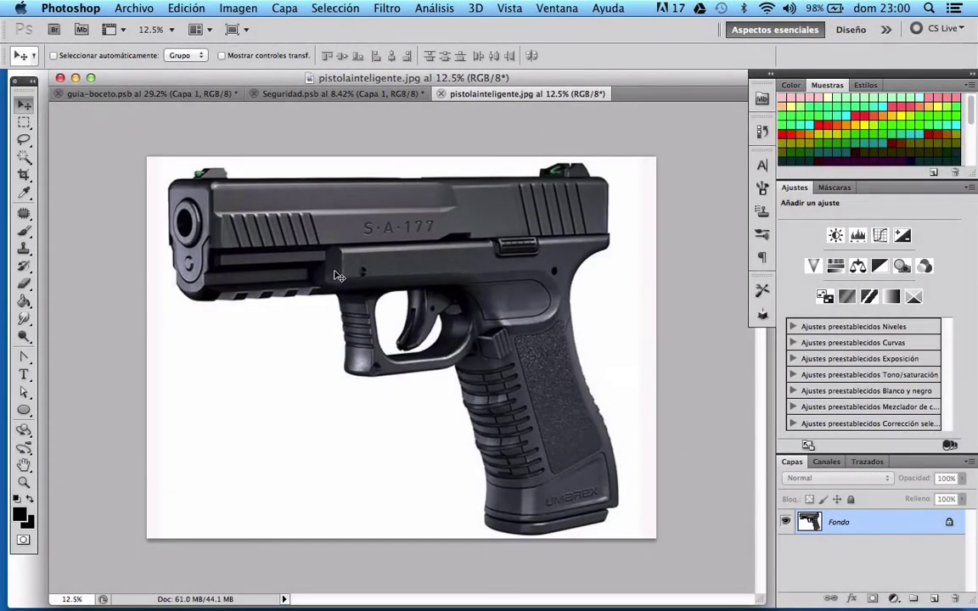
Check the pistol image's size and 600 resolution, closing Image Size without changes.
{"action": "left_click", "coordinate": [227, 7]}
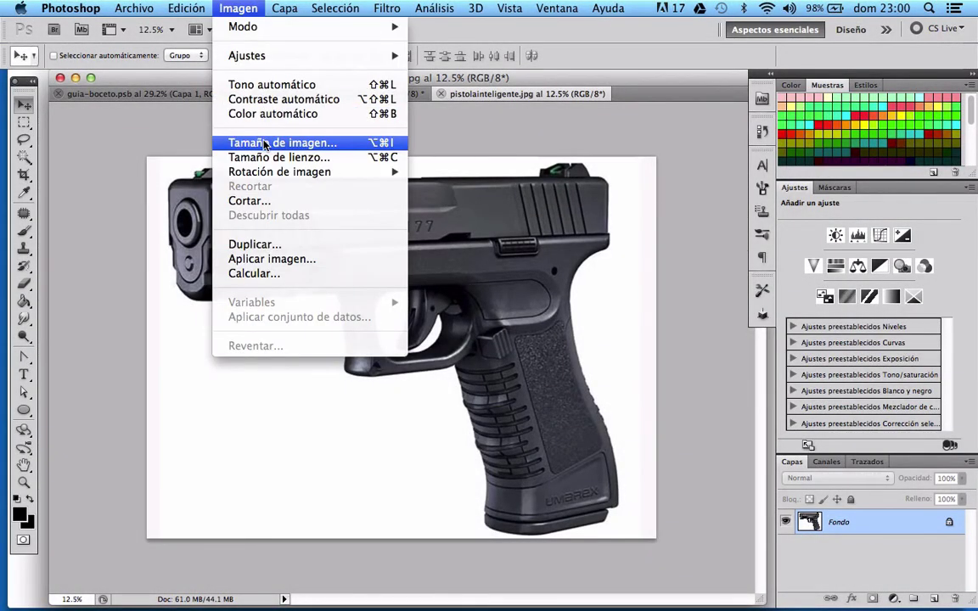
{"action": "left_click", "coordinate": [265, 144]}
{"action": "left_click", "coordinate": [391, 326]}
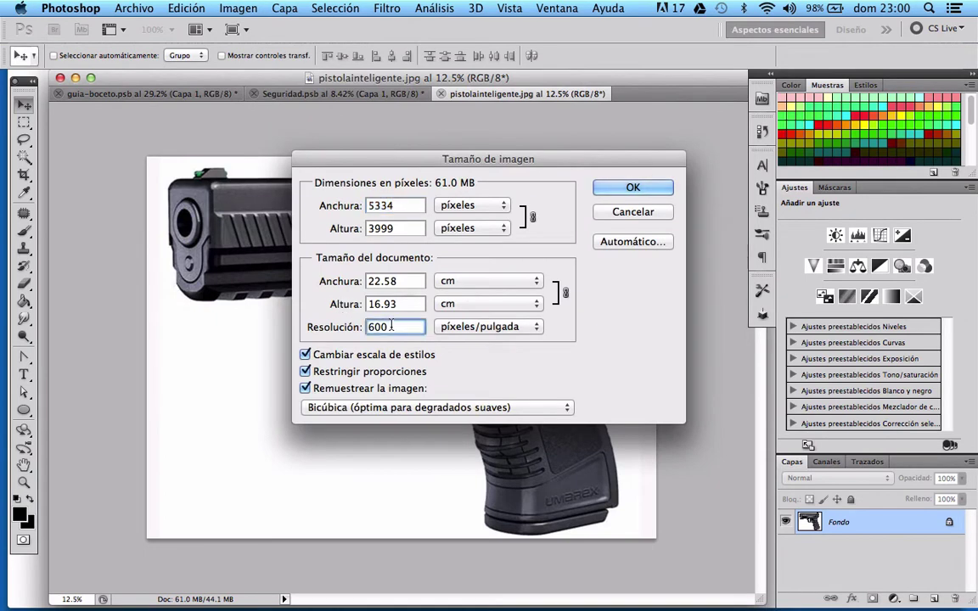
{"action": "double_click", "coordinate": [391, 326]}
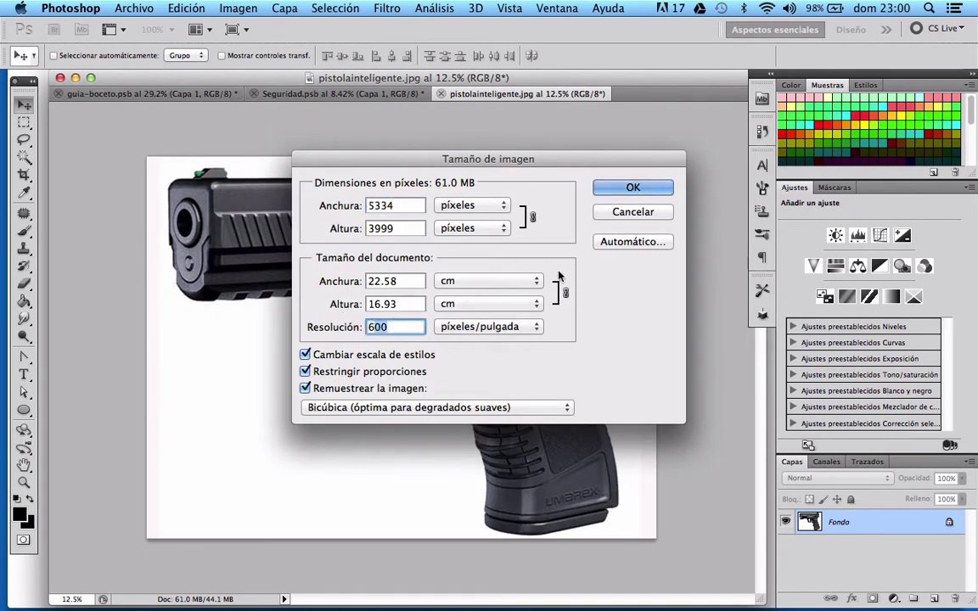
{"action": "left_click", "coordinate": [608, 214]}
Magic Wand the white background and invert the selection to isolate the pistol.
{"action": "left_click", "coordinate": [25, 155]}
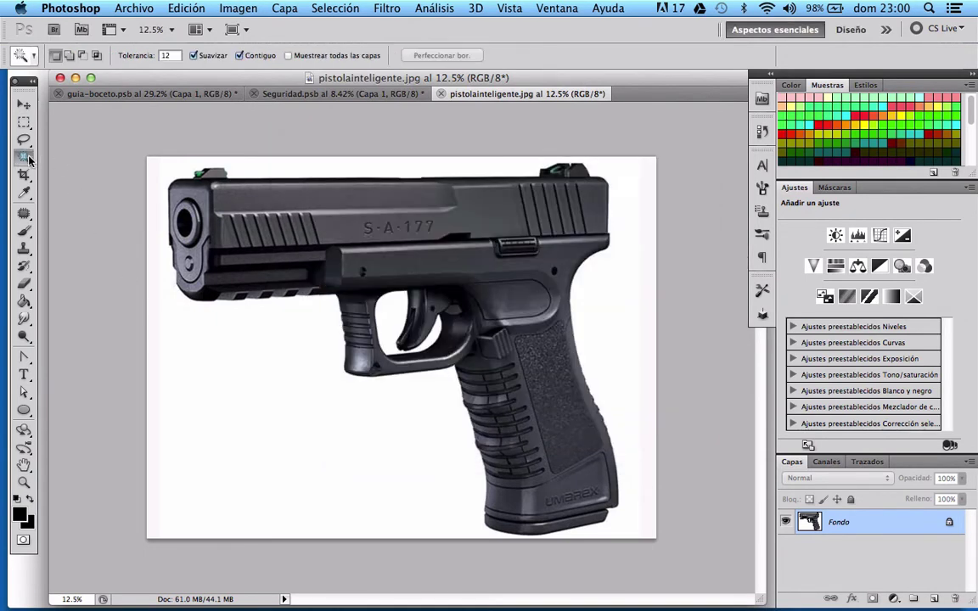
{"action": "left_click", "coordinate": [287, 404]}
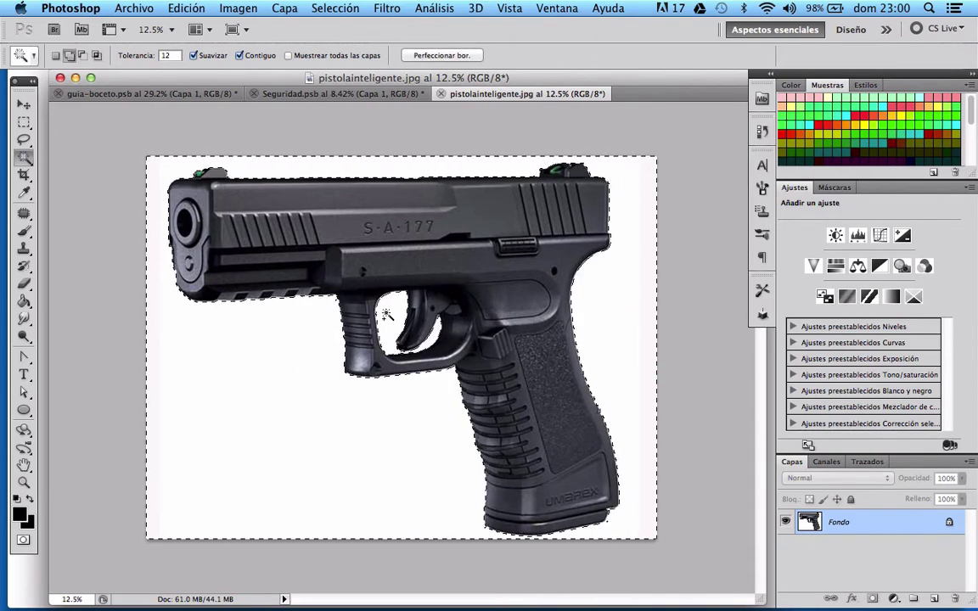
{"action": "left_click", "coordinate": [336, 8]}
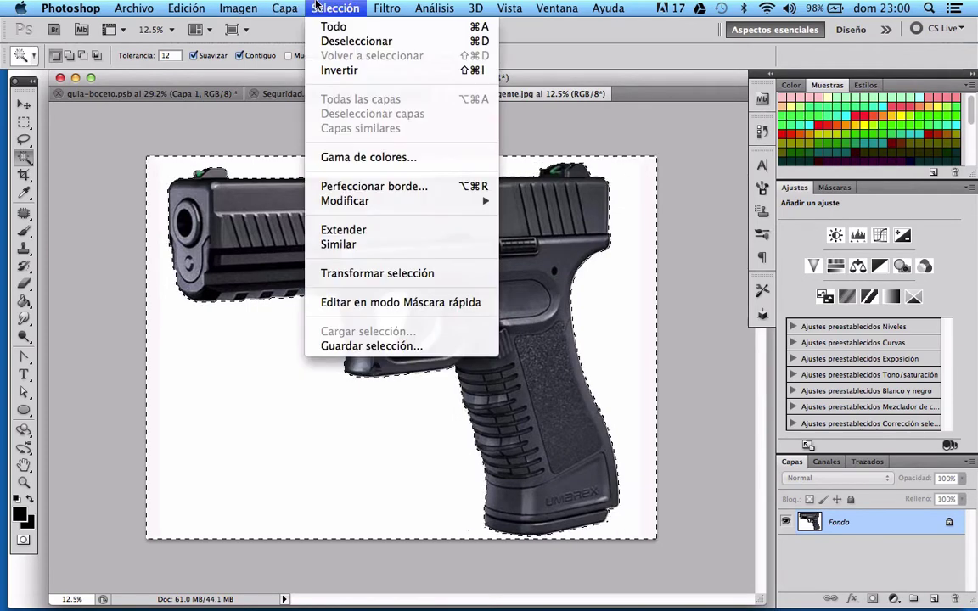
{"action": "left_click", "coordinate": [341, 67]}
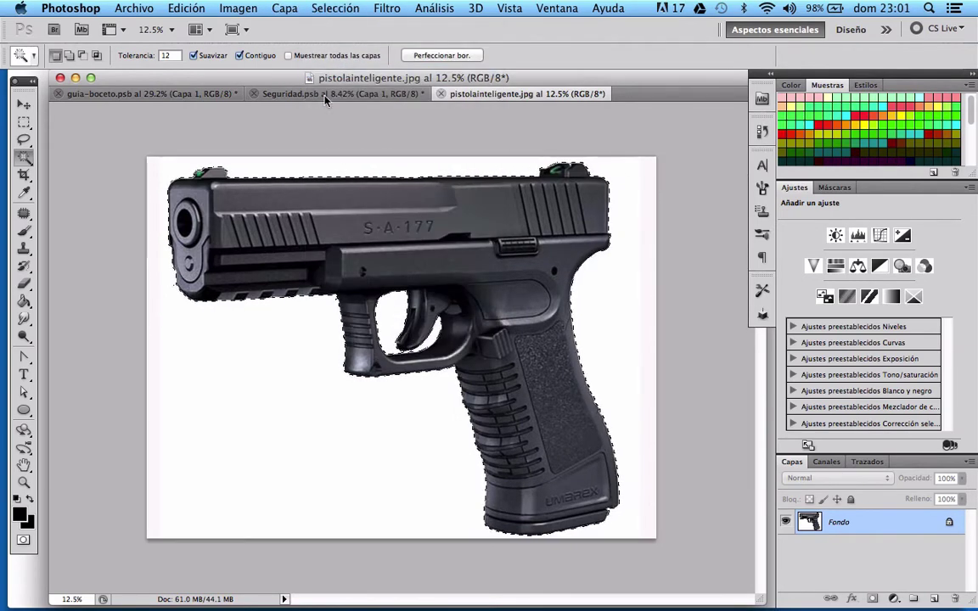
{"action": "left_click", "coordinate": [20, 102]}
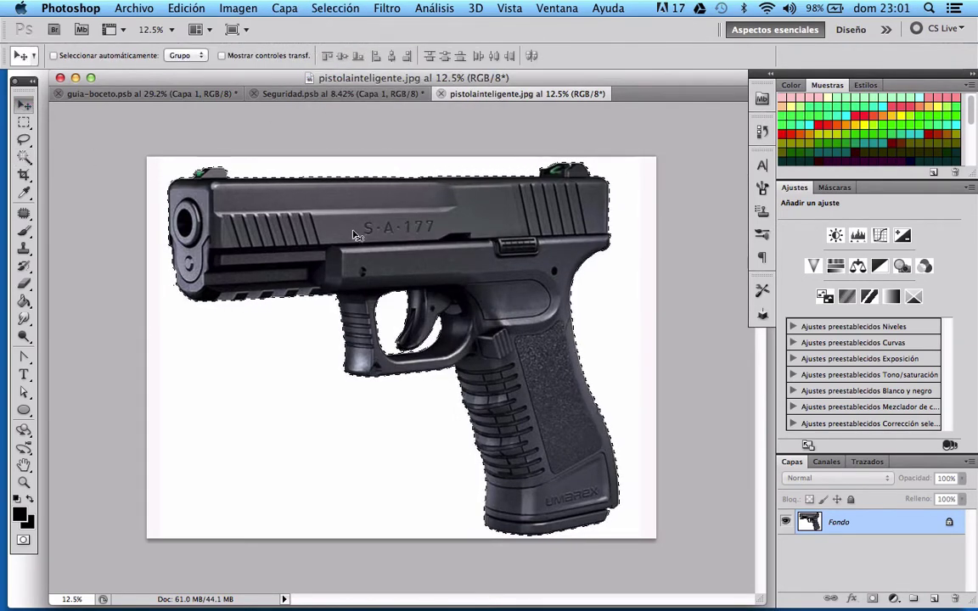
Bring the pistol into Seguridad as Capa 1, accepting colour conversion, and place it under the brain.
{"action": "mouse_move", "coordinate": [352, 229]}
{"action": "left_mouse_down"}
{"action": "mouse_move", "coordinate": [343, 94]}
{"action": "mouse_move", "coordinate": [380, 264]}
{"action": "left_mouse_up"}
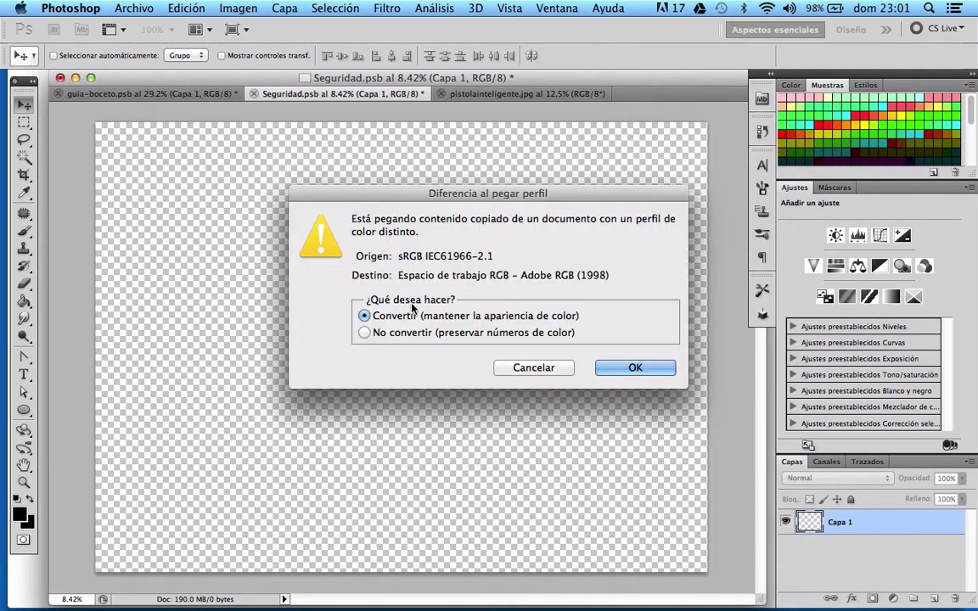
{"action": "left_click", "coordinate": [633, 365]}
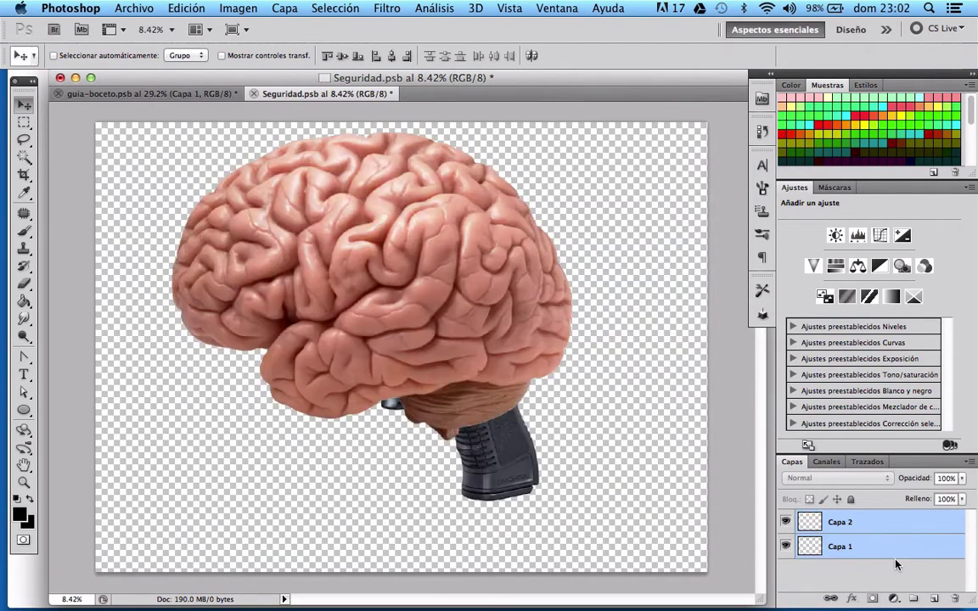
{"action": "left_click", "coordinate": [874, 546]}
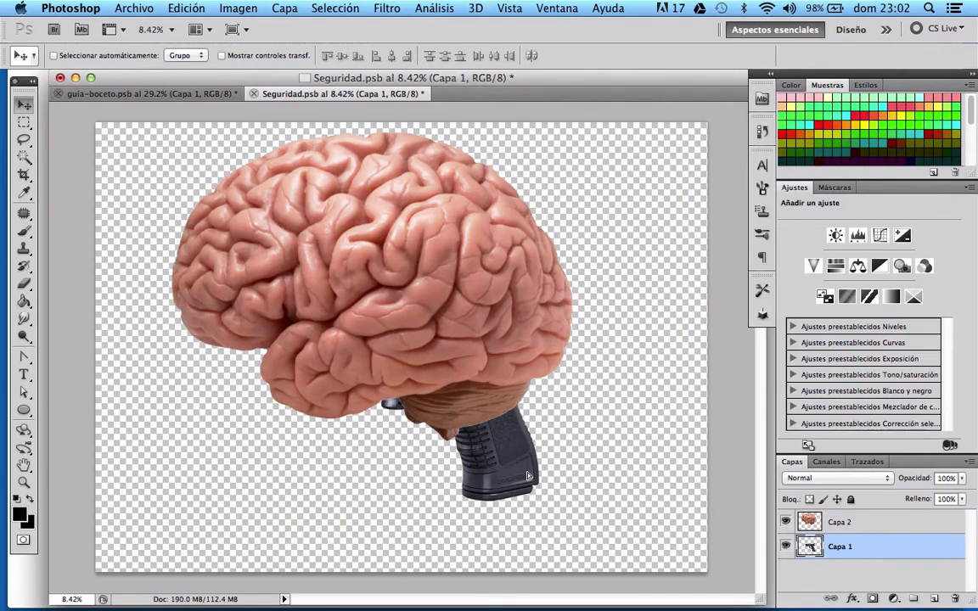
{"action": "mouse_move", "coordinate": [479, 413]}
{"action": "left_mouse_down"}
{"action": "mouse_move", "coordinate": [469, 522]}
{"action": "mouse_move", "coordinate": [465, 511]}
{"action": "left_mouse_up"}
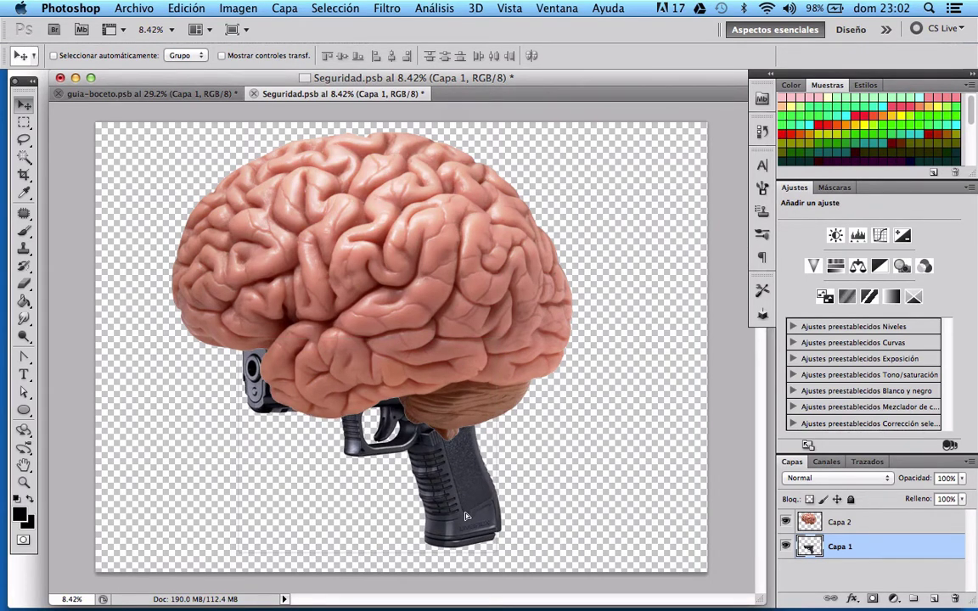
{"action": "left_click_drag", "start_coordinate": [466, 512], "coordinate": [456, 520]}
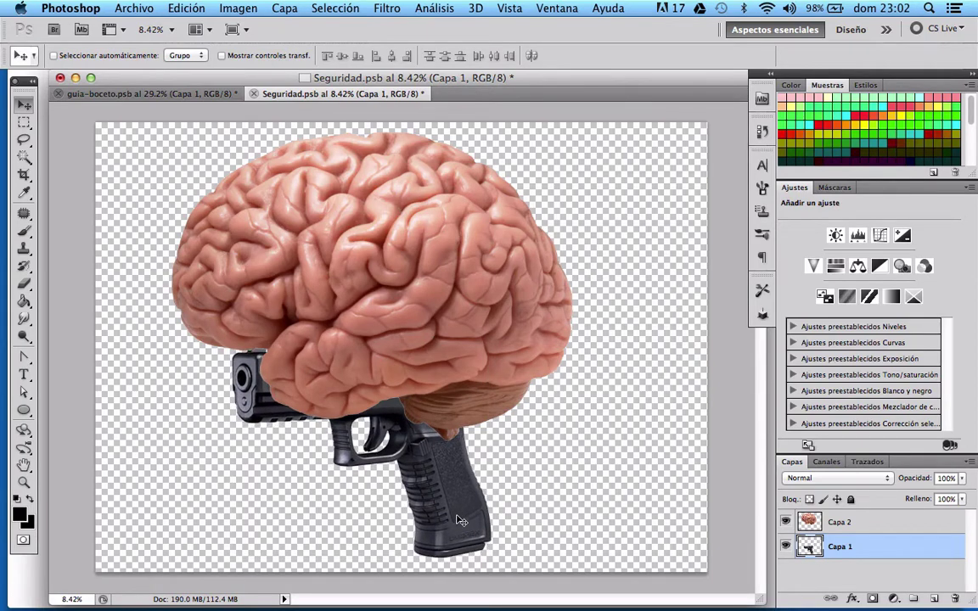
Scale the pistol to about 109.9%, nudge it right and down, and apply.
{"action": "key", "text": "ctrl+t"}
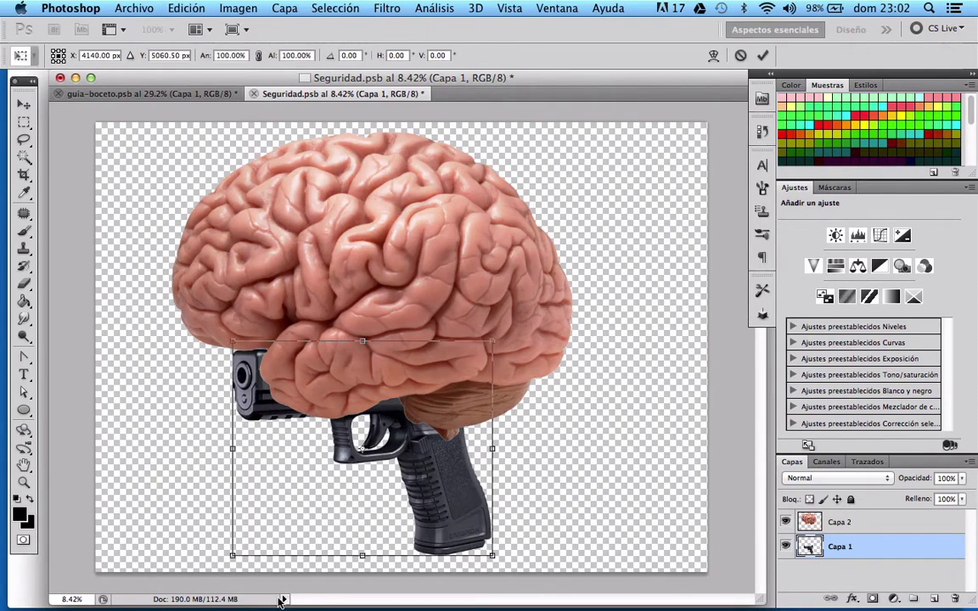
{"action": "left_click_drag", "start_coordinate": [230, 557], "coordinate": [201, 574]}
{"action": "key", "text": "Right"}
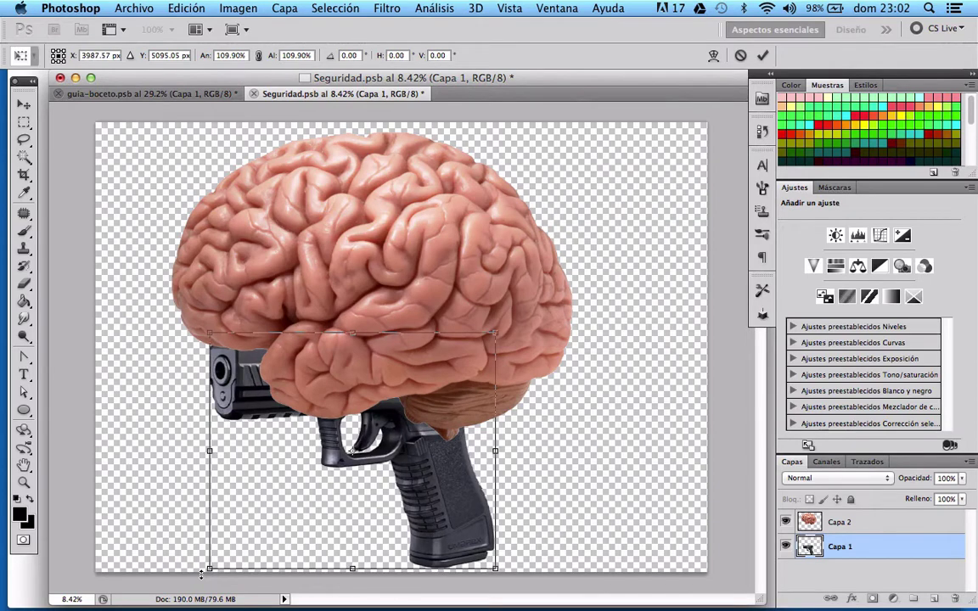
{"action": "key", "text": "Down"}
{"action": "key", "text": "Down"}
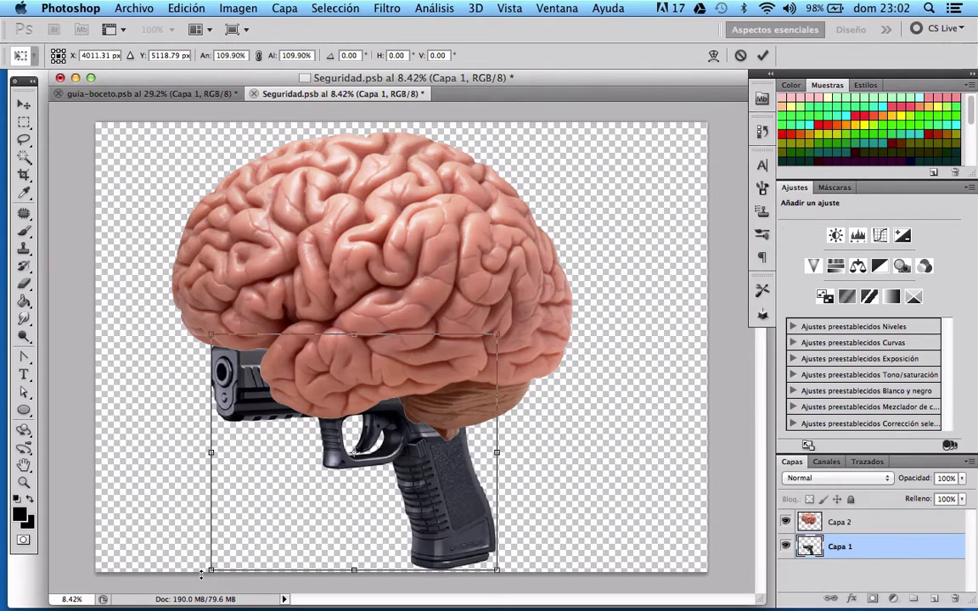
{"action": "left_click", "coordinate": [24, 105]}
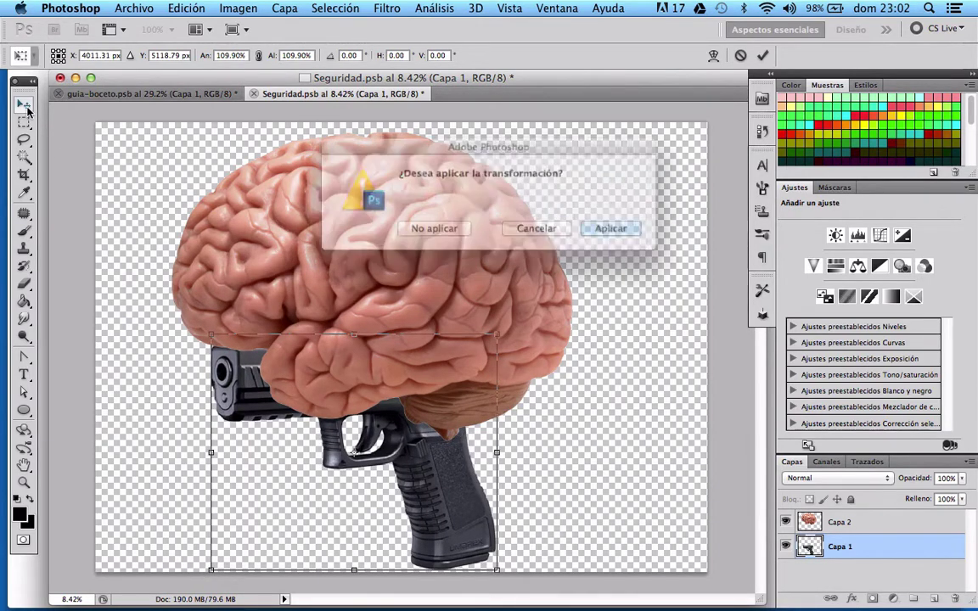
{"action": "left_click", "coordinate": [594, 226]}
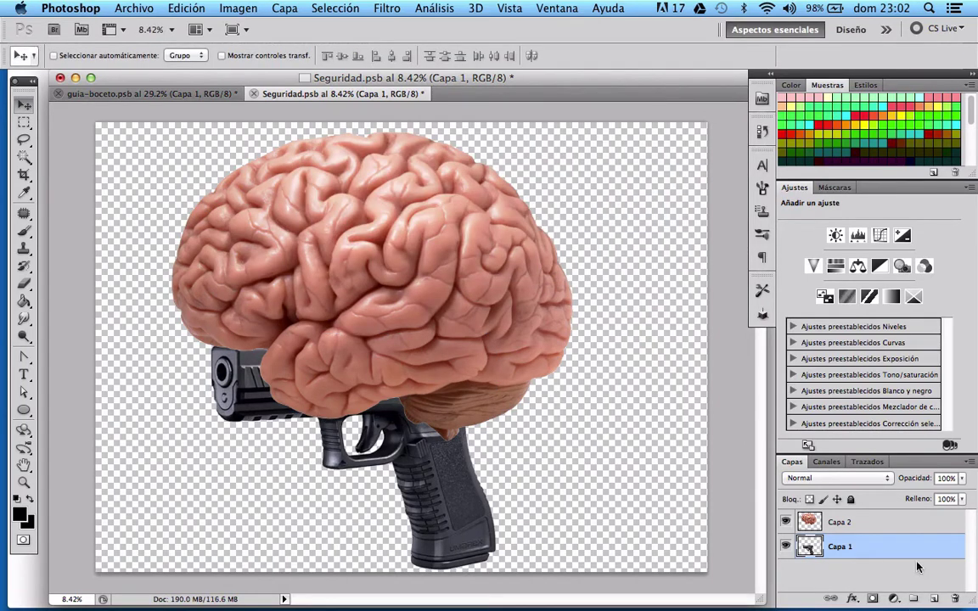
Select the brain layer Capa 2 and return to the Seguridad document.
{"action": "left_click", "coordinate": [849, 522]}
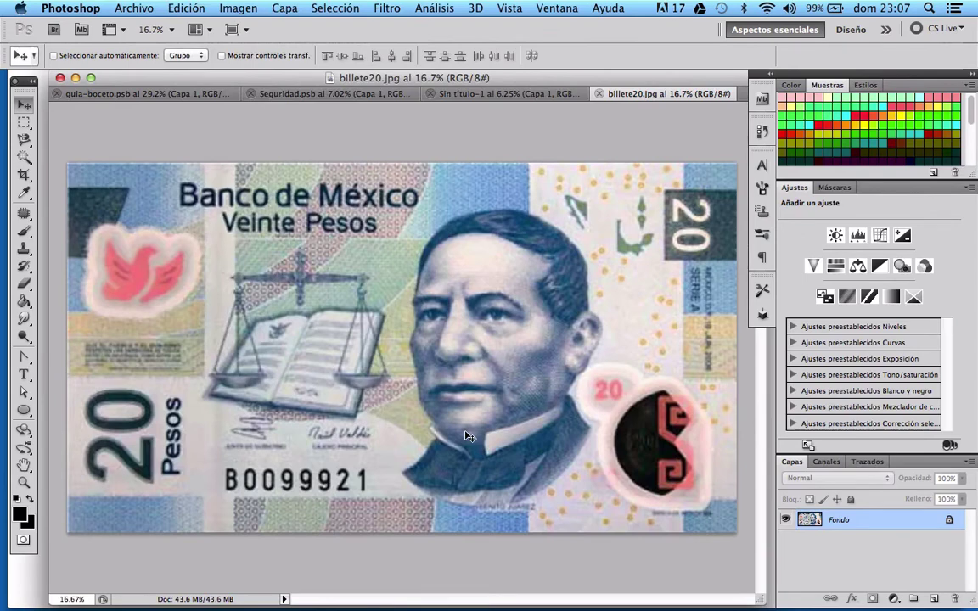
{"action": "scroll", "coordinate": [465, 435], "scroll_direction": "up", "scroll_amount": 3}
{"action": "scroll", "coordinate": [465, 435], "scroll_direction": "down", "scroll_amount": 1}
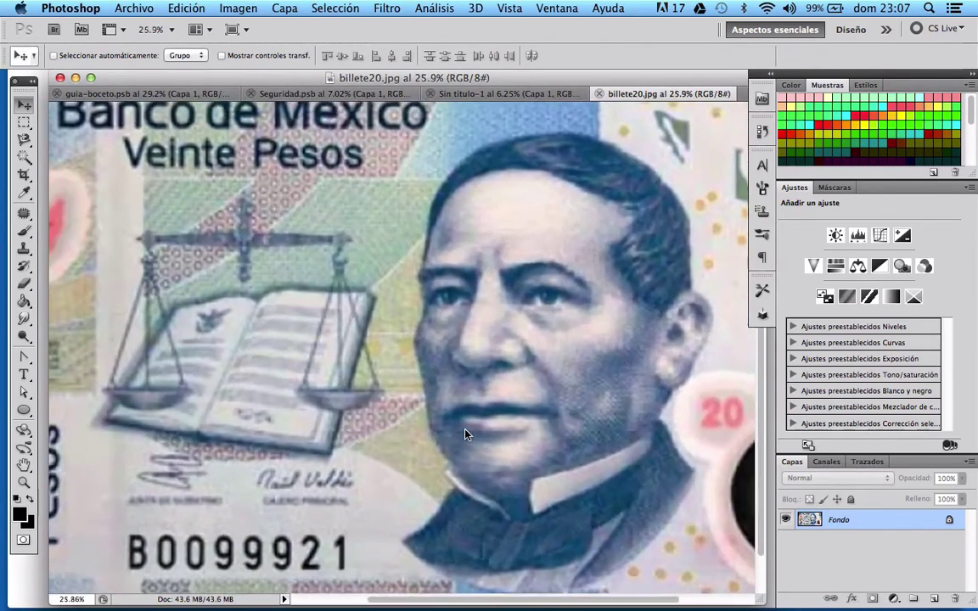
{"action": "scroll", "coordinate": [465, 435], "scroll_direction": "down", "scroll_amount": 2}
{"action": "scroll", "coordinate": [465, 435], "scroll_direction": "down", "scroll_amount": 2}
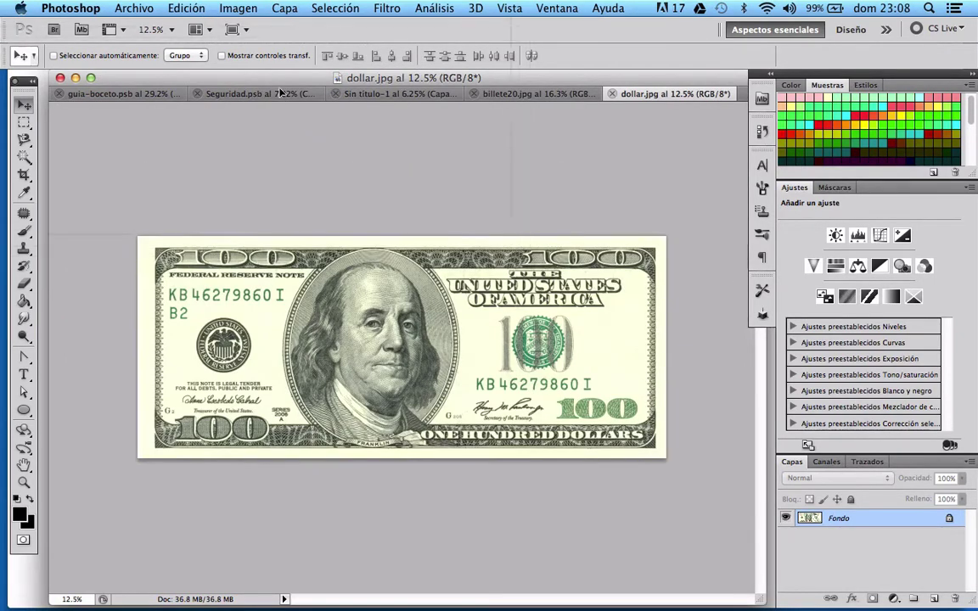
{"action": "left_click", "coordinate": [280, 94]}
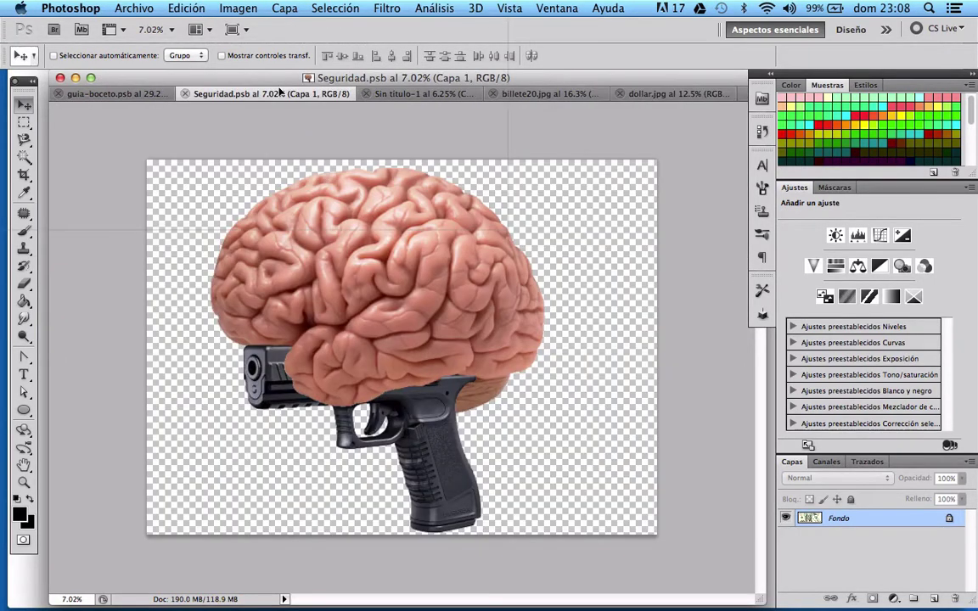
Paste the $100 bill into Sin título-1, accept colour conversion, and save as crisiseconomica.psd.
{"action": "left_click", "coordinate": [393, 94]}
{"action": "key", "text": "ctrl+v"}
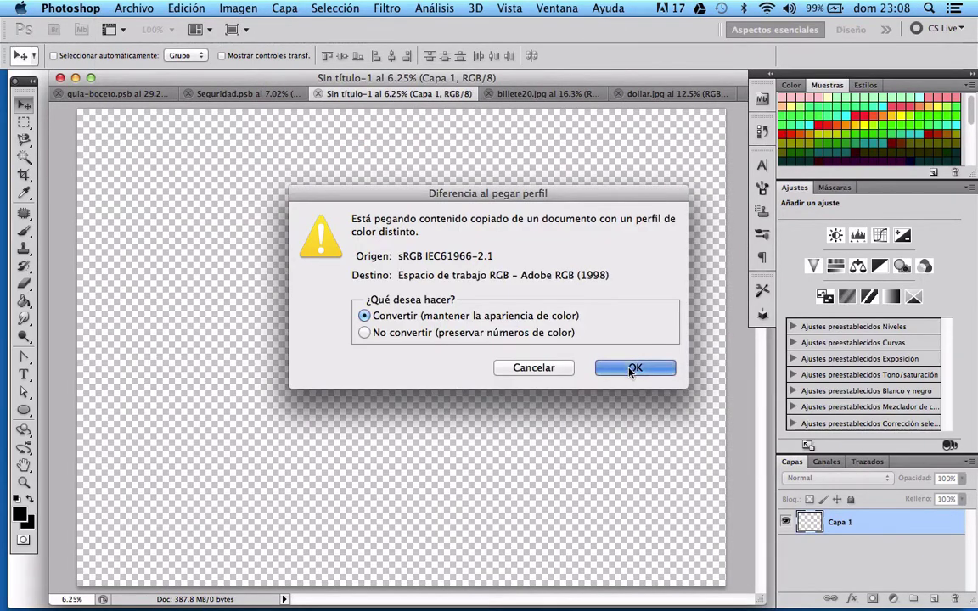
{"action": "left_click", "coordinate": [631, 369]}
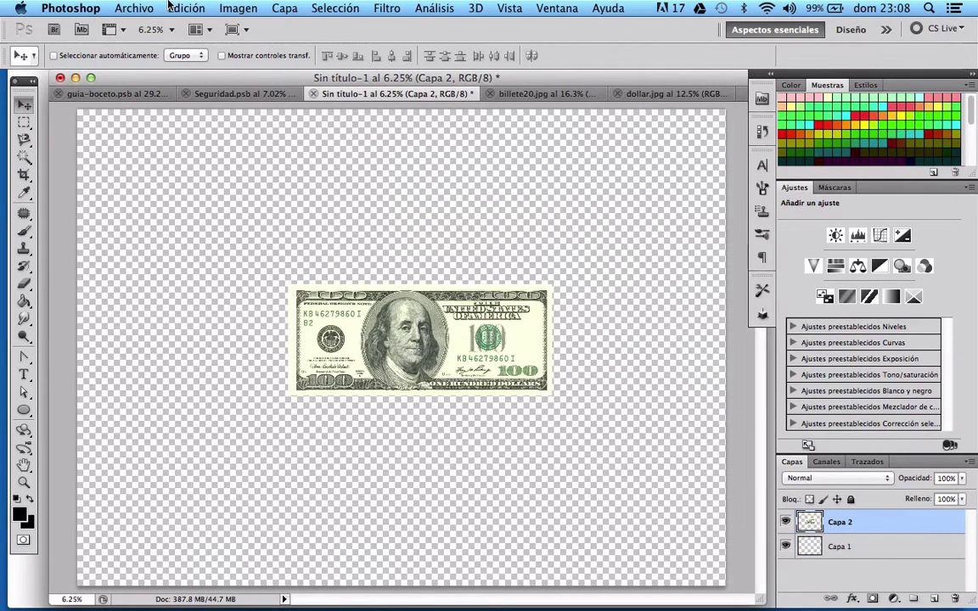
{"action": "left_click", "coordinate": [134, 8]}
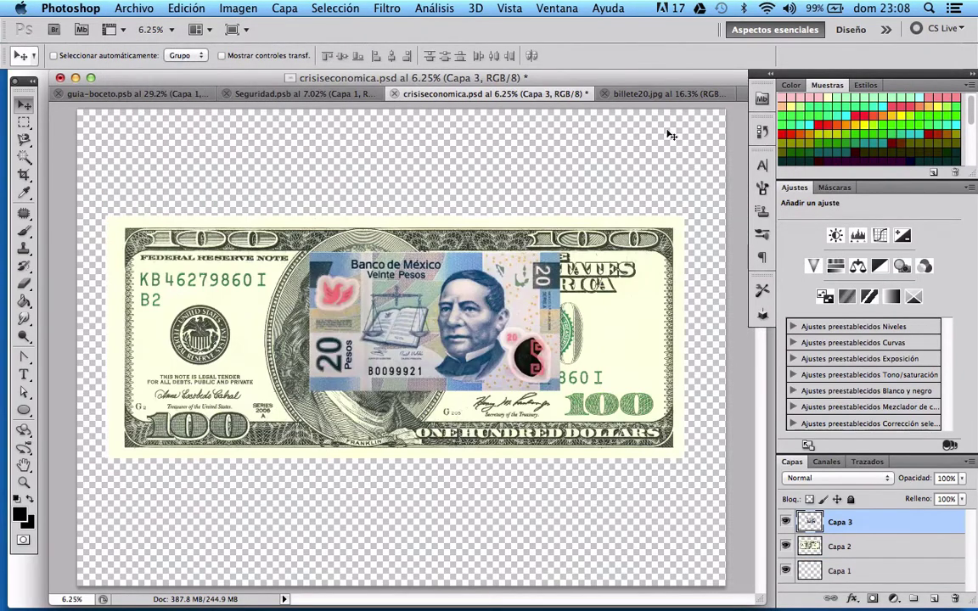
{"action": "left_click", "coordinate": [656, 88]}
Close billete20.jpg and move the 20-peso note to the $100 bill's lower right.
{"action": "left_click", "coordinate": [605, 94]}
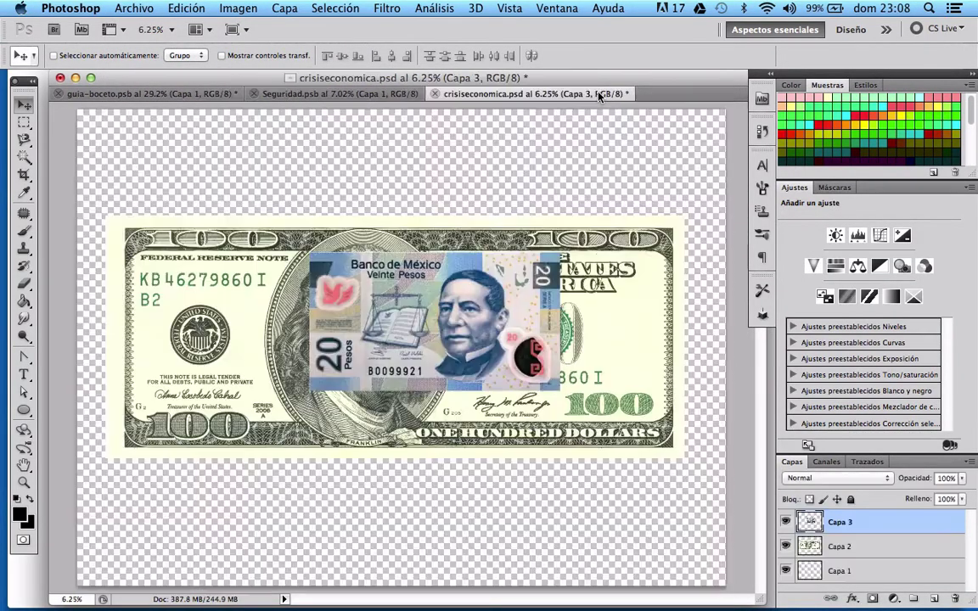
{"action": "mouse_move", "coordinate": [479, 339]}
{"action": "left_mouse_down"}
{"action": "mouse_move", "coordinate": [454, 220]}
{"action": "mouse_move", "coordinate": [604, 410]}
{"action": "left_mouse_up"}
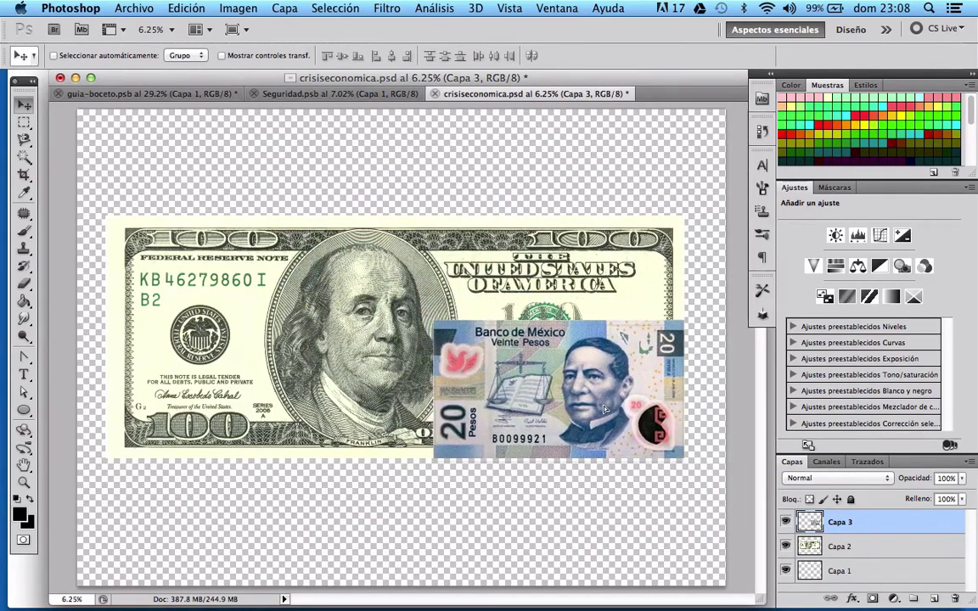
{"action": "key", "text": "ctrl+t"}
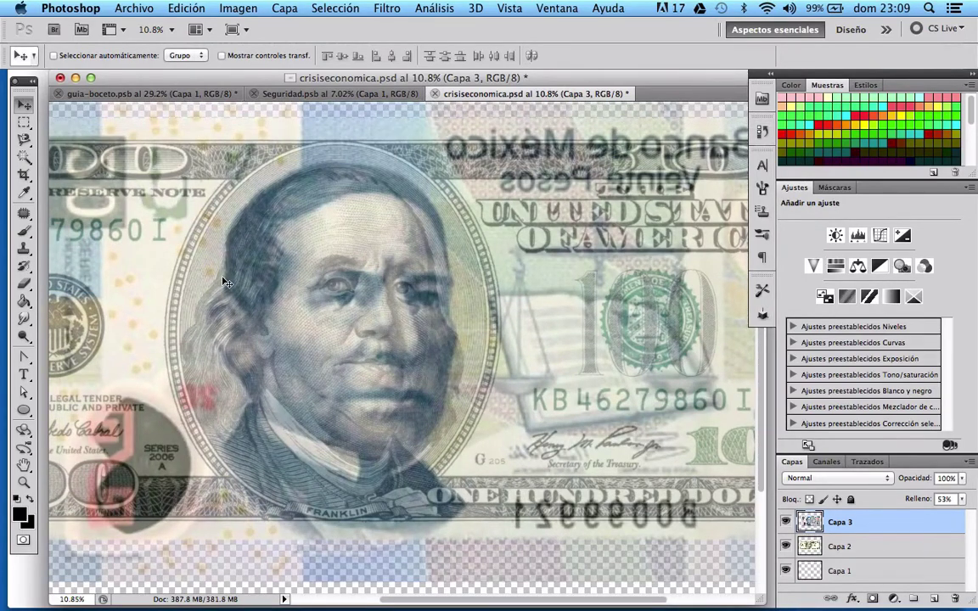
{"action": "scroll", "coordinate": [227, 283], "scroll_direction": "right", "scroll_amount": 5}
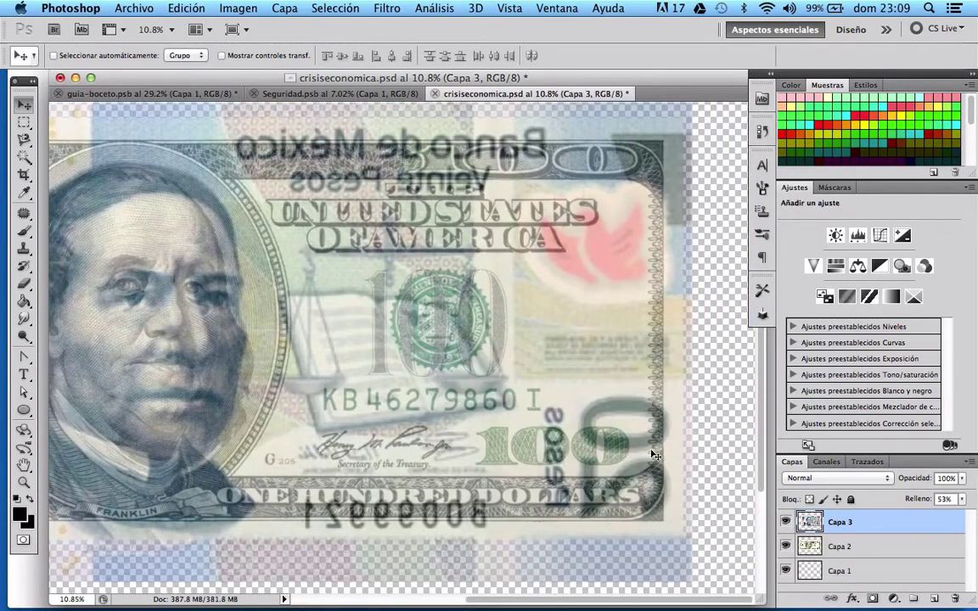
Scale the 20-peso note to about 96% so its portrait aligns with the oval, and apply.
{"action": "key", "text": "ctrl+t"}
{"action": "scroll", "coordinate": [662, 462], "scroll_direction": "left", "scroll_amount": 1}
{"action": "scroll", "coordinate": [680, 476], "scroll_direction": "left", "scroll_amount": 2}
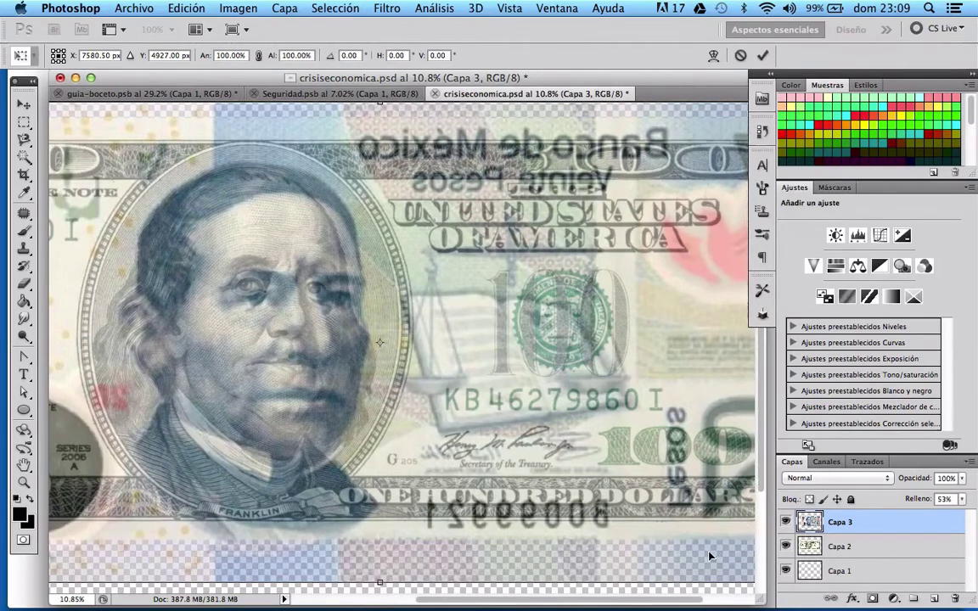
{"action": "scroll", "coordinate": [710, 556], "scroll_direction": "right", "scroll_amount": 3}
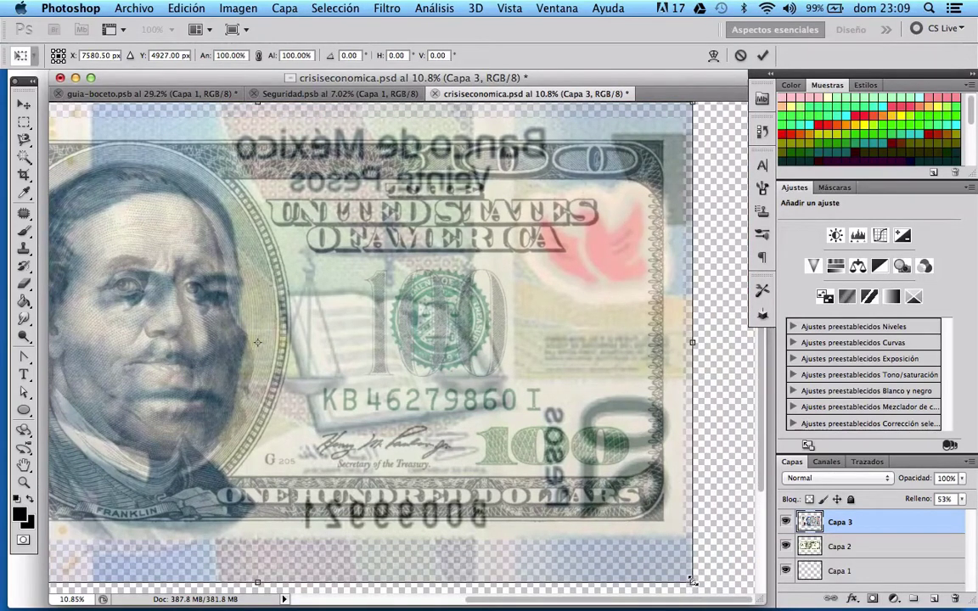
{"action": "left_click_drag", "start_coordinate": [692, 582], "coordinate": [650, 562]}
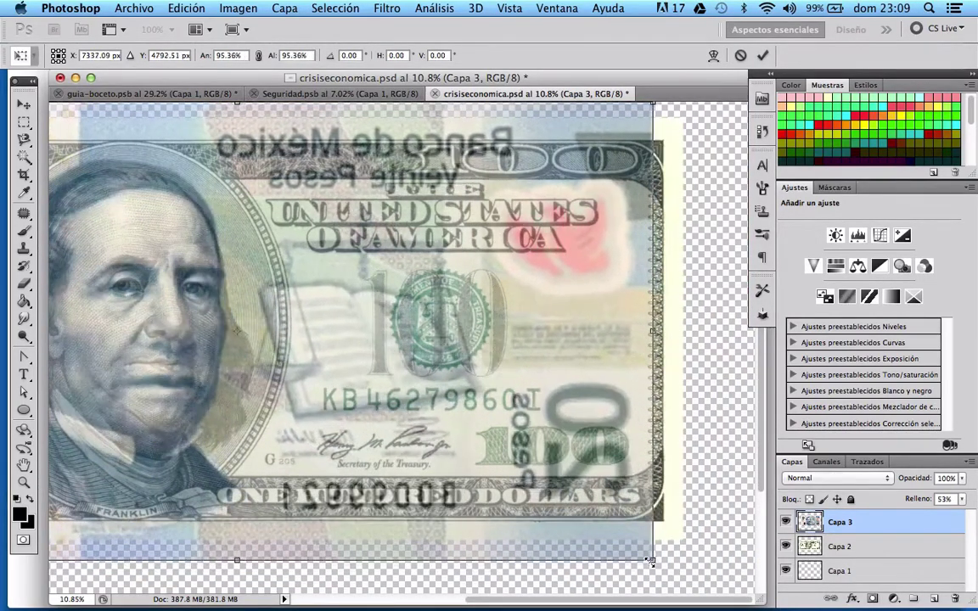
{"action": "scroll", "coordinate": [371, 420], "scroll_direction": "left", "scroll_amount": 6}
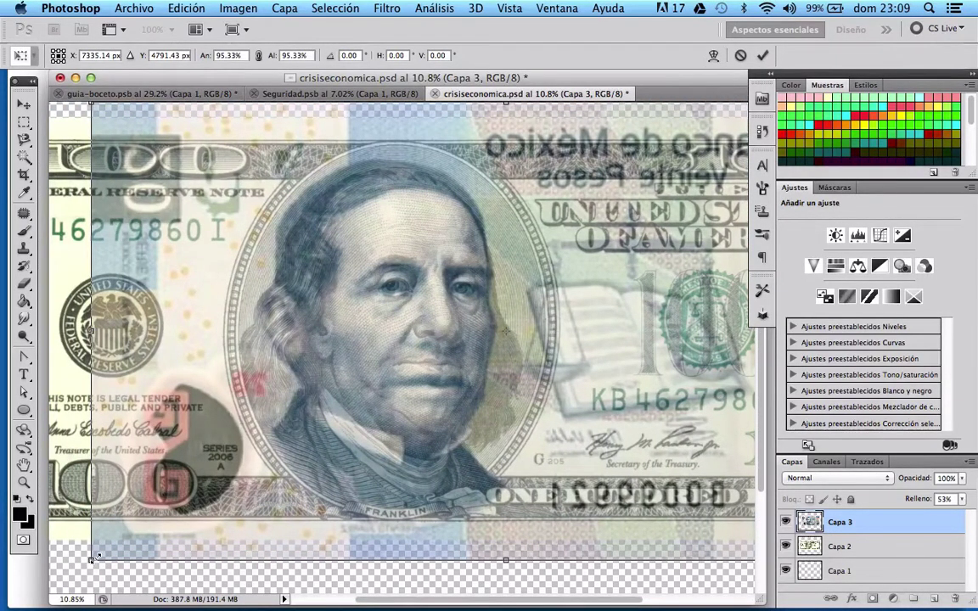
{"action": "left_click_drag", "start_coordinate": [96, 557], "coordinate": [88, 563]}
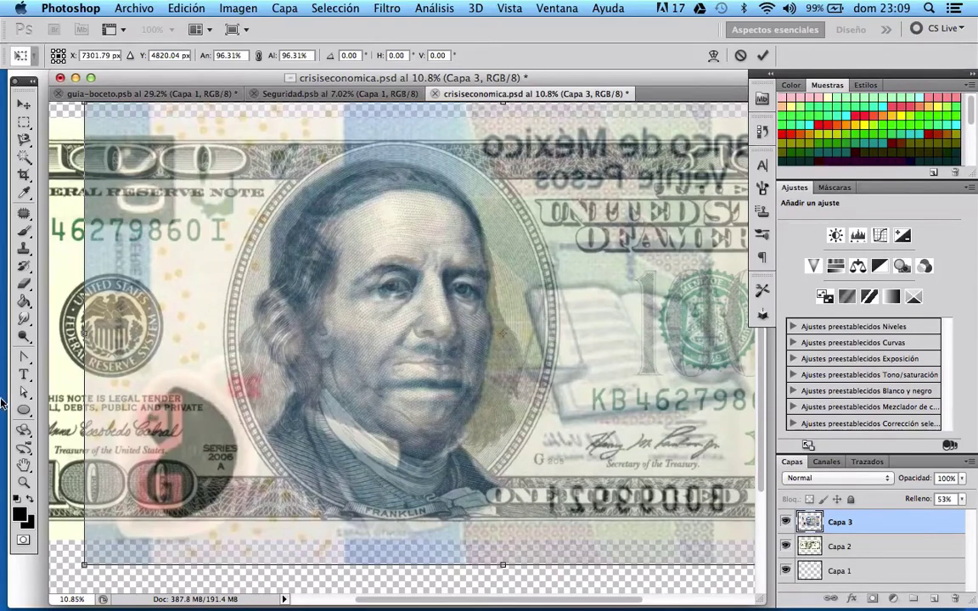
{"action": "left_click", "coordinate": [24, 102]}
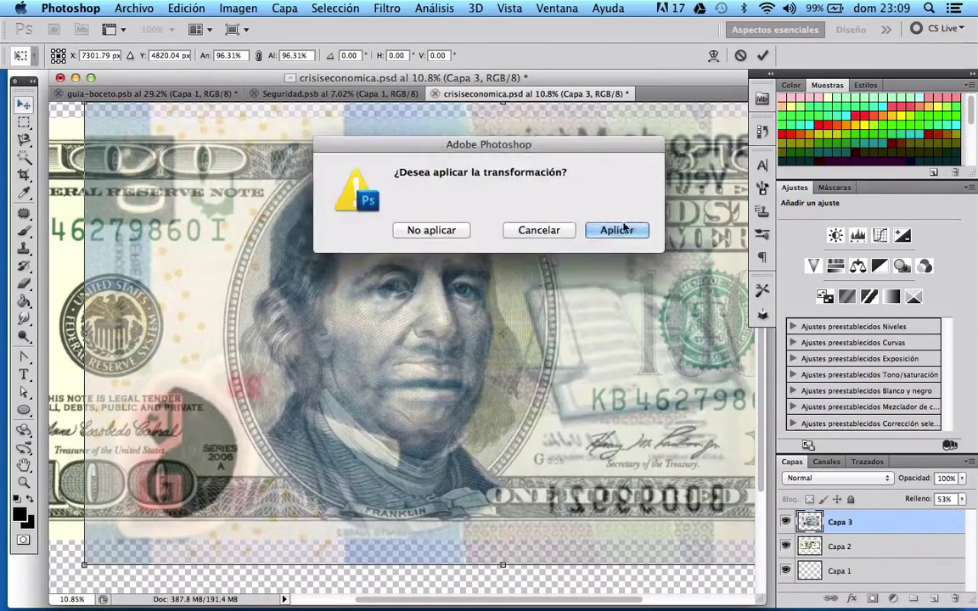
{"action": "left_click", "coordinate": [620, 229]}
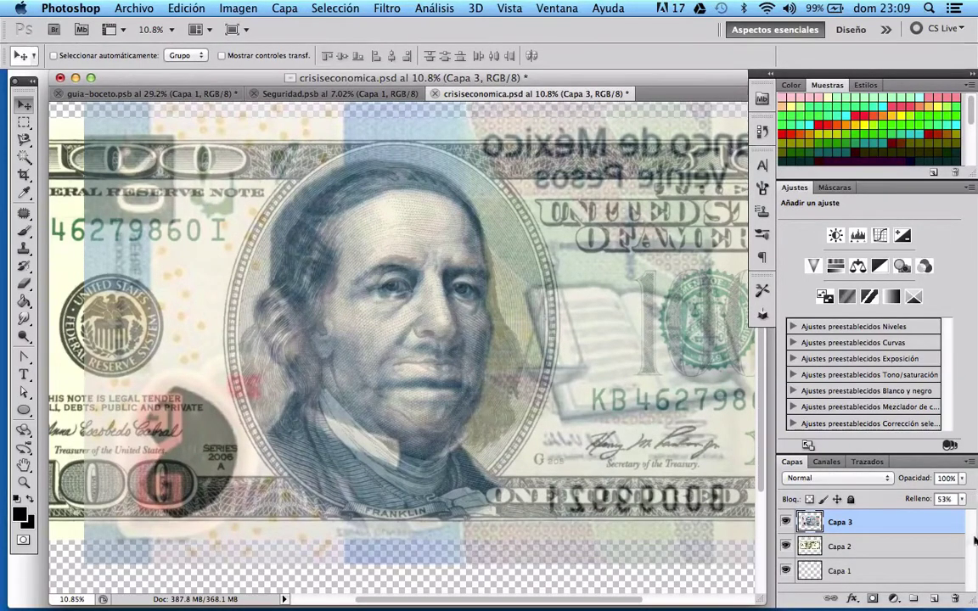
{"action": "left_click", "coordinate": [962, 499]}
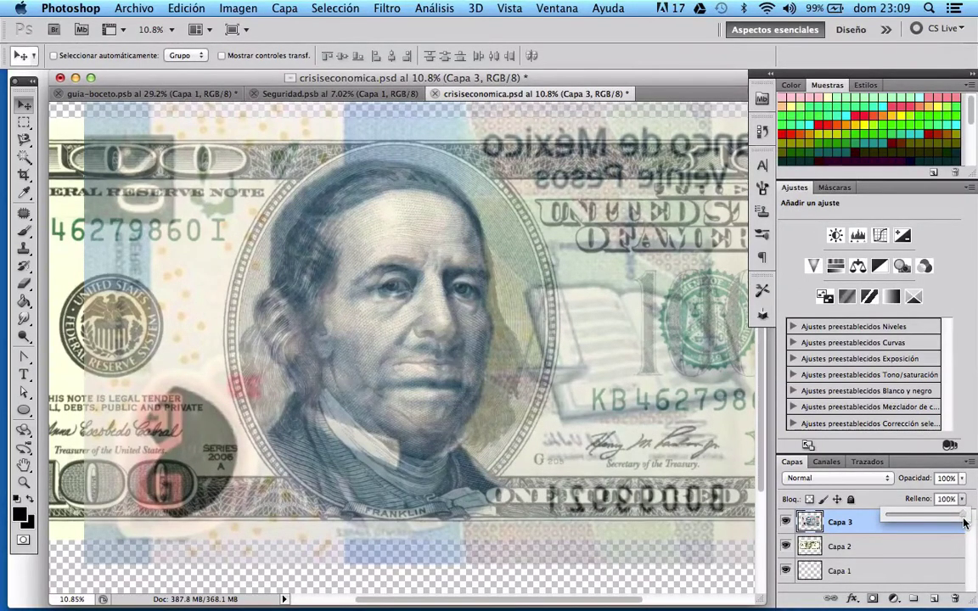
Set the peso note layer's Fill back to 100%.
{"action": "left_click_drag", "start_coordinate": [928, 516], "coordinate": [964, 516]}
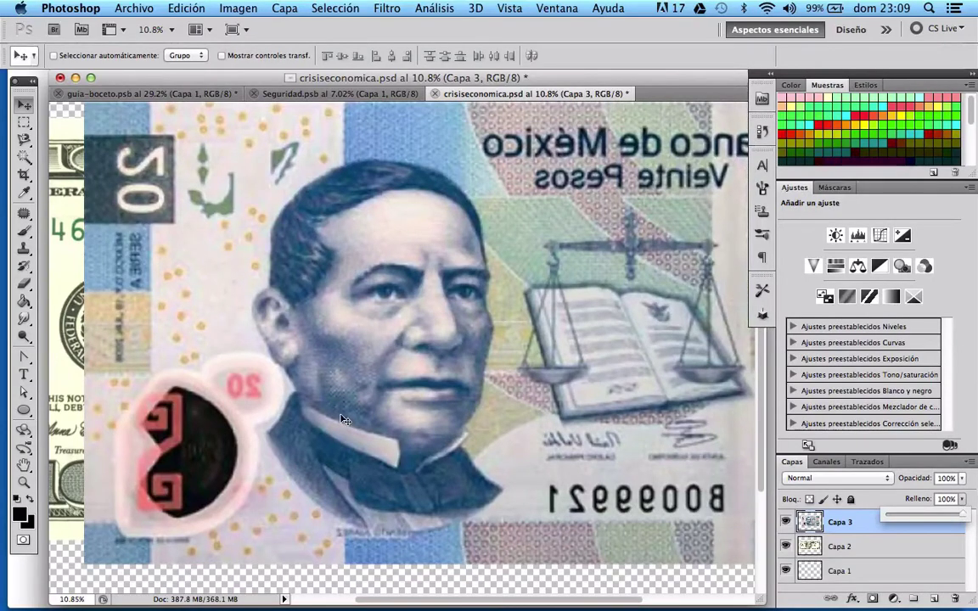
{"action": "scroll", "coordinate": [344, 420], "scroll_direction": "up", "scroll_amount": 3}
{"action": "scroll", "coordinate": [345, 419], "scroll_direction": "down", "scroll_amount": 5}
{"action": "scroll", "coordinate": [340, 417], "scroll_direction": "up", "scroll_amount": 6}
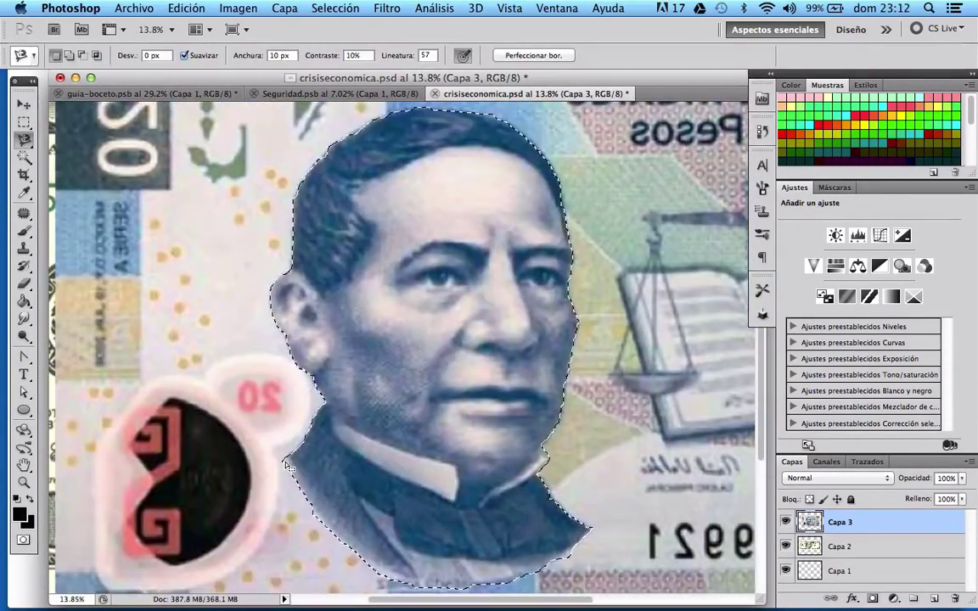
{"action": "scroll", "coordinate": [287, 466], "scroll_direction": "down", "scroll_amount": 2}
{"action": "scroll", "coordinate": [287, 466], "scroll_direction": "down", "scroll_amount": 2}
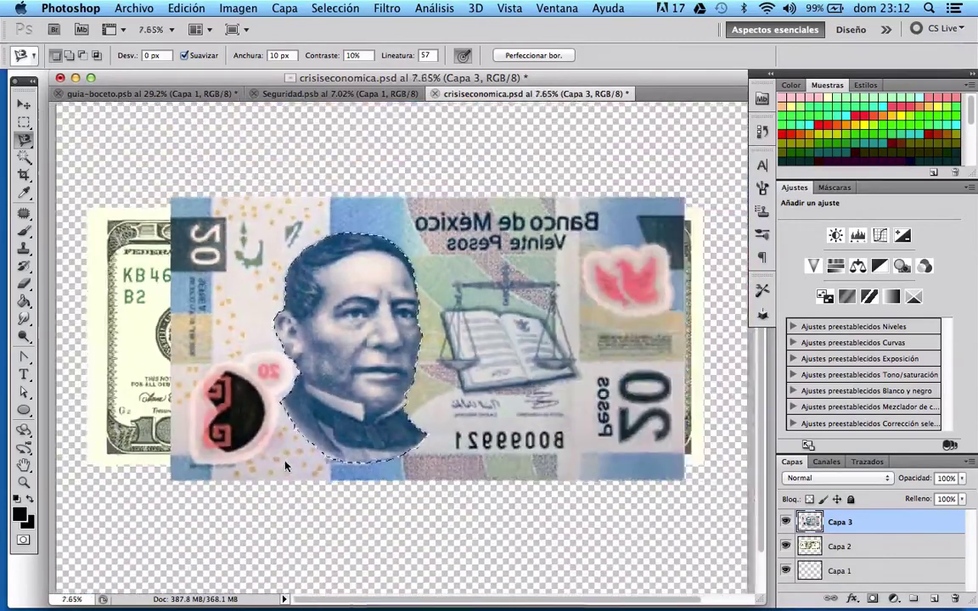
{"action": "scroll", "coordinate": [287, 465], "scroll_direction": "down", "scroll_amount": 4}
{"action": "scroll", "coordinate": [287, 466], "scroll_direction": "up", "scroll_amount": 6}
{"action": "scroll", "coordinate": [287, 465], "scroll_direction": "down", "scroll_amount": 2}
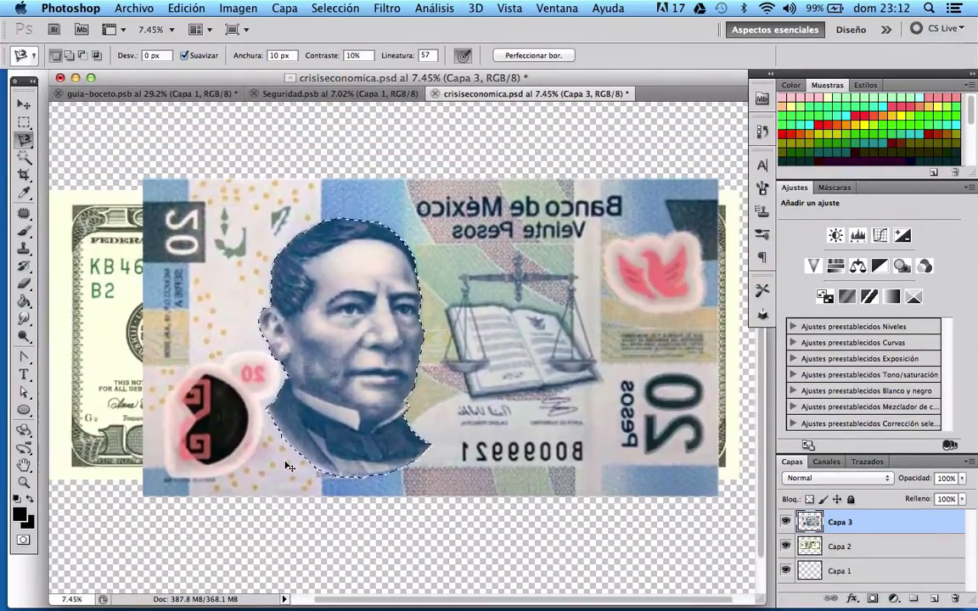
Copy the selected portrait onto its own layer and hide the full-note layer Capa 3.
{"action": "key", "text": "super+c"}
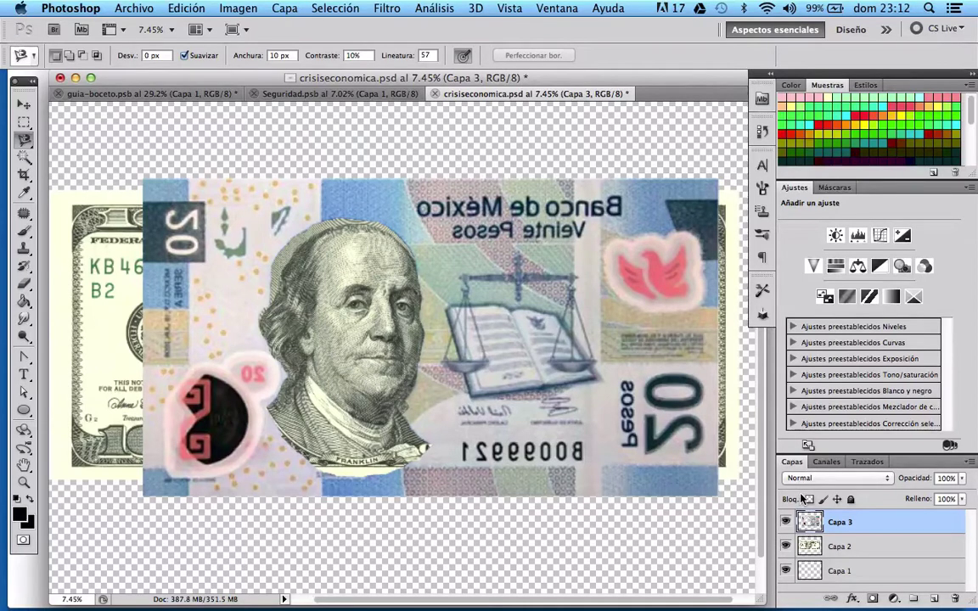
{"action": "key", "text": "super+v"}
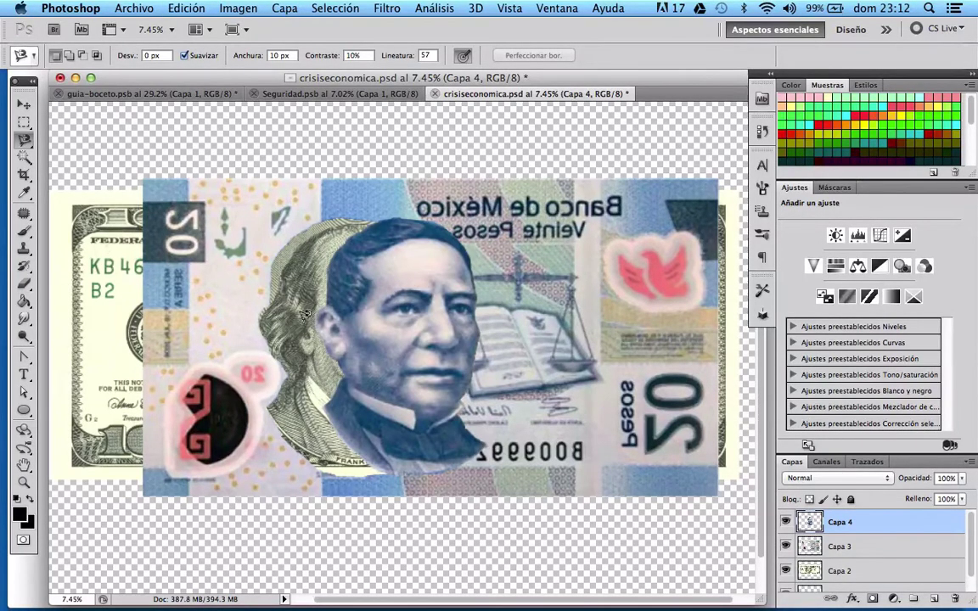
{"action": "left_click", "coordinate": [786, 547]}
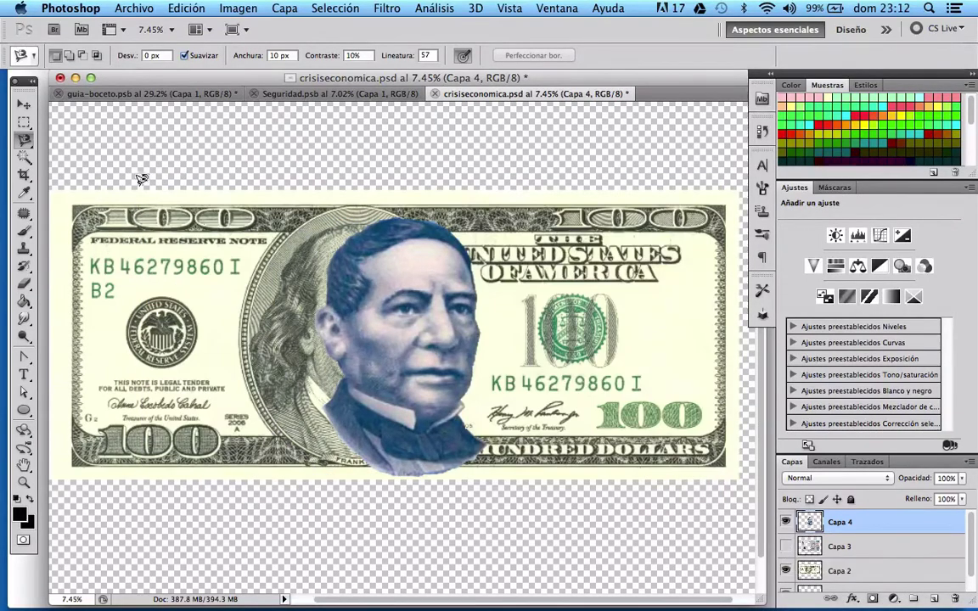
{"action": "left_click", "coordinate": [24, 104]}
{"action": "left_click_drag", "start_coordinate": [425, 304], "coordinate": [374, 307]}
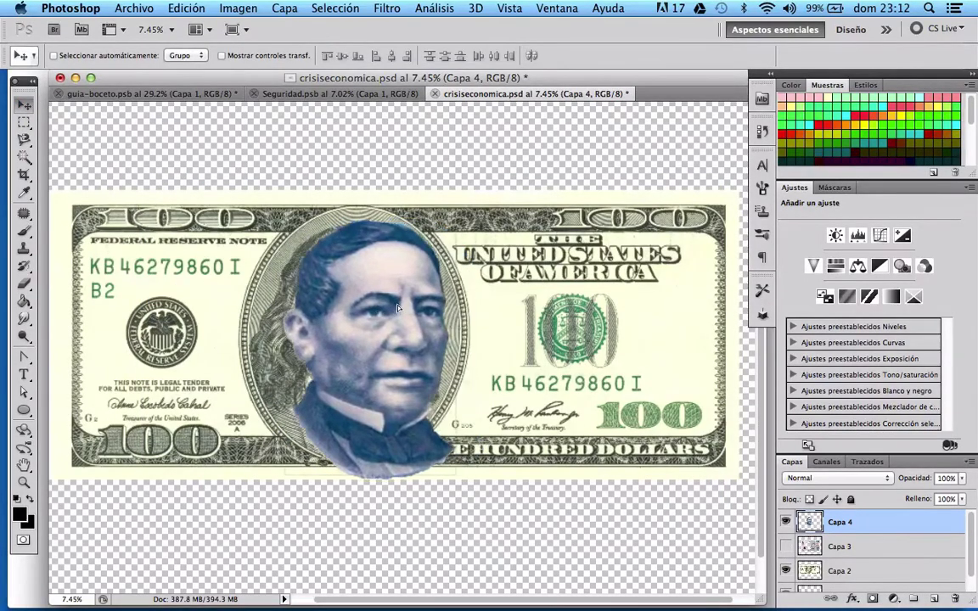
{"action": "scroll", "coordinate": [375, 307], "scroll_direction": "up", "scroll_amount": 3}
{"action": "key", "text": "e"}
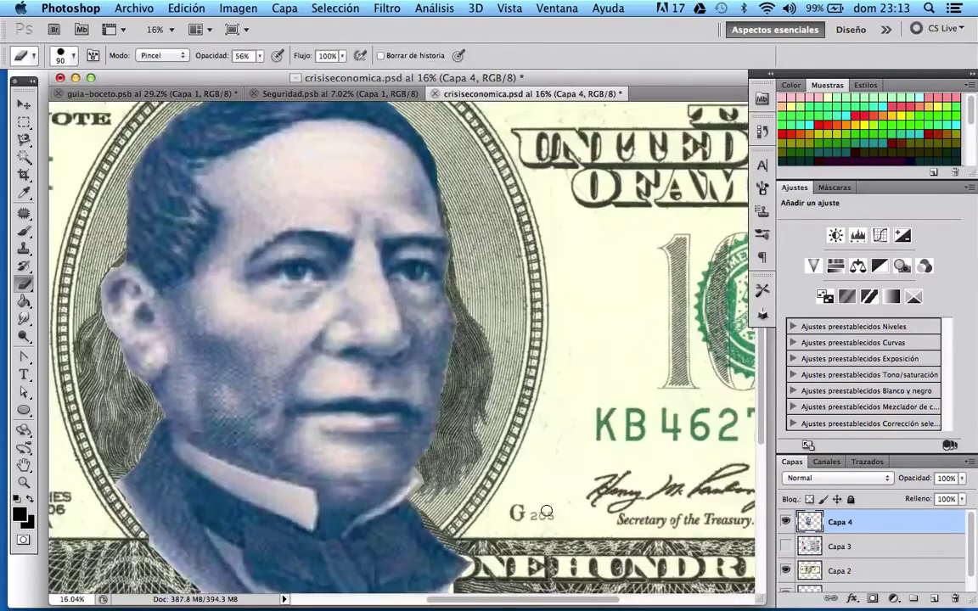
{"action": "scroll", "coordinate": [546, 516], "scroll_direction": "down", "scroll_amount": 5}
{"action": "scroll", "coordinate": [545, 520], "scroll_direction": "up", "scroll_amount": 4}
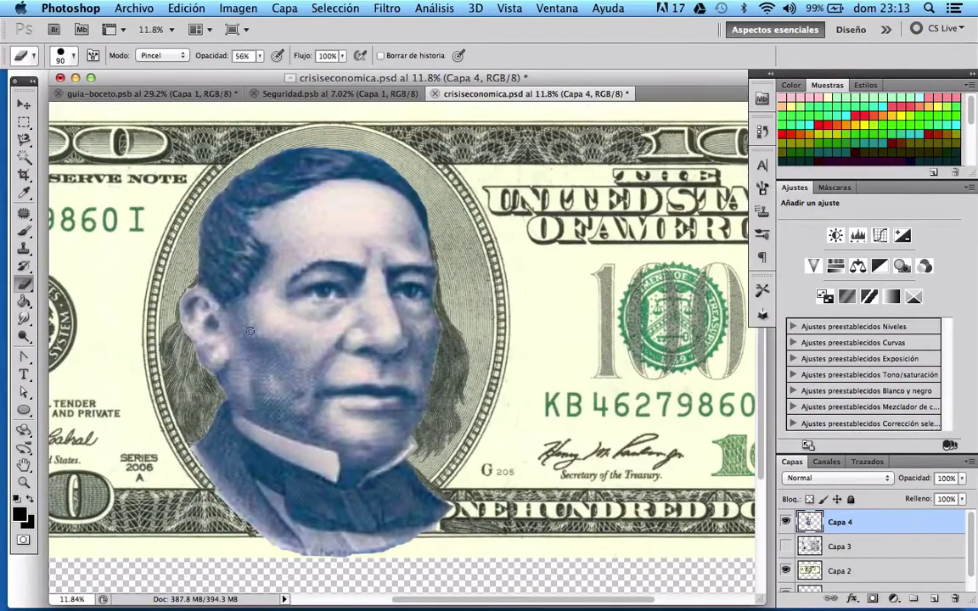
{"action": "left_click", "coordinate": [23, 106]}
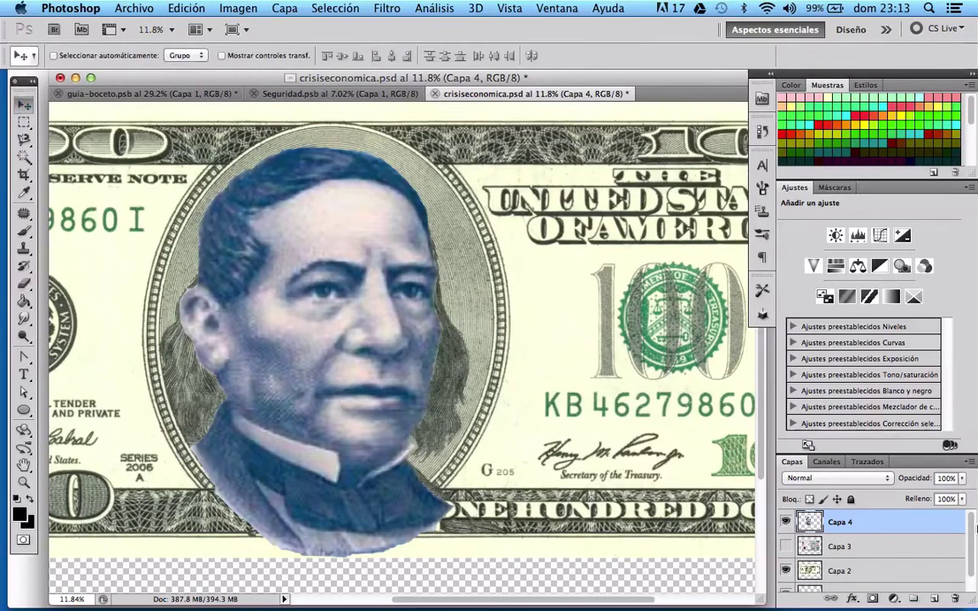
Lower the portrait layer's Fill to about half, then raise it slightly.
{"action": "left_click_drag", "start_coordinate": [962, 499], "coordinate": [929, 516]}
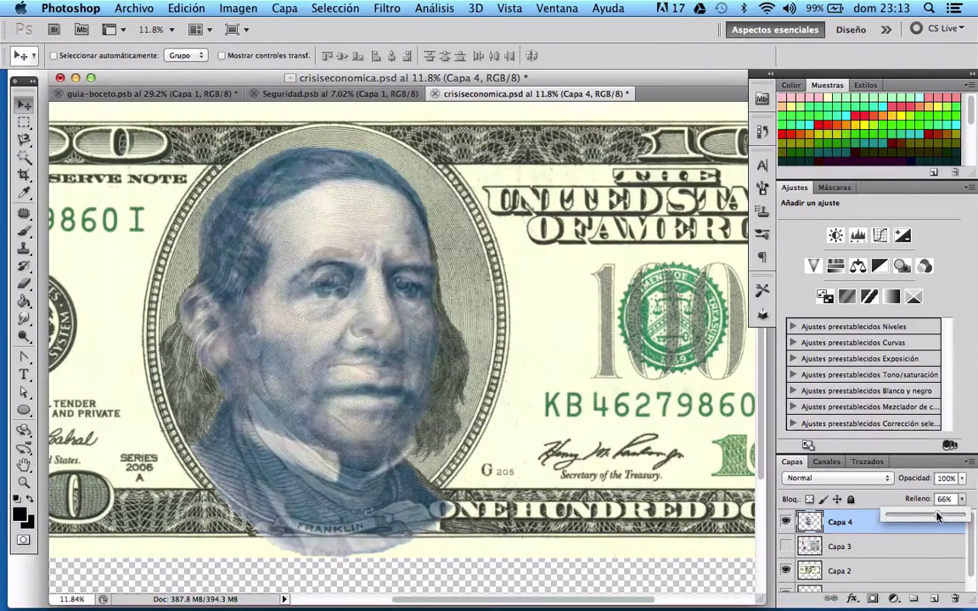
{"action": "mouse_move", "coordinate": [929, 517]}
{"action": "left_mouse_down"}
{"action": "mouse_move", "coordinate": [953, 521]}
{"action": "mouse_move", "coordinate": [944, 523]}
{"action": "left_mouse_up"}
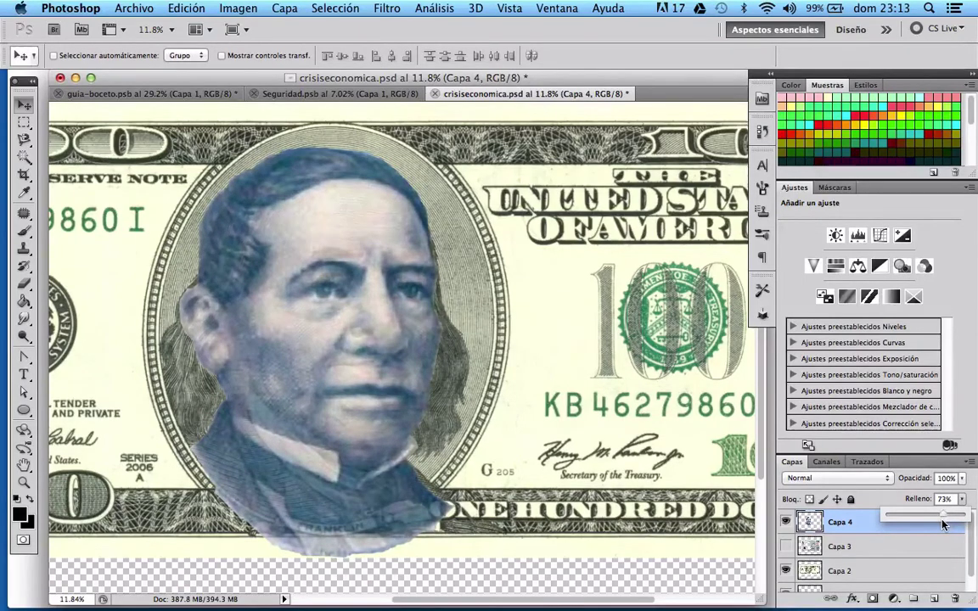
{"action": "scroll", "coordinate": [371, 515], "scroll_direction": "up", "scroll_amount": 5}
{"action": "scroll", "coordinate": [371, 515], "scroll_direction": "up", "scroll_amount": 2}
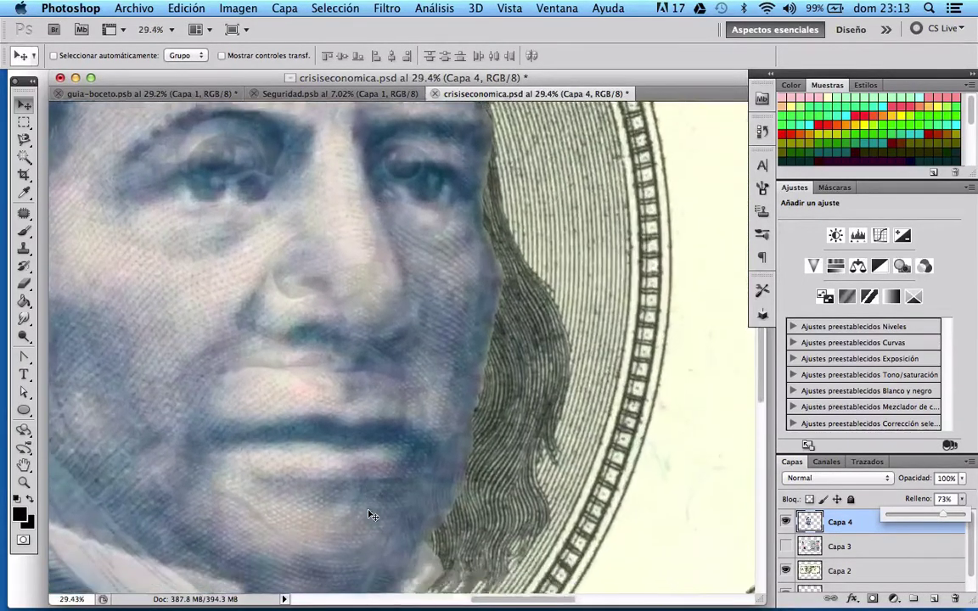
{"action": "scroll", "coordinate": [372, 515], "scroll_direction": "down", "scroll_amount": 3}
{"action": "scroll", "coordinate": [372, 515], "scroll_direction": "down", "scroll_amount": 3}
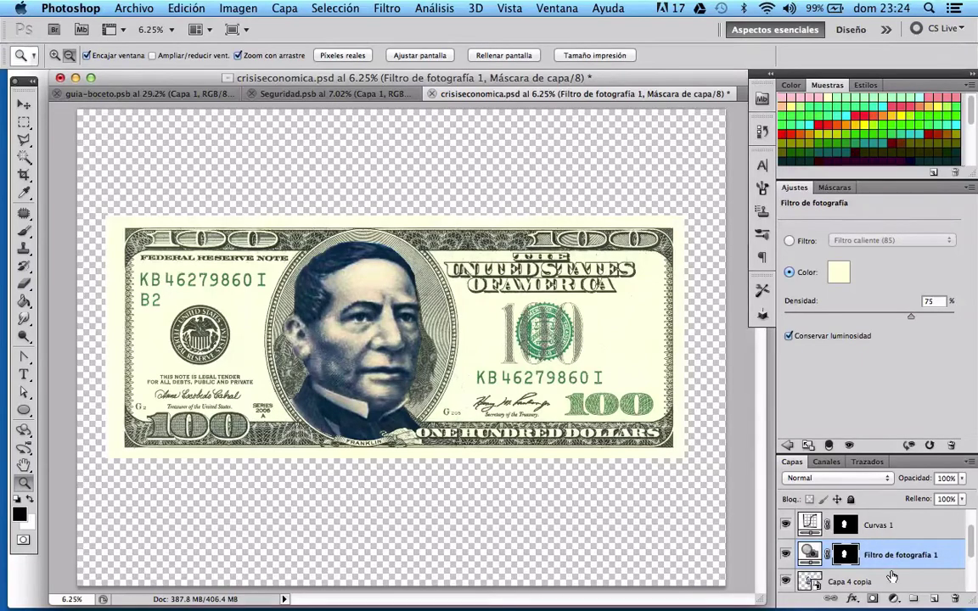
Switch to the Move tool and scroll around the portrait on the bill.
{"action": "scroll", "coordinate": [891, 574], "scroll_direction": "down", "scroll_amount": 1}
{"action": "scroll", "coordinate": [891, 575], "scroll_direction": "up", "scroll_amount": 1}
{"action": "left_click", "coordinate": [22, 108]}
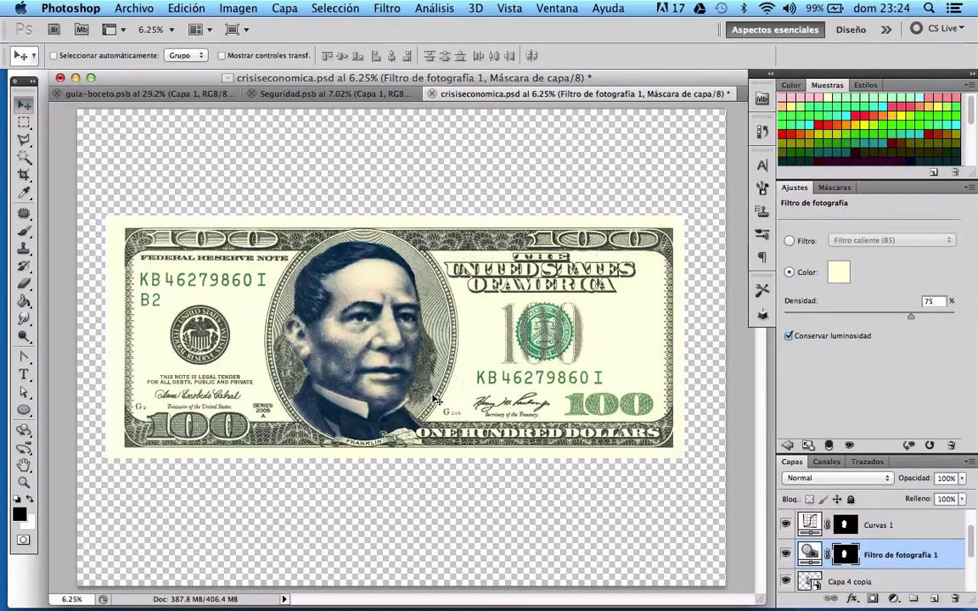
{"action": "scroll", "coordinate": [436, 395], "scroll_direction": "down", "scroll_amount": 5}
{"action": "scroll", "coordinate": [436, 389], "scroll_direction": "up", "scroll_amount": 3}
{"action": "scroll", "coordinate": [438, 384], "scroll_direction": "up", "scroll_amount": 2}
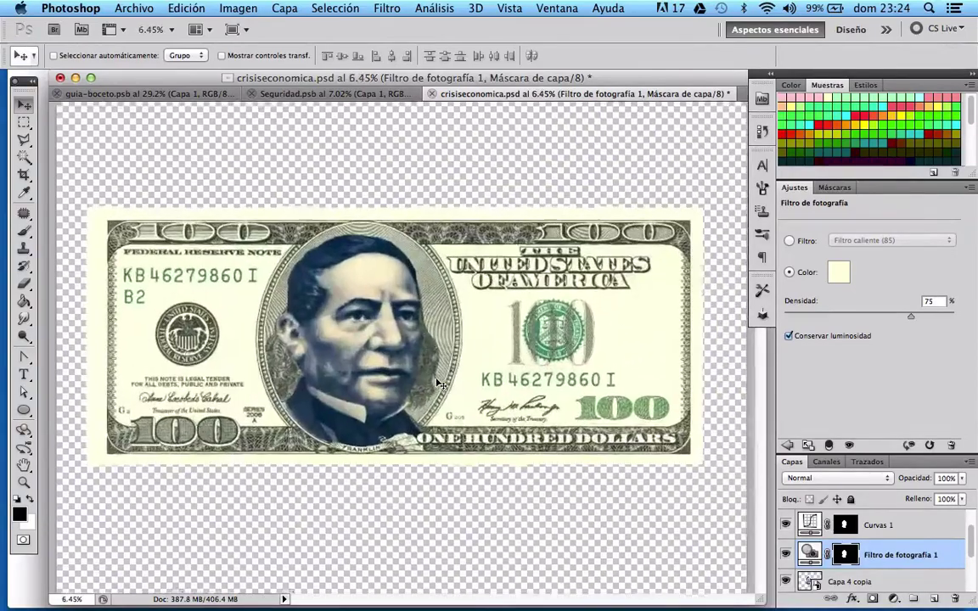
{"action": "scroll", "coordinate": [438, 384], "scroll_direction": "up", "scroll_amount": 1}
{"action": "scroll", "coordinate": [363, 346], "scroll_direction": "left", "scroll_amount": 2}
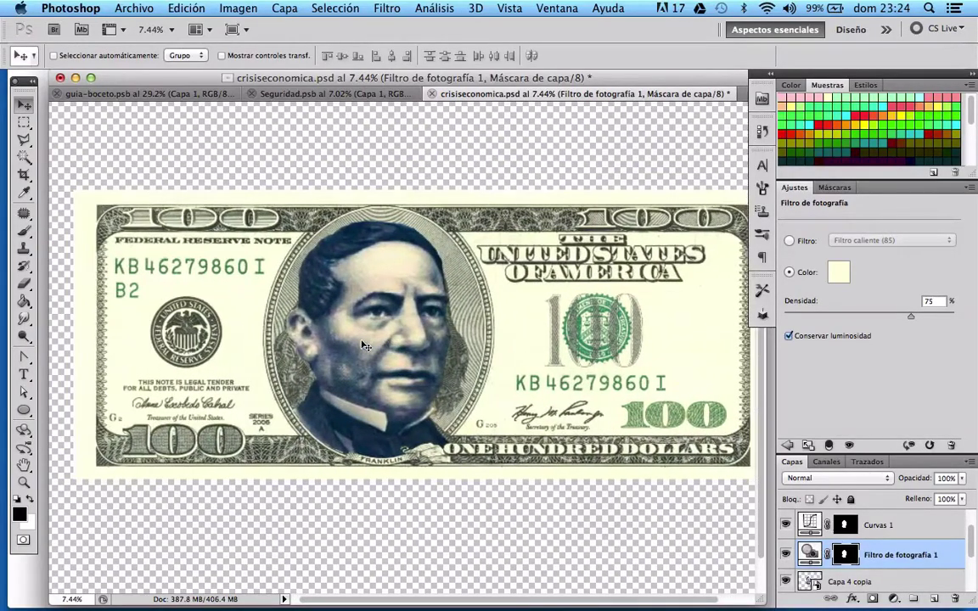
{"action": "scroll", "coordinate": [362, 345], "scroll_direction": "right", "scroll_amount": 1}
{"action": "scroll", "coordinate": [362, 345], "scroll_direction": "right", "scroll_amount": 1}
{"action": "scroll", "coordinate": [363, 346], "scroll_direction": "up", "scroll_amount": 1}
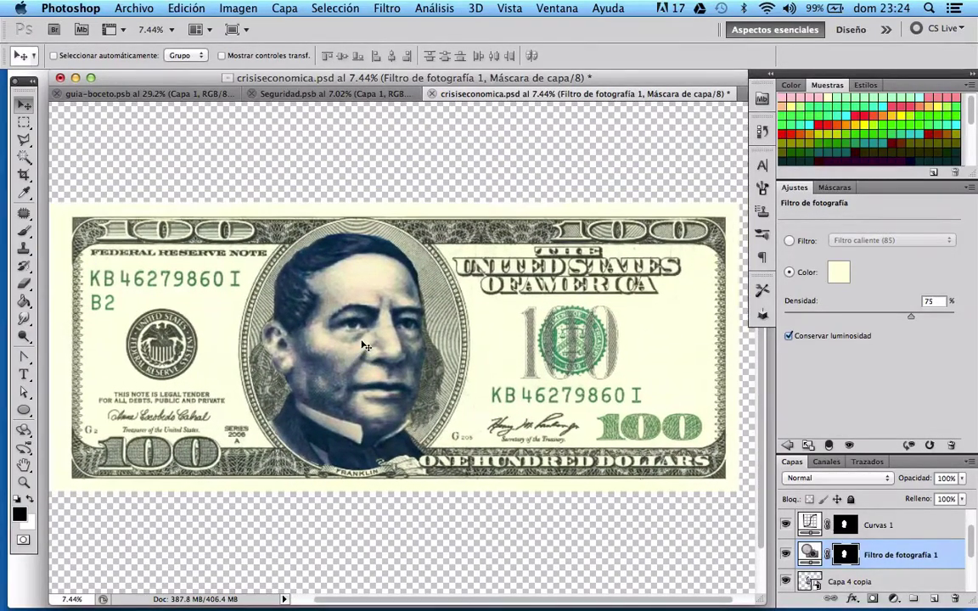
{"action": "scroll", "coordinate": [363, 346], "scroll_direction": "down", "scroll_amount": 1}
{"action": "scroll", "coordinate": [363, 345], "scroll_direction": "left", "scroll_amount": 1}
{"action": "scroll", "coordinate": [362, 345], "scroll_direction": "right", "scroll_amount": 1}
{"action": "scroll", "coordinate": [362, 346], "scroll_direction": "right", "scroll_amount": 1}
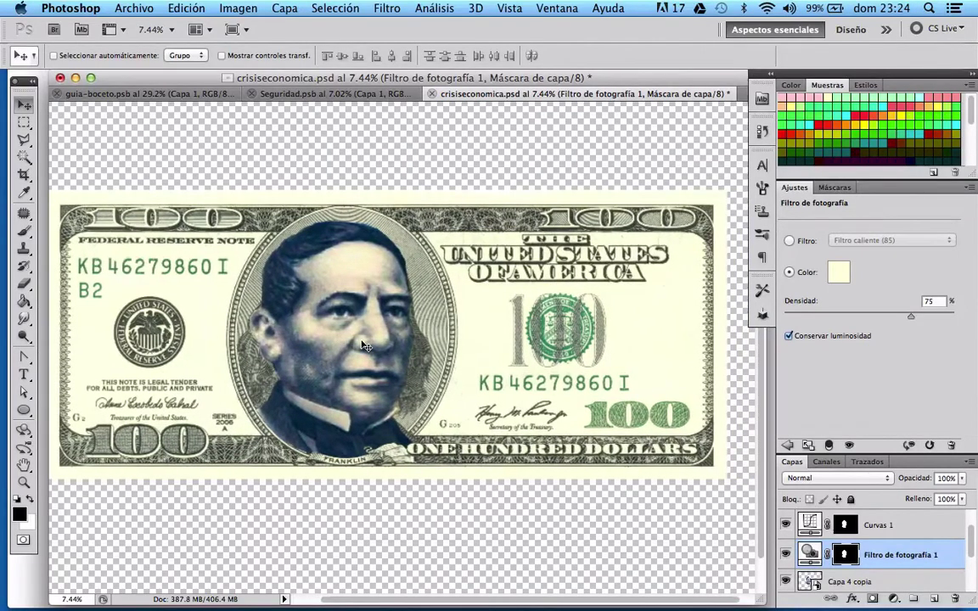
{"action": "scroll", "coordinate": [363, 346], "scroll_direction": "left", "scroll_amount": 1}
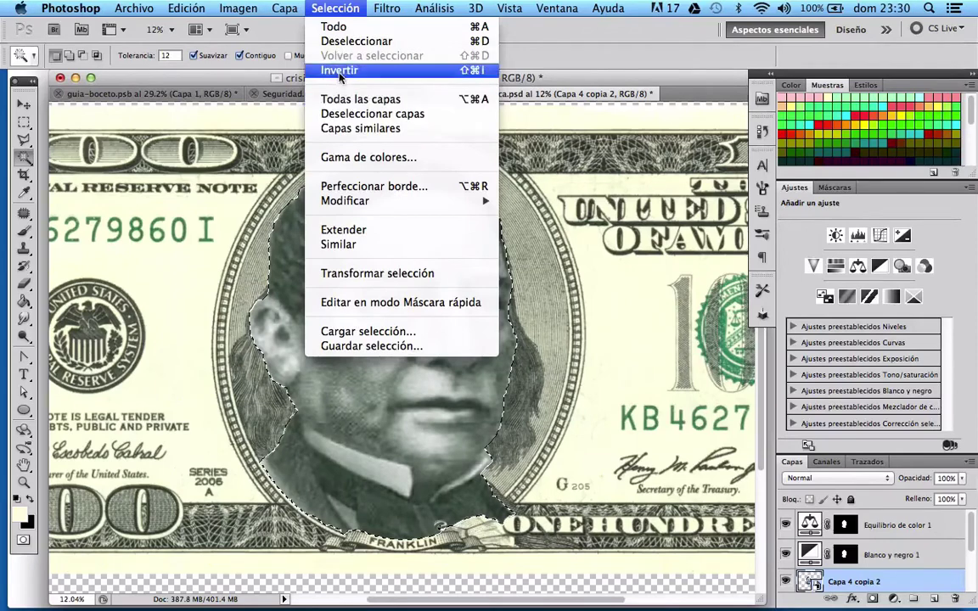
Invert the face selection and add a Photo Filter layer above Equilibrio de color 1, choosing its colour.
{"action": "left_click", "coordinate": [343, 70]}
{"action": "left_click", "coordinate": [922, 532]}
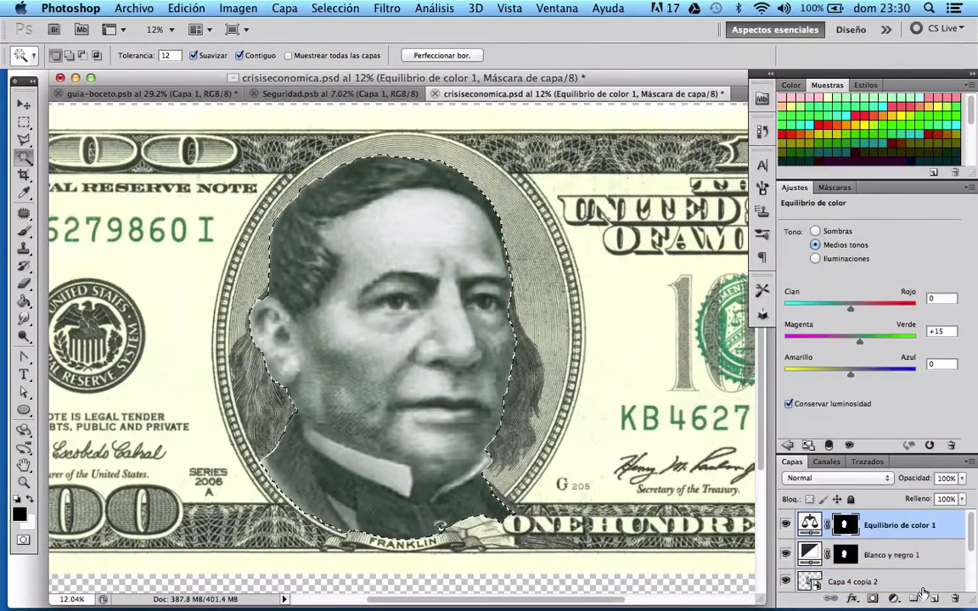
{"action": "left_click", "coordinate": [896, 599]}
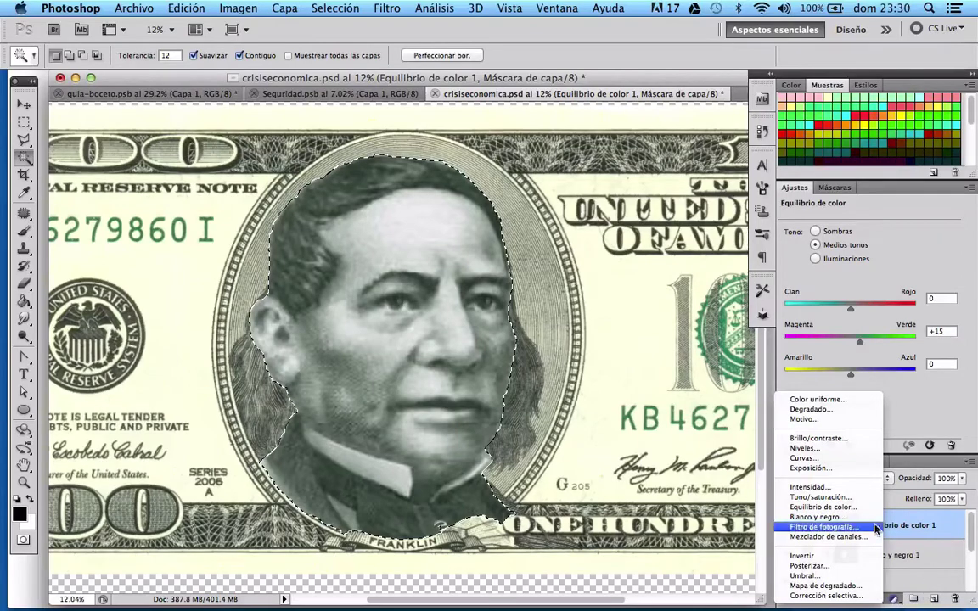
{"action": "left_click", "coordinate": [828, 528]}
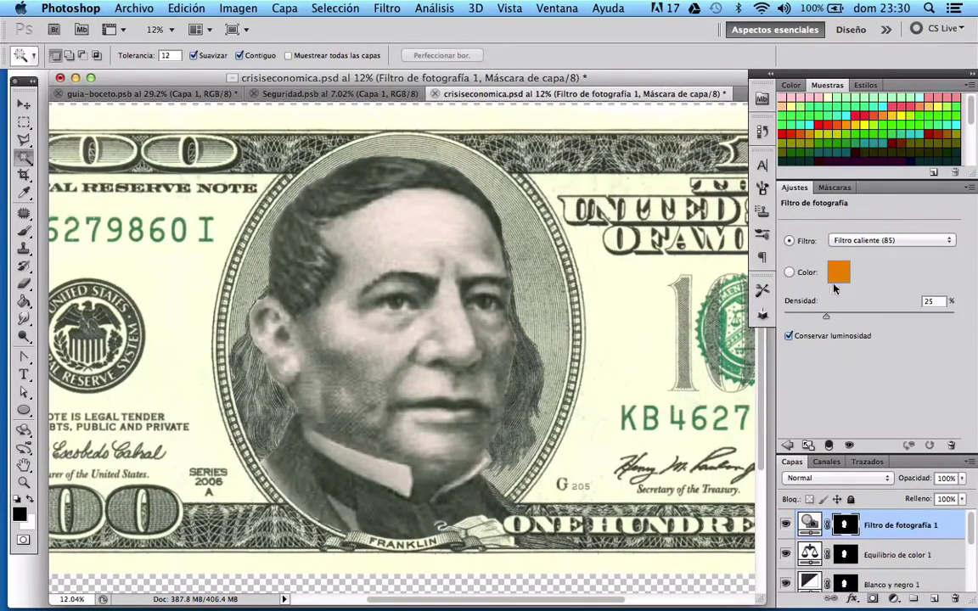
{"action": "left_click", "coordinate": [835, 288]}
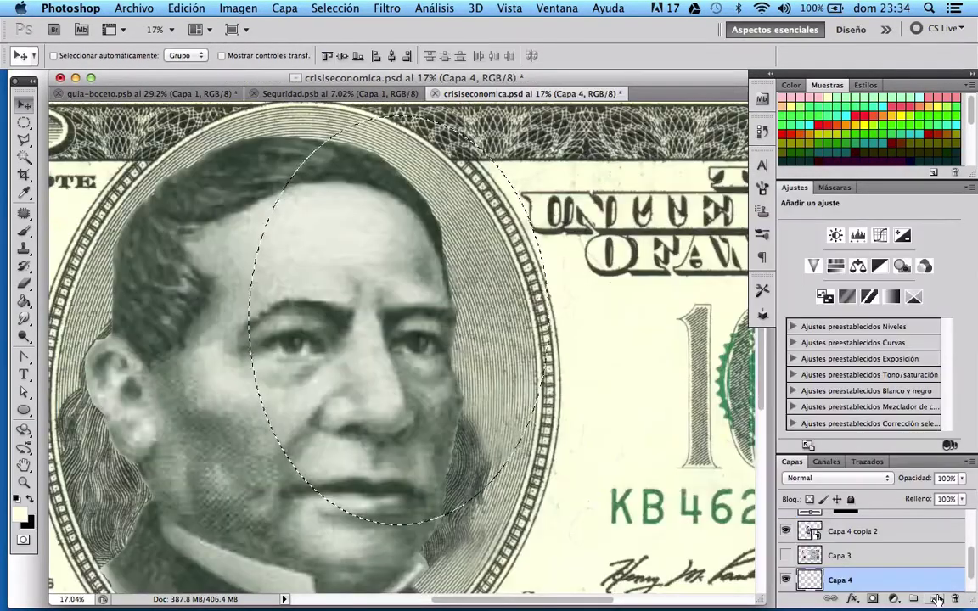
Dismiss the empty-selection warnings, deselect, and undo the last step.
{"action": "left_click", "coordinate": [404, 343]}
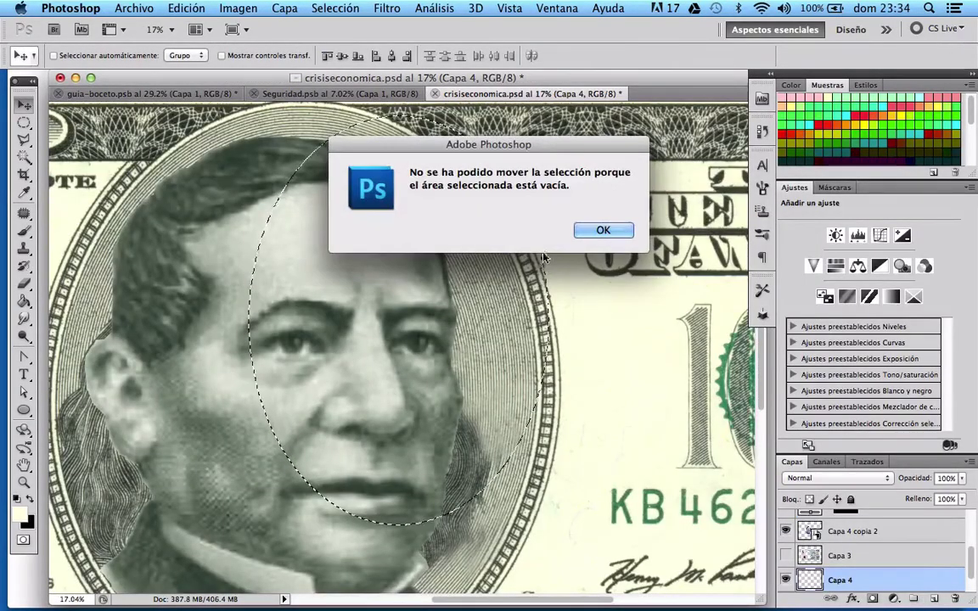
{"action": "left_click", "coordinate": [593, 231]}
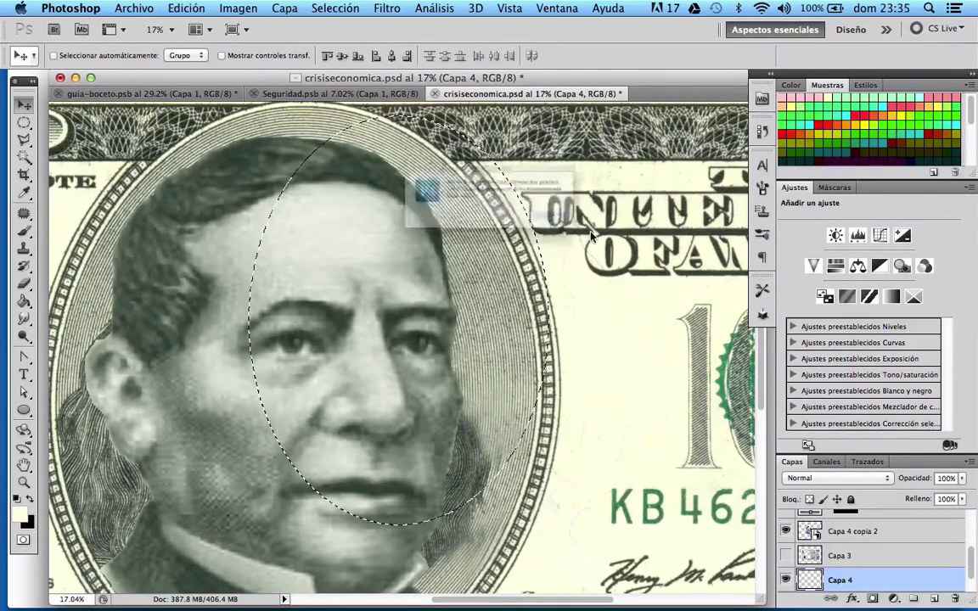
{"action": "key", "text": "ctrl+t"}
{"action": "left_click", "coordinate": [589, 232]}
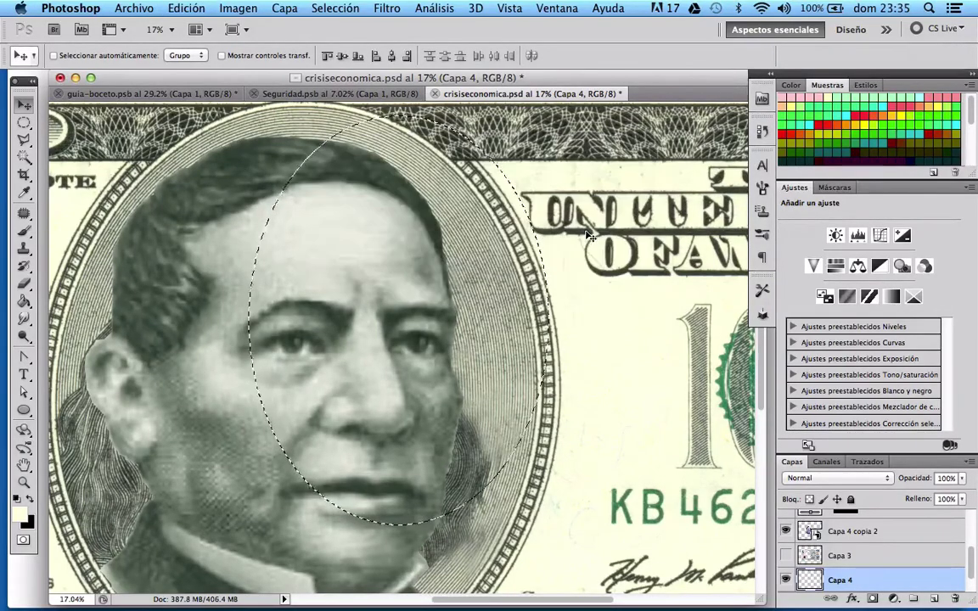
{"action": "key", "text": "ctrl+d"}
{"action": "key", "text": "ctrl+alt+z"}
Draw a large oval around the portrait and fill it with cream colour.
{"action": "left_click", "coordinate": [25, 124]}
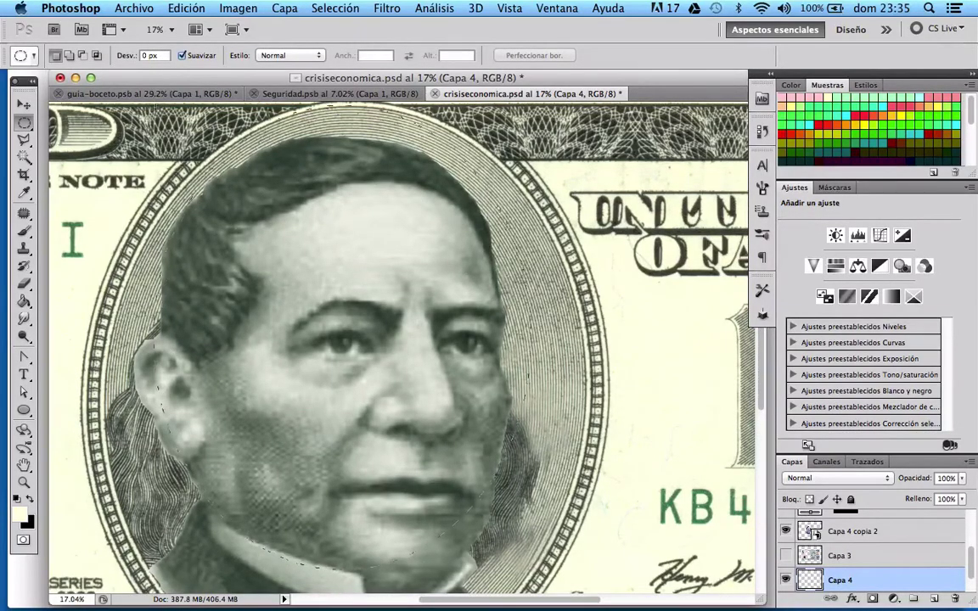
{"action": "left_click_drag", "start_coordinate": [157, 106], "coordinate": [532, 569]}
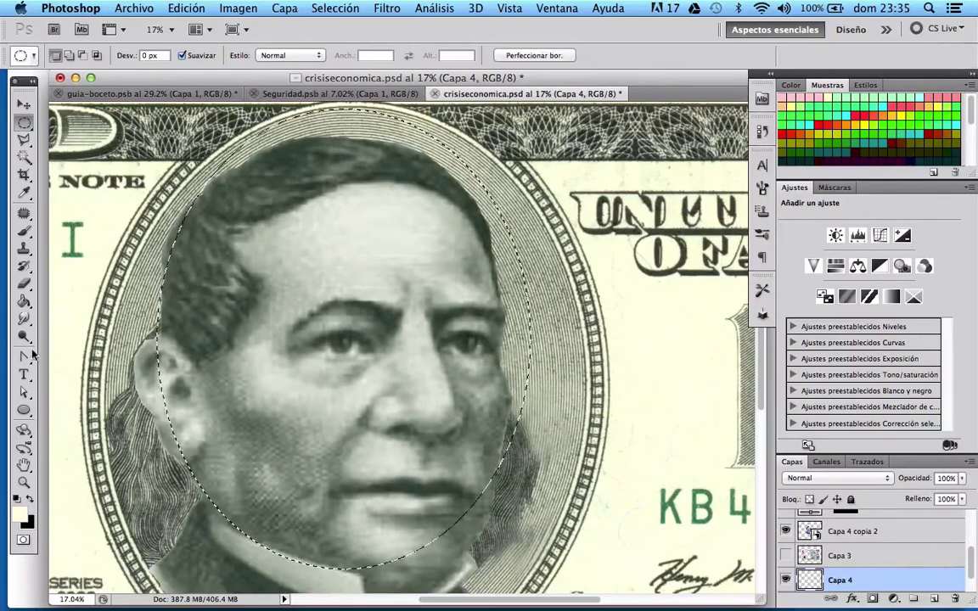
{"action": "left_click", "coordinate": [25, 301]}
{"action": "left_click", "coordinate": [292, 326]}
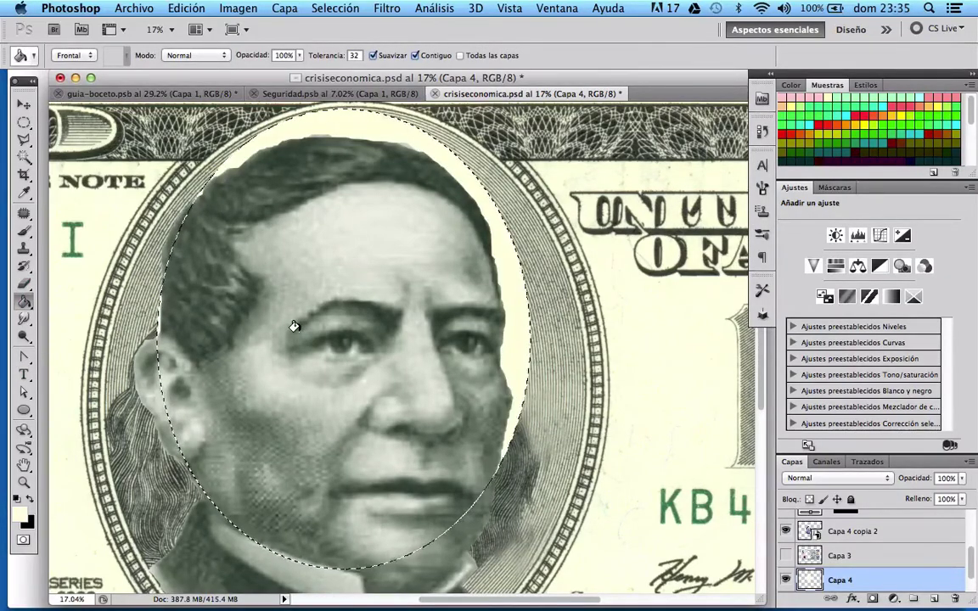
{"action": "key", "text": "super+d"}
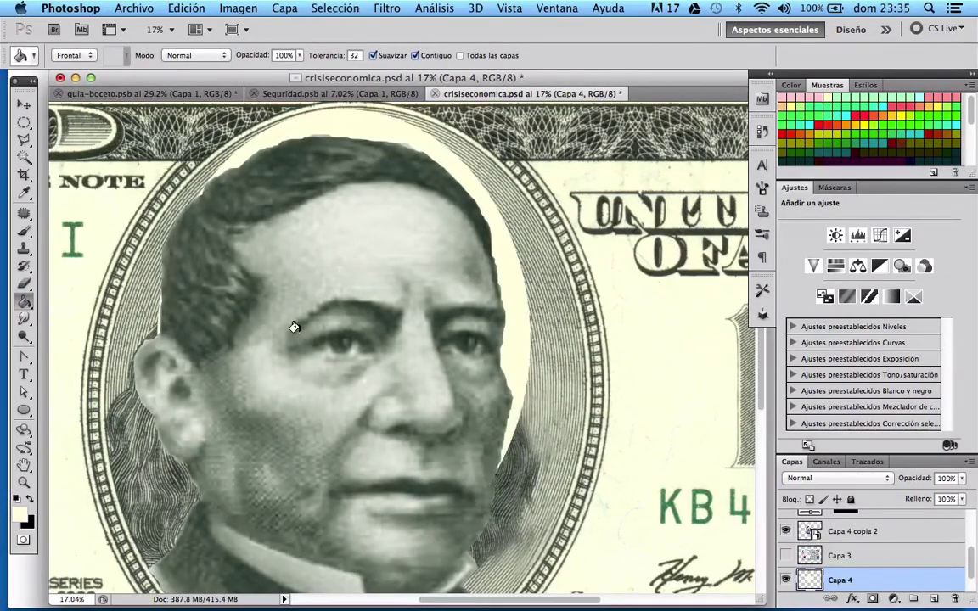
Widen the cream oval to about 115% so it fills the bill's portrait frame.
{"action": "left_click", "coordinate": [24, 104]}
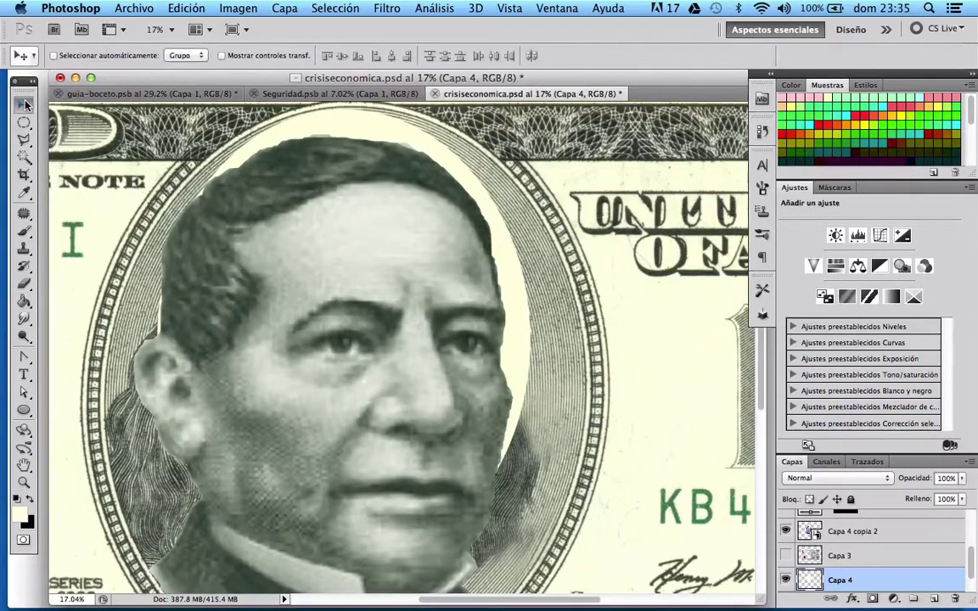
{"action": "key", "text": "Right"}
{"action": "key", "text": "Right"}
{"action": "key", "text": "Right"}
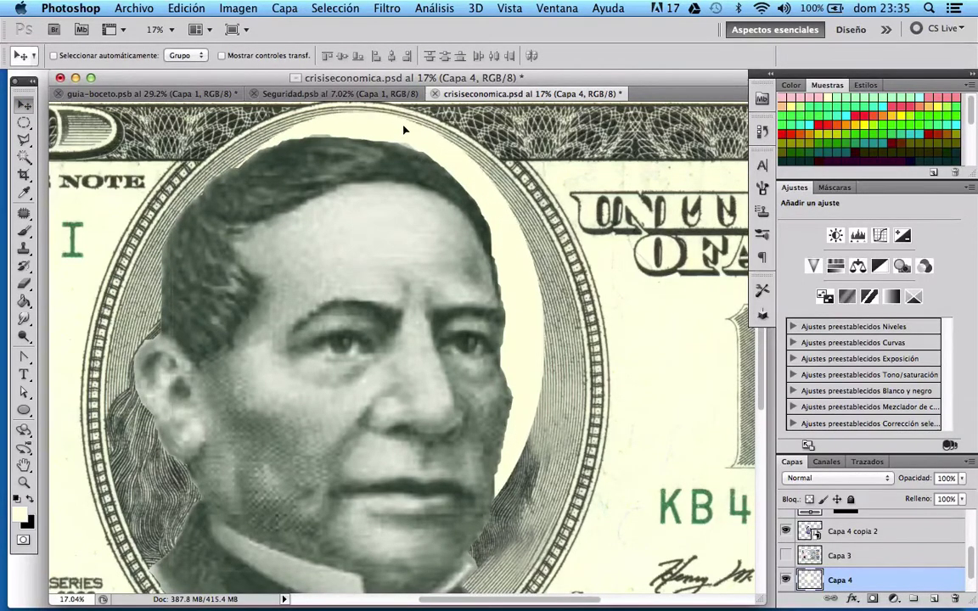
{"action": "key", "text": "Left"}
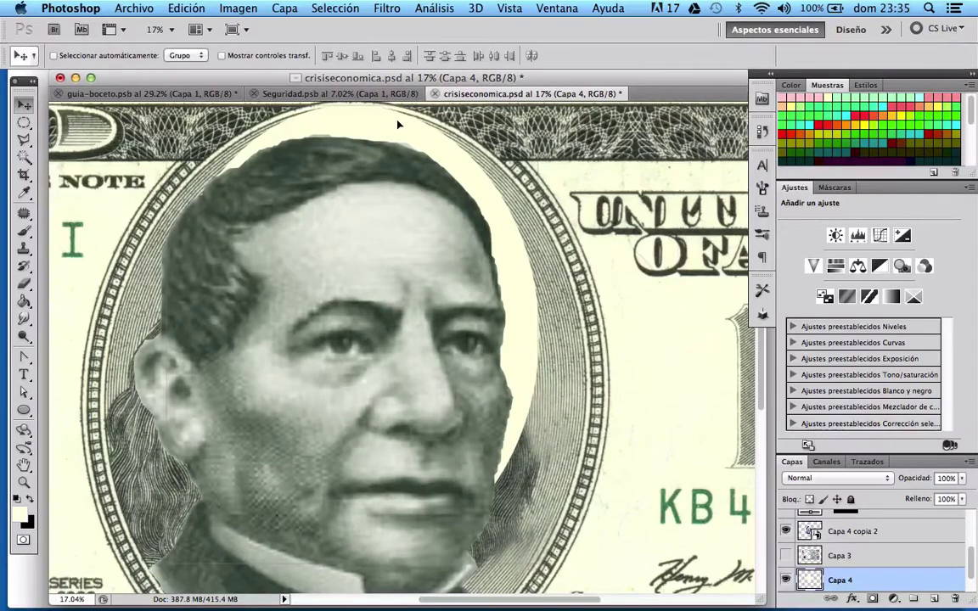
{"action": "key", "text": "super+t"}
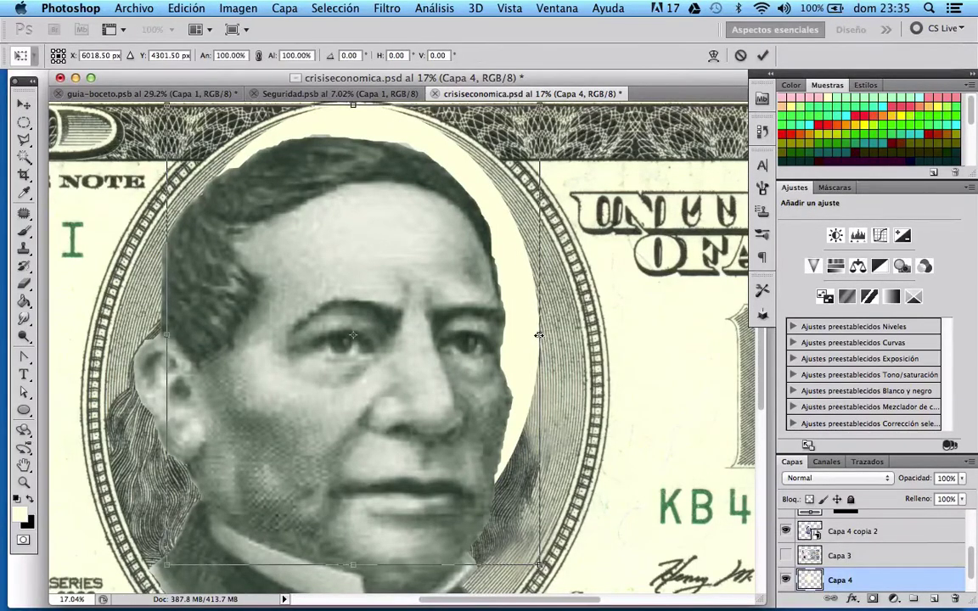
{"action": "left_click_drag", "start_coordinate": [539, 335], "coordinate": [575, 335]}
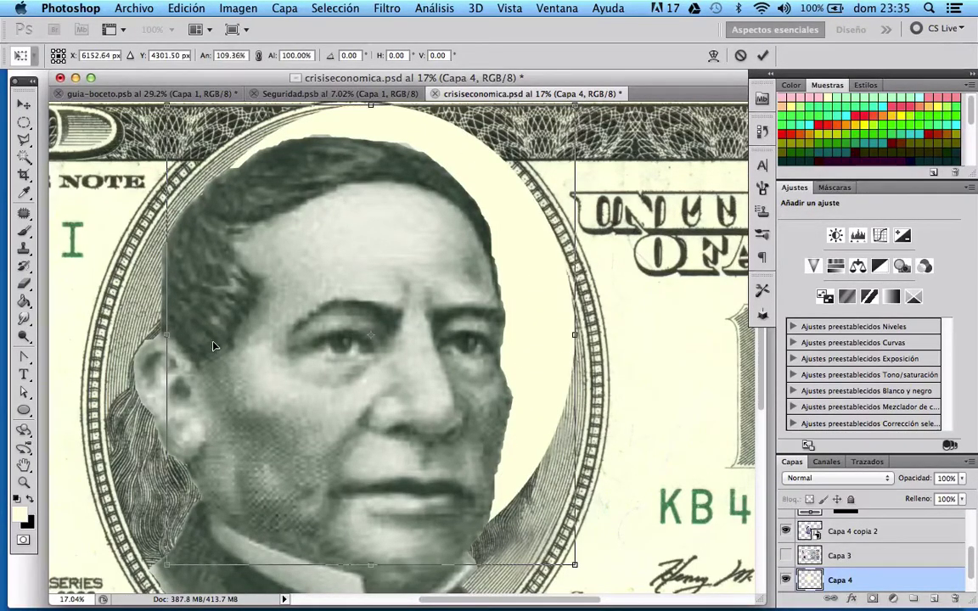
{"action": "left_click_drag", "start_coordinate": [163, 333], "coordinate": [142, 338]}
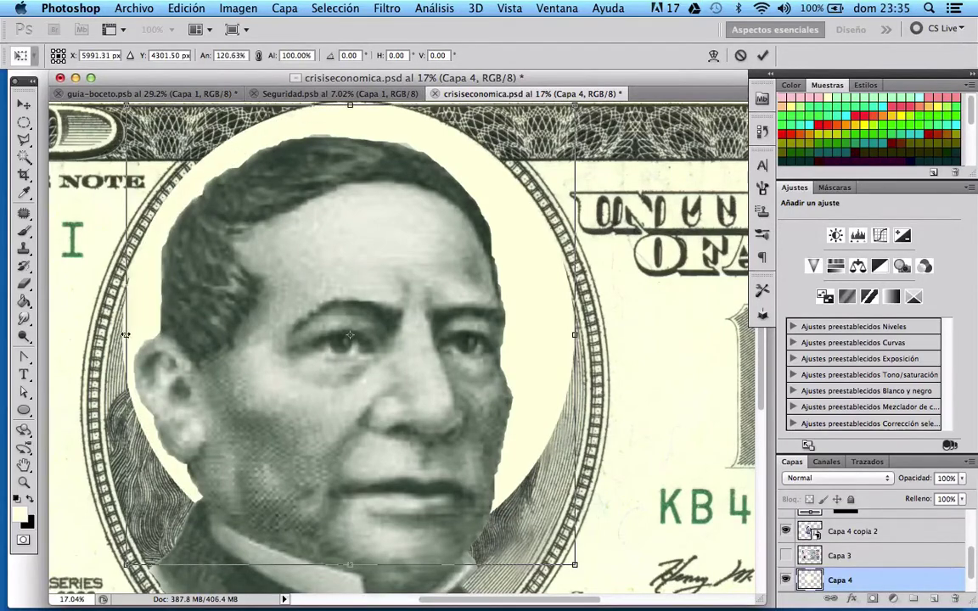
{"action": "scroll", "coordinate": [309, 403], "scroll_direction": "down", "scroll_amount": 3}
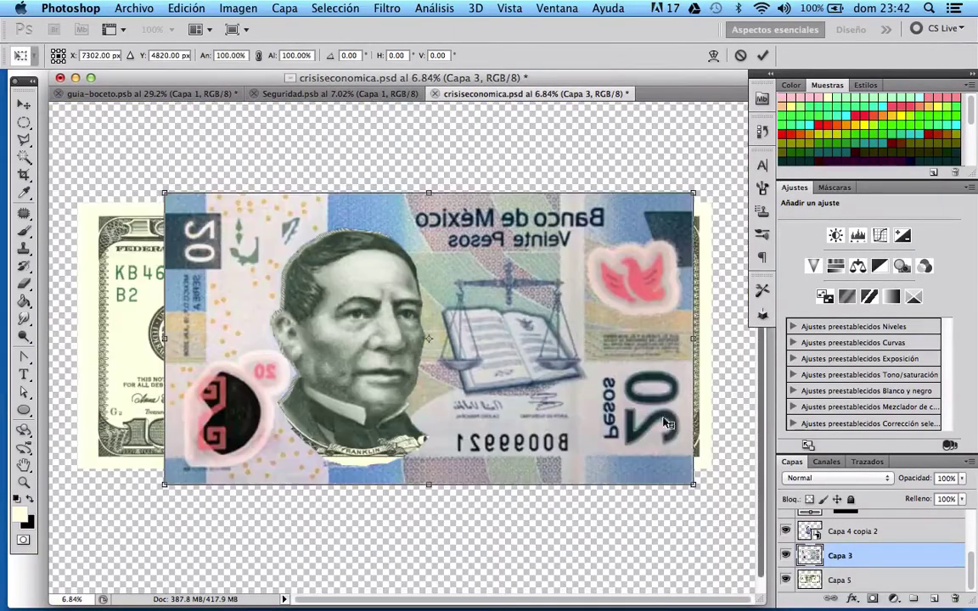
Flip the peso note horizontally and move it down-right off the dollar bill.
{"action": "right_click", "coordinate": [649, 386]}
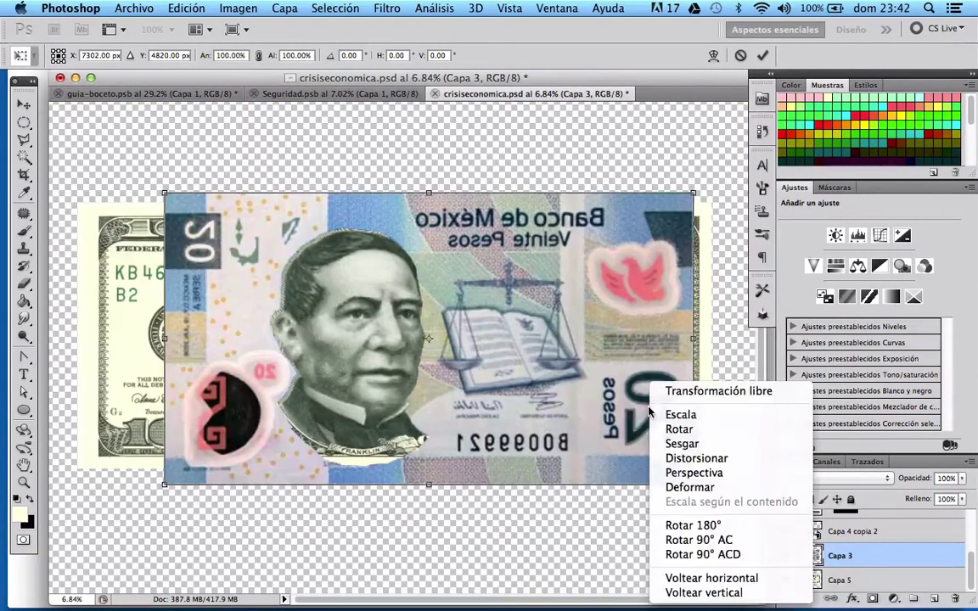
{"action": "left_click", "coordinate": [714, 580]}
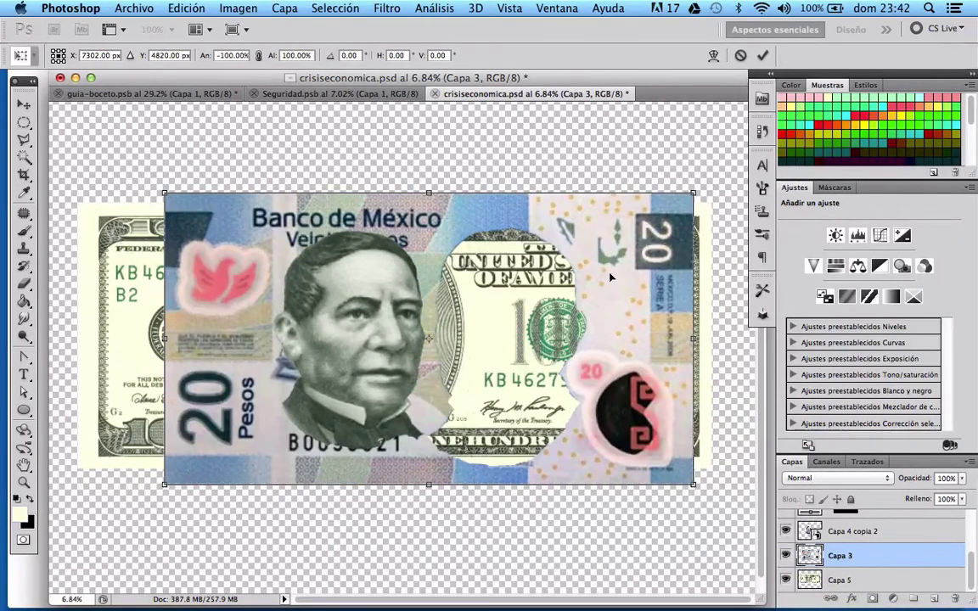
{"action": "left_click_drag", "start_coordinate": [610, 277], "coordinate": [662, 520]}
{"action": "left_click_drag", "start_coordinate": [374, 504], "coordinate": [434, 562]}
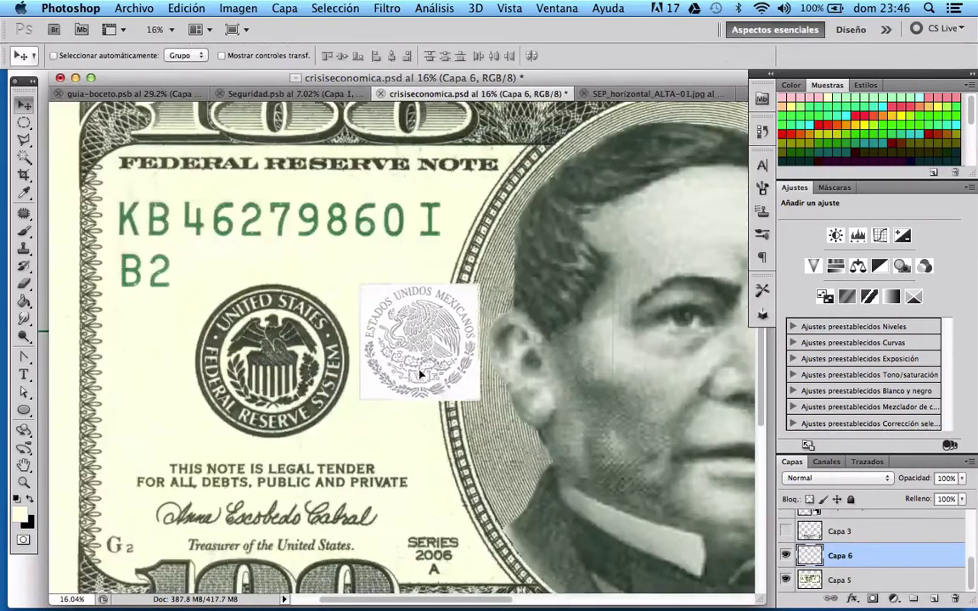
Place the Mexican seal beside the Federal Reserve seal, then make Capa 5 active.
{"action": "mouse_move", "coordinate": [399, 391]}
{"action": "left_mouse_down"}
{"action": "mouse_move", "coordinate": [404, 441]}
{"action": "mouse_move", "coordinate": [398, 432]}
{"action": "left_mouse_up"}
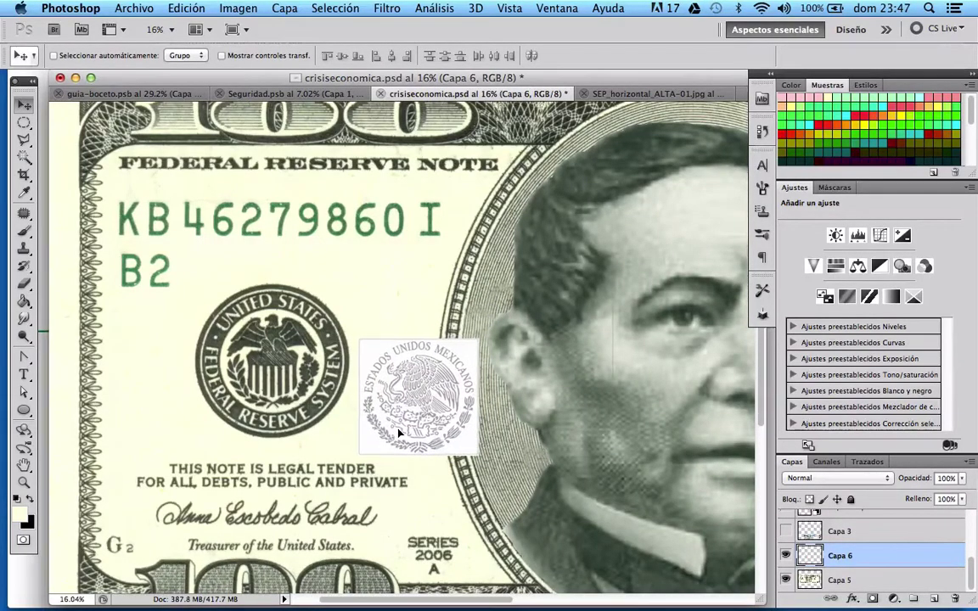
{"action": "left_click_drag", "start_coordinate": [398, 433], "coordinate": [402, 435]}
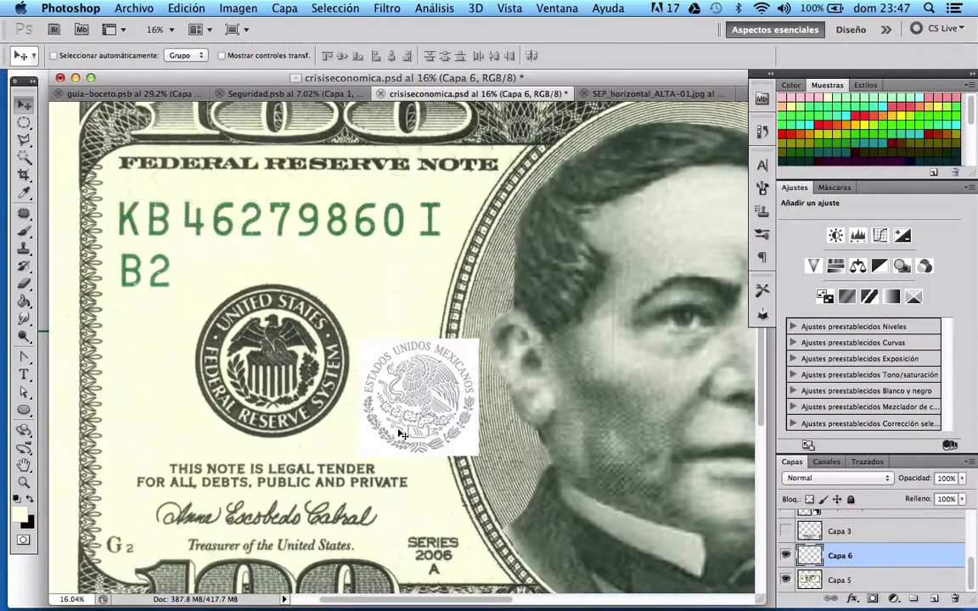
{"action": "left_click", "coordinate": [866, 582]}
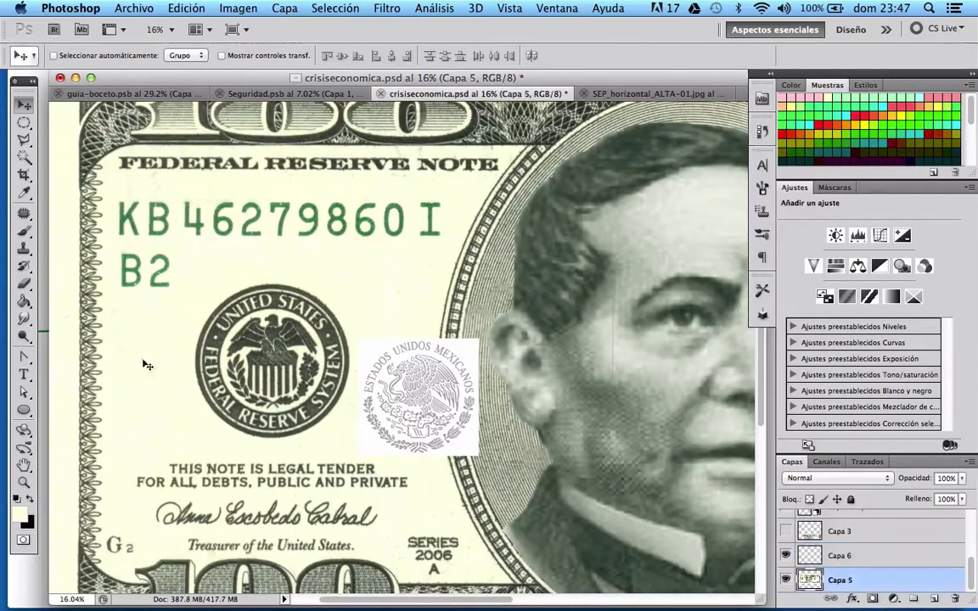
{"action": "left_click", "coordinate": [25, 126]}
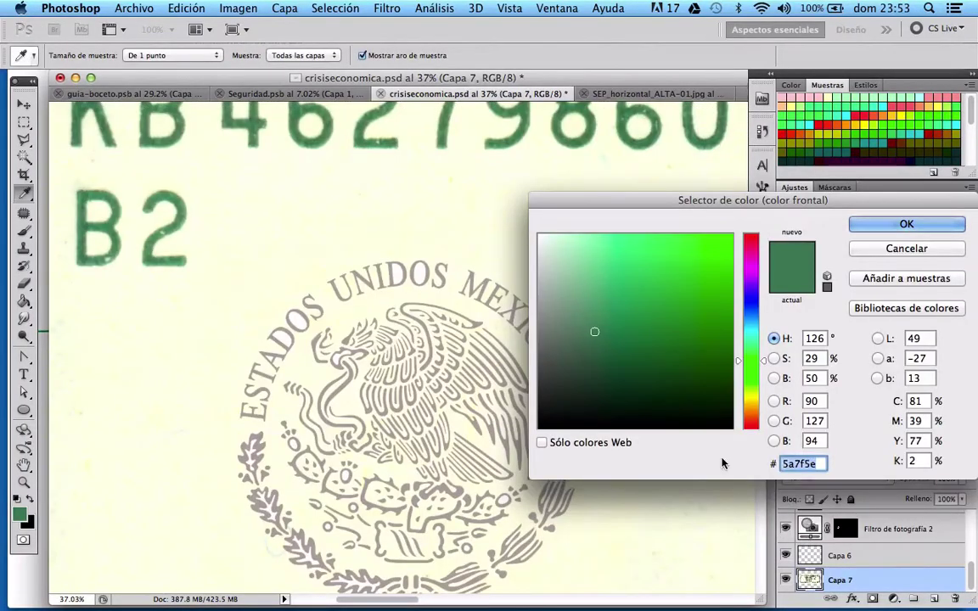
Set the Filtro de fotografía 2 photo filter to green #5a7f5e at 57% density.
{"action": "left_click", "coordinate": [907, 224]}
{"action": "left_click", "coordinate": [883, 536]}
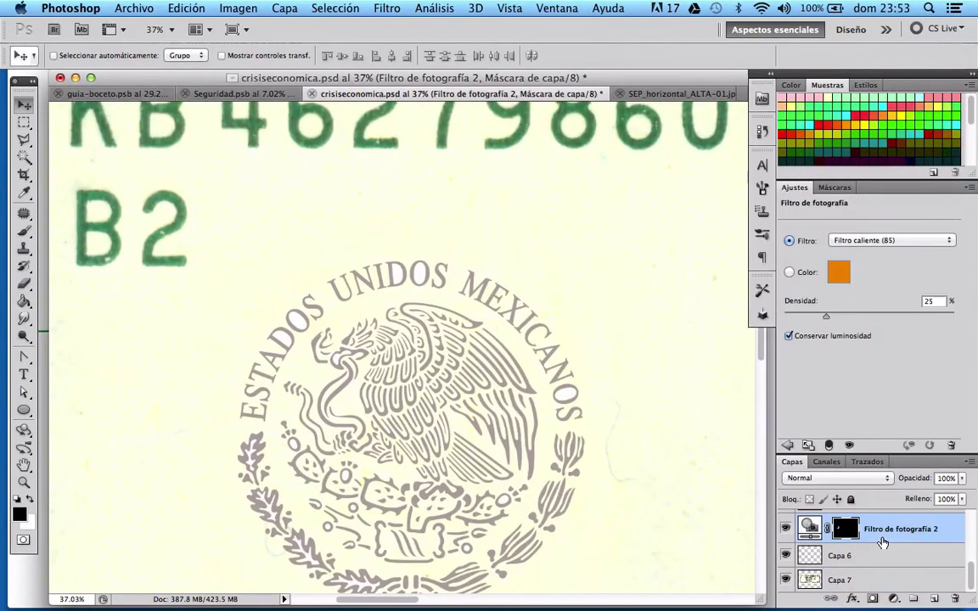
{"action": "left_click", "coordinate": [838, 271]}
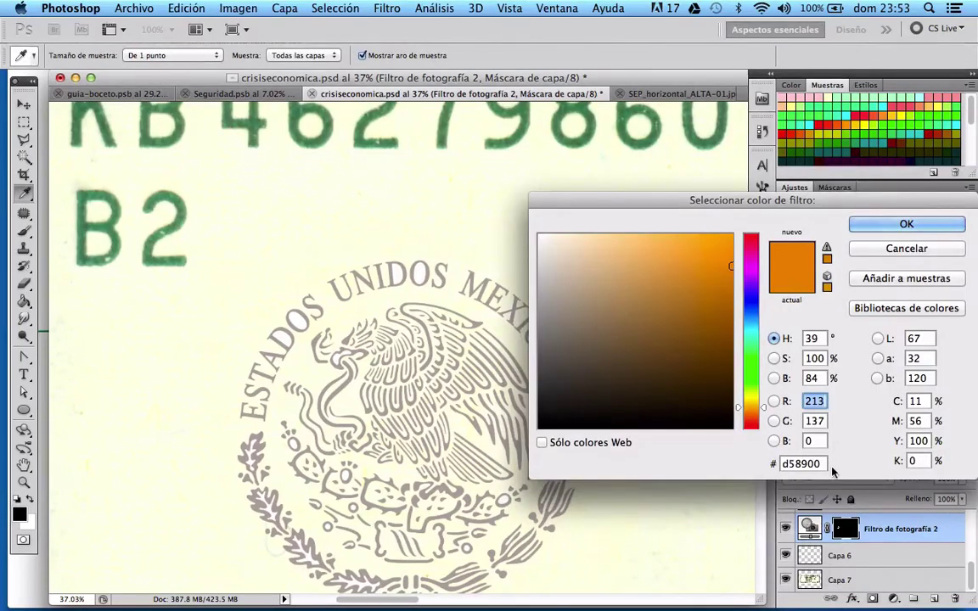
{"action": "left_click_drag", "start_coordinate": [822, 463], "coordinate": [766, 466]}
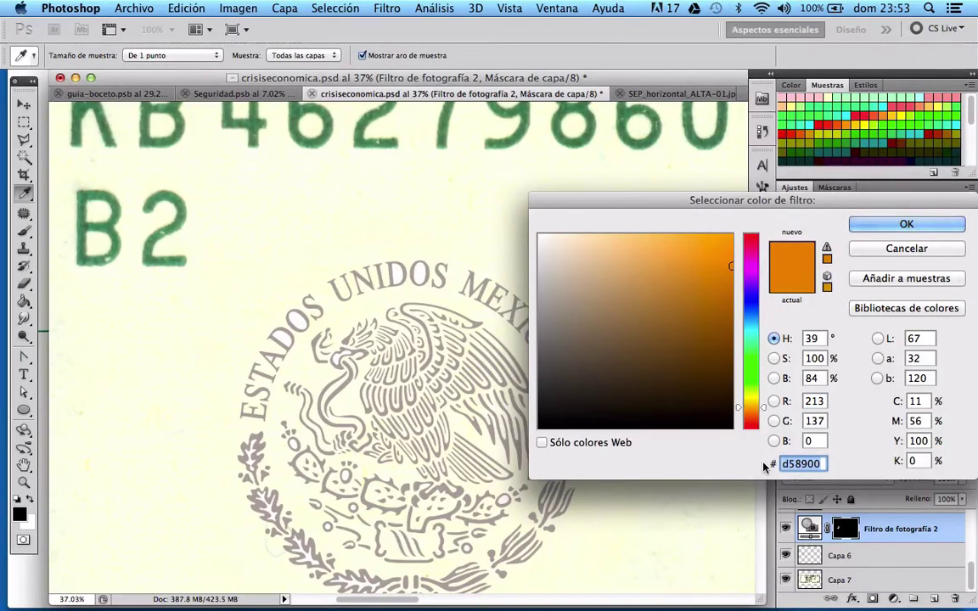
{"action": "type", "text": "5a7f5e"}
{"action": "left_click", "coordinate": [907, 224]}
{"action": "key", "text": "v"}
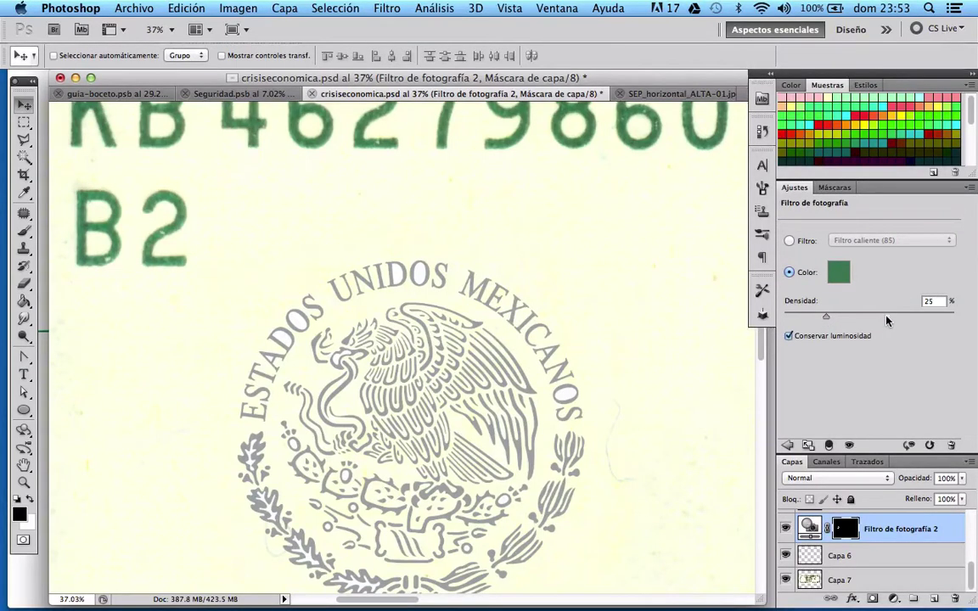
{"action": "left_click_drag", "start_coordinate": [886, 321], "coordinate": [954, 314]}
Delete the Filtro de fotografía 2 layer mask and confirm with Eliminar.
{"action": "scroll", "coordinate": [393, 448], "scroll_direction": "down", "scroll_amount": 5}
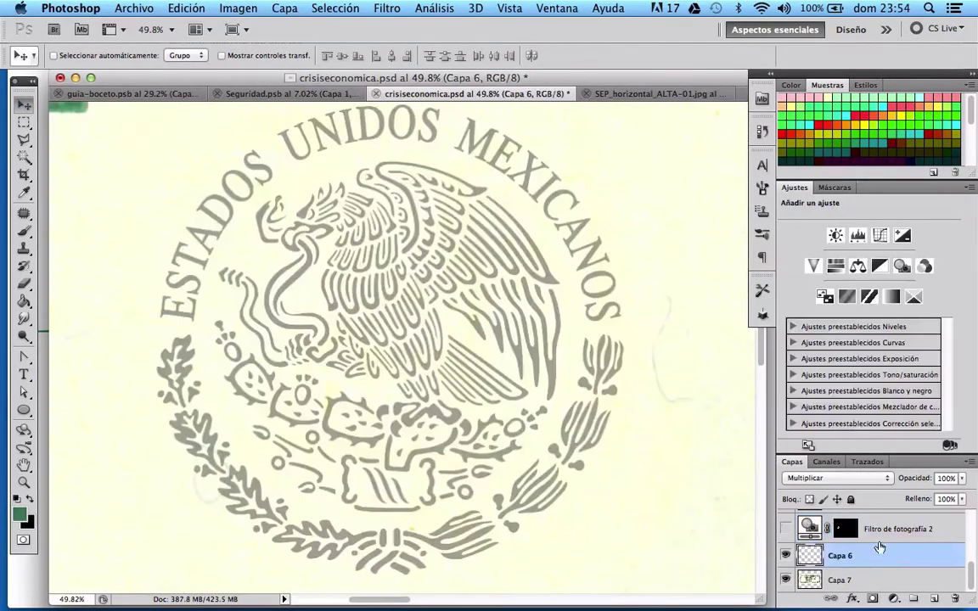
{"action": "scroll", "coordinate": [348, 361], "scroll_direction": "down", "scroll_amount": 1}
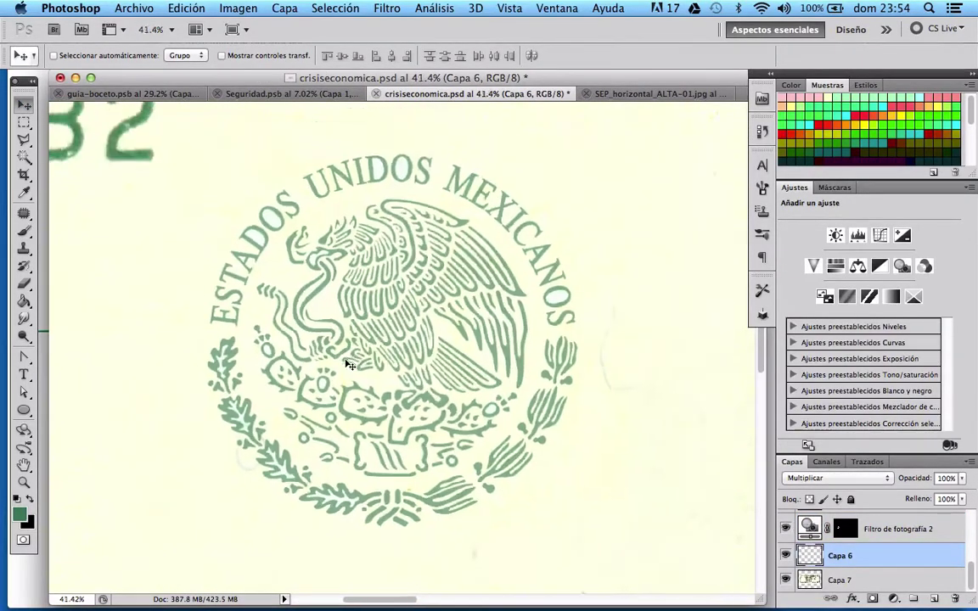
{"action": "scroll", "coordinate": [348, 361], "scroll_direction": "down", "scroll_amount": 2}
{"action": "scroll", "coordinate": [346, 363], "scroll_direction": "down", "scroll_amount": 2}
{"action": "scroll", "coordinate": [347, 363], "scroll_direction": "down", "scroll_amount": 1}
{"action": "scroll", "coordinate": [346, 364], "scroll_direction": "down", "scroll_amount": 1}
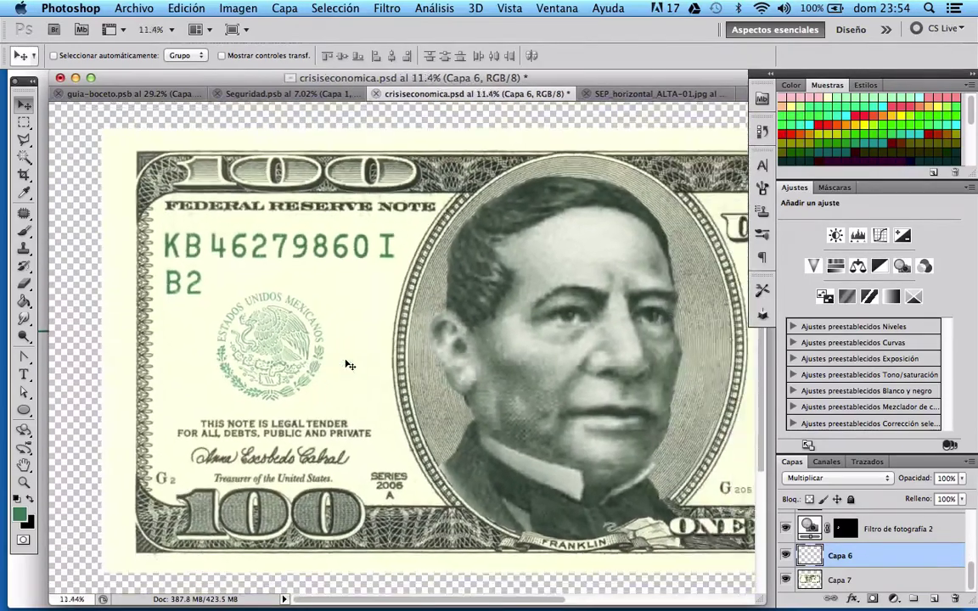
{"action": "scroll", "coordinate": [346, 363], "scroll_direction": "down", "scroll_amount": 2}
{"action": "scroll", "coordinate": [346, 364], "scroll_direction": "down", "scroll_amount": 1}
{"action": "scroll", "coordinate": [346, 364], "scroll_direction": "up", "scroll_amount": 1}
{"action": "scroll", "coordinate": [346, 364], "scroll_direction": "up", "scroll_amount": 1}
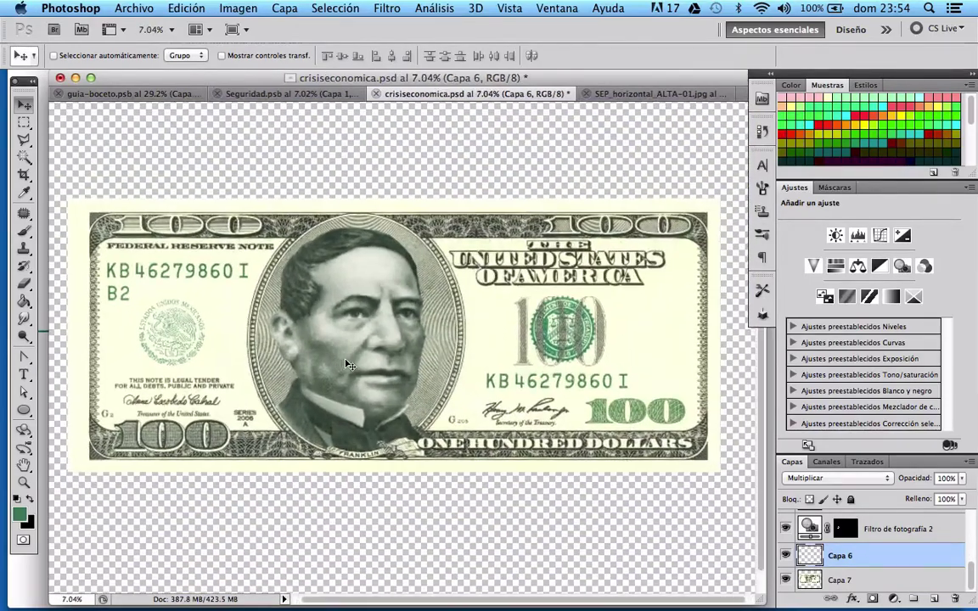
{"action": "scroll", "coordinate": [346, 363], "scroll_direction": "down", "scroll_amount": 1}
{"action": "scroll", "coordinate": [347, 363], "scroll_direction": "up", "scroll_amount": 3}
{"action": "scroll", "coordinate": [347, 363], "scroll_direction": "up", "scroll_amount": 1}
{"action": "scroll", "coordinate": [347, 363], "scroll_direction": "left", "scroll_amount": 5}
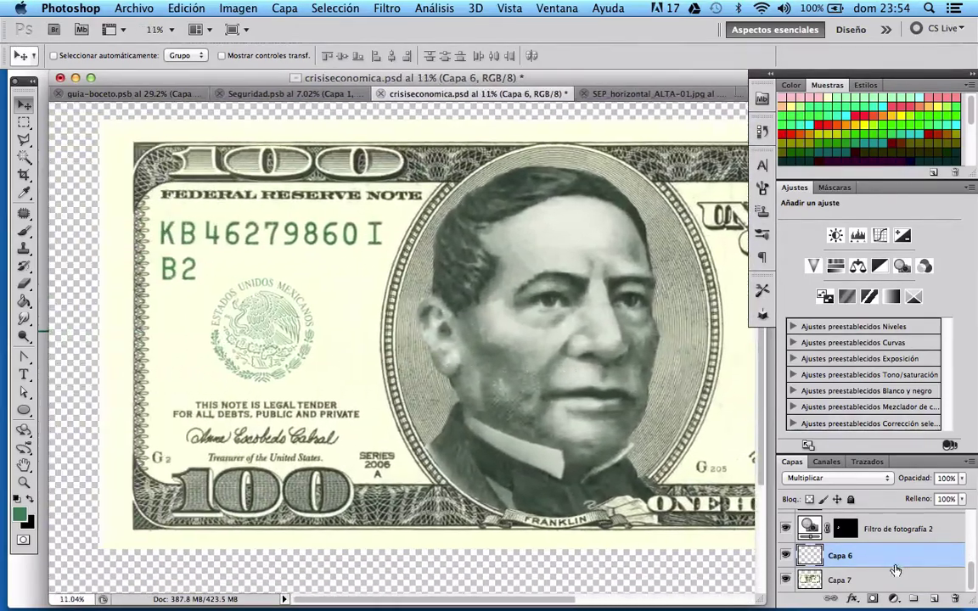
{"action": "left_click", "coordinate": [943, 539]}
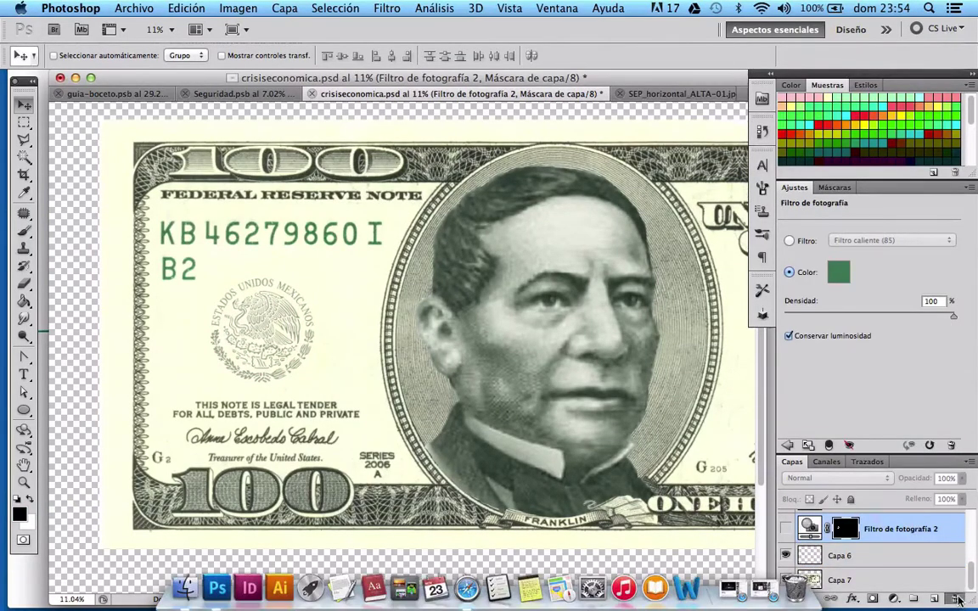
{"action": "left_click_drag", "start_coordinate": [849, 533], "coordinate": [956, 599]}
{"action": "left_click", "coordinate": [596, 231]}
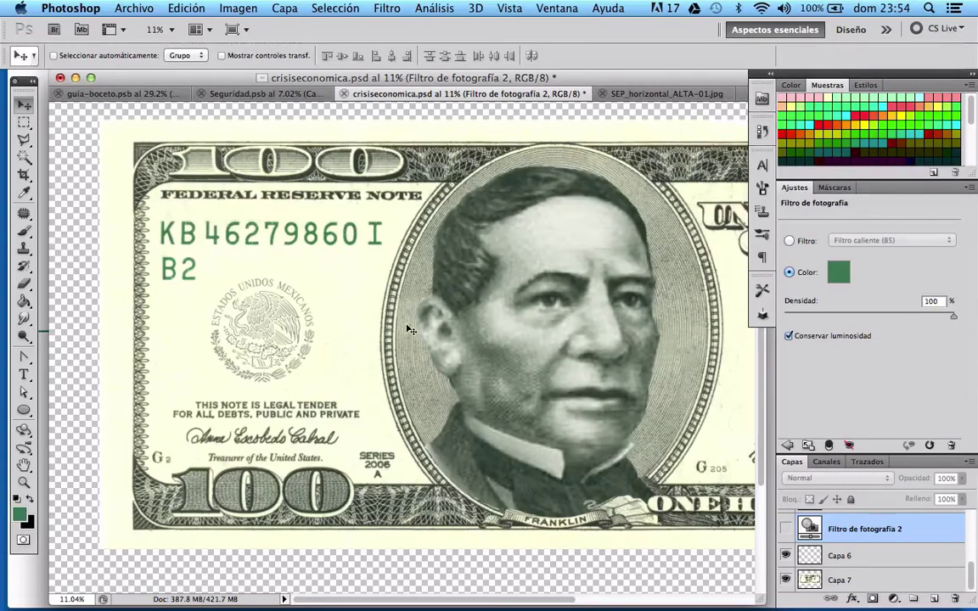
{"action": "scroll", "coordinate": [409, 330], "scroll_direction": "down", "scroll_amount": 1}
{"action": "scroll", "coordinate": [409, 329], "scroll_direction": "down", "scroll_amount": 1}
{"action": "scroll", "coordinate": [409, 329], "scroll_direction": "down", "scroll_amount": 3}
{"action": "scroll", "coordinate": [410, 329], "scroll_direction": "up", "scroll_amount": 2}
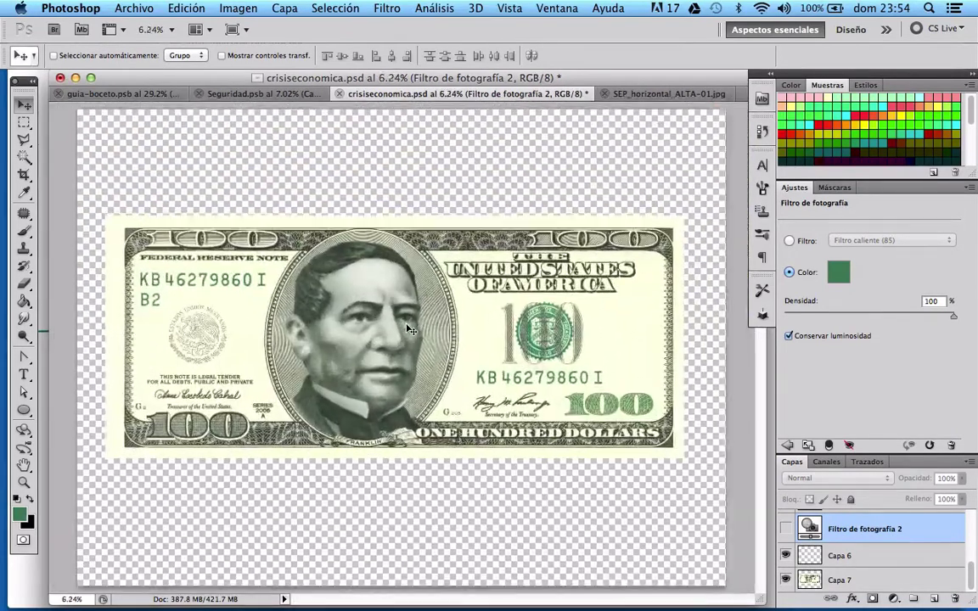
{"action": "scroll", "coordinate": [409, 329], "scroll_direction": "up", "scroll_amount": 1}
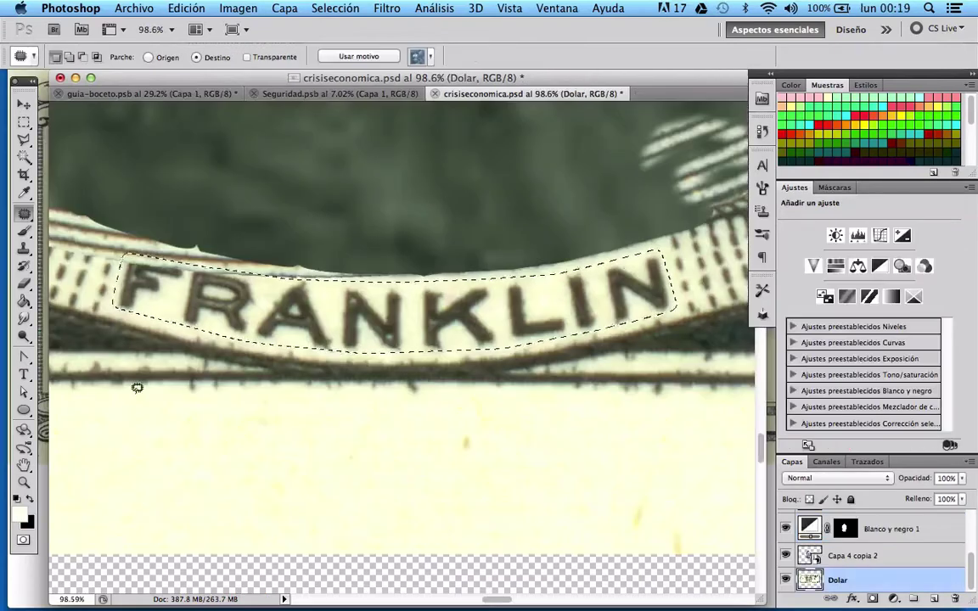
Paint Bucket-fill the FRANKLIN selection with cream on a new layer, then deselect.
{"action": "left_click", "coordinate": [24, 301]}
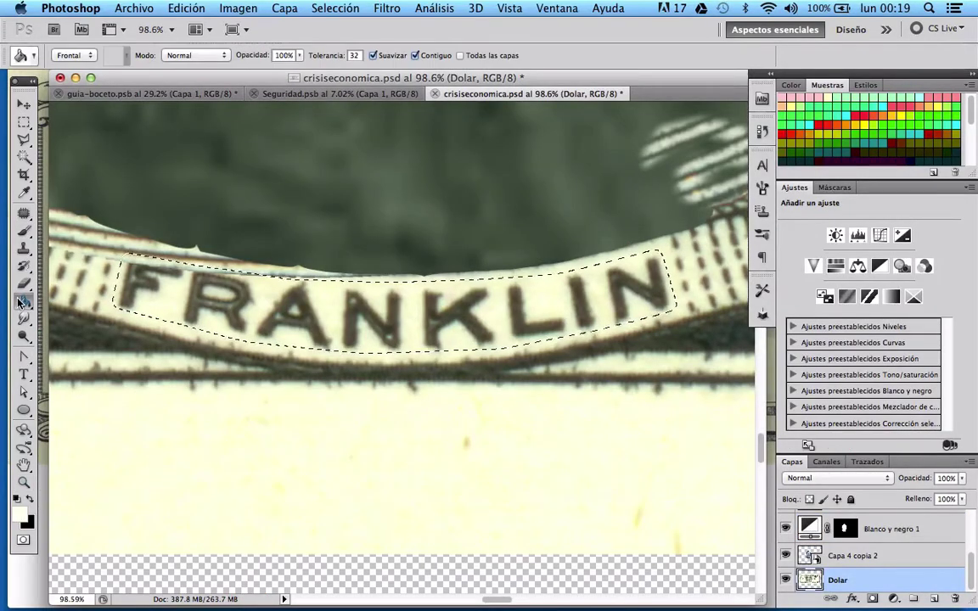
{"action": "left_click", "coordinate": [934, 598]}
{"action": "left_click", "coordinate": [404, 307]}
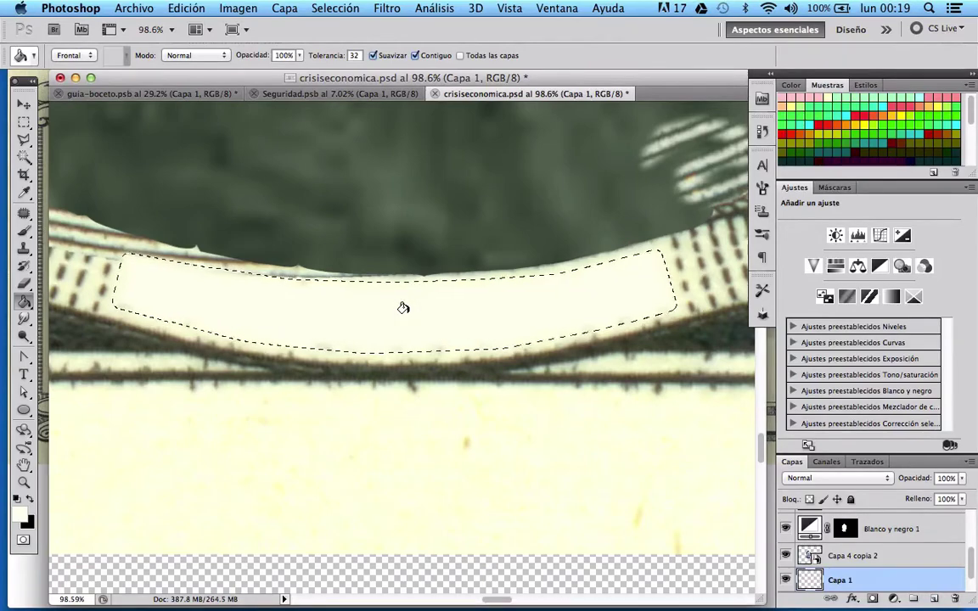
{"action": "key", "text": "super+d"}
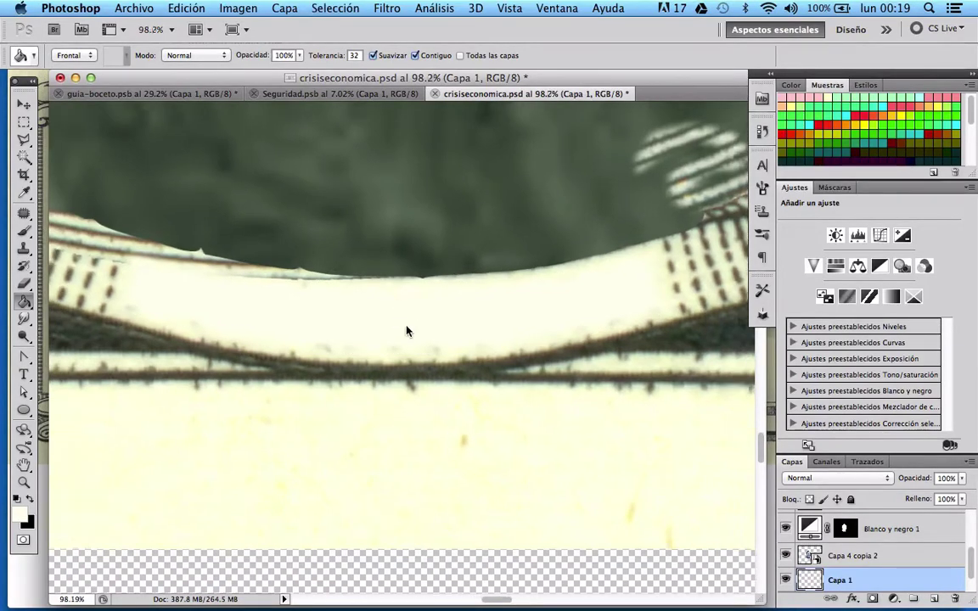
{"action": "scroll", "coordinate": [407, 329], "scroll_direction": "down", "scroll_amount": 2}
{"action": "scroll", "coordinate": [406, 330], "scroll_direction": "down", "scroll_amount": 3}
{"action": "scroll", "coordinate": [407, 330], "scroll_direction": "down", "scroll_amount": 2}
{"action": "scroll", "coordinate": [406, 330], "scroll_direction": "down", "scroll_amount": 2}
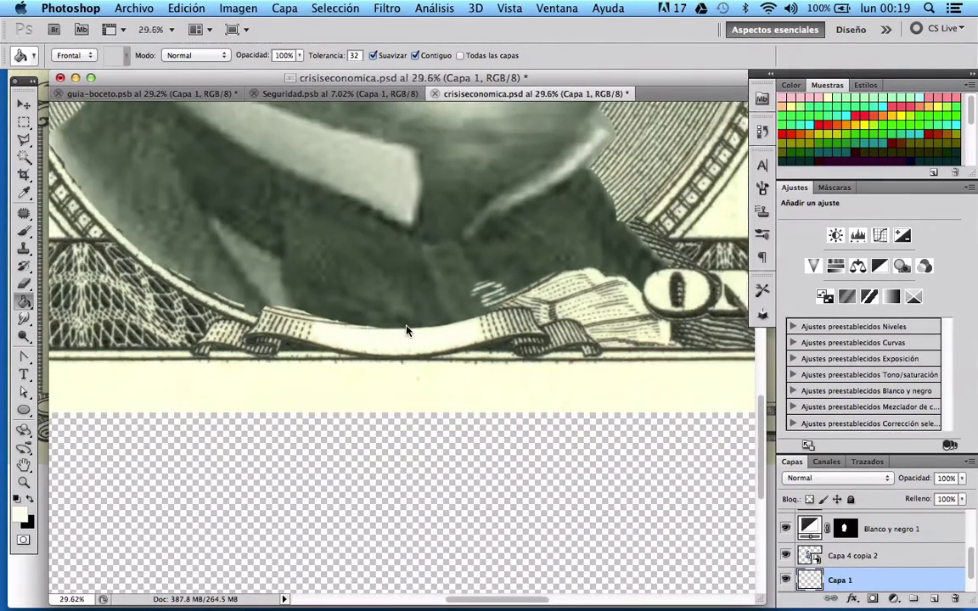
{"action": "scroll", "coordinate": [406, 331], "scroll_direction": "down", "scroll_amount": 2}
{"action": "scroll", "coordinate": [407, 330], "scroll_direction": "up", "scroll_amount": 3}
{"action": "scroll", "coordinate": [406, 330], "scroll_direction": "up", "scroll_amount": 2}
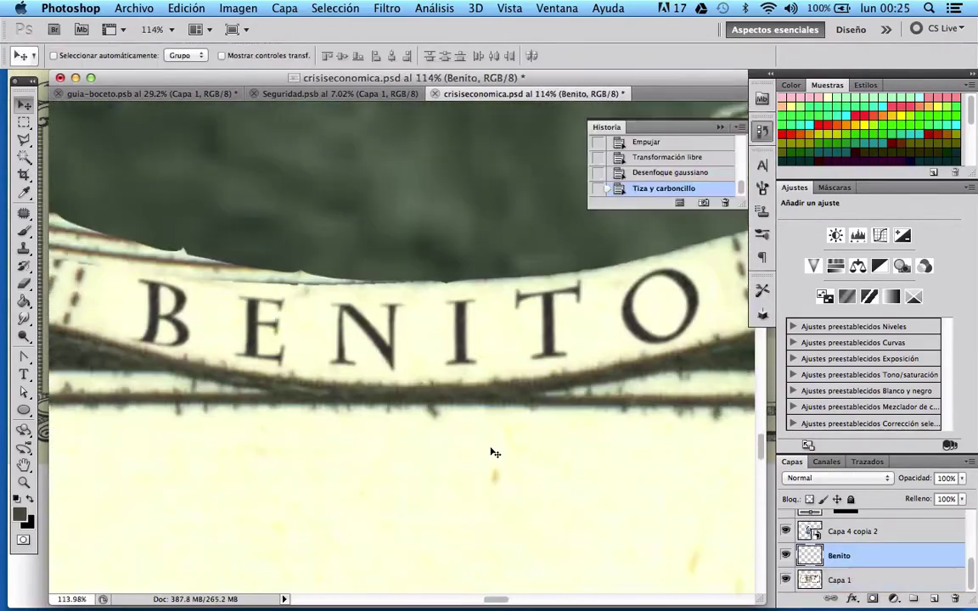
{"action": "scroll", "coordinate": [492, 453], "scroll_direction": "down", "scroll_amount": 2}
{"action": "scroll", "coordinate": [493, 453], "scroll_direction": "down", "scroll_amount": 1}
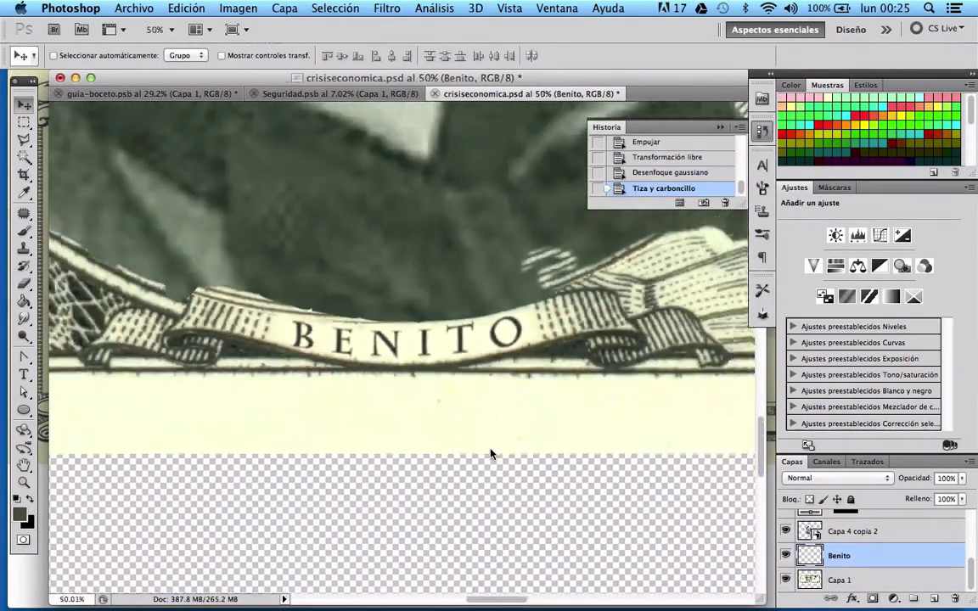
{"action": "scroll", "coordinate": [492, 453], "scroll_direction": "down", "scroll_amount": 2}
{"action": "scroll", "coordinate": [490, 454], "scroll_direction": "down", "scroll_amount": 3}
{"action": "scroll", "coordinate": [490, 454], "scroll_direction": "up", "scroll_amount": 2}
{"action": "scroll", "coordinate": [490, 454], "scroll_direction": "up", "scroll_amount": 2}
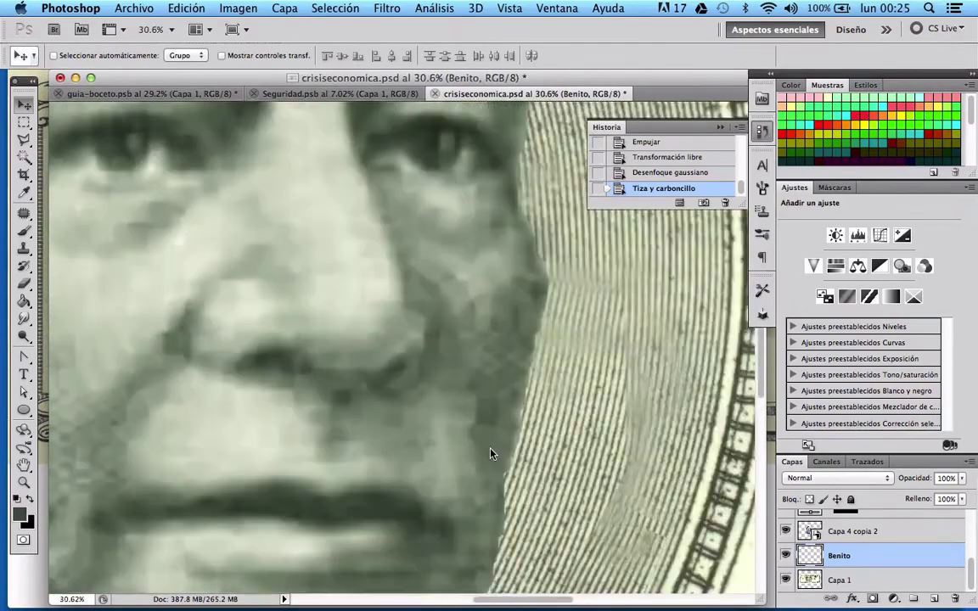
{"action": "scroll", "coordinate": [490, 453], "scroll_direction": "up", "scroll_amount": 1}
{"action": "scroll", "coordinate": [490, 453], "scroll_direction": "down", "scroll_amount": 10}
{"action": "scroll", "coordinate": [491, 452], "scroll_direction": "down", "scroll_amount": 2}
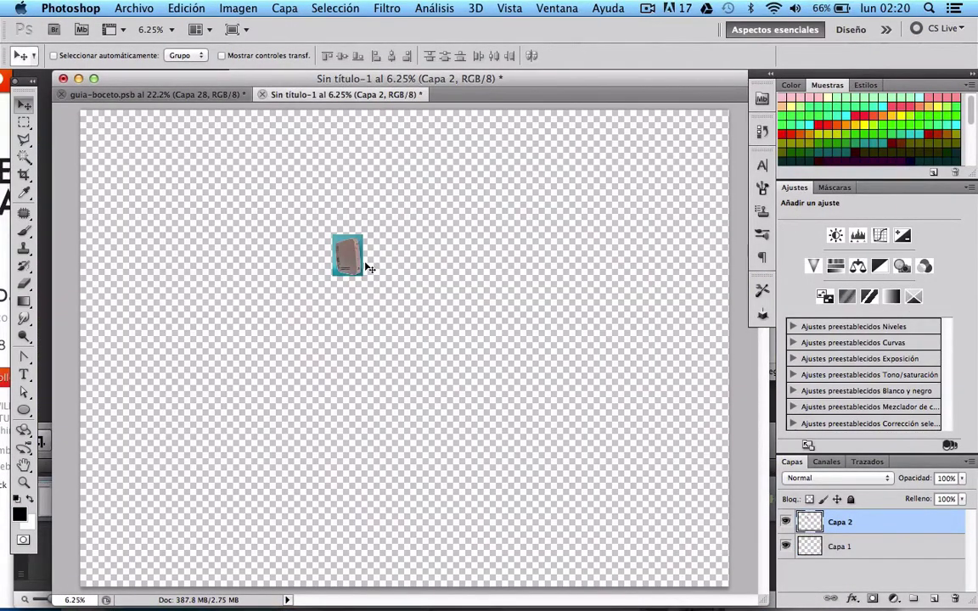
Free Transform the router photo up to about 969%.
{"action": "key", "text": "ctrl+t"}
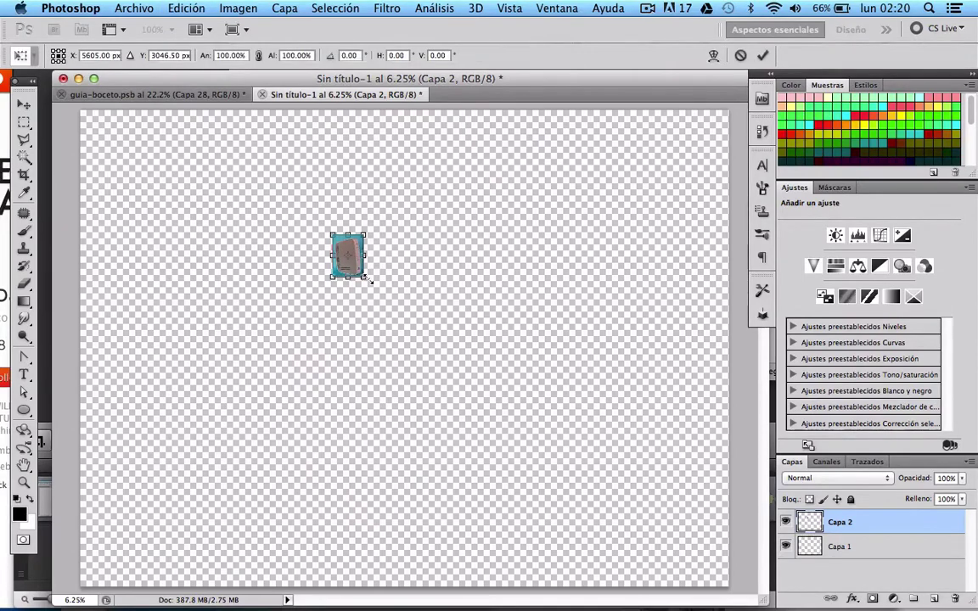
{"action": "left_click_drag", "start_coordinate": [367, 277], "coordinate": [632, 604]}
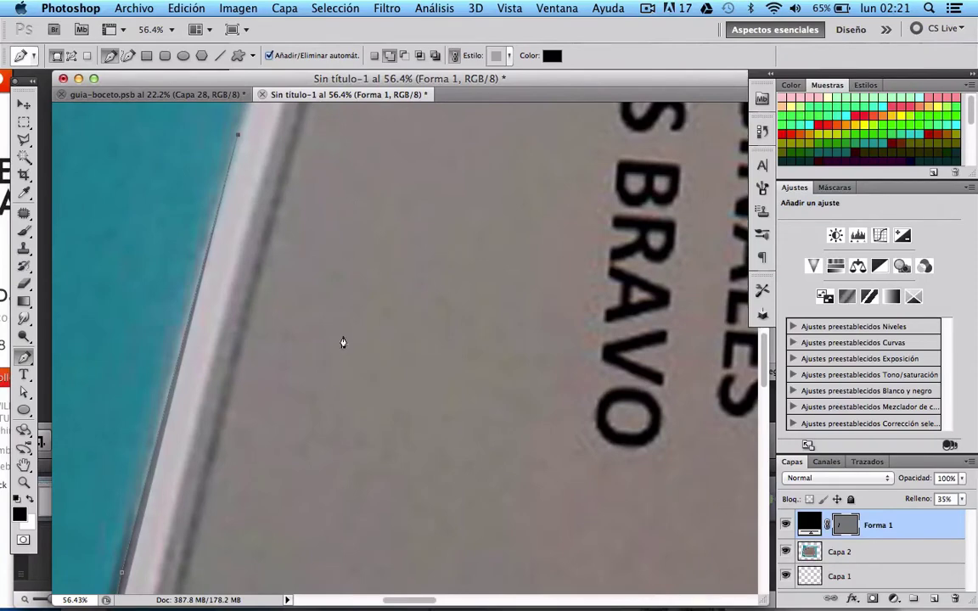
{"action": "scroll", "coordinate": [344, 371], "scroll_direction": "up", "scroll_amount": 5}
{"action": "scroll", "coordinate": [344, 371], "scroll_direction": "up", "scroll_amount": 5}
{"action": "scroll", "coordinate": [344, 371], "scroll_direction": "up", "scroll_amount": 5}
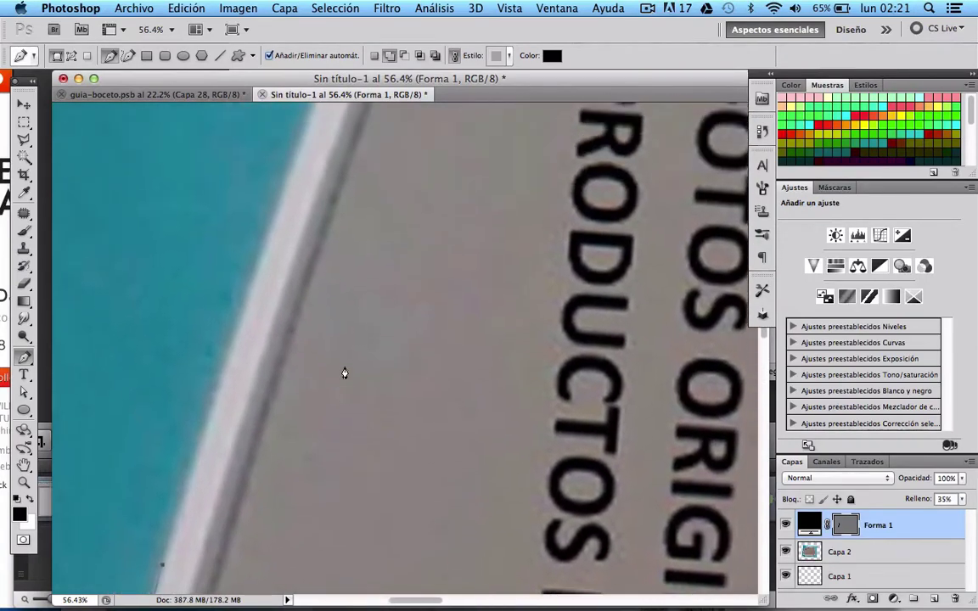
{"action": "scroll", "coordinate": [344, 233], "scroll_direction": "up", "scroll_amount": 5}
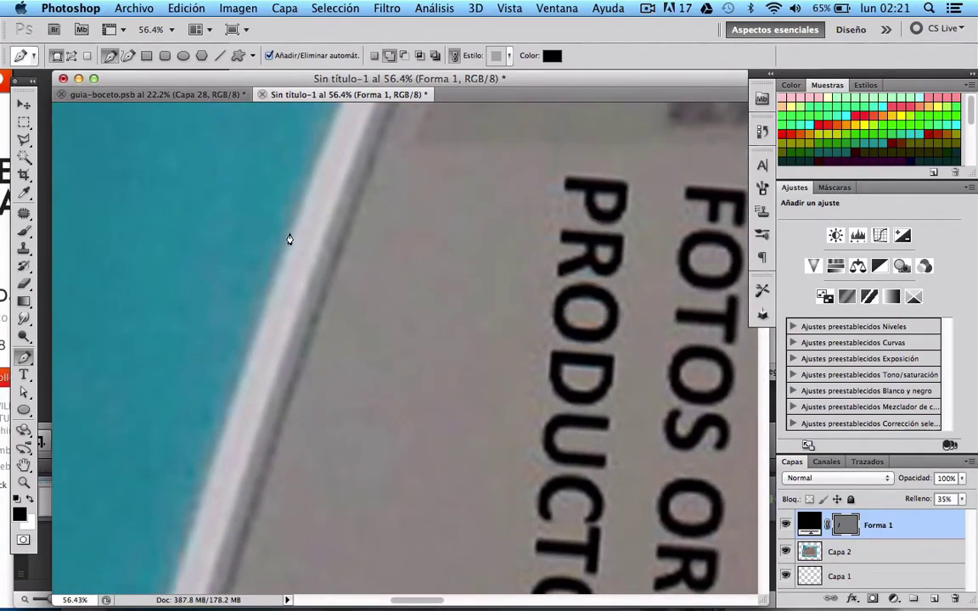
Trace the router's edge with anchor points and invert the selection.
{"action": "left_click", "coordinate": [289, 240]}
{"action": "scroll", "coordinate": [421, 149], "scroll_direction": "up", "scroll_amount": 6}
{"action": "scroll", "coordinate": [408, 204], "scroll_direction": "up", "scroll_amount": 2}
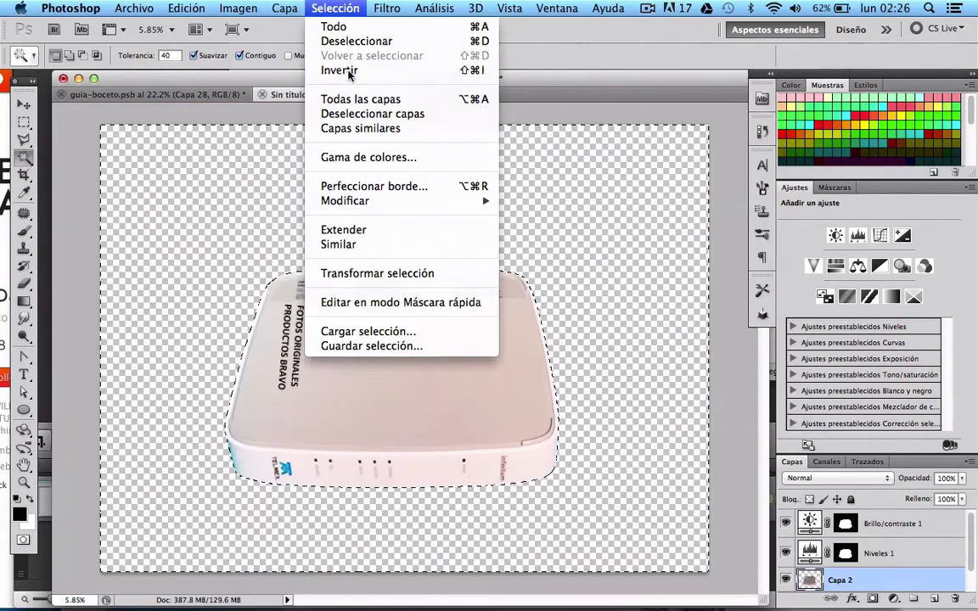
{"action": "left_click", "coordinate": [404, 72]}
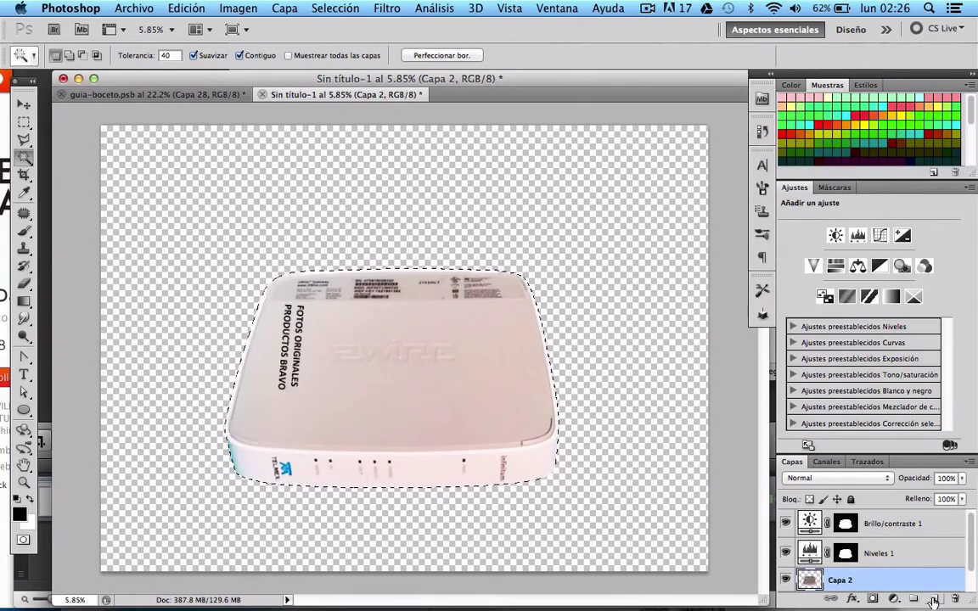
Add a Curves adjustment layer and bend the curve to shift the router's tones.
{"action": "left_click", "coordinate": [894, 599]}
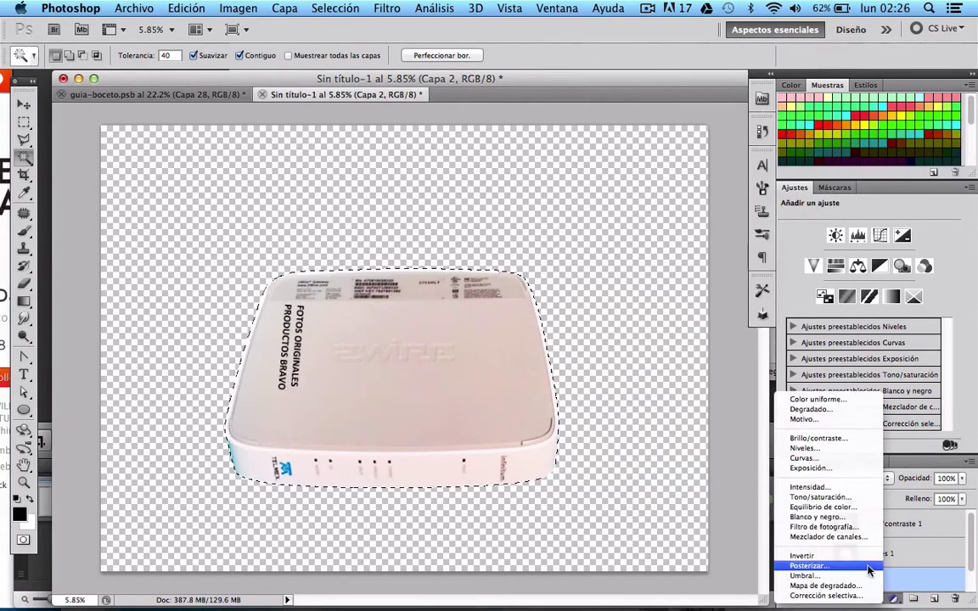
{"action": "left_click", "coordinate": [803, 458]}
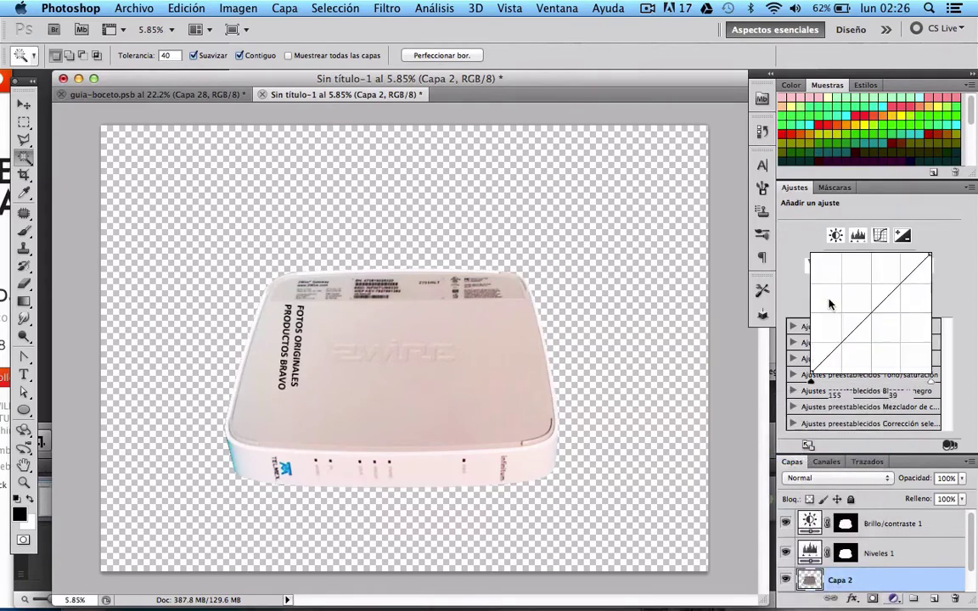
{"action": "left_click_drag", "start_coordinate": [855, 328], "coordinate": [853, 327]}
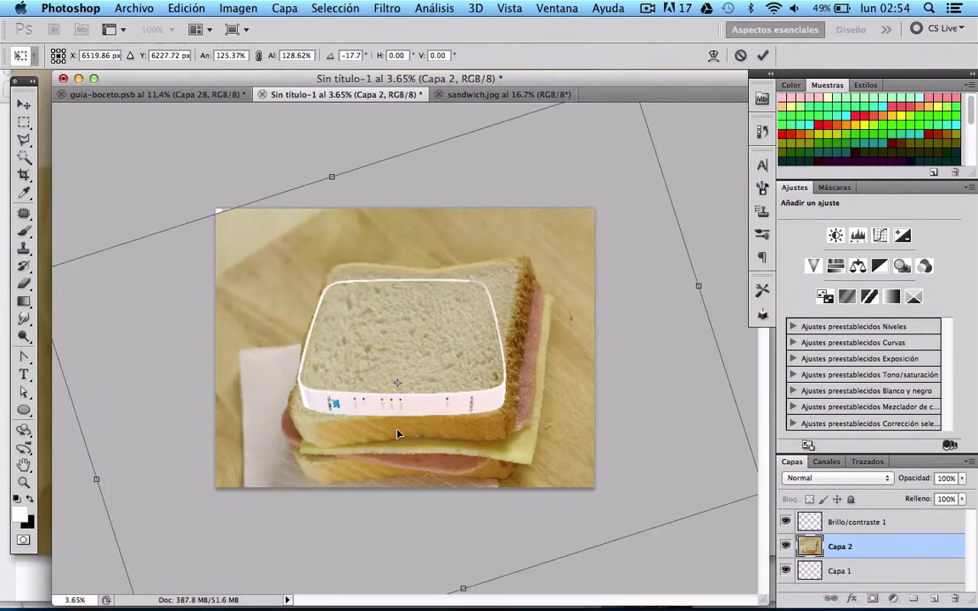
Drag the direction handles to curve the path around the capsule's tip, then fit on screen.
{"action": "scroll", "coordinate": [399, 434], "scroll_direction": "down", "scroll_amount": 5}
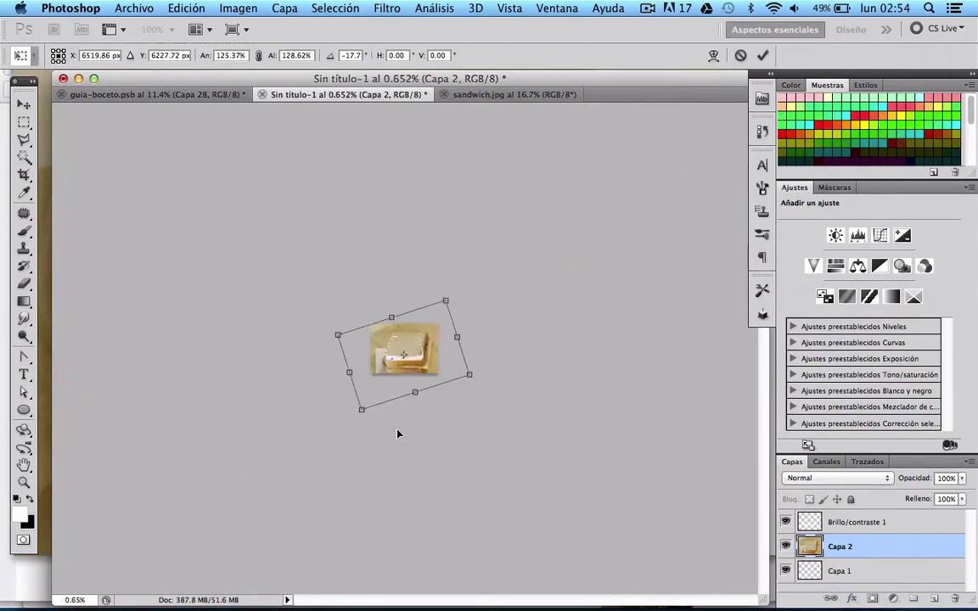
{"action": "scroll", "coordinate": [398, 434], "scroll_direction": "up", "scroll_amount": 5}
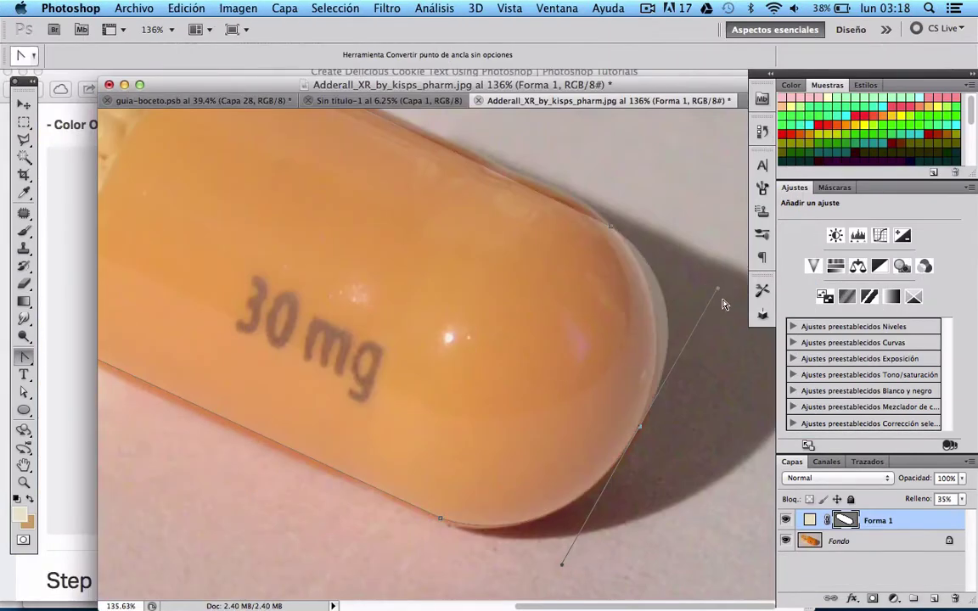
{"action": "left_click_drag", "start_coordinate": [719, 290], "coordinate": [693, 309]}
{"action": "scroll", "coordinate": [693, 311], "scroll_direction": "up", "scroll_amount": 3}
{"action": "scroll", "coordinate": [693, 311], "scroll_direction": "up", "scroll_amount": 3}
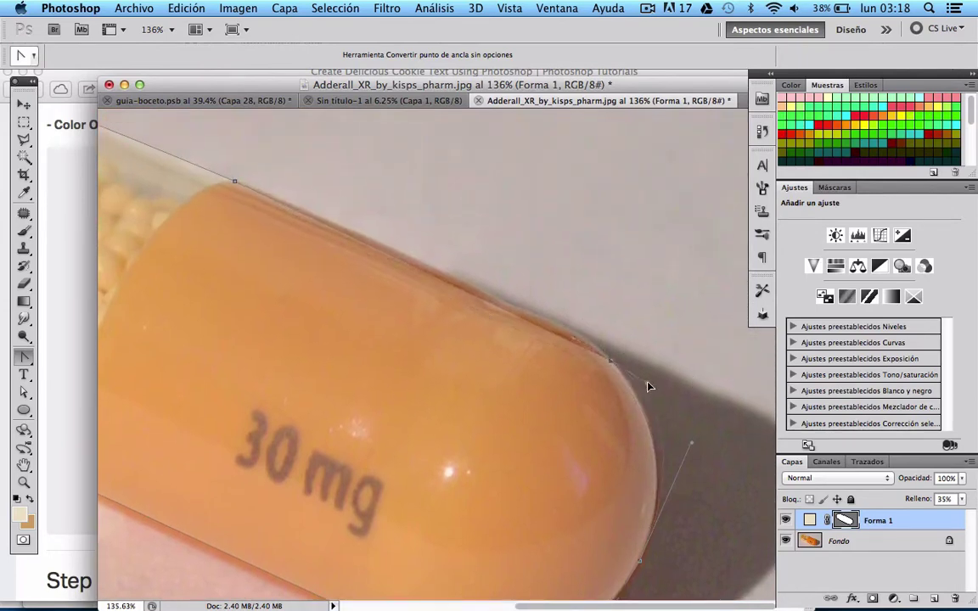
{"action": "mouse_move", "coordinate": [648, 387]}
{"action": "left_mouse_down"}
{"action": "mouse_move", "coordinate": [642, 405]}
{"action": "mouse_move", "coordinate": [620, 379]}
{"action": "left_mouse_up"}
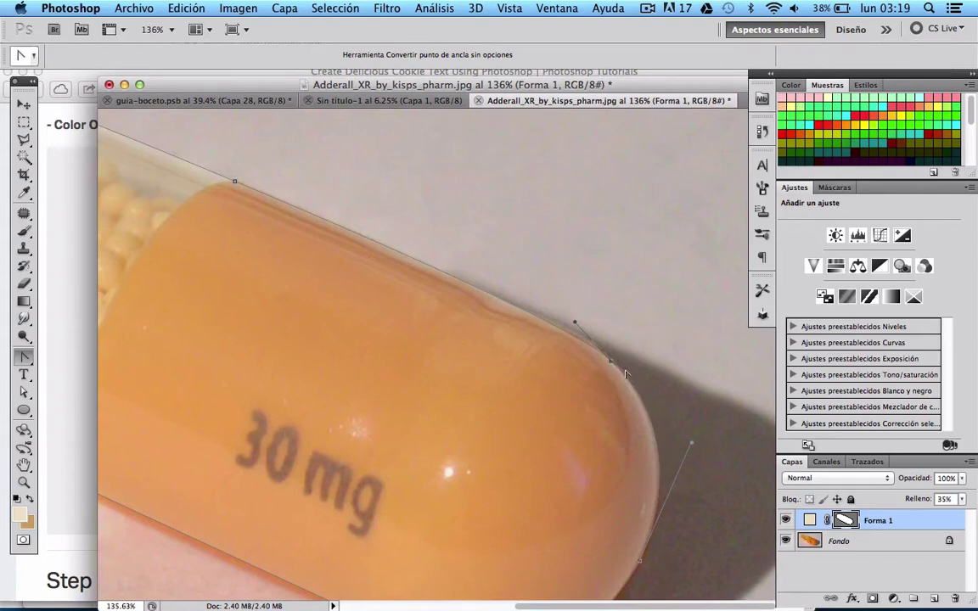
{"action": "key", "text": "super+0"}
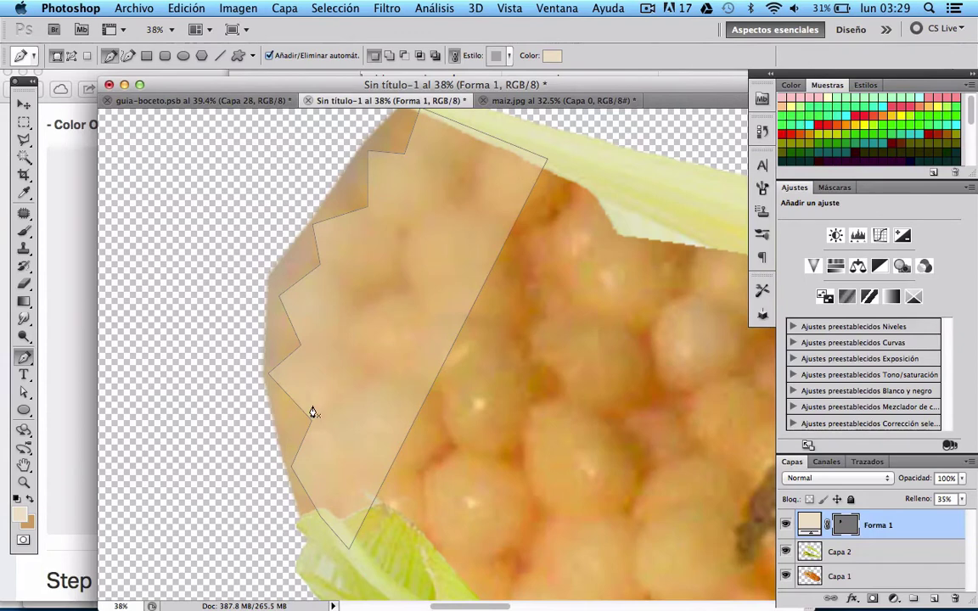
Show the shape path's anchor points and review the History panel.
{"action": "left_click", "coordinate": [313, 412]}
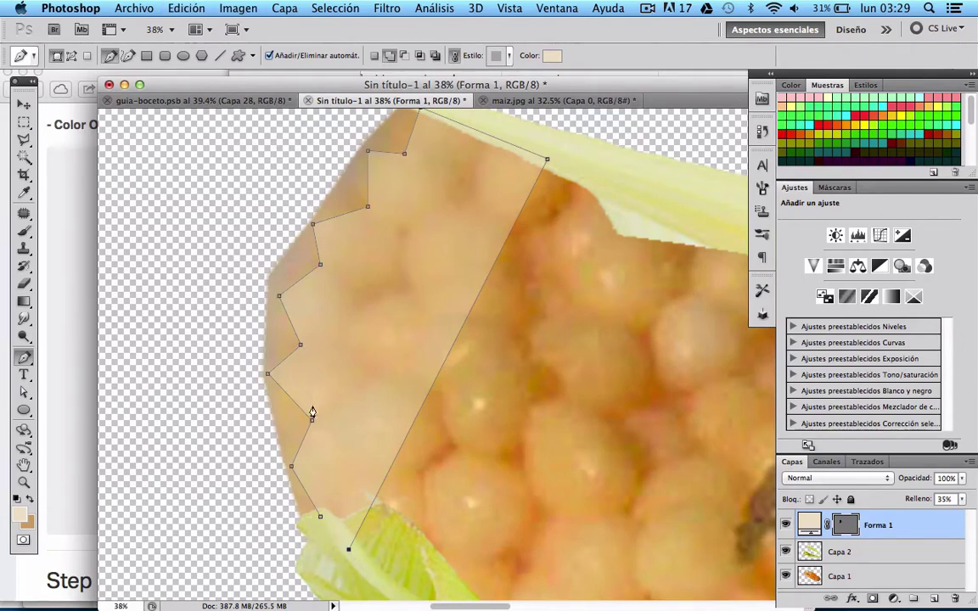
{"action": "left_click", "coordinate": [762, 130]}
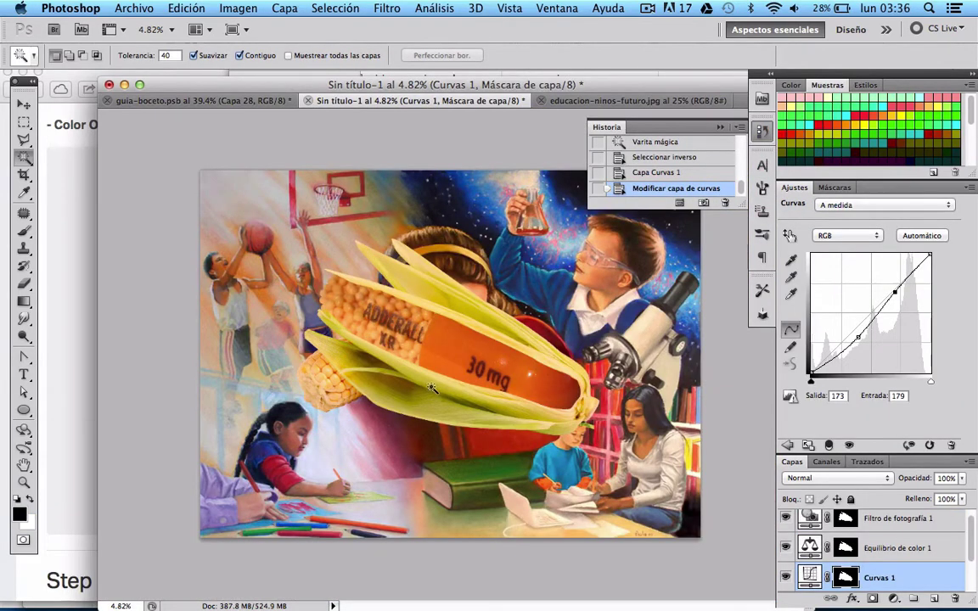
{"action": "scroll", "coordinate": [431, 387], "scroll_direction": "up", "scroll_amount": 3}
{"action": "scroll", "coordinate": [431, 388], "scroll_direction": "up", "scroll_amount": 1}
{"action": "scroll", "coordinate": [432, 387], "scroll_direction": "down", "scroll_amount": 3}
{"action": "scroll", "coordinate": [432, 387], "scroll_direction": "down", "scroll_amount": 1}
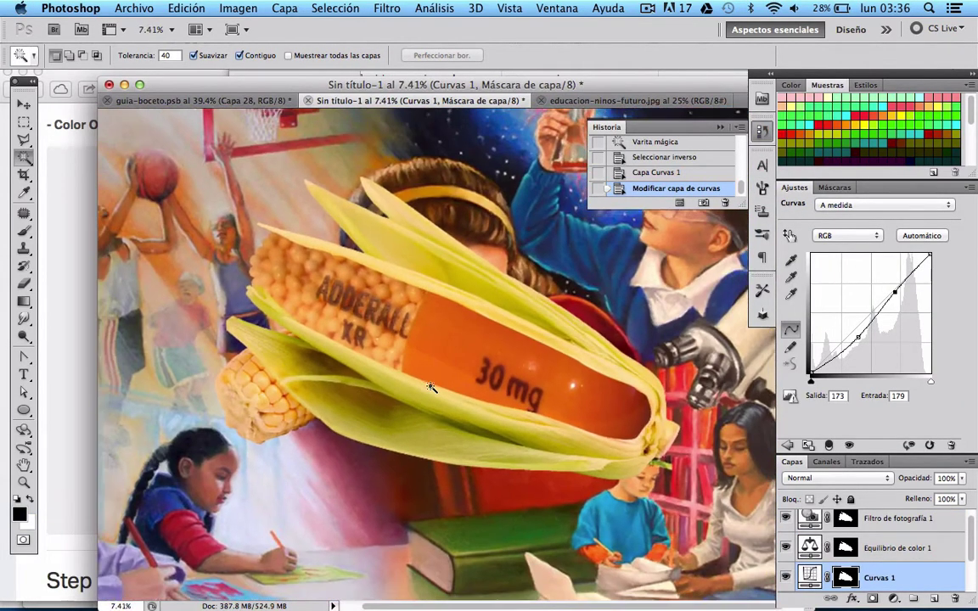
{"action": "scroll", "coordinate": [431, 387], "scroll_direction": "down", "scroll_amount": 1}
{"action": "scroll", "coordinate": [432, 387], "scroll_direction": "down", "scroll_amount": 1}
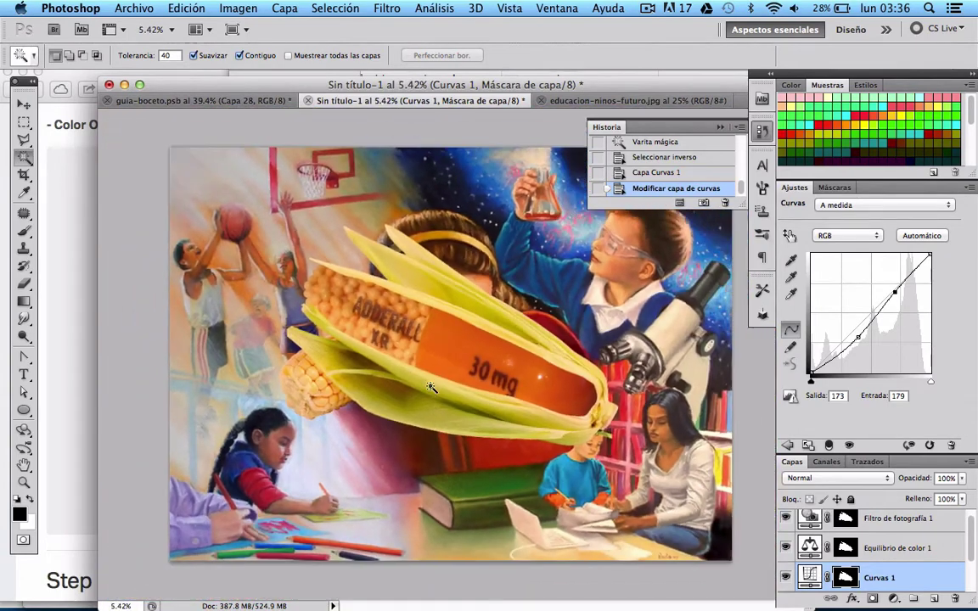
Switch to the Move tool and select Capa 2.
{"action": "left_click", "coordinate": [20, 103]}
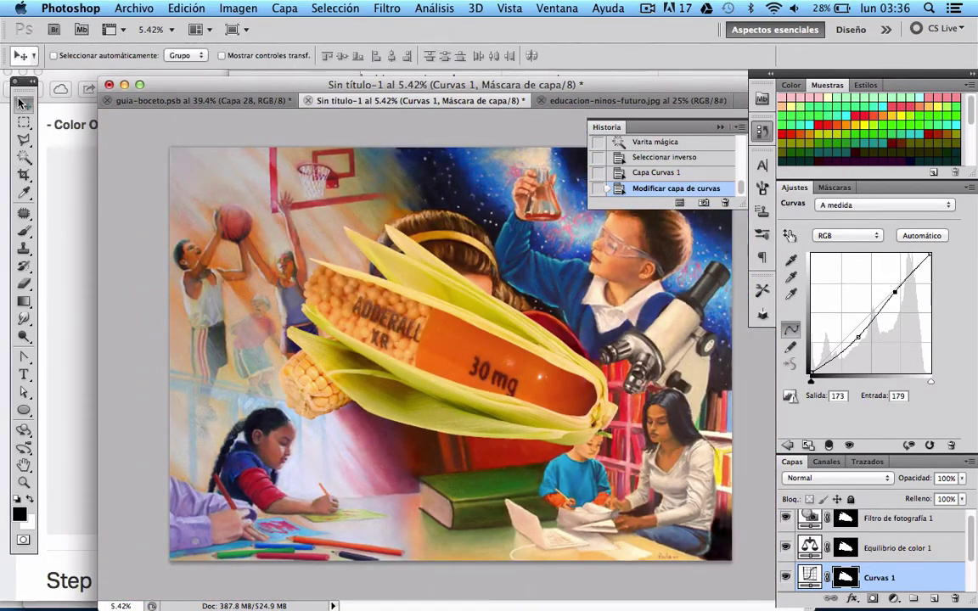
{"action": "scroll", "coordinate": [921, 574], "scroll_direction": "down", "scroll_amount": 2}
{"action": "left_click", "coordinate": [908, 565]}
{"action": "scroll", "coordinate": [909, 570], "scroll_direction": "up", "scroll_amount": 2}
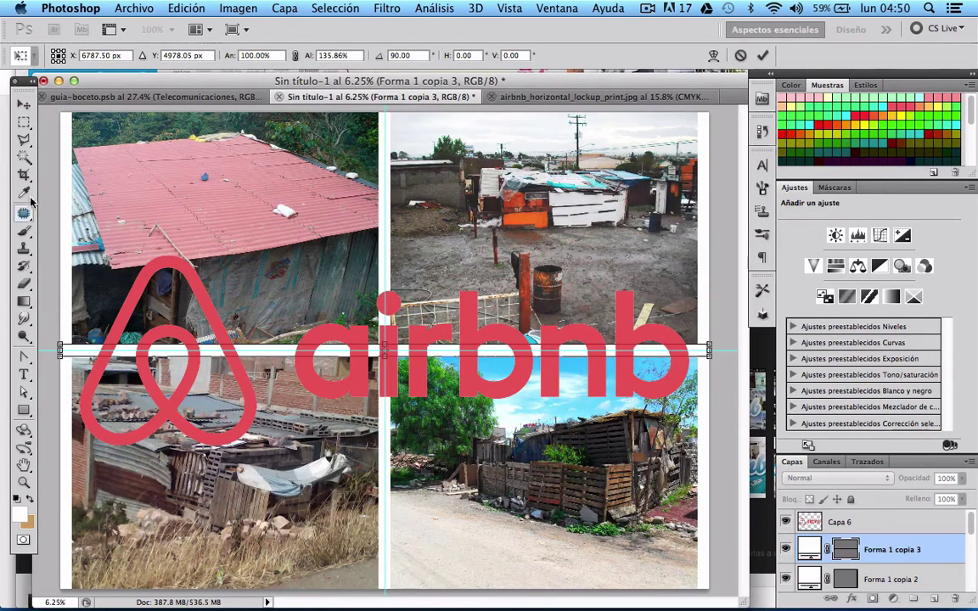
Apply the band transform, duplicate the white band, and move the copy to the top edge.
{"action": "left_click", "coordinate": [23, 106]}
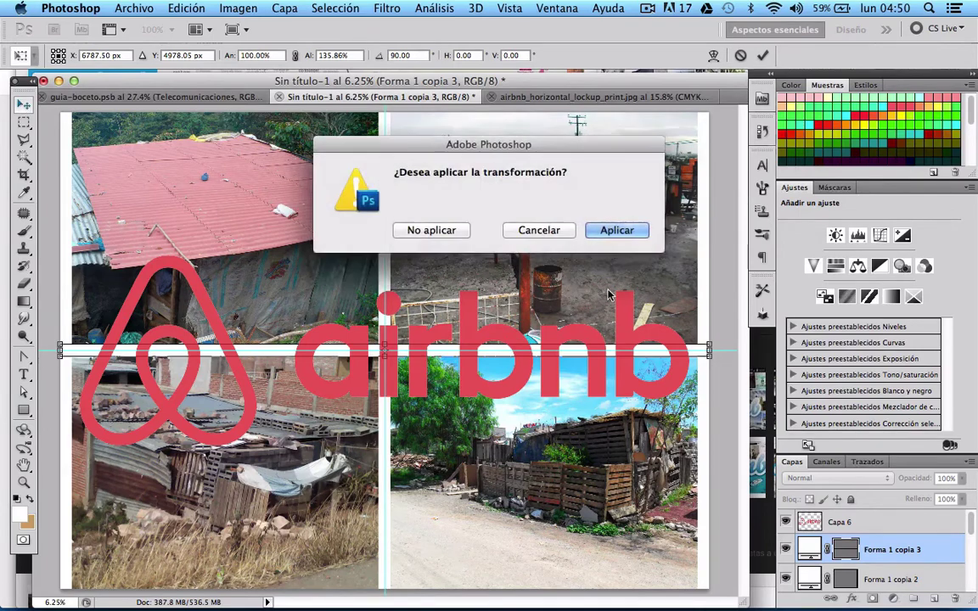
{"action": "left_click", "coordinate": [605, 229]}
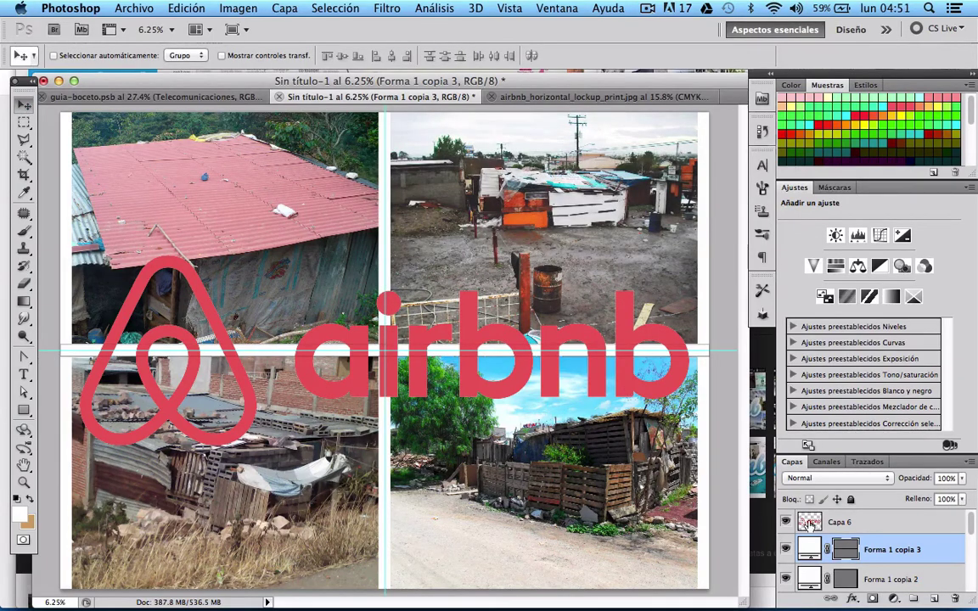
{"action": "right_click", "coordinate": [930, 558]}
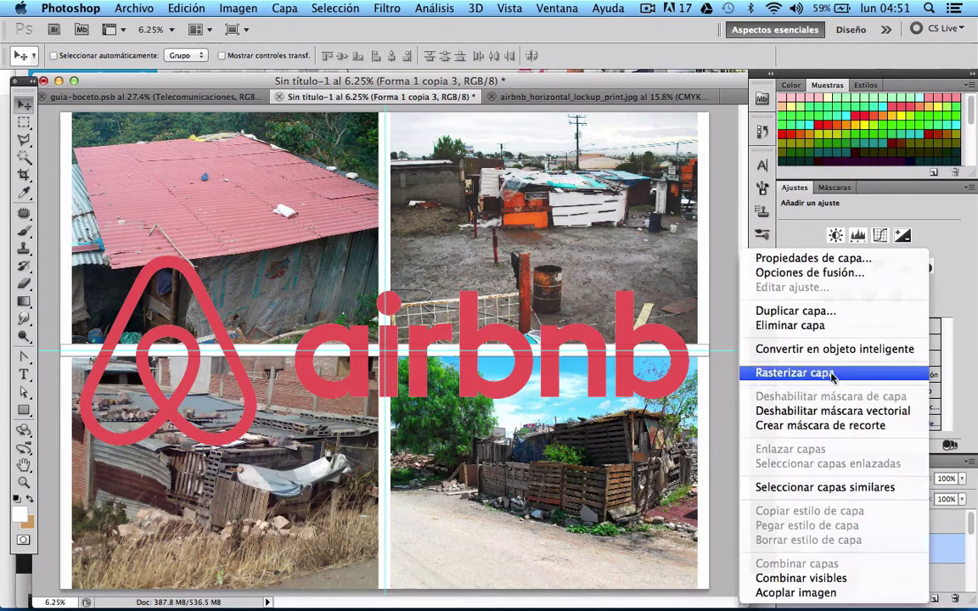
{"action": "left_click", "coordinate": [808, 311]}
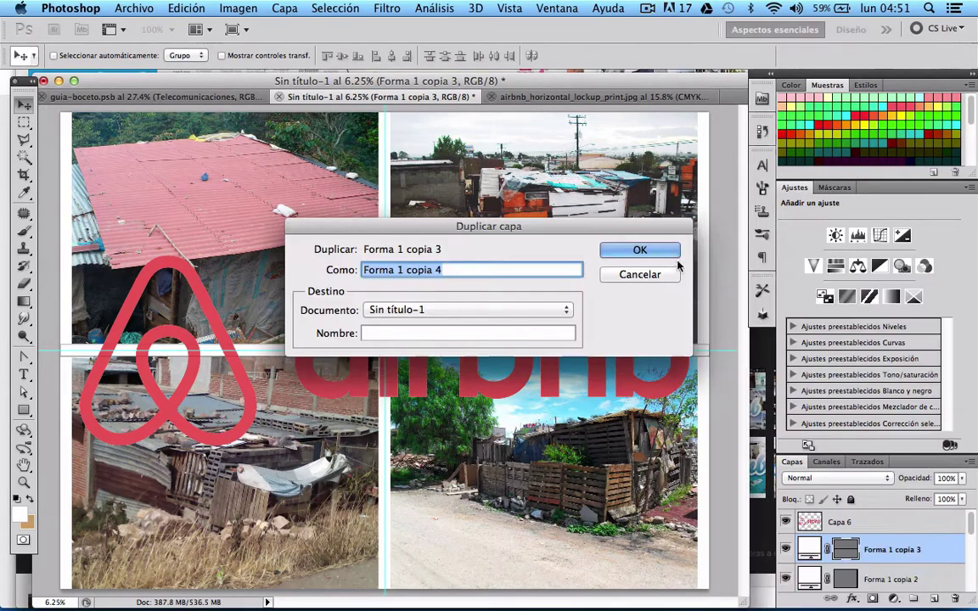
{"action": "left_click", "coordinate": [662, 252]}
{"action": "left_click_drag", "start_coordinate": [526, 336], "coordinate": [532, 120]}
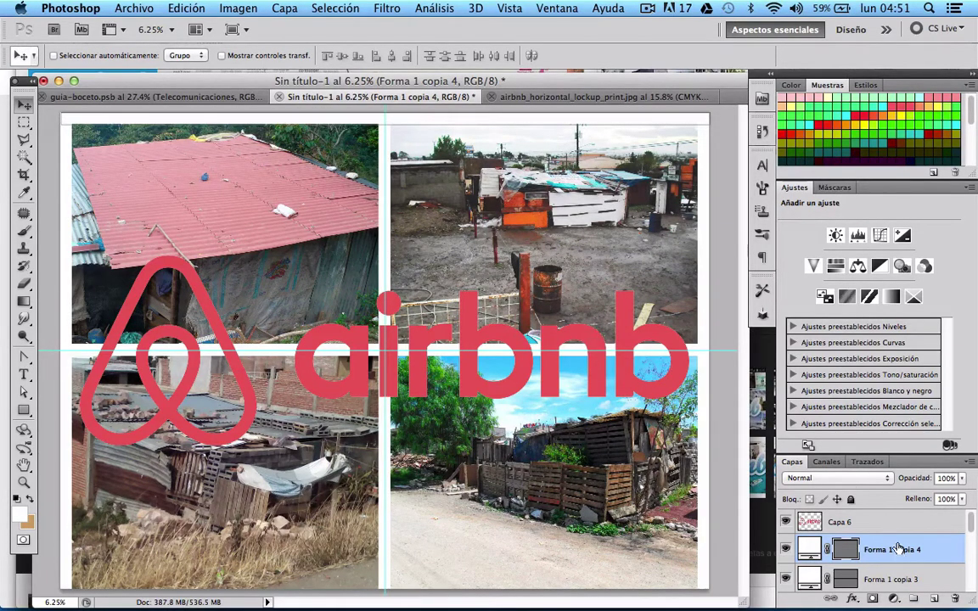
Duplicate the band again along the bottom edge, then darken shadows slightly with Curves.
{"action": "right_click", "coordinate": [899, 547]}
{"action": "left_click", "coordinate": [760, 311]}
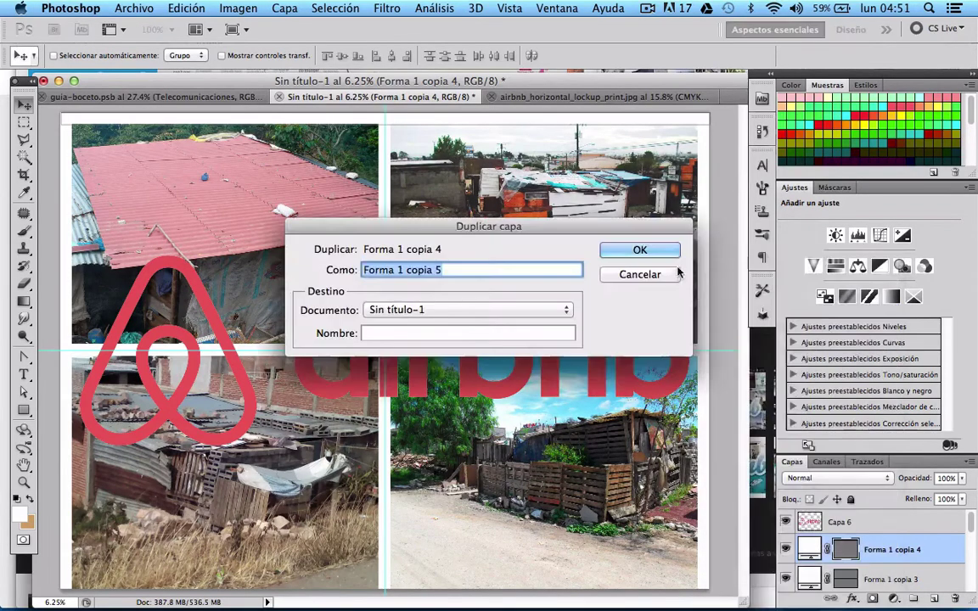
{"action": "left_click", "coordinate": [658, 252]}
{"action": "mouse_move", "coordinate": [554, 121]}
{"action": "left_mouse_down"}
{"action": "mouse_move", "coordinate": [546, 589]}
{"action": "mouse_move", "coordinate": [492, 531]}
{"action": "left_mouse_up"}
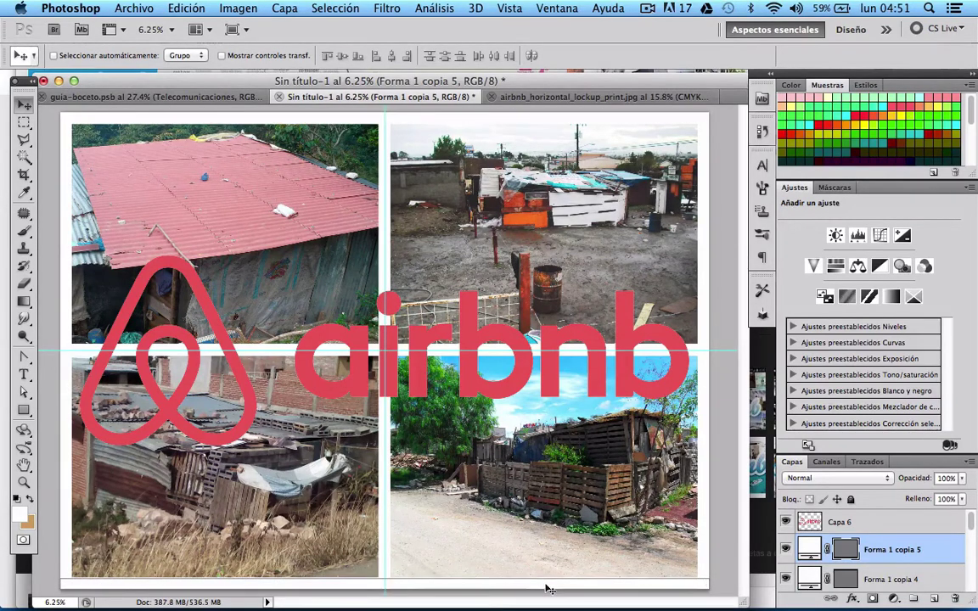
{"action": "key", "text": "ctrl+z"}
{"action": "mouse_move", "coordinate": [380, 583]}
{"action": "left_mouse_down"}
{"action": "mouse_move", "coordinate": [372, 585]}
{"action": "mouse_move", "coordinate": [386, 578]}
{"action": "left_mouse_up"}
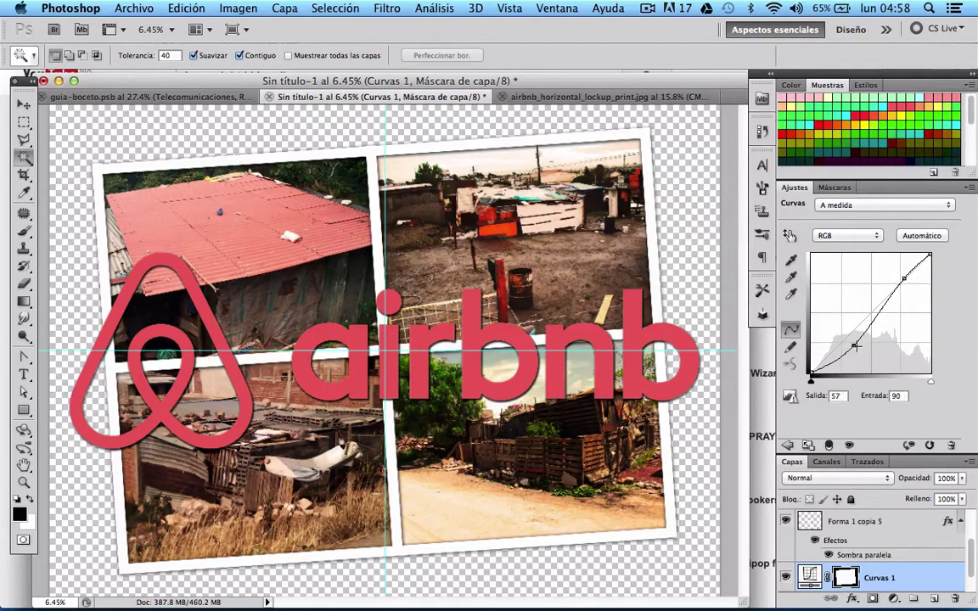
{"action": "left_click_drag", "start_coordinate": [856, 345], "coordinate": [860, 342]}
Set the shorts photo's resolution to 600 ppi in Image Size.
{"action": "left_click", "coordinate": [25, 106]}
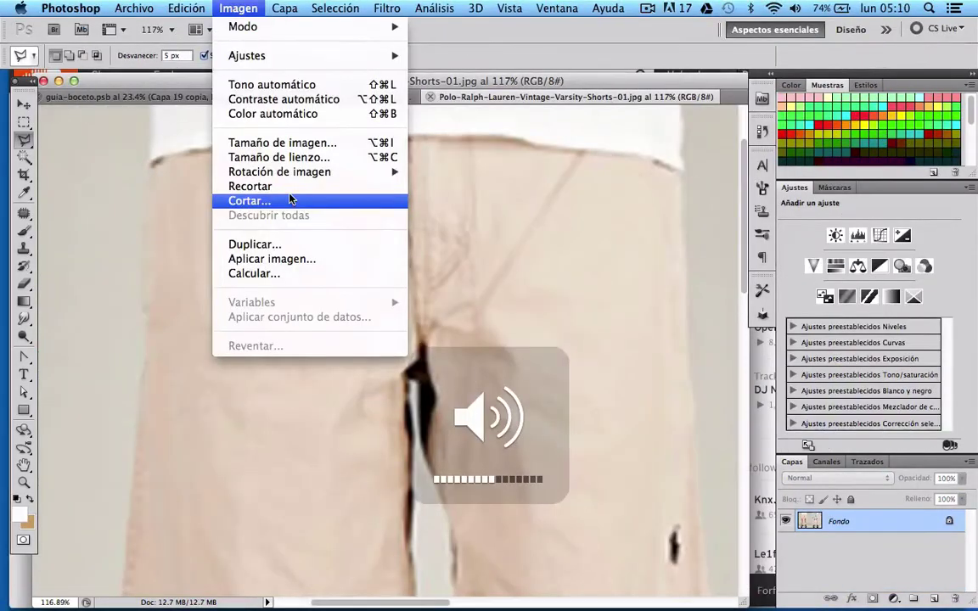
{"action": "left_click", "coordinate": [285, 142]}
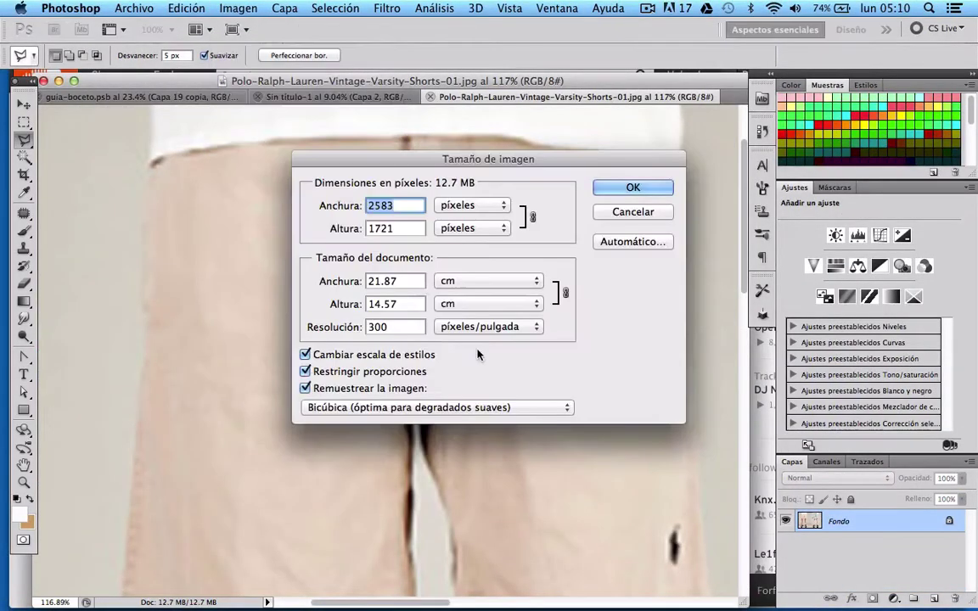
{"action": "double_click", "coordinate": [411, 322]}
{"action": "type", "text": "6"}
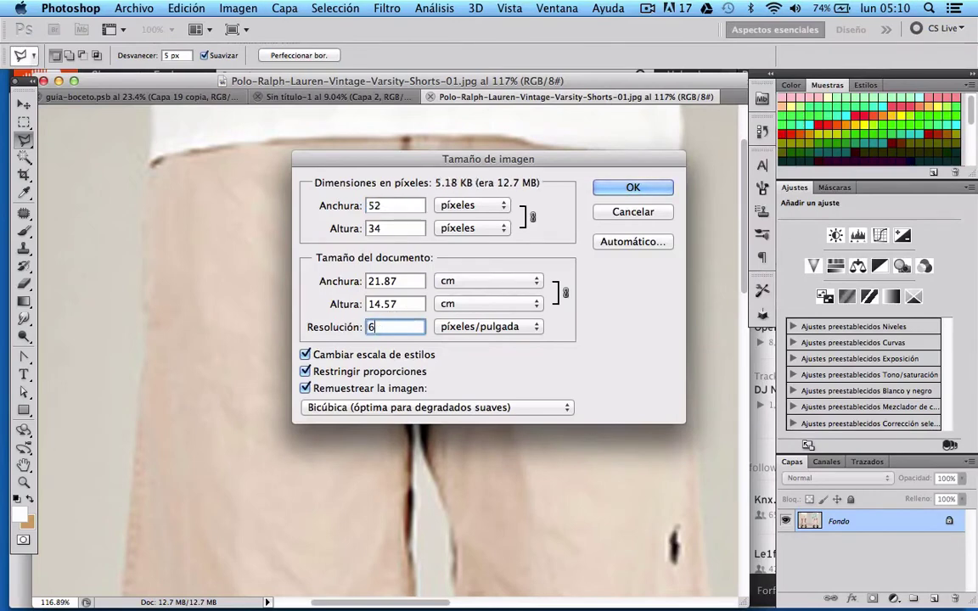
{"action": "type", "text": "00"}
{"action": "key", "text": "Return"}
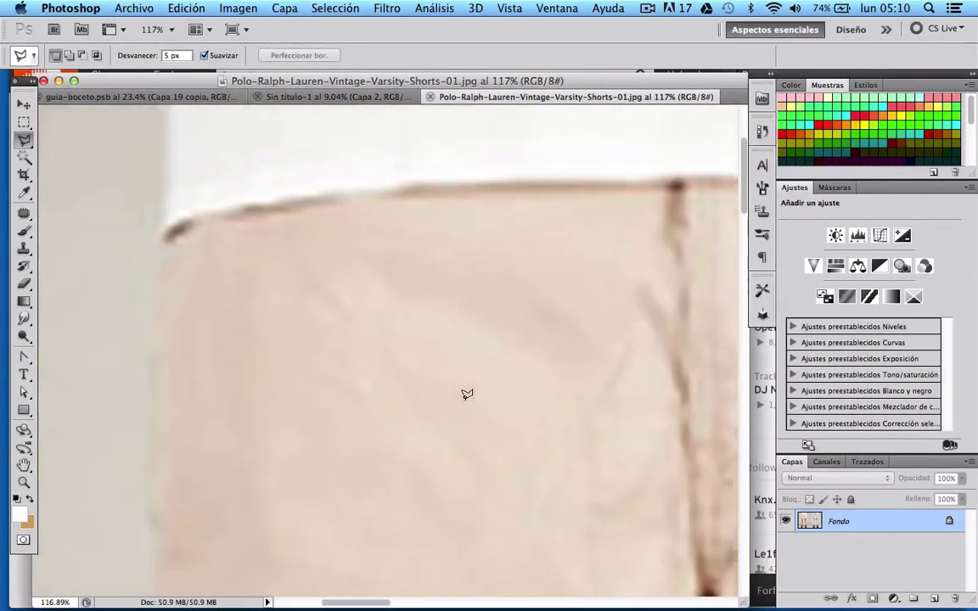
Start a polygonal outline from the shorts' waistband corner down the left side.
{"action": "left_click", "coordinate": [141, 249]}
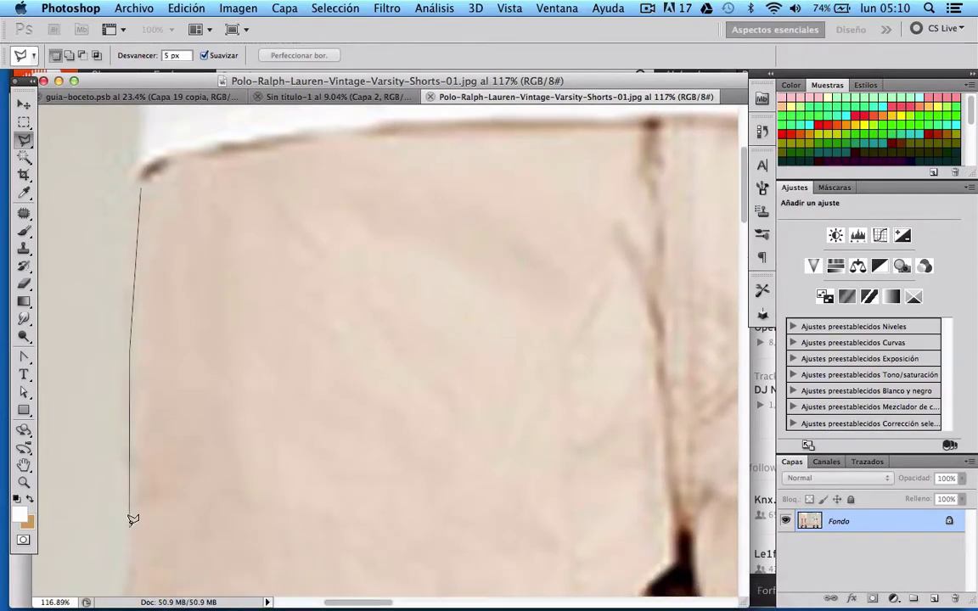
{"action": "left_click", "coordinate": [132, 520]}
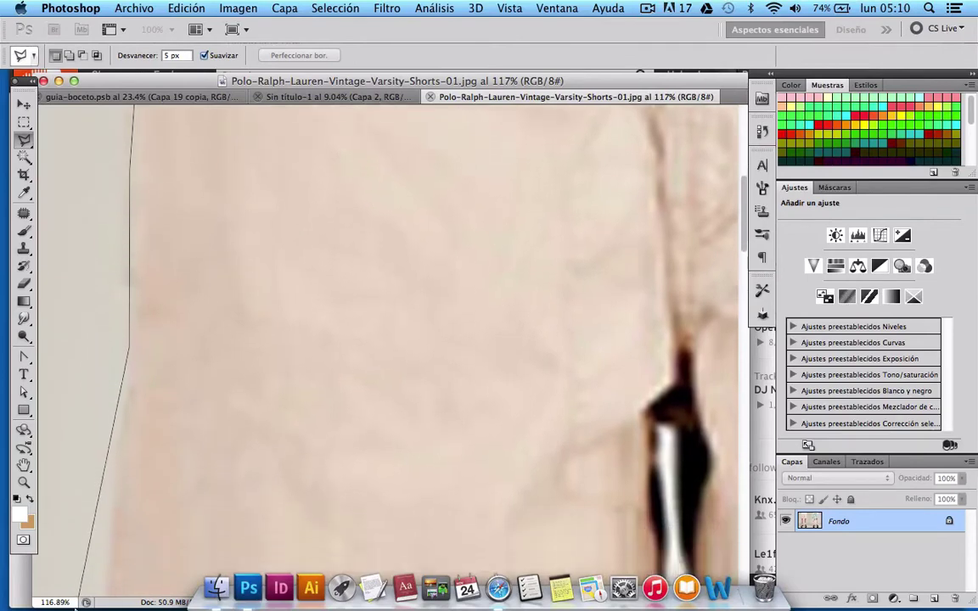
{"action": "left_click", "coordinate": [110, 521]}
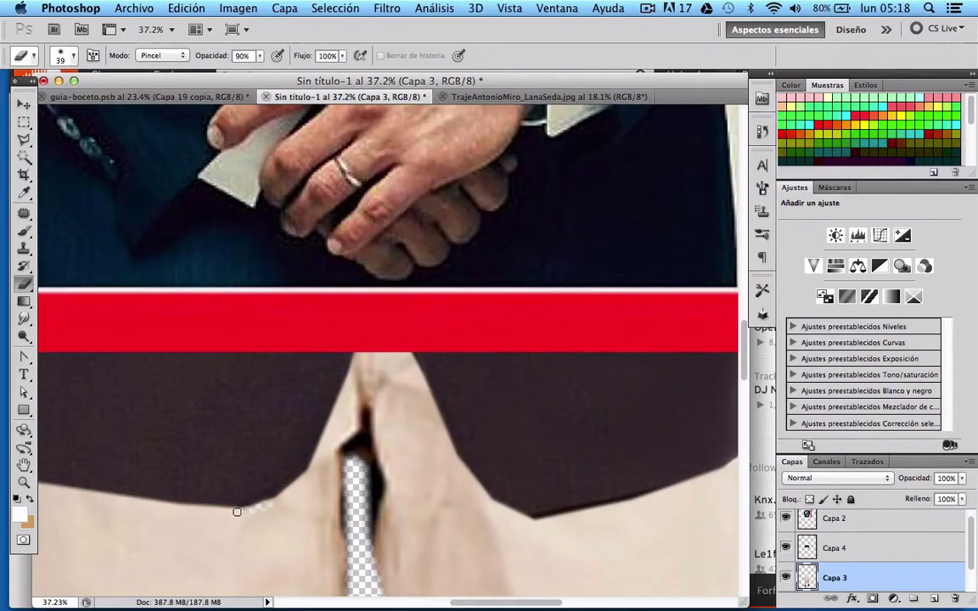
Select Capa 4 and set the Eraser opacity to 100%.
{"action": "left_click", "coordinate": [947, 548]}
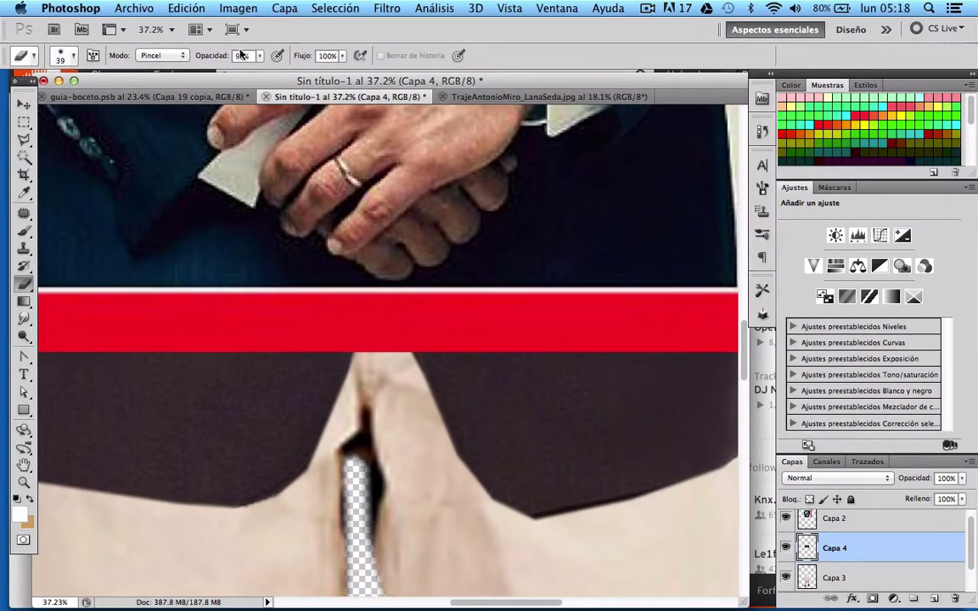
{"action": "left_click_drag", "start_coordinate": [256, 60], "coordinate": [253, 61]}
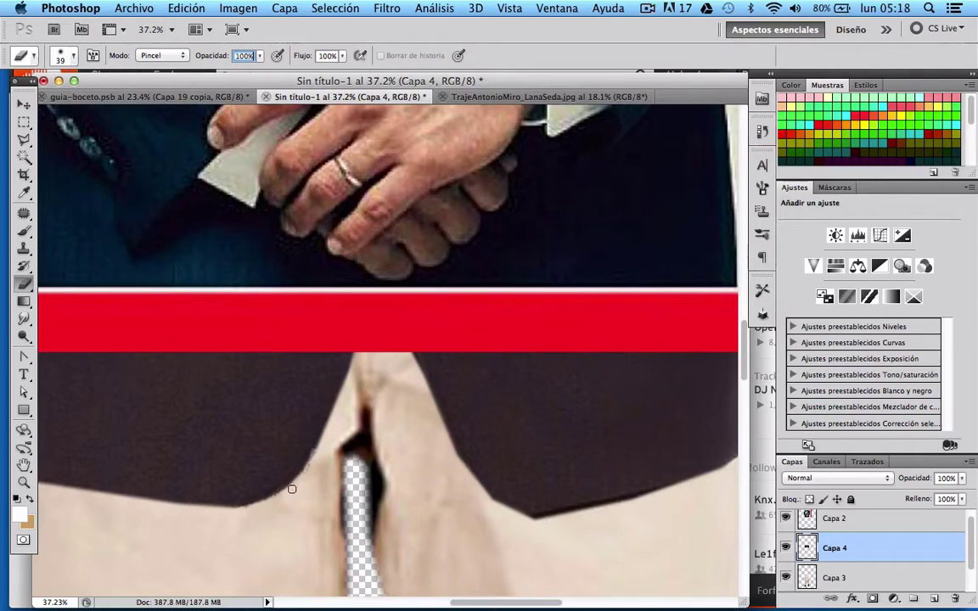
{"action": "key", "text": "Return"}
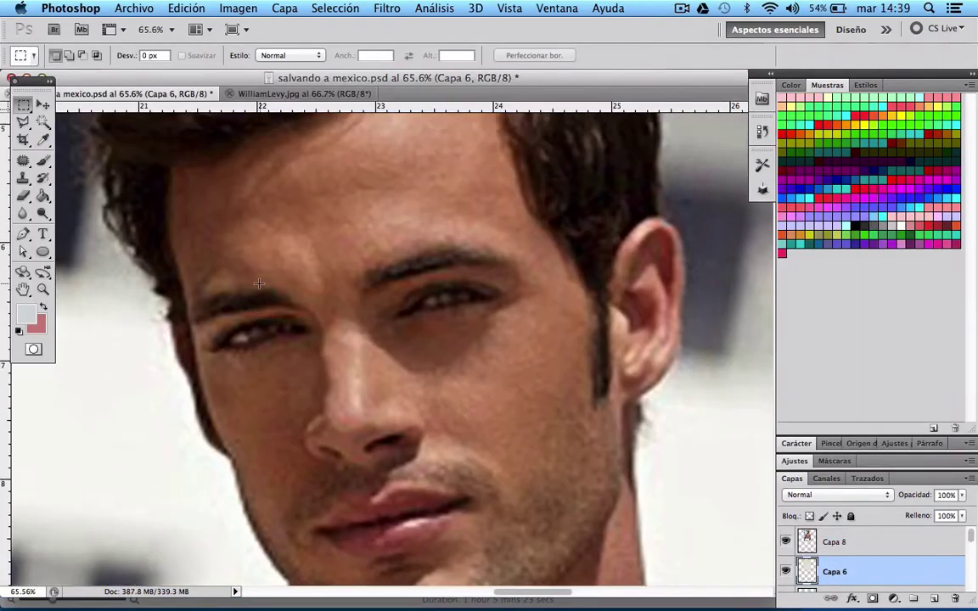
Deselect, stretch the beige panel's top edge slightly higher, then switch to the bat montage.
{"action": "scroll", "coordinate": [259, 283], "scroll_direction": "up", "scroll_amount": 3}
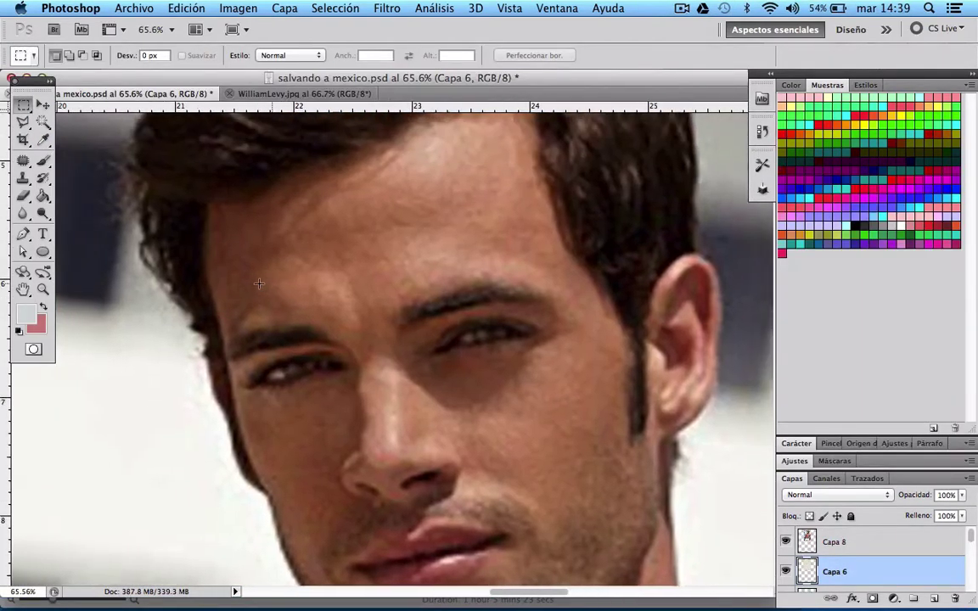
{"action": "scroll", "coordinate": [259, 282], "scroll_direction": "down", "scroll_amount": 2}
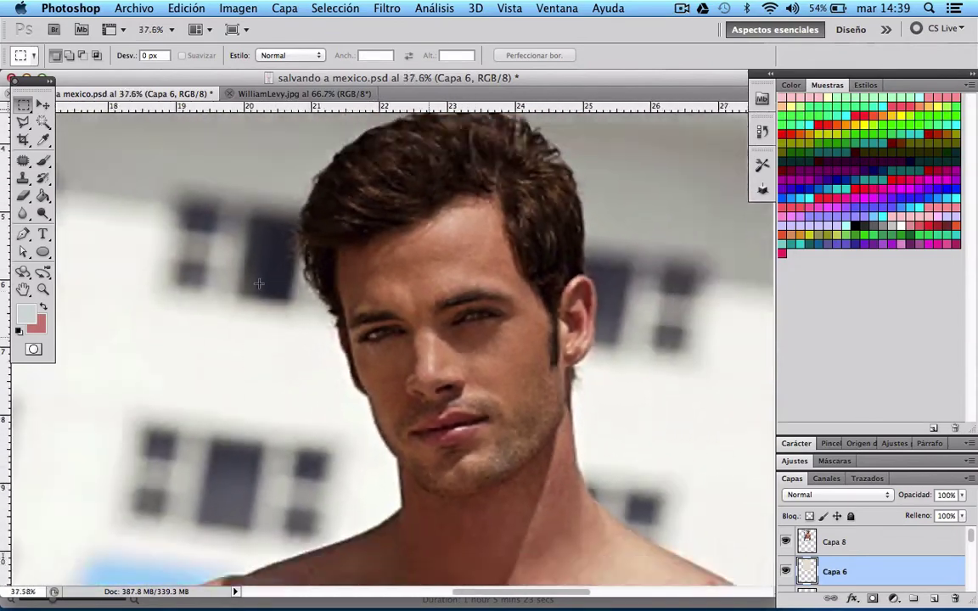
{"action": "scroll", "coordinate": [259, 283], "scroll_direction": "down", "scroll_amount": 3}
{"action": "scroll", "coordinate": [259, 282], "scroll_direction": "down", "scroll_amount": 1}
{"action": "scroll", "coordinate": [259, 283], "scroll_direction": "down", "scroll_amount": 2}
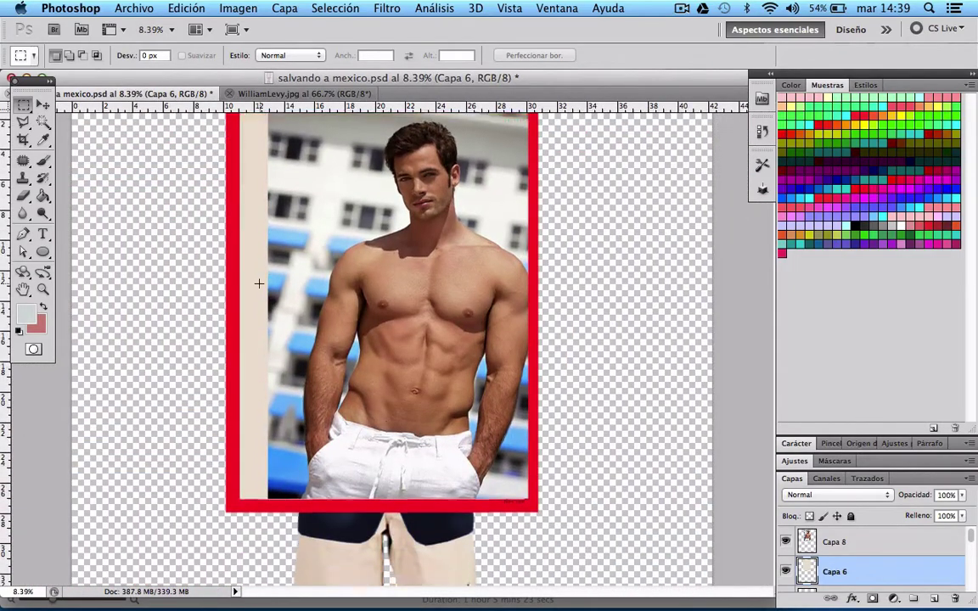
{"action": "scroll", "coordinate": [259, 283], "scroll_direction": "up", "scroll_amount": 1}
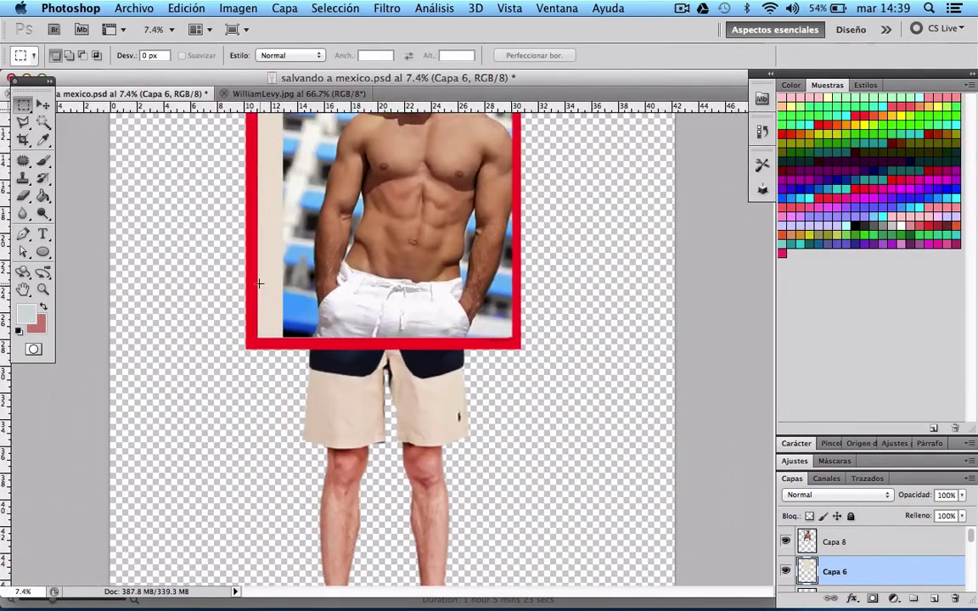
{"action": "scroll", "coordinate": [259, 283], "scroll_direction": "down", "scroll_amount": 2}
{"action": "scroll", "coordinate": [259, 282], "scroll_direction": "down", "scroll_amount": 1}
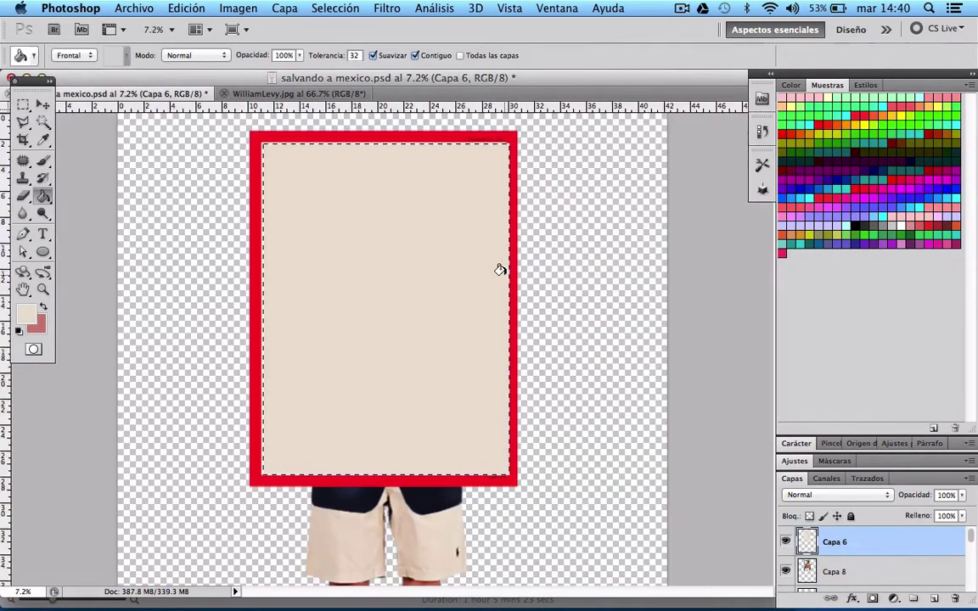
{"action": "key", "text": "ctrl+d"}
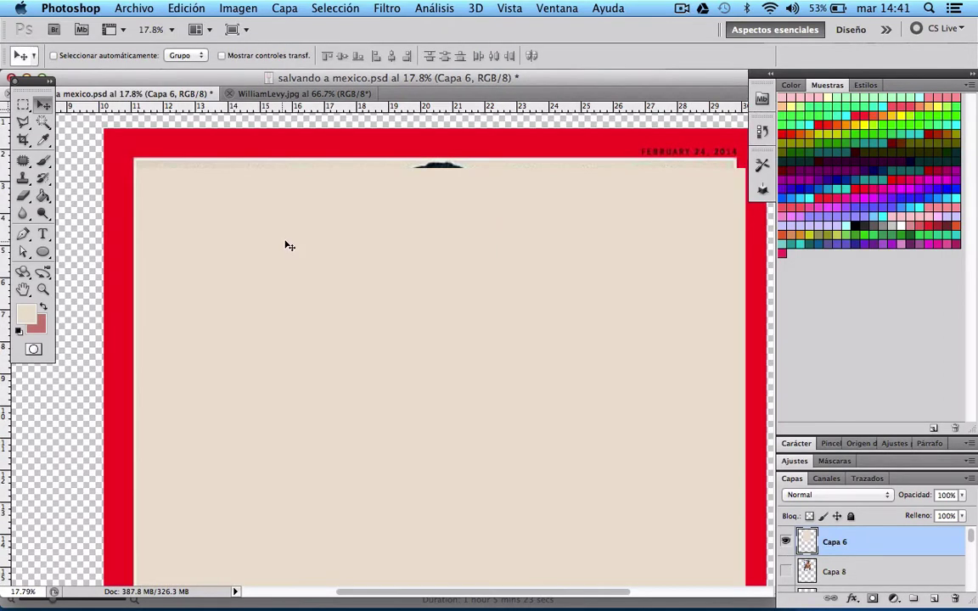
{"action": "key", "text": "ctrl+t"}
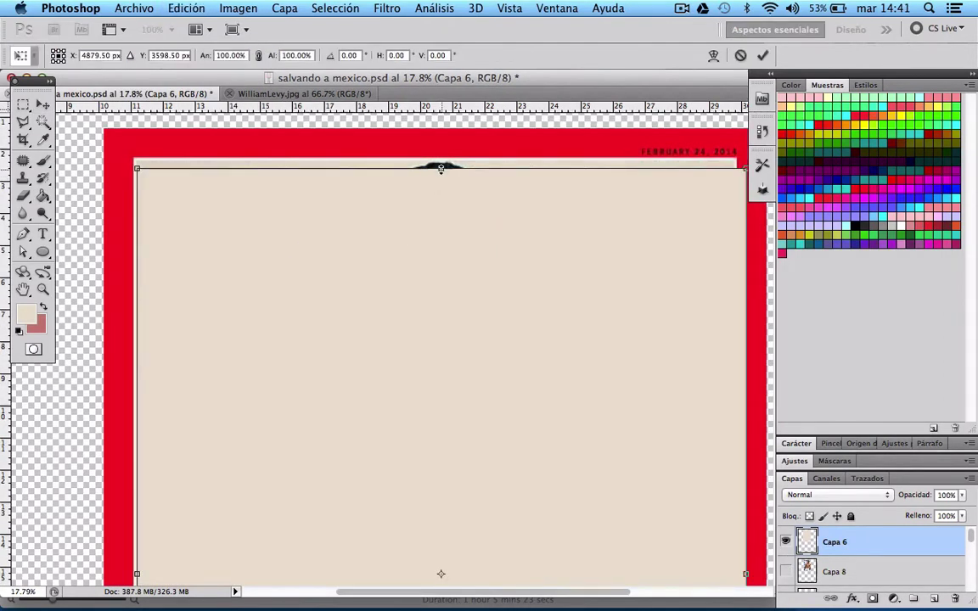
{"action": "left_click_drag", "start_coordinate": [440, 168], "coordinate": [441, 159]}
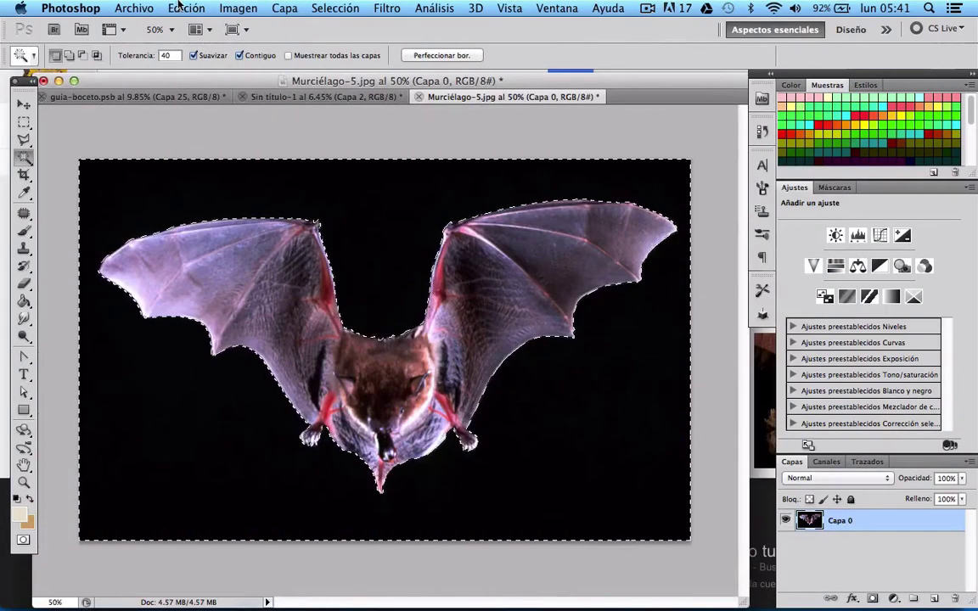
{"action": "left_click", "coordinate": [223, 7]}
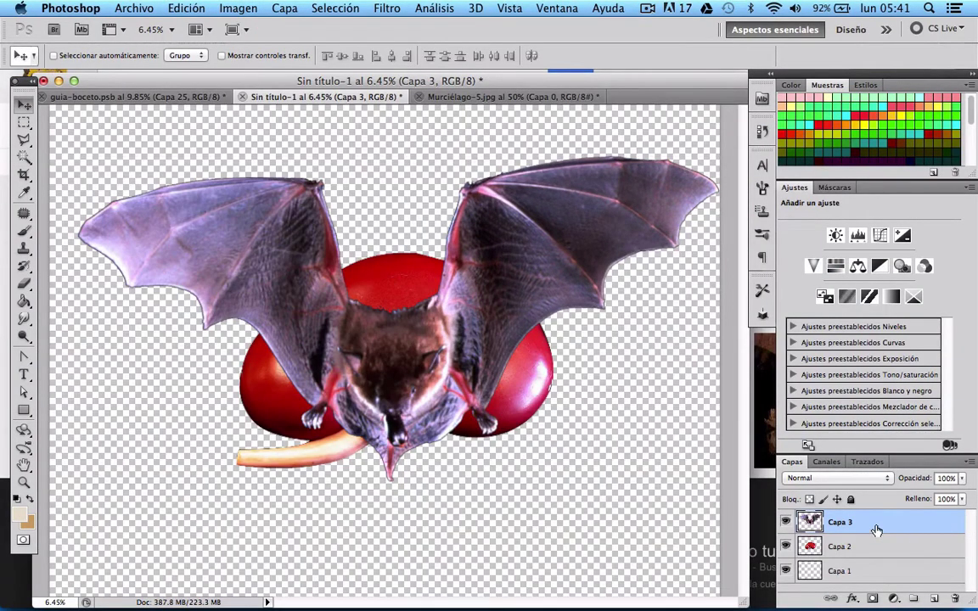
Move the bat's Capa 3 below the kidney's Capa 2, then shift the kidney slightly down.
{"action": "left_click_drag", "start_coordinate": [876, 530], "coordinate": [878, 546]}
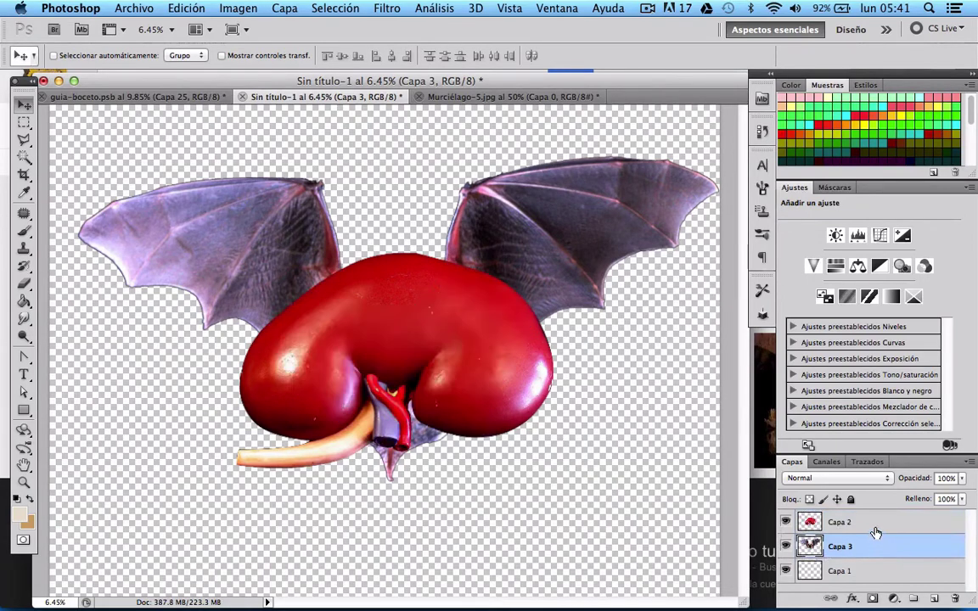
{"action": "left_click", "coordinate": [876, 525]}
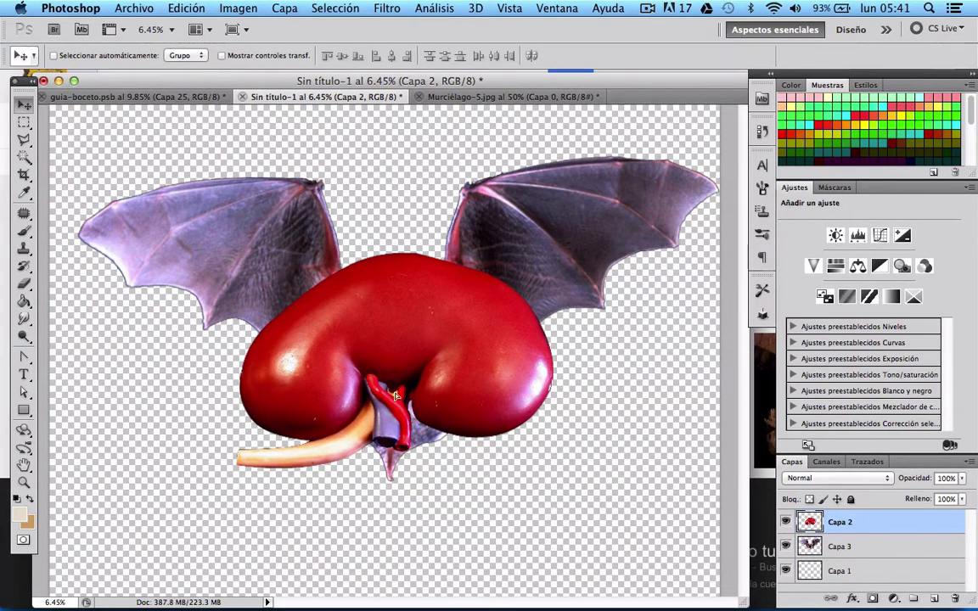
{"action": "left_click_drag", "start_coordinate": [394, 396], "coordinate": [391, 426]}
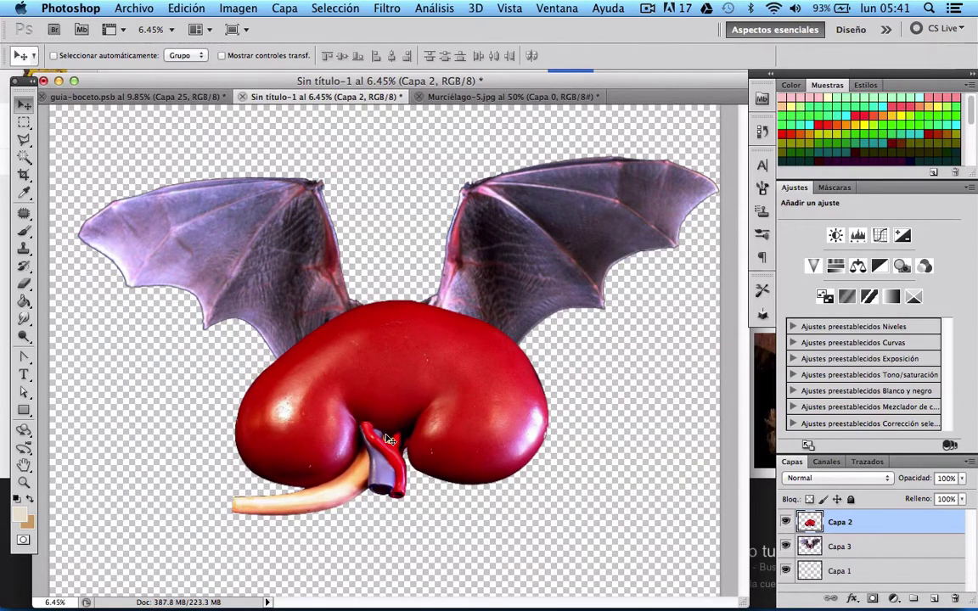
{"action": "scroll", "coordinate": [387, 439], "scroll_direction": "down", "scroll_amount": 3}
{"action": "scroll", "coordinate": [387, 439], "scroll_direction": "up", "scroll_amount": 4}
{"action": "scroll", "coordinate": [387, 439], "scroll_direction": "down", "scroll_amount": 1}
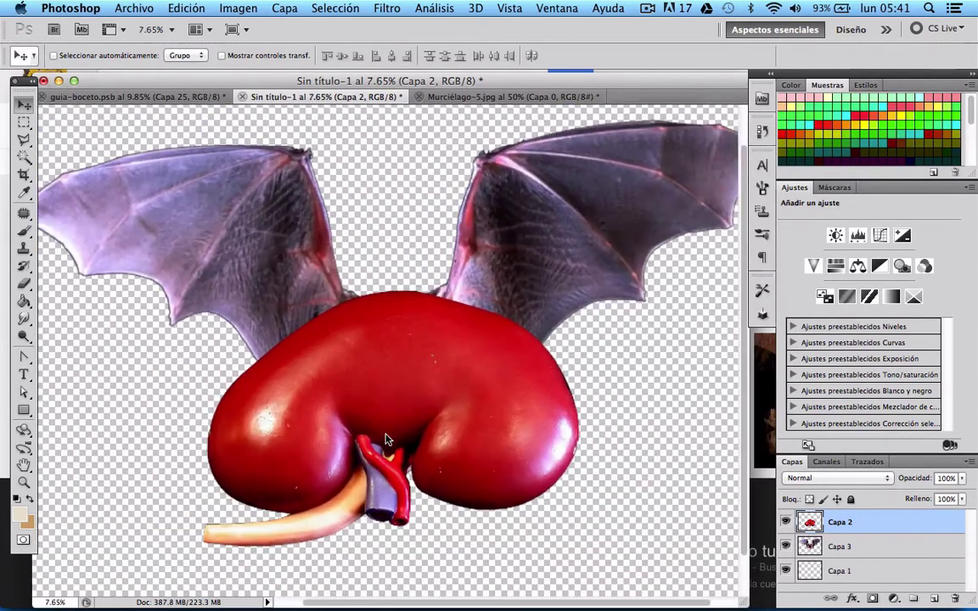
{"action": "scroll", "coordinate": [387, 439], "scroll_direction": "down", "scroll_amount": 2}
{"action": "scroll", "coordinate": [387, 439], "scroll_direction": "up", "scroll_amount": 1}
{"action": "scroll", "coordinate": [387, 439], "scroll_direction": "up", "scroll_amount": 1}
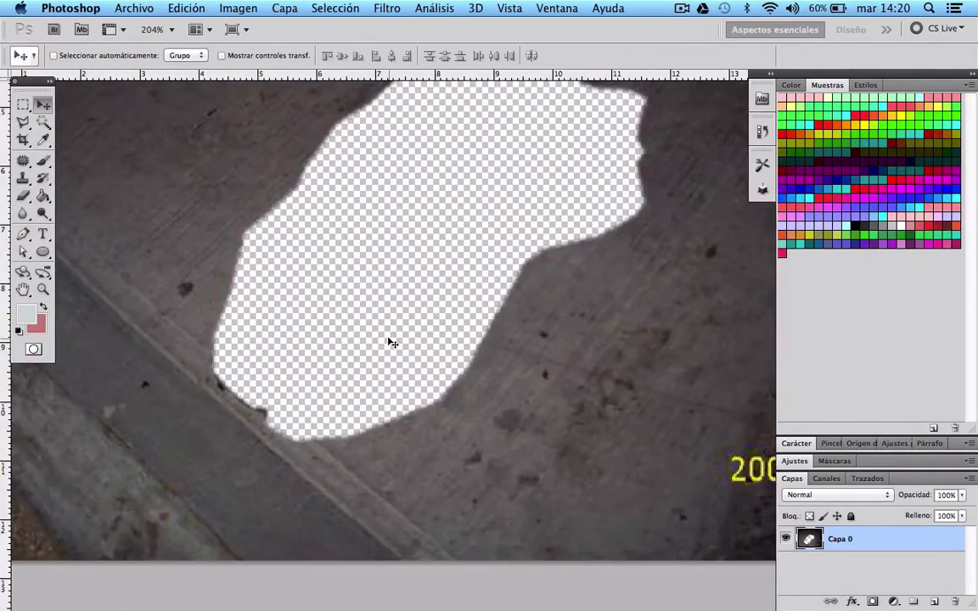
Select the transparent hole in the pavement photo with the Magic Wand.
{"action": "scroll", "coordinate": [392, 343], "scroll_direction": "up", "scroll_amount": 2}
{"action": "scroll", "coordinate": [392, 342], "scroll_direction": "left", "scroll_amount": 5}
{"action": "scroll", "coordinate": [392, 342], "scroll_direction": "left", "scroll_amount": 4}
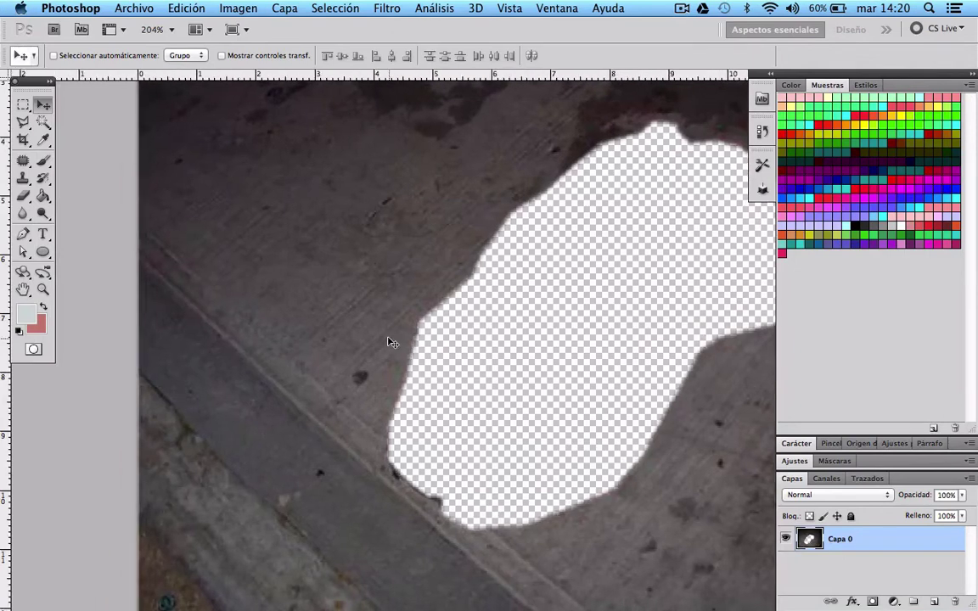
{"action": "scroll", "coordinate": [392, 342], "scroll_direction": "right", "scroll_amount": 8}
{"action": "scroll", "coordinate": [392, 342], "scroll_direction": "right", "scroll_amount": 2}
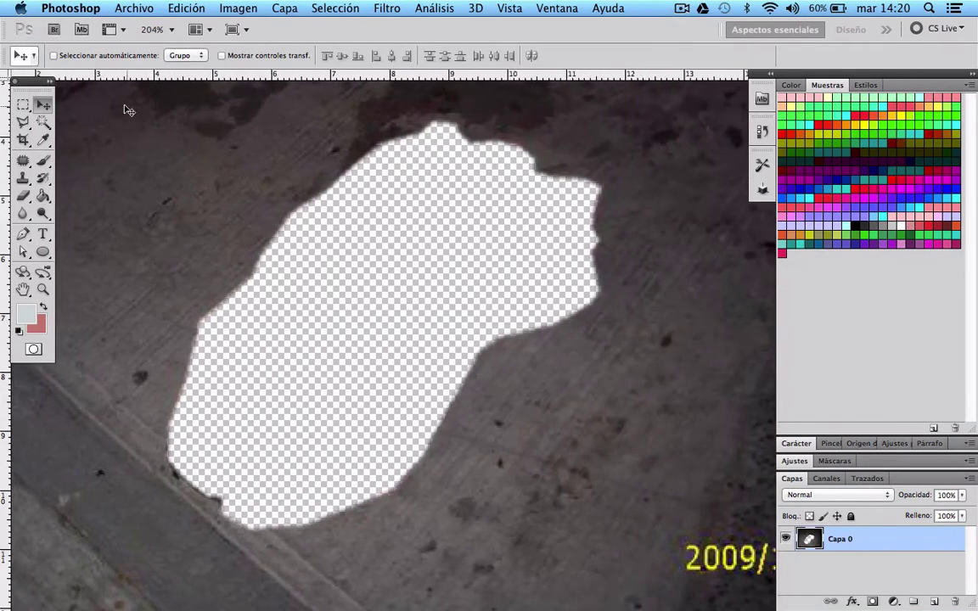
{"action": "left_click", "coordinate": [43, 123]}
{"action": "left_click", "coordinate": [401, 310]}
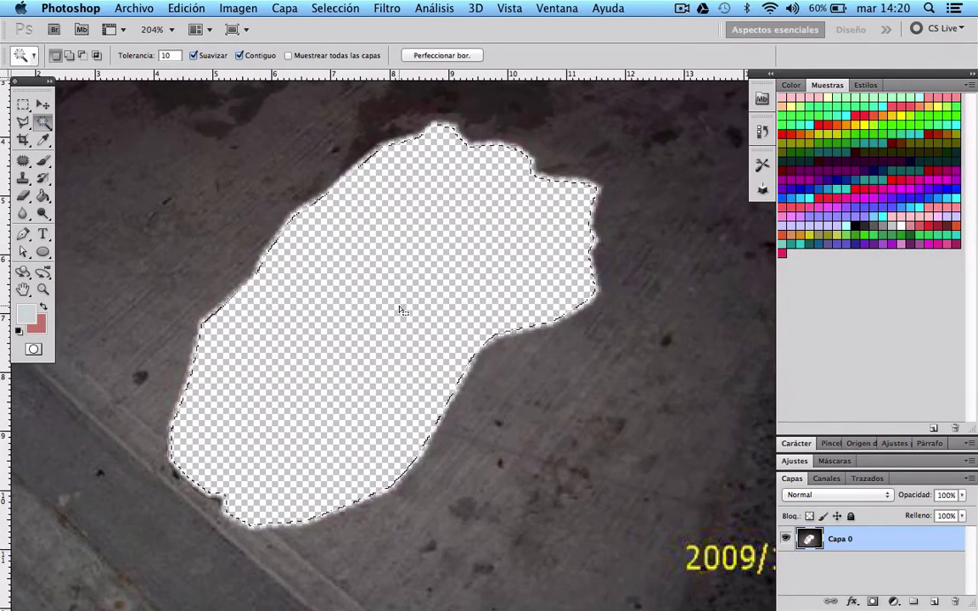
Switch to Safari's Google image results for 'plantas'.
{"action": "scroll", "coordinate": [403, 310], "scroll_direction": "down", "scroll_amount": 2}
{"action": "scroll", "coordinate": [402, 311], "scroll_direction": "down", "scroll_amount": 4}
{"action": "scroll", "coordinate": [402, 311], "scroll_direction": "down", "scroll_amount": 1}
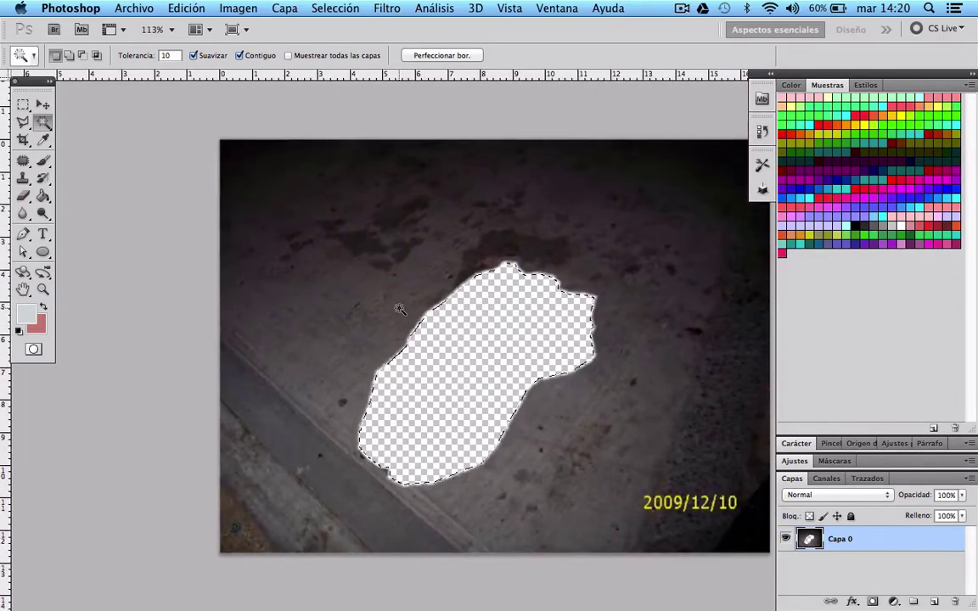
{"action": "scroll", "coordinate": [403, 311], "scroll_direction": "down", "scroll_amount": 2}
{"action": "scroll", "coordinate": [402, 311], "scroll_direction": "down", "scroll_amount": 1}
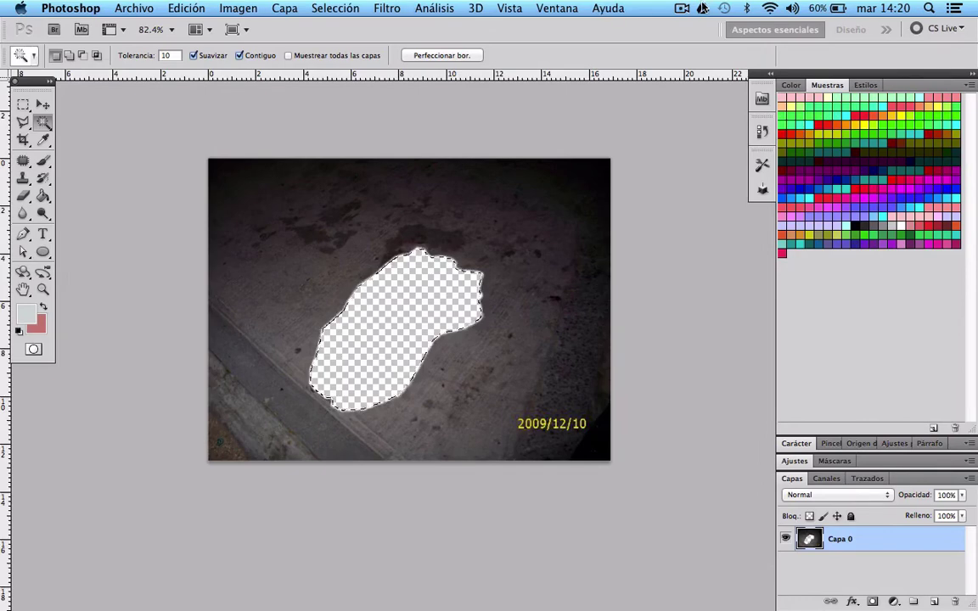
{"action": "left_click", "coordinate": [681, 8]}
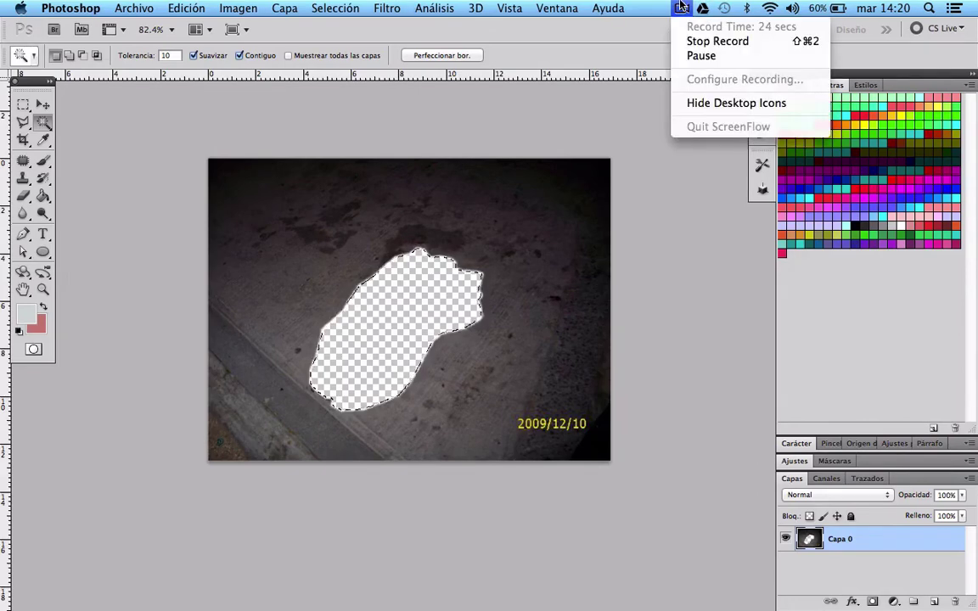
{"action": "left_click", "coordinate": [705, 41]}
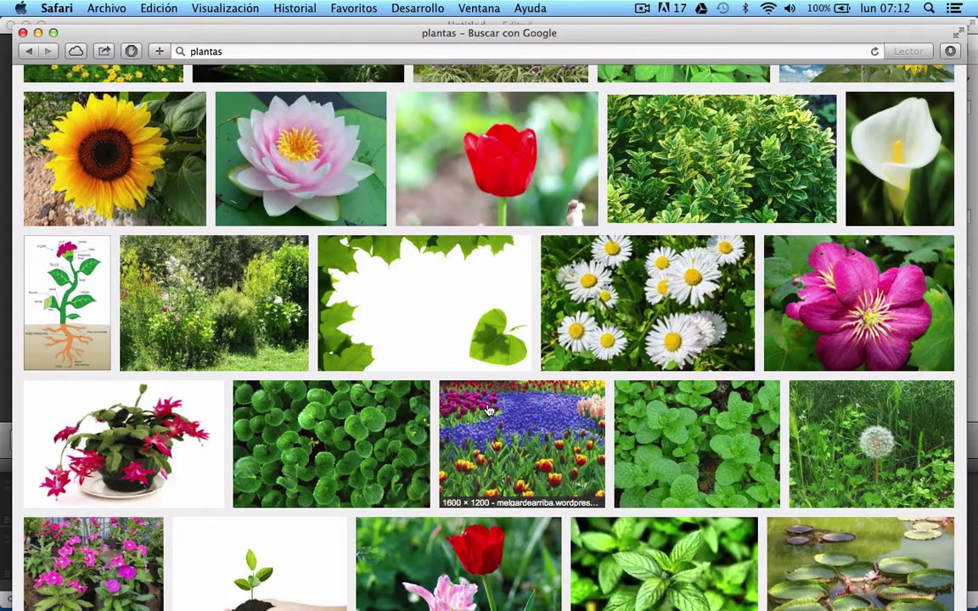
Scroll the 'plantas' image results and view the monstera picture full size.
{"action": "scroll", "coordinate": [489, 410], "scroll_direction": "down", "scroll_amount": 5}
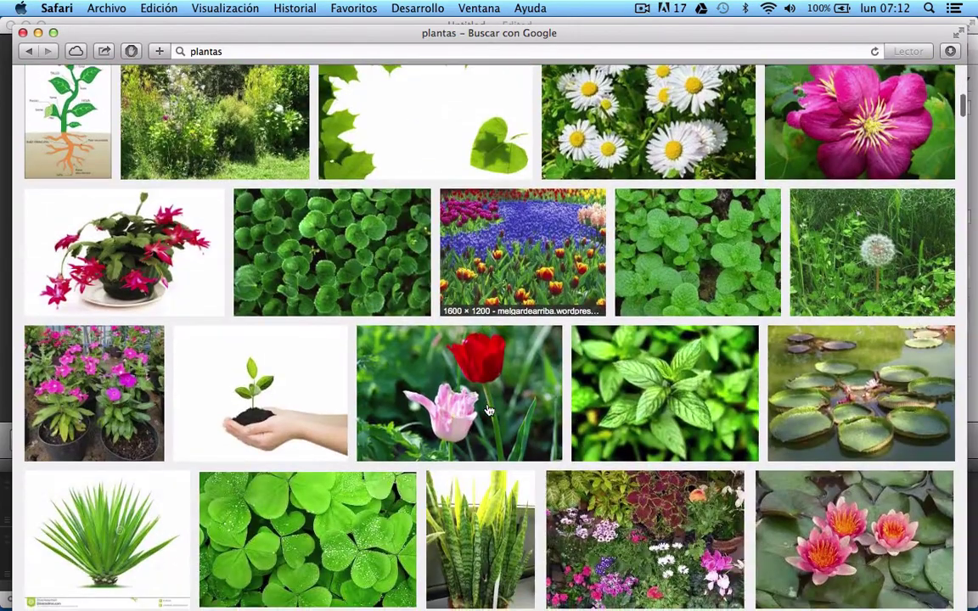
{"action": "scroll", "coordinate": [480, 400], "scroll_direction": "down", "scroll_amount": 5}
{"action": "scroll", "coordinate": [480, 400], "scroll_direction": "down", "scroll_amount": 4}
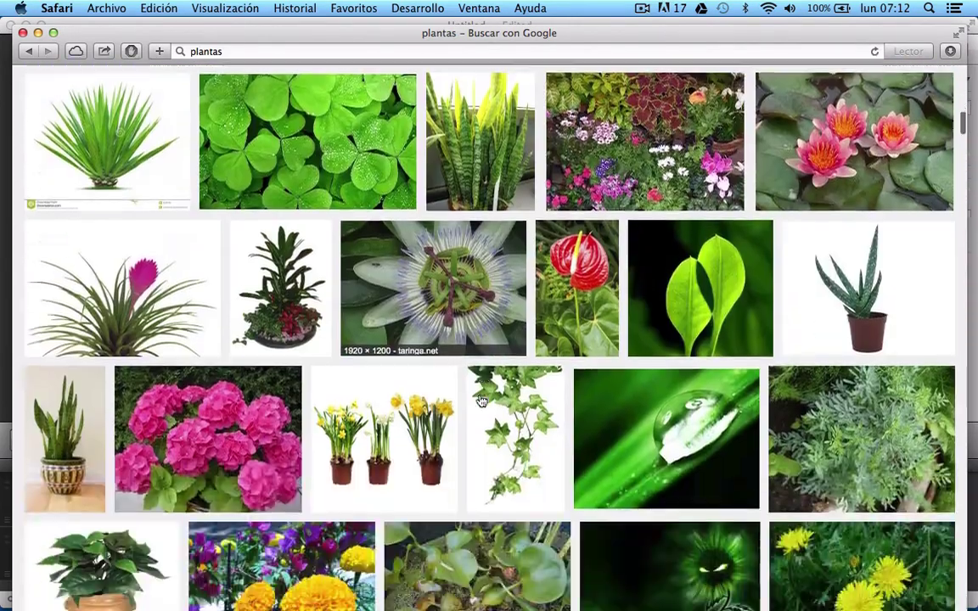
{"action": "scroll", "coordinate": [480, 401], "scroll_direction": "down", "scroll_amount": 4}
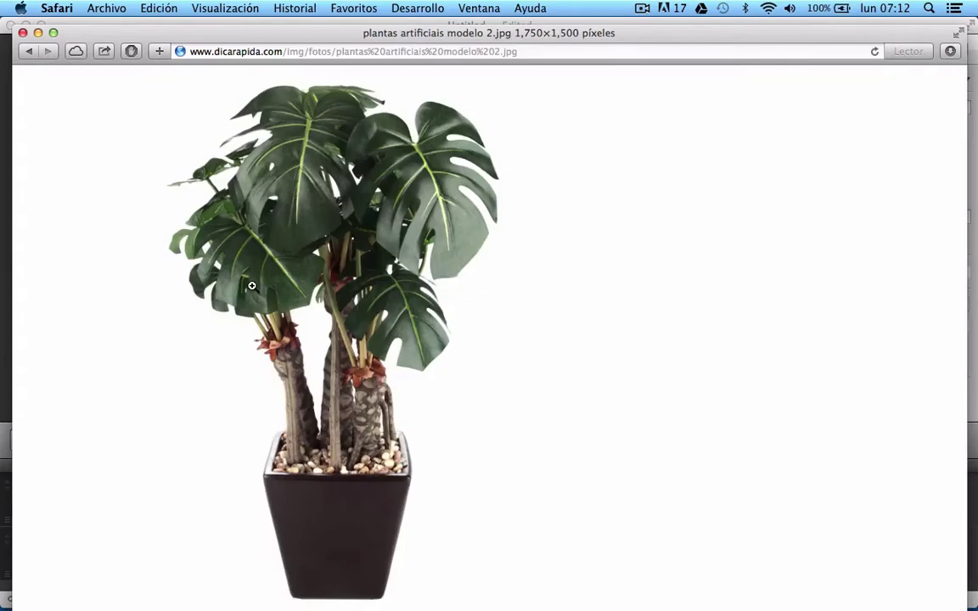
{"action": "left_click", "coordinate": [252, 283]}
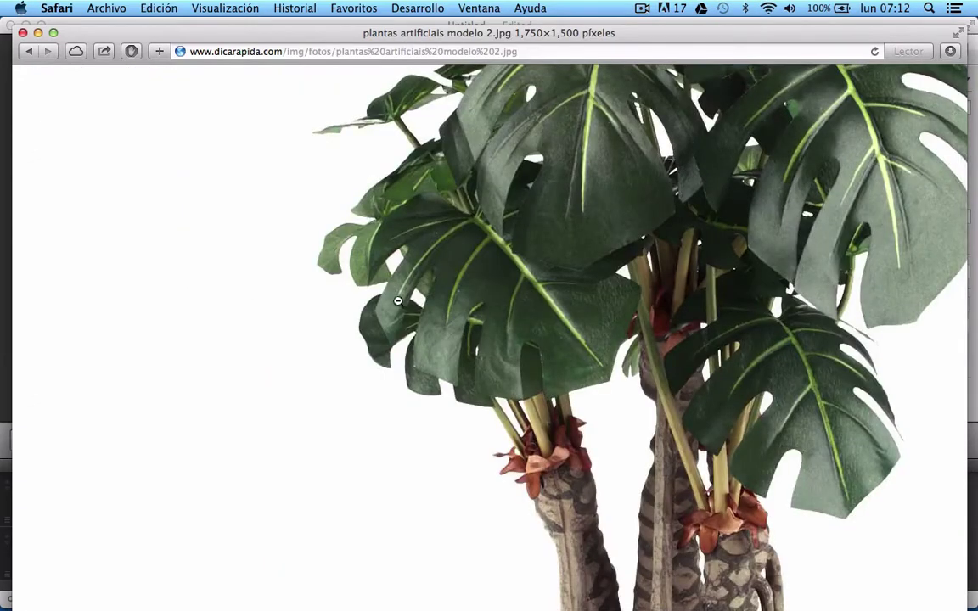
{"action": "scroll", "coordinate": [524, 333], "scroll_direction": "right", "scroll_amount": 5}
{"action": "scroll", "coordinate": [523, 332], "scroll_direction": "up", "scroll_amount": 5}
{"action": "scroll", "coordinate": [524, 333], "scroll_direction": "left", "scroll_amount": 3}
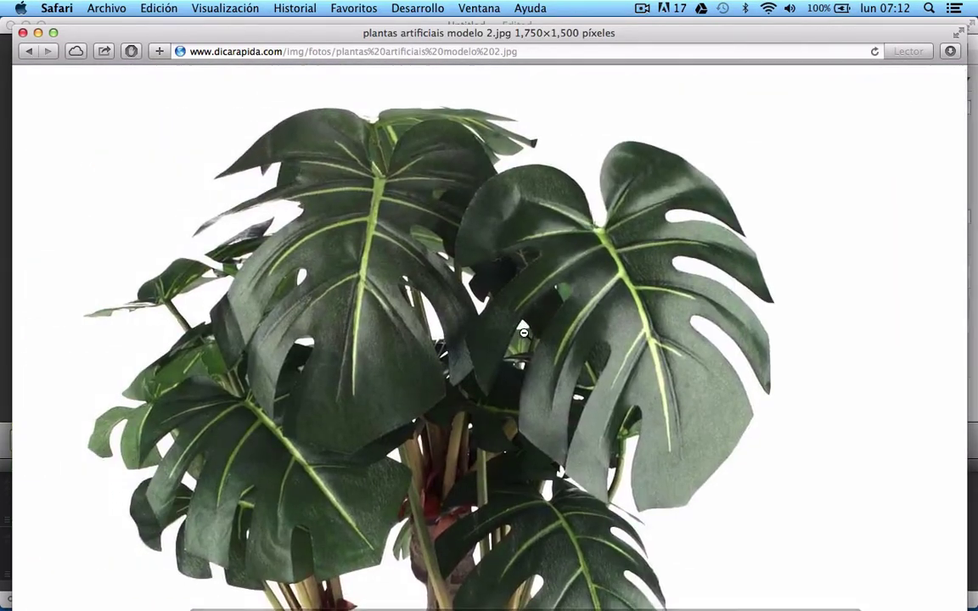
{"action": "scroll", "coordinate": [524, 332], "scroll_direction": "down", "scroll_amount": 7}
{"action": "scroll", "coordinate": [524, 332], "scroll_direction": "down", "scroll_amount": 8}
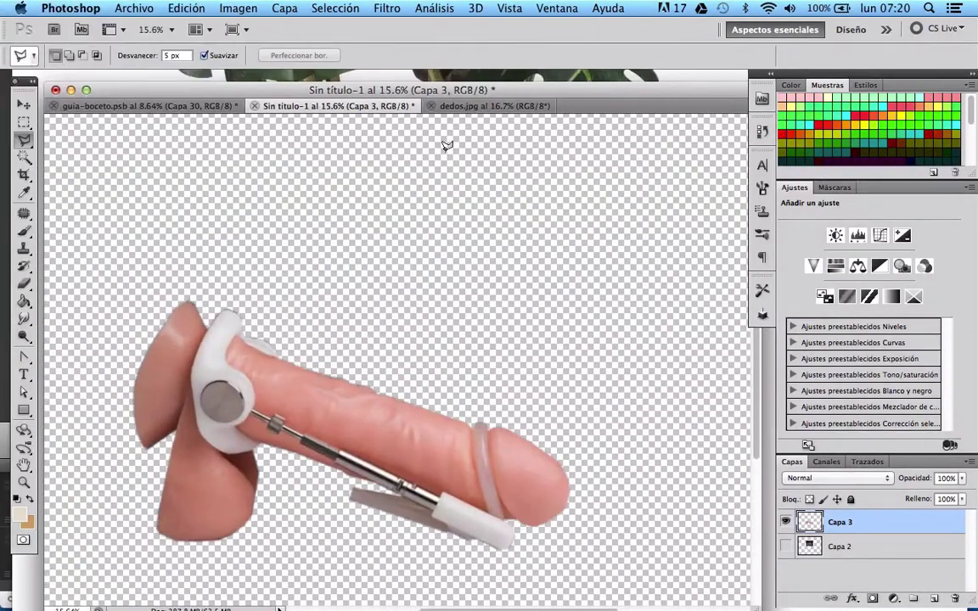
Outline a selection area on the canvas and dismiss the empty-selection warning.
{"action": "scroll", "coordinate": [382, 339], "scroll_direction": "up", "scroll_amount": 2}
{"action": "left_click", "coordinate": [479, 181]}
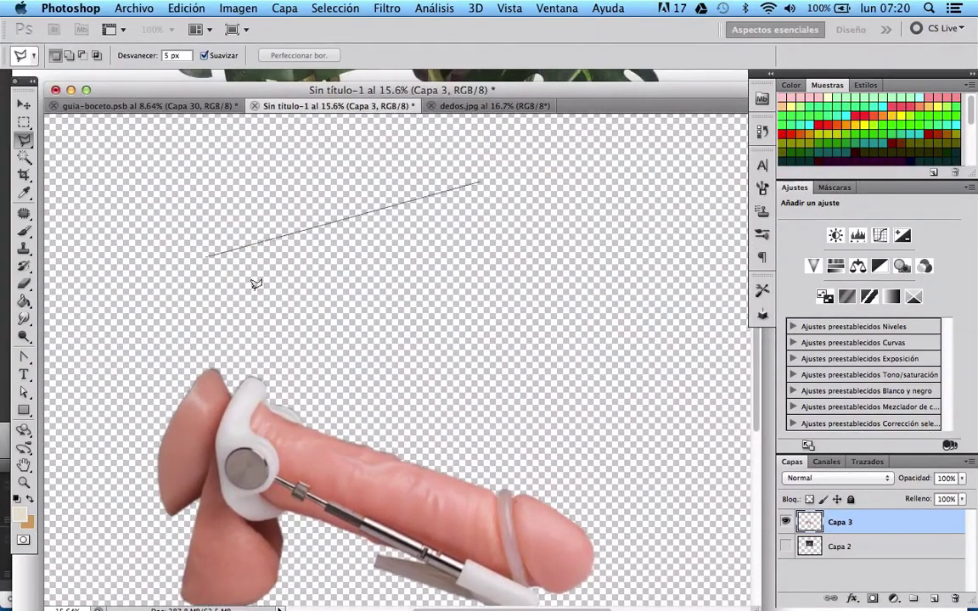
{"action": "double_click", "coordinate": [295, 321]}
{"action": "left_click", "coordinate": [598, 235]}
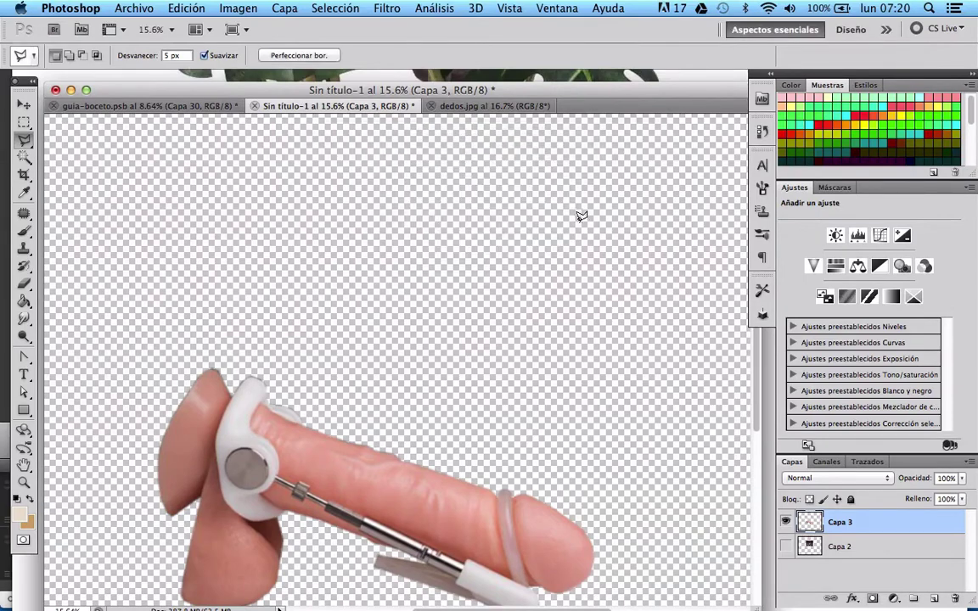
In dedos.jpg, set the hand piece over the device's base and the bent finger at its tip.
{"action": "left_click", "coordinate": [480, 107]}
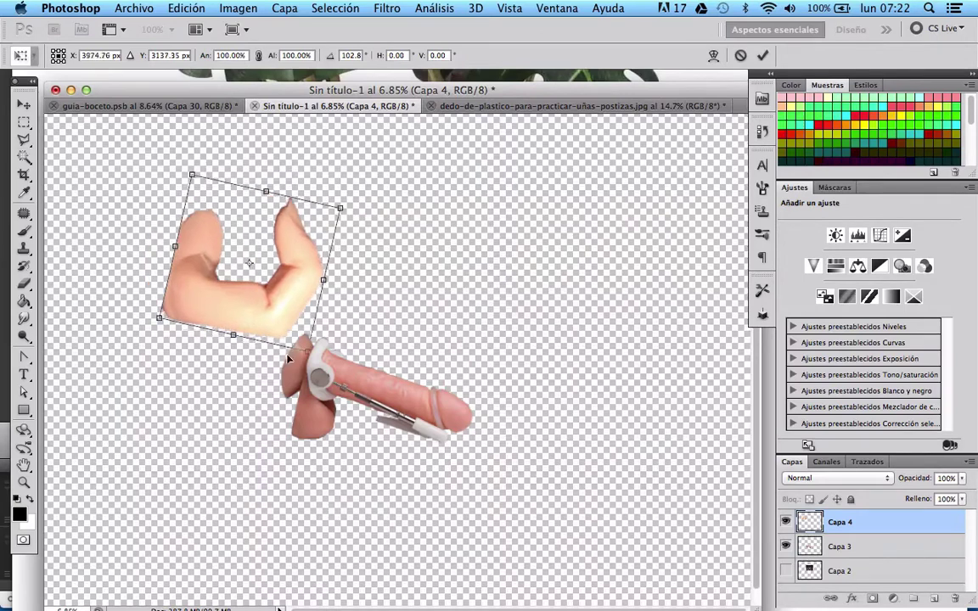
{"action": "mouse_move", "coordinate": [249, 319]}
{"action": "left_mouse_down"}
{"action": "mouse_move", "coordinate": [356, 451]}
{"action": "mouse_move", "coordinate": [340, 396]}
{"action": "left_mouse_up"}
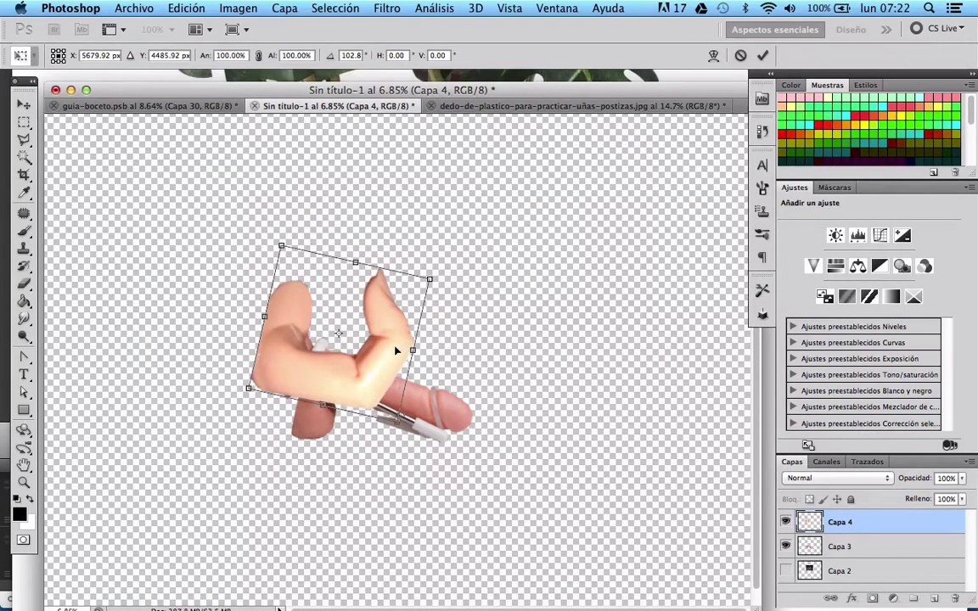
{"action": "left_click_drag", "start_coordinate": [396, 350], "coordinate": [485, 374]}
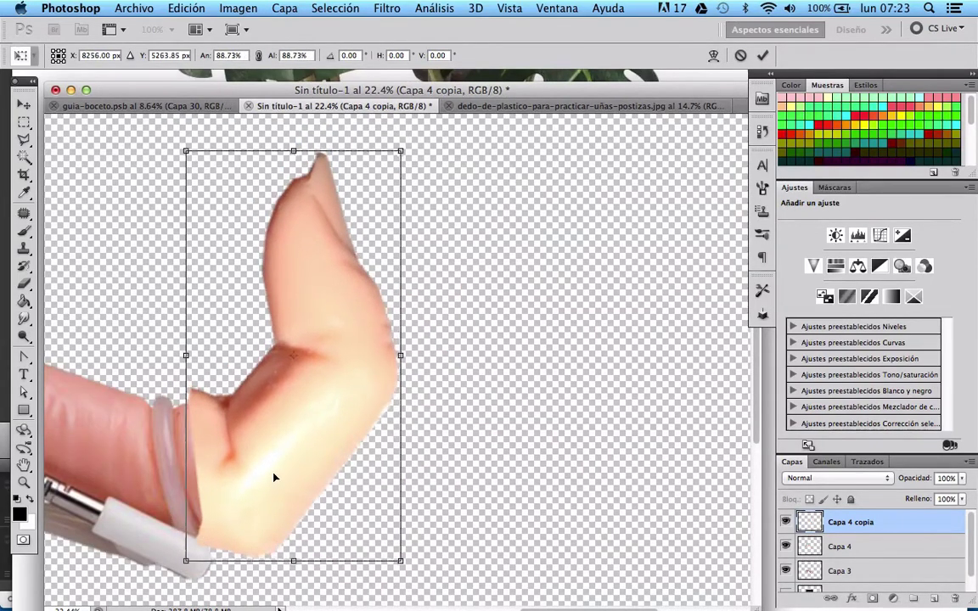
{"action": "mouse_move", "coordinate": [274, 478]}
{"action": "left_mouse_down"}
{"action": "mouse_move", "coordinate": [296, 473]}
{"action": "mouse_move", "coordinate": [285, 481]}
{"action": "left_mouse_up"}
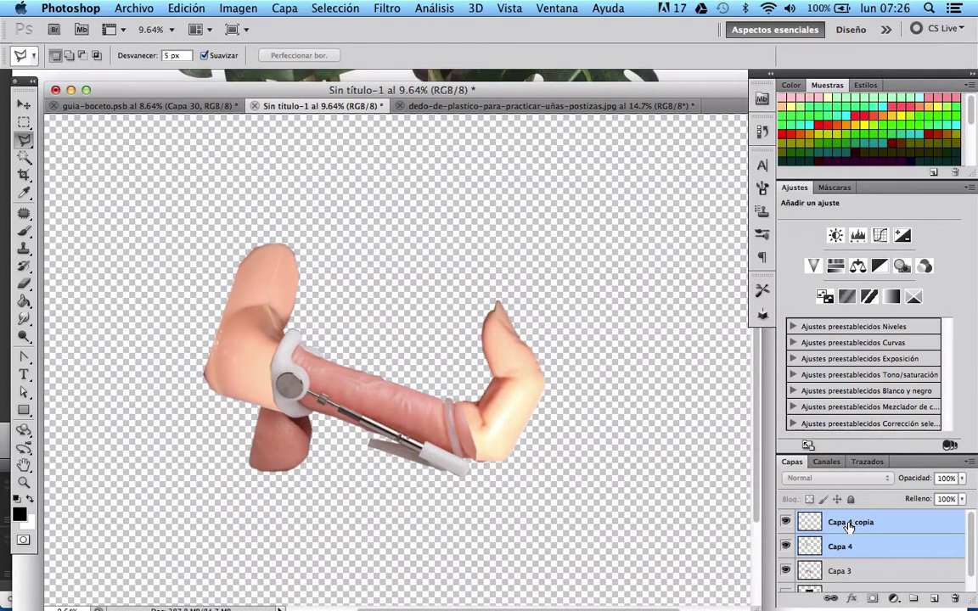
{"action": "right_click", "coordinate": [849, 527]}
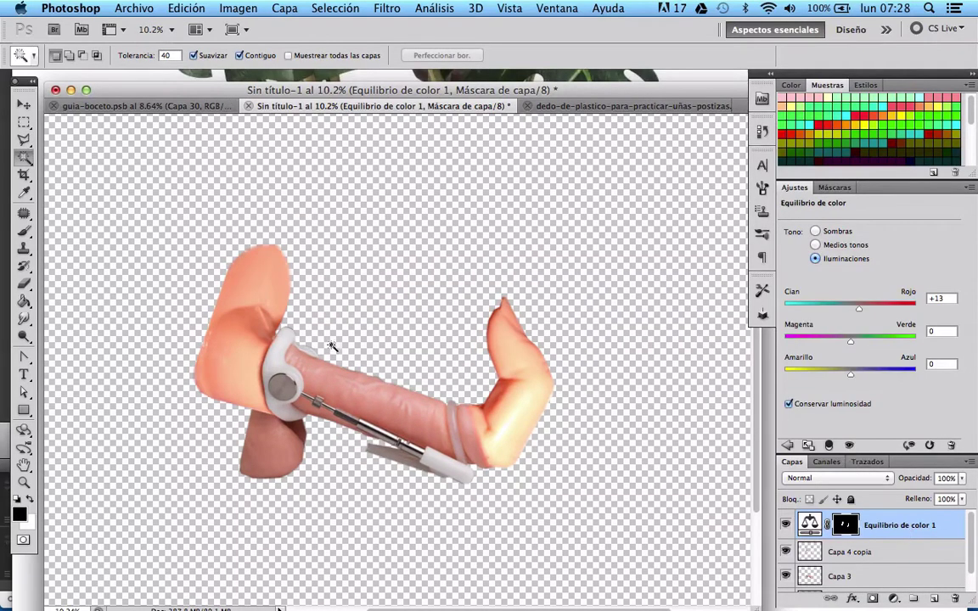
Nudge the Capa 4 copia finger slightly left and clear its selection.
{"action": "left_click", "coordinate": [24, 103]}
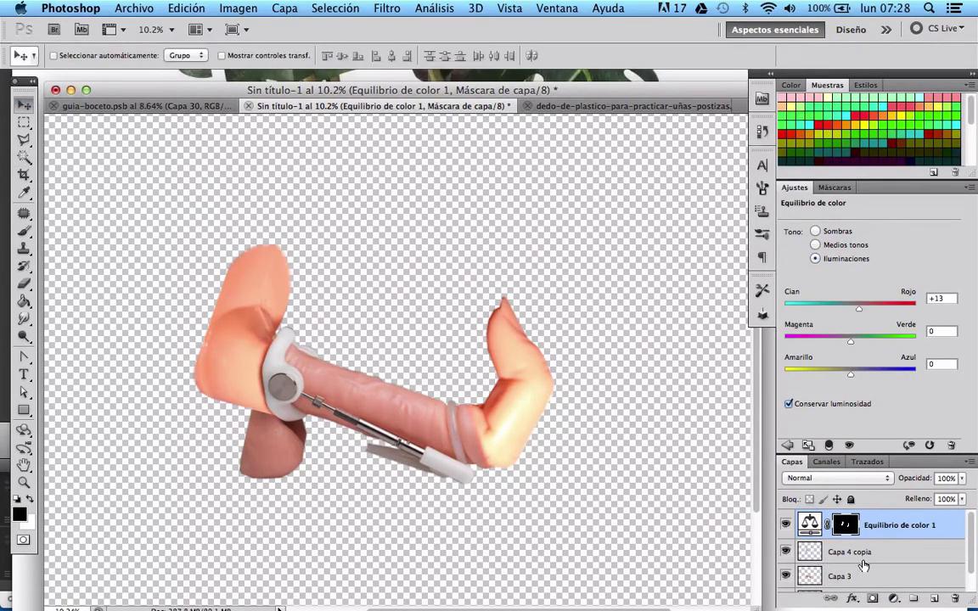
{"action": "left_click", "coordinate": [866, 559]}
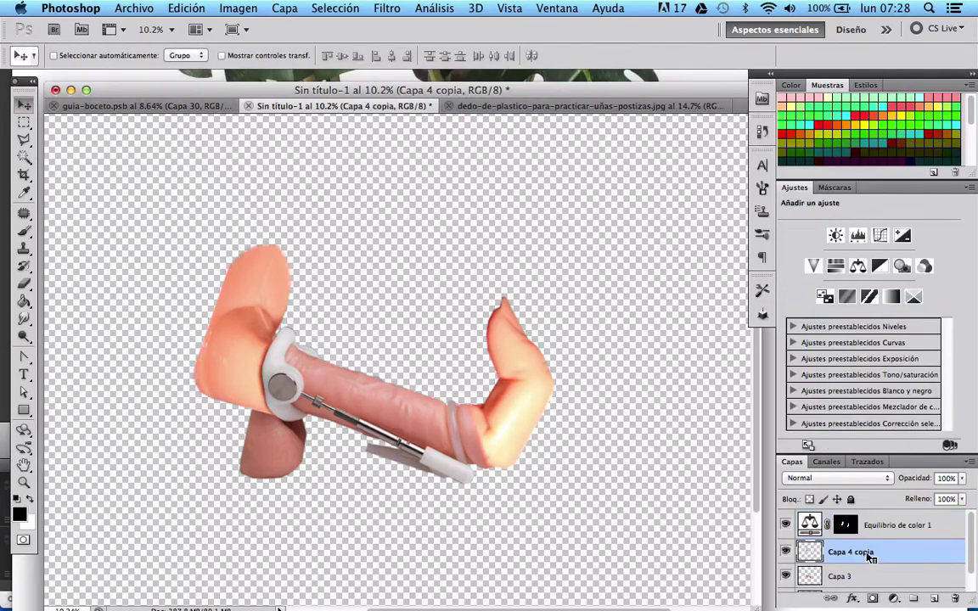
{"action": "left_click", "coordinate": [24, 156]}
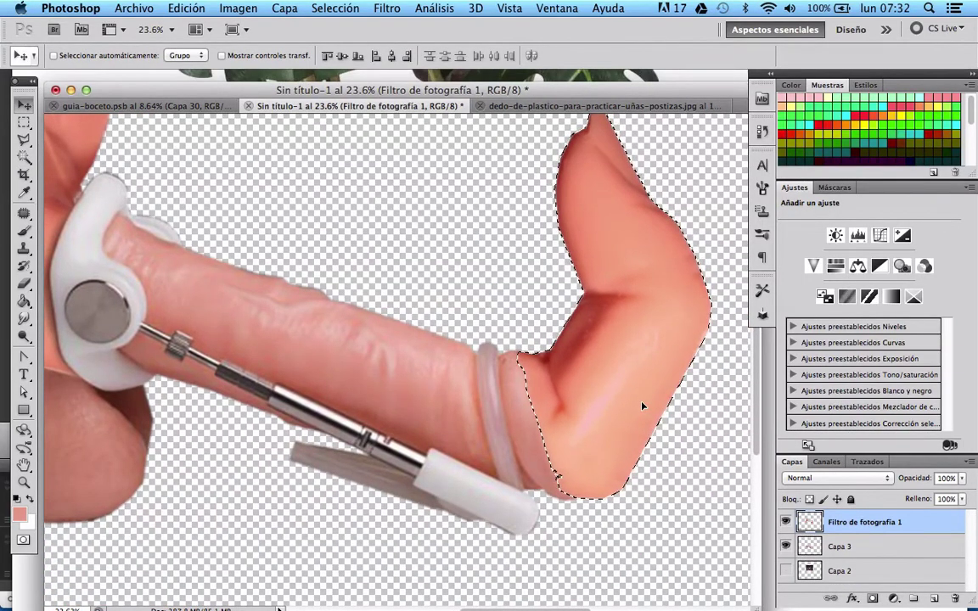
{"action": "key", "text": "shift+Left"}
{"action": "key", "text": "shift+Left"}
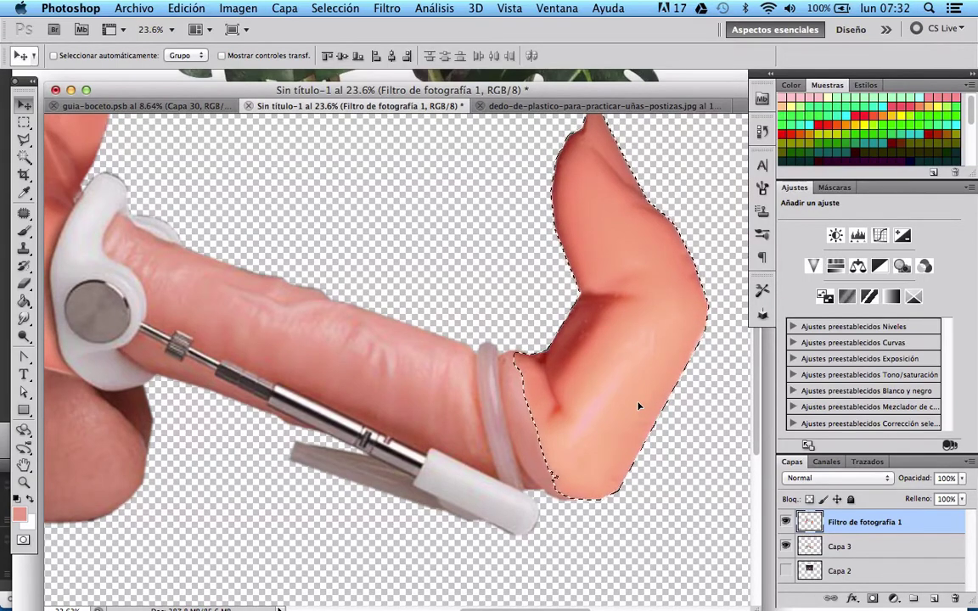
{"action": "key", "text": "super+d"}
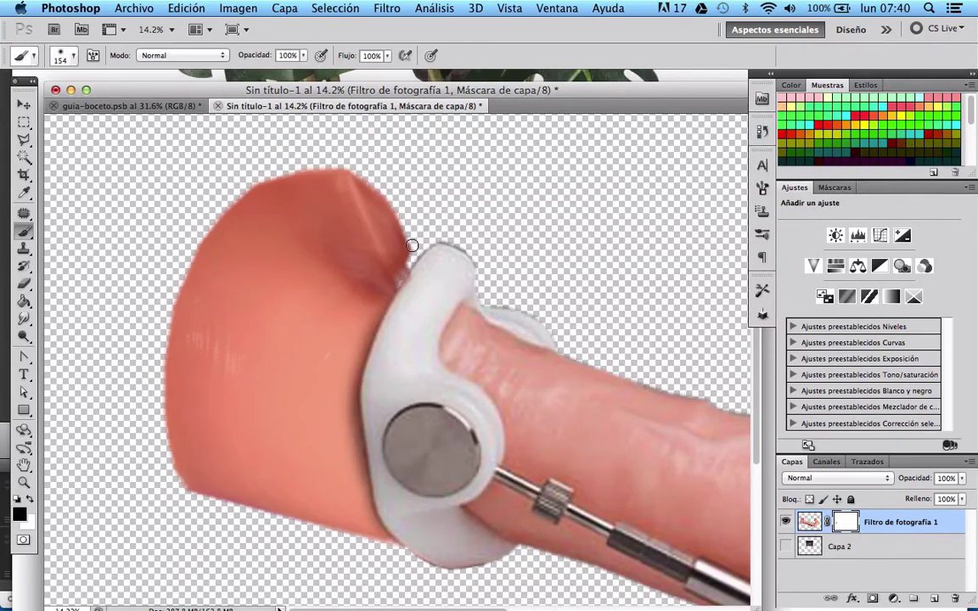
Zoom out and bring up the pasto.jpg grass photo with the Move tool active.
{"action": "scroll", "coordinate": [411, 246], "scroll_direction": "down", "scroll_amount": 3}
{"action": "scroll", "coordinate": [412, 245], "scroll_direction": "down", "scroll_amount": 2}
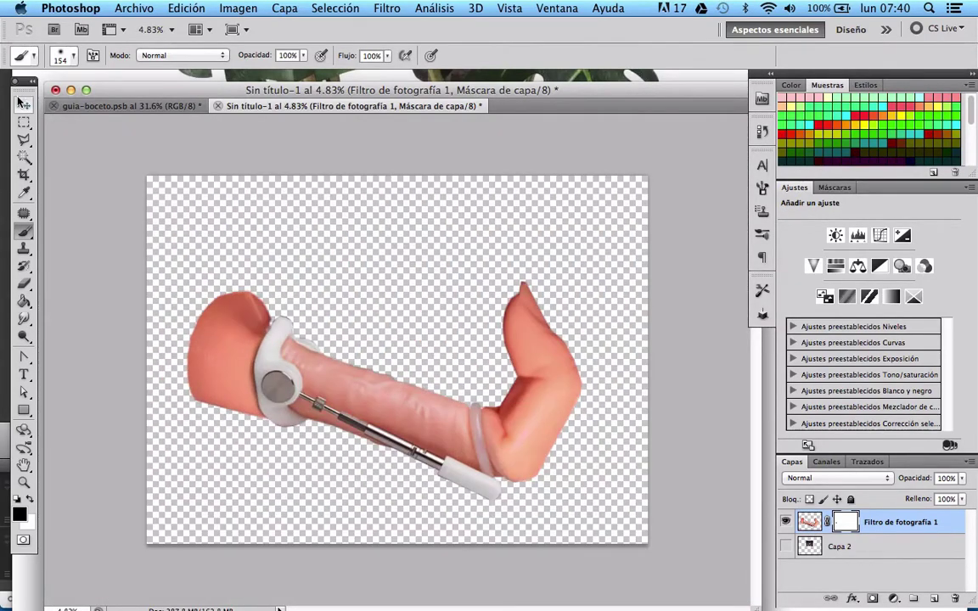
{"action": "left_click", "coordinate": [22, 102]}
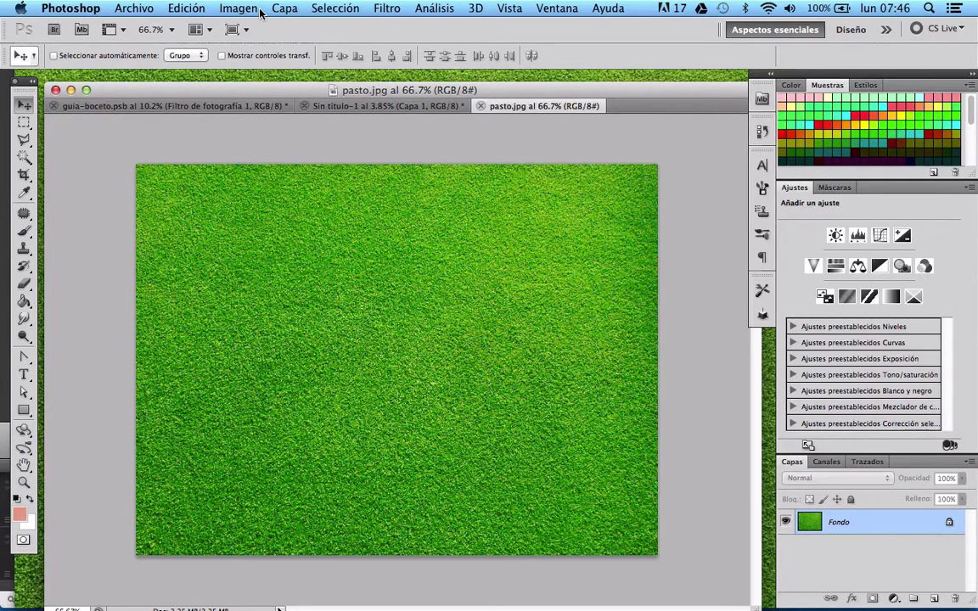
{"action": "left_click", "coordinate": [253, 9]}
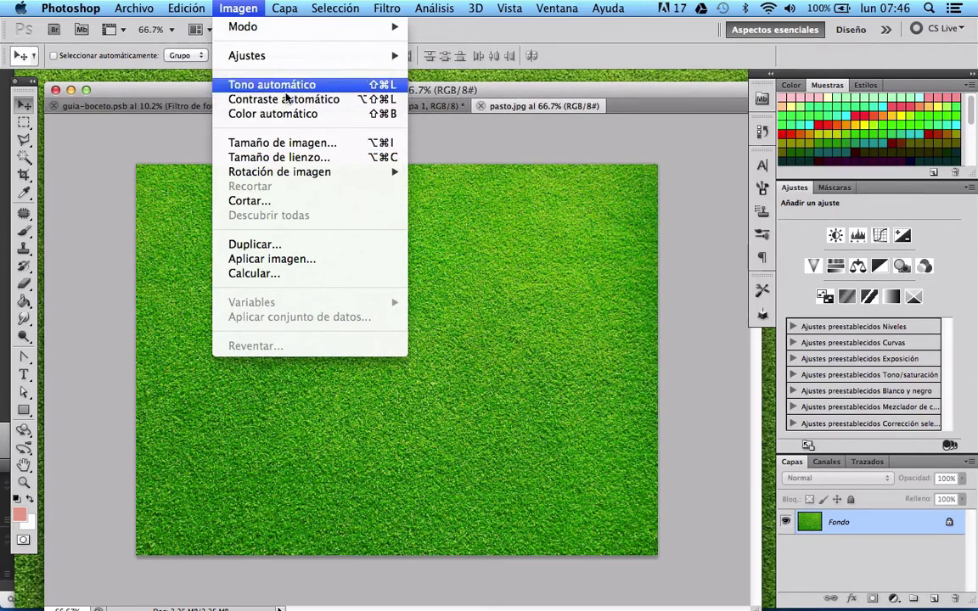
Set the grass image resolution to 60 ppi.
{"action": "left_click", "coordinate": [285, 143]}
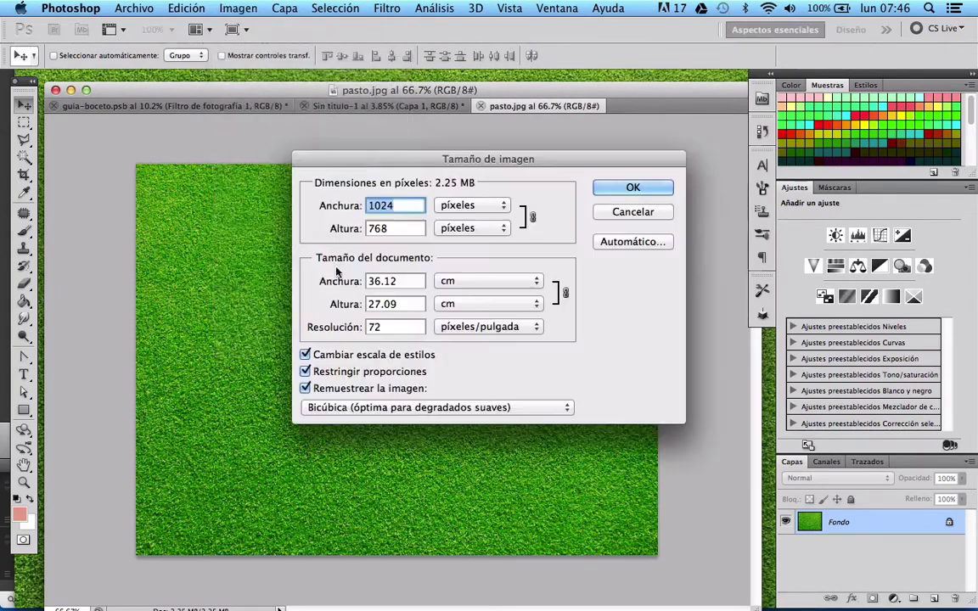
{"action": "double_click", "coordinate": [393, 327]}
{"action": "type", "text": "60"}
{"action": "key", "text": "Return"}
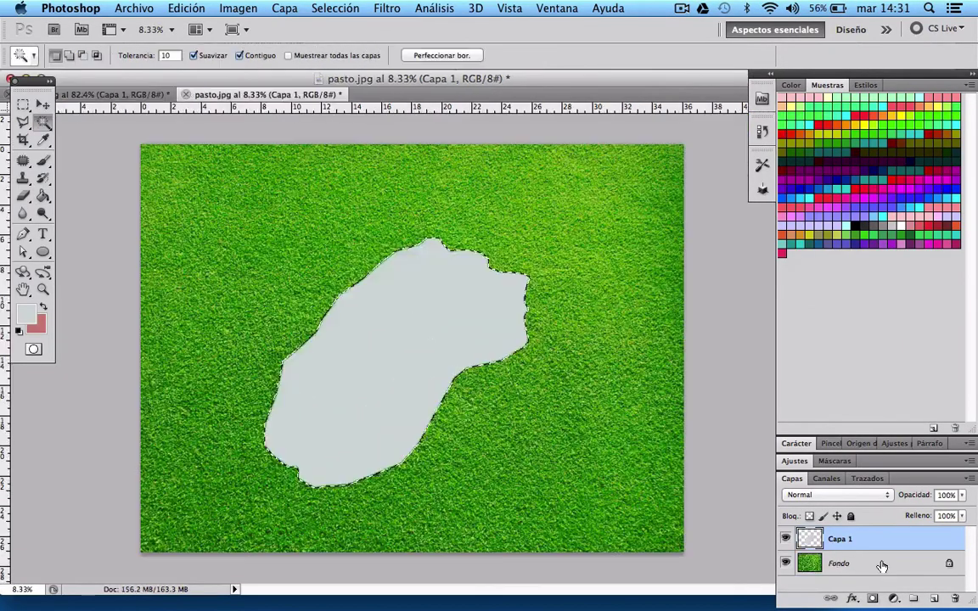
Unlock Fondo as Capa 0 above Capa 1, delete grass outside the inverted selection, and deselect.
{"action": "double_click", "coordinate": [949, 563]}
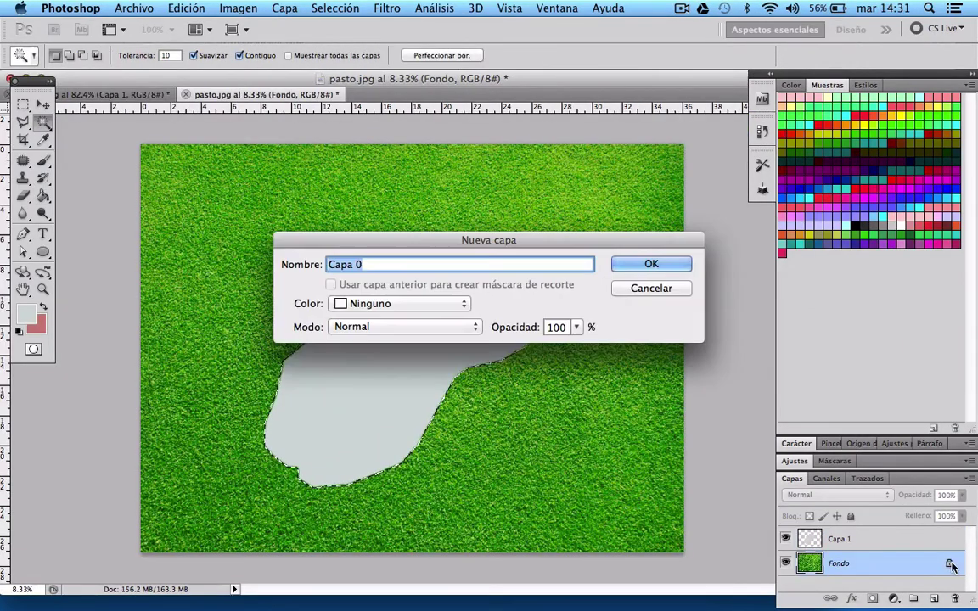
{"action": "left_click", "coordinate": [651, 264]}
{"action": "left_click_drag", "start_coordinate": [904, 560], "coordinate": [900, 533]}
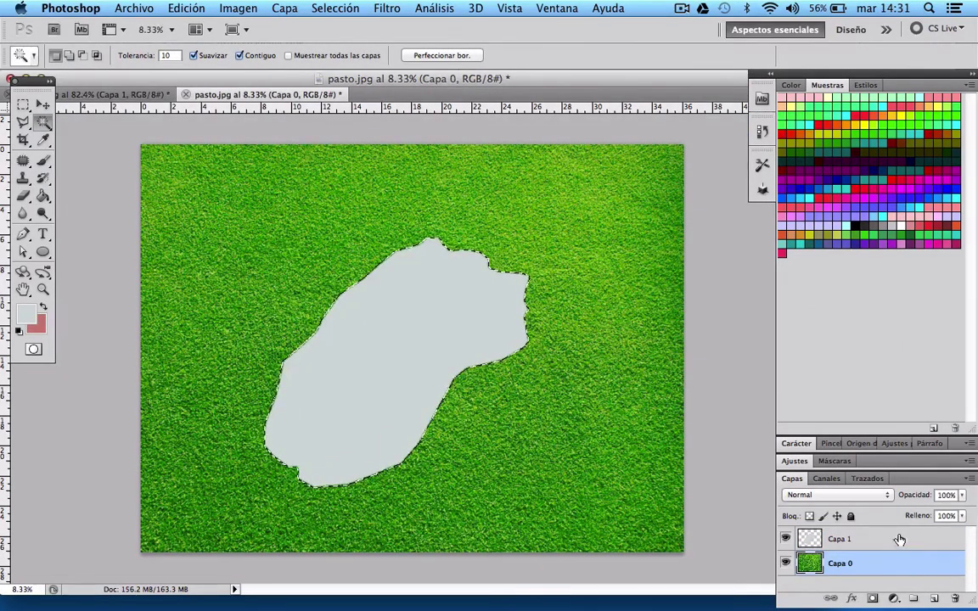
{"action": "left_click", "coordinate": [284, 8]}
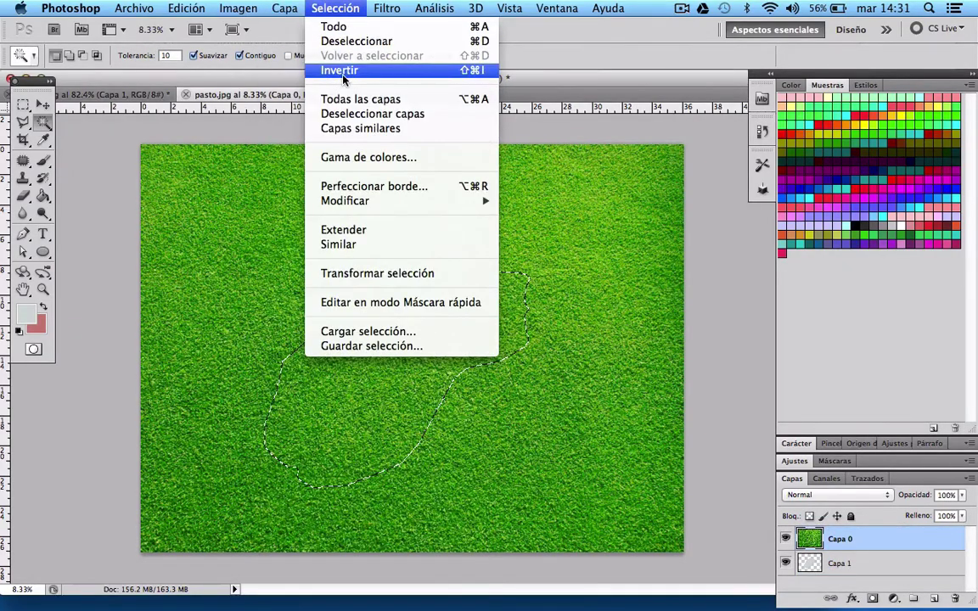
{"action": "left_click", "coordinate": [308, 68]}
{"action": "left_click", "coordinate": [222, 8]}
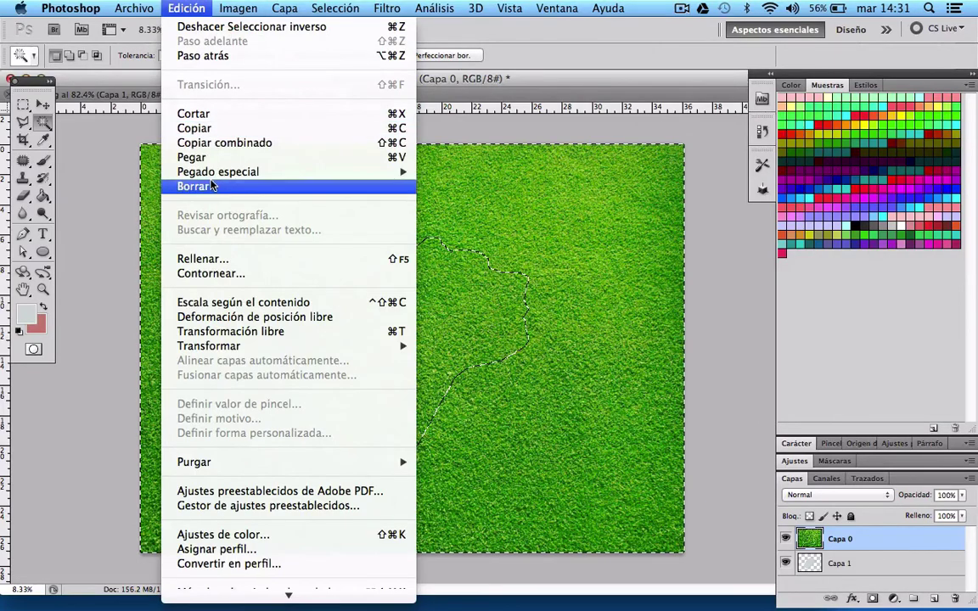
{"action": "left_click", "coordinate": [200, 189]}
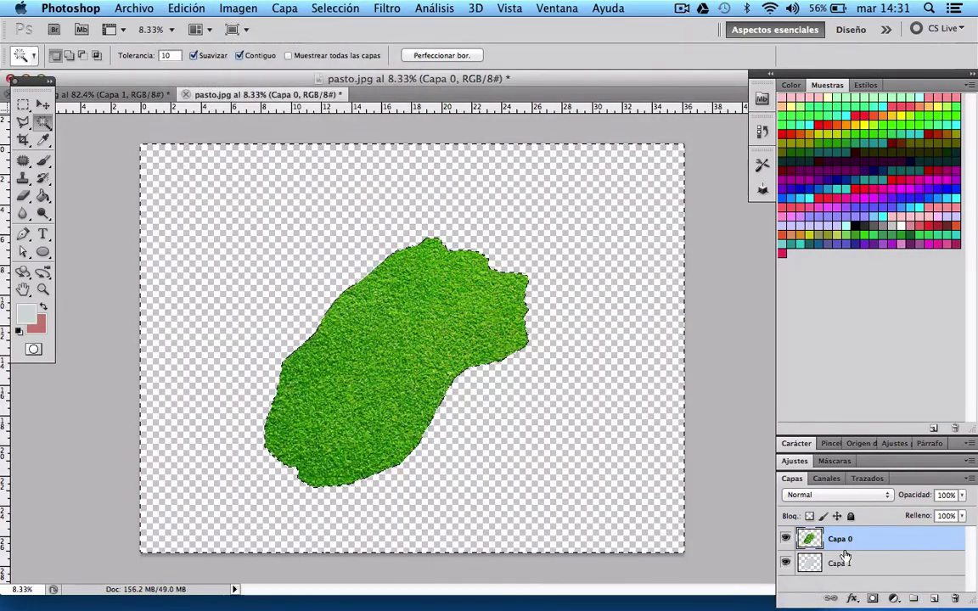
{"action": "key", "text": "ctrl+d"}
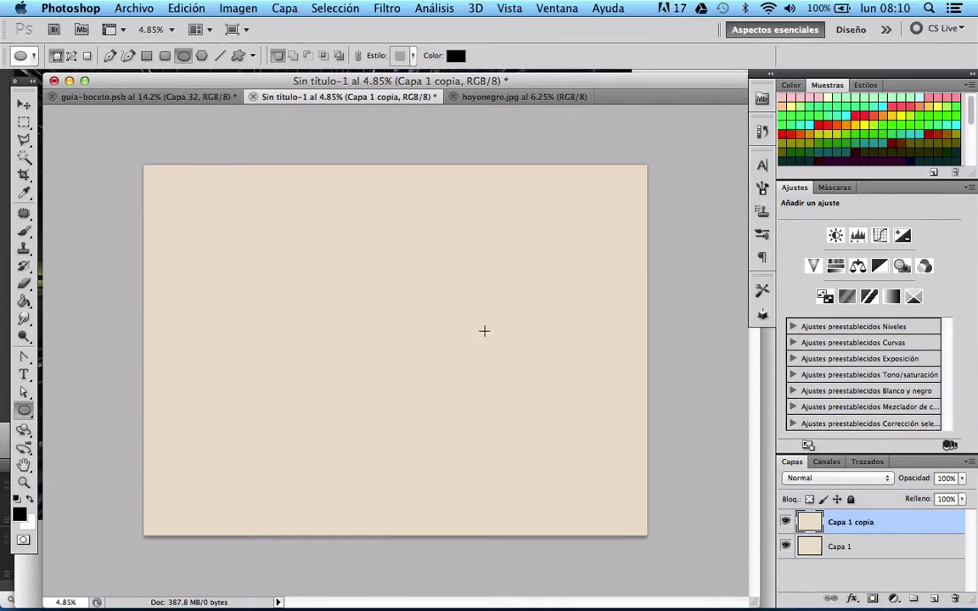
Draw an ellipse across the lower canvas and nudge the inner cream ellipse up and right.
{"action": "left_click_drag", "start_coordinate": [484, 330], "coordinate": [179, 501]}
{"action": "left_click", "coordinate": [24, 104]}
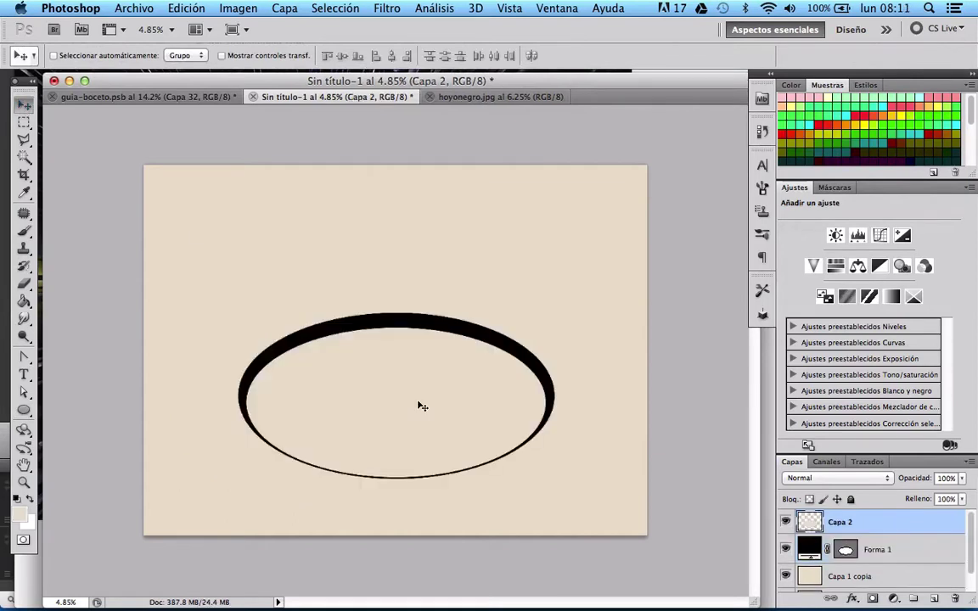
{"action": "key", "text": "shift+Up"}
{"action": "key", "text": "shift+Up"}
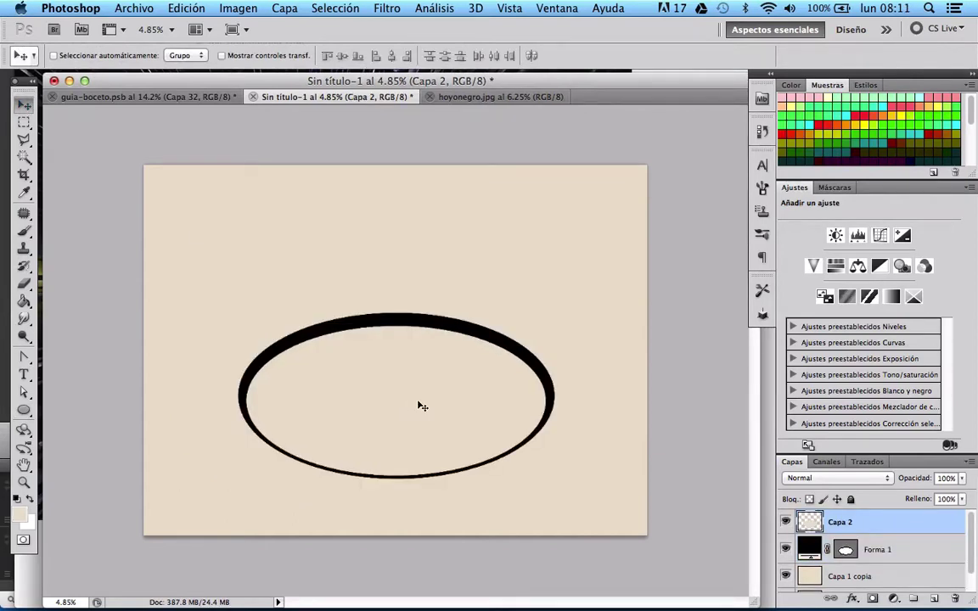
{"action": "key", "text": "shift+Right"}
Free Transform the inner ellipse, widening and reshaping it to even the black ring.
{"action": "key", "text": "ctrl+t"}
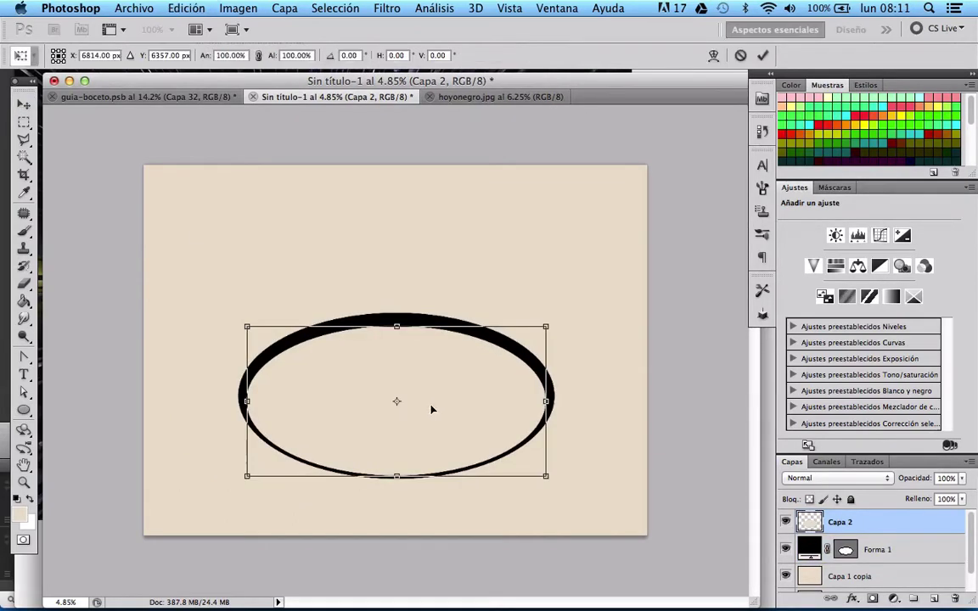
{"action": "right_click", "coordinate": [546, 398]}
{"action": "left_click", "coordinate": [544, 405]}
{"action": "left_click_drag", "start_coordinate": [547, 400], "coordinate": [557, 399]}
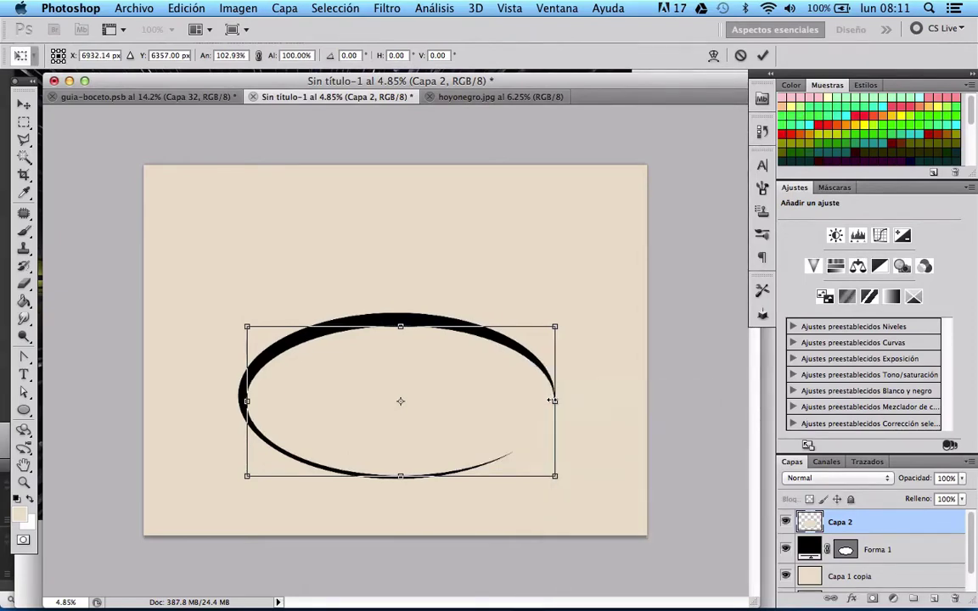
{"action": "left_click_drag", "start_coordinate": [400, 326], "coordinate": [395, 337]}
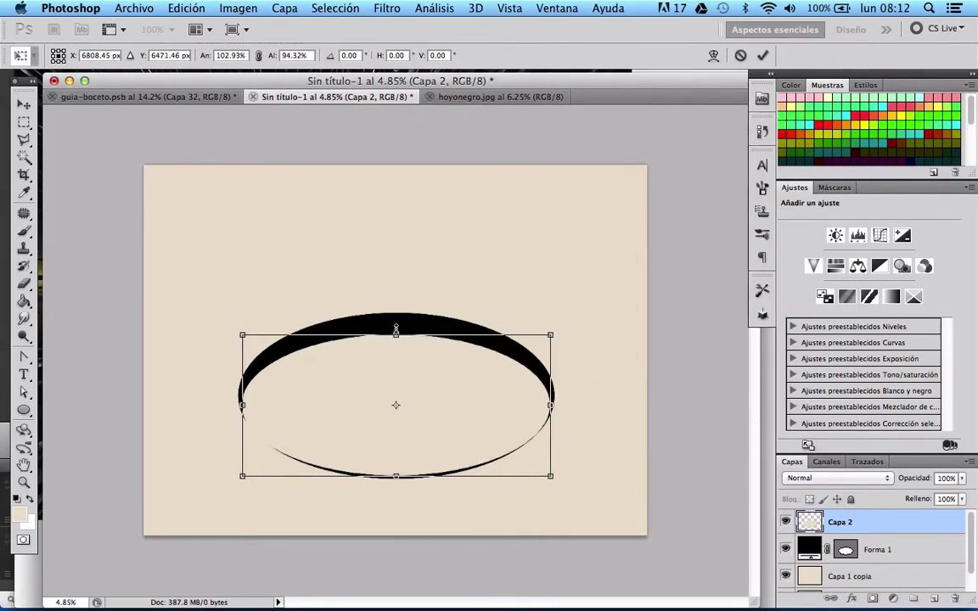
{"action": "left_click_drag", "start_coordinate": [395, 331], "coordinate": [396, 328]}
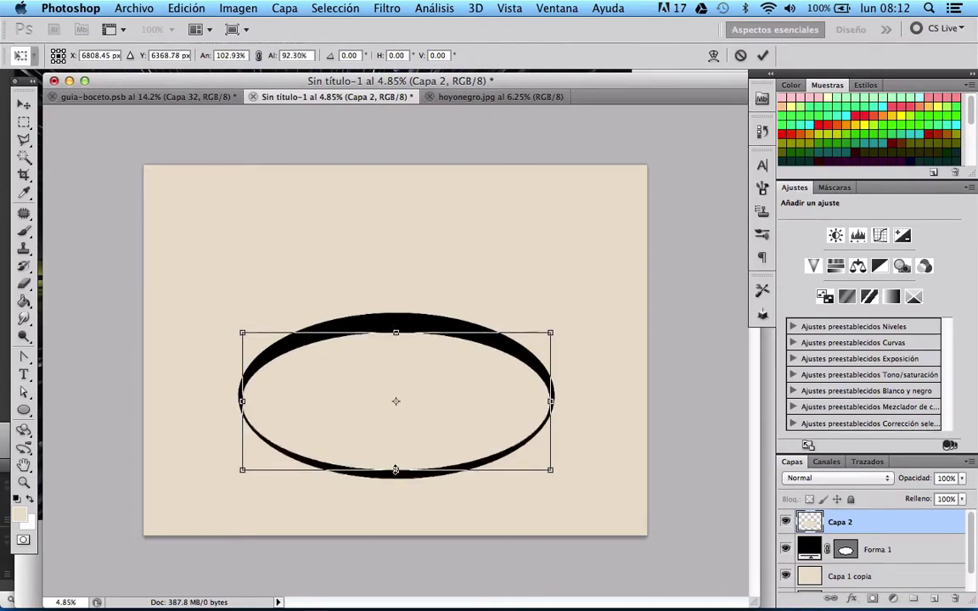
{"action": "left_click_drag", "start_coordinate": [394, 468], "coordinate": [396, 472]}
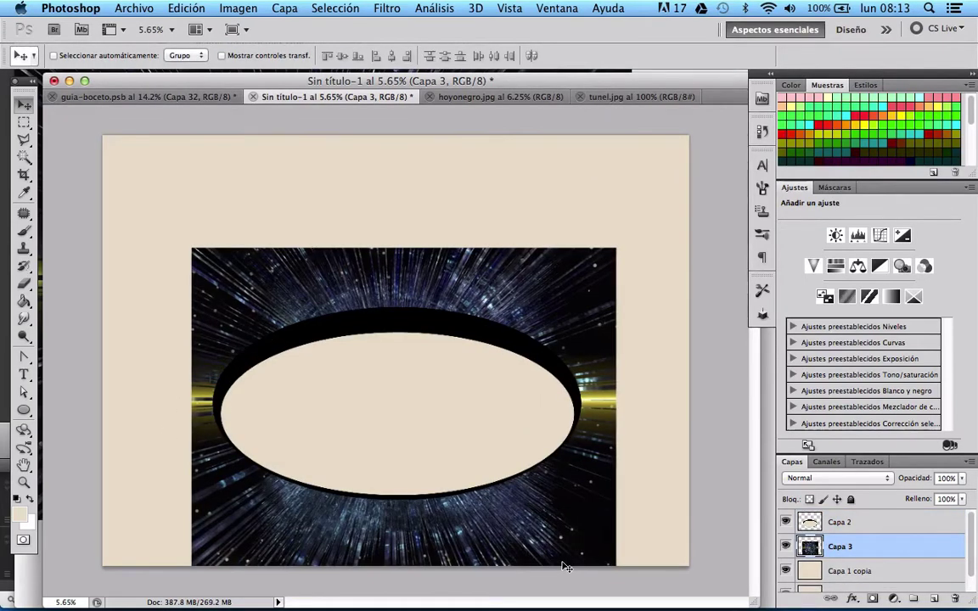
Nudge the starfield down, trim it to the ellipse, and transform the trimmed result.
{"action": "key", "text": "shift+Down"}
{"action": "key", "text": "shift+Down"}
{"action": "key", "text": "shift+Down"}
{"action": "key", "text": "shift+Down"}
{"action": "key", "text": "shift+Down"}
{"action": "key", "text": "shift+Down"}
{"action": "key", "text": "shift+Down"}
{"action": "key", "text": "shift+Down"}
{"action": "key", "text": "shift+Down"}
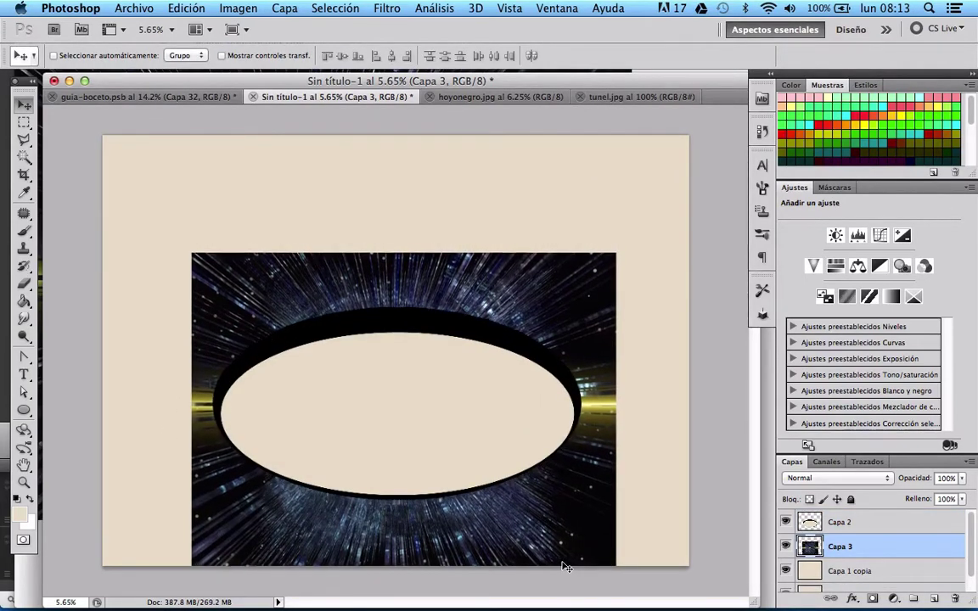
{"action": "key", "text": "shift+Down"}
{"action": "key", "text": "shift+Down"}
{"action": "key", "text": "shift+Down"}
{"action": "key", "text": "shift+Down"}
{"action": "key", "text": "shift+Down"}
{"action": "key", "text": "shift+Down"}
{"action": "key", "text": "shift+Down"}
{"action": "key", "text": "shift+Down"}
{"action": "key", "text": "shift+Down"}
{"action": "key", "text": "shift+Down"}
{"action": "key", "text": "shift+Down"}
{"action": "key", "text": "shift+Down"}
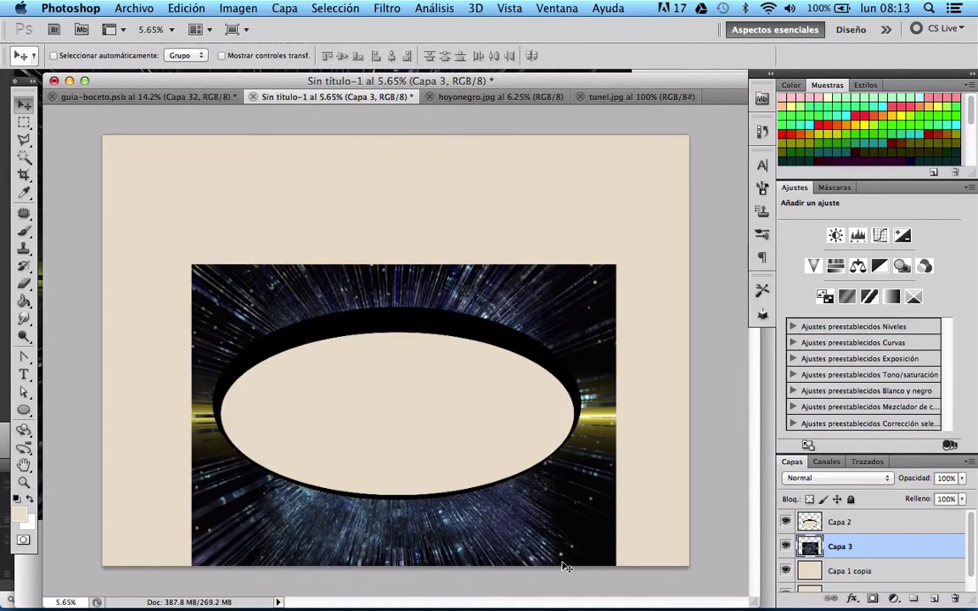
{"action": "left_click", "coordinate": [25, 158]}
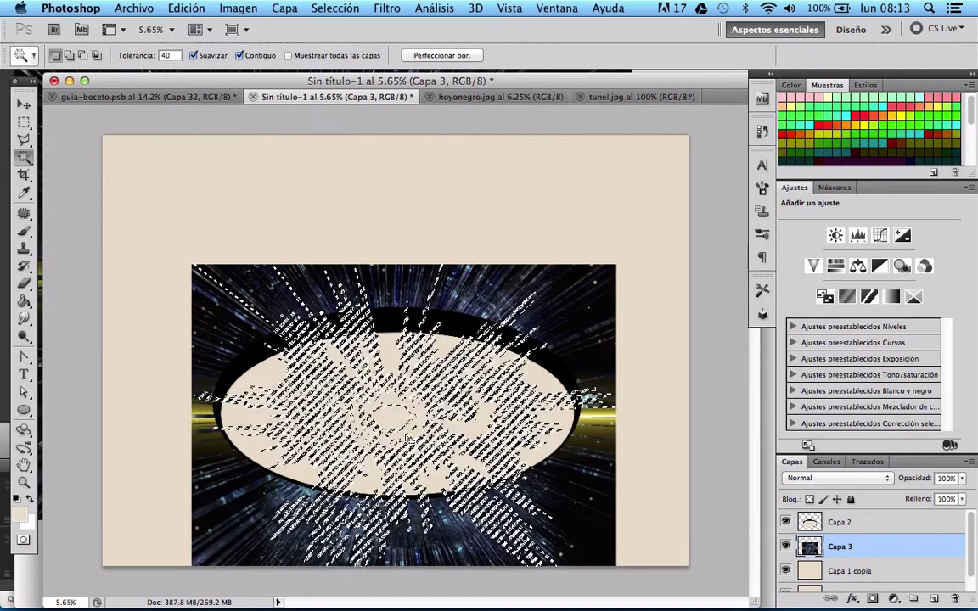
{"action": "key", "text": "super+d"}
{"action": "key", "text": "super+t"}
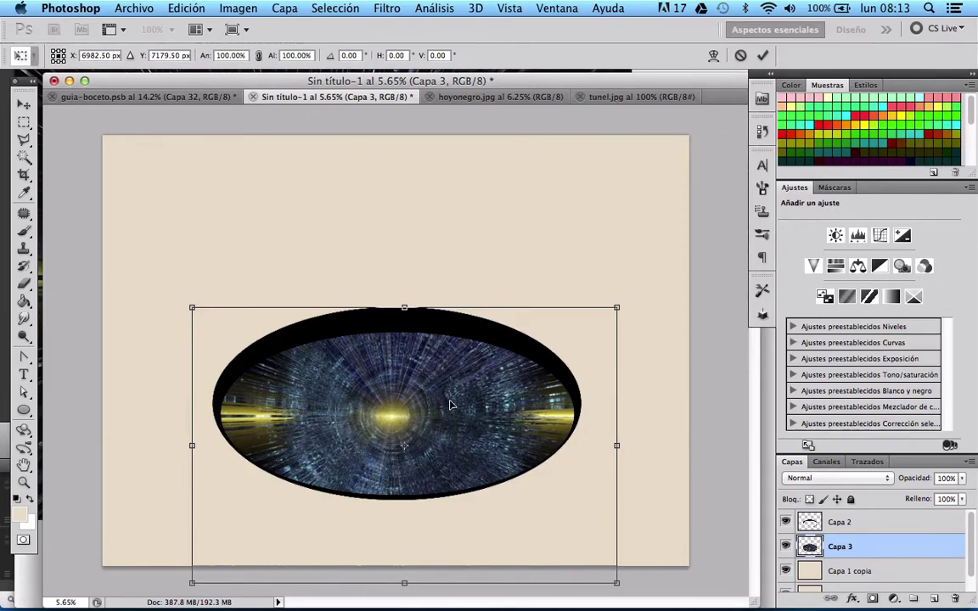
{"action": "key", "text": "Return"}
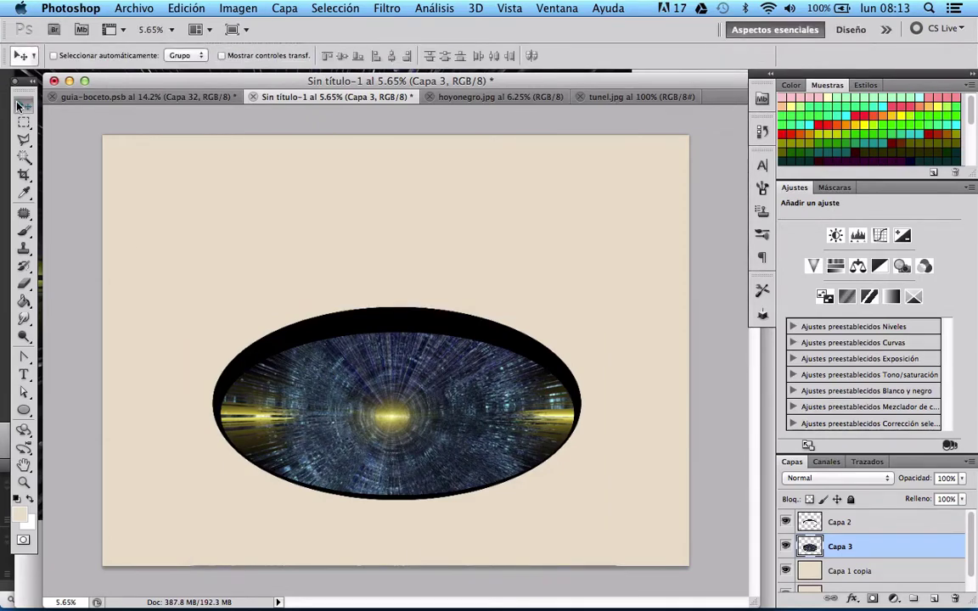
Crop the image to the full canvas edges.
{"action": "left_click", "coordinate": [24, 174]}
{"action": "left_click_drag", "start_coordinate": [95, 124], "coordinate": [690, 562]}
{"action": "key", "text": "Return"}
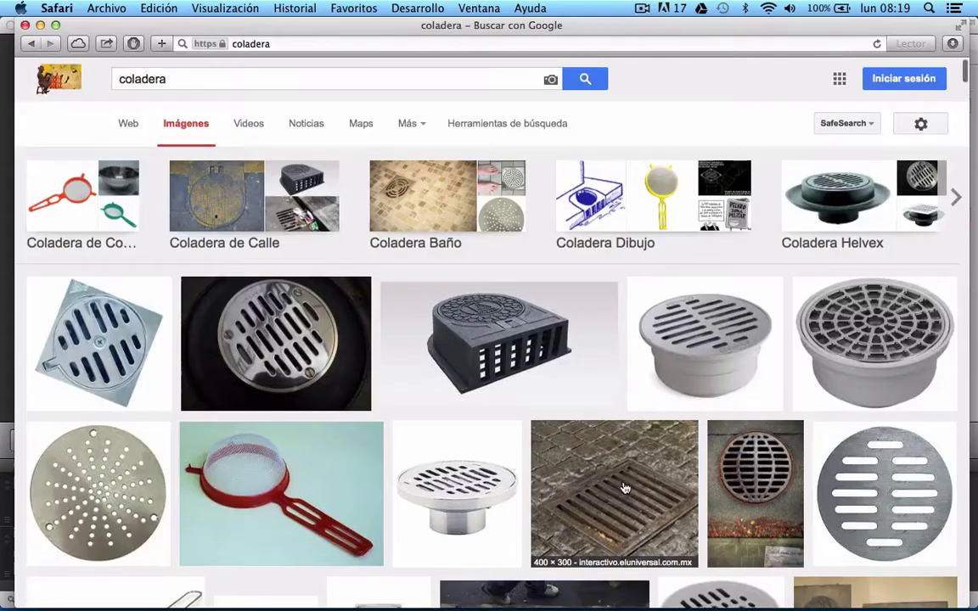
{"action": "scroll", "coordinate": [556, 335], "scroll_direction": "down", "scroll_amount": 5}
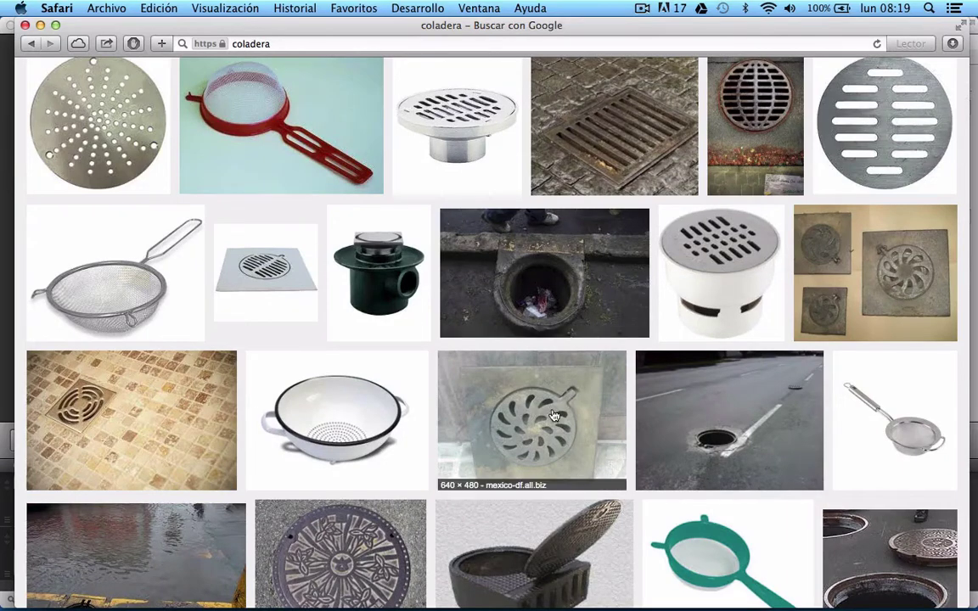
Preview the road manhole from the 'coladera' results and add a new empty layer.
{"action": "left_click", "coordinate": [708, 433]}
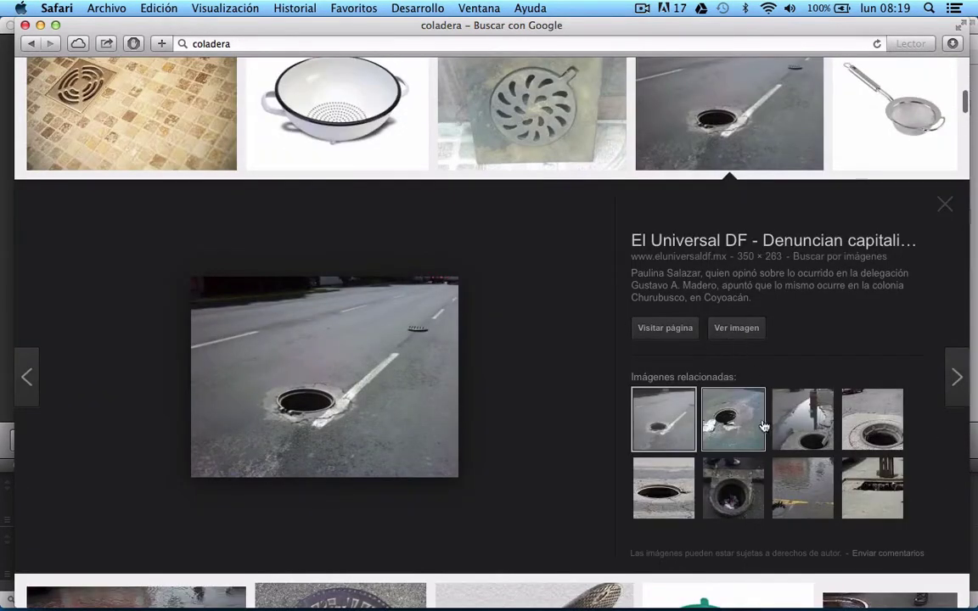
{"action": "scroll", "coordinate": [739, 383], "scroll_direction": "down", "scroll_amount": 2}
{"action": "scroll", "coordinate": [767, 435], "scroll_direction": "down", "scroll_amount": 5}
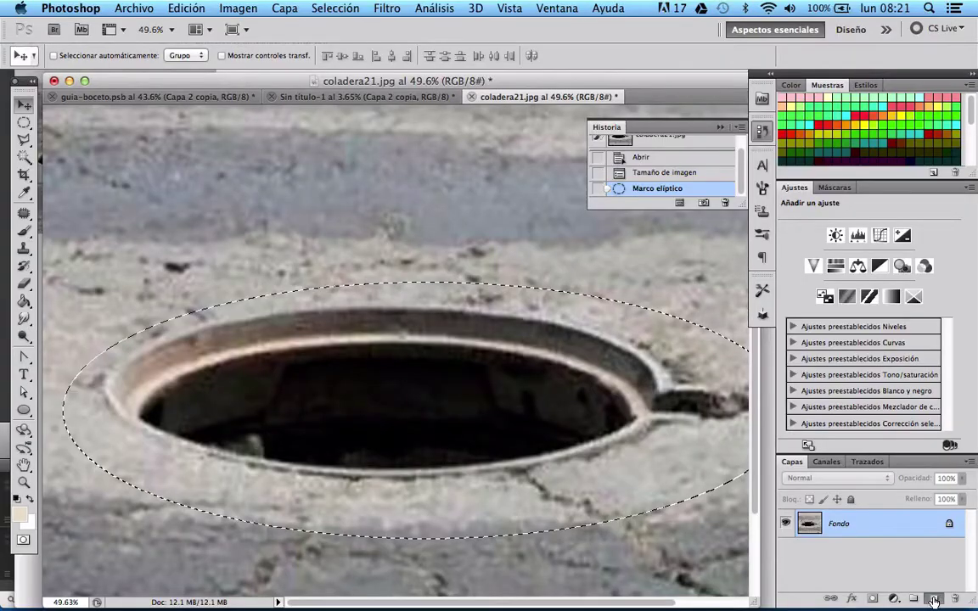
{"action": "key", "text": "super+shift+alt+n"}
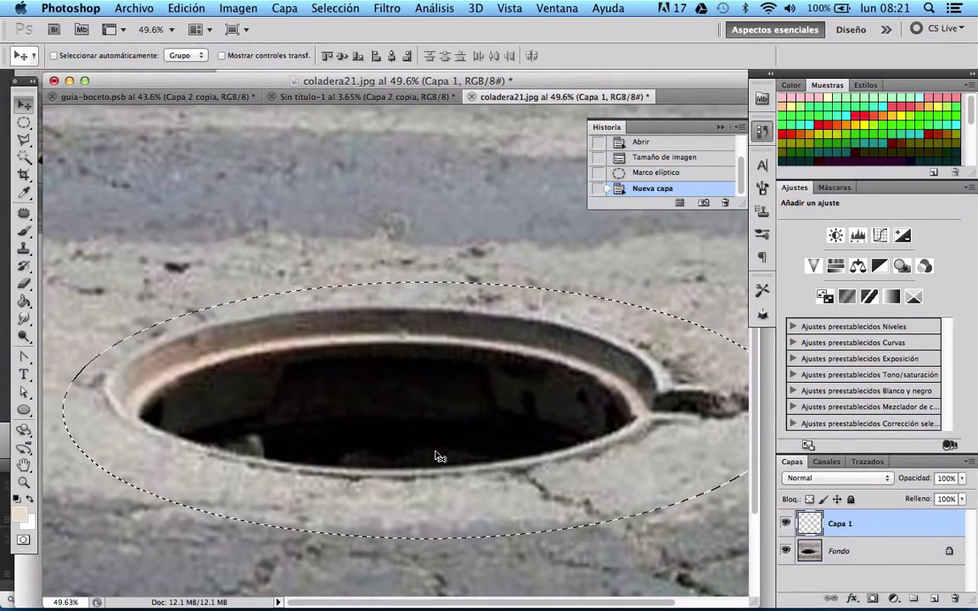
Dismiss the move errors, deselect, and draw an oval selection around the manhole.
{"action": "key", "text": "shift+F5"}
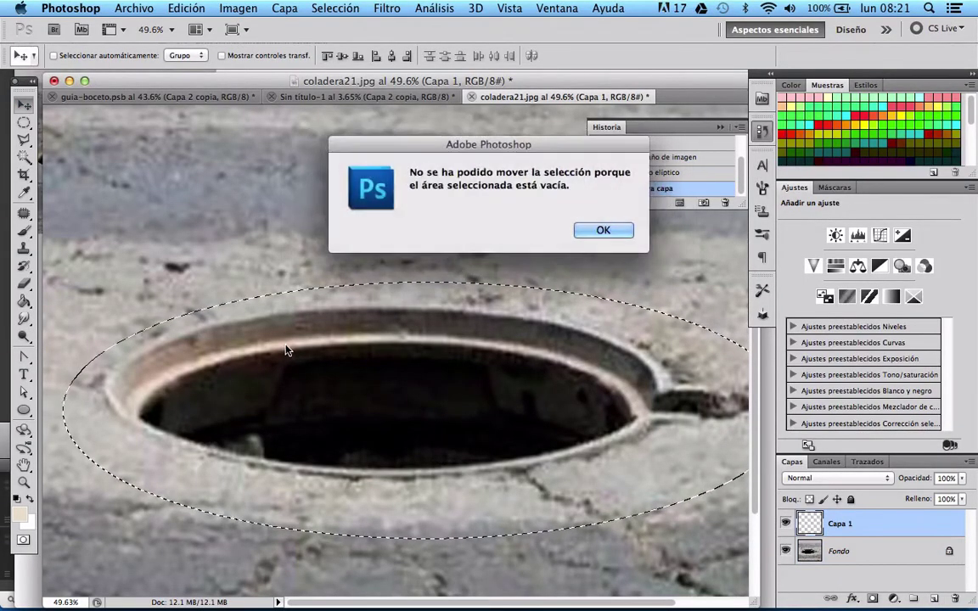
{"action": "left_click", "coordinate": [599, 226]}
{"action": "key", "text": "Down"}
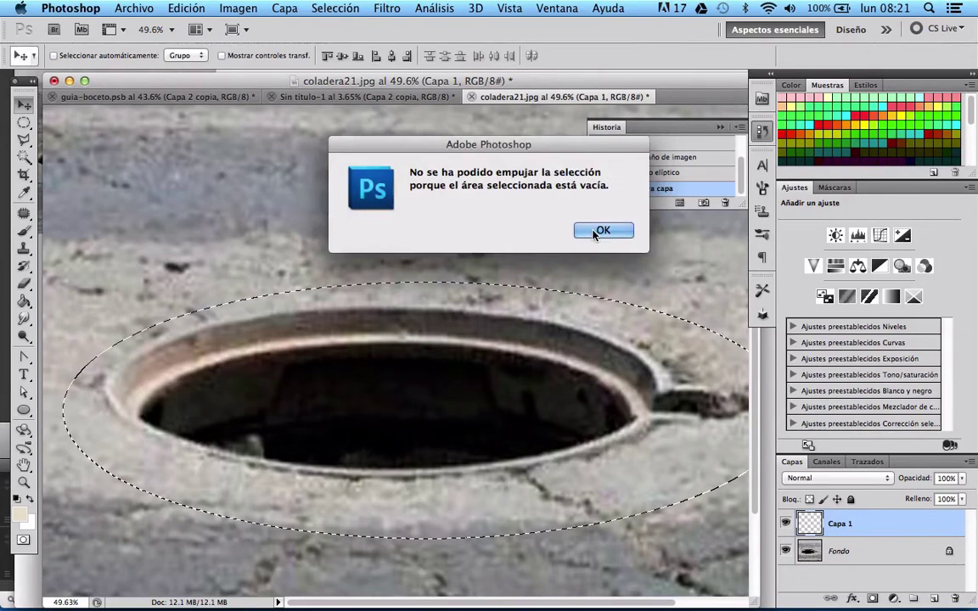
{"action": "left_click", "coordinate": [585, 257]}
{"action": "key", "text": "super+d"}
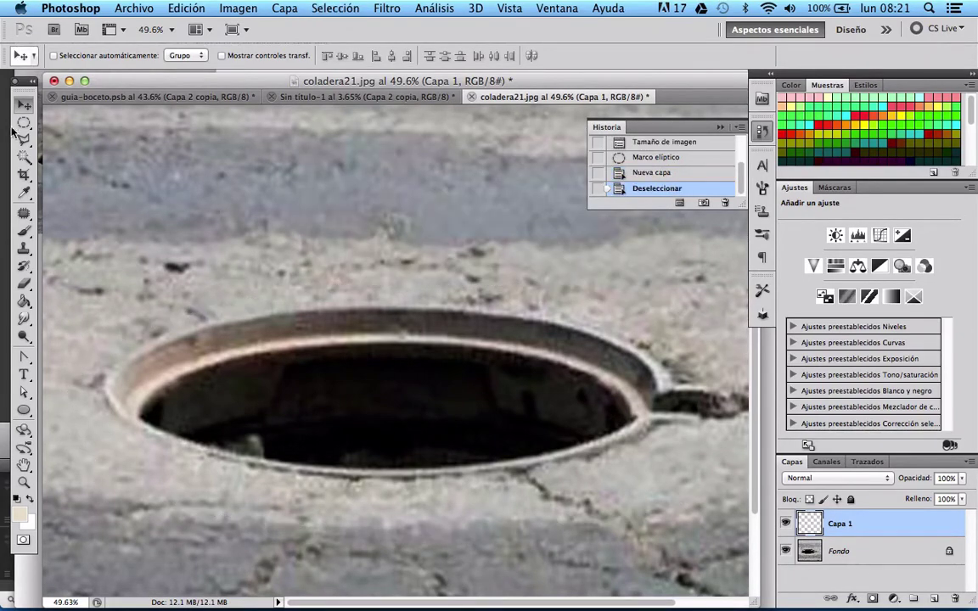
{"action": "left_click", "coordinate": [18, 125]}
{"action": "scroll", "coordinate": [113, 367], "scroll_direction": "down", "scroll_amount": 2}
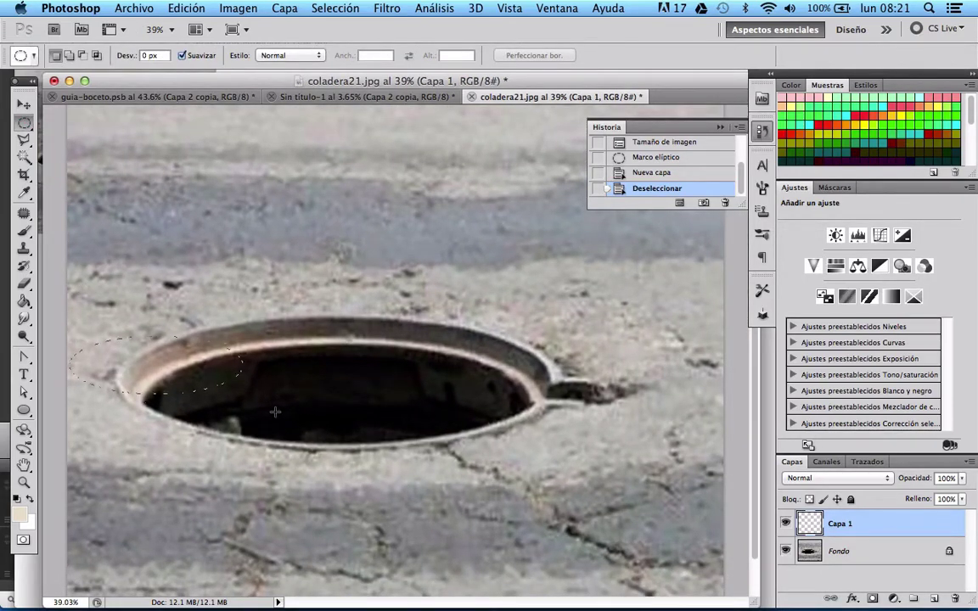
{"action": "left_click_drag", "start_coordinate": [173, 389], "coordinate": [170, 386]}
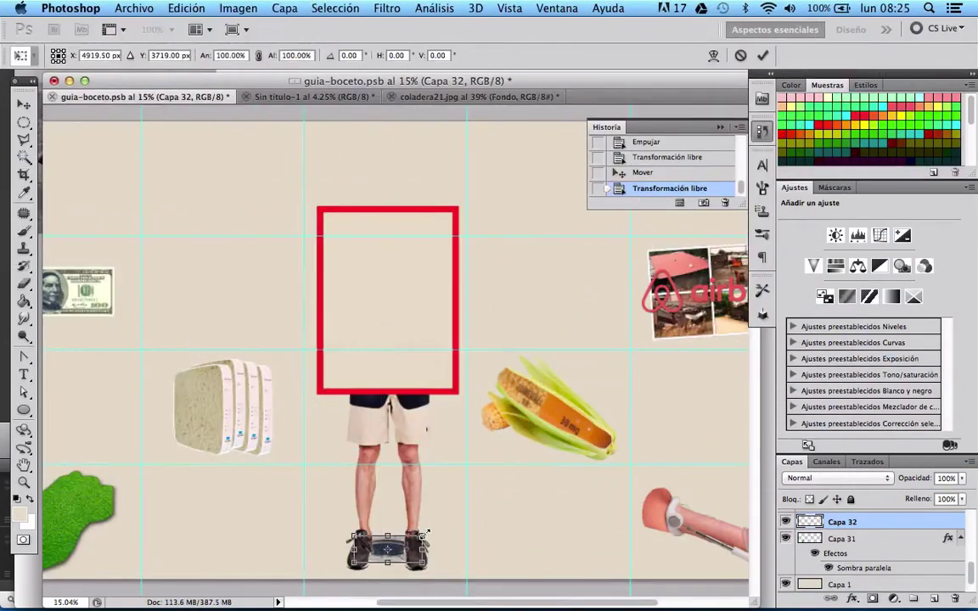
Shrink the manhole to about two-thirds size and centre it between the shoes.
{"action": "left_click_drag", "start_coordinate": [423, 533], "coordinate": [396, 544]}
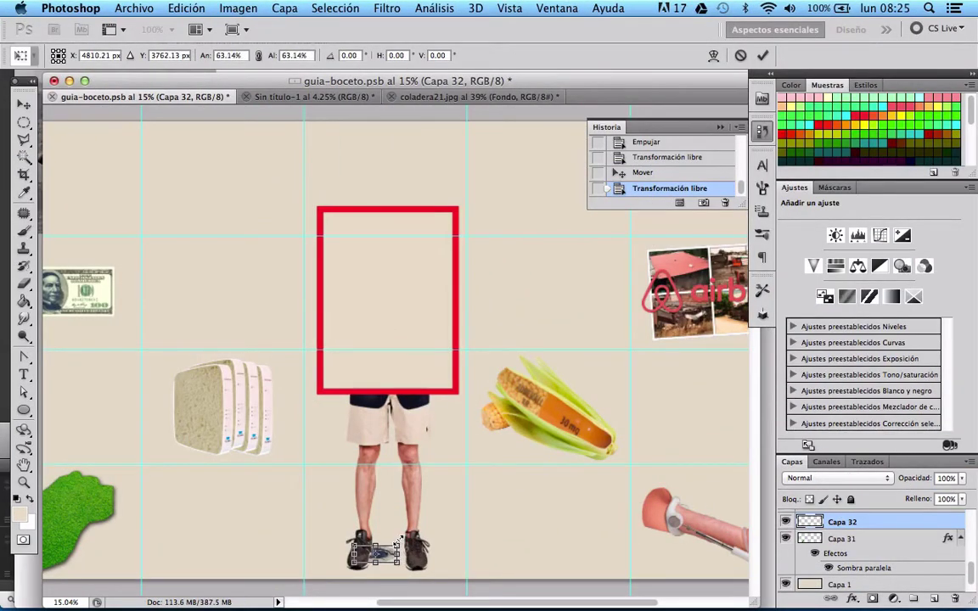
{"action": "left_click", "coordinate": [23, 104]}
{"action": "left_click", "coordinate": [618, 230]}
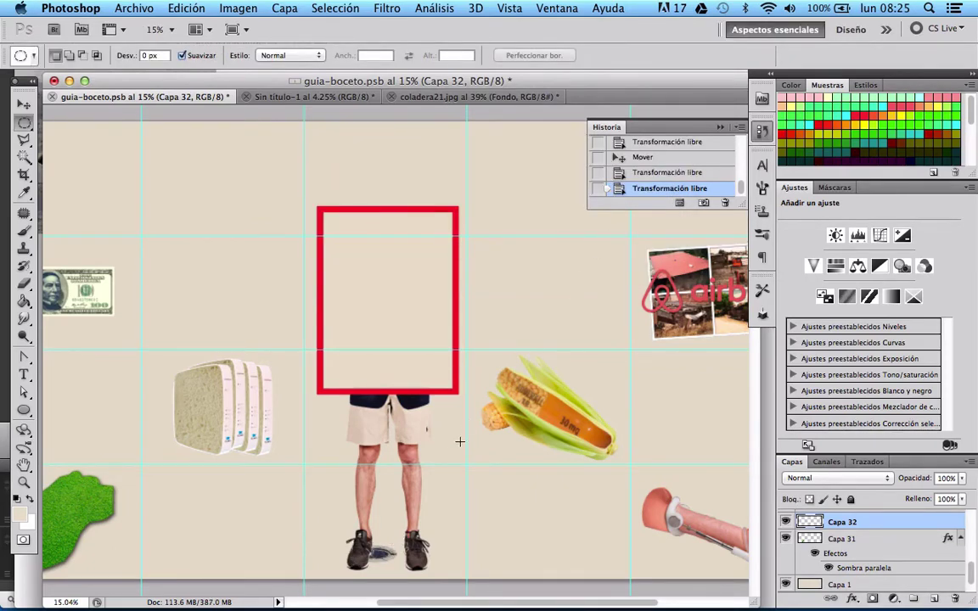
{"action": "left_click", "coordinate": [19, 106]}
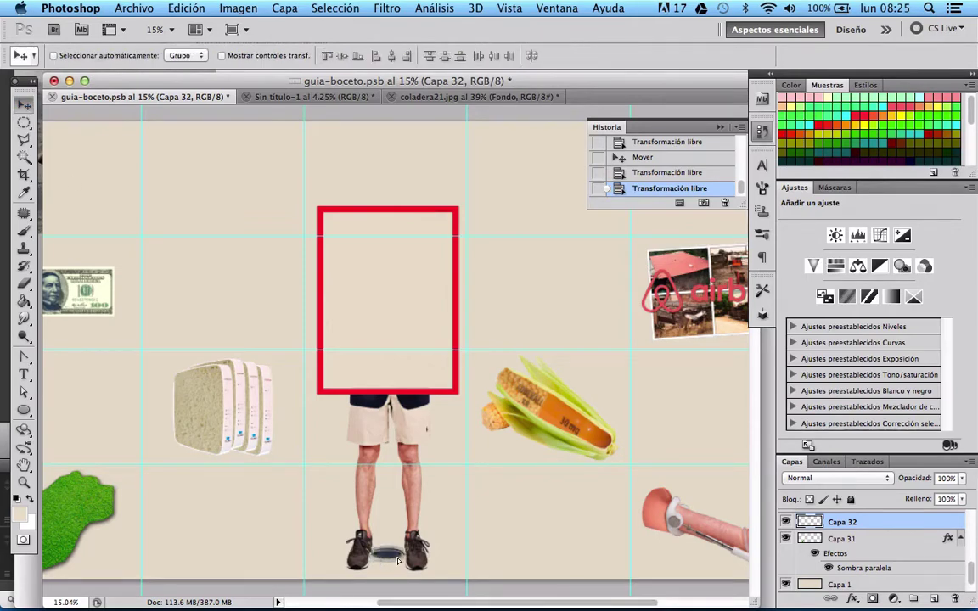
{"action": "left_click_drag", "start_coordinate": [398, 560], "coordinate": [402, 562]}
{"action": "scroll", "coordinate": [435, 588], "scroll_direction": "up", "scroll_amount": 5}
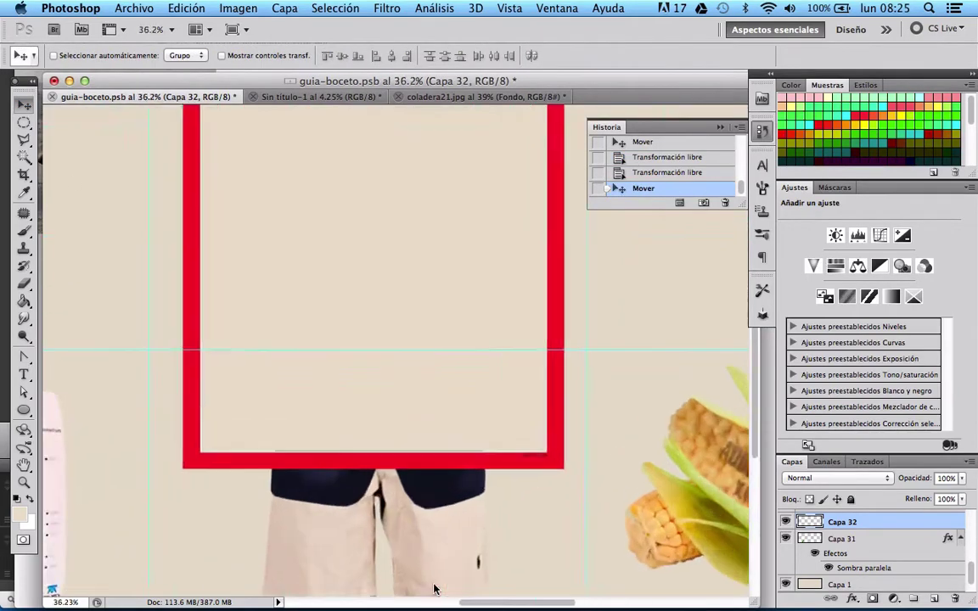
{"action": "scroll", "coordinate": [435, 588], "scroll_direction": "up", "scroll_amount": 3}
{"action": "scroll", "coordinate": [434, 588], "scroll_direction": "up", "scroll_amount": 1}
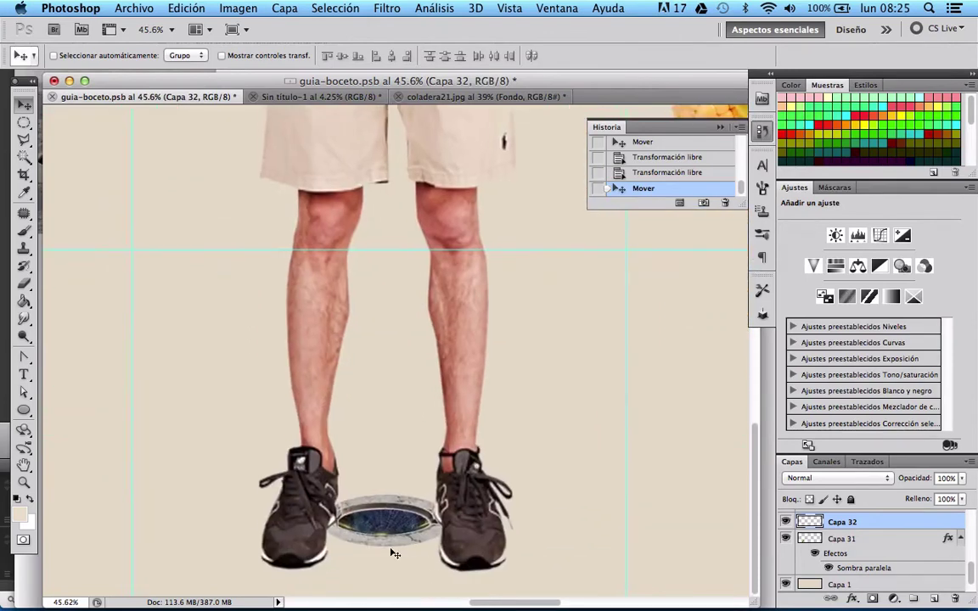
{"action": "mouse_move", "coordinate": [383, 550]}
{"action": "left_mouse_down"}
{"action": "mouse_move", "coordinate": [380, 426]}
{"action": "mouse_move", "coordinate": [552, 387]}
{"action": "mouse_move", "coordinate": [545, 405]}
{"action": "mouse_move", "coordinate": [500, 389]}
{"action": "mouse_move", "coordinate": [384, 441]}
{"action": "mouse_move", "coordinate": [342, 496]}
{"action": "mouse_move", "coordinate": [349, 547]}
{"action": "mouse_move", "coordinate": [383, 558]}
{"action": "left_mouse_up"}
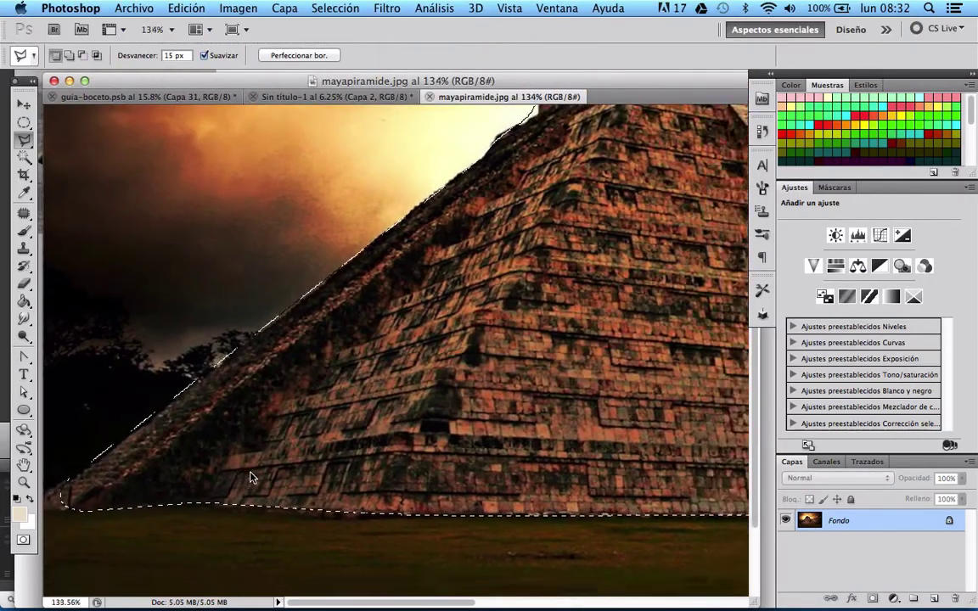
Unlock the background as Capa 0 and delete the sky around the pyramid.
{"action": "scroll", "coordinate": [251, 478], "scroll_direction": "down", "scroll_amount": 3}
{"action": "scroll", "coordinate": [250, 478], "scroll_direction": "down", "scroll_amount": 2}
{"action": "scroll", "coordinate": [251, 478], "scroll_direction": "down", "scroll_amount": 2}
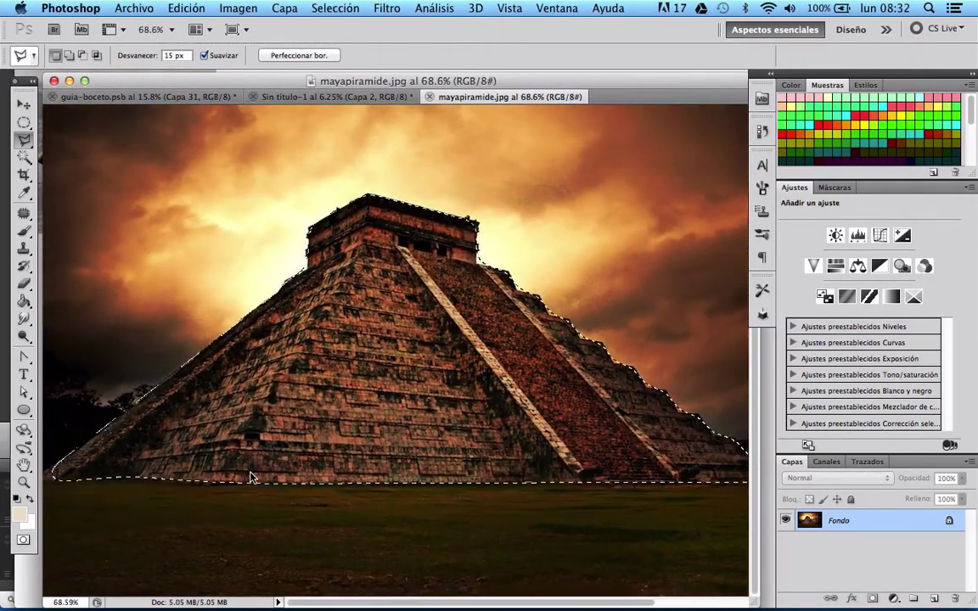
{"action": "scroll", "coordinate": [251, 478], "scroll_direction": "down", "scroll_amount": 1}
{"action": "scroll", "coordinate": [251, 478], "scroll_direction": "down", "scroll_amount": 1}
{"action": "scroll", "coordinate": [250, 478], "scroll_direction": "down", "scroll_amount": 2}
{"action": "scroll", "coordinate": [251, 478], "scroll_direction": "down", "scroll_amount": 1}
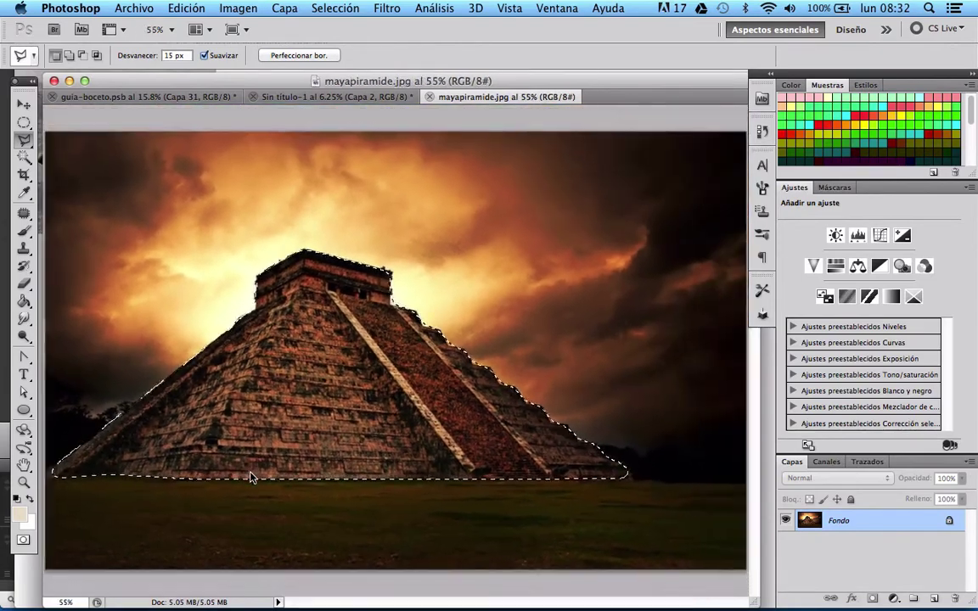
{"action": "scroll", "coordinate": [251, 478], "scroll_direction": "down", "scroll_amount": 1}
{"action": "double_click", "coordinate": [948, 519]}
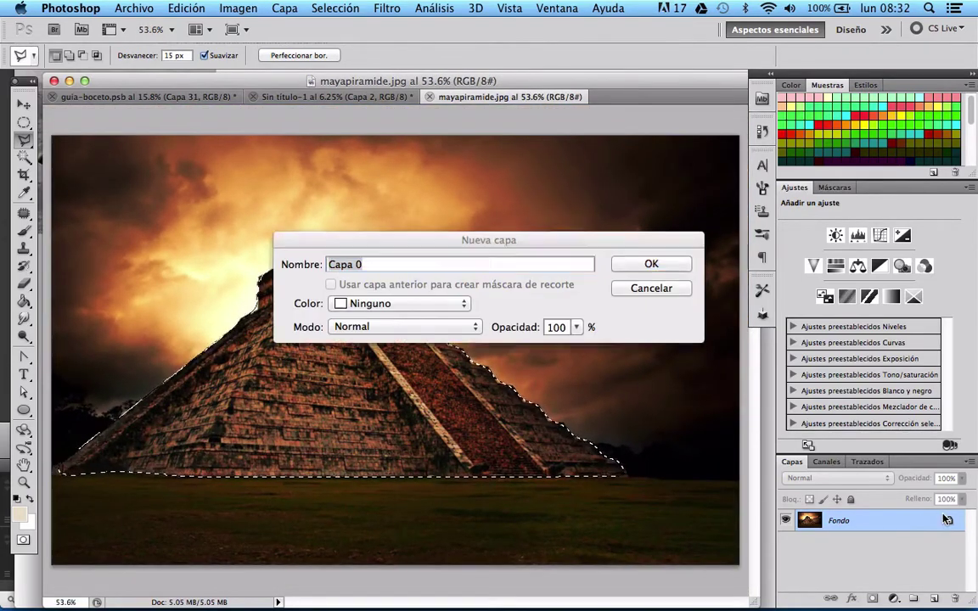
{"action": "left_click", "coordinate": [628, 265]}
{"action": "left_click", "coordinate": [239, 8]}
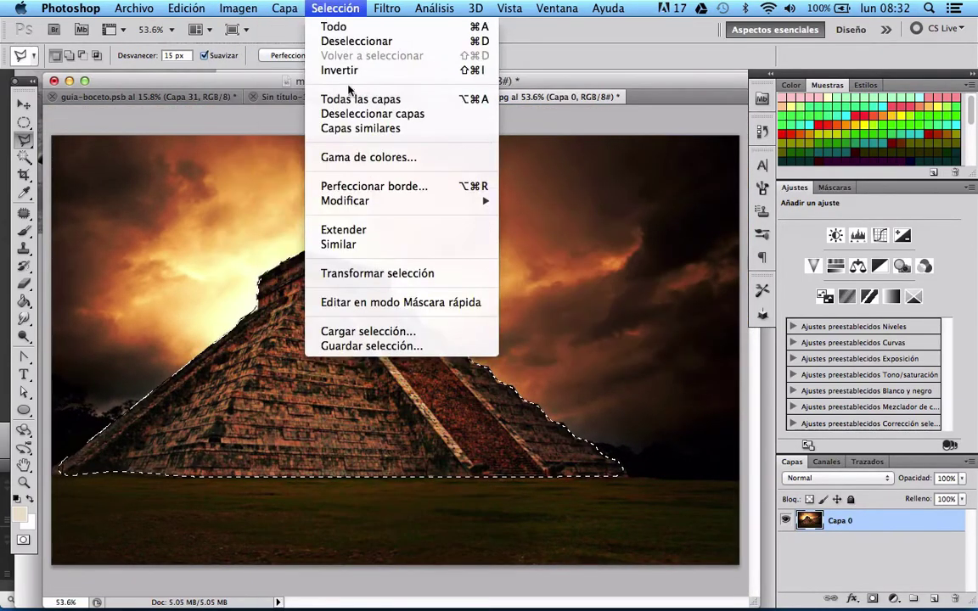
{"action": "left_click", "coordinate": [341, 70]}
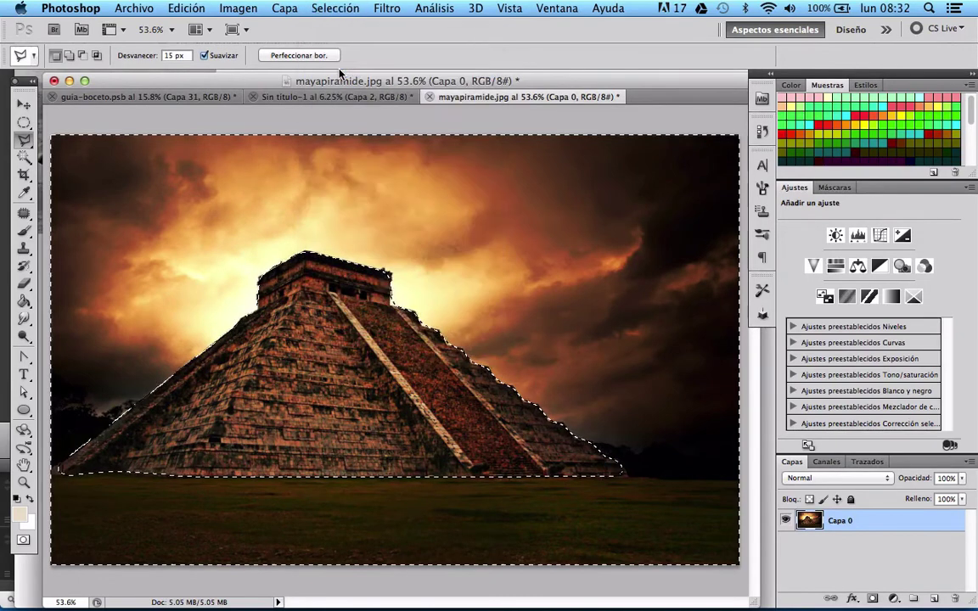
{"action": "left_click", "coordinate": [228, 7]}
{"action": "mouse_move", "coordinate": [186, 7]}
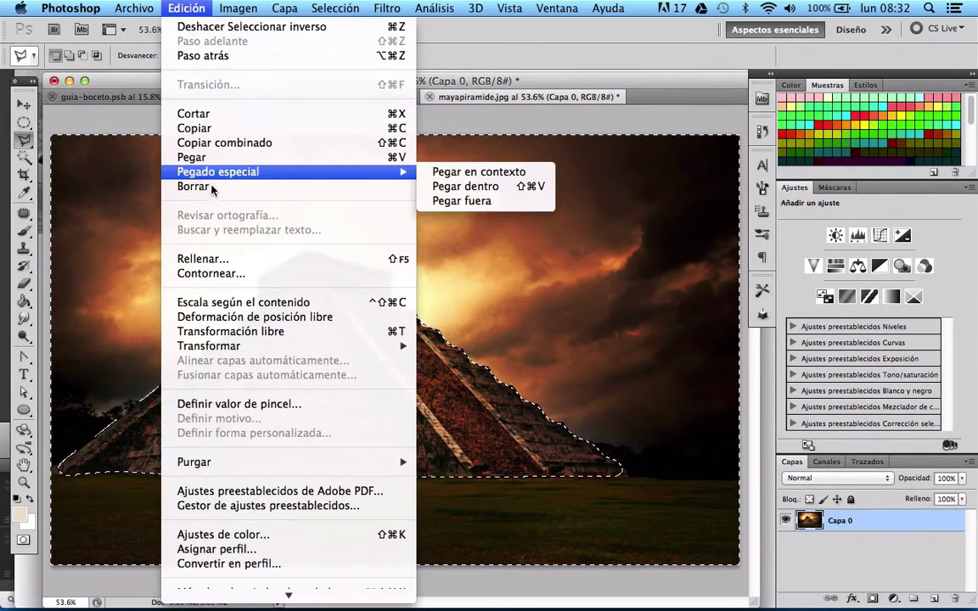
{"action": "left_click", "coordinate": [212, 194]}
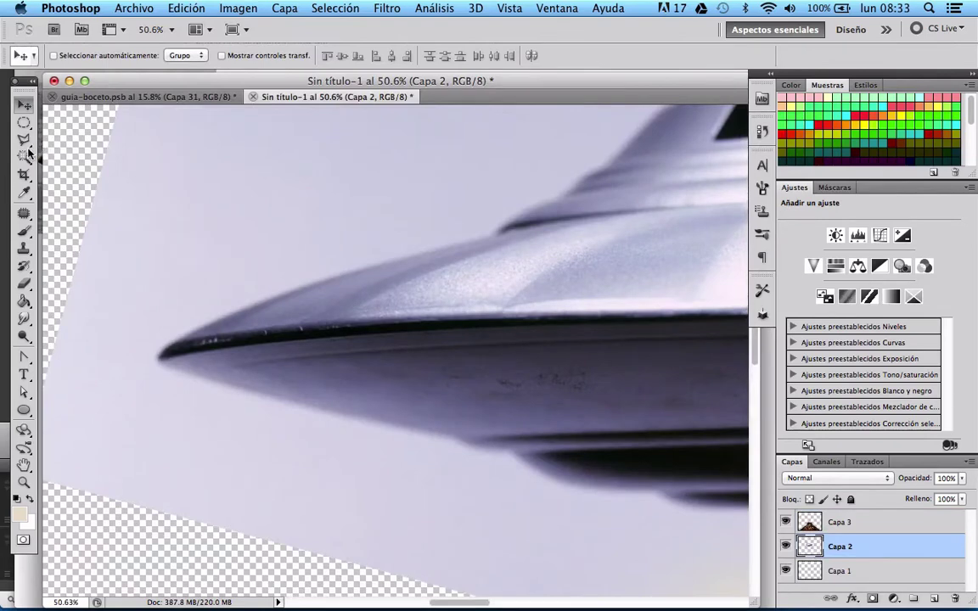
Outline the flying saucer with the Polygonal Lasso.
{"action": "left_click", "coordinate": [23, 139]}
{"action": "left_click", "coordinate": [161, 354]}
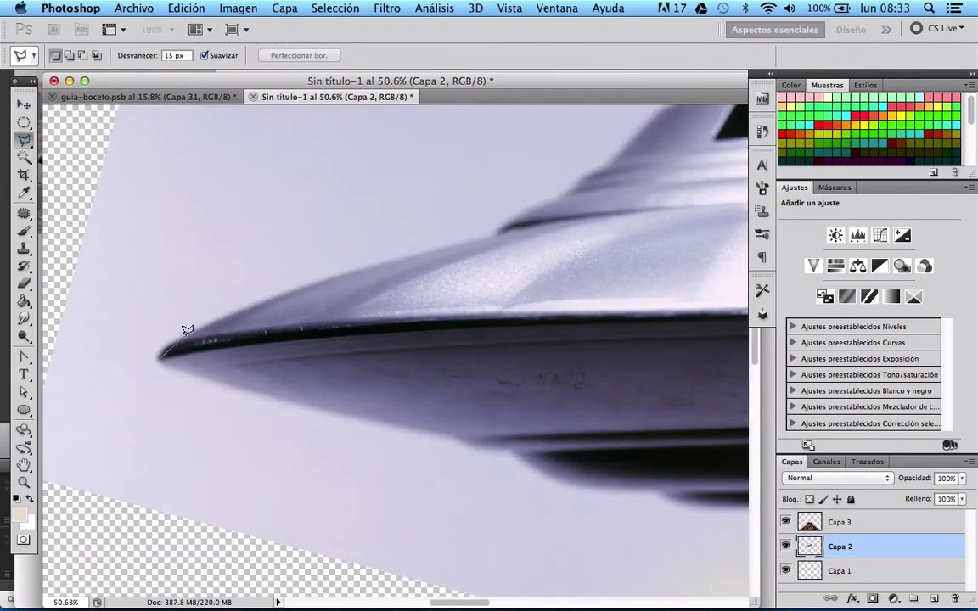
{"action": "left_click", "coordinate": [497, 231]}
{"action": "left_click", "coordinate": [530, 208]}
{"action": "left_click", "coordinate": [563, 192]}
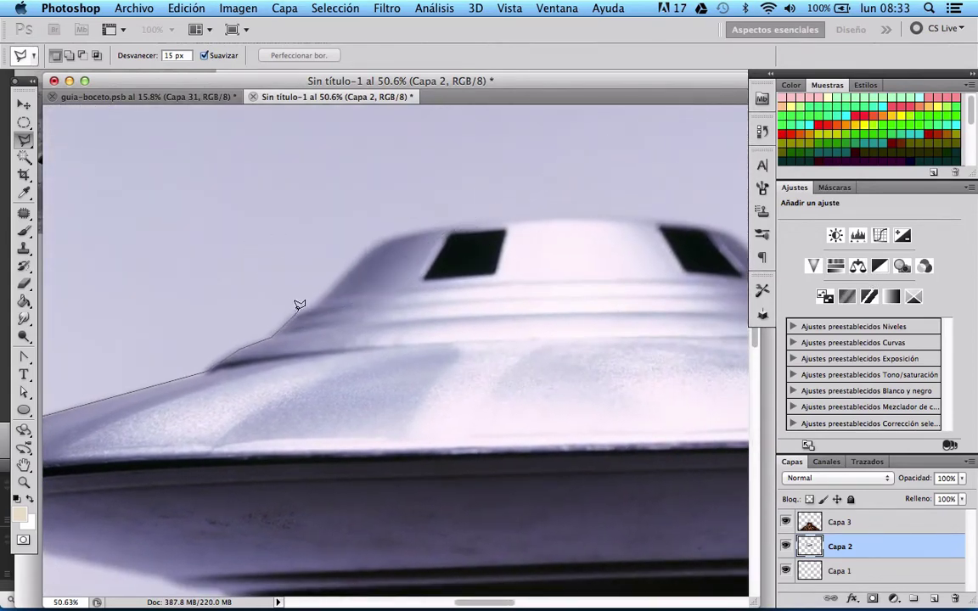
{"action": "left_click", "coordinate": [319, 306]}
{"action": "left_click", "coordinate": [376, 242]}
{"action": "left_click", "coordinate": [427, 228]}
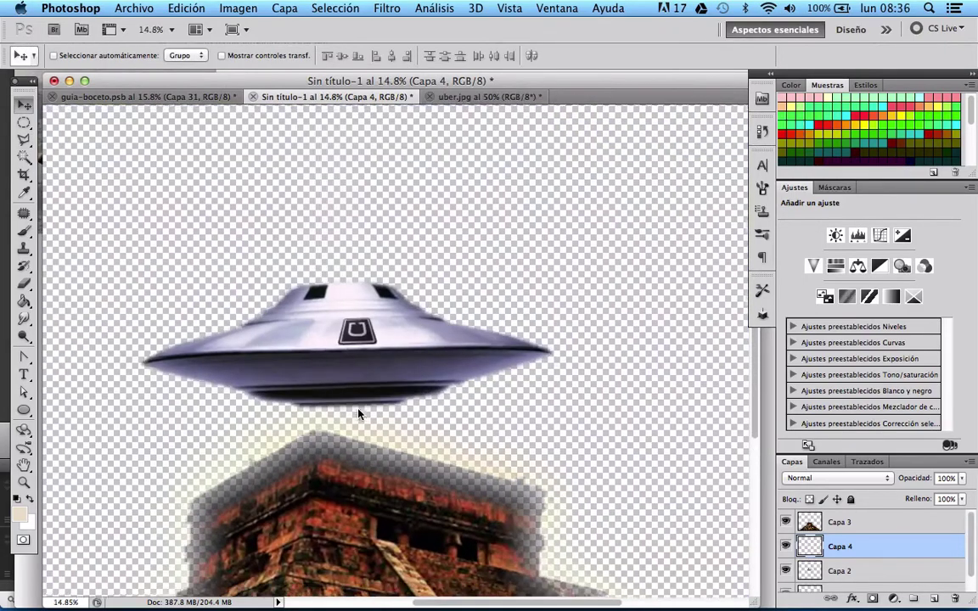
Select layers Capa 3 through Capa 1 and merge them into one.
{"action": "scroll", "coordinate": [358, 413], "scroll_direction": "down", "scroll_amount": 5}
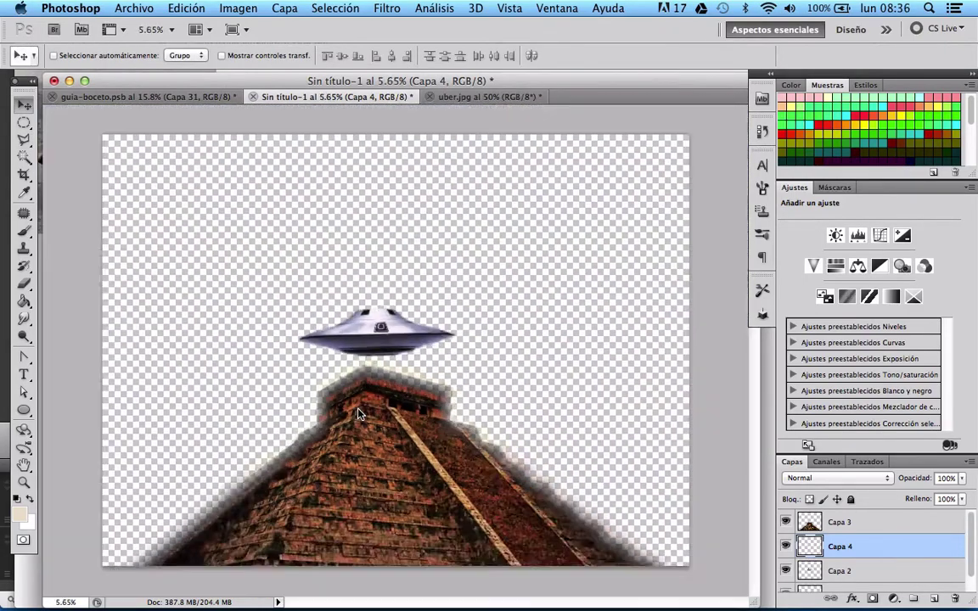
{"action": "scroll", "coordinate": [358, 414], "scroll_direction": "down", "scroll_amount": 2}
{"action": "scroll", "coordinate": [358, 413], "scroll_direction": "up", "scroll_amount": 3}
{"action": "scroll", "coordinate": [358, 414], "scroll_direction": "up", "scroll_amount": 2}
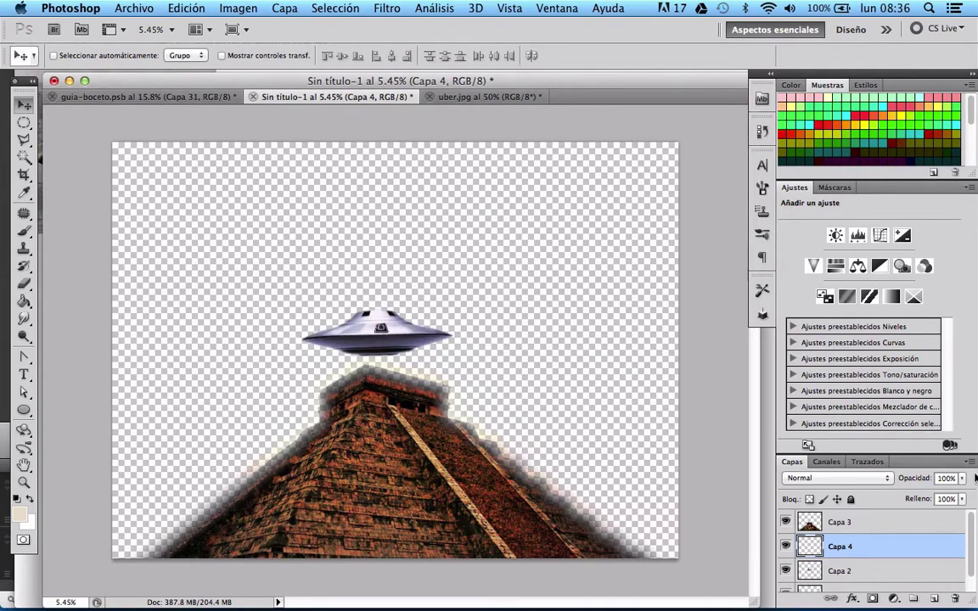
{"action": "left_click", "coordinate": [887, 527]}
{"action": "scroll", "coordinate": [874, 552], "scroll_direction": "down", "scroll_amount": 1}
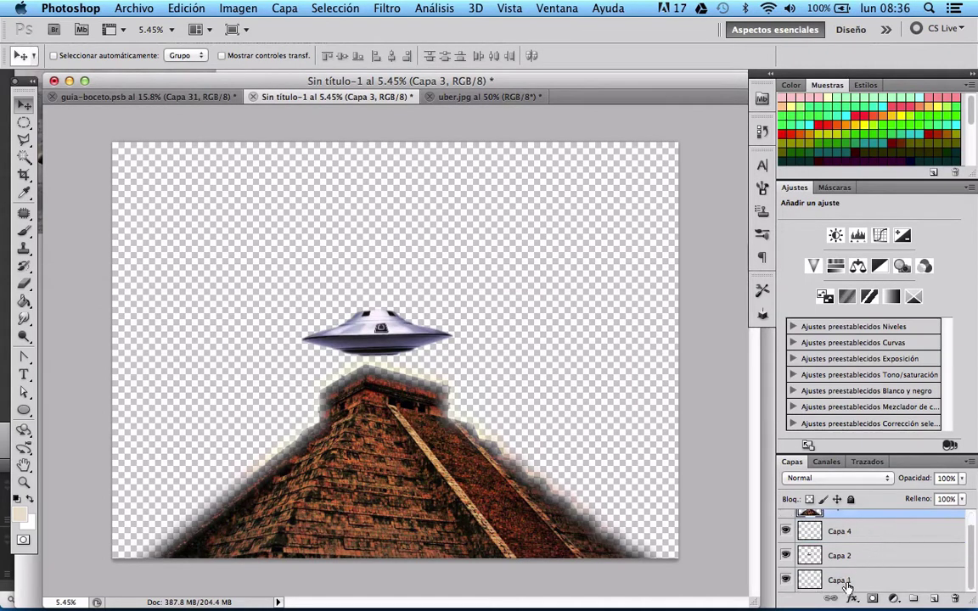
{"action": "left_click", "coordinate": [845, 580], "text": "shift"}
{"action": "right_click", "coordinate": [847, 580]}
{"action": "left_click", "coordinate": [775, 567]}
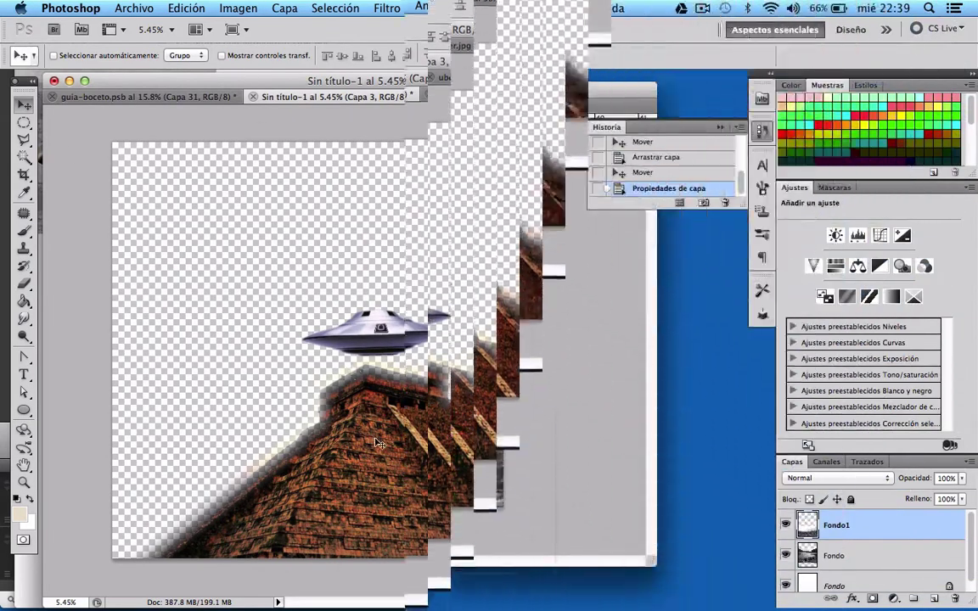
Raise the lava rocks, then shift the Fondo lake photo so its horizon meets them.
{"action": "left_click_drag", "start_coordinate": [383, 380], "coordinate": [386, 278]}
{"action": "left_click_drag", "start_coordinate": [386, 329], "coordinate": [393, 319]}
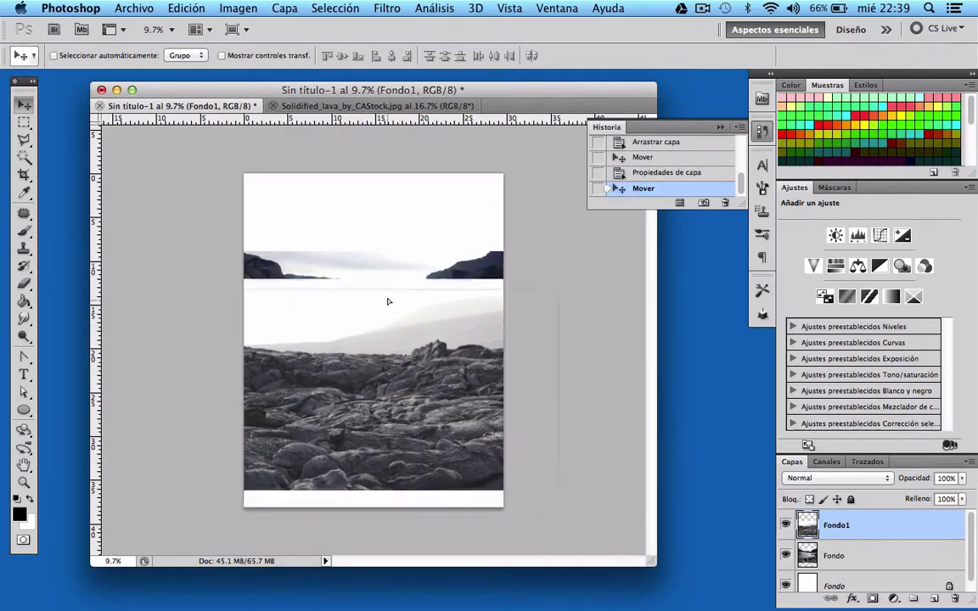
{"action": "left_click", "coordinate": [916, 563]}
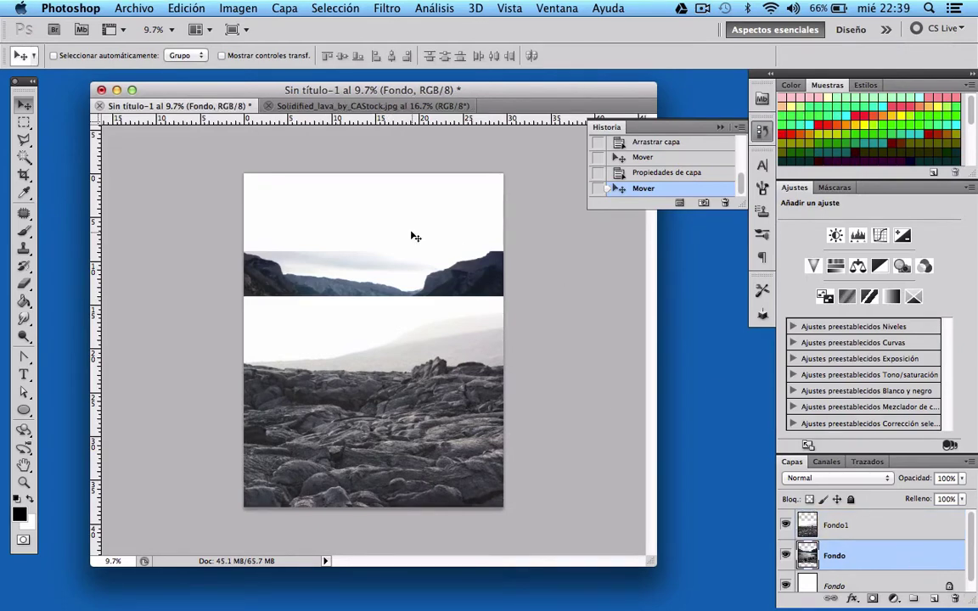
{"action": "left_click_drag", "start_coordinate": [394, 264], "coordinate": [399, 187]}
{"action": "left_click_drag", "start_coordinate": [431, 262], "coordinate": [431, 289]}
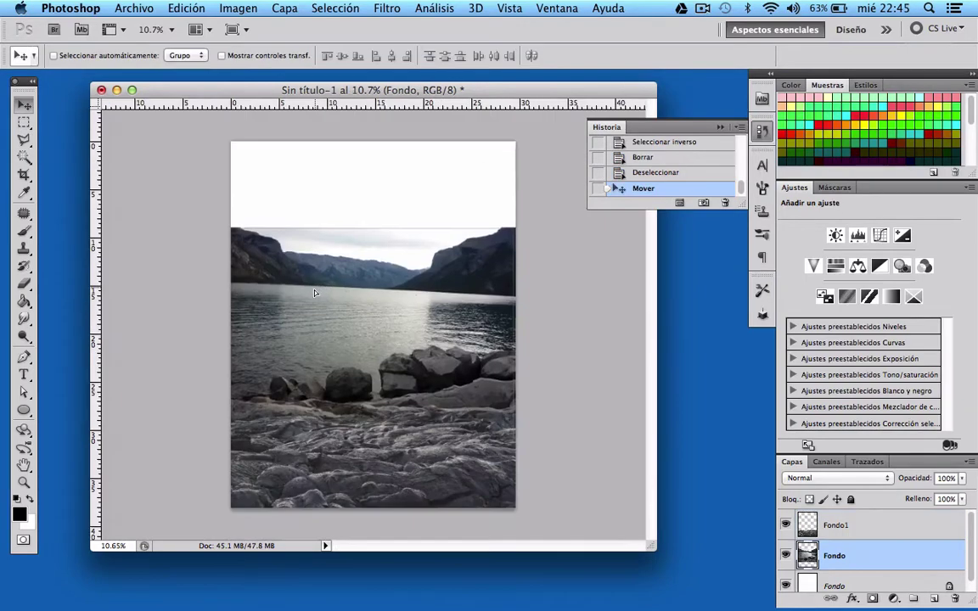
{"action": "left_click_drag", "start_coordinate": [314, 293], "coordinate": [314, 289]}
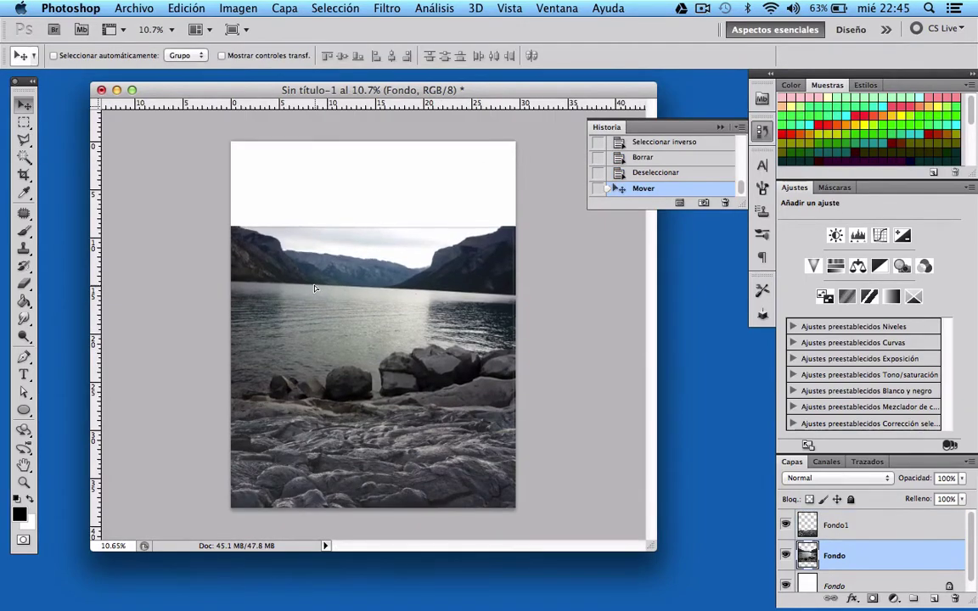
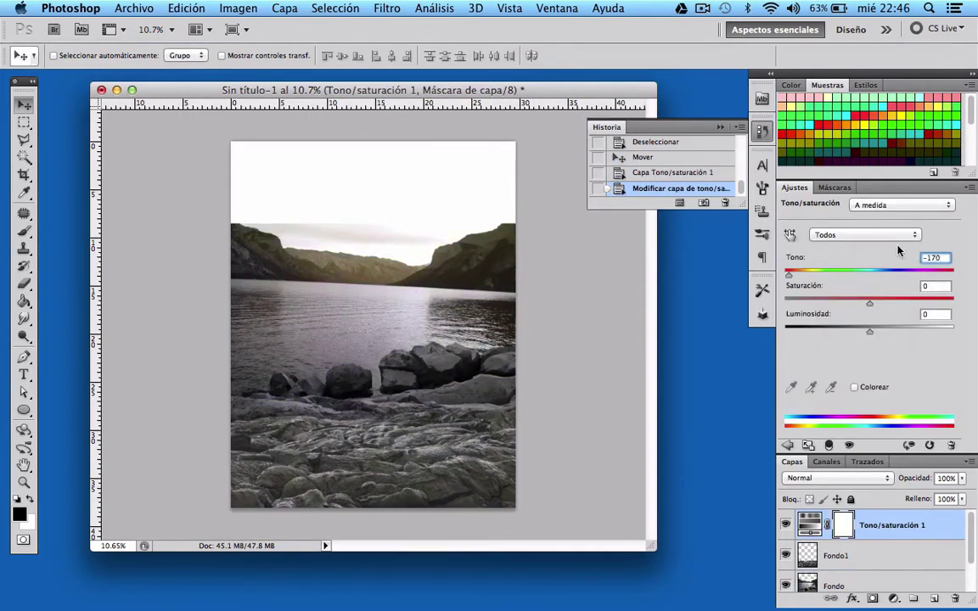
Set the Tono/saturación layer's Saturación to -45, turning the lake photo nearly grey.
{"action": "left_click", "coordinate": [937, 286]}
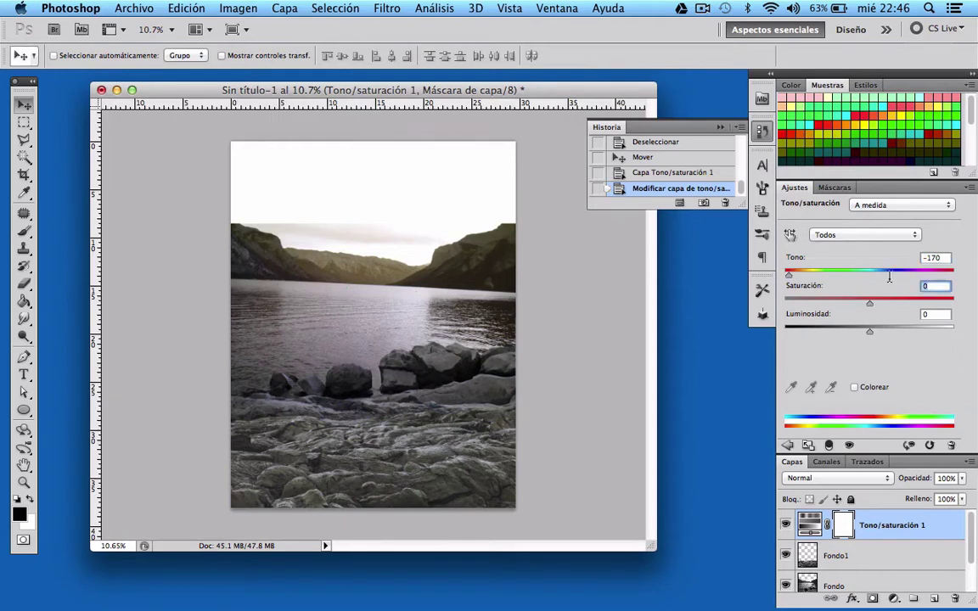
{"action": "type", "text": "-45"}
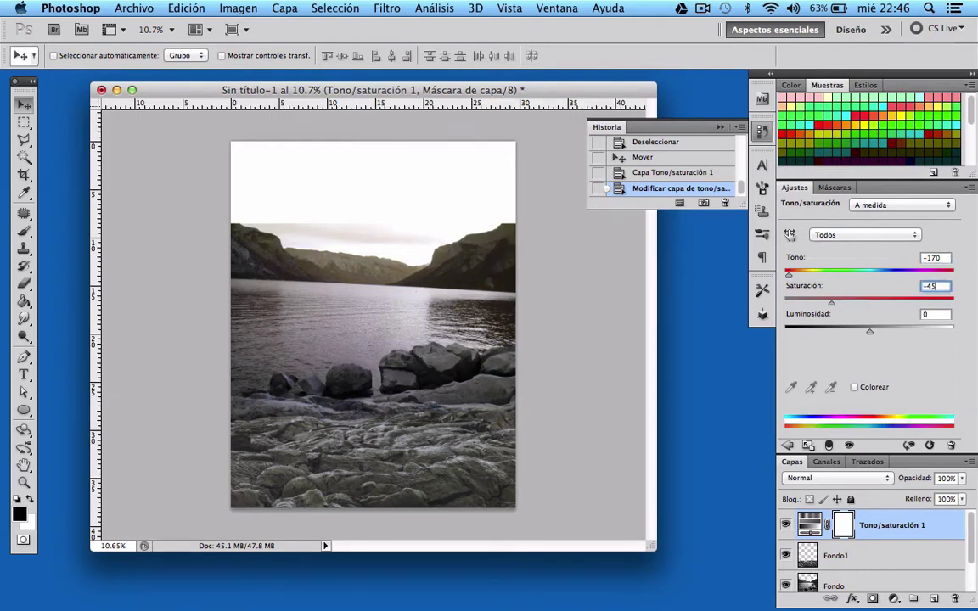
{"action": "key", "text": "Return"}
{"action": "left_click", "coordinate": [944, 315]}
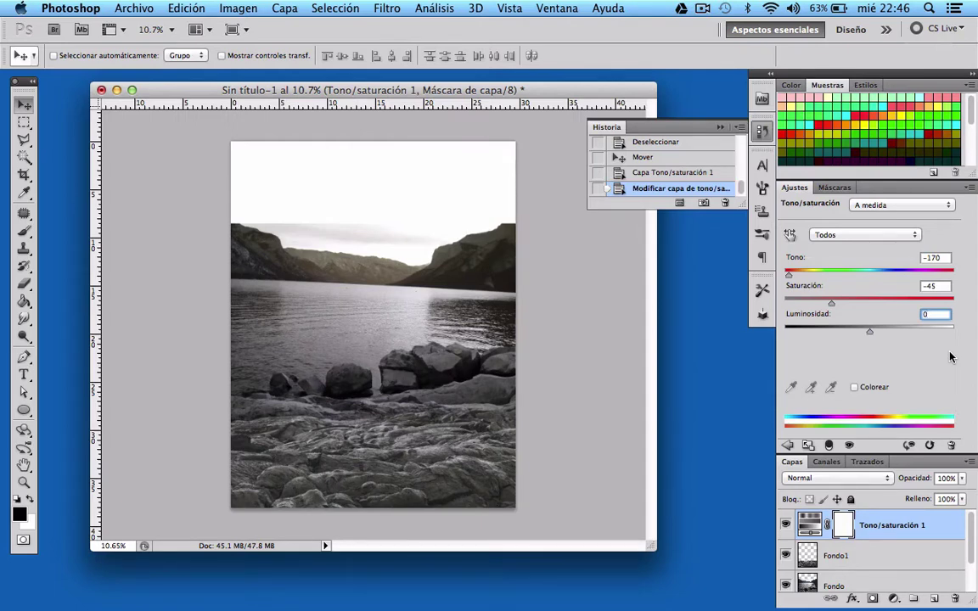
{"action": "left_click", "coordinate": [894, 599]}
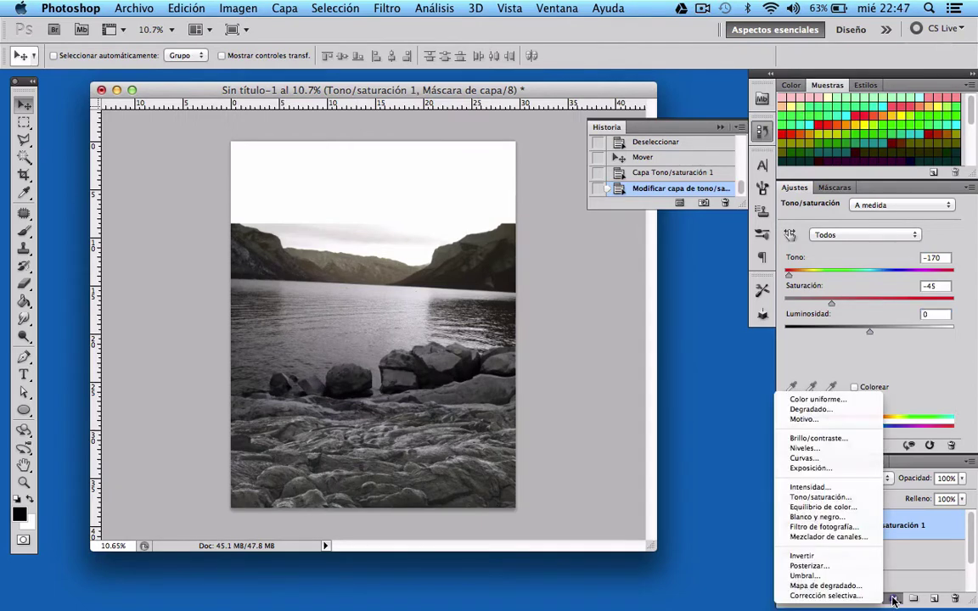
Add a Brillo/contraste adjustment layer with Brillo 10 and Contraste 0.
{"action": "left_click", "coordinate": [836, 440]}
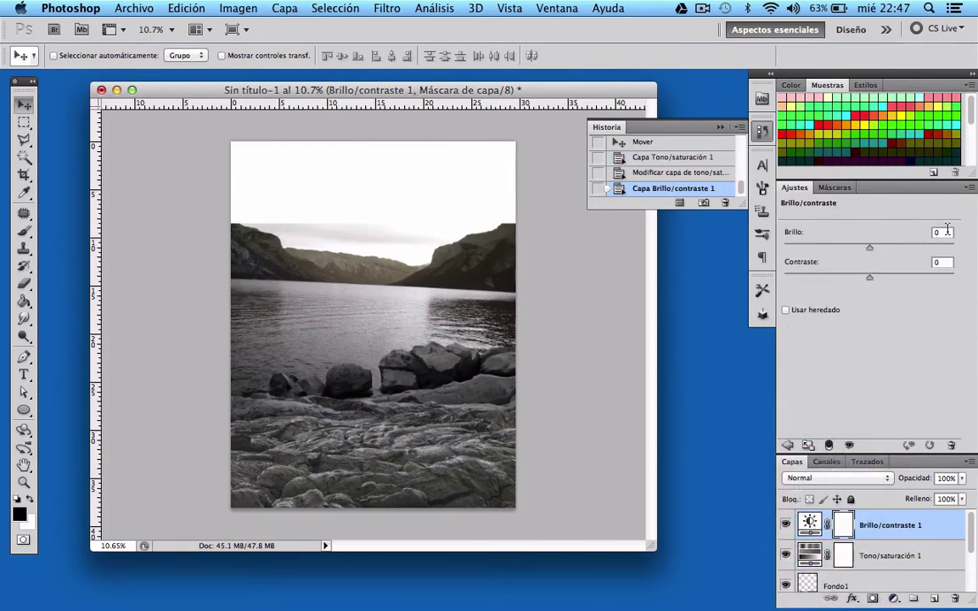
{"action": "left_click", "coordinate": [948, 230]}
{"action": "type", "text": "10"}
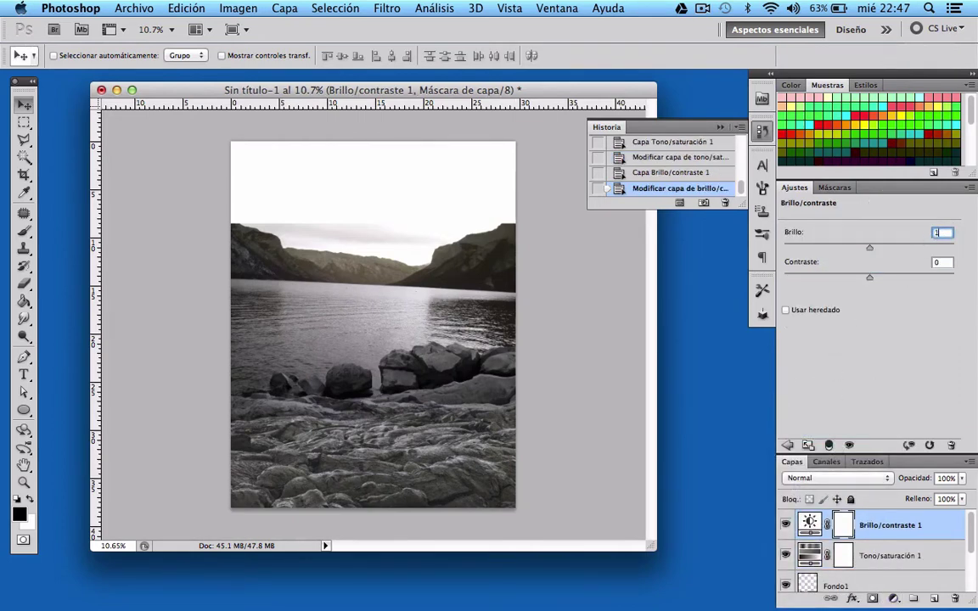
{"action": "key", "text": "Return"}
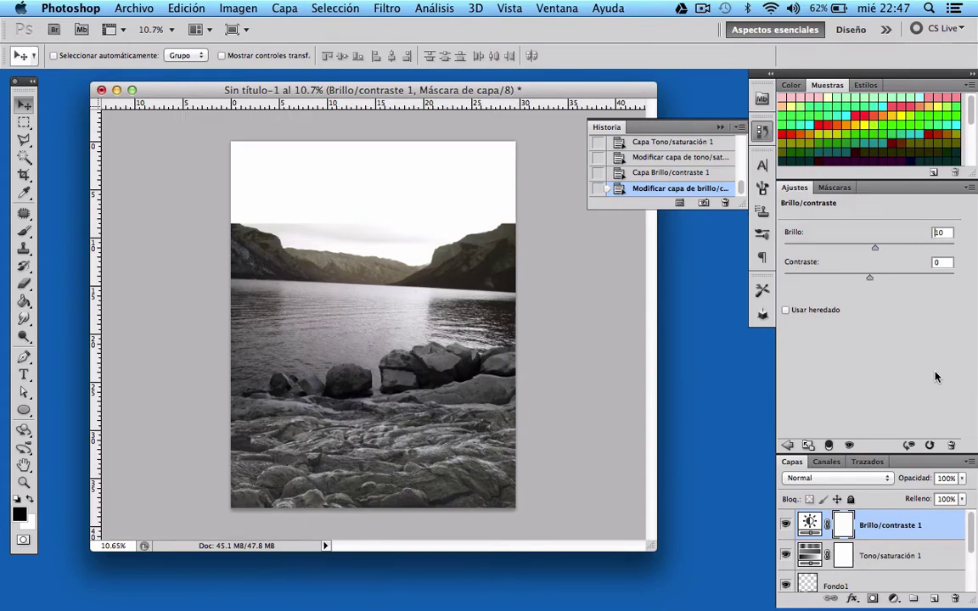
{"action": "key", "text": "e"}
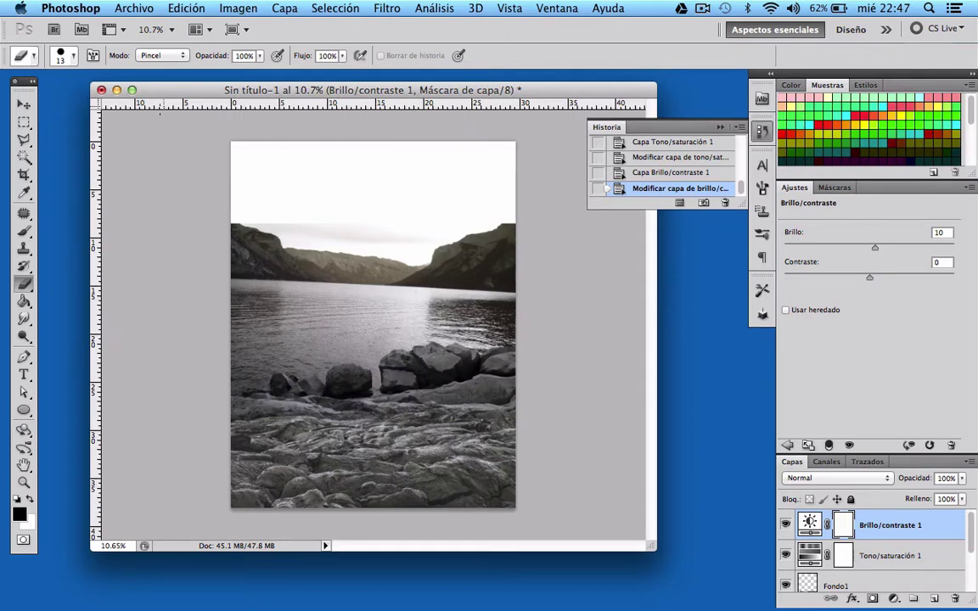
Give the eraser a 400 px brush at 0% hardness and 40% opacity.
{"action": "left_click", "coordinate": [73, 56]}
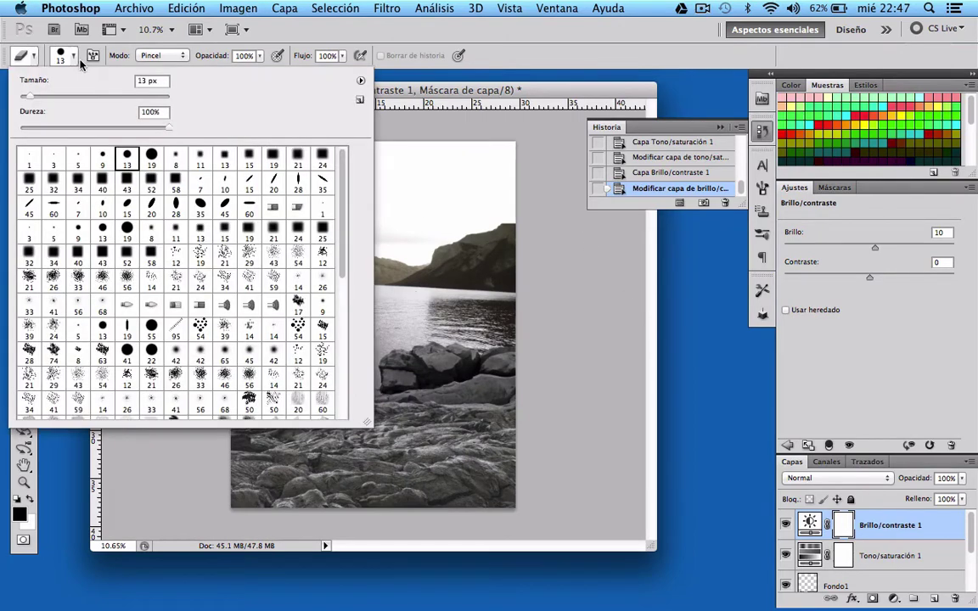
{"action": "double_click", "coordinate": [143, 82]}
{"action": "type", "text": "4"}
{"action": "type", "text": "00"}
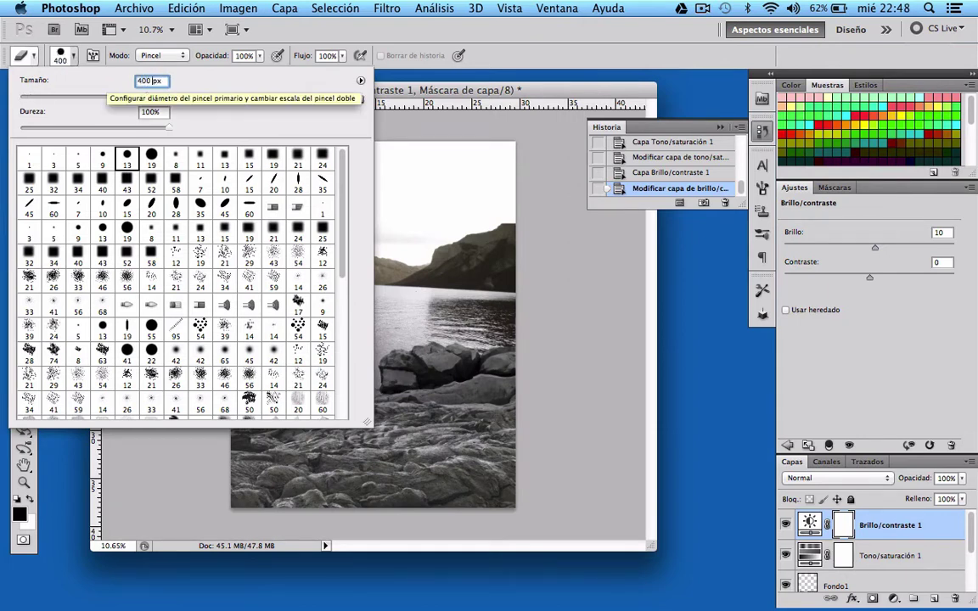
{"action": "double_click", "coordinate": [157, 113]}
{"action": "type", "text": "0"}
{"action": "key", "text": "Return"}
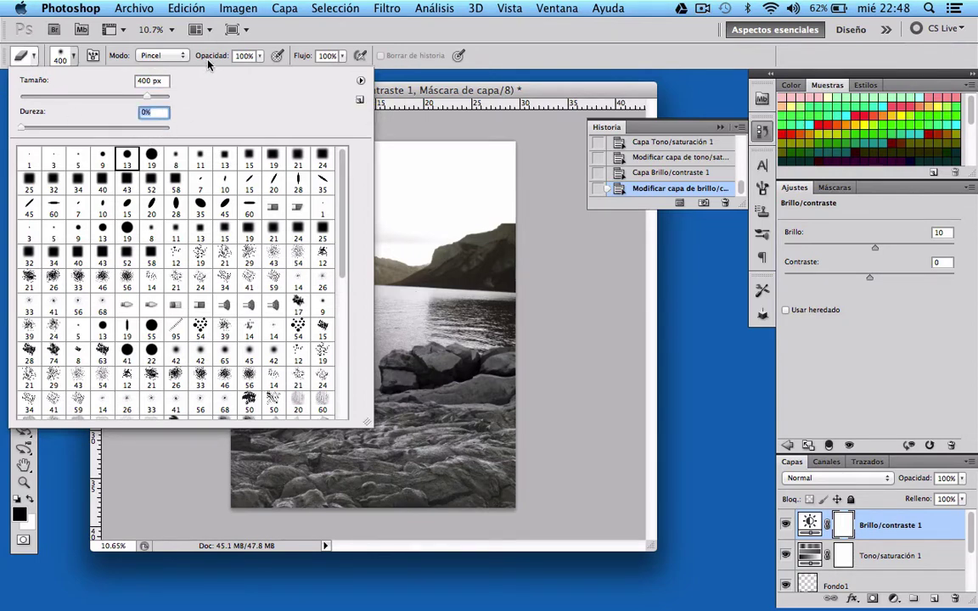
{"action": "key", "text": "Return"}
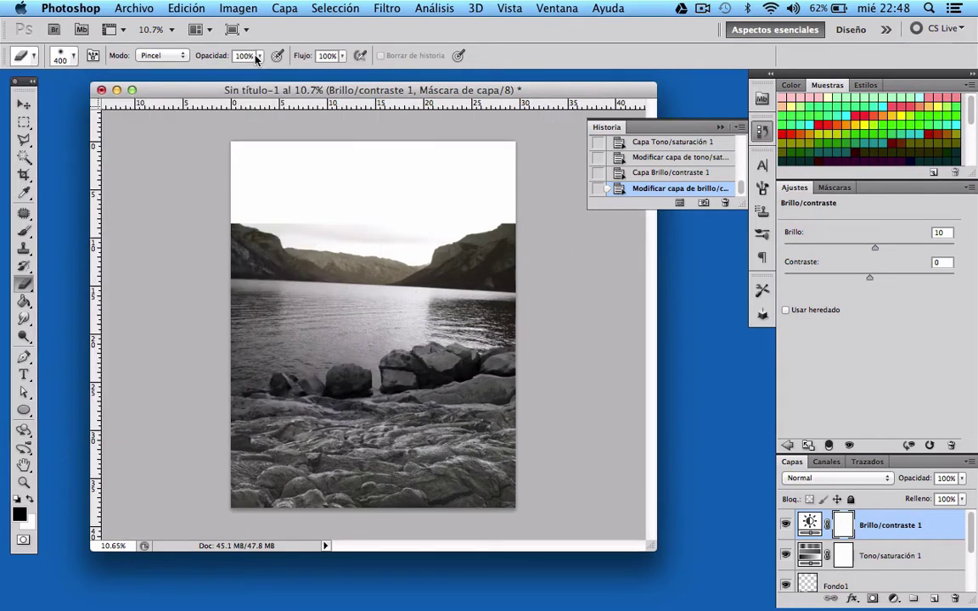
{"action": "left_click", "coordinate": [244, 55]}
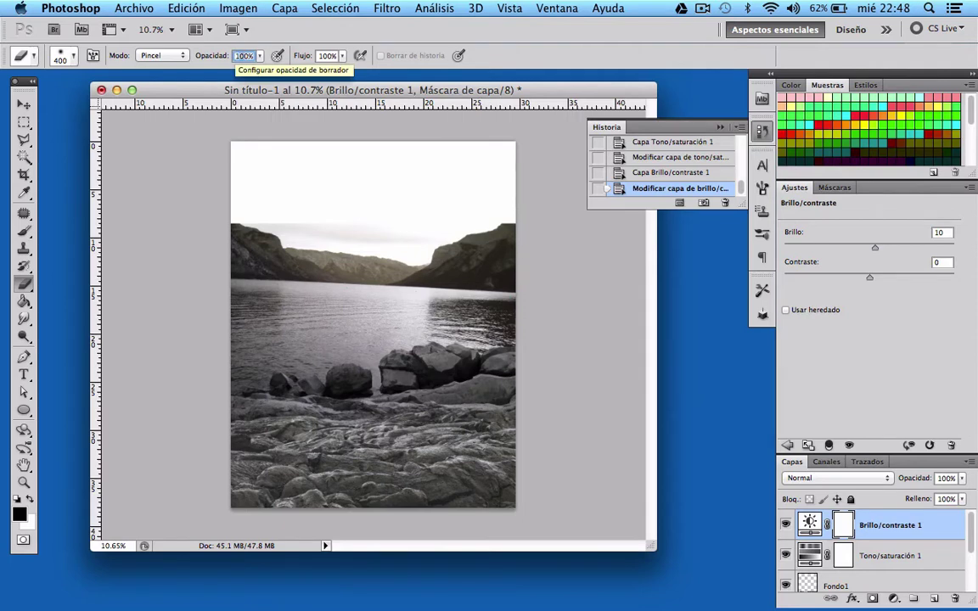
{"action": "type", "text": "40"}
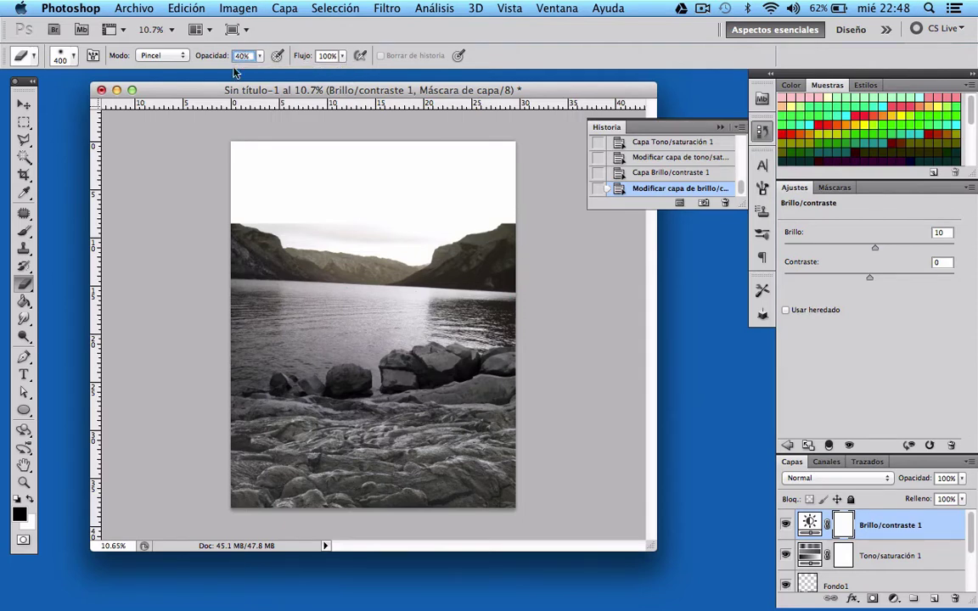
{"action": "key", "text": "Return"}
On Fondo1, softly erase the lake and shoreline band, undoing one stray stroke.
{"action": "left_click", "coordinate": [836, 584]}
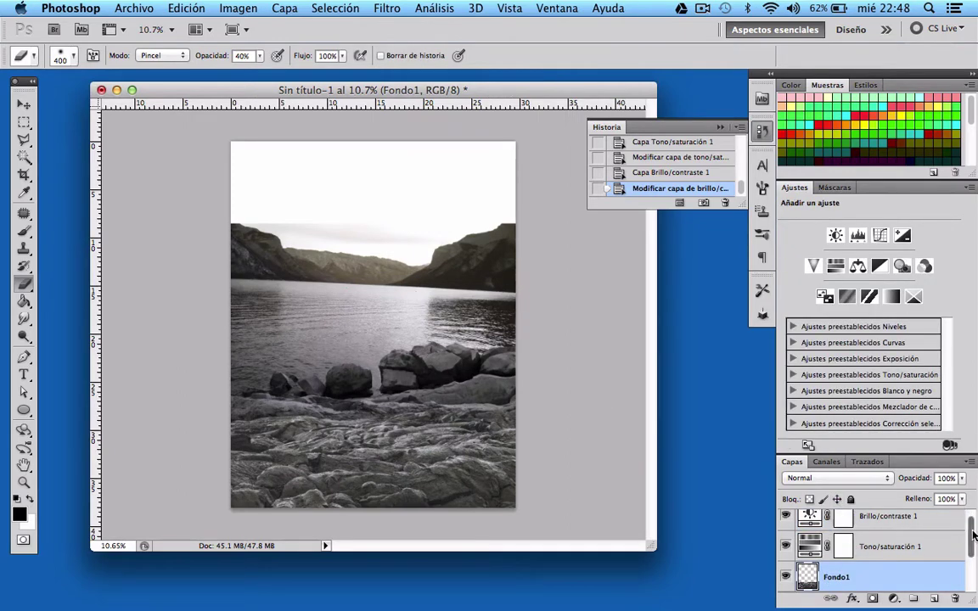
{"action": "left_click_drag", "start_coordinate": [972, 531], "coordinate": [974, 566]}
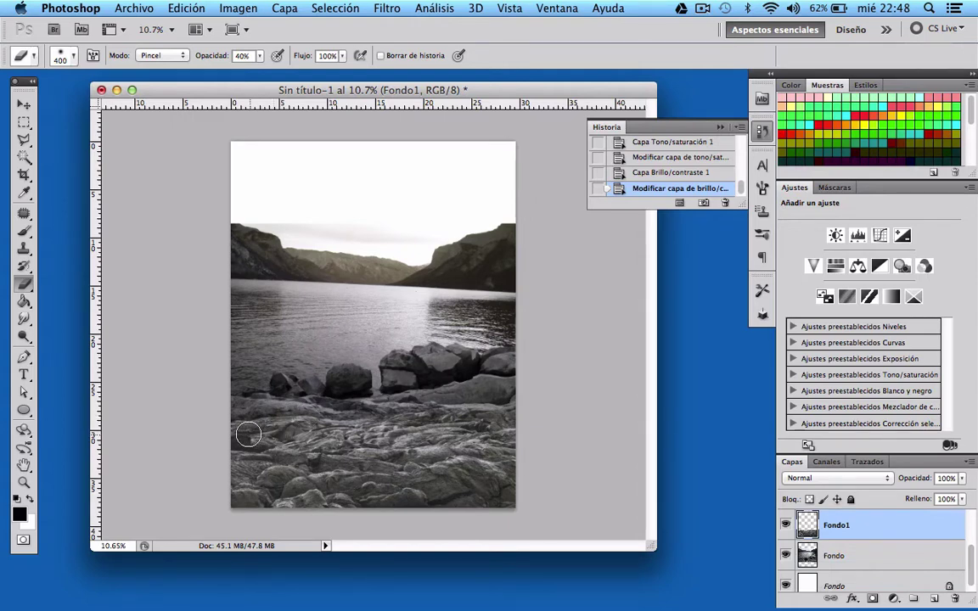
{"action": "left_click_drag", "start_coordinate": [238, 443], "coordinate": [269, 444]}
{"action": "left_click_drag", "start_coordinate": [231, 392], "coordinate": [403, 387]}
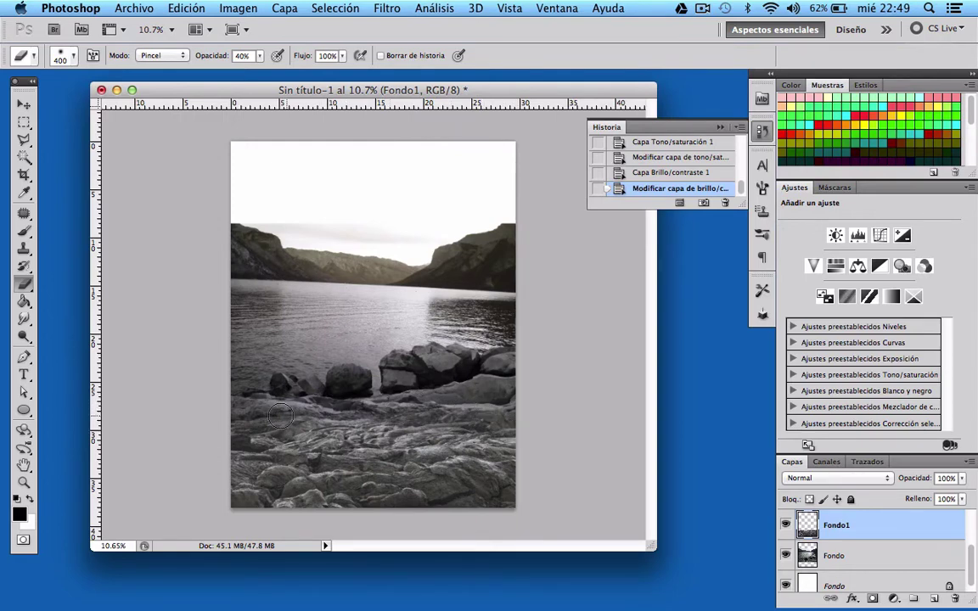
{"action": "mouse_move", "coordinate": [379, 438]}
{"action": "left_mouse_down"}
{"action": "mouse_move", "coordinate": [242, 430]}
{"action": "mouse_move", "coordinate": [257, 426]}
{"action": "left_mouse_up"}
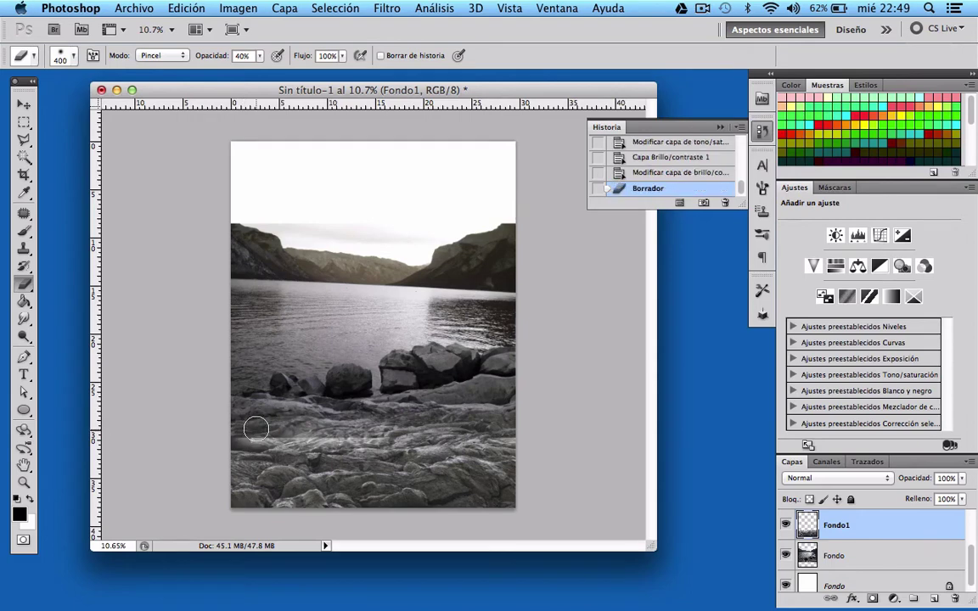
{"action": "key", "text": "ctrl+z"}
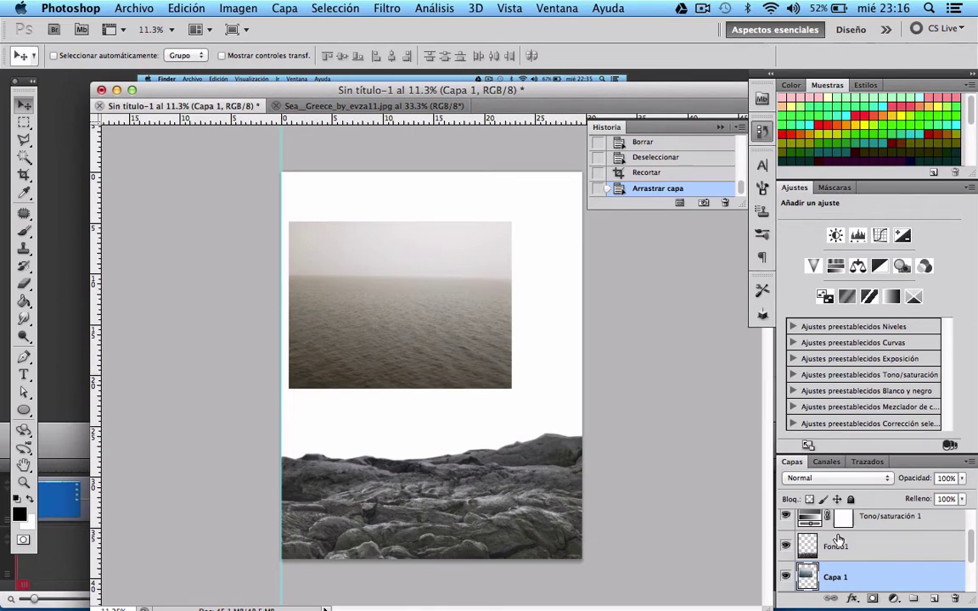
Move the sea photo layer in the stack and widen it to the canvas's left edge.
{"action": "left_click_drag", "start_coordinate": [884, 577], "coordinate": [874, 514]}
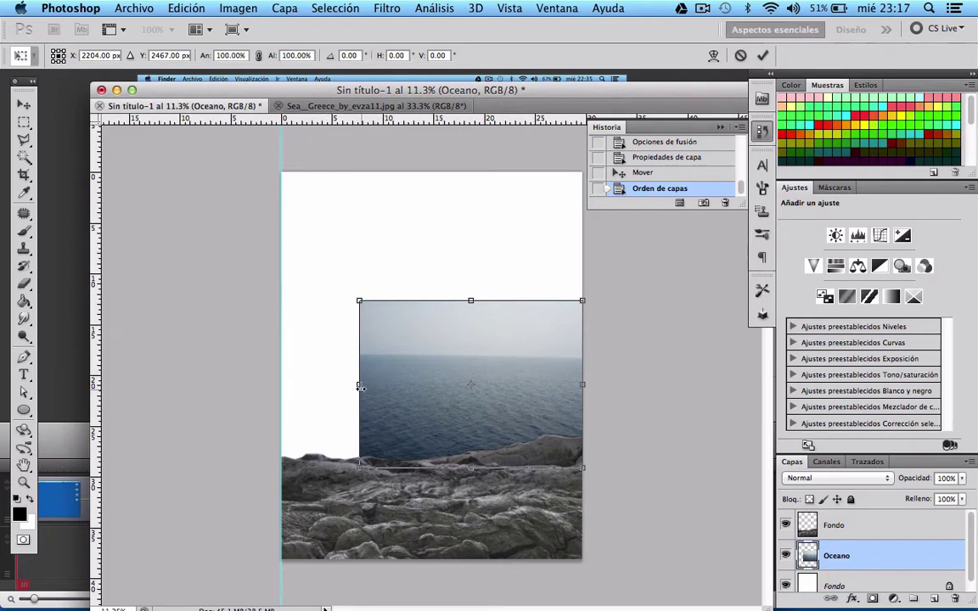
{"action": "left_click_drag", "start_coordinate": [360, 387], "coordinate": [287, 408]}
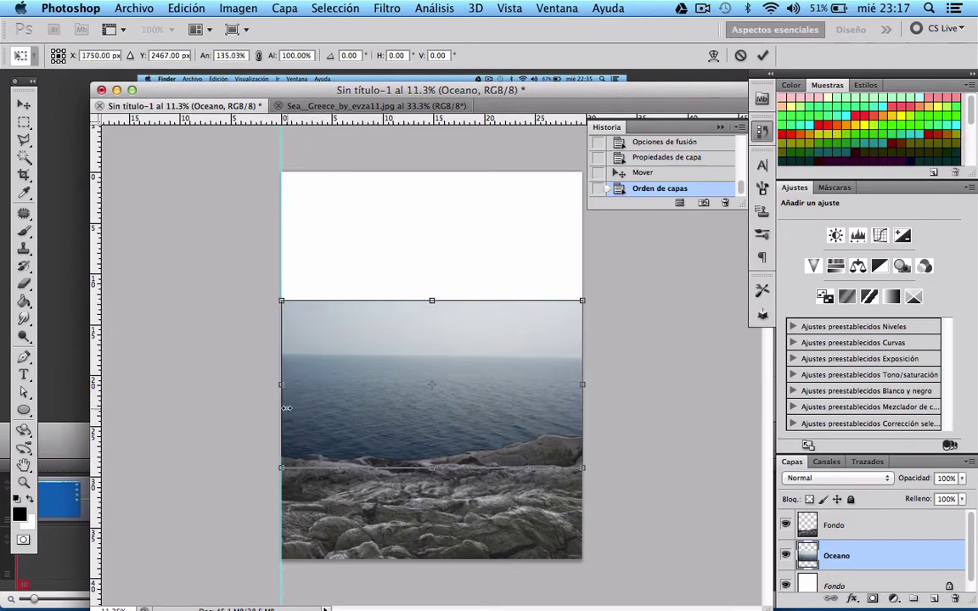
{"action": "left_click_drag", "start_coordinate": [286, 408], "coordinate": [359, 402]}
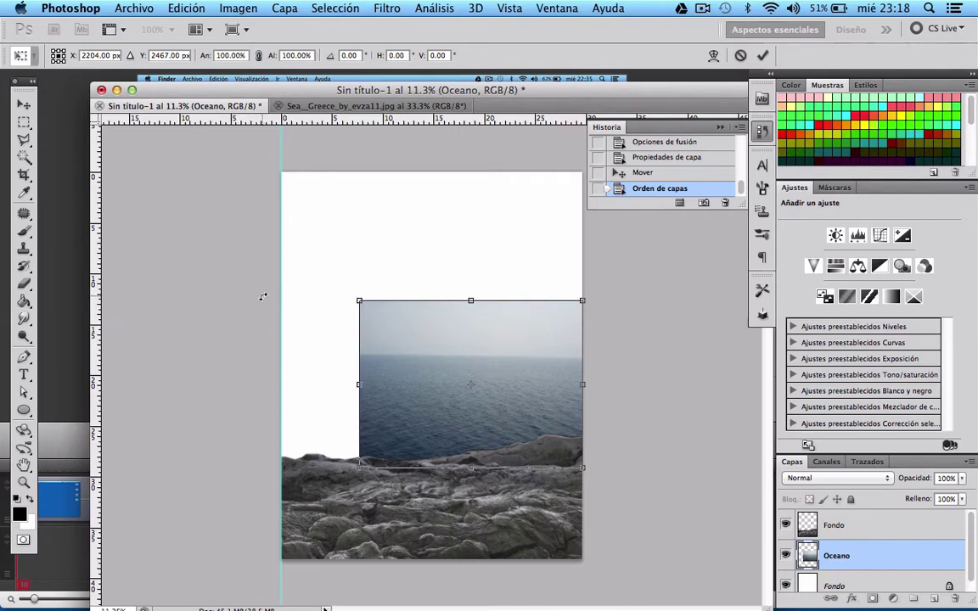
{"action": "left_click_drag", "start_coordinate": [359, 385], "coordinate": [278, 387]}
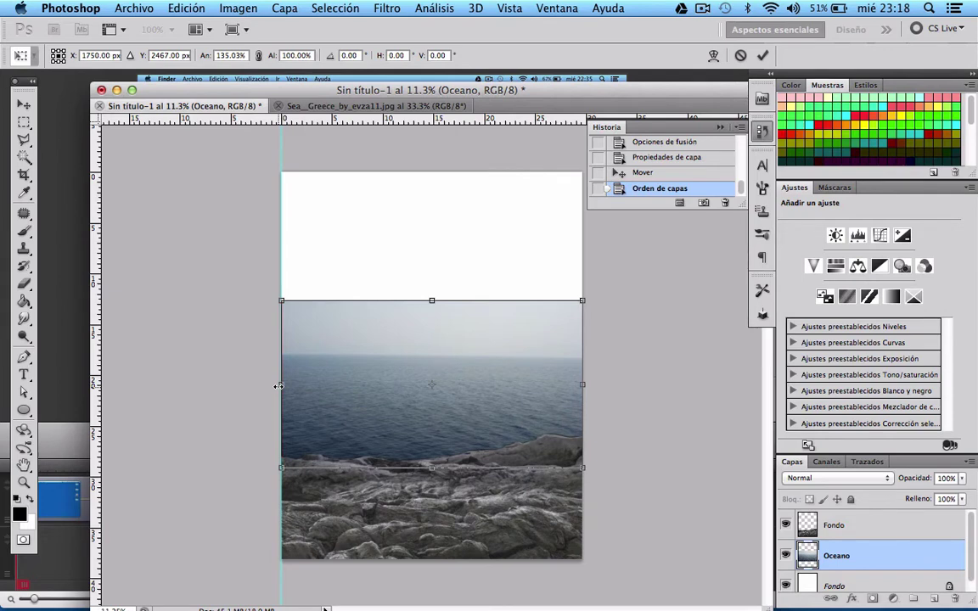
{"action": "key", "text": "Return"}
Stretch a selected band of sea sky up to fill the canvas top.
{"action": "left_click_drag", "start_coordinate": [281, 320], "coordinate": [582, 367]}
{"action": "key", "text": "ctrl+t"}
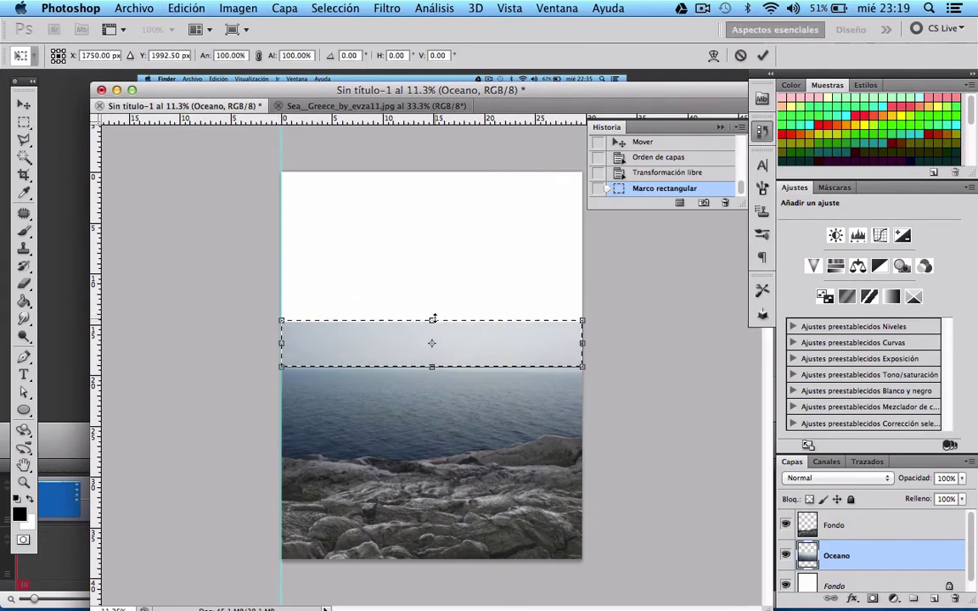
{"action": "left_click_drag", "start_coordinate": [433, 319], "coordinate": [431, 161]}
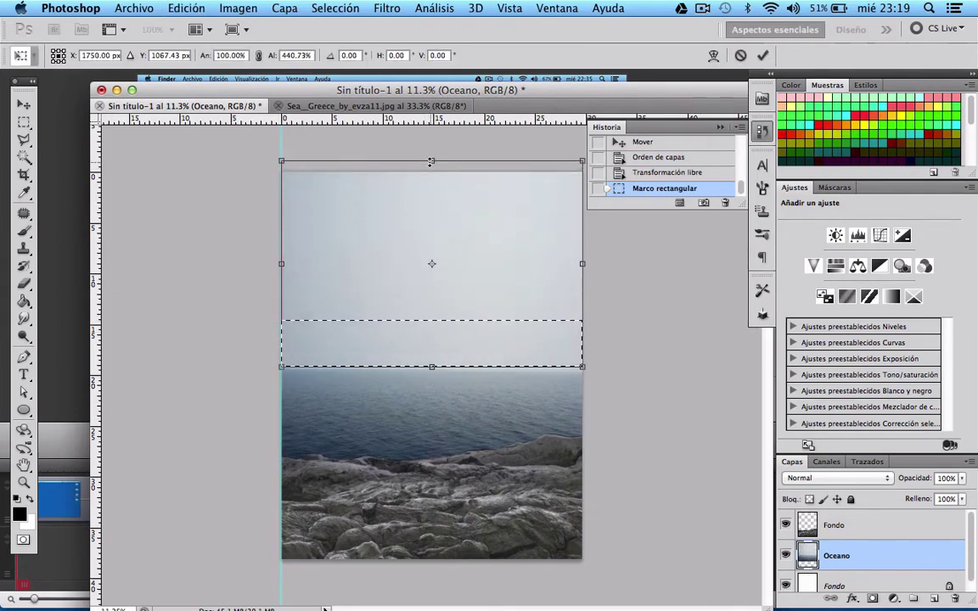
{"action": "left_click", "coordinate": [23, 105]}
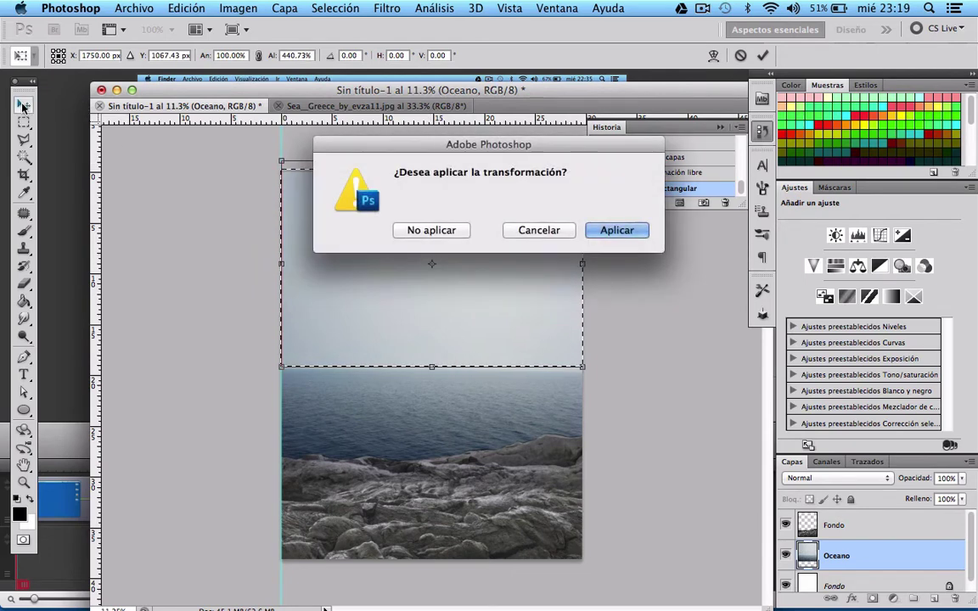
{"action": "left_click", "coordinate": [630, 229]}
{"action": "key", "text": "ctrl+d"}
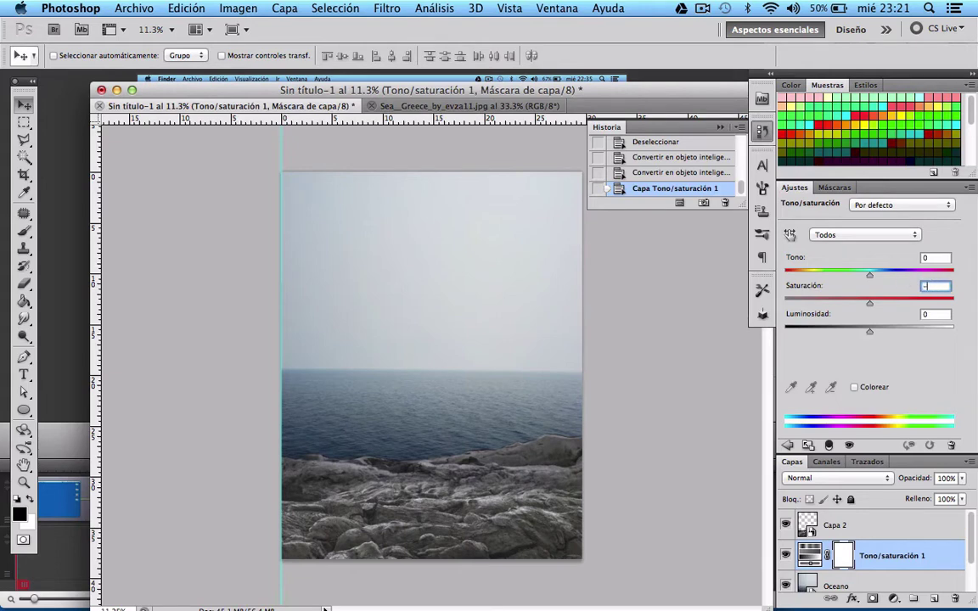
Set the sea adjustments to saturation -25 and brightness 20.
{"action": "type", "text": "-25"}
{"action": "key", "text": "Return"}
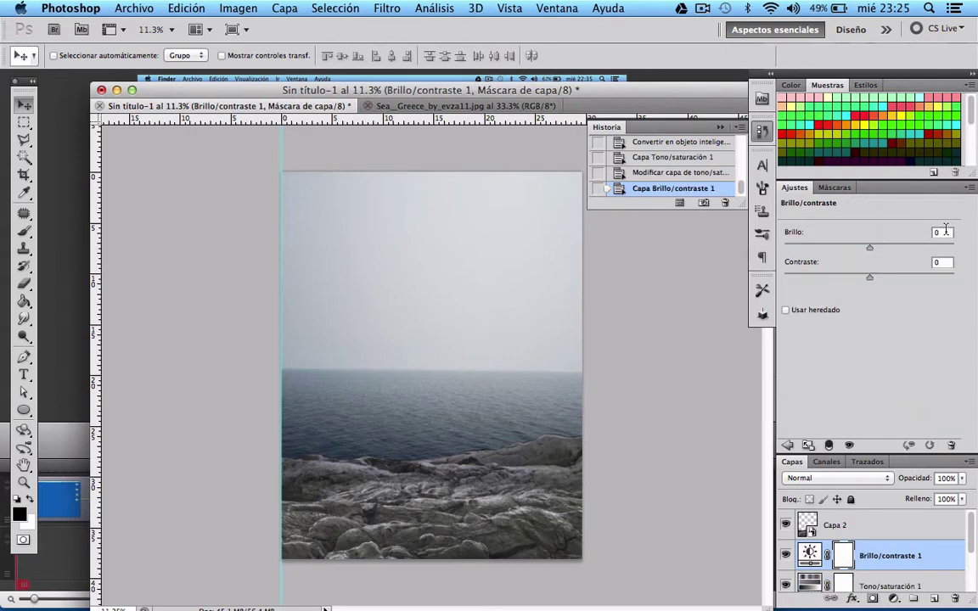
{"action": "left_click", "coordinate": [940, 233]}
{"action": "type", "text": "20"}
{"action": "key", "text": "Return"}
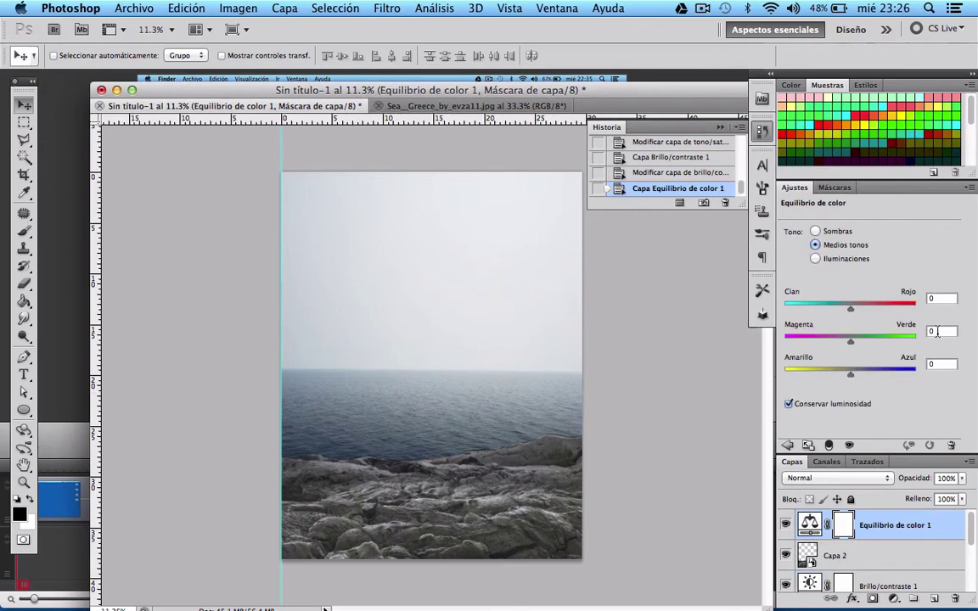
Reset the Color Balance magenta–green value back to 0.
{"action": "left_click", "coordinate": [929, 330]}
{"action": "scroll", "coordinate": [922, 551], "scroll_direction": "down", "scroll_amount": 3}
{"action": "scroll", "coordinate": [910, 546], "scroll_direction": "up", "scroll_amount": 3}
{"action": "scroll", "coordinate": [908, 545], "scroll_direction": "down", "scroll_amount": 2}
{"action": "scroll", "coordinate": [909, 545], "scroll_direction": "down", "scroll_amount": 1}
{"action": "scroll", "coordinate": [908, 545], "scroll_direction": "up", "scroll_amount": 1}
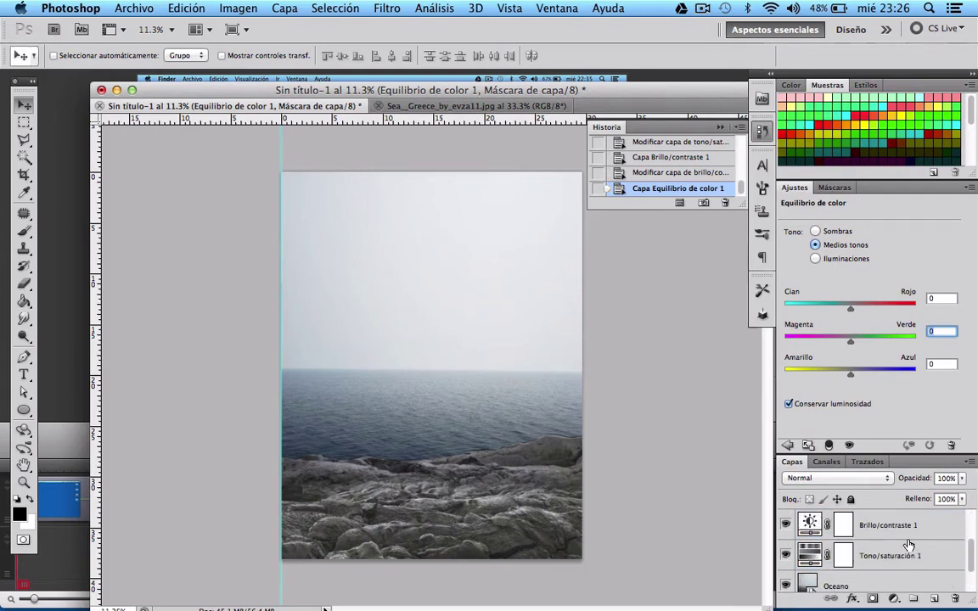
{"action": "scroll", "coordinate": [909, 545], "scroll_direction": "up", "scroll_amount": 2}
{"action": "type", "text": "-"}
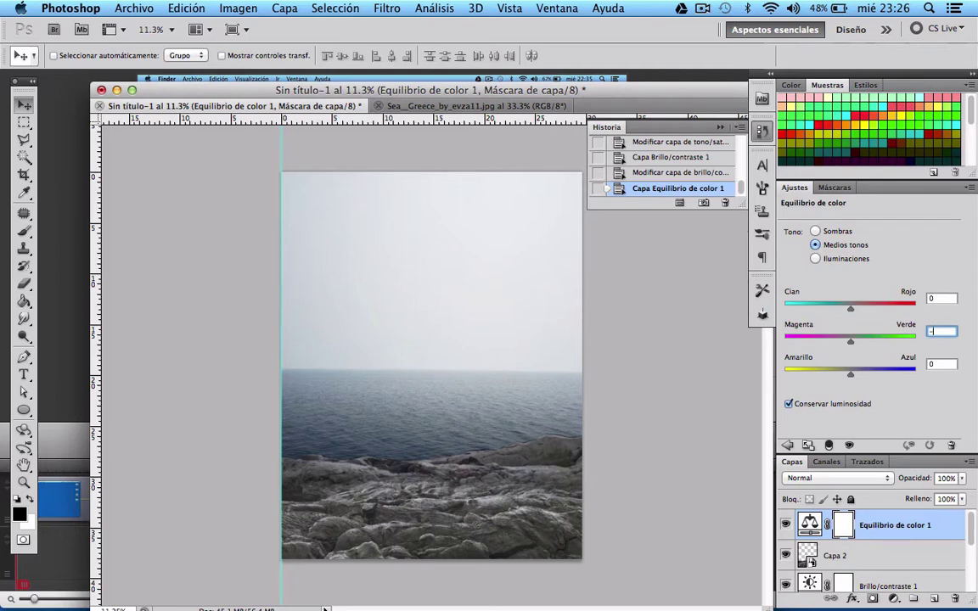
{"action": "type", "text": "25"}
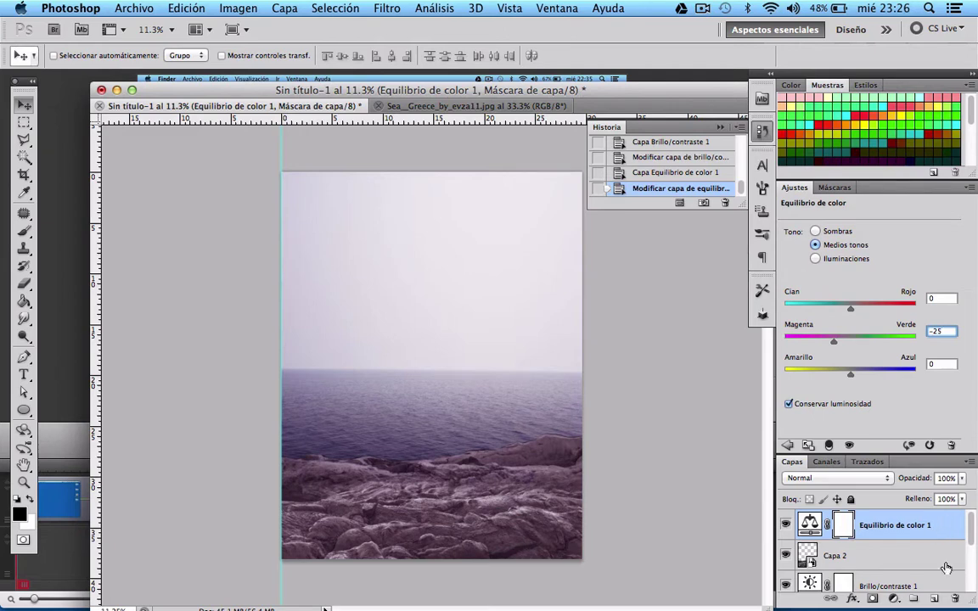
{"action": "key", "text": "BackSpace"}
{"action": "key", "text": "BackSpace"}
{"action": "key", "text": "BackSpace"}
{"action": "type", "text": "0"}
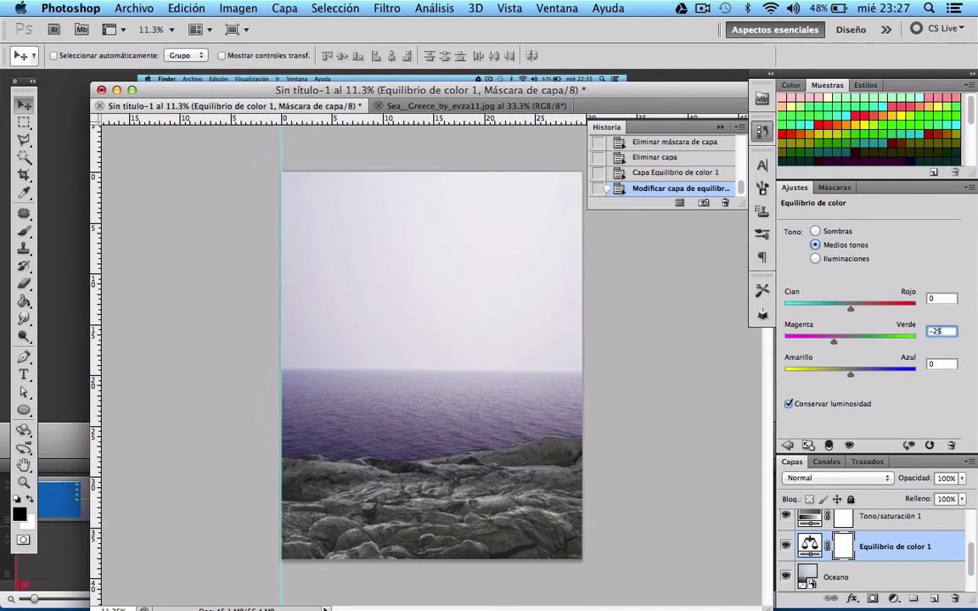
{"action": "type", "text": "0"}
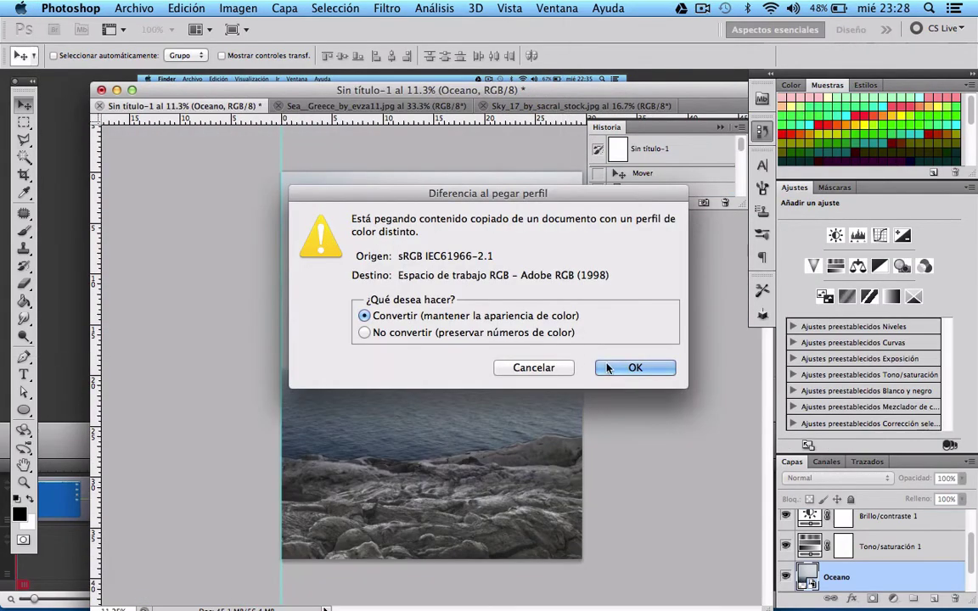
Place the cloudy sky photo over the canvas top and blend it in Superponer (Overlay) mode.
{"action": "left_click", "coordinate": [628, 369]}
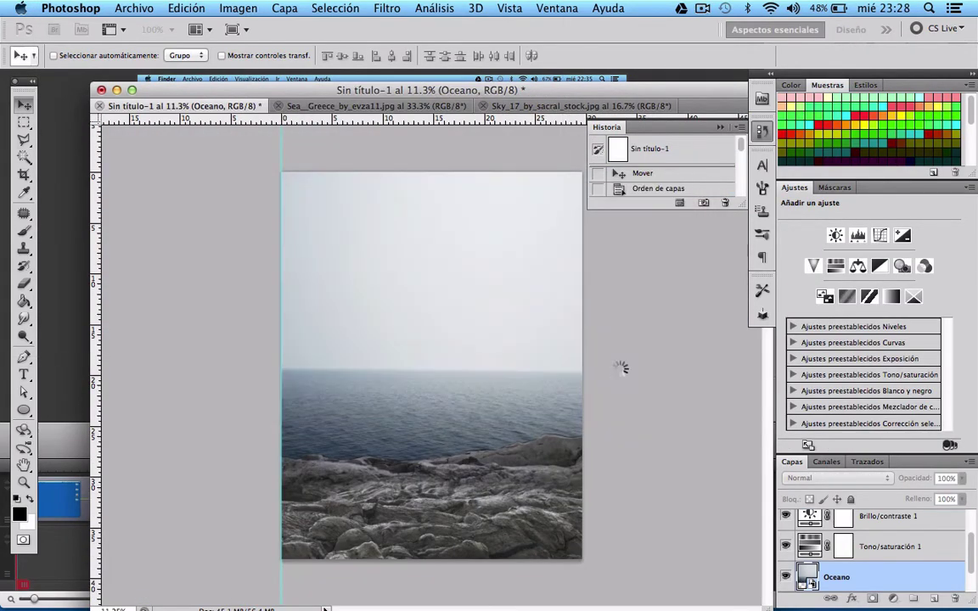
{"action": "left_click_drag", "start_coordinate": [501, 228], "coordinate": [562, 279]}
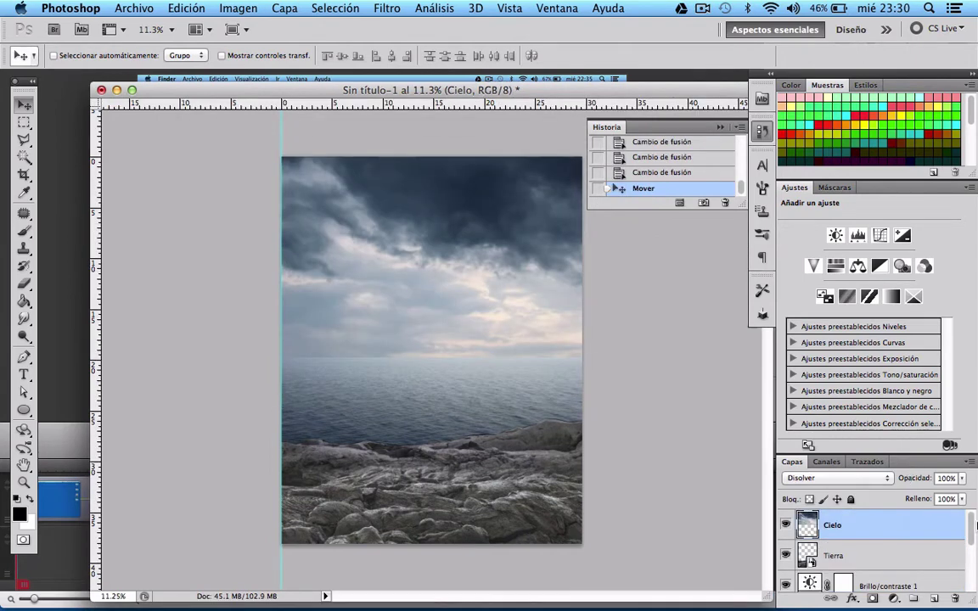
{"action": "left_click", "coordinate": [849, 478]}
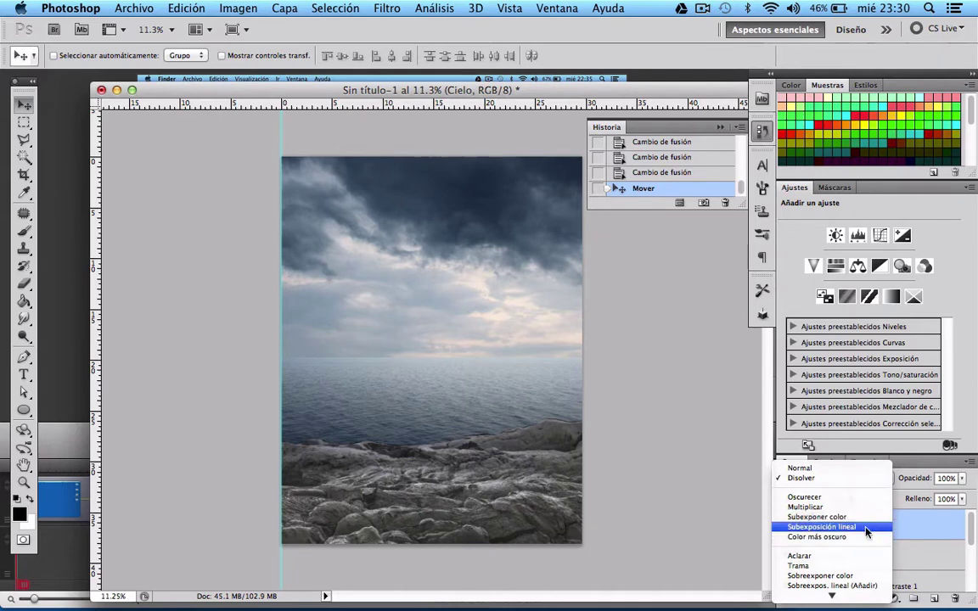
{"action": "scroll", "coordinate": [874, 567], "scroll_direction": "down", "scroll_amount": 3}
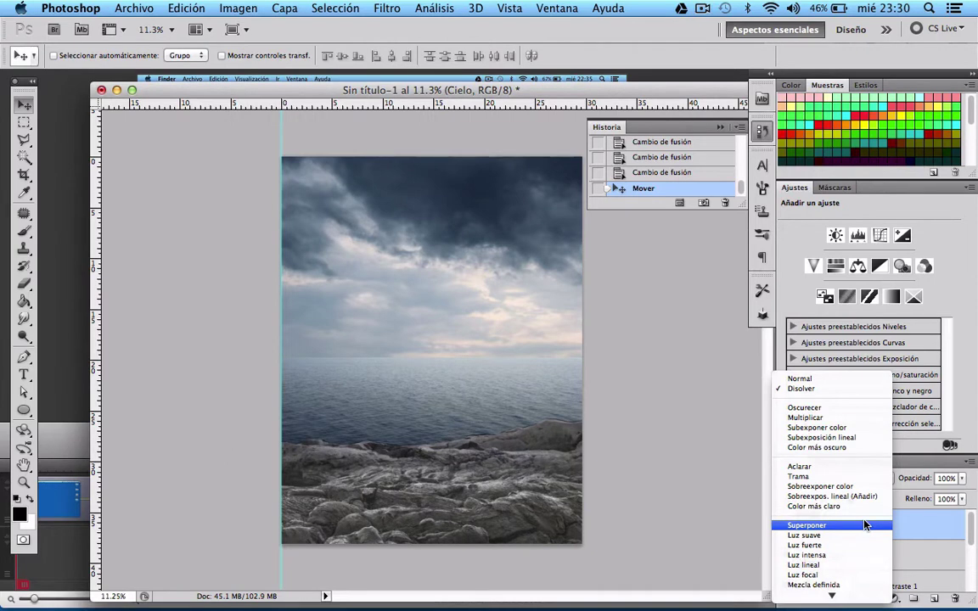
{"action": "left_click", "coordinate": [866, 527]}
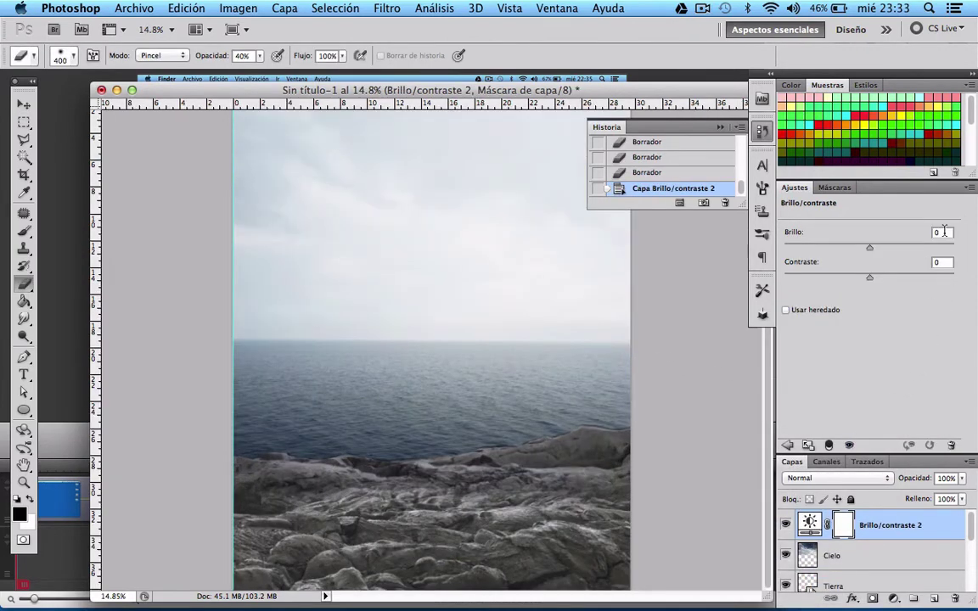
Darken the sky with Brillo -30 and a curve point on the midtones.
{"action": "type", "text": "-30"}
{"action": "key", "text": "Return"}
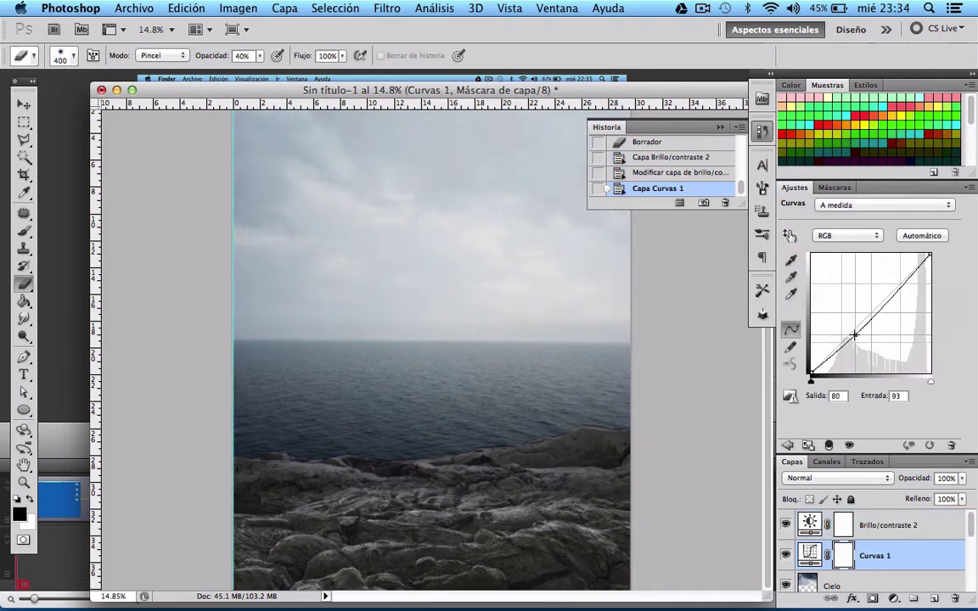
{"action": "left_click", "coordinate": [852, 334]}
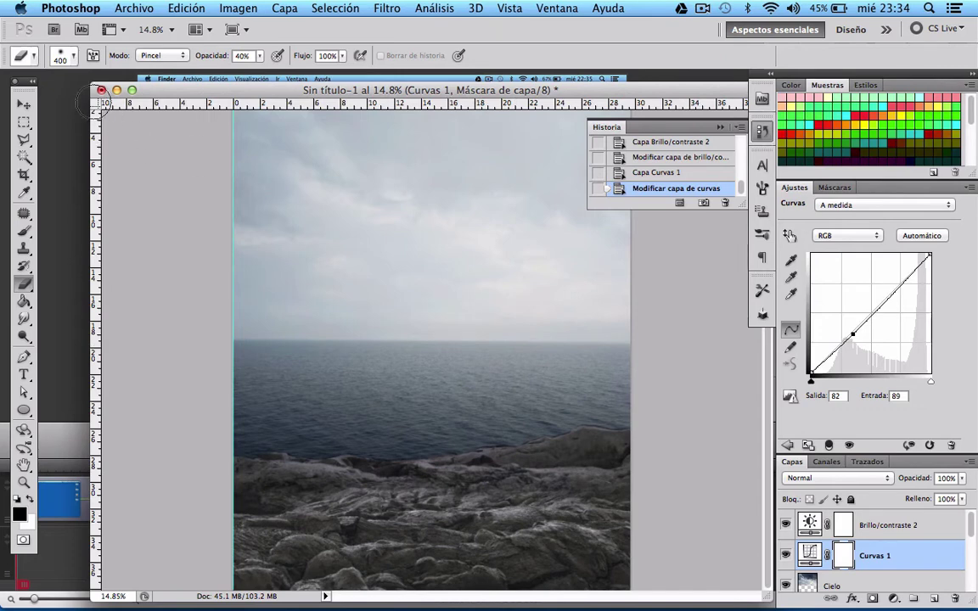
Select both the Curvas 1 and Brillo/contraste 2 adjustment layers together.
{"action": "left_click", "coordinate": [23, 102]}
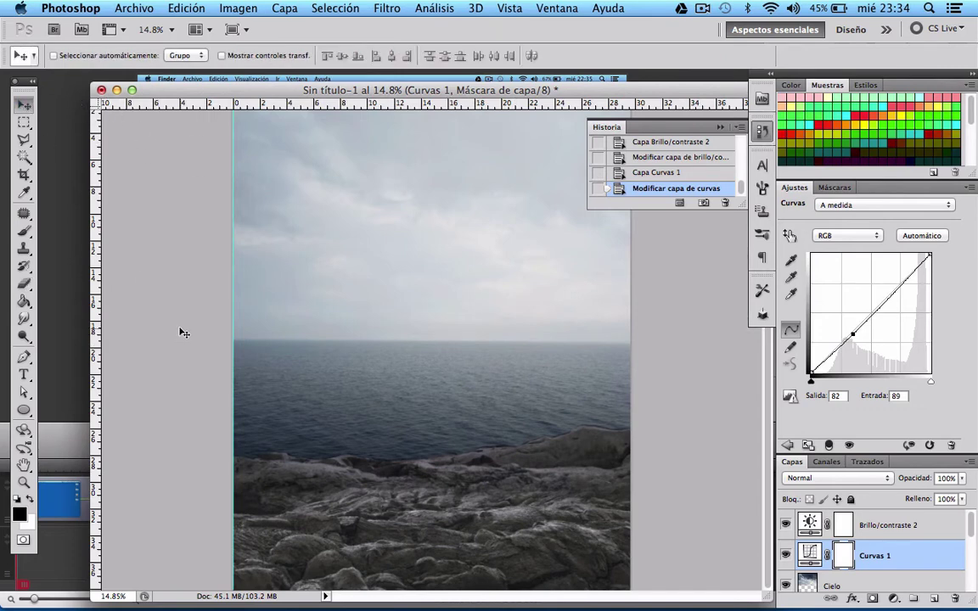
{"action": "left_click", "coordinate": [924, 532]}
{"action": "scroll", "coordinate": [925, 532], "scroll_direction": "down", "scroll_amount": 3}
{"action": "scroll", "coordinate": [925, 532], "scroll_direction": "up", "scroll_amount": 2}
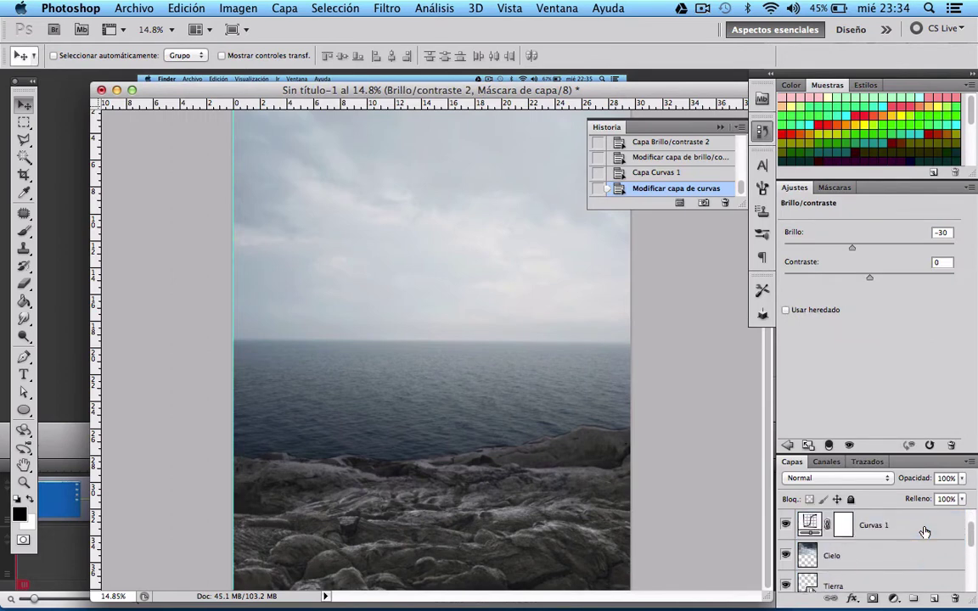
{"action": "scroll", "coordinate": [924, 531], "scroll_direction": "up", "scroll_amount": 1}
{"action": "scroll", "coordinate": [924, 532], "scroll_direction": "down", "scroll_amount": 1}
{"action": "left_click", "coordinate": [896, 560]}
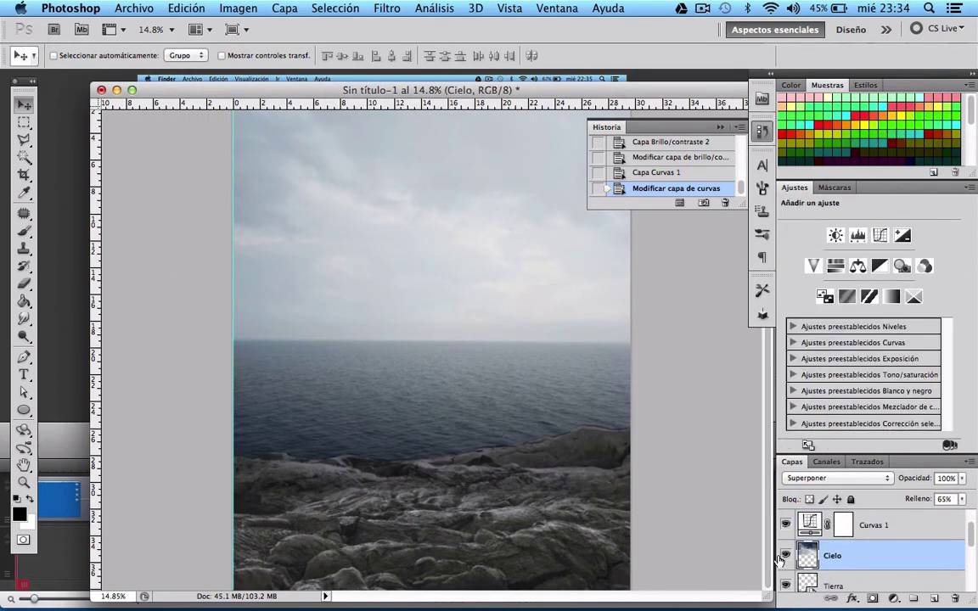
{"action": "scroll", "coordinate": [858, 562], "scroll_direction": "down", "scroll_amount": 2}
{"action": "scroll", "coordinate": [858, 562], "scroll_direction": "up", "scroll_amount": 2}
{"action": "scroll", "coordinate": [858, 562], "scroll_direction": "up", "scroll_amount": 1}
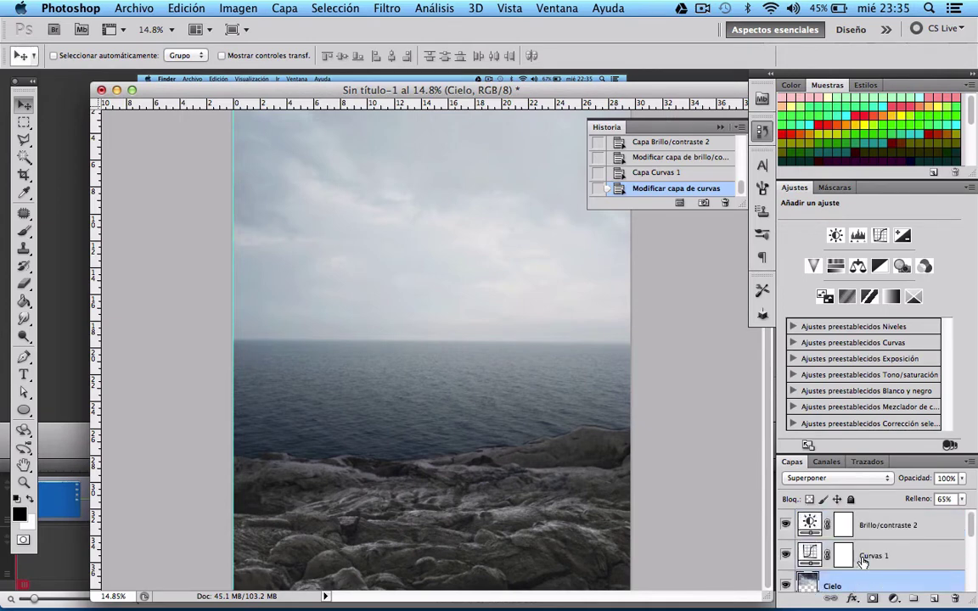
{"action": "scroll", "coordinate": [862, 568], "scroll_direction": "up", "scroll_amount": 1}
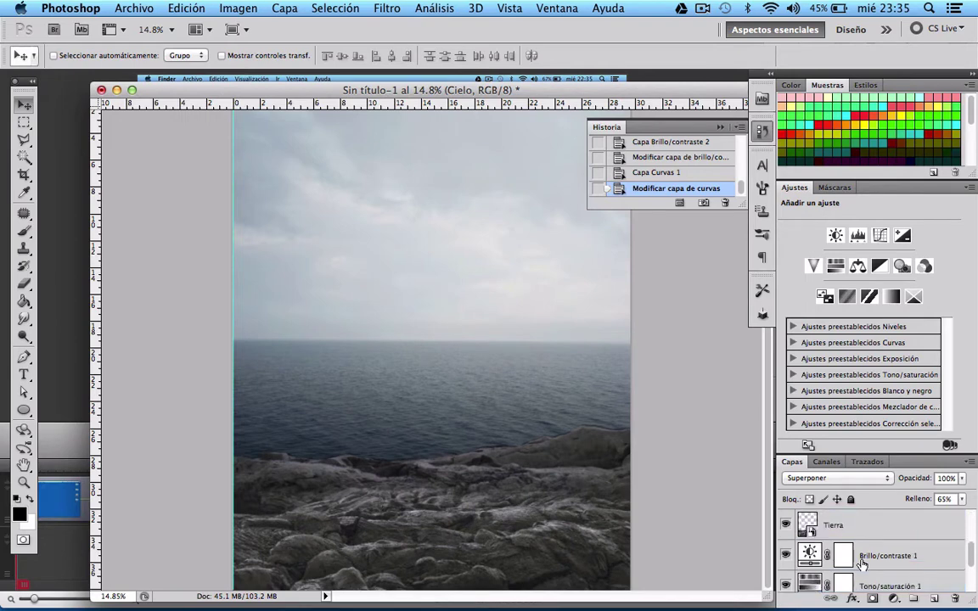
{"action": "scroll", "coordinate": [862, 565], "scroll_direction": "down", "scroll_amount": 1}
{"action": "left_click", "coordinate": [867, 550]}
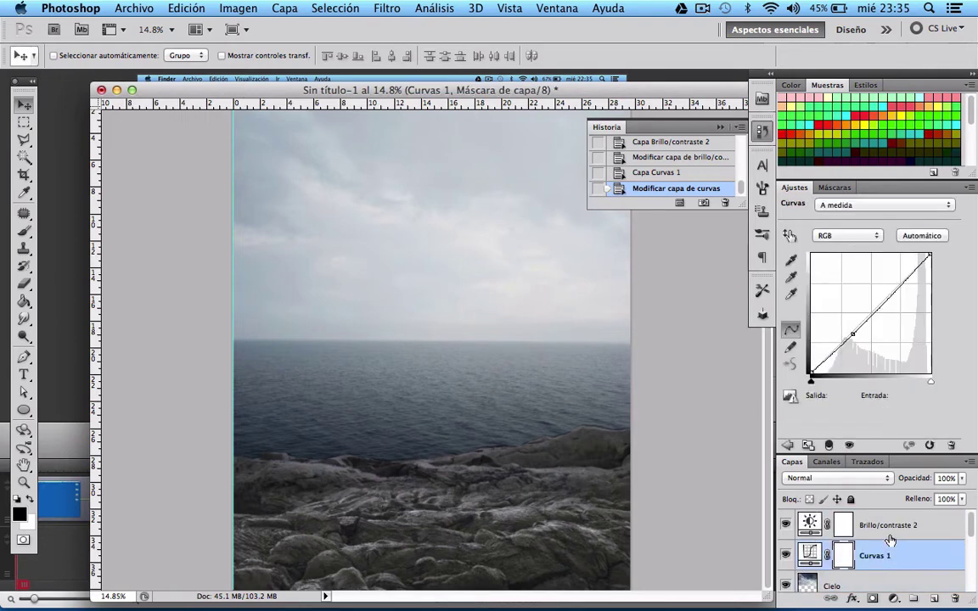
{"action": "left_click", "coordinate": [883, 524], "text": "shift"}
Delete both adjustment layers and add a trial Brillo/contraste layer at -30 brightness.
{"action": "left_click", "coordinate": [954, 599]}
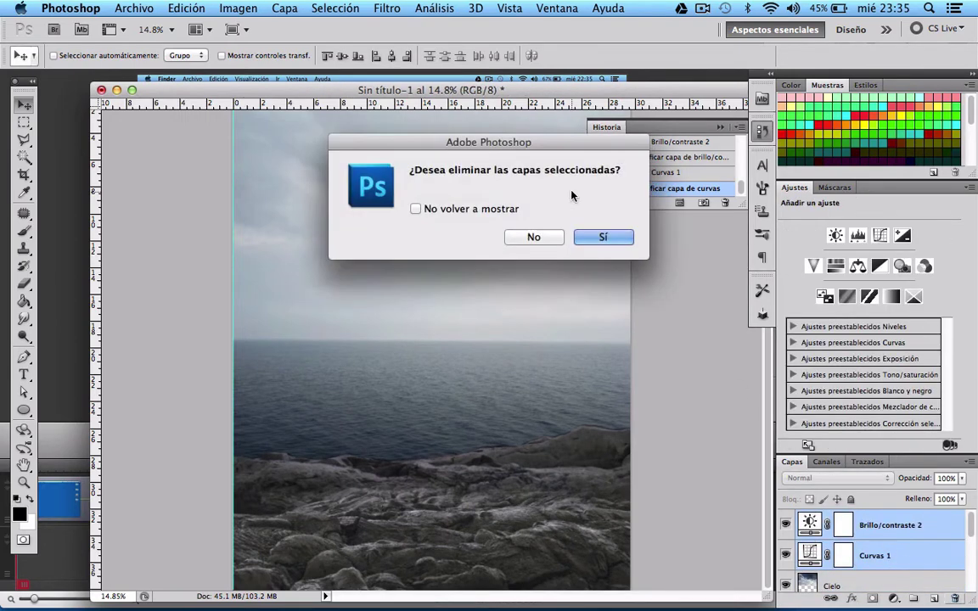
{"action": "left_click", "coordinate": [590, 237]}
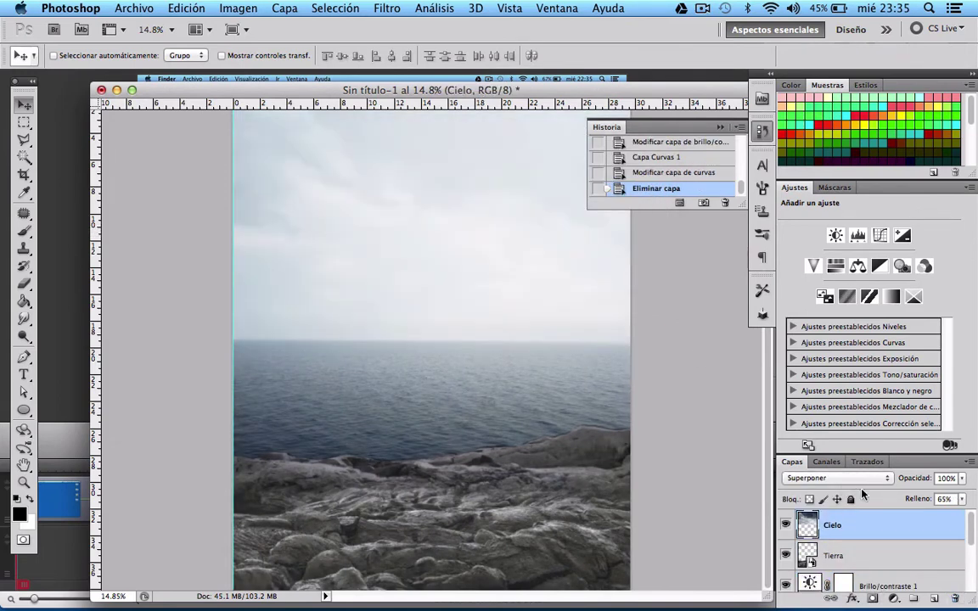
{"action": "left_click", "coordinate": [836, 235]}
{"action": "type", "text": "-30"}
{"action": "key", "text": "Return"}
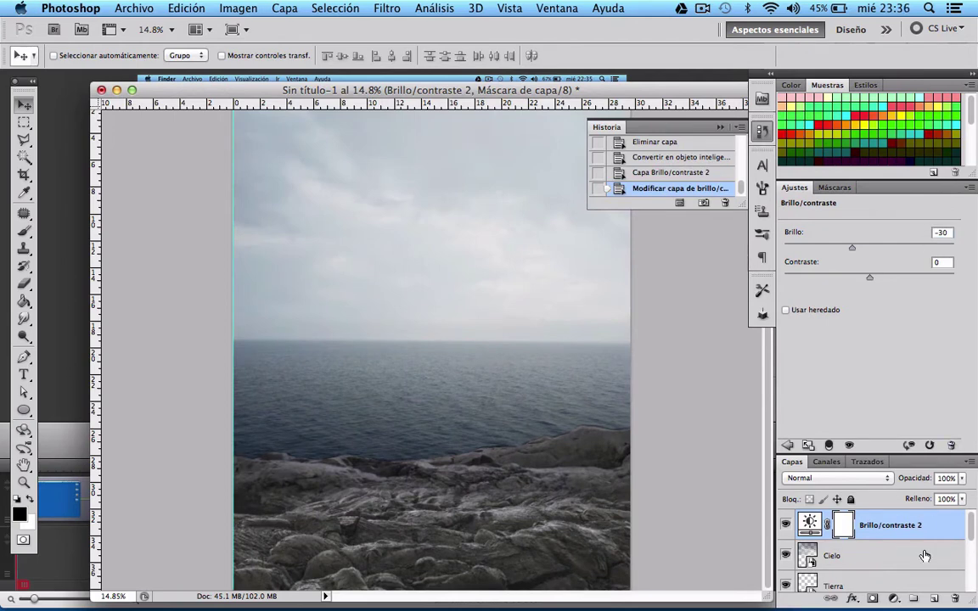
Delete the trial layer and its mask, then add a fresh neutral Brillo/contraste layer.
{"action": "key", "text": "BackSpace"}
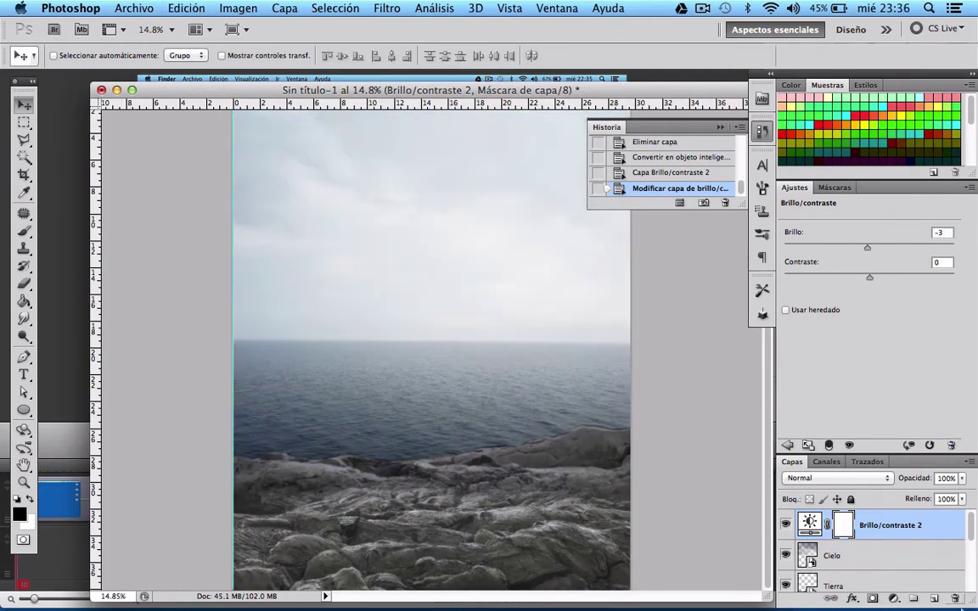
{"action": "left_click", "coordinate": [954, 598]}
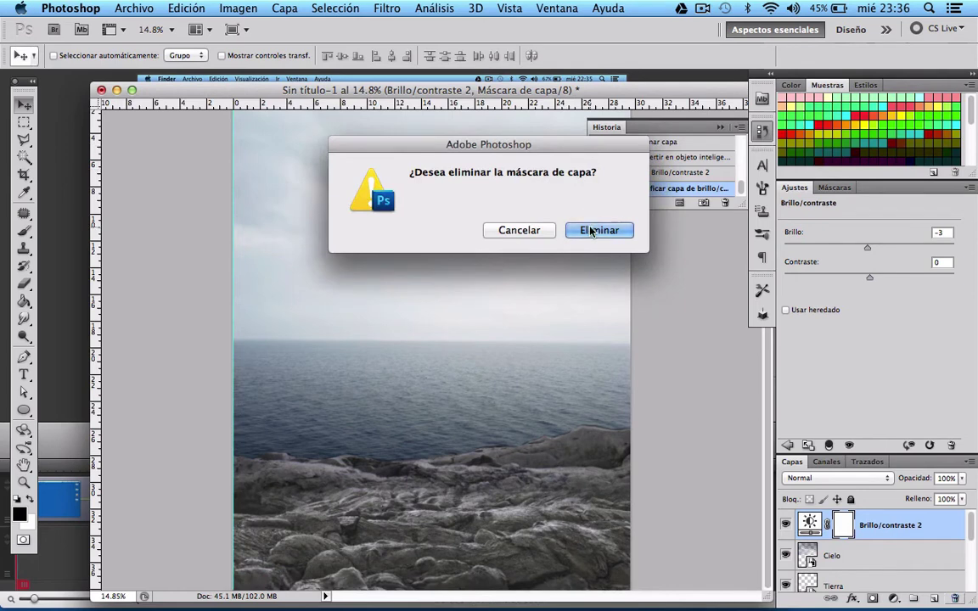
{"action": "key", "text": "Return"}
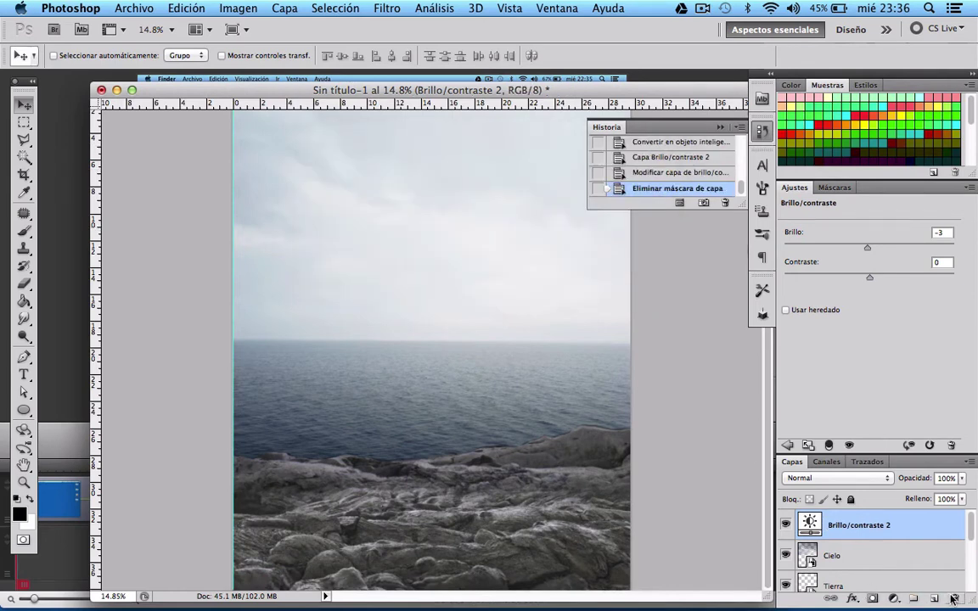
{"action": "key", "text": "BackSpace"}
{"action": "left_click", "coordinate": [607, 246]}
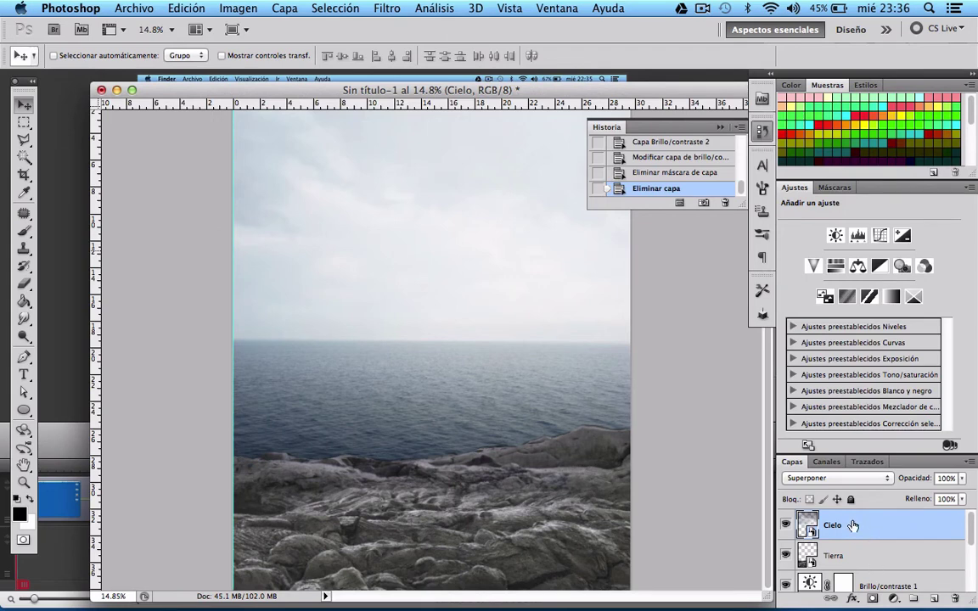
{"action": "left_click", "coordinate": [894, 600]}
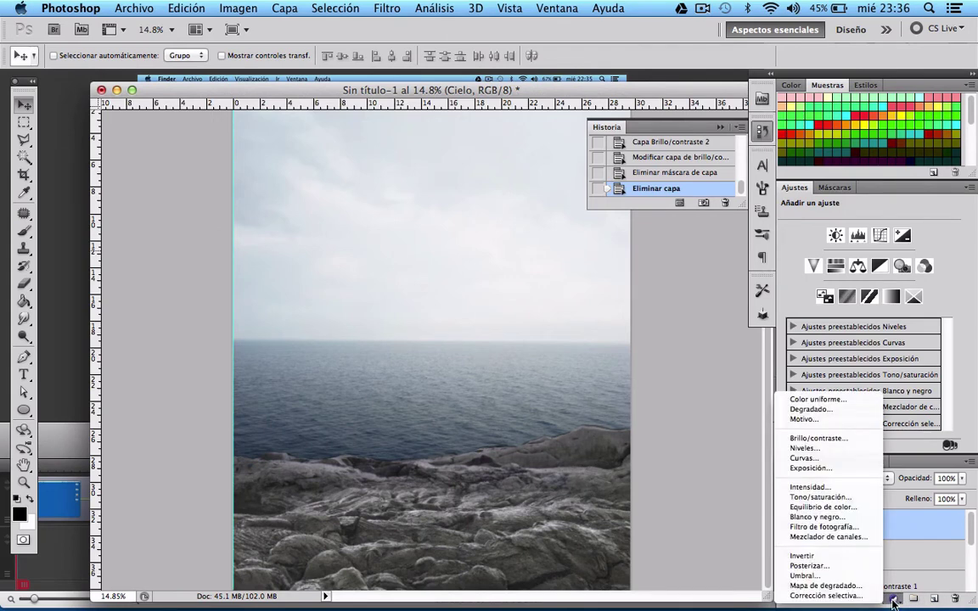
{"action": "left_click", "coordinate": [845, 439]}
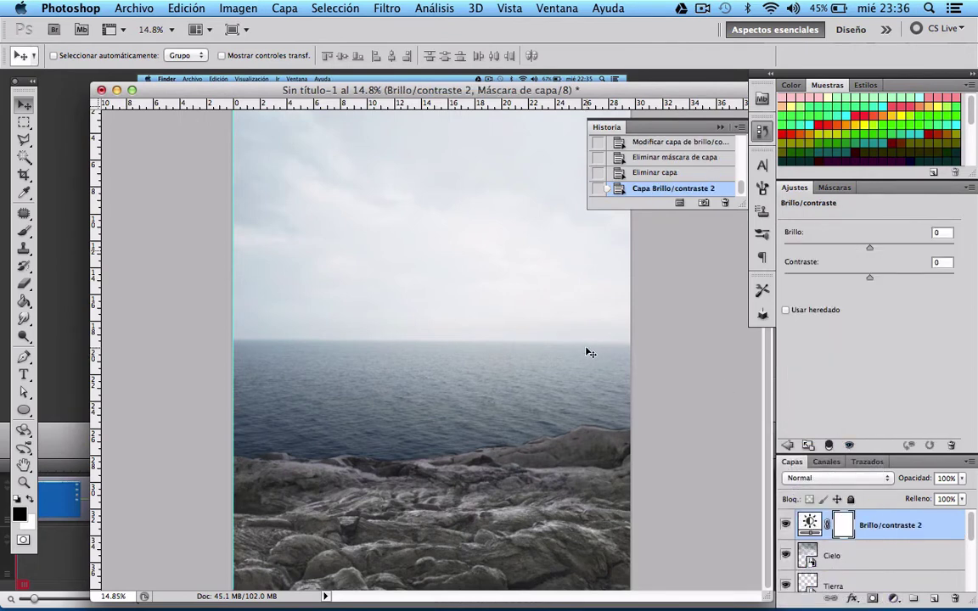
Set the new Brillo/contraste 2 layer's brightness to -30.
{"action": "key", "text": "w"}
{"action": "left_click", "coordinate": [940, 233]}
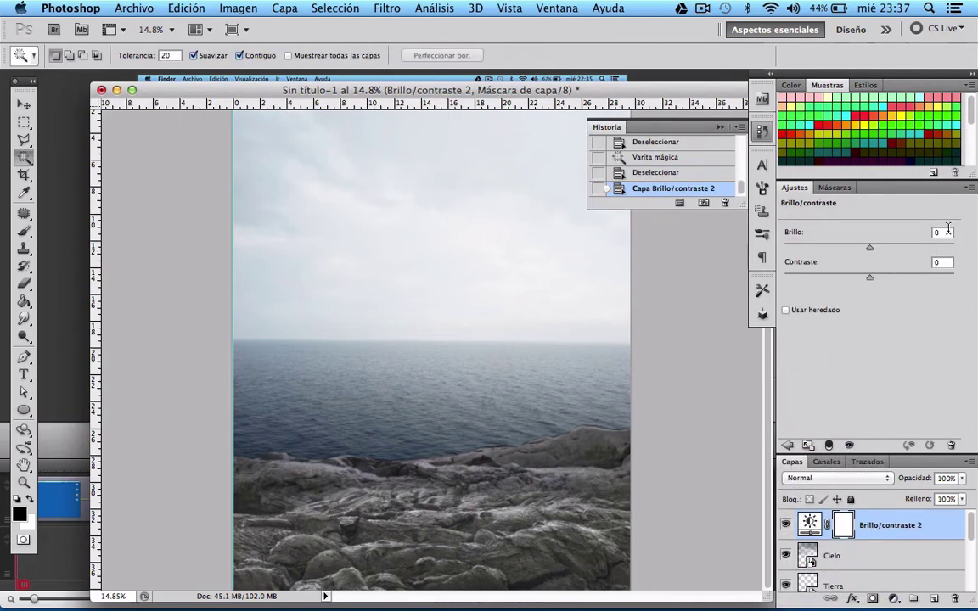
{"action": "type", "text": "-30"}
{"action": "key", "text": "Return"}
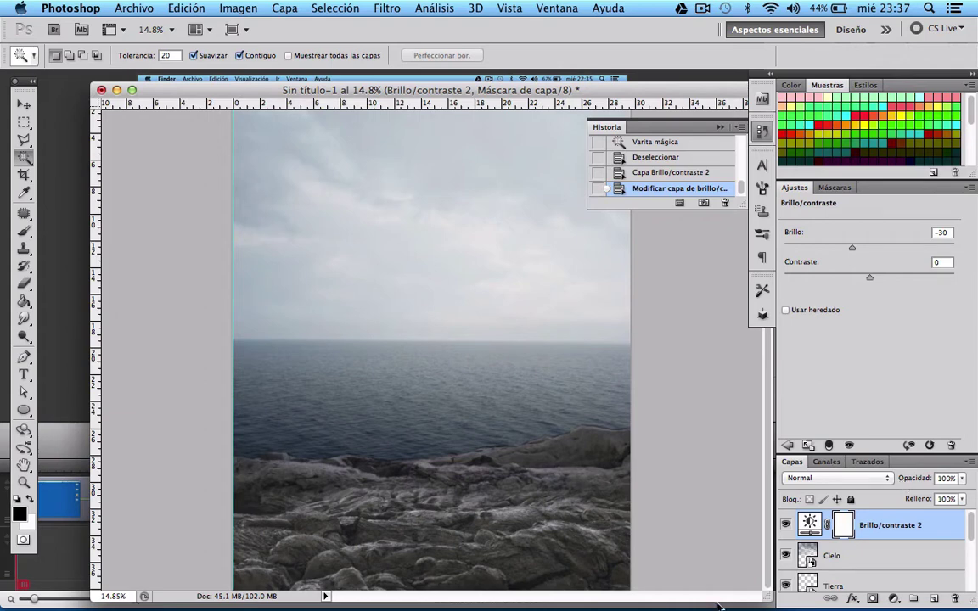
Add a Curvas adjustment above Cielo with its midpoint pulled slightly down.
{"action": "left_click", "coordinate": [857, 556]}
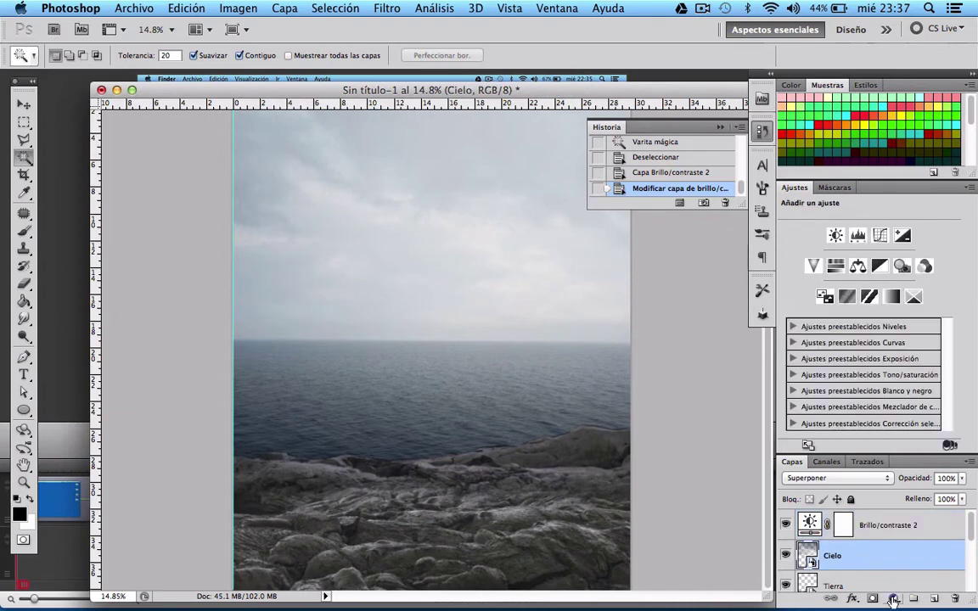
{"action": "left_click", "coordinate": [894, 598]}
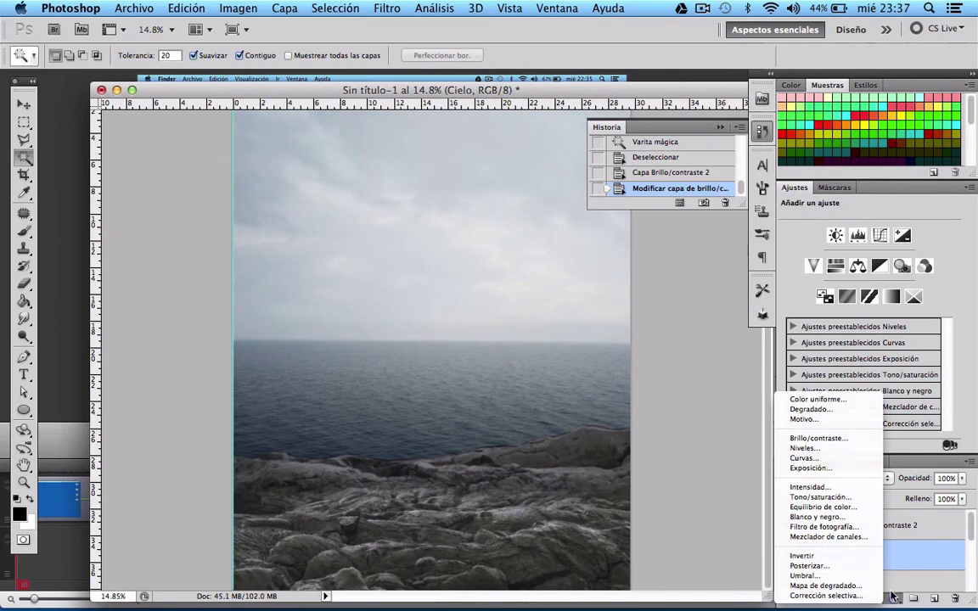
{"action": "left_click", "coordinate": [846, 460]}
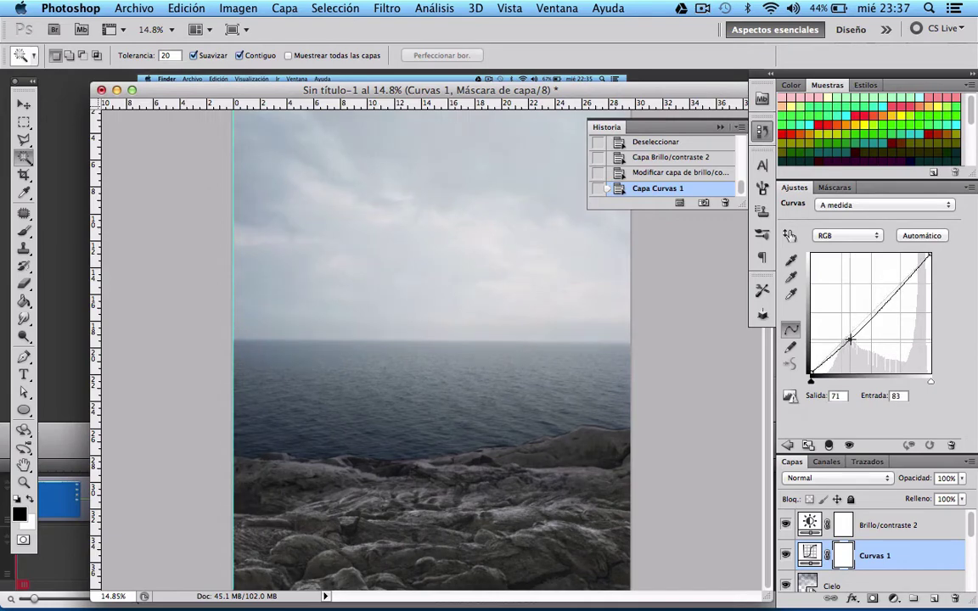
{"action": "left_click_drag", "start_coordinate": [845, 337], "coordinate": [850, 337]}
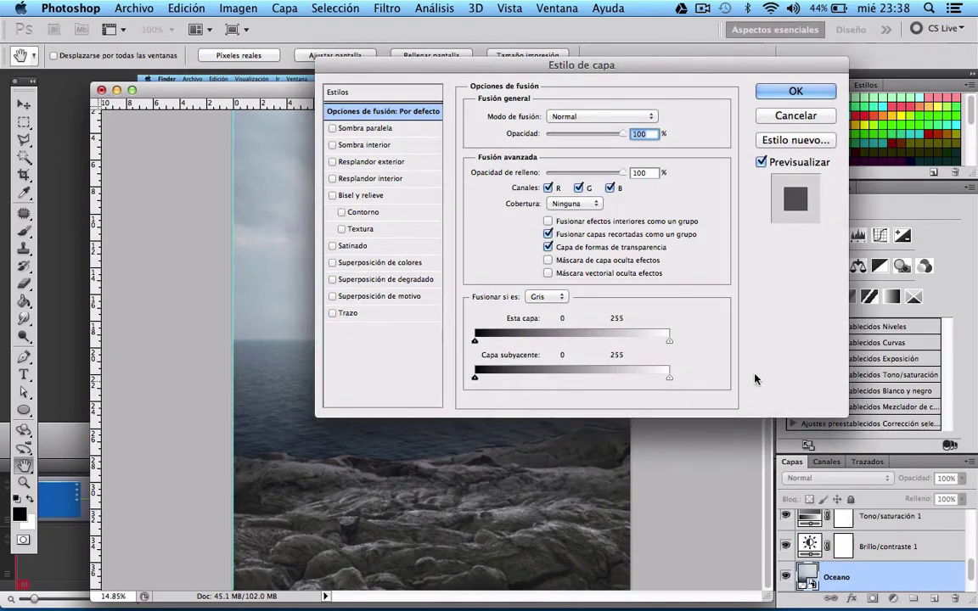
Dismiss the Layer Style dialogs for Brillo/contraste 1 and Oceano without changes.
{"action": "left_click", "coordinate": [795, 116]}
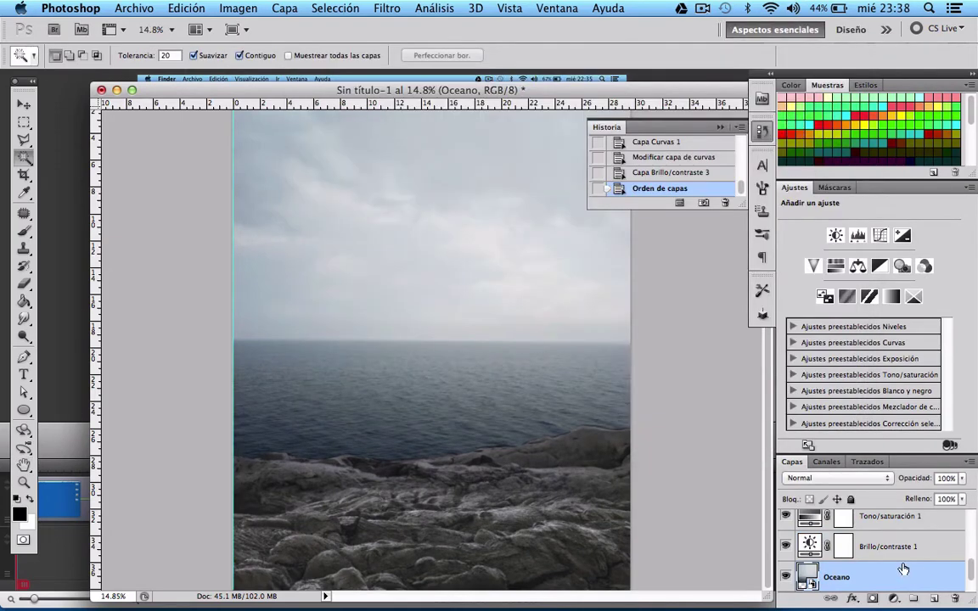
{"action": "double_click", "coordinate": [906, 559]}
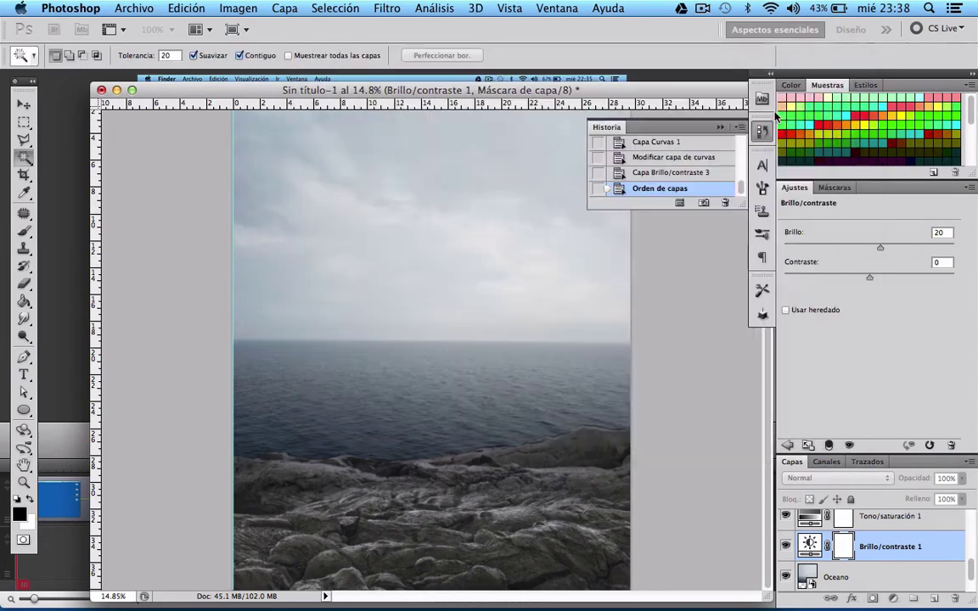
{"action": "left_click", "coordinate": [781, 116]}
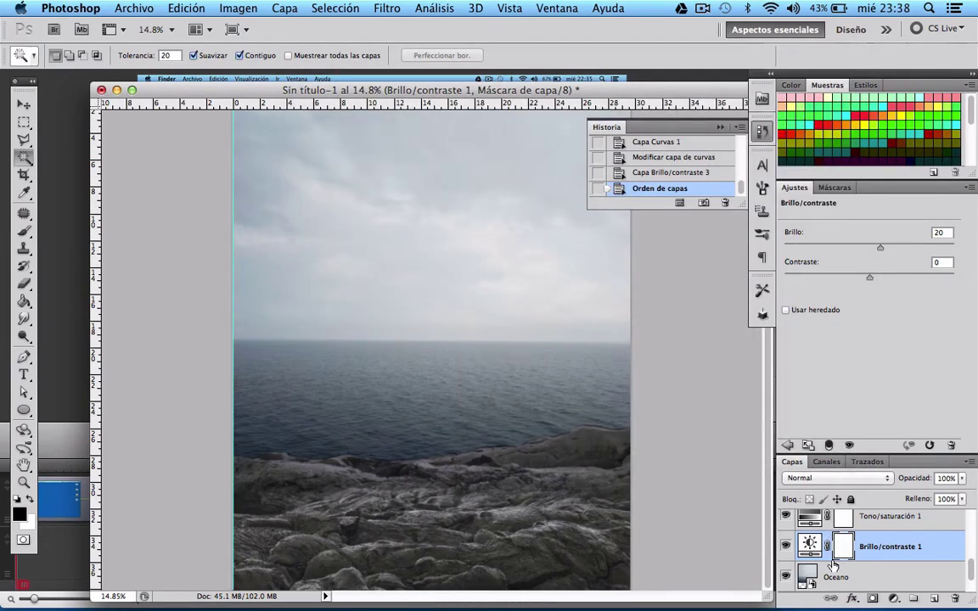
{"action": "double_click", "coordinate": [830, 567]}
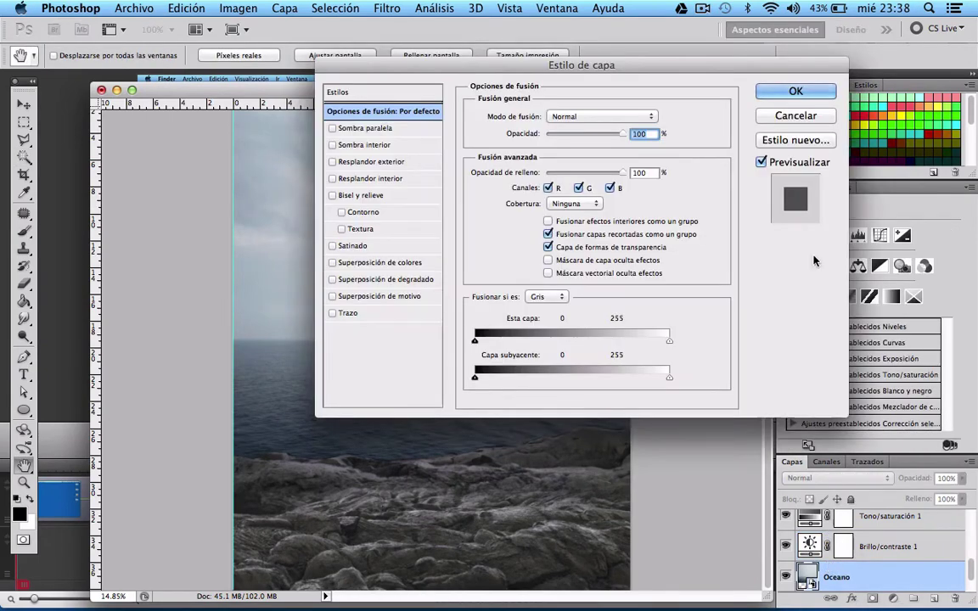
Show the Brillo/contraste 1 settings (brightness 20, contrast 0) and paint a horizon haze stroke.
{"action": "left_click", "coordinate": [790, 91]}
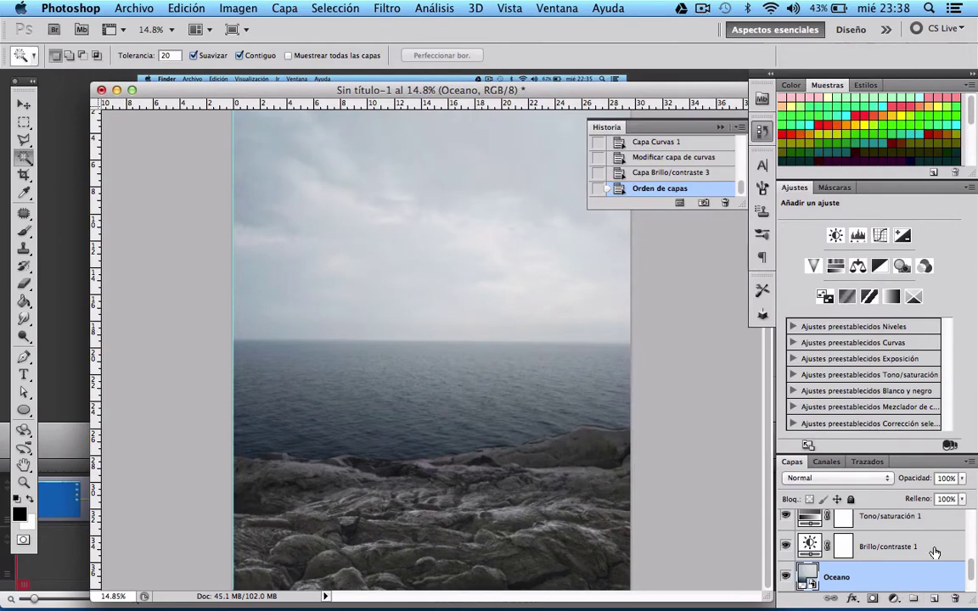
{"action": "left_click", "coordinate": [934, 553]}
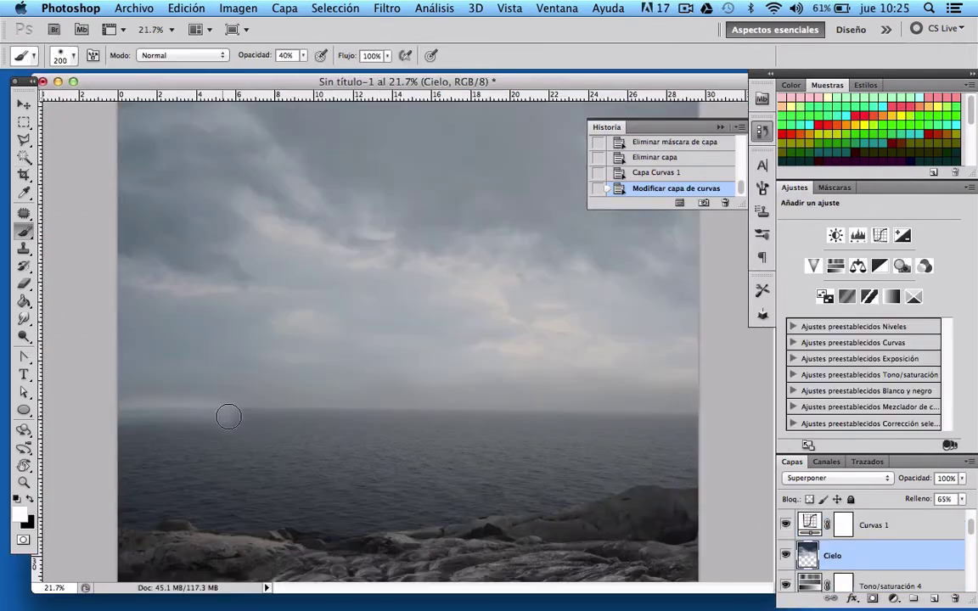
{"action": "left_click_drag", "start_coordinate": [229, 413], "coordinate": [727, 408]}
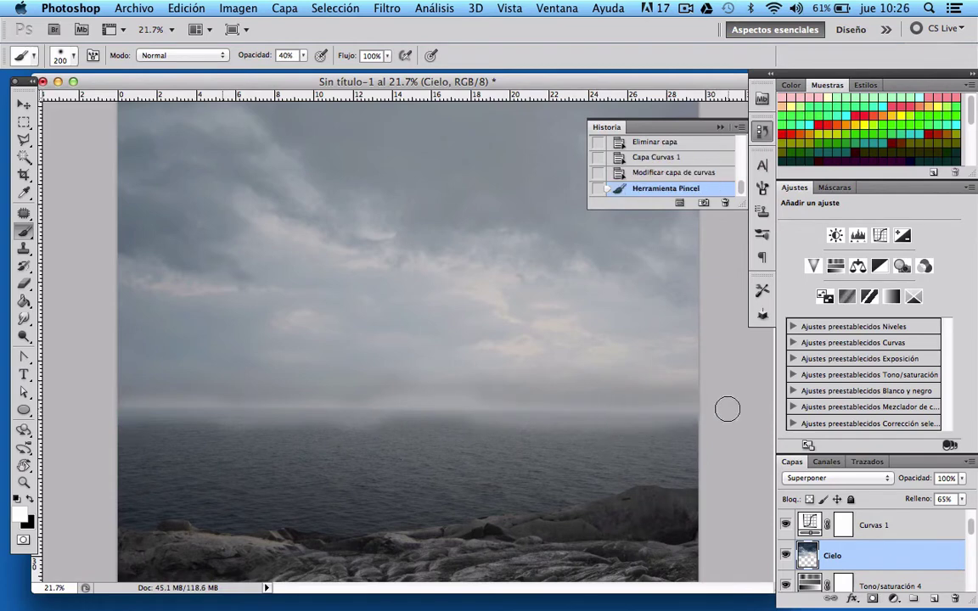
Replace the horizon stroke with a lighter band, then dab a 600 px white glow at its centre.
{"action": "key", "text": "ctrl+z"}
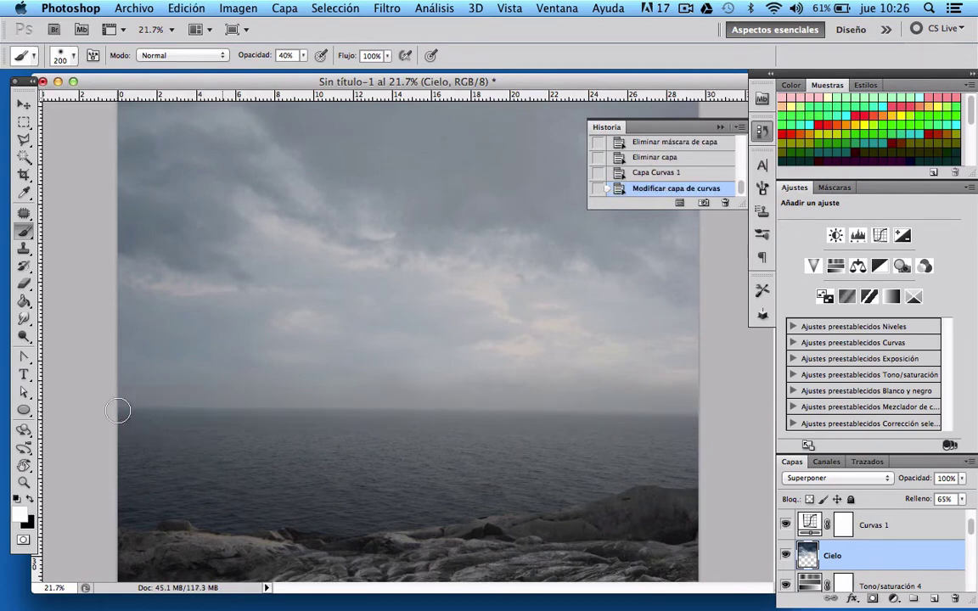
{"action": "left_click_drag", "start_coordinate": [114, 408], "coordinate": [721, 413]}
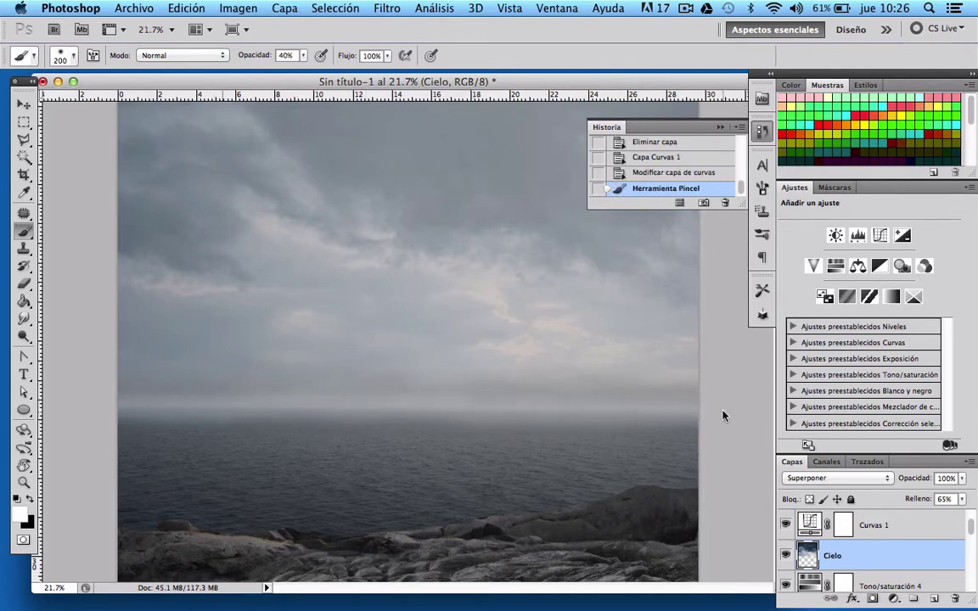
{"action": "scroll", "coordinate": [720, 411], "scroll_direction": "down", "scroll_amount": 5}
{"action": "scroll", "coordinate": [648, 368], "scroll_direction": "up", "scroll_amount": 1}
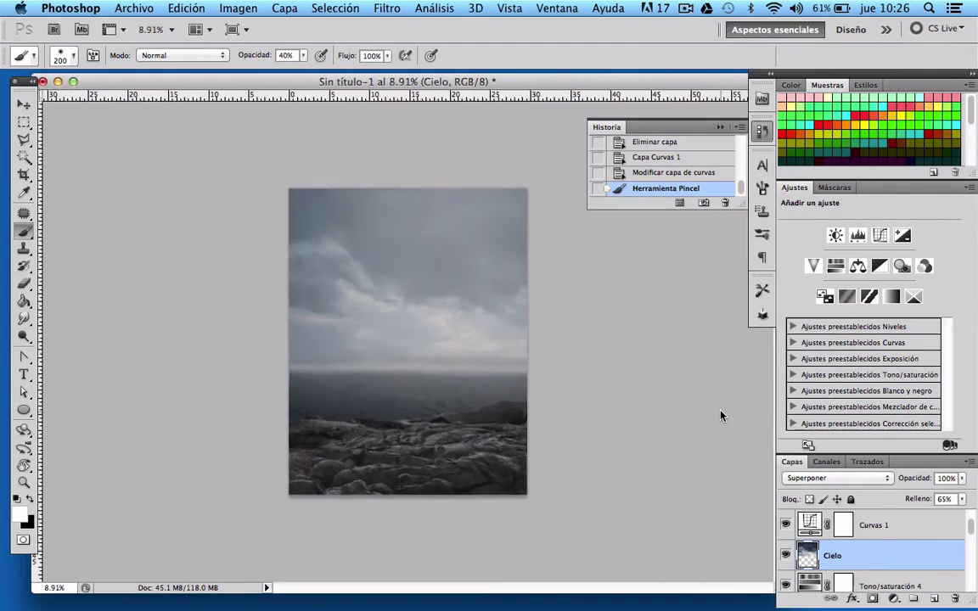
{"action": "scroll", "coordinate": [387, 375], "scroll_direction": "up", "scroll_amount": 1}
{"action": "key", "text": "bracketright"}
{"action": "key", "text": "bracketright"}
{"action": "key", "text": "bracketright"}
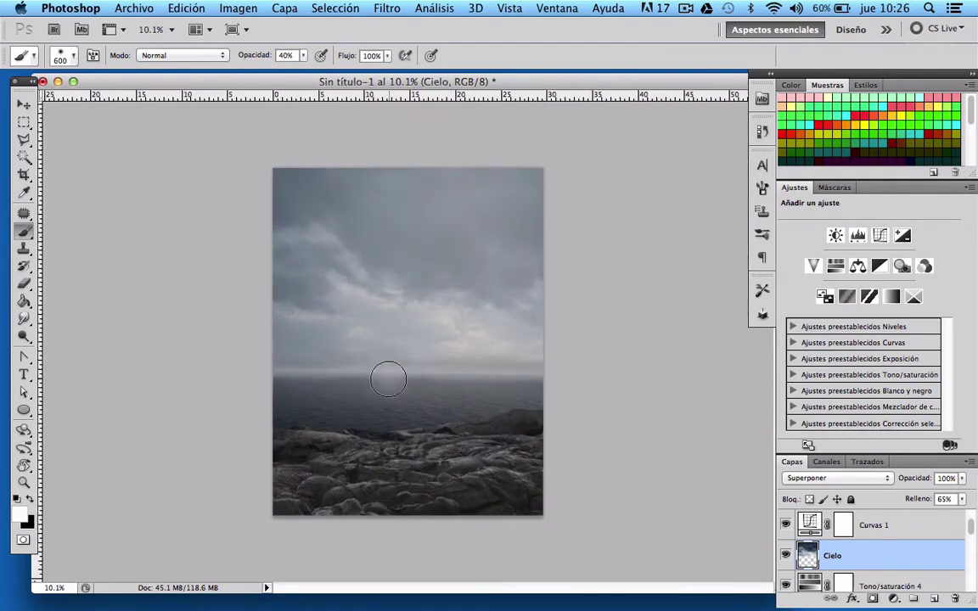
{"action": "left_click_drag", "start_coordinate": [388, 378], "coordinate": [391, 379]}
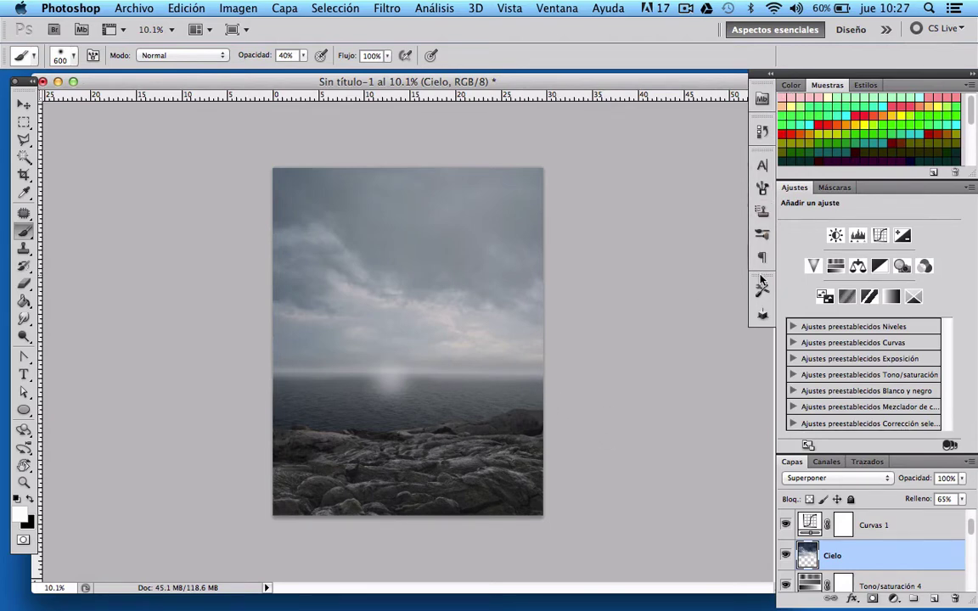
Drop the last history state and bring the caveman from neandertal_2_1500.psd into the sea scene.
{"action": "left_click", "coordinate": [761, 131]}
{"action": "left_click", "coordinate": [725, 203]}
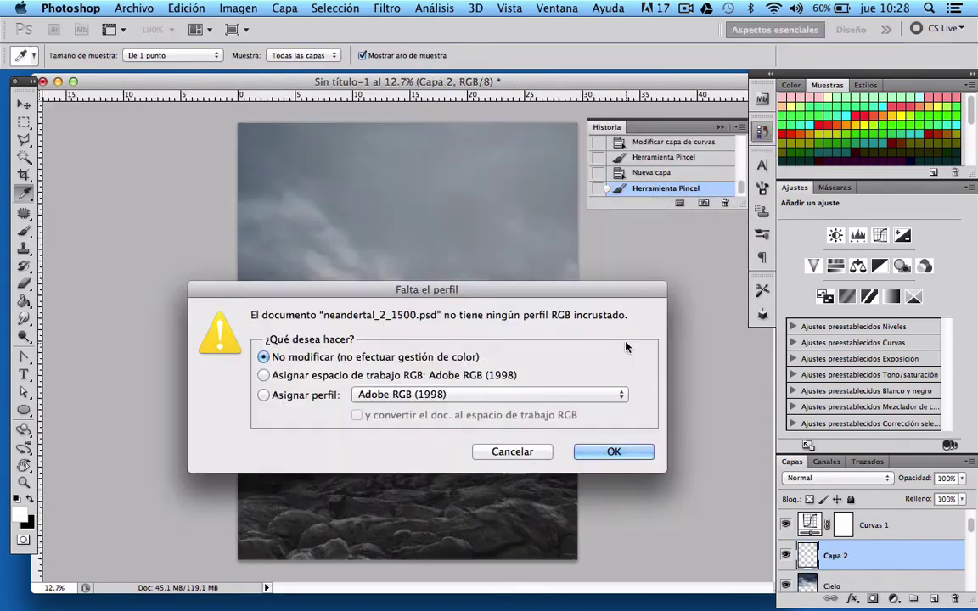
{"action": "left_click", "coordinate": [615, 450]}
{"action": "left_click", "coordinate": [24, 103]}
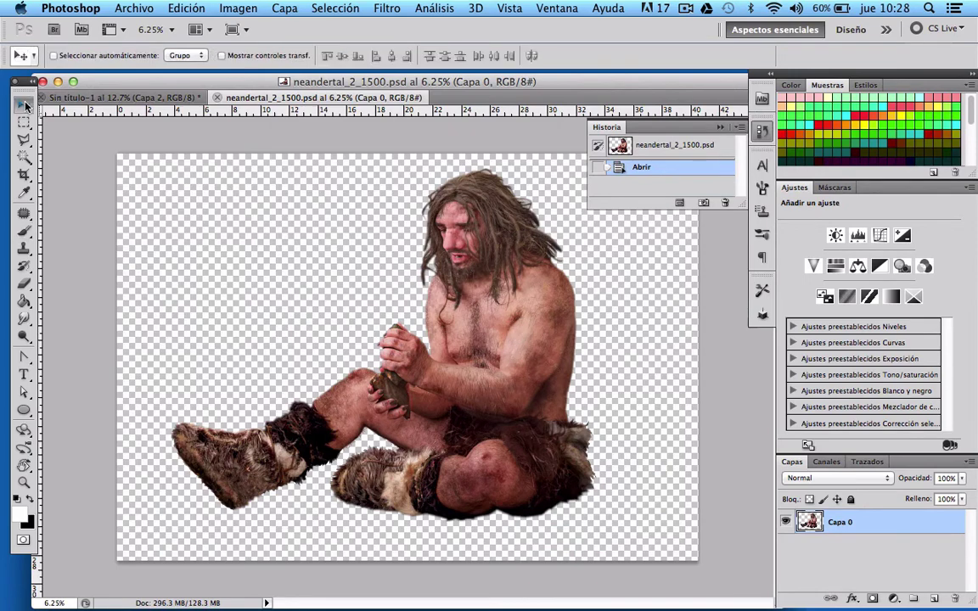
{"action": "left_click_drag", "start_coordinate": [528, 359], "coordinate": [343, 312]}
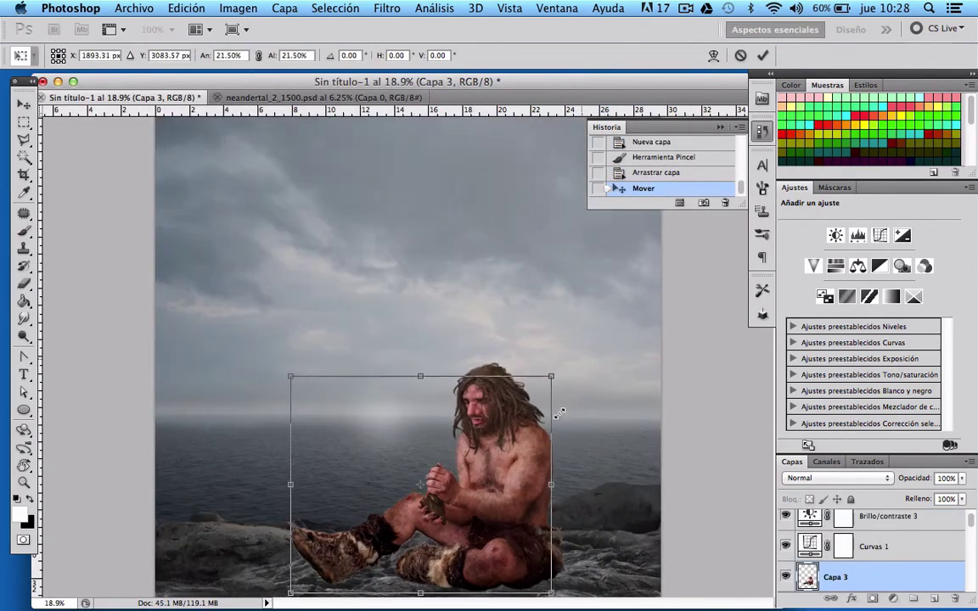
Scale the caveman to about 12% and position him on the foreground rocks.
{"action": "left_click_drag", "start_coordinate": [551, 375], "coordinate": [534, 436]}
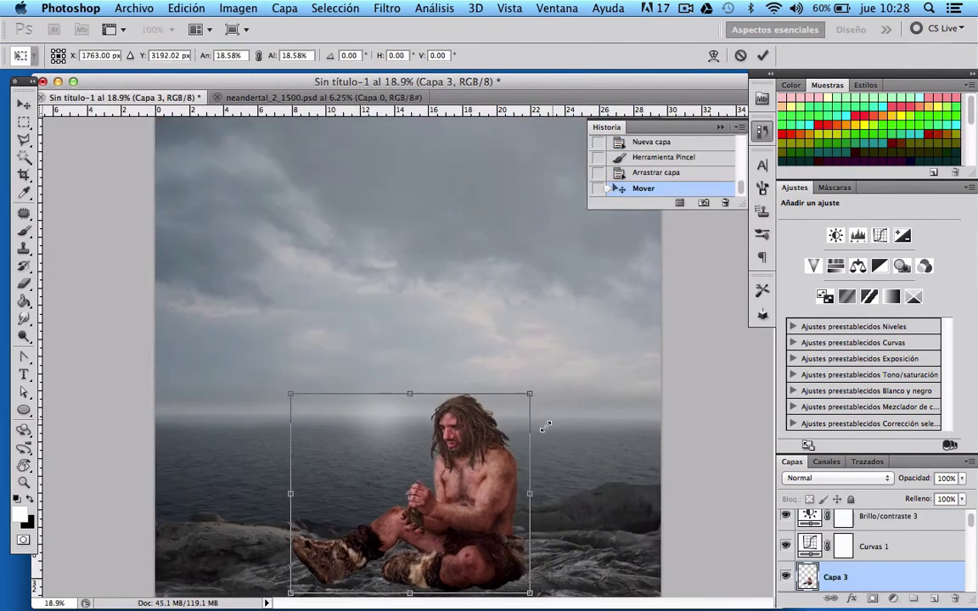
{"action": "scroll", "coordinate": [534, 437], "scroll_direction": "down", "scroll_amount": 5}
{"action": "left_click_drag", "start_coordinate": [474, 416], "coordinate": [516, 408]}
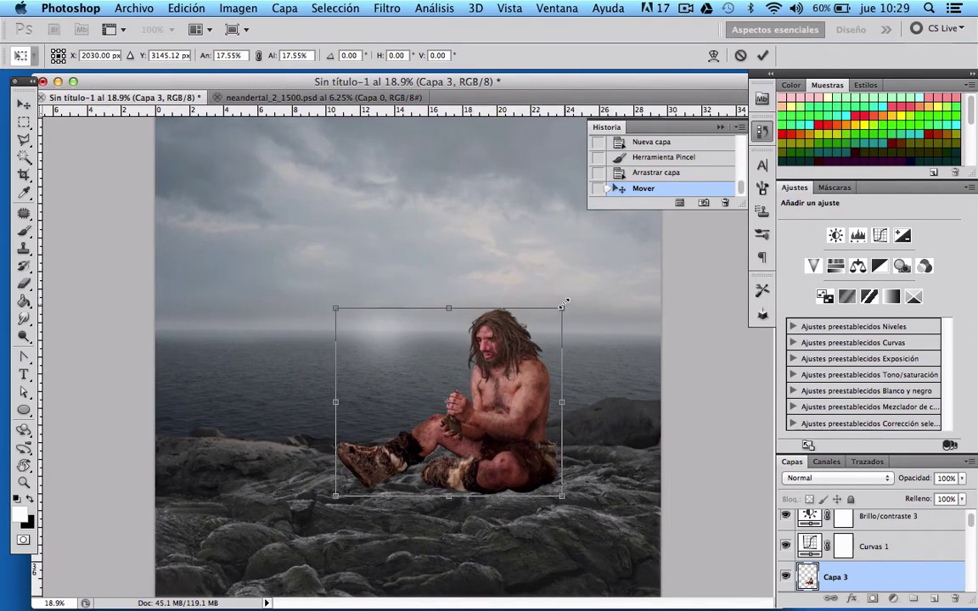
{"action": "left_click_drag", "start_coordinate": [561, 308], "coordinate": [495, 364]}
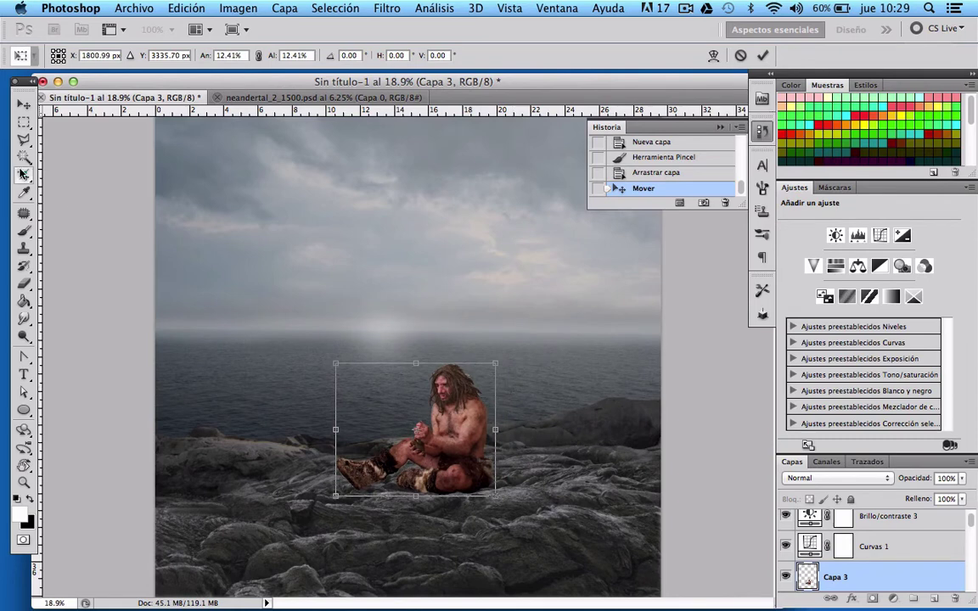
{"action": "left_click", "coordinate": [24, 106]}
{"action": "left_click", "coordinate": [608, 233]}
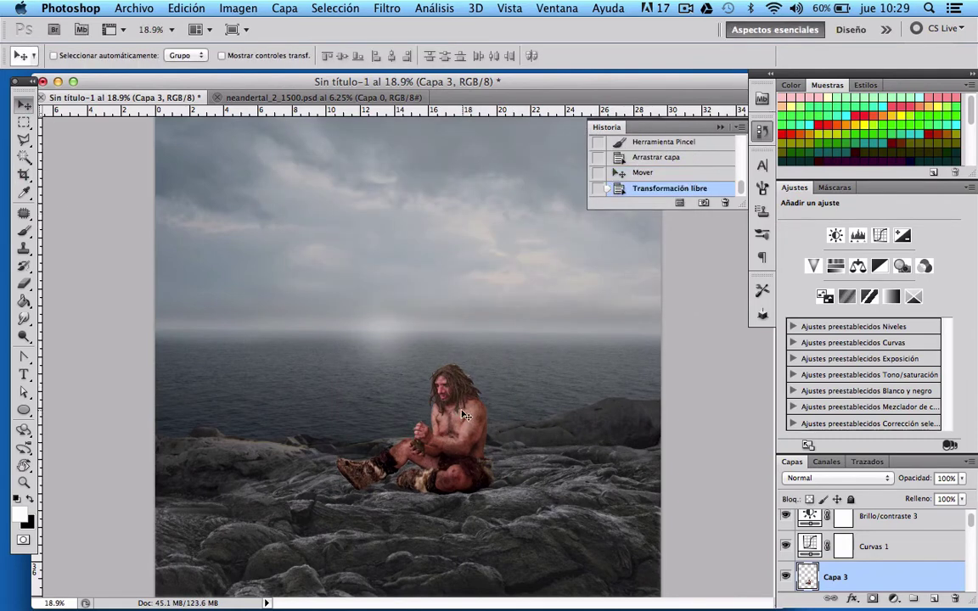
{"action": "left_click_drag", "start_coordinate": [463, 411], "coordinate": [458, 407]}
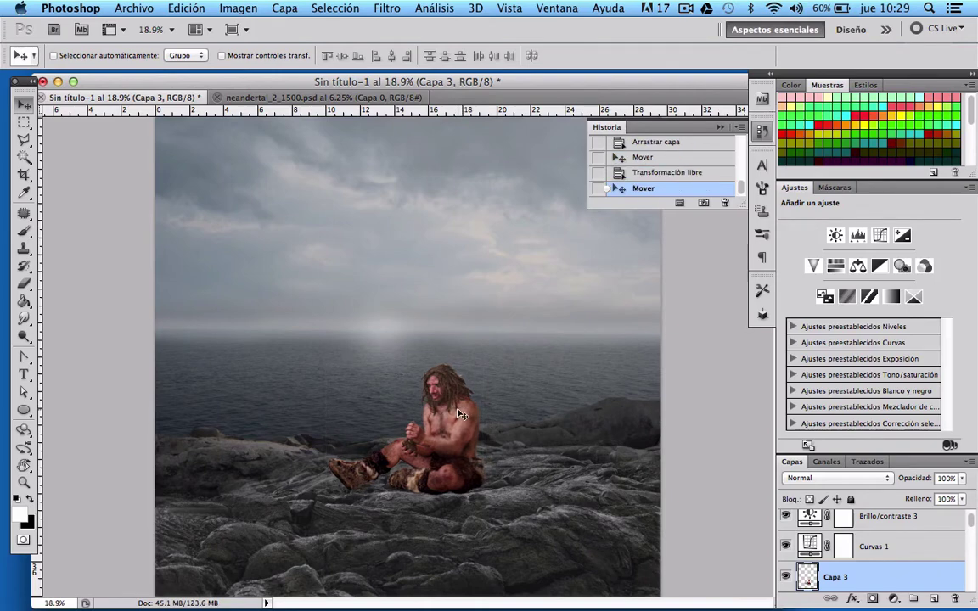
{"action": "left_click", "coordinate": [894, 598]}
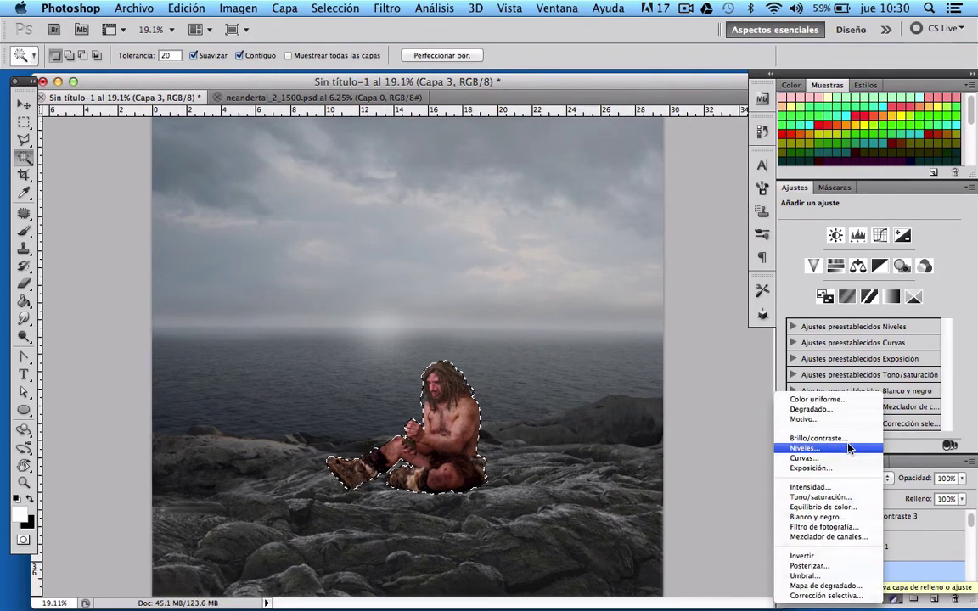
Add a -25 Brightness/Contrast adjustment for the caveman and select the fondo1 layer.
{"action": "left_click", "coordinate": [847, 440]}
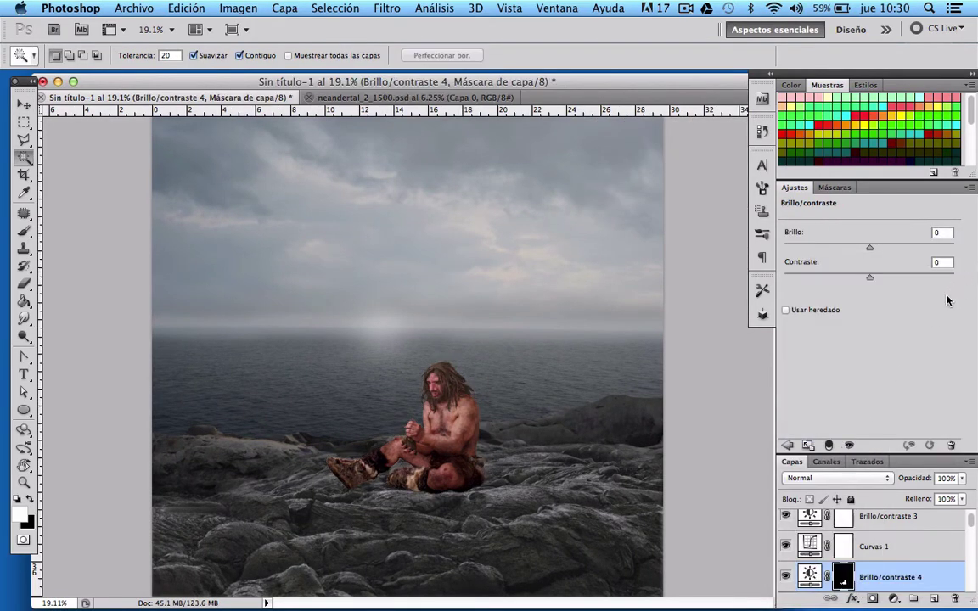
{"action": "type", "text": "25"}
{"action": "key", "text": "Return"}
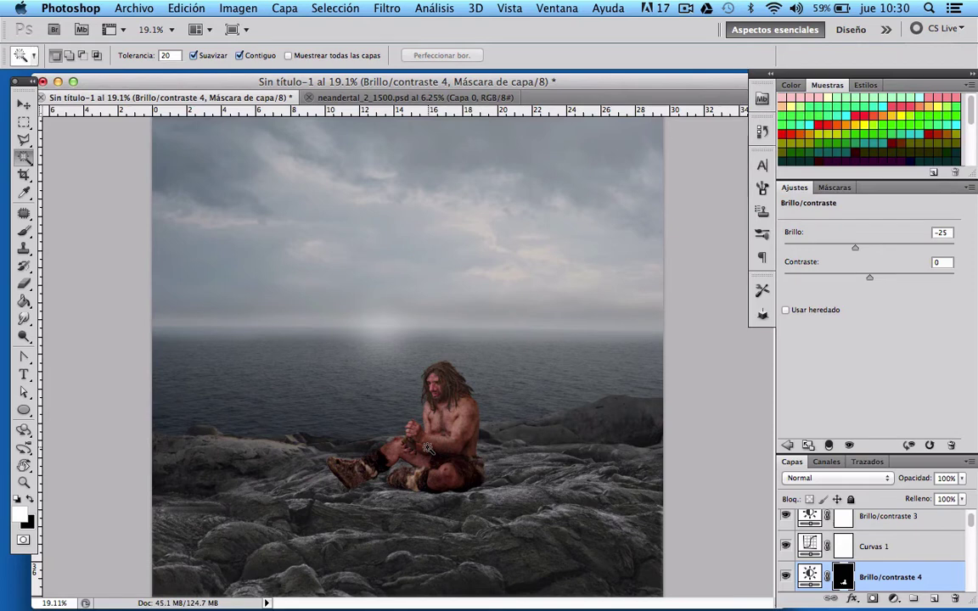
{"action": "scroll", "coordinate": [875, 552], "scroll_direction": "down", "scroll_amount": 2}
{"action": "left_click", "coordinate": [875, 556]}
{"action": "scroll", "coordinate": [849, 569], "scroll_direction": "down", "scroll_amount": 2}
{"action": "scroll", "coordinate": [847, 578], "scroll_direction": "up", "scroll_amount": 2}
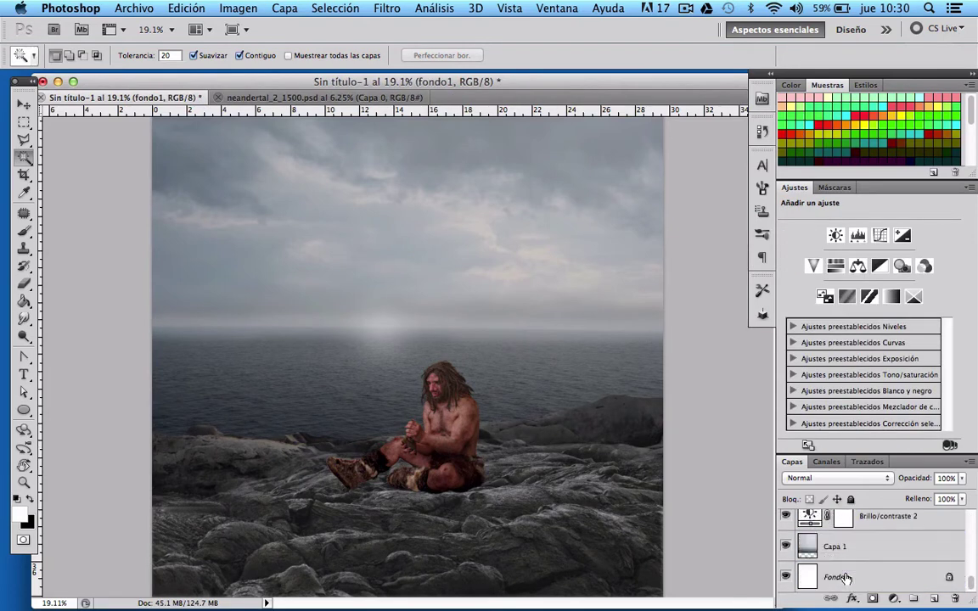
{"action": "scroll", "coordinate": [846, 578], "scroll_direction": "up", "scroll_amount": 2}
{"action": "scroll", "coordinate": [847, 578], "scroll_direction": "up", "scroll_amount": 2}
{"action": "scroll", "coordinate": [846, 578], "scroll_direction": "up", "scroll_amount": 2}
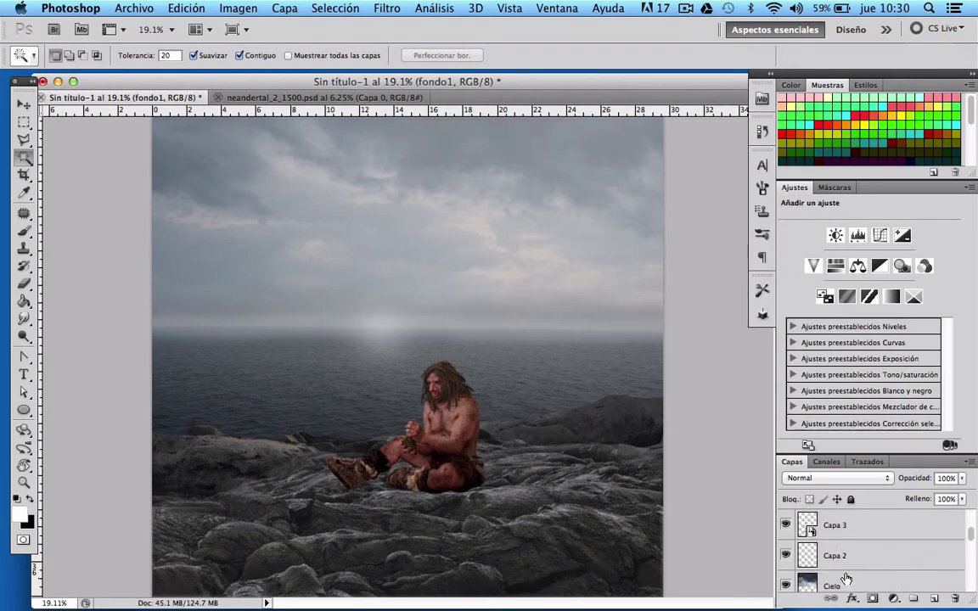
Toggle the caveman layer's visibility to compare, then rename it cavernicola.
{"action": "left_click", "coordinate": [819, 525]}
{"action": "left_click", "coordinate": [786, 523]}
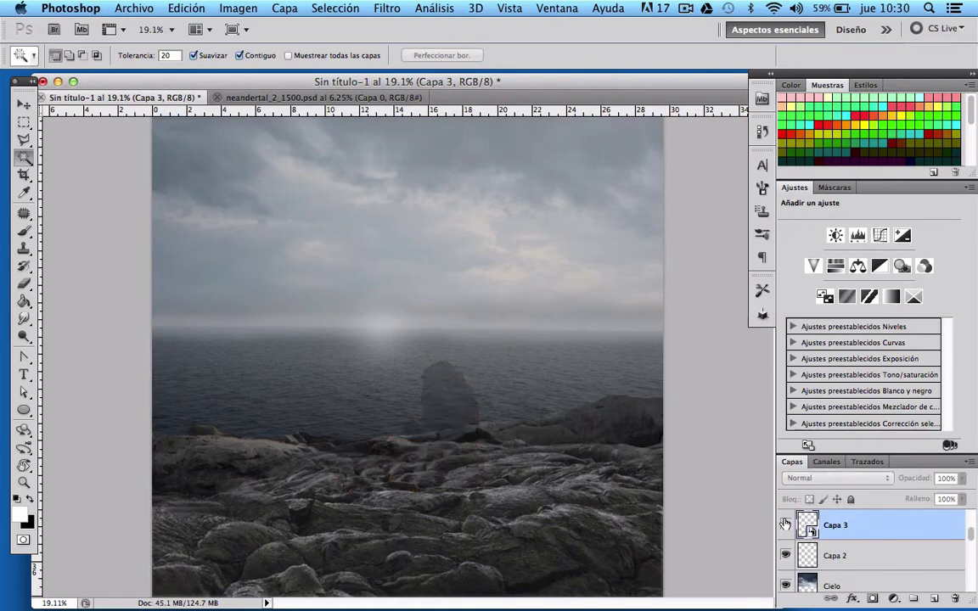
{"action": "left_click", "coordinate": [786, 524]}
{"action": "scroll", "coordinate": [849, 530], "scroll_direction": "up", "scroll_amount": 2}
{"action": "scroll", "coordinate": [851, 532], "scroll_direction": "down", "scroll_amount": 1}
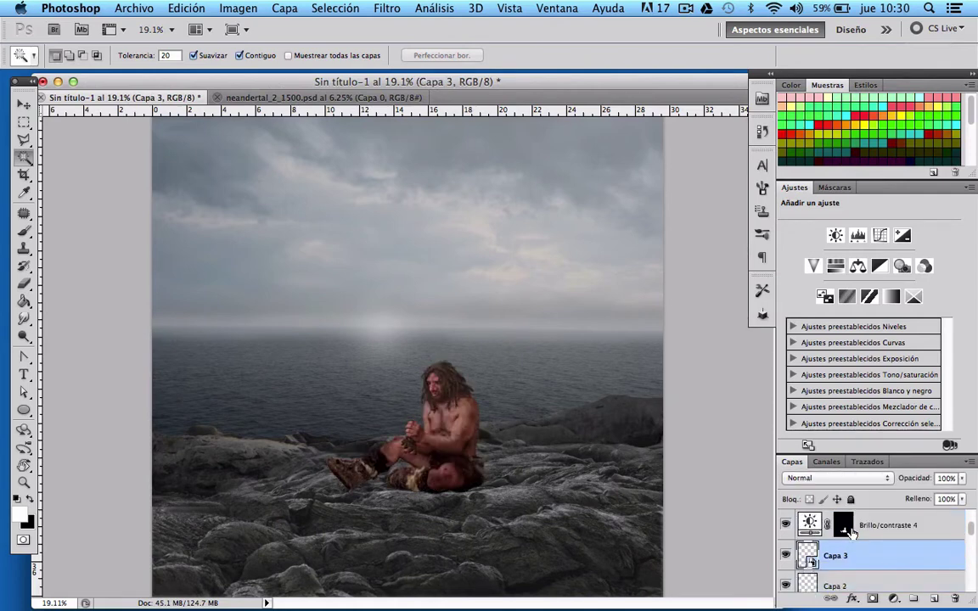
{"action": "double_click", "coordinate": [836, 556]}
{"action": "type", "text": "c"}
{"action": "type", "text": "icola"}
{"action": "key", "text": "Return"}
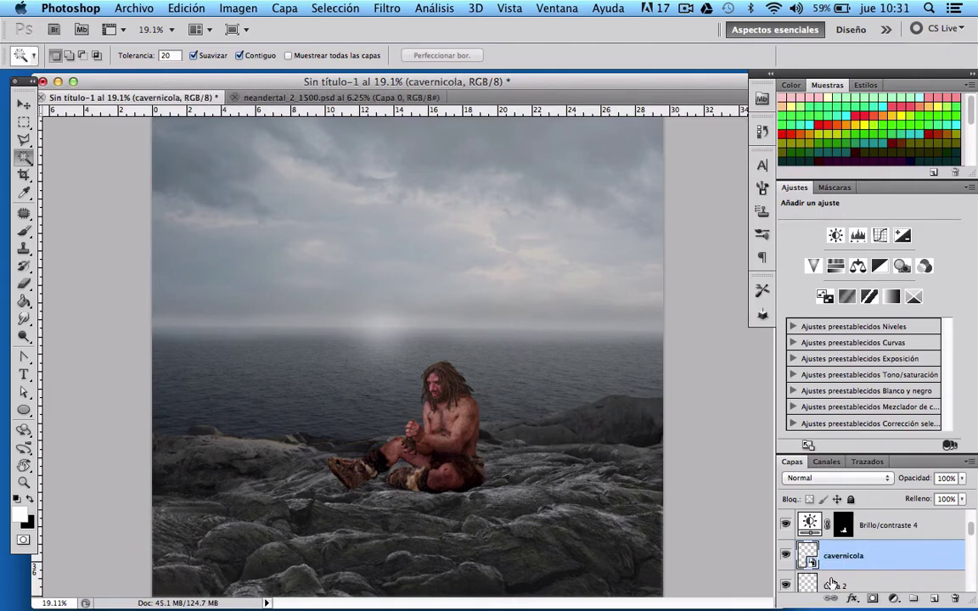
Delete the layer mask of Tono/saturación 5.
{"action": "scroll", "coordinate": [878, 571], "scroll_direction": "up", "scroll_amount": 1}
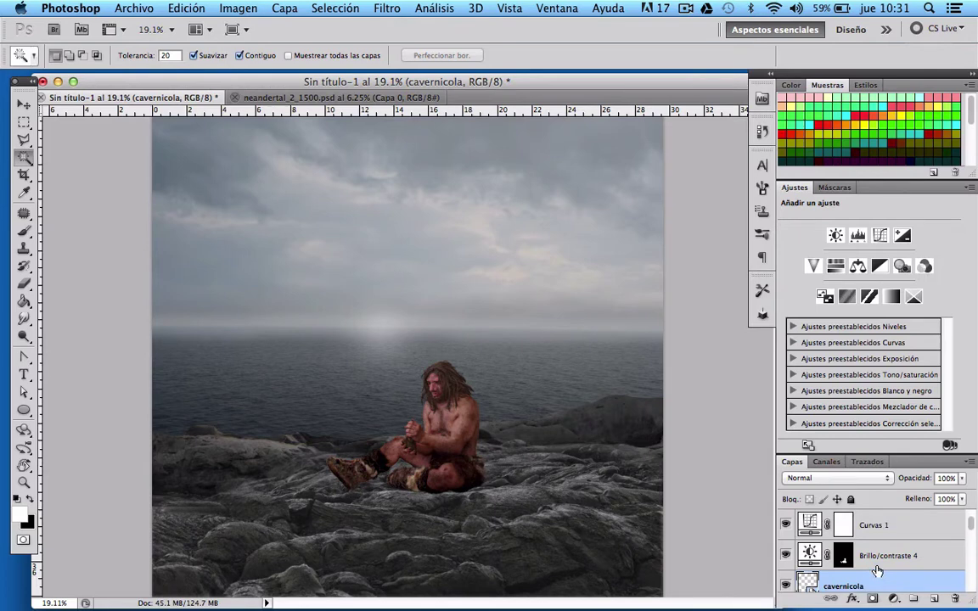
{"action": "left_click", "coordinate": [17, 105]}
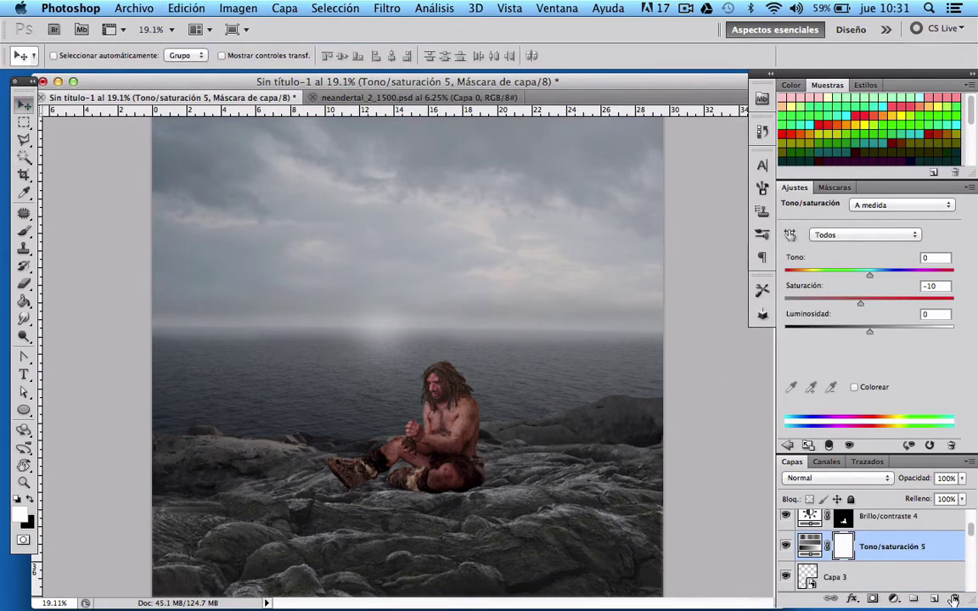
{"action": "left_click_drag", "start_coordinate": [843, 547], "coordinate": [955, 598]}
{"action": "left_click", "coordinate": [594, 227]}
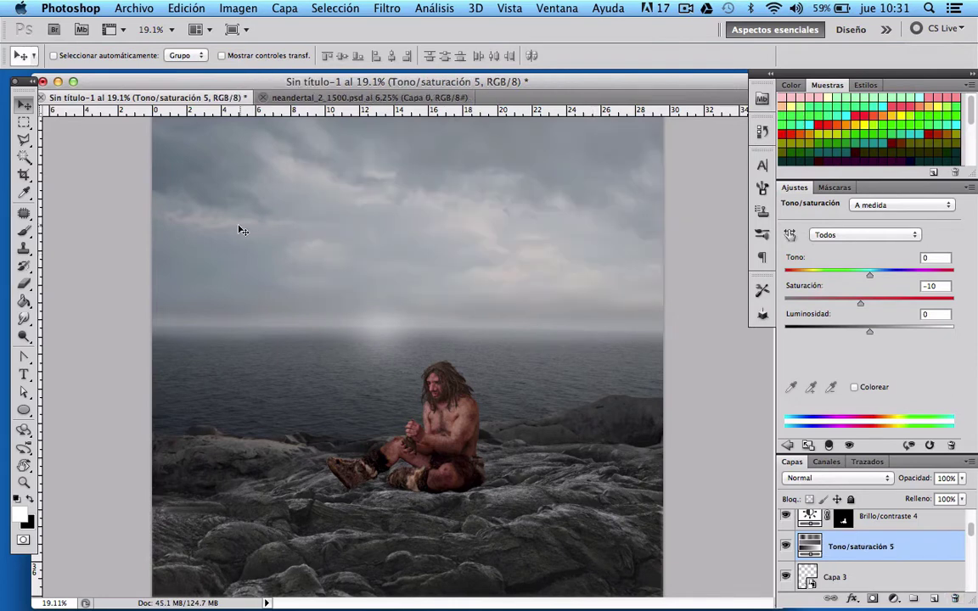
Add a Hue/Saturation adjustment of -10 above Capa 3.
{"action": "left_click", "coordinate": [844, 577]}
{"action": "left_click", "coordinate": [25, 157]}
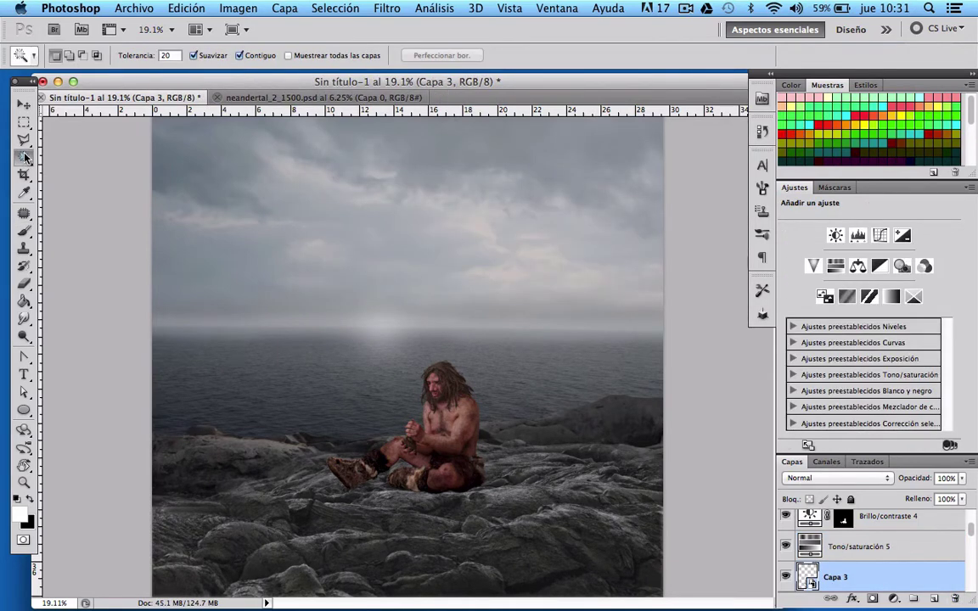
{"action": "left_click", "coordinate": [858, 266]}
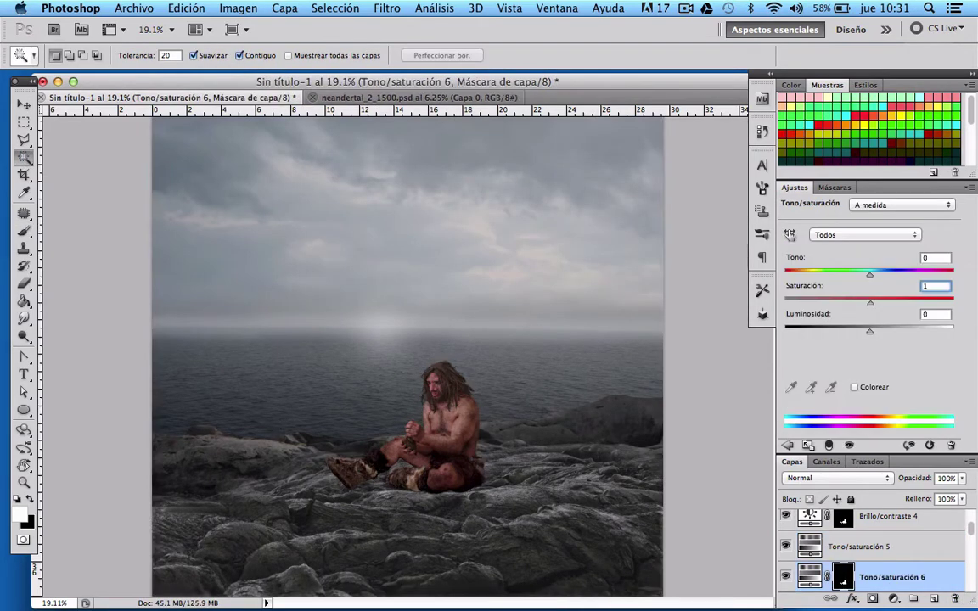
{"action": "type", "text": "-10"}
{"action": "left_click", "coordinate": [24, 102]}
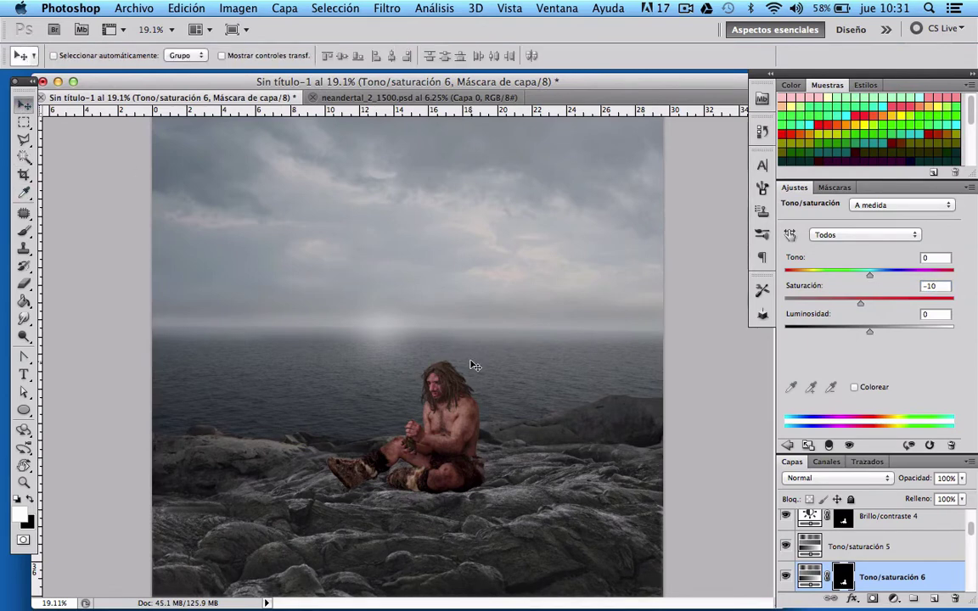
Quick-select the caveman for a Curves adjustment and set his layer opacity to 95%.
{"action": "left_click", "coordinate": [862, 585]}
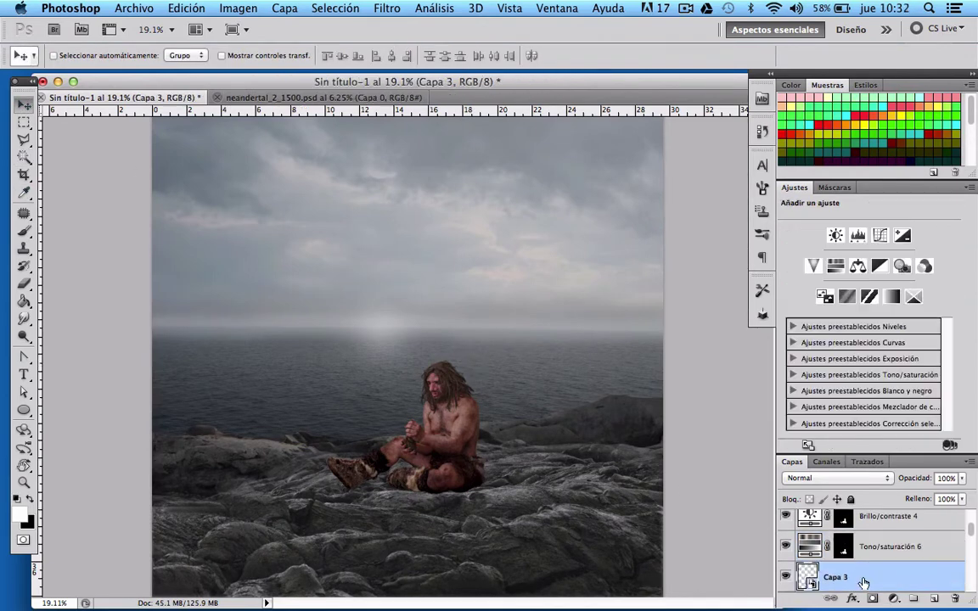
{"action": "left_click", "coordinate": [34, 159]}
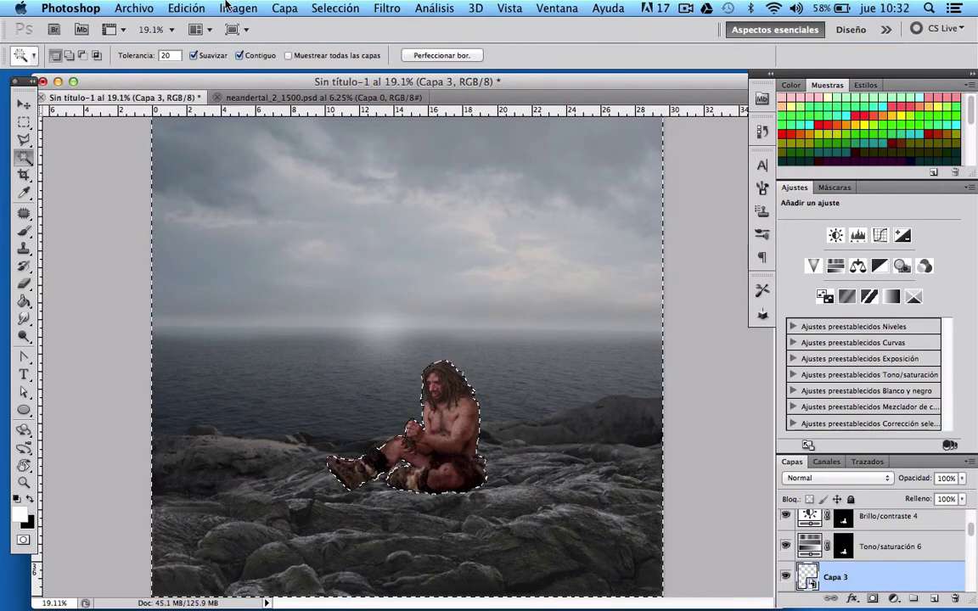
{"action": "left_click", "coordinate": [880, 235]}
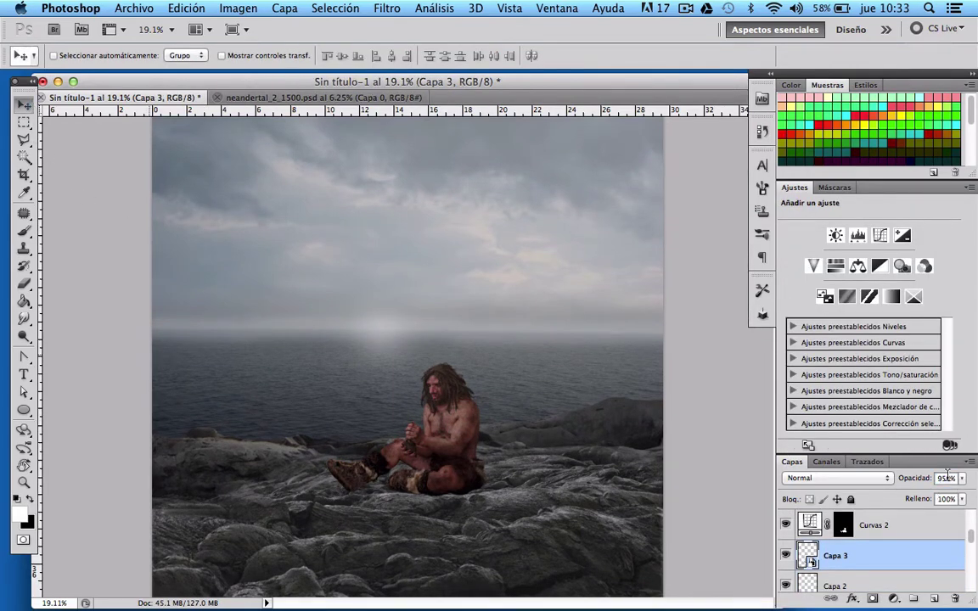
{"action": "left_click", "coordinate": [921, 472]}
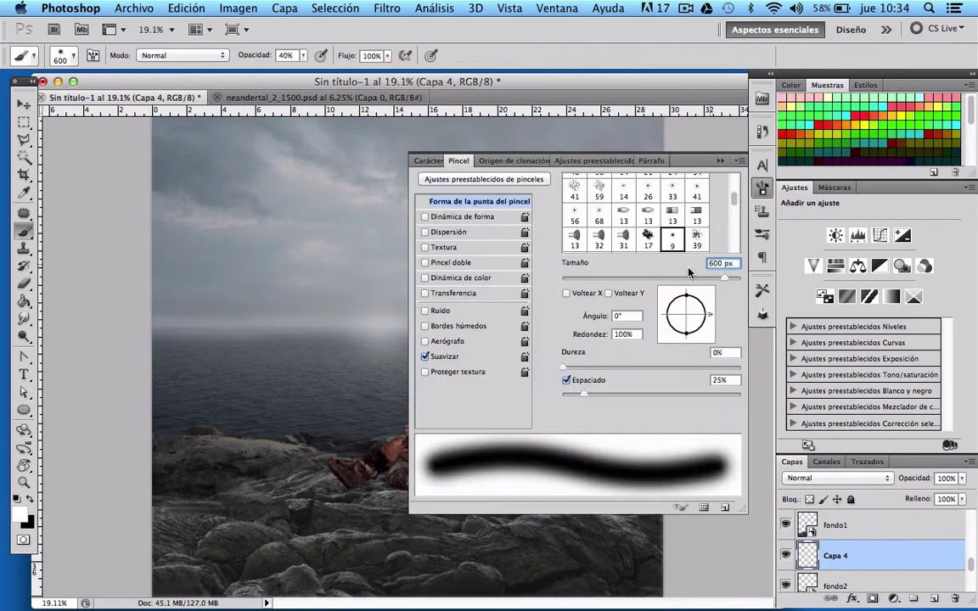
Set the brush size to 400 px in the Brush panel.
{"action": "left_click", "coordinate": [712, 263]}
{"action": "key", "text": "Delete"}
{"action": "left_click", "coordinate": [720, 161]}
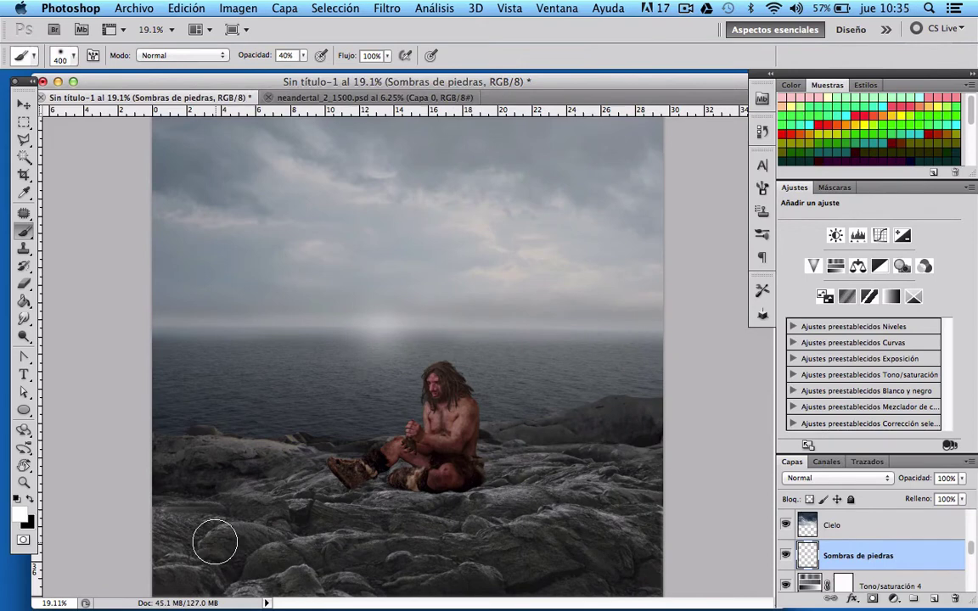
Paint soft white haze over the rocks left, right and below the caveman.
{"action": "left_click_drag", "start_coordinate": [212, 535], "coordinate": [263, 523]}
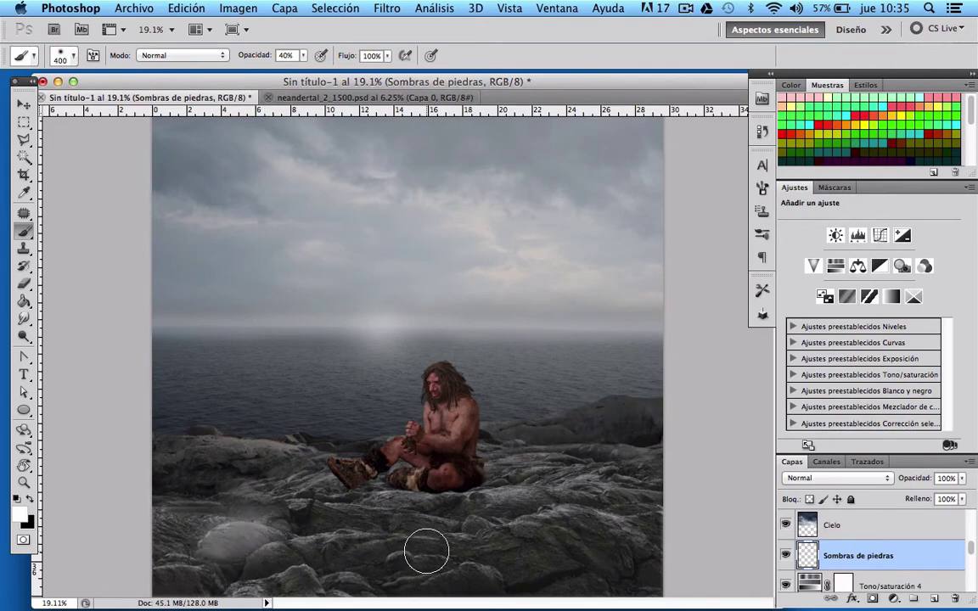
{"action": "left_click_drag", "start_coordinate": [471, 563], "coordinate": [349, 545]}
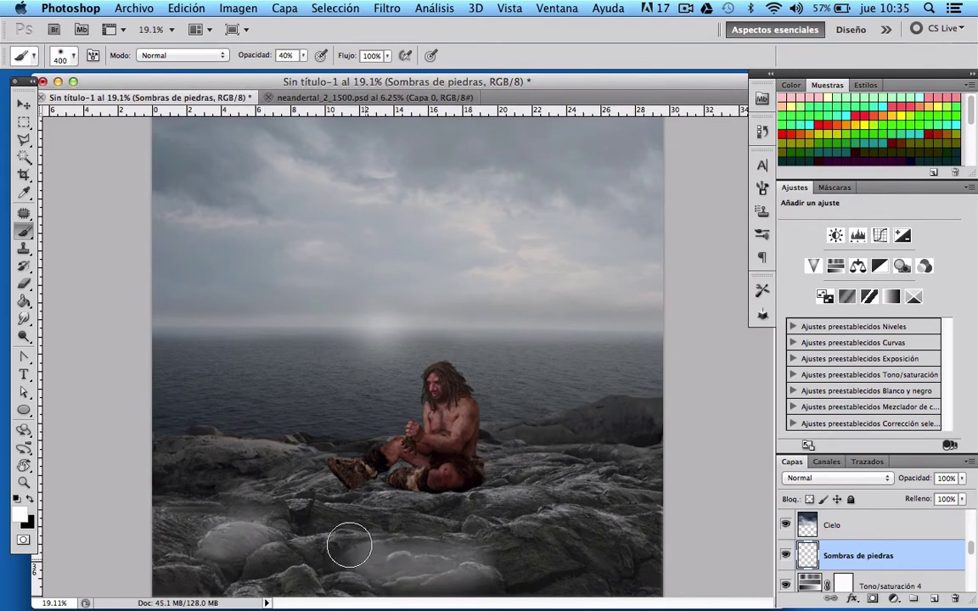
{"action": "mouse_move", "coordinate": [551, 545]}
{"action": "left_mouse_down"}
{"action": "mouse_move", "coordinate": [540, 542]}
{"action": "mouse_move", "coordinate": [595, 528]}
{"action": "left_mouse_up"}
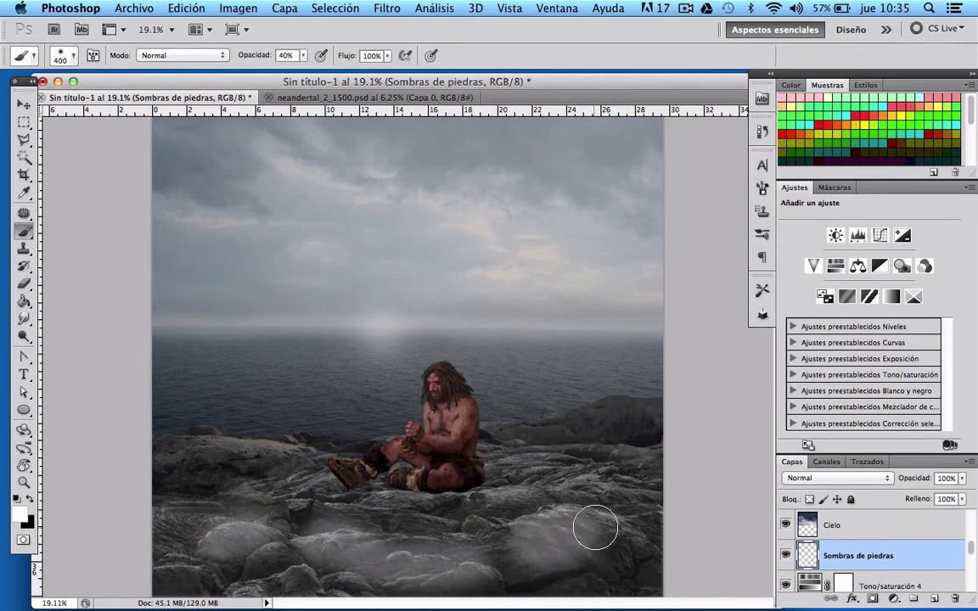
{"action": "mouse_move", "coordinate": [645, 433]}
{"action": "left_mouse_down"}
{"action": "mouse_move", "coordinate": [622, 447]}
{"action": "mouse_move", "coordinate": [552, 452]}
{"action": "mouse_move", "coordinate": [533, 466]}
{"action": "mouse_move", "coordinate": [639, 474]}
{"action": "left_mouse_up"}
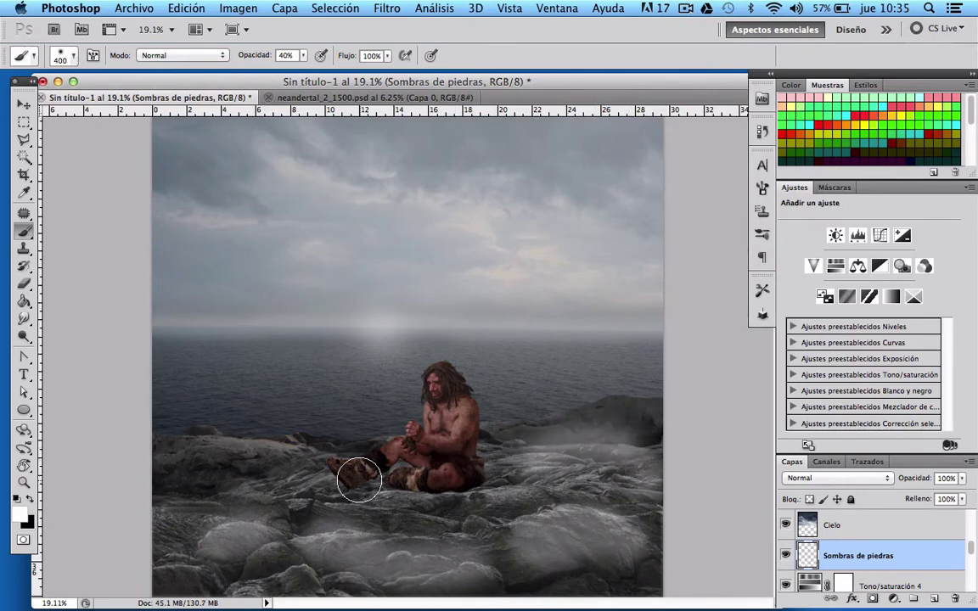
{"action": "mouse_move", "coordinate": [359, 480]}
{"action": "left_mouse_down"}
{"action": "mouse_move", "coordinate": [295, 480]}
{"action": "mouse_move", "coordinate": [234, 461]}
{"action": "mouse_move", "coordinate": [184, 465]}
{"action": "left_mouse_up"}
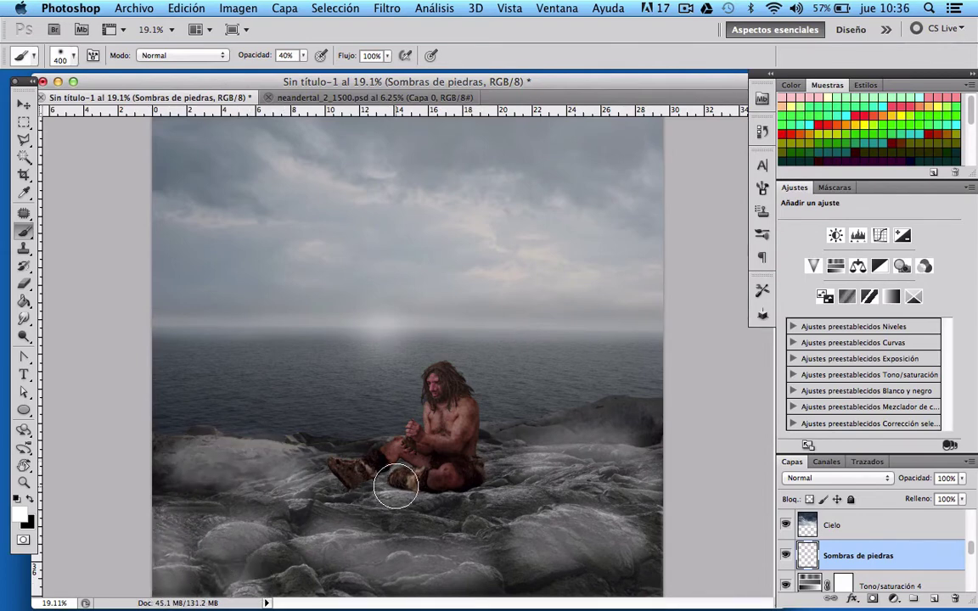
{"action": "left_click_drag", "start_coordinate": [466, 528], "coordinate": [648, 461]}
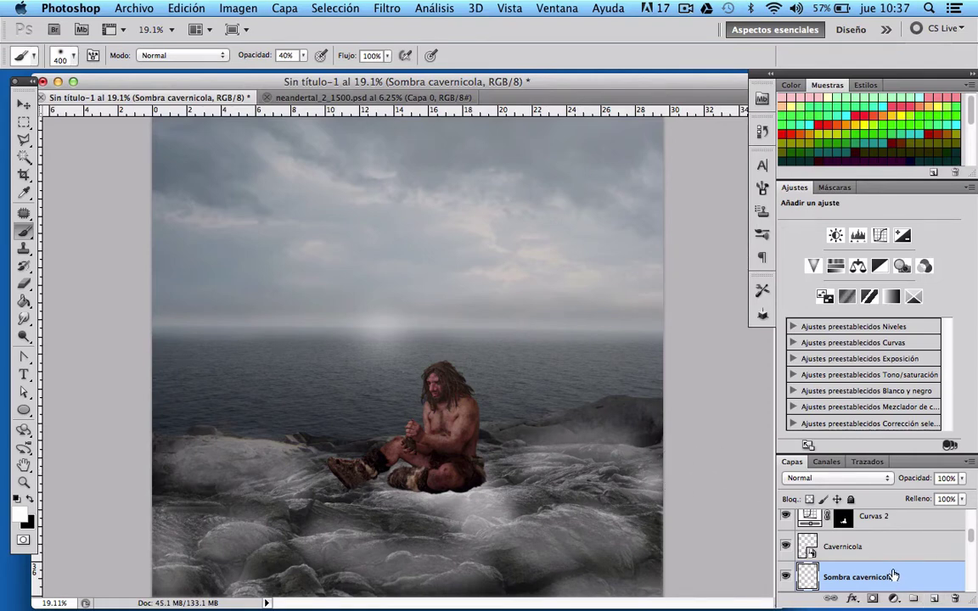
Undo the haze and paint a soft black shadow on the rocks on the Sombras de piedras layer.
{"action": "key", "text": "ctrl+z"}
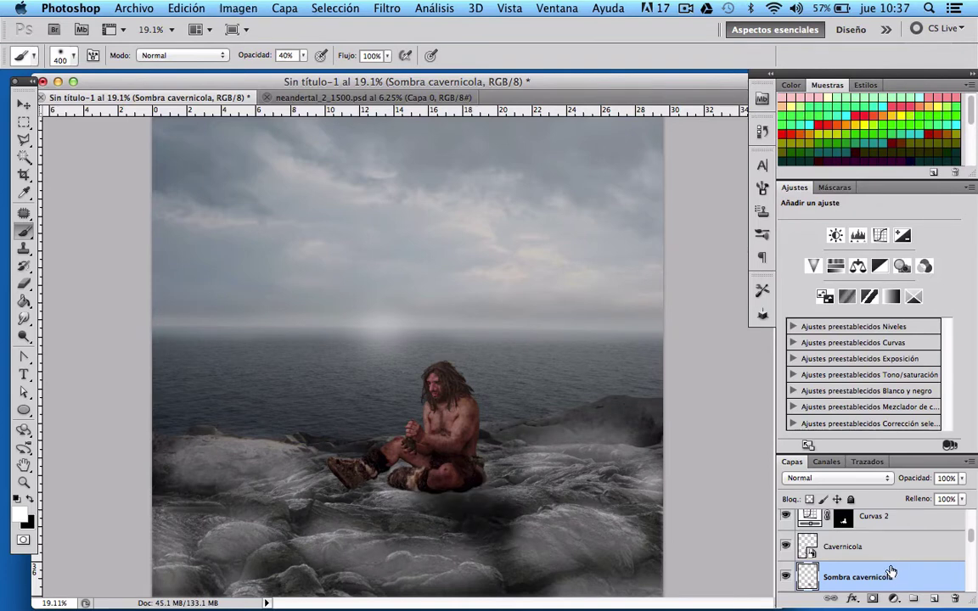
{"action": "scroll", "coordinate": [896, 574], "scroll_direction": "down", "scroll_amount": 2}
{"action": "scroll", "coordinate": [904, 579], "scroll_direction": "down", "scroll_amount": 2}
{"action": "scroll", "coordinate": [910, 583], "scroll_direction": "down", "scroll_amount": 2}
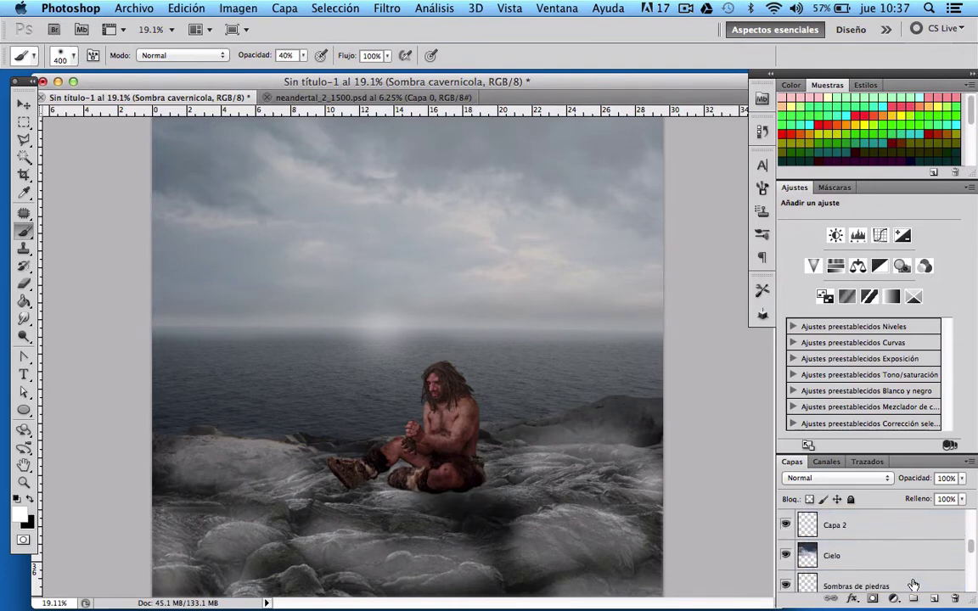
{"action": "scroll", "coordinate": [913, 584], "scroll_direction": "up", "scroll_amount": 1}
{"action": "scroll", "coordinate": [912, 584], "scroll_direction": "down", "scroll_amount": 3}
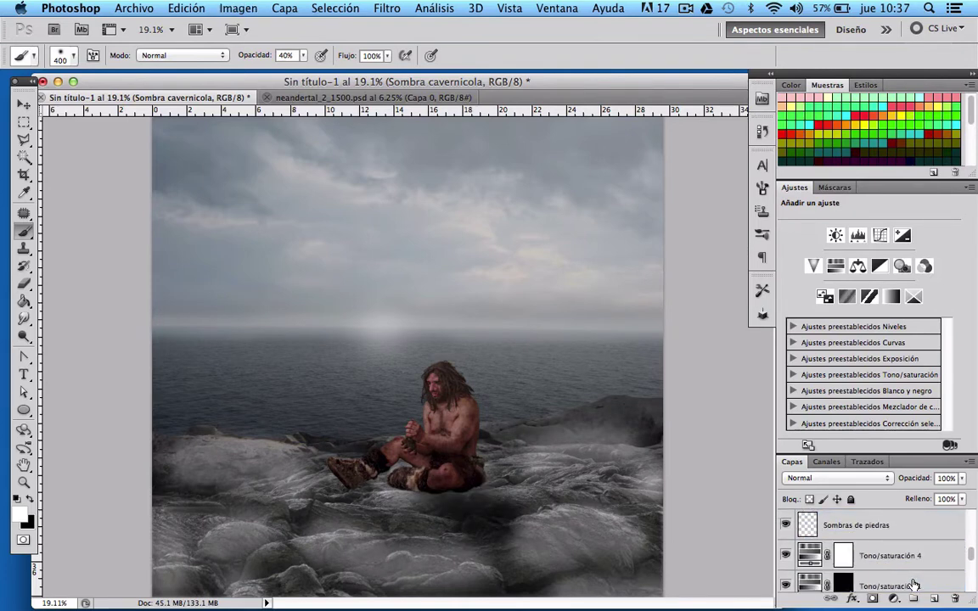
{"action": "left_click", "coordinate": [877, 522]}
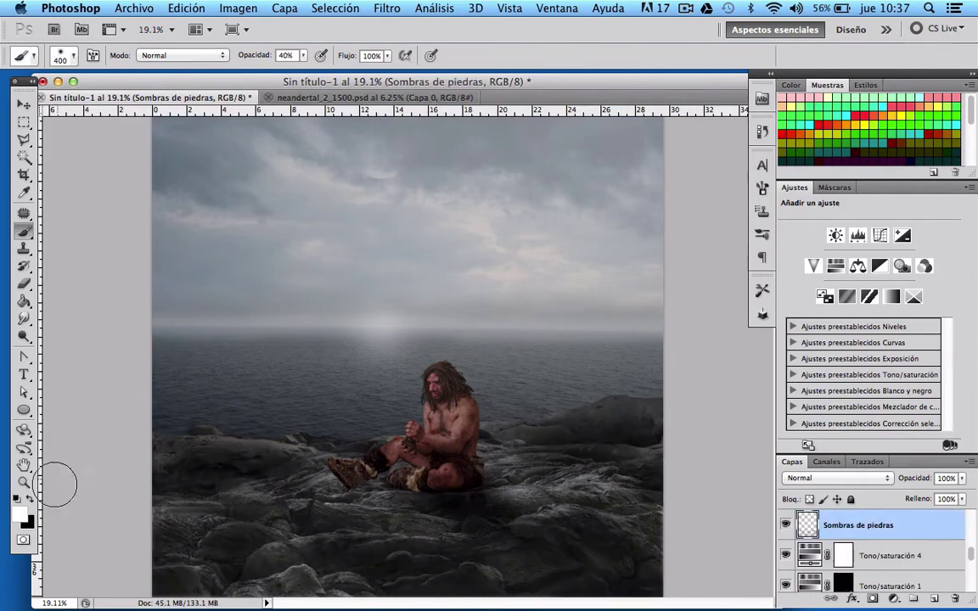
{"action": "left_click", "coordinate": [30, 500]}
{"action": "mouse_move", "coordinate": [553, 515]}
{"action": "left_mouse_down"}
{"action": "mouse_move", "coordinate": [465, 569]}
{"action": "mouse_move", "coordinate": [353, 543]}
{"action": "mouse_move", "coordinate": [514, 501]}
{"action": "mouse_move", "coordinate": [485, 498]}
{"action": "left_mouse_up"}
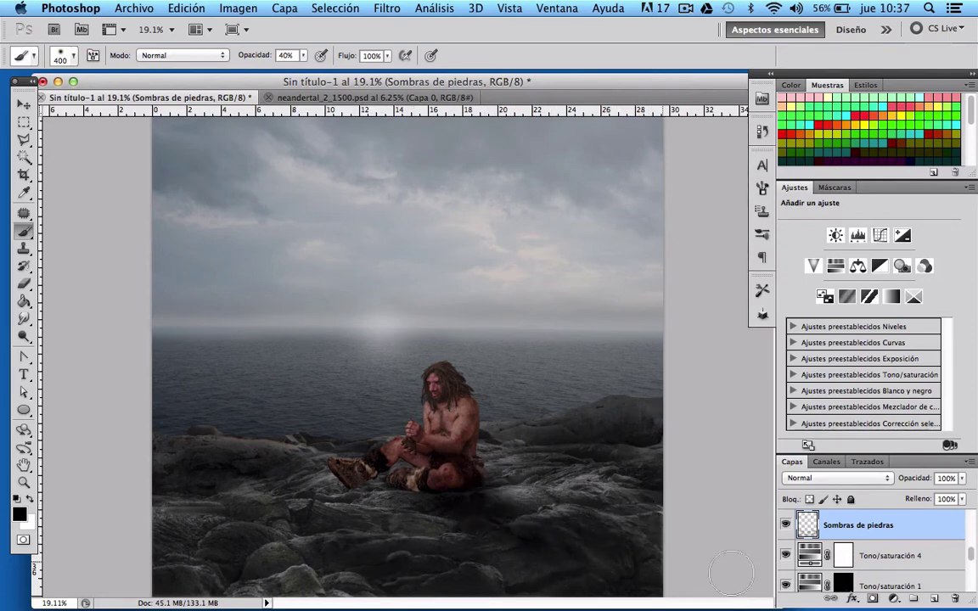
Paint a shadow beneath the seated caveman and near his feet on Sombra cavernicola.
{"action": "left_click_drag", "start_coordinate": [974, 558], "coordinate": [974, 537]}
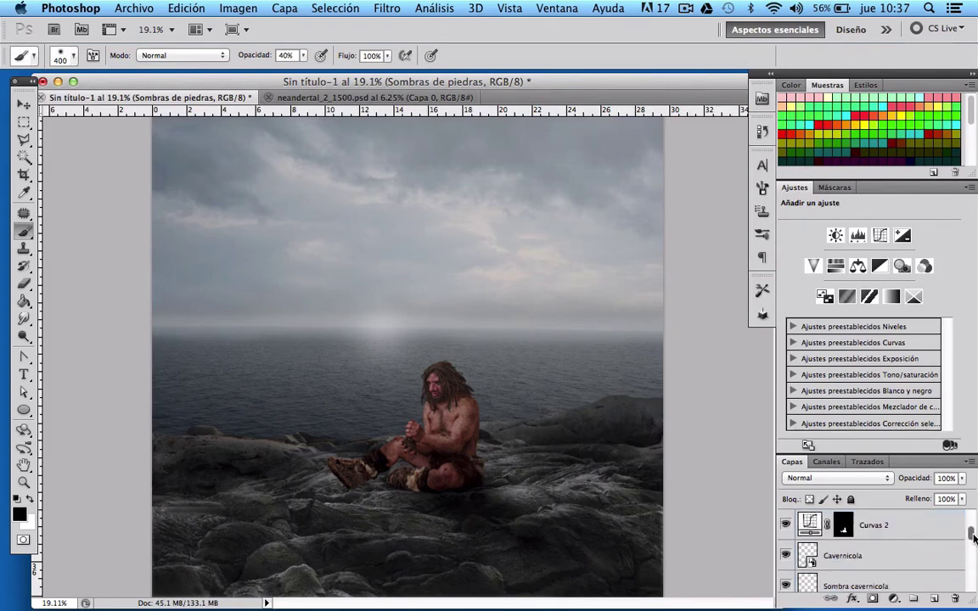
{"action": "left_click", "coordinate": [856, 585]}
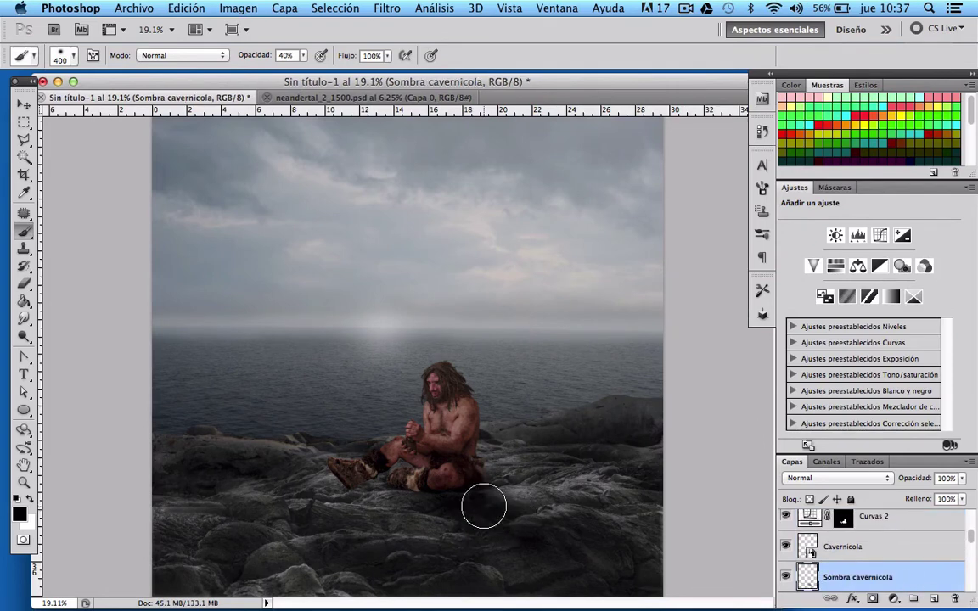
{"action": "mouse_move", "coordinate": [491, 502]}
{"action": "left_mouse_down"}
{"action": "mouse_move", "coordinate": [430, 496]}
{"action": "mouse_move", "coordinate": [456, 489]}
{"action": "left_mouse_up"}
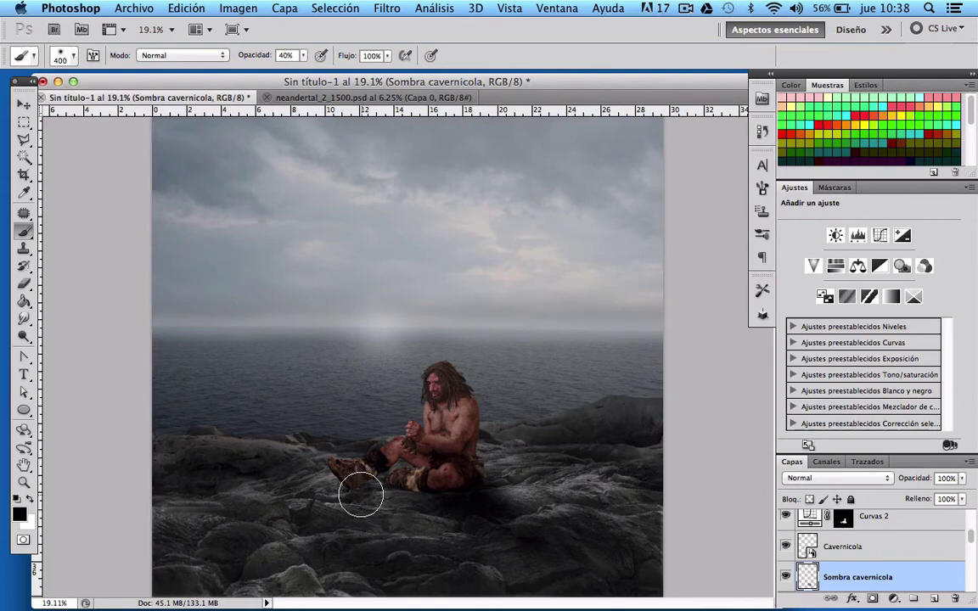
{"action": "left_click_drag", "start_coordinate": [363, 493], "coordinate": [404, 506]}
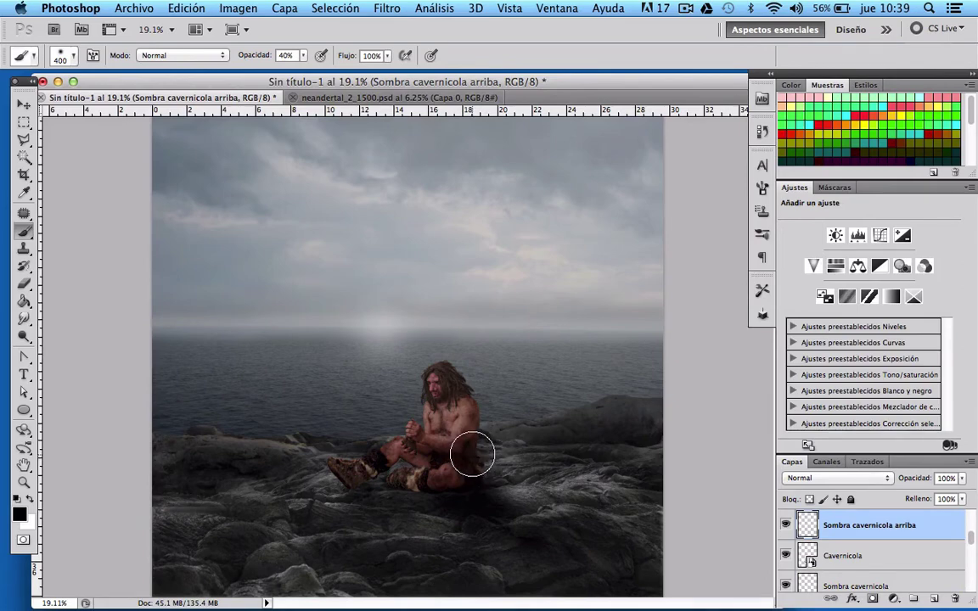
Shade the caveman's back, head and shoulder with dark strokes.
{"action": "left_click_drag", "start_coordinate": [479, 454], "coordinate": [484, 424]}
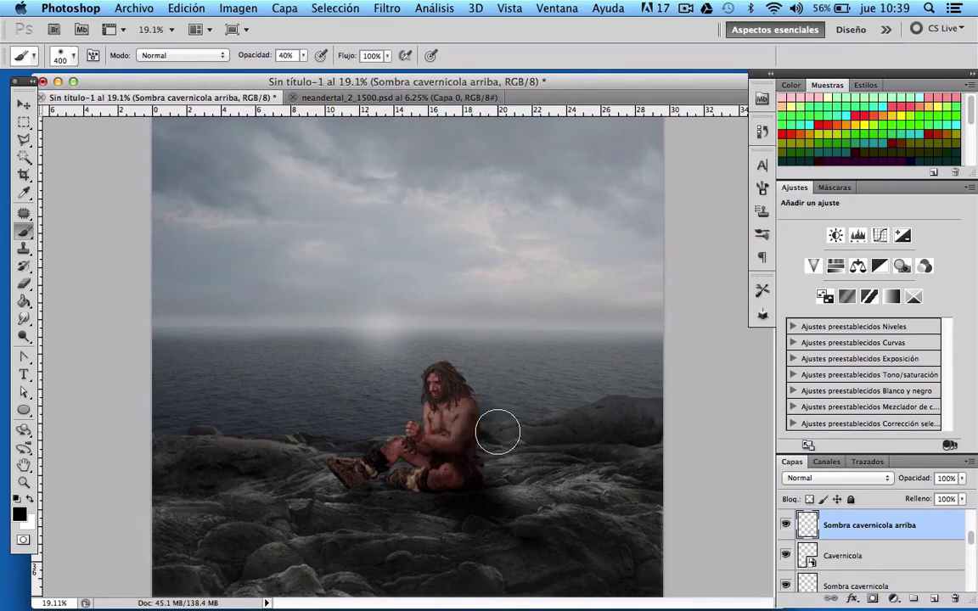
{"action": "scroll", "coordinate": [499, 436], "scroll_direction": "up", "scroll_amount": 1}
{"action": "scroll", "coordinate": [499, 436], "scroll_direction": "up", "scroll_amount": 4}
{"action": "scroll", "coordinate": [498, 435], "scroll_direction": "up", "scroll_amount": 2}
{"action": "scroll", "coordinate": [499, 436], "scroll_direction": "right", "scroll_amount": 3}
{"action": "scroll", "coordinate": [498, 435], "scroll_direction": "down", "scroll_amount": 2}
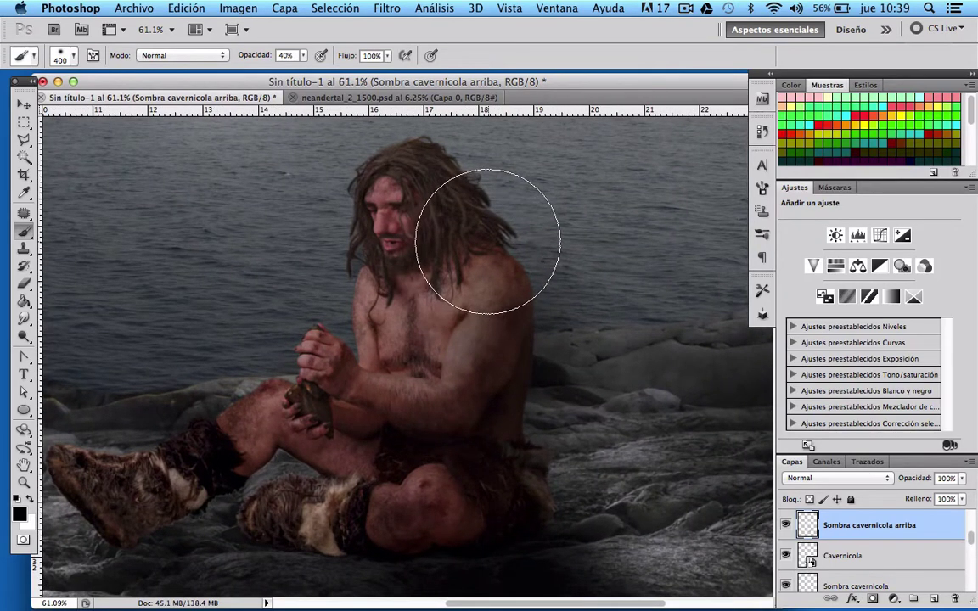
{"action": "left_click_drag", "start_coordinate": [488, 241], "coordinate": [459, 229]}
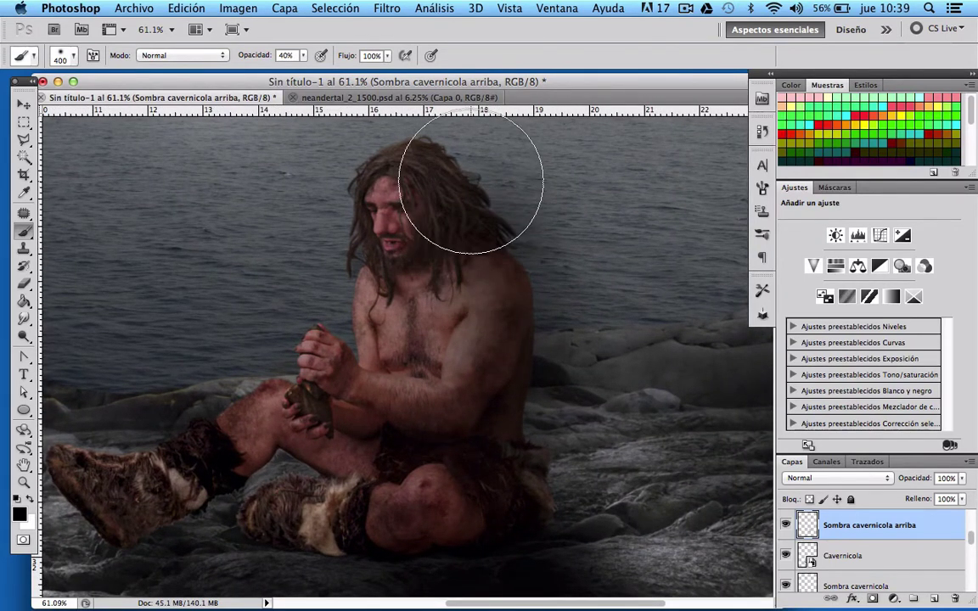
{"action": "left_click_drag", "start_coordinate": [465, 168], "coordinate": [471, 181]}
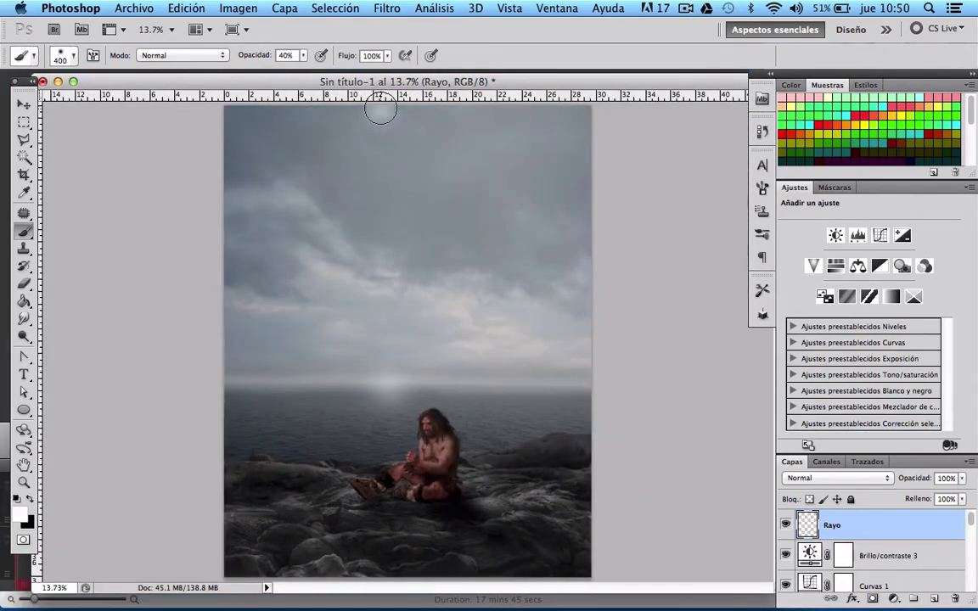
Paint a bright vertical light beam down the sky to the horizon.
{"action": "left_click_drag", "start_coordinate": [380, 111], "coordinate": [394, 379]}
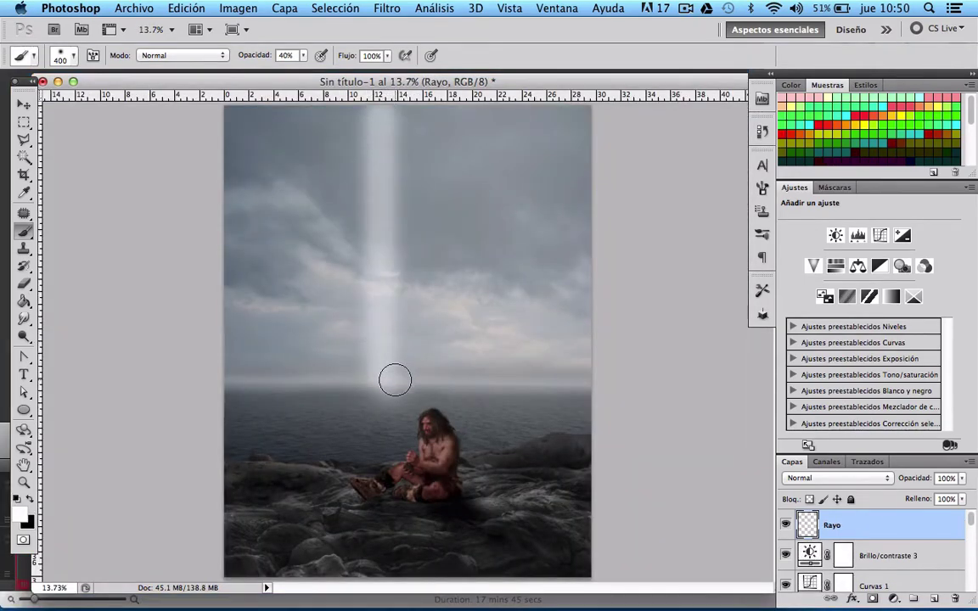
{"action": "left_click_drag", "start_coordinate": [387, 114], "coordinate": [393, 377]}
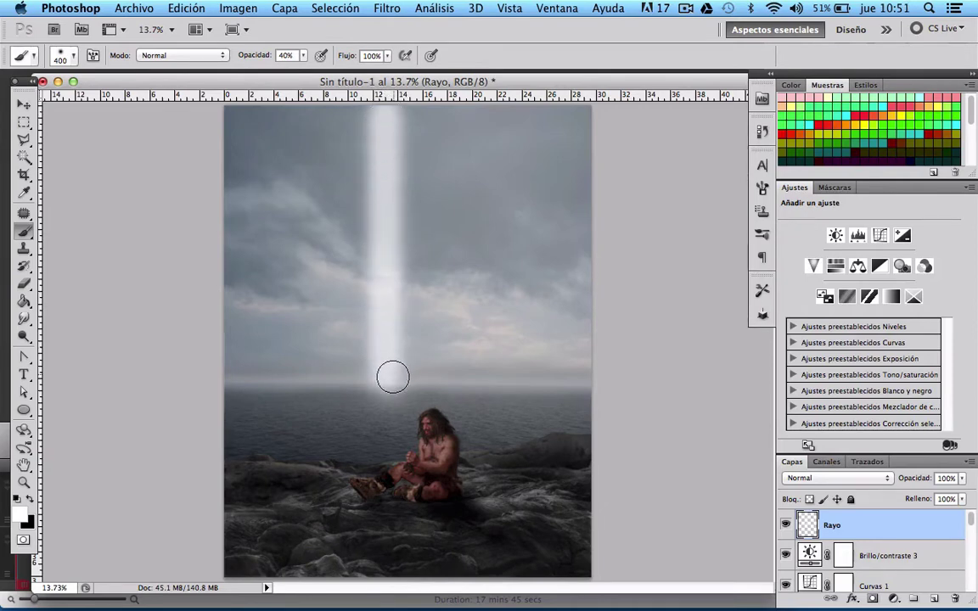
{"action": "left_click", "coordinate": [386, 110], "text": "shift"}
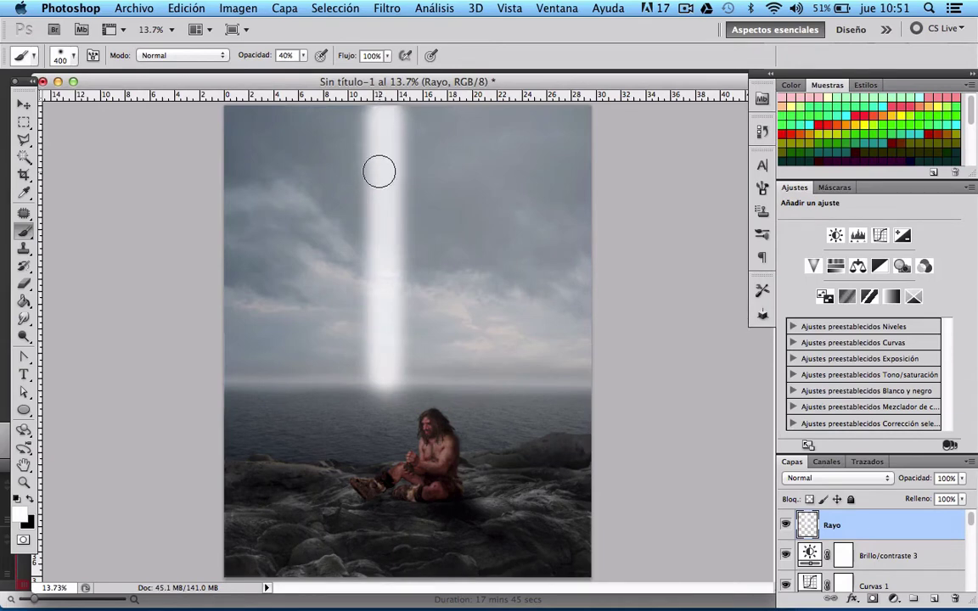
Try a 250 px Gaussian Blur on the beam, then cancel it.
{"action": "key", "text": "super+alt+f"}
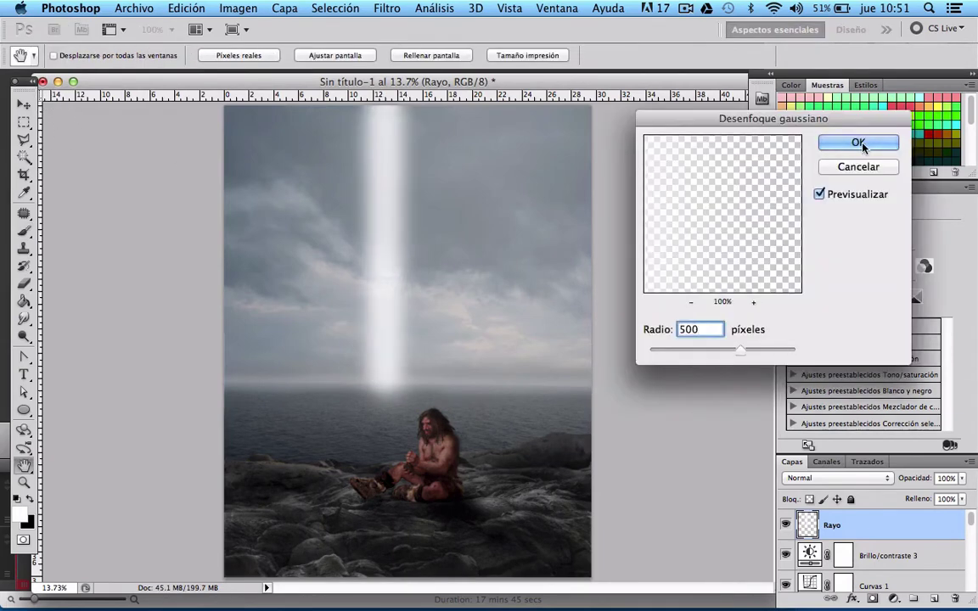
{"action": "type", "text": "250"}
{"action": "key", "text": "Tab"}
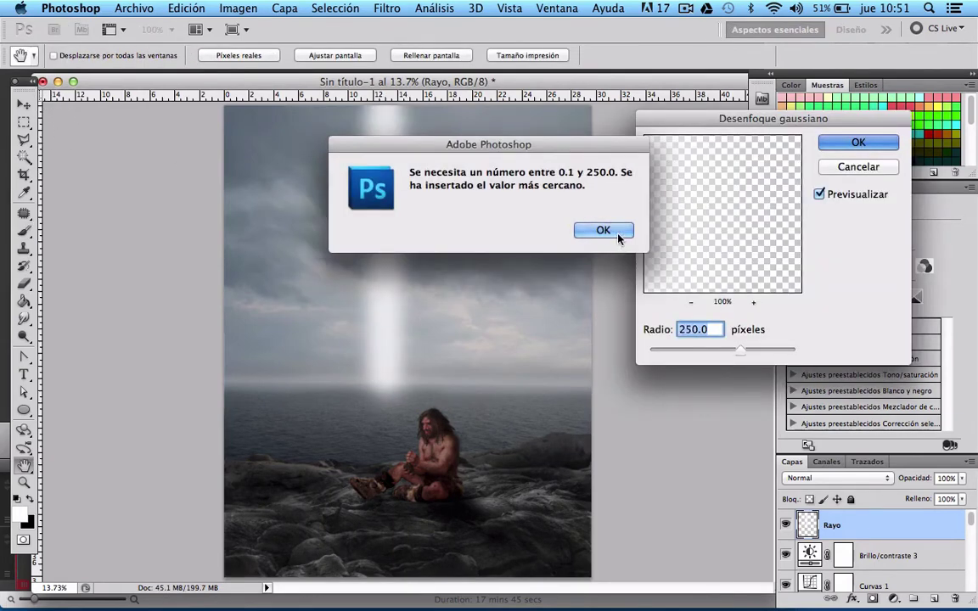
{"action": "left_click", "coordinate": [613, 230]}
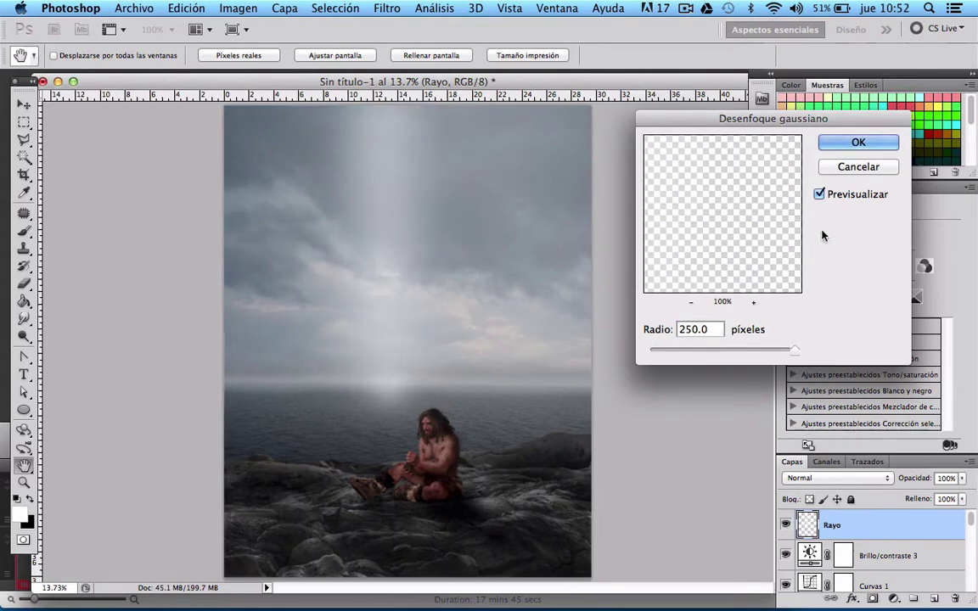
{"action": "left_click", "coordinate": [840, 171]}
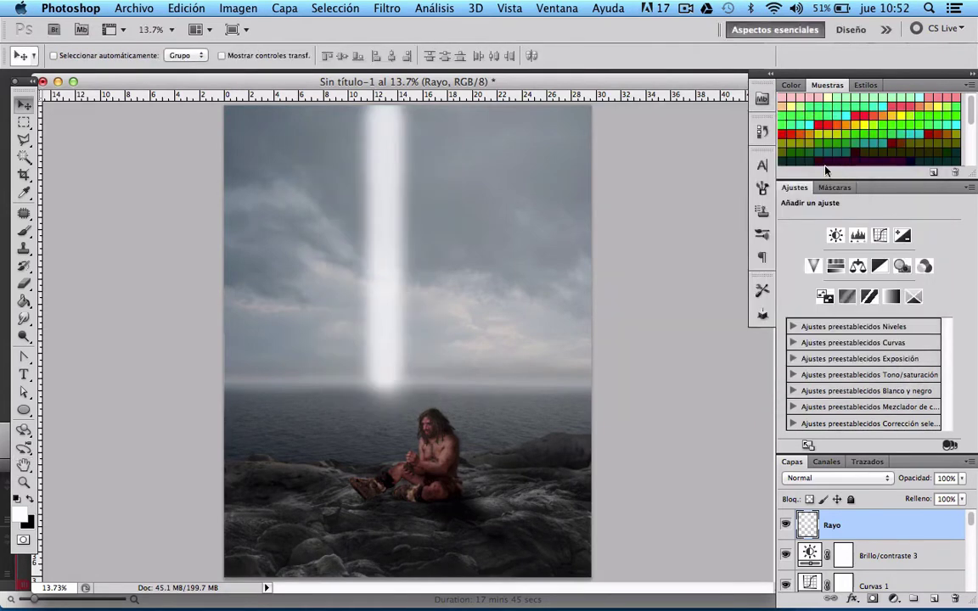
Fill the thin strip selection inside the beam with white.
{"action": "key", "text": "ctrl+alt+f"}
{"action": "left_click", "coordinate": [684, 181]}
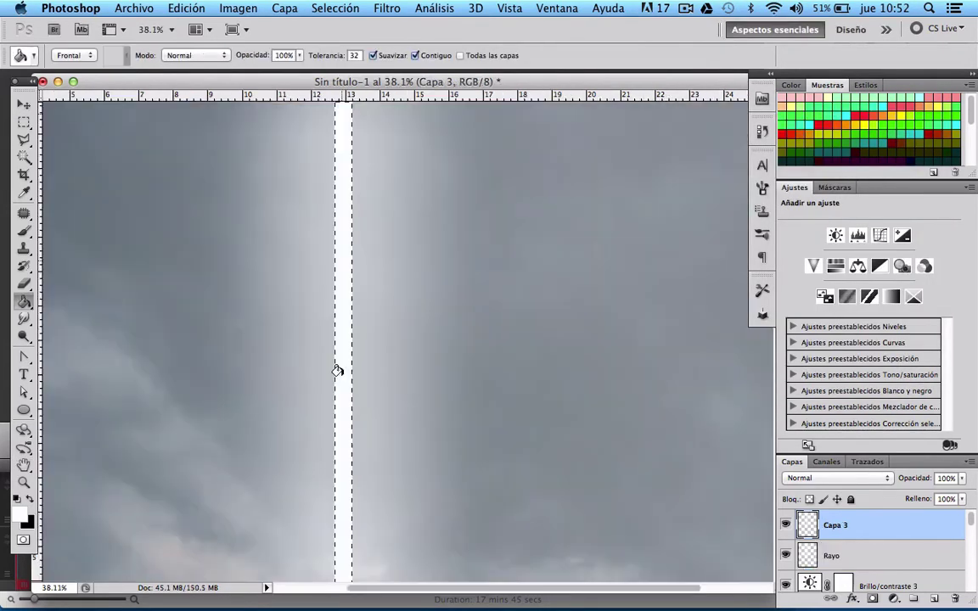
{"action": "left_click", "coordinate": [24, 104]}
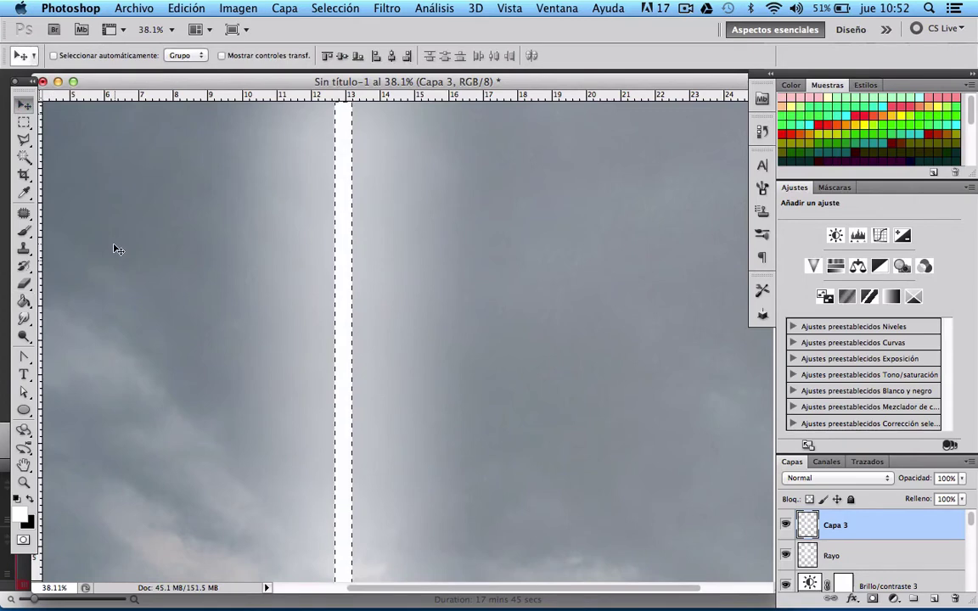
Magic-wand the empty area around the strip and try, then cancel, Refine Edge.
{"action": "scroll", "coordinate": [114, 245], "scroll_direction": "down", "scroll_amount": 3}
{"action": "scroll", "coordinate": [114, 245], "scroll_direction": "down", "scroll_amount": 3}
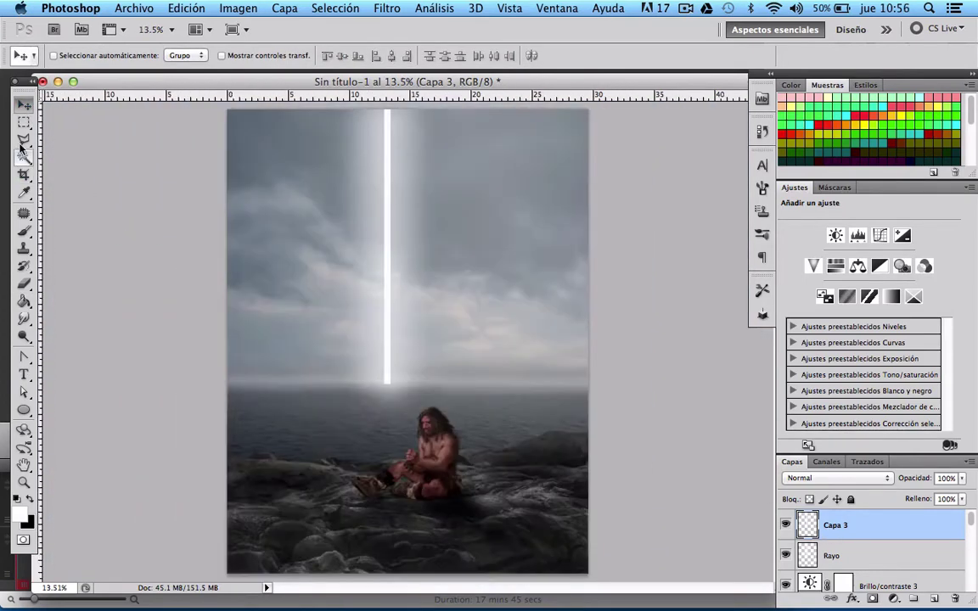
{"action": "left_click", "coordinate": [23, 154]}
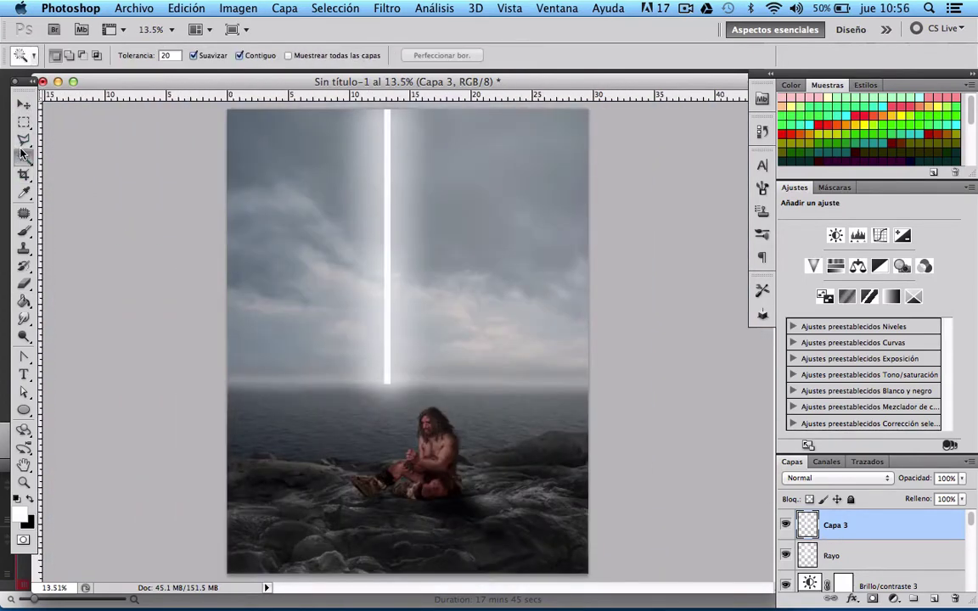
{"action": "left_click", "coordinate": [304, 247]}
{"action": "left_click", "coordinate": [276, 8]}
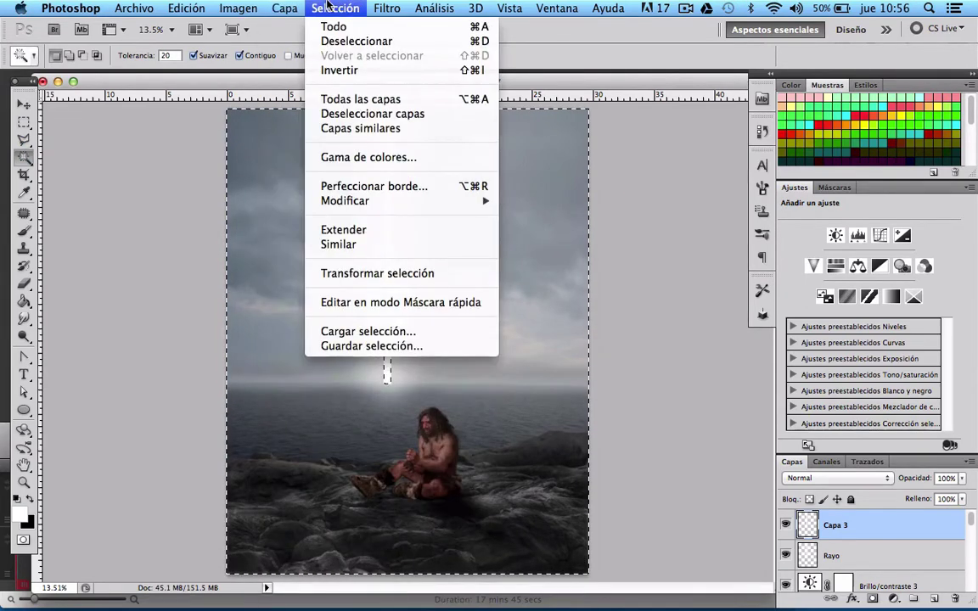
{"action": "left_click", "coordinate": [405, 196]}
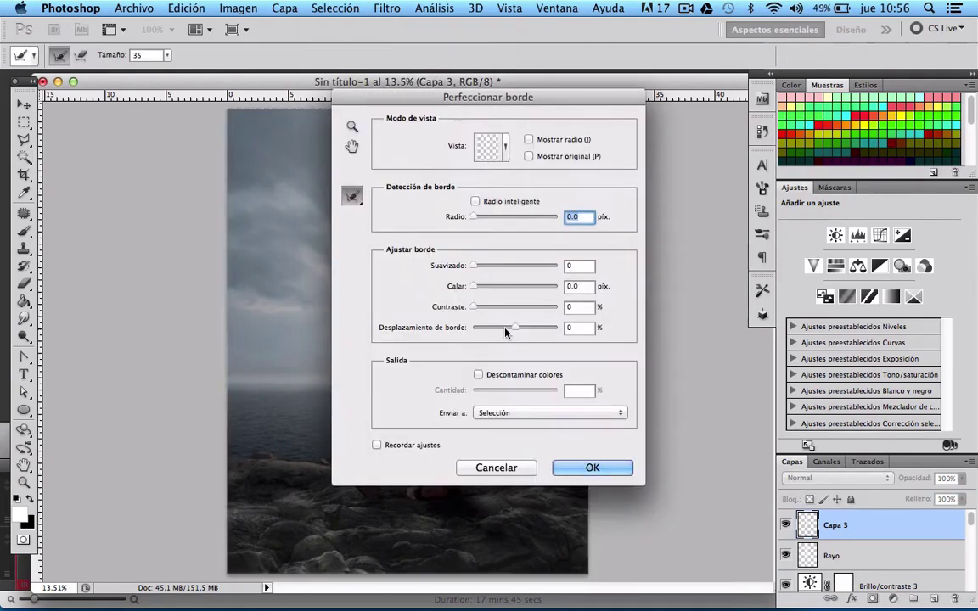
{"action": "left_click", "coordinate": [510, 468]}
Feather the selection by 5 px and clear it from the strip layer.
{"action": "left_click", "coordinate": [335, 7]}
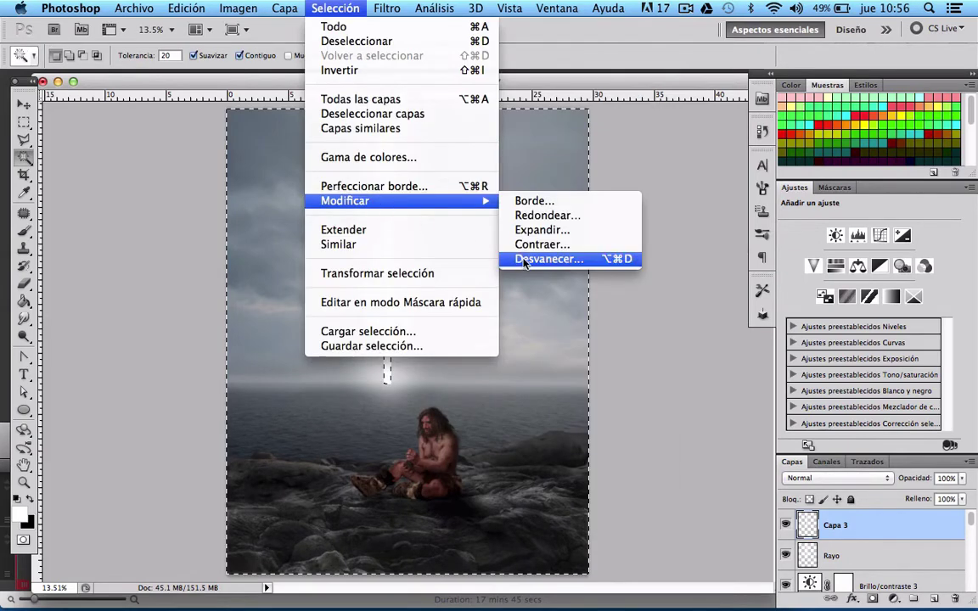
{"action": "left_click", "coordinate": [556, 258]}
{"action": "key", "text": "Return"}
{"action": "left_click", "coordinate": [188, 8]}
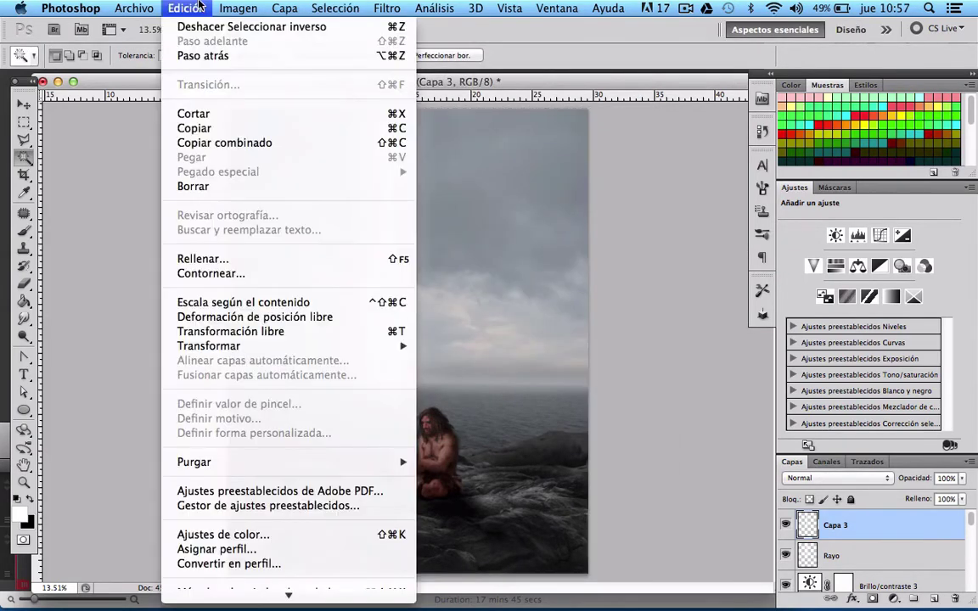
{"action": "left_click", "coordinate": [236, 187]}
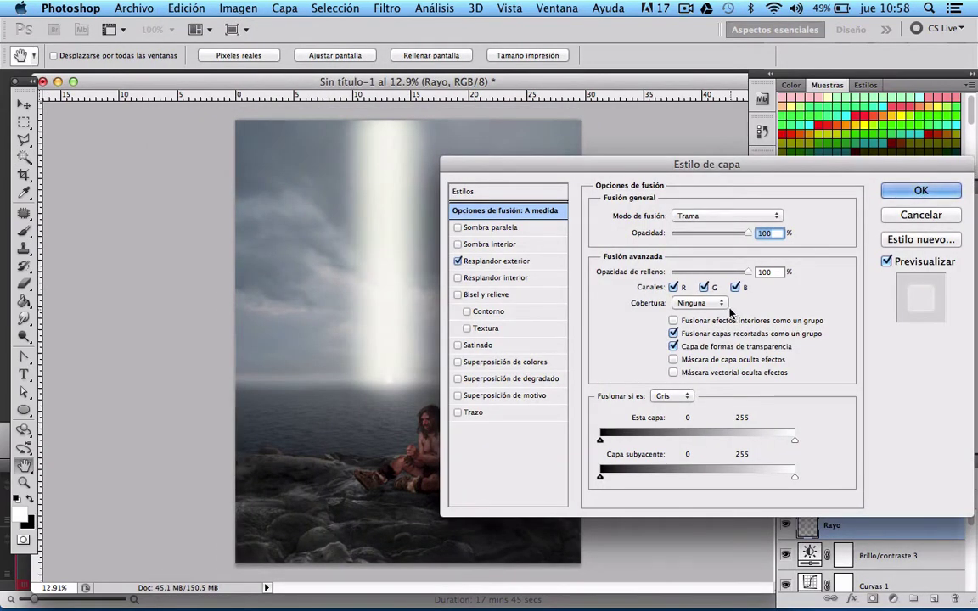
Set the Rayo outer glow to 75% with a darker cyan colour.
{"action": "type", "text": "75"}
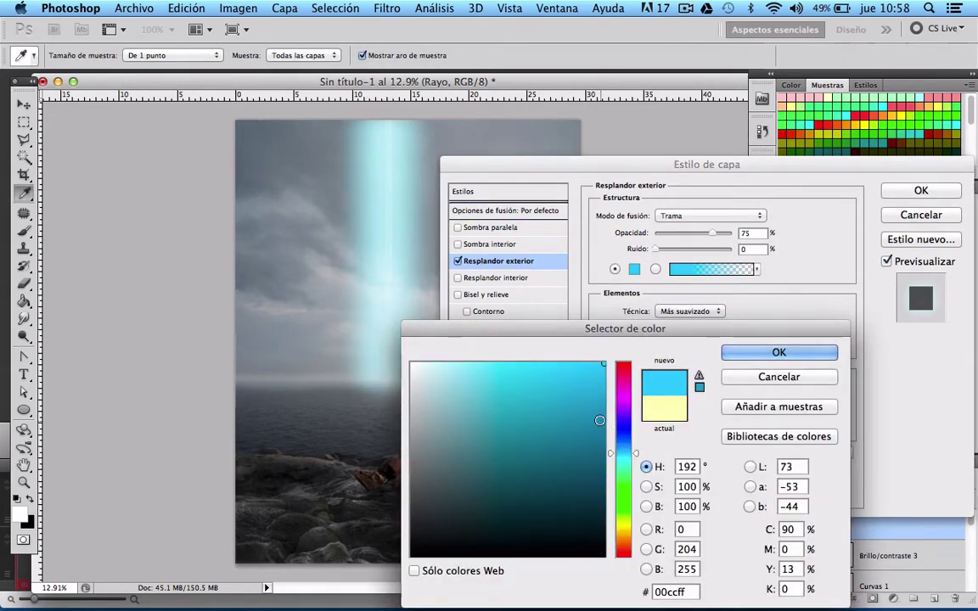
{"action": "left_click", "coordinate": [600, 420]}
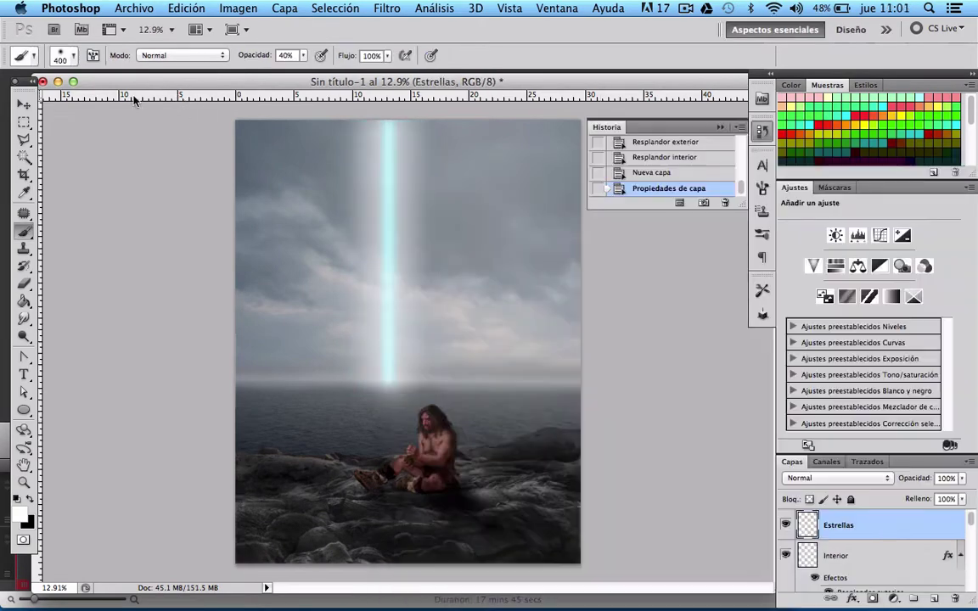
{"action": "left_click", "coordinate": [74, 60]}
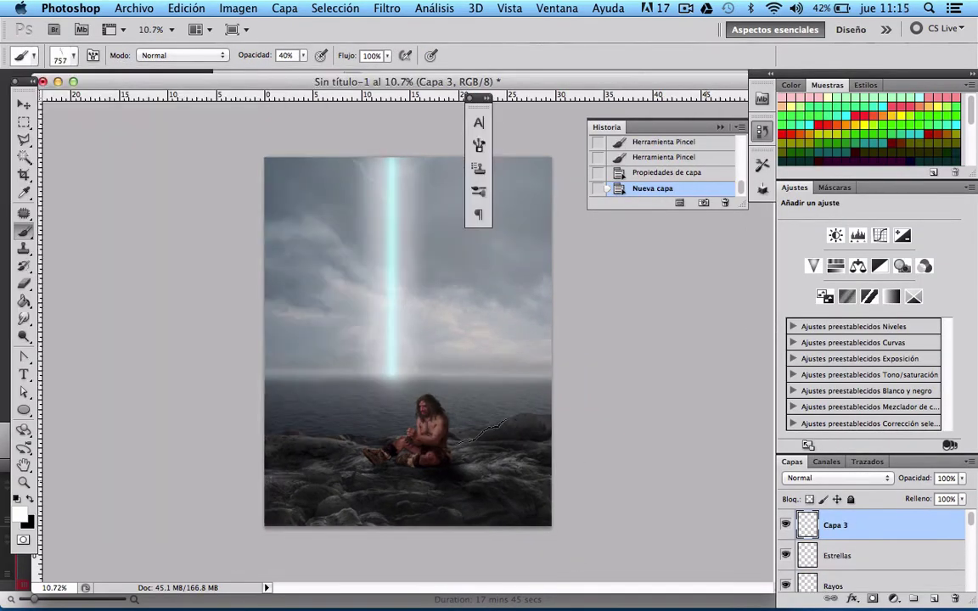
Save the composition as Tunel.psd.
{"action": "key", "text": "super+shift+s"}
{"action": "type", "text": "Tunel"}
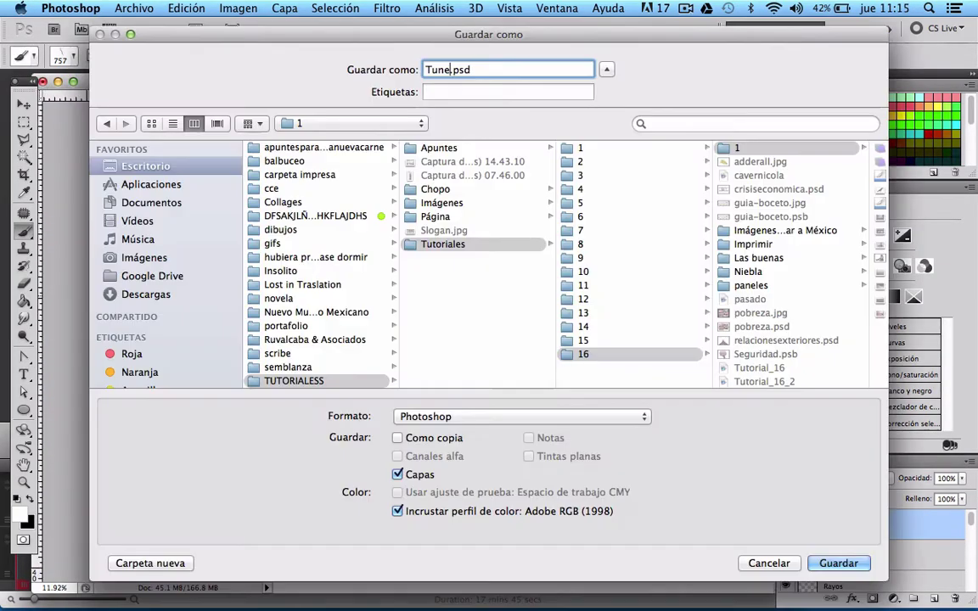
{"action": "key", "text": "Return"}
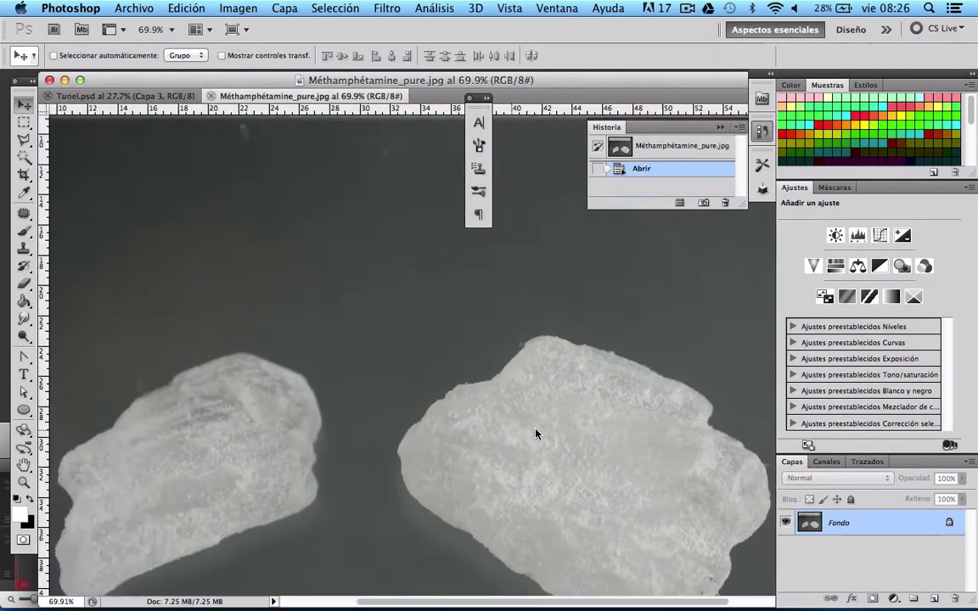
Rotate the pasted crystal slightly on the rocks right of the seated man.
{"action": "scroll", "coordinate": [535, 431], "scroll_direction": "up", "scroll_amount": 2}
{"action": "scroll", "coordinate": [535, 432], "scroll_direction": "up", "scroll_amount": 2}
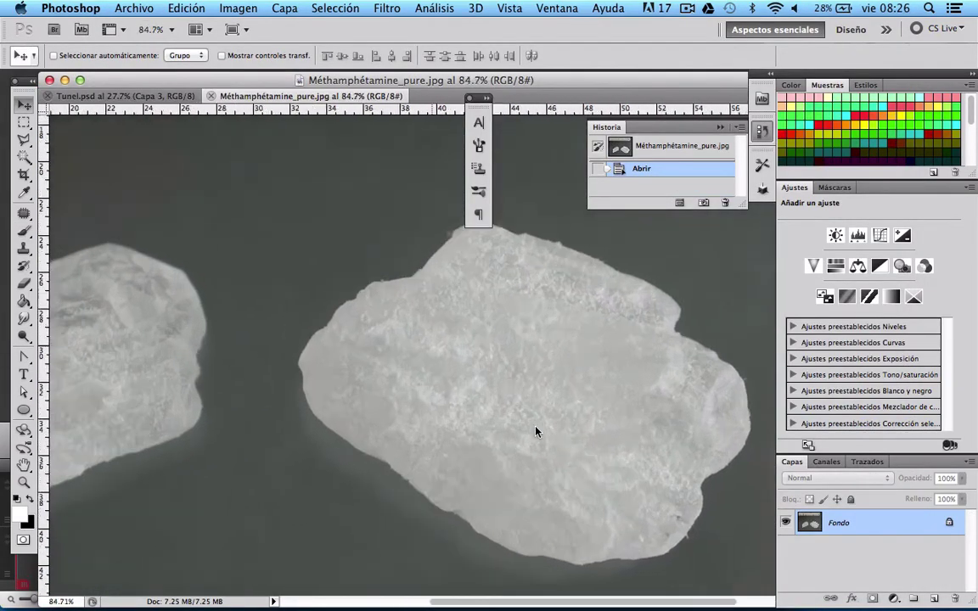
{"action": "scroll", "coordinate": [535, 431], "scroll_direction": "up", "scroll_amount": 2}
{"action": "scroll", "coordinate": [535, 431], "scroll_direction": "right", "scroll_amount": 3}
{"action": "scroll", "coordinate": [535, 425], "scroll_direction": "right", "scroll_amount": 2}
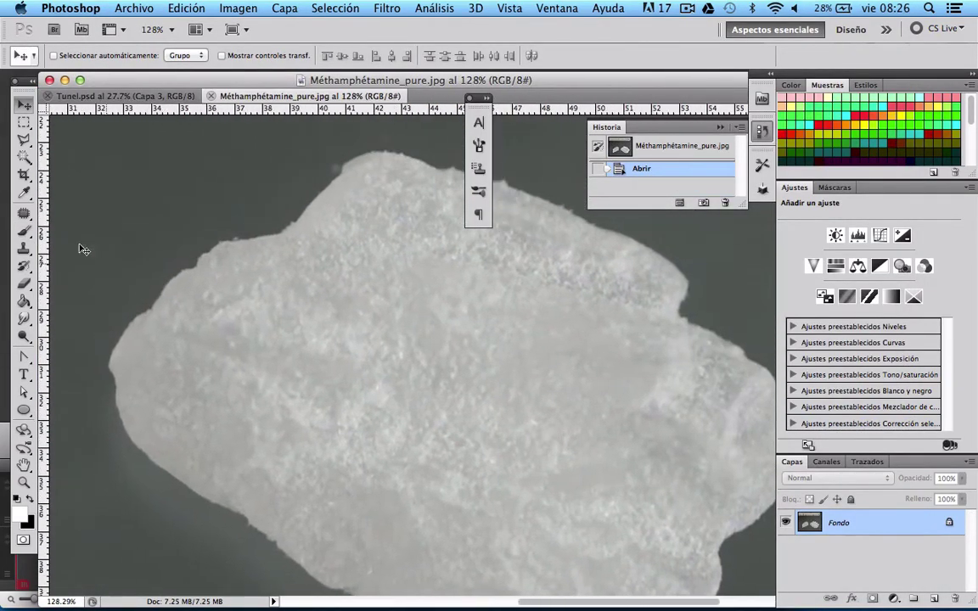
{"action": "left_click", "coordinate": [22, 142]}
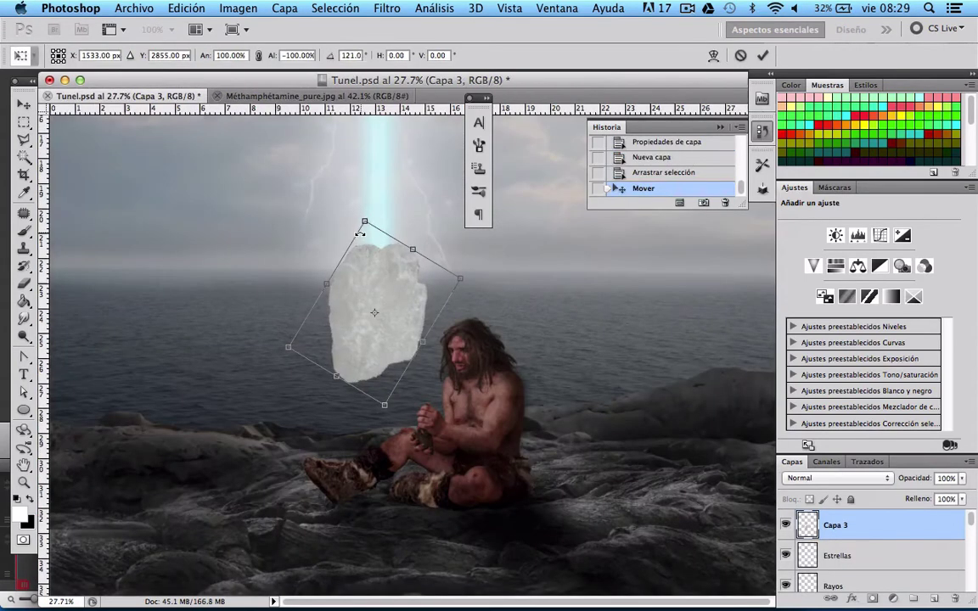
{"action": "left_click_drag", "start_coordinate": [361, 232], "coordinate": [360, 231]}
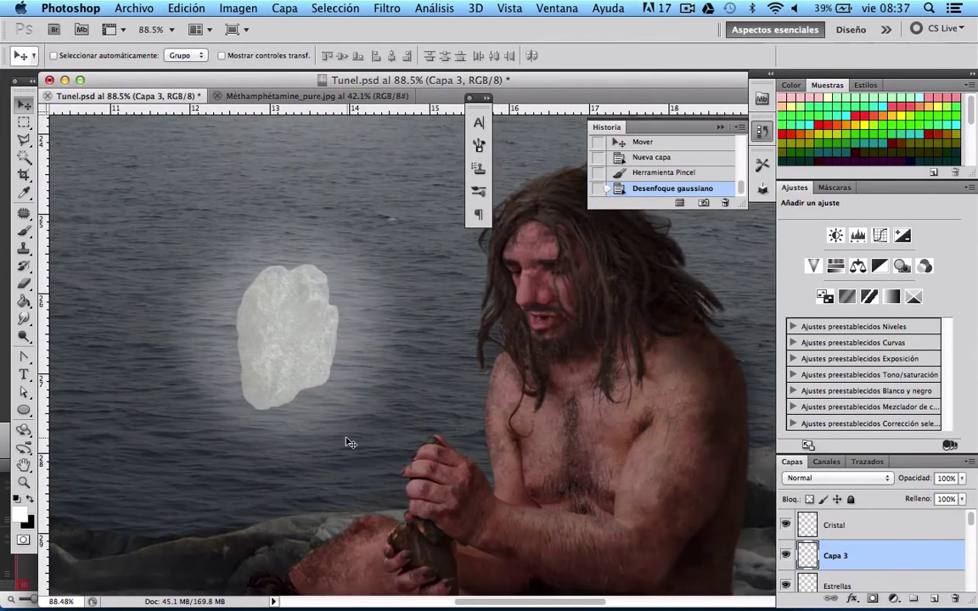
{"action": "scroll", "coordinate": [348, 442], "scroll_direction": "down", "scroll_amount": 5}
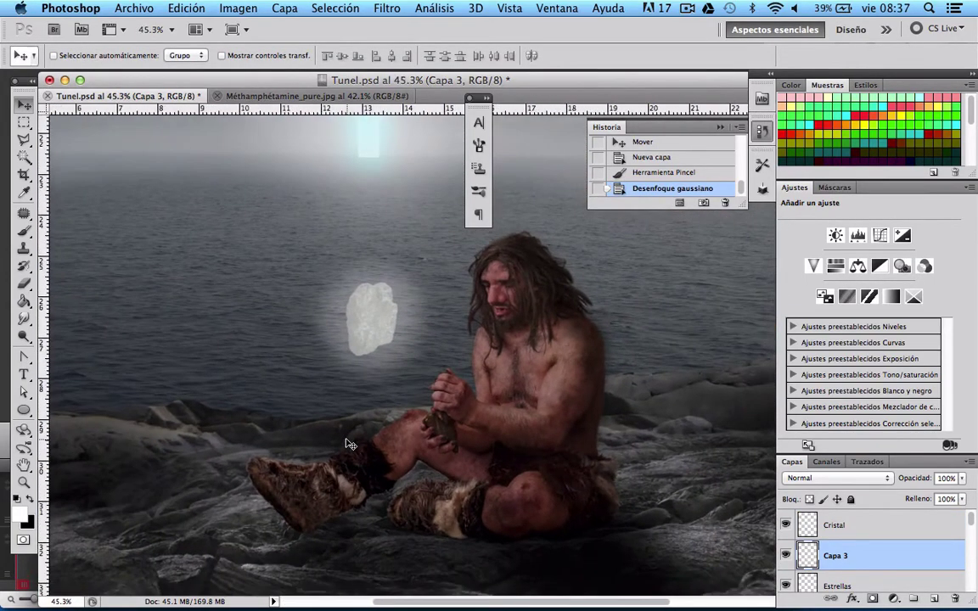
{"action": "scroll", "coordinate": [348, 442], "scroll_direction": "up", "scroll_amount": 3}
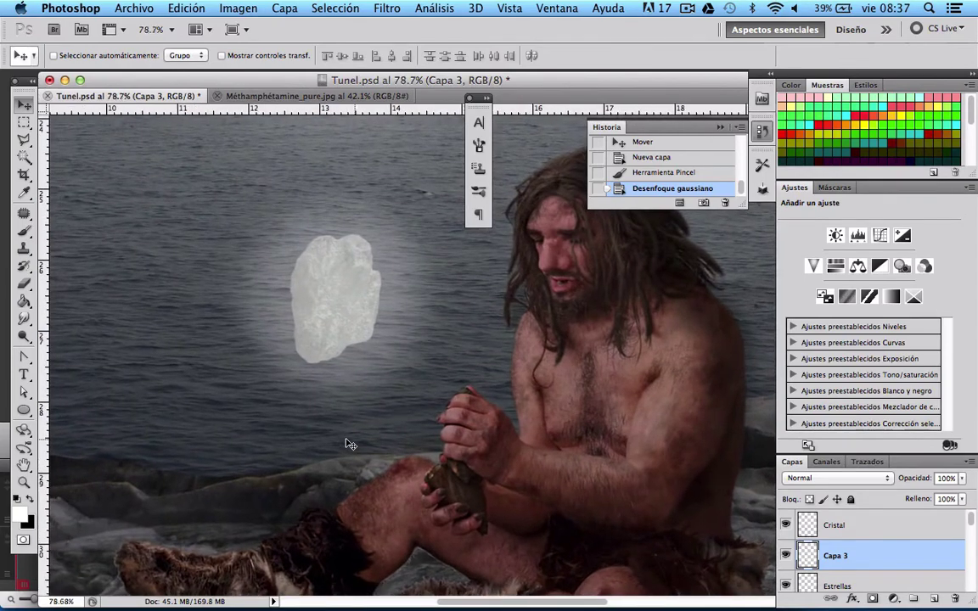
{"action": "scroll", "coordinate": [348, 442], "scroll_direction": "down", "scroll_amount": 2}
{"action": "scroll", "coordinate": [348, 442], "scroll_direction": "down", "scroll_amount": 2}
{"action": "scroll", "coordinate": [349, 443], "scroll_direction": "down", "scroll_amount": 1}
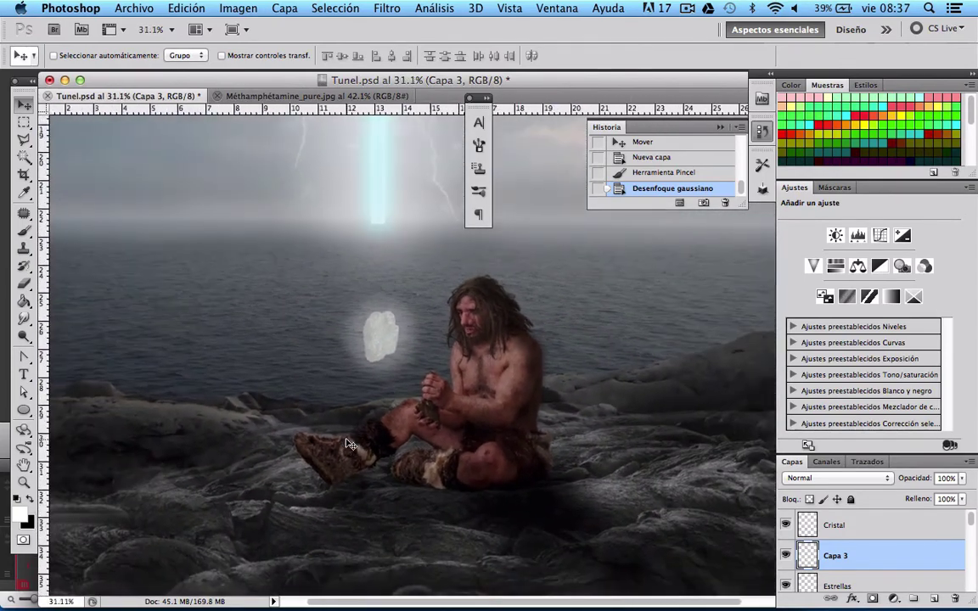
{"action": "scroll", "coordinate": [348, 443], "scroll_direction": "up", "scroll_amount": 2}
{"action": "scroll", "coordinate": [349, 442], "scroll_direction": "up", "scroll_amount": 2}
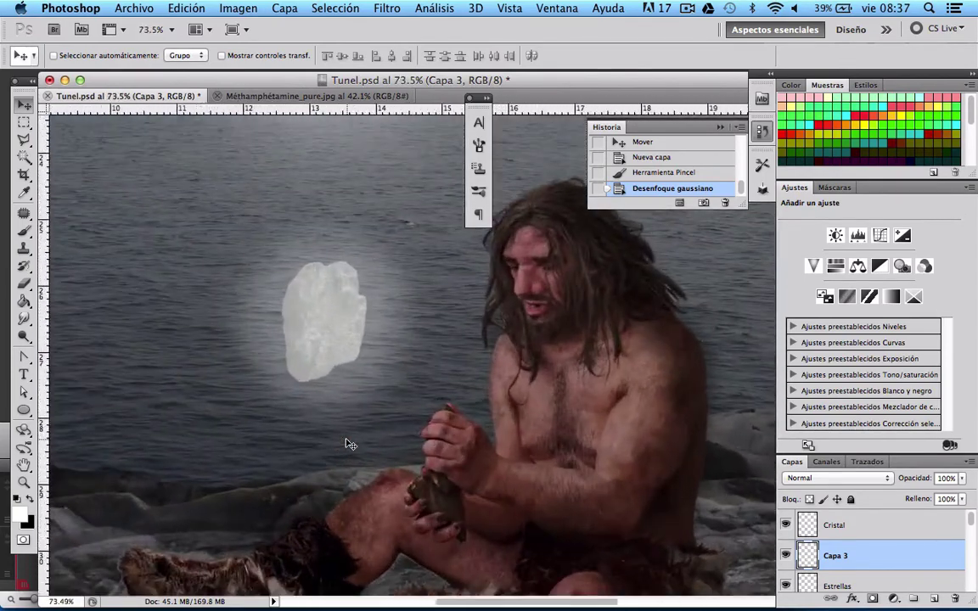
Lower the crystal glow layer's Fill to 90%.
{"action": "left_click", "coordinate": [688, 9]}
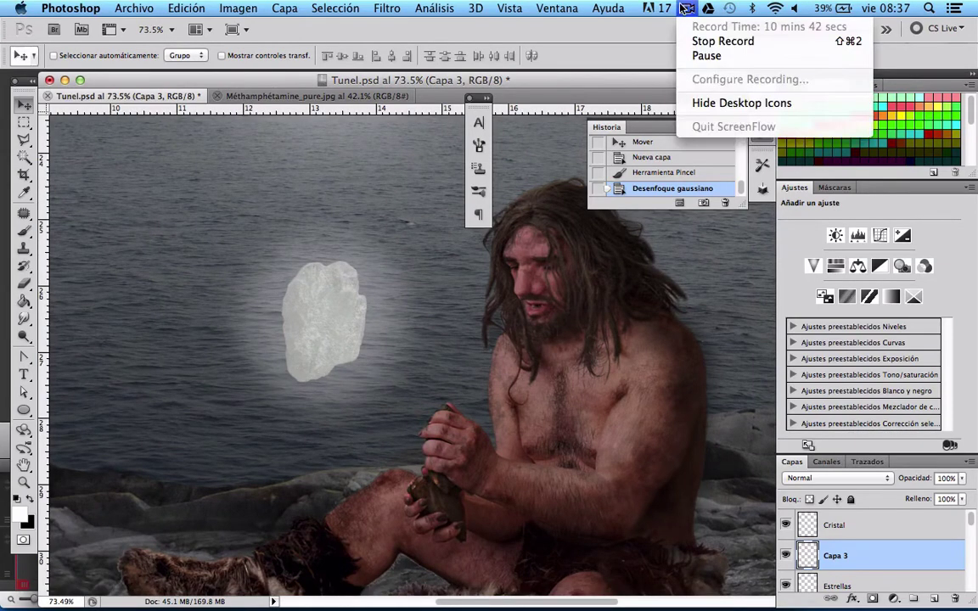
{"action": "left_click", "coordinate": [695, 39]}
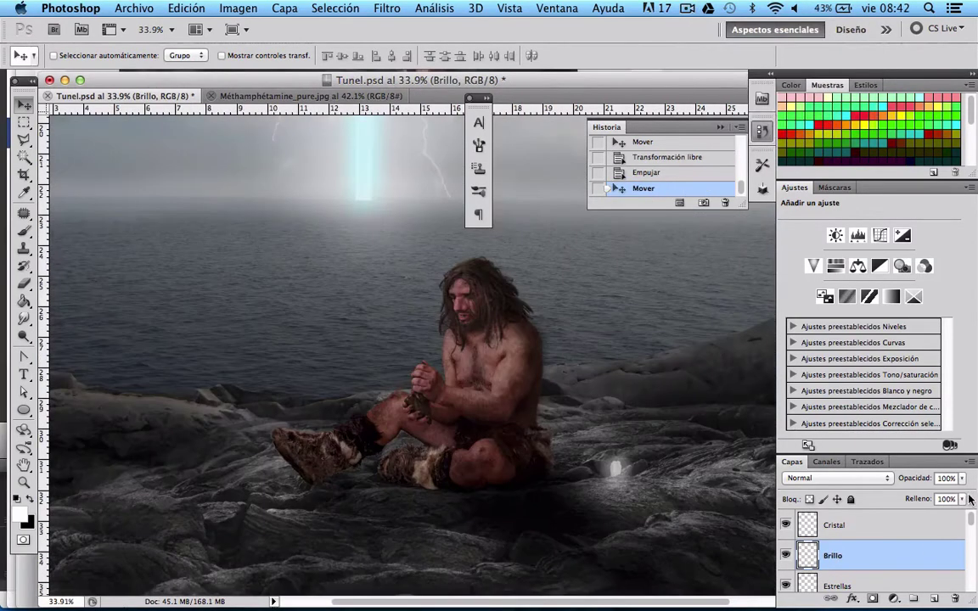
{"action": "left_click", "coordinate": [966, 500]}
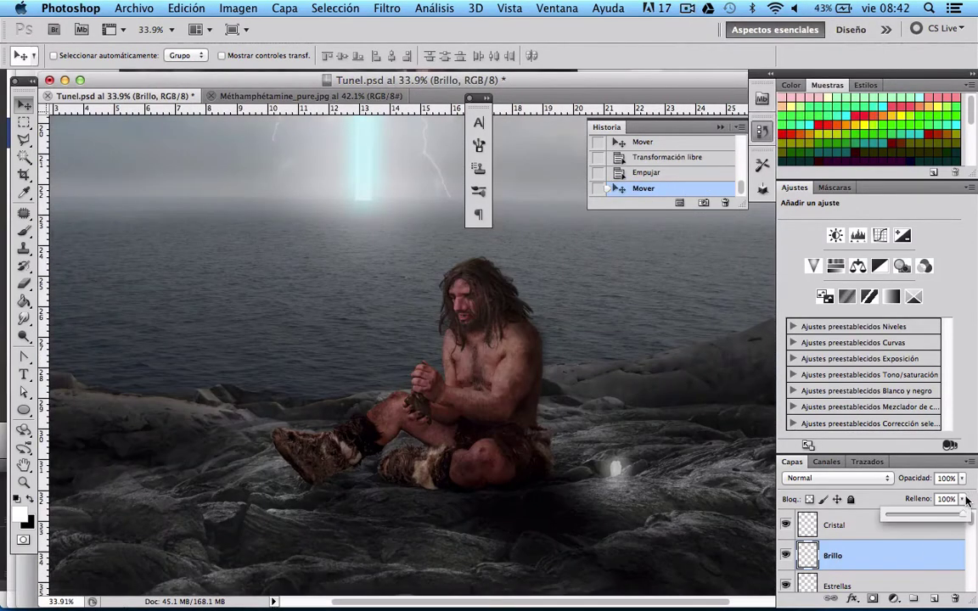
{"action": "left_click", "coordinate": [948, 500]}
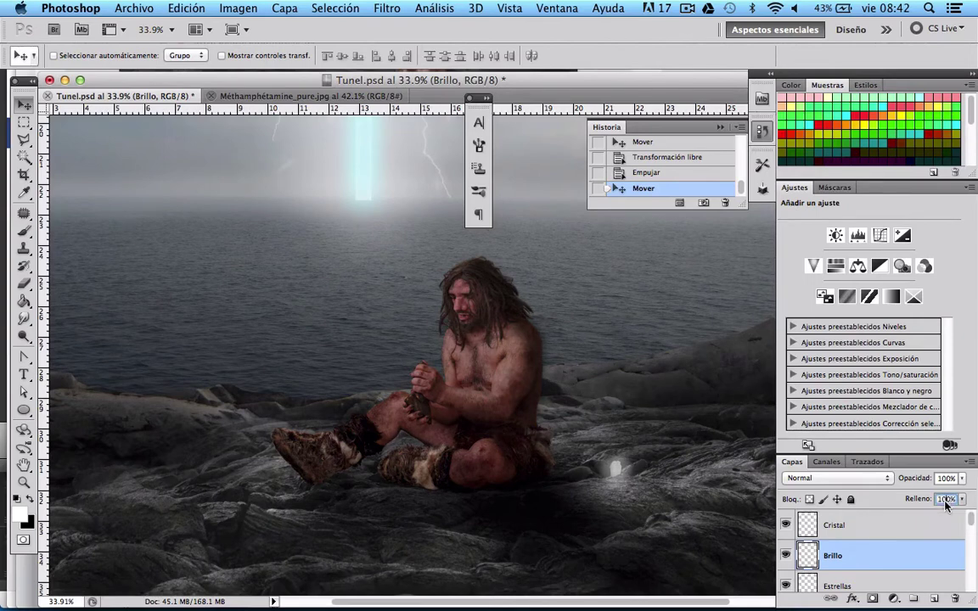
{"action": "type", "text": "90"}
{"action": "key", "text": "Return"}
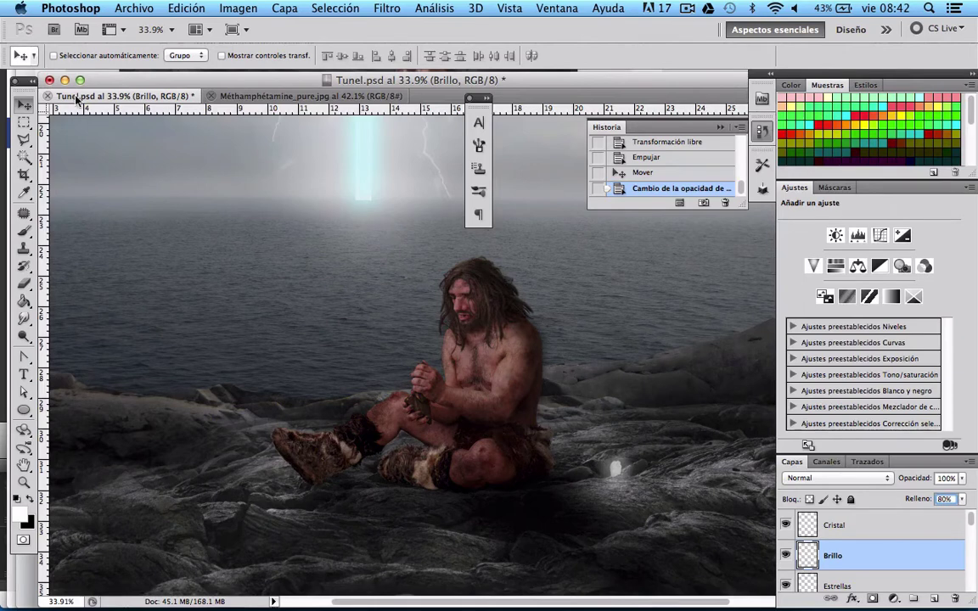
Nudge the Cristal layer's crystal right and move the Tunel window up-left.
{"action": "left_click", "coordinate": [862, 525]}
{"action": "key", "text": "Right"}
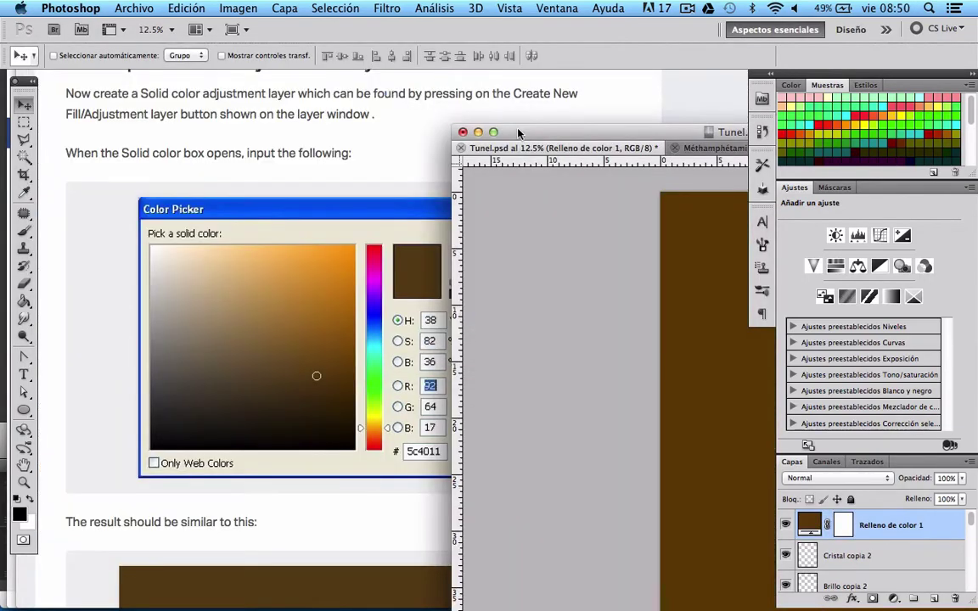
{"action": "mouse_move", "coordinate": [465, 115]}
{"action": "left_mouse_down"}
{"action": "mouse_move", "coordinate": [232, 77]}
{"action": "mouse_move", "coordinate": [236, 93]}
{"action": "left_mouse_up"}
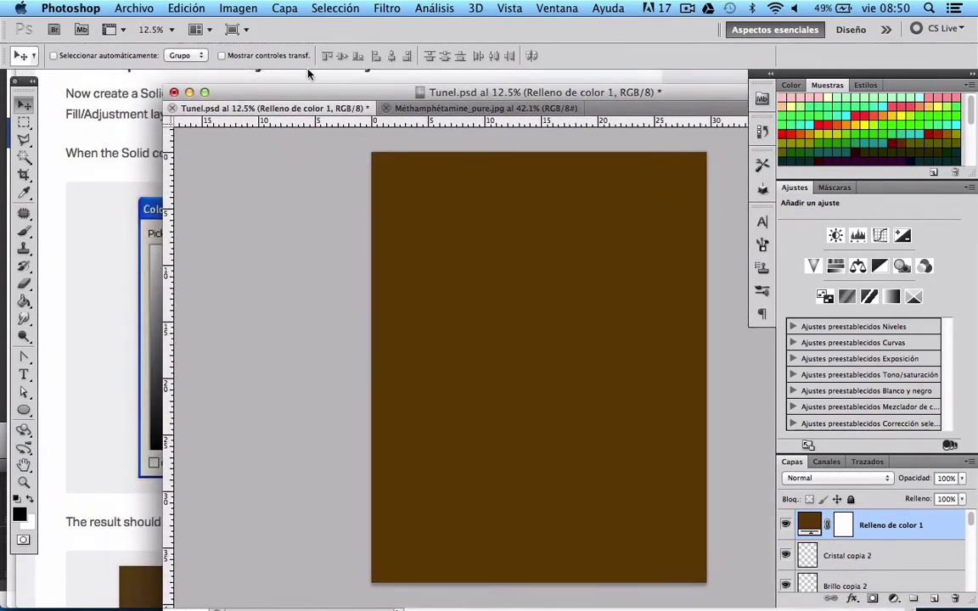
Bring the Tunel document in front of the tutorial and continue the emerald photo filter and vignette work.
{"action": "left_click_drag", "start_coordinate": [298, 90], "coordinate": [463, 91]}
{"action": "scroll", "coordinate": [202, 408], "scroll_direction": "down", "scroll_amount": 5}
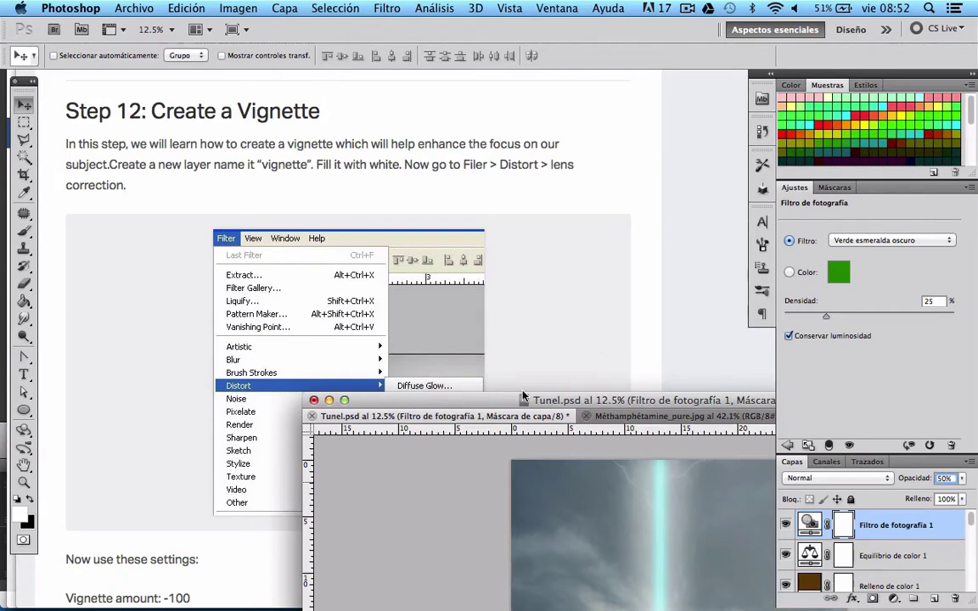
{"action": "left_click_drag", "start_coordinate": [523, 396], "coordinate": [282, 73]}
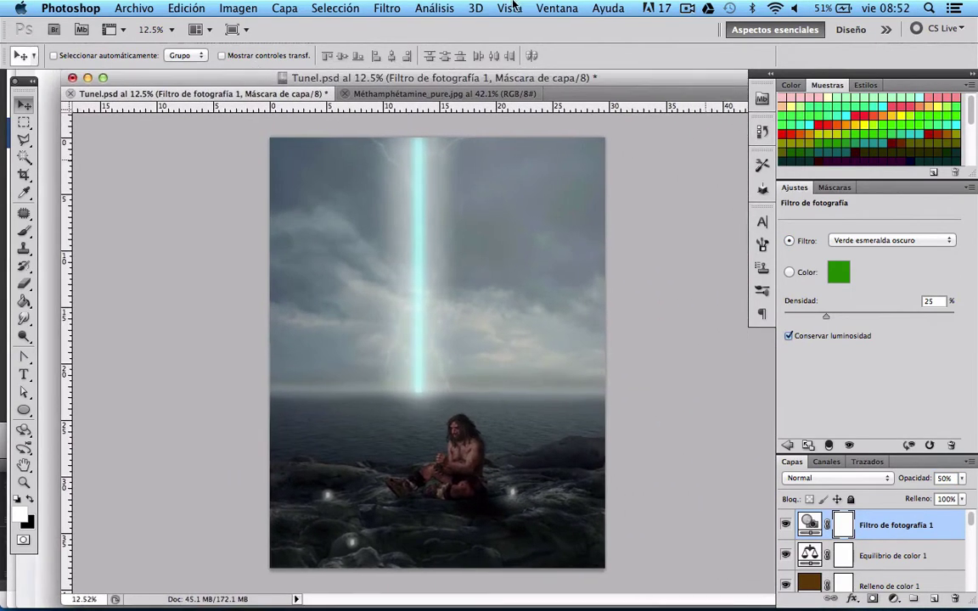
{"action": "left_click", "coordinate": [693, 7]}
{"action": "left_click", "coordinate": [720, 37]}
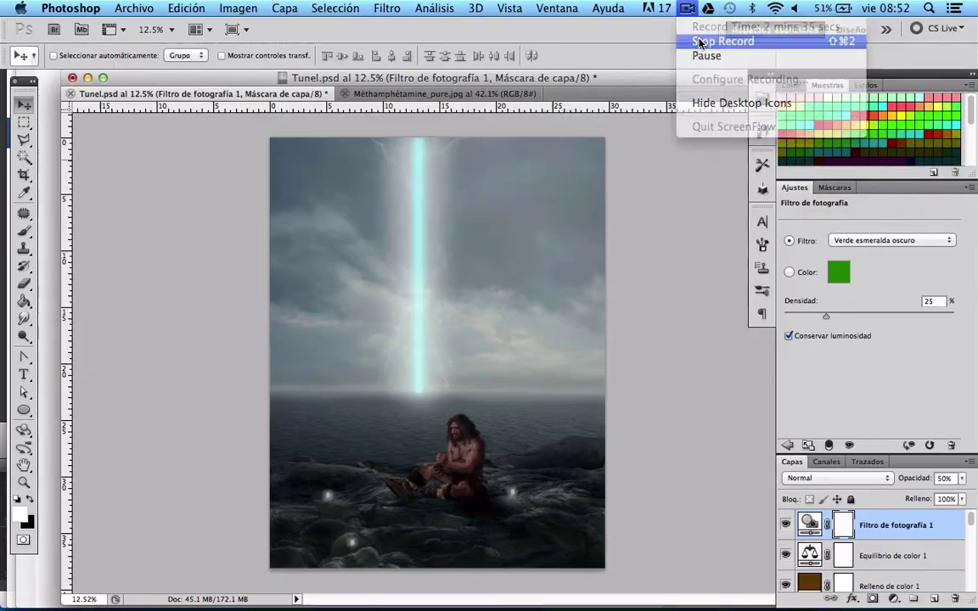
Set the vignette midpoint to +20, then blend the Vignette layer as Multiply at 65% opacity.
{"action": "left_click", "coordinate": [922, 366]}
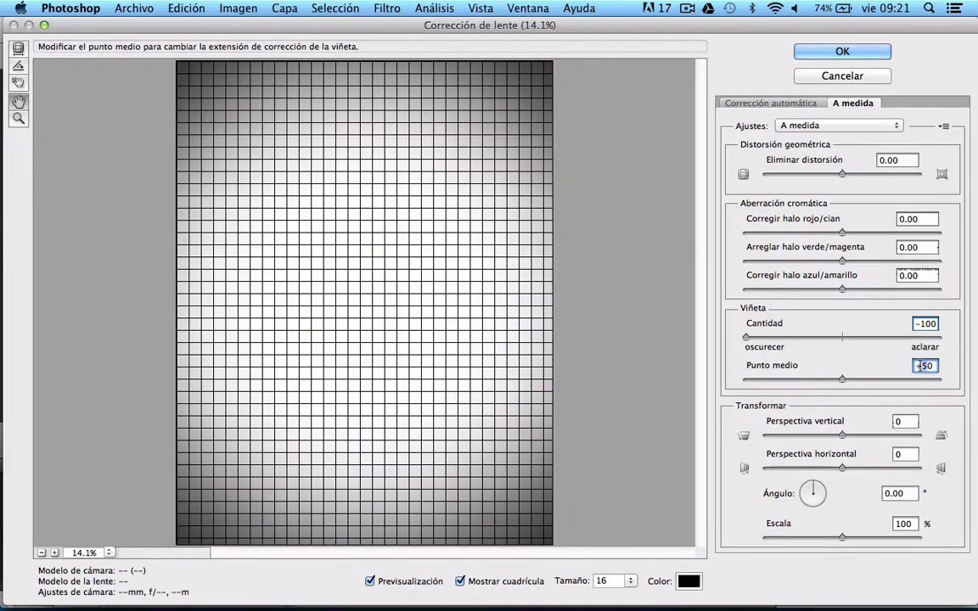
{"action": "type", "text": "20"}
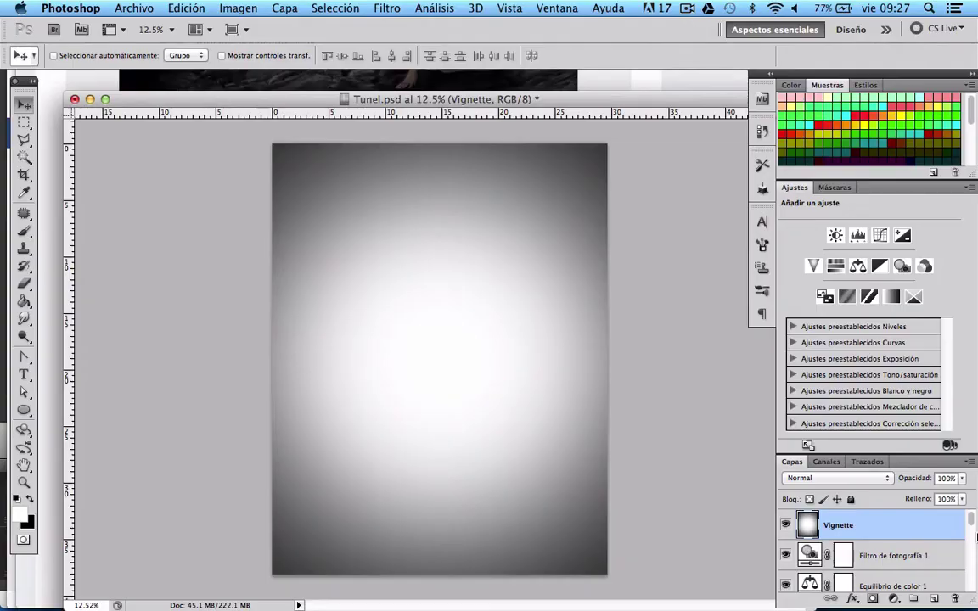
{"action": "left_click", "coordinate": [888, 479]}
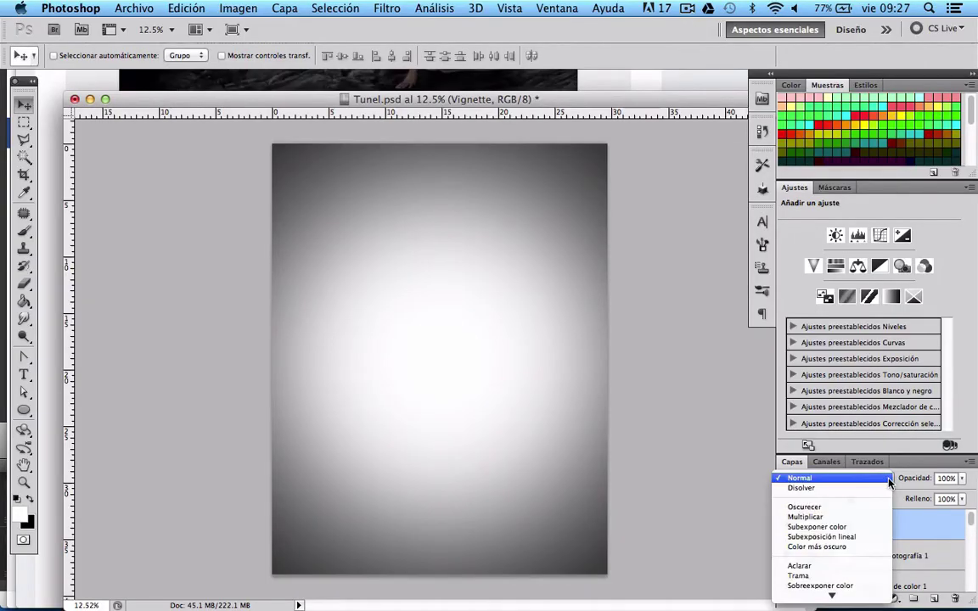
{"action": "left_click", "coordinate": [849, 514]}
{"action": "type", "text": "5"}
{"action": "key", "text": "Return"}
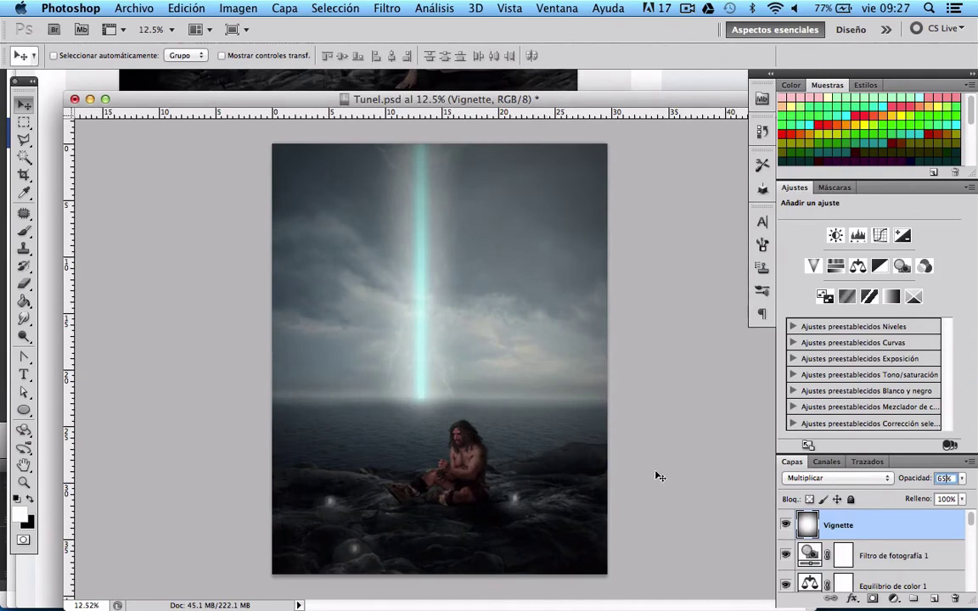
{"action": "left_click", "coordinate": [866, 525]}
Add a Color Balance adjustment layer with Midtones Magenta/Green at +3, then pan around to check it.
{"action": "left_click", "coordinate": [887, 600]}
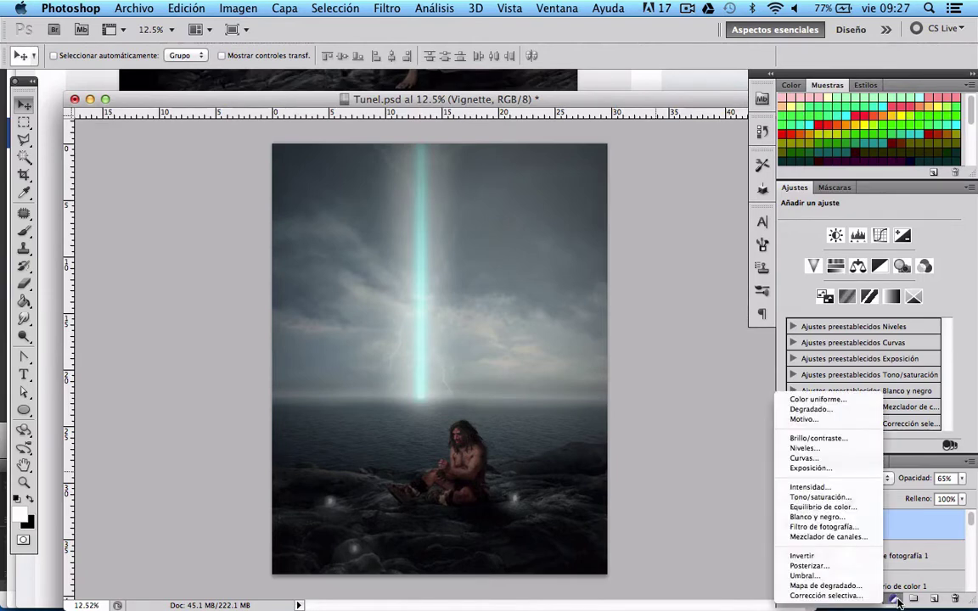
{"action": "left_click", "coordinate": [857, 508]}
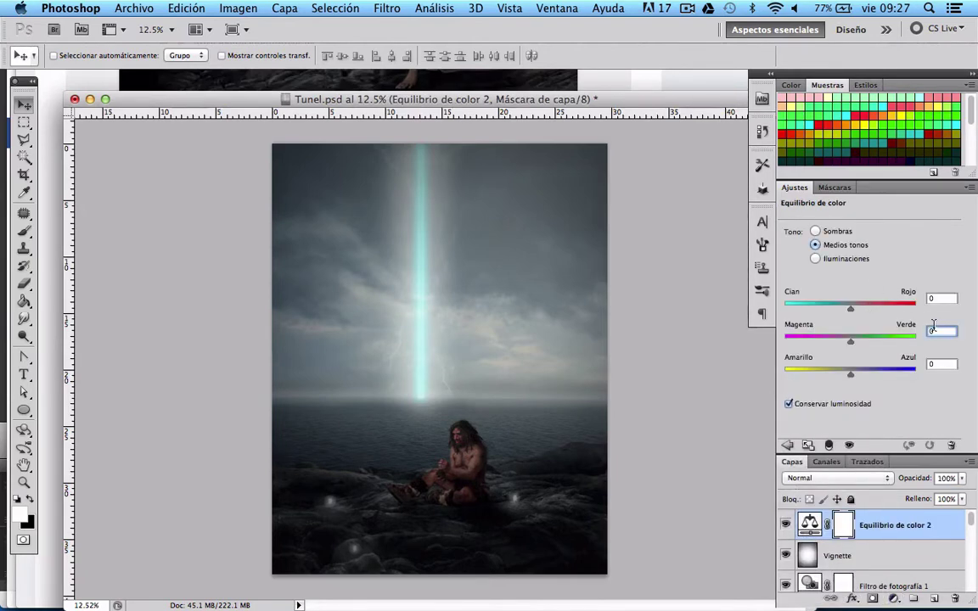
{"action": "scroll", "coordinate": [385, 443], "scroll_direction": "up", "scroll_amount": 5}
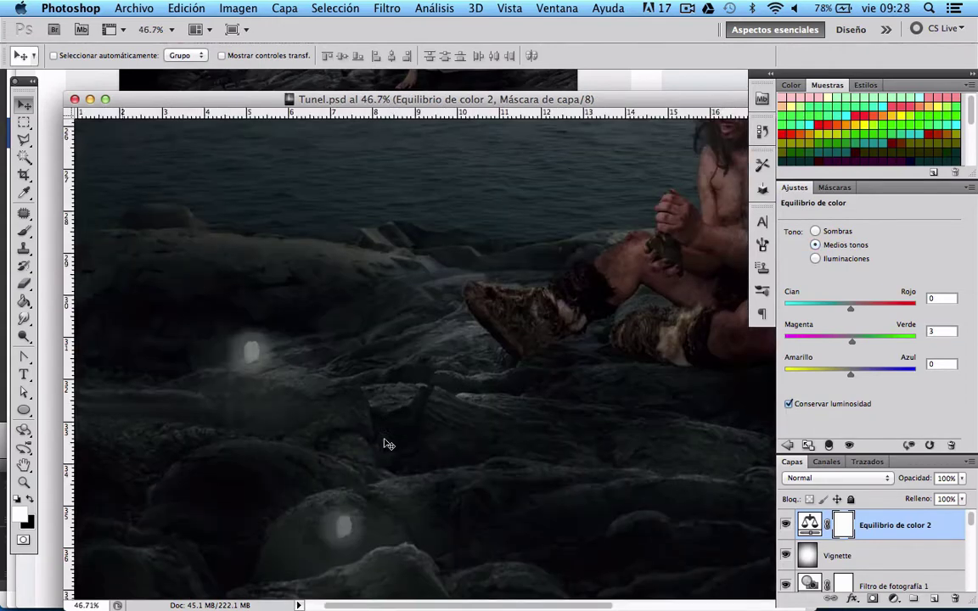
{"action": "scroll", "coordinate": [384, 443], "scroll_direction": "down", "scroll_amount": 3}
{"action": "scroll", "coordinate": [384, 443], "scroll_direction": "right", "scroll_amount": 3}
{"action": "scroll", "coordinate": [384, 443], "scroll_direction": "up", "scroll_amount": 3}
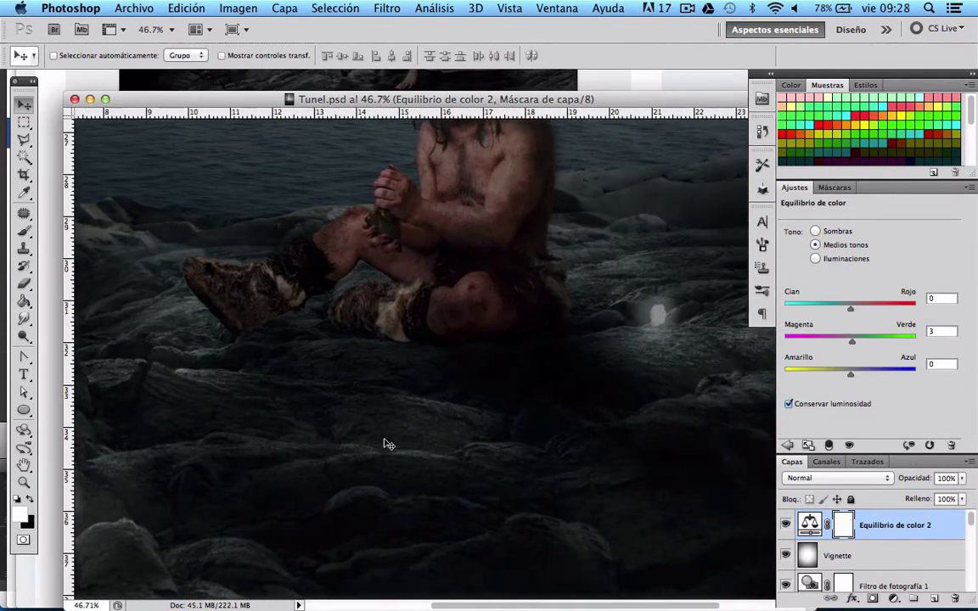
{"action": "scroll", "coordinate": [384, 443], "scroll_direction": "right", "scroll_amount": 2}
{"action": "scroll", "coordinate": [384, 443], "scroll_direction": "left", "scroll_amount": 2}
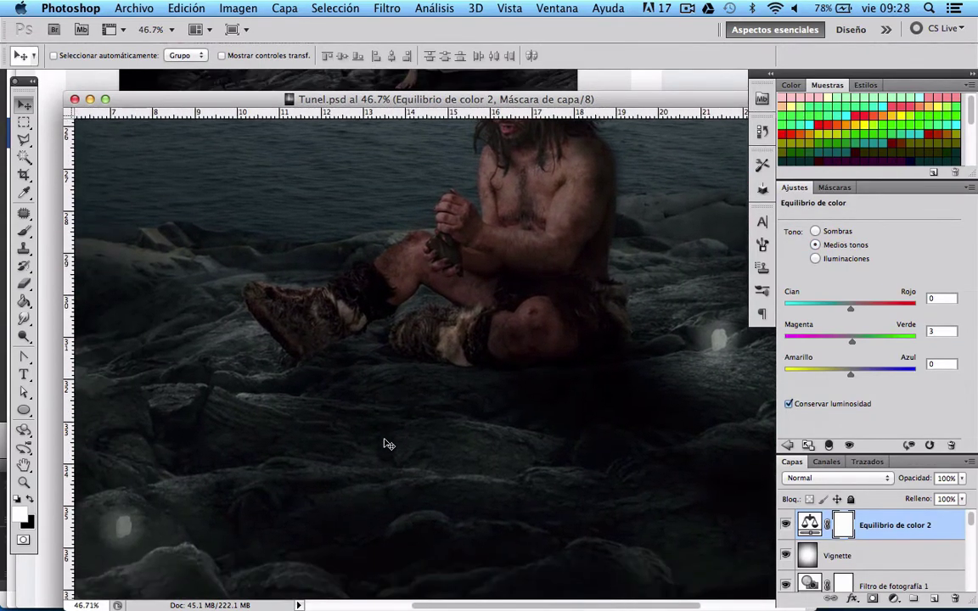
{"action": "scroll", "coordinate": [384, 444], "scroll_direction": "left", "scroll_amount": 3}
{"action": "scroll", "coordinate": [384, 443], "scroll_direction": "up", "scroll_amount": 1}
{"action": "scroll", "coordinate": [385, 443], "scroll_direction": "up", "scroll_amount": 1}
{"action": "scroll", "coordinate": [384, 443], "scroll_direction": "down", "scroll_amount": 2}
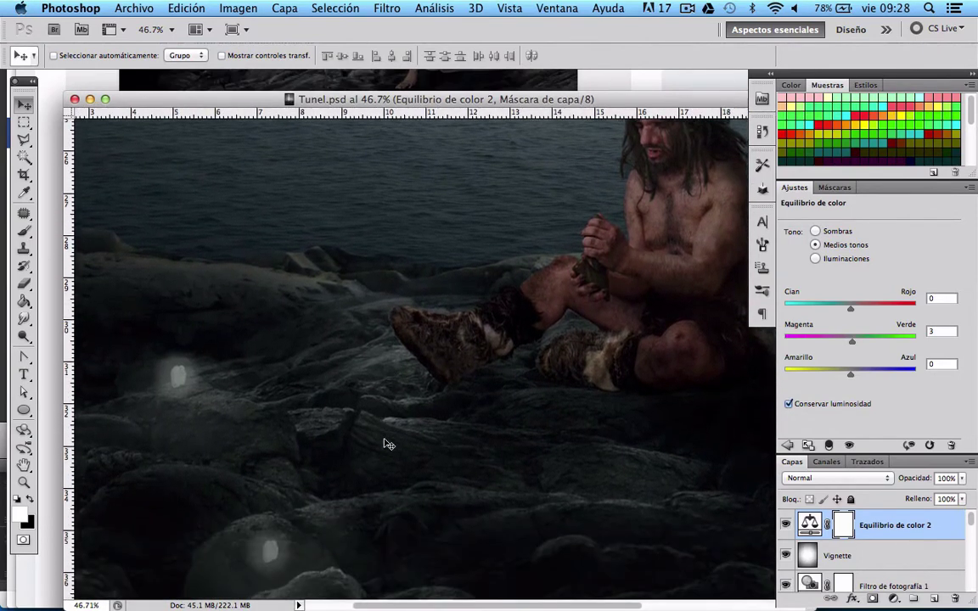
{"action": "scroll", "coordinate": [385, 443], "scroll_direction": "down", "scroll_amount": 2}
{"action": "scroll", "coordinate": [385, 443], "scroll_direction": "right", "scroll_amount": 2}
{"action": "scroll", "coordinate": [384, 443], "scroll_direction": "up", "scroll_amount": 1}
{"action": "scroll", "coordinate": [385, 444], "scroll_direction": "up", "scroll_amount": 1}
{"action": "scroll", "coordinate": [384, 443], "scroll_direction": "up", "scroll_amount": 2}
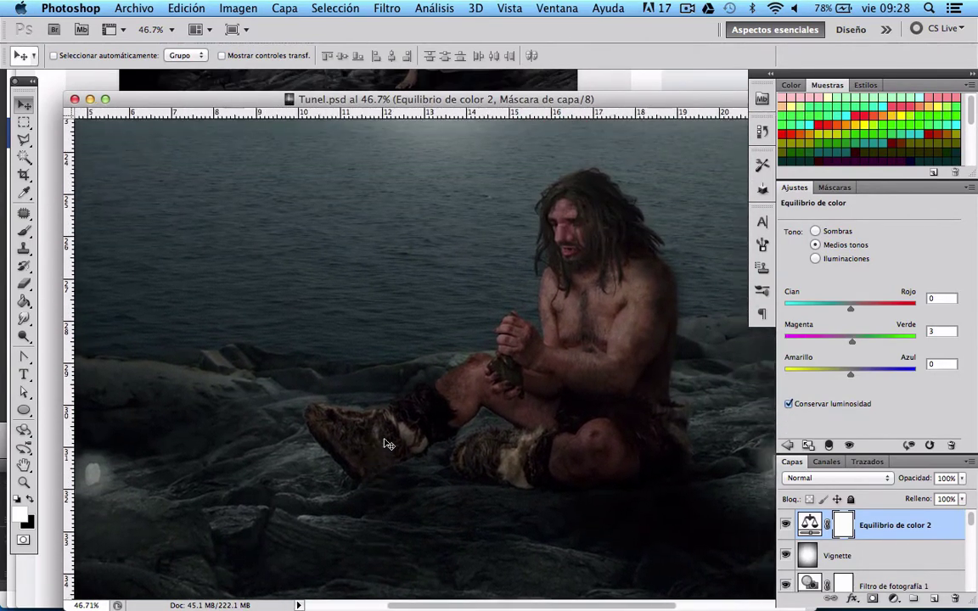
{"action": "scroll", "coordinate": [385, 444], "scroll_direction": "up", "scroll_amount": 1}
{"action": "scroll", "coordinate": [384, 443], "scroll_direction": "right", "scroll_amount": 2}
{"action": "scroll", "coordinate": [385, 443], "scroll_direction": "right", "scroll_amount": 1}
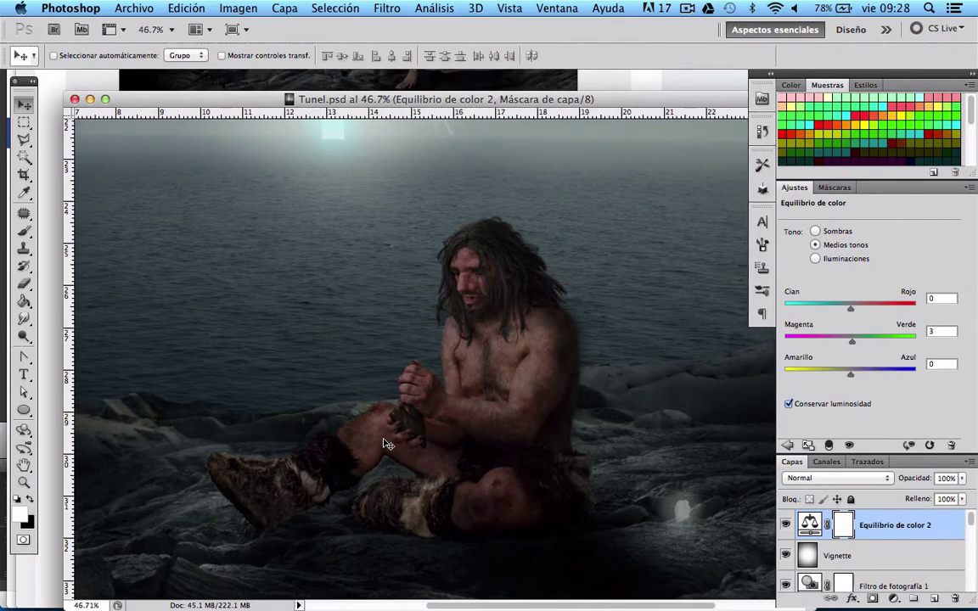
{"action": "scroll", "coordinate": [381, 451], "scroll_direction": "down", "scroll_amount": 3}
{"action": "scroll", "coordinate": [381, 451], "scroll_direction": "down", "scroll_amount": 1}
{"action": "scroll", "coordinate": [381, 451], "scroll_direction": "down", "scroll_amount": 1}
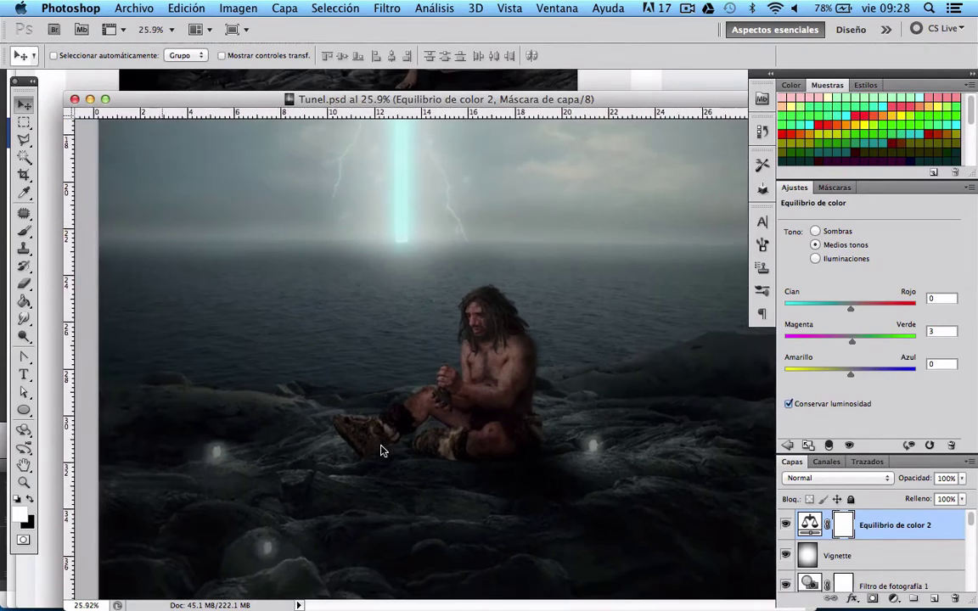
{"action": "scroll", "coordinate": [381, 450], "scroll_direction": "down", "scroll_amount": 1}
{"action": "scroll", "coordinate": [382, 451], "scroll_direction": "down", "scroll_amount": 1}
{"action": "scroll", "coordinate": [381, 450], "scroll_direction": "down", "scroll_amount": 1}
{"action": "scroll", "coordinate": [382, 451], "scroll_direction": "down", "scroll_amount": 1}
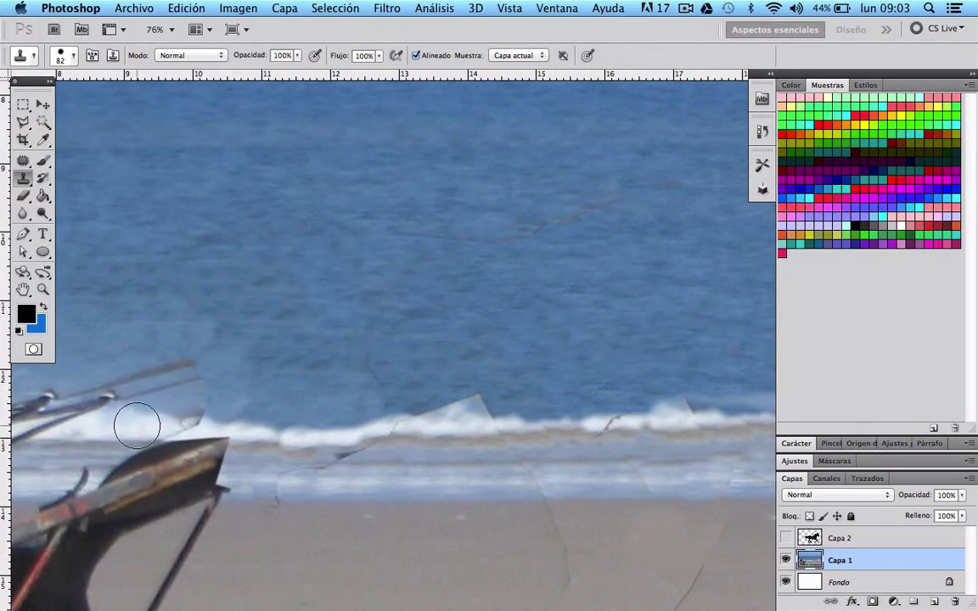
Clone over the patch seam near the wave and smooth the horizon line with sea texture.
{"action": "mouse_move", "coordinate": [136, 424]}
{"action": "left_mouse_down"}
{"action": "mouse_move", "coordinate": [194, 413]}
{"action": "mouse_move", "coordinate": [188, 421]}
{"action": "mouse_move", "coordinate": [240, 397]}
{"action": "mouse_move", "coordinate": [210, 394]}
{"action": "mouse_move", "coordinate": [238, 291]}
{"action": "mouse_move", "coordinate": [276, 313]}
{"action": "left_mouse_up"}
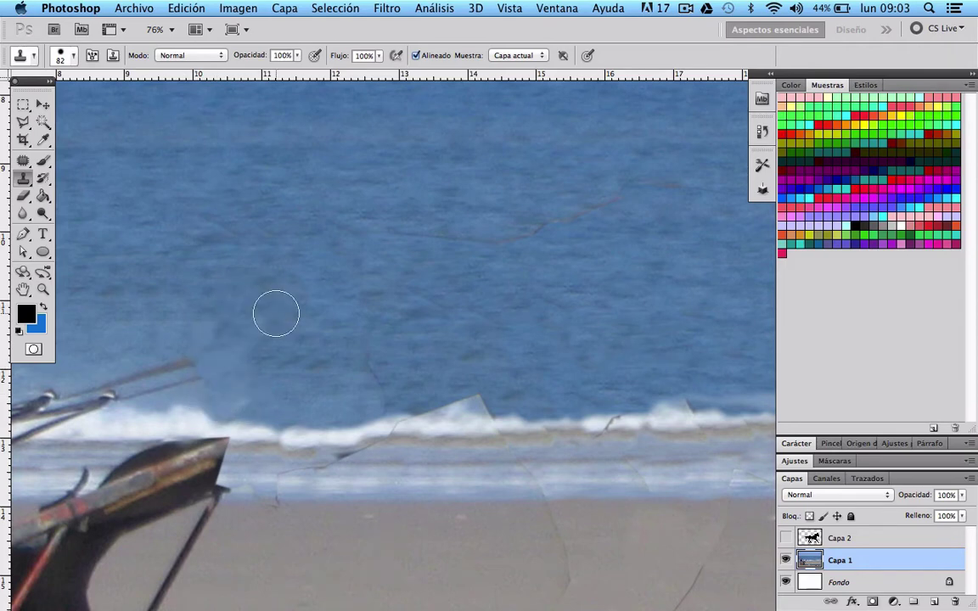
{"action": "scroll", "coordinate": [275, 313], "scroll_direction": "up", "scroll_amount": 3}
{"action": "scroll", "coordinate": [276, 313], "scroll_direction": "up", "scroll_amount": 2}
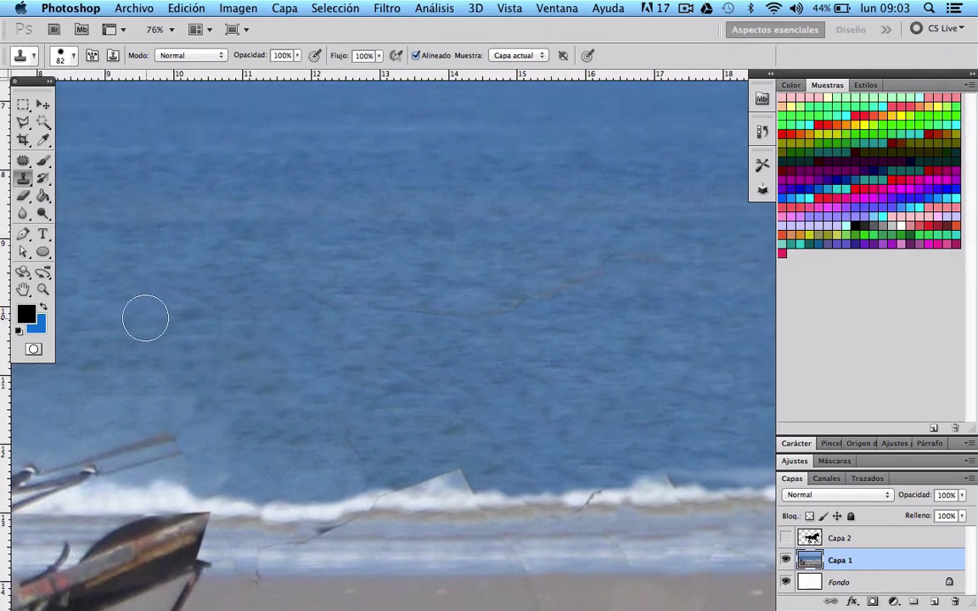
{"action": "scroll", "coordinate": [340, 272], "scroll_direction": "right", "scroll_amount": 10}
{"action": "scroll", "coordinate": [519, 218], "scroll_direction": "up", "scroll_amount": 2}
{"action": "left_click_drag", "start_coordinate": [520, 218], "coordinate": [355, 220]}
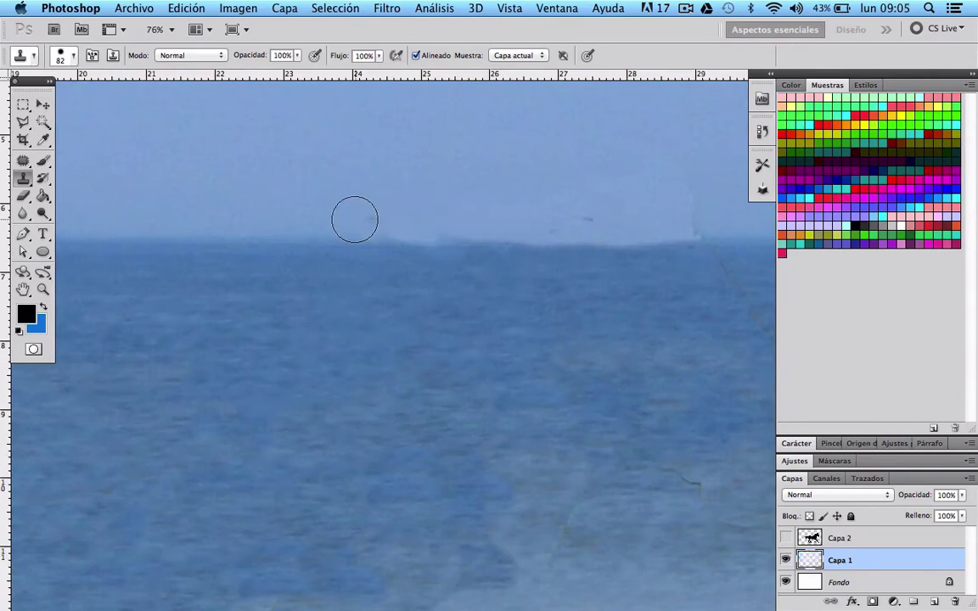
Sample clean sea and cover the patch edge and bright notch on the horizon.
{"action": "scroll", "coordinate": [511, 247], "scroll_direction": "right", "scroll_amount": 5}
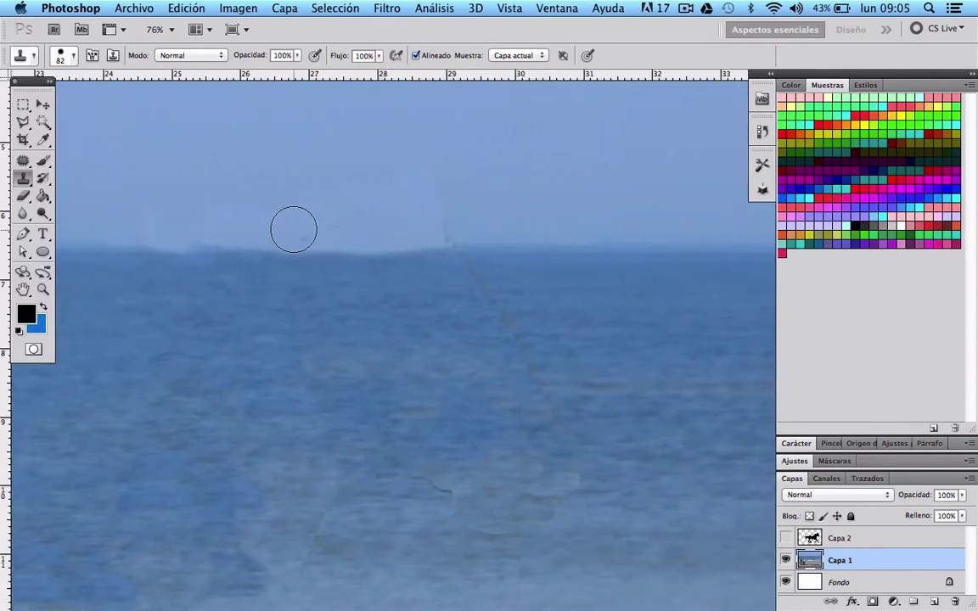
{"action": "scroll", "coordinate": [294, 229], "scroll_direction": "right", "scroll_amount": 3}
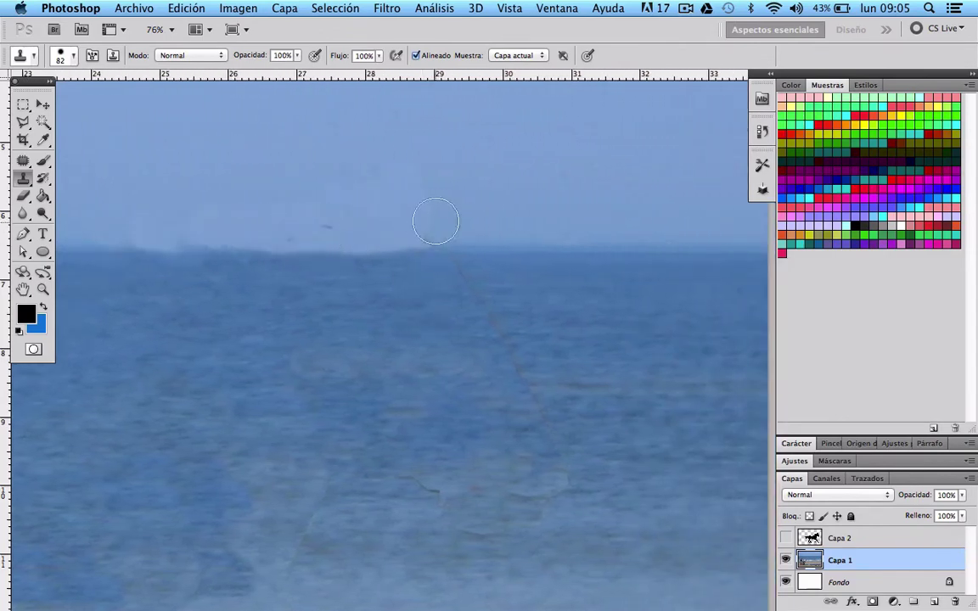
{"action": "left_click", "coordinate": [486, 190], "text": "alt"}
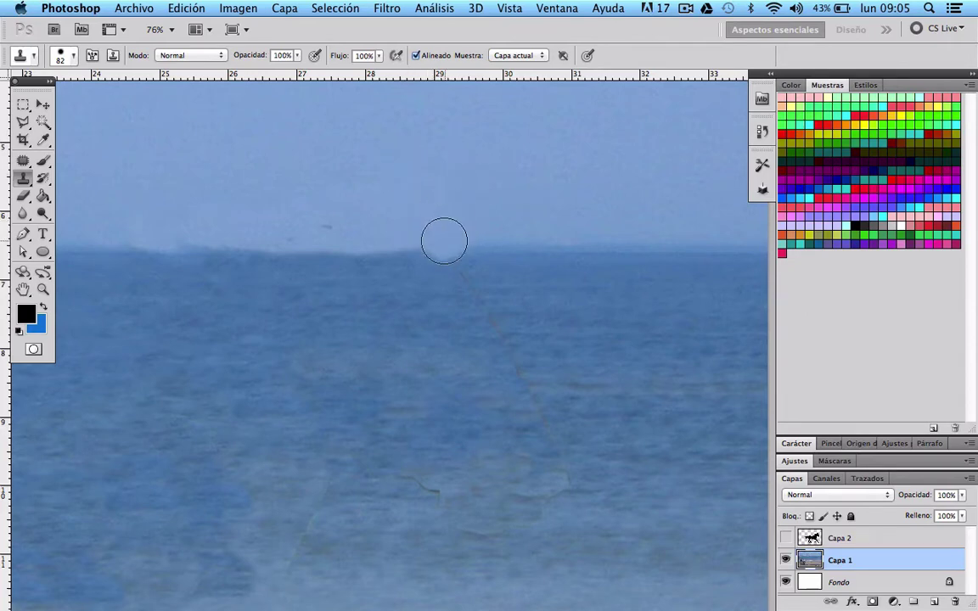
{"action": "left_click", "coordinate": [475, 239]}
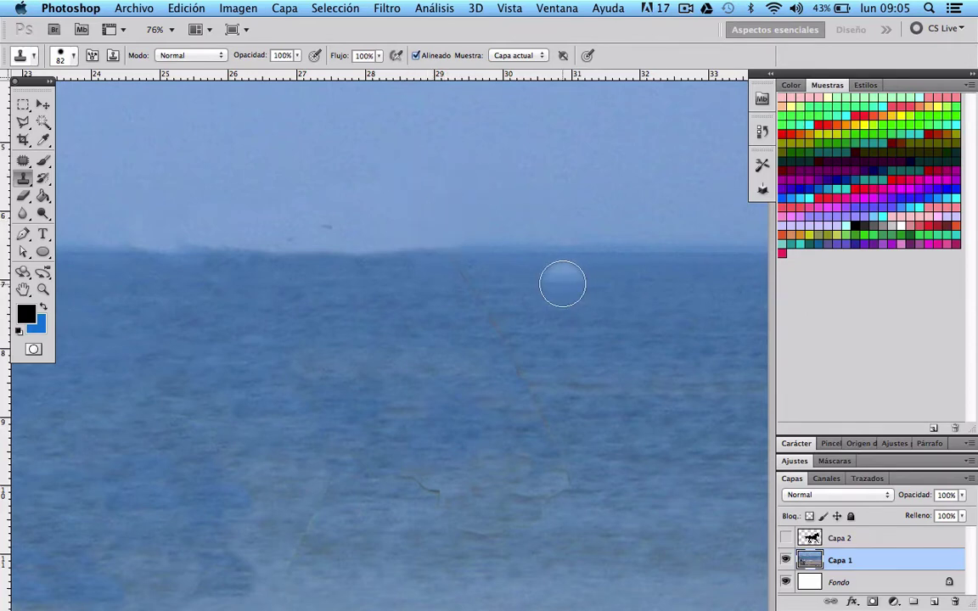
{"action": "left_click", "coordinate": [563, 280], "text": "alt"}
{"action": "left_click", "coordinate": [475, 256]}
Even out the surf foam, repainting its light and dark spots with cloned texture.
{"action": "scroll", "coordinate": [310, 446], "scroll_direction": "down", "scroll_amount": 3}
{"action": "scroll", "coordinate": [310, 446], "scroll_direction": "right", "scroll_amount": 2}
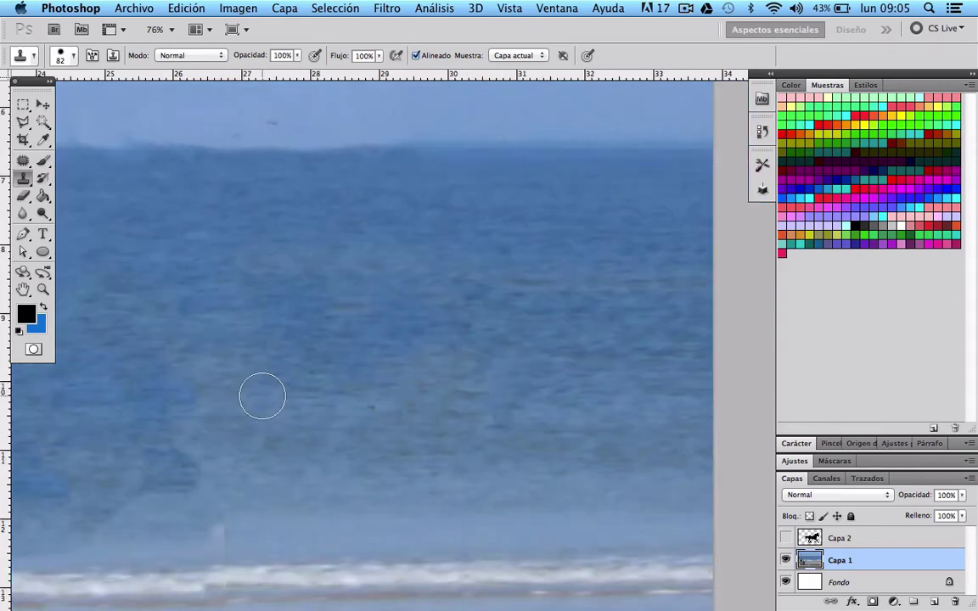
{"action": "scroll", "coordinate": [267, 517], "scroll_direction": "down", "scroll_amount": 3}
{"action": "scroll", "coordinate": [267, 517], "scroll_direction": "left", "scroll_amount": 2}
{"action": "scroll", "coordinate": [267, 517], "scroll_direction": "down", "scroll_amount": 1}
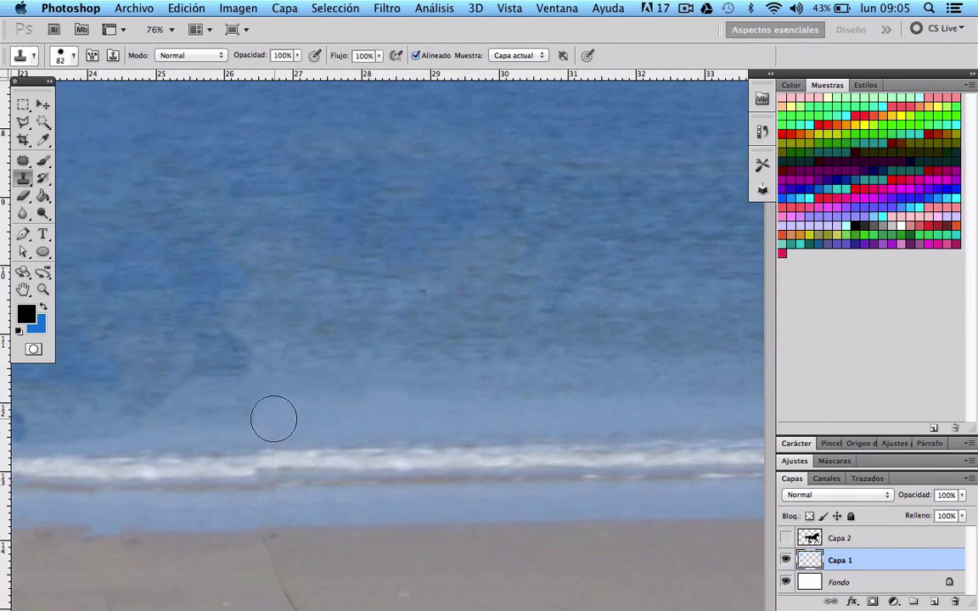
{"action": "left_click", "coordinate": [273, 424]}
{"action": "scroll", "coordinate": [367, 501], "scroll_direction": "down", "scroll_amount": 3}
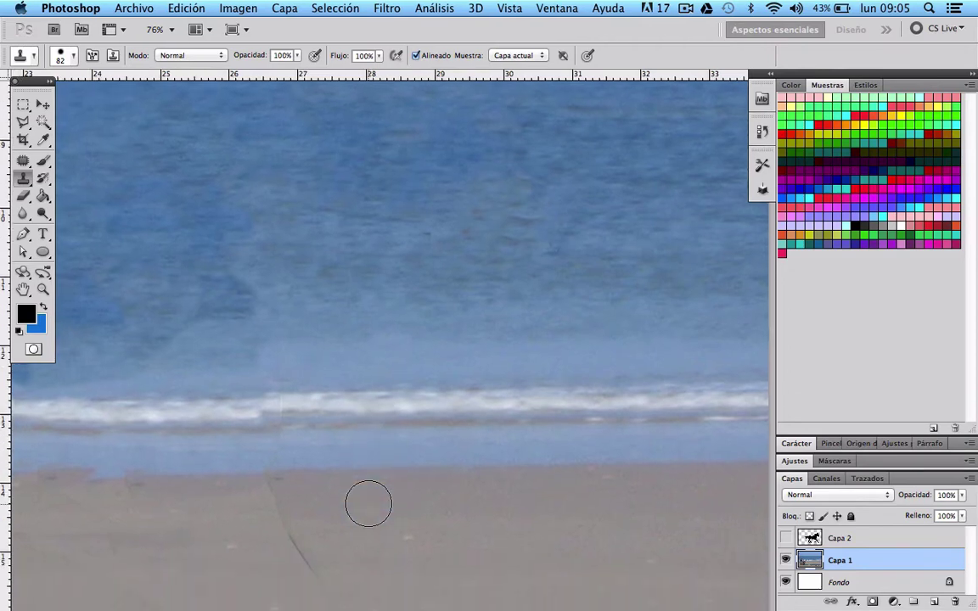
{"action": "mouse_move", "coordinate": [343, 419]}
{"action": "left_mouse_down"}
{"action": "mouse_move", "coordinate": [343, 405]}
{"action": "mouse_move", "coordinate": [279, 402]}
{"action": "left_mouse_up"}
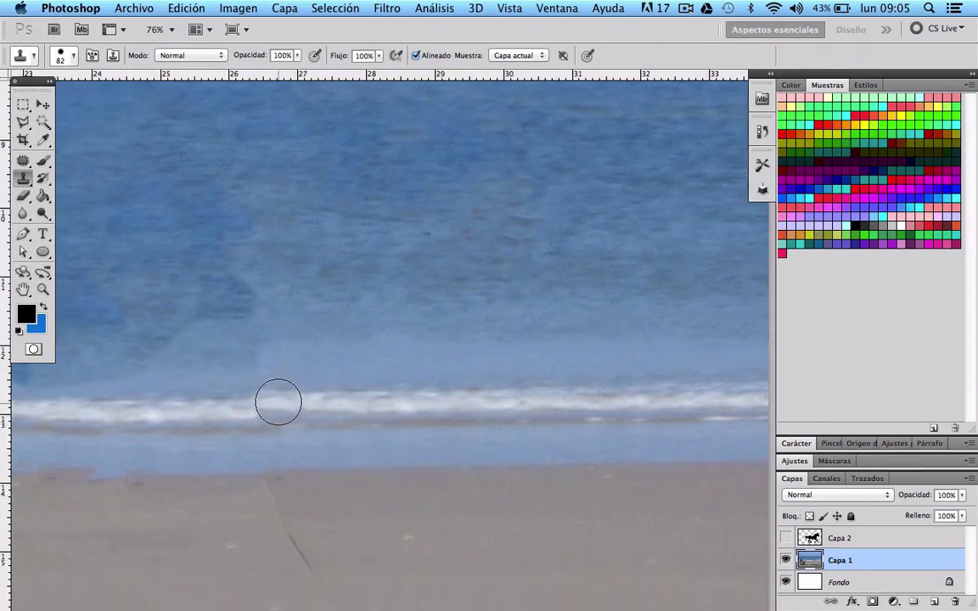
{"action": "left_click_drag", "start_coordinate": [264, 412], "coordinate": [372, 412]}
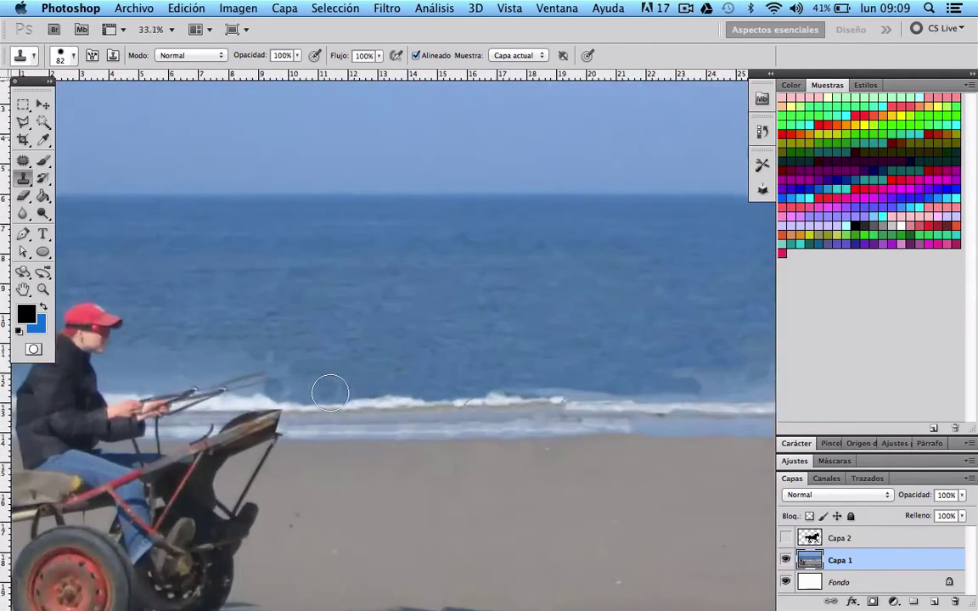
Zoom into the sea and paint cloned water over the patch near the waves.
{"action": "scroll", "coordinate": [330, 392], "scroll_direction": "up", "scroll_amount": 1}
{"action": "scroll", "coordinate": [330, 392], "scroll_direction": "up", "scroll_amount": 1}
{"action": "scroll", "coordinate": [331, 394], "scroll_direction": "up", "scroll_amount": 1}
{"action": "scroll", "coordinate": [332, 396], "scroll_direction": "up", "scroll_amount": 1}
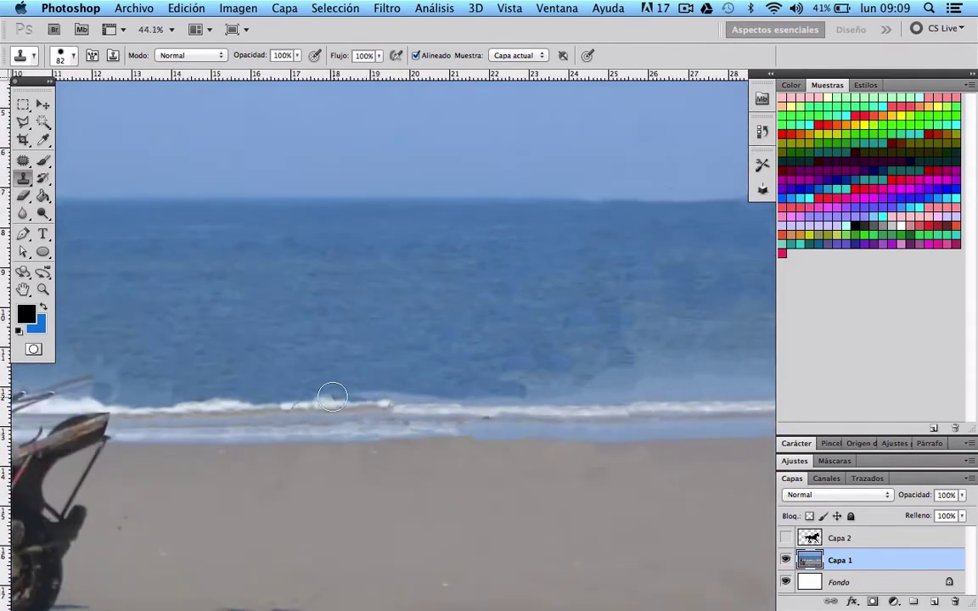
{"action": "scroll", "coordinate": [332, 397], "scroll_direction": "down", "scroll_amount": 1}
{"action": "scroll", "coordinate": [332, 396], "scroll_direction": "down", "scroll_amount": 1}
{"action": "scroll", "coordinate": [332, 396], "scroll_direction": "up", "scroll_amount": 1}
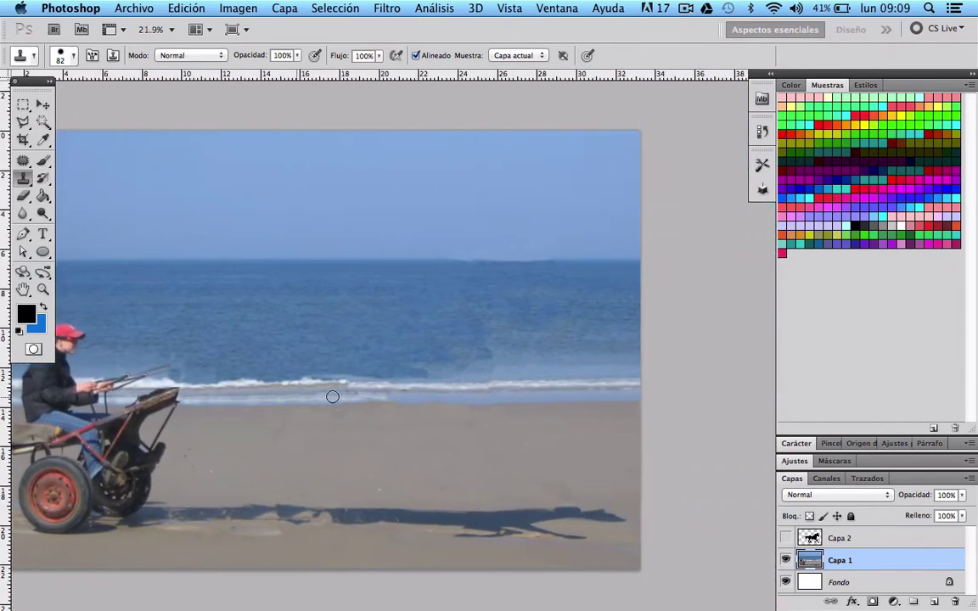
{"action": "scroll", "coordinate": [332, 397], "scroll_direction": "right", "scroll_amount": 2}
{"action": "scroll", "coordinate": [425, 365], "scroll_direction": "left", "scroll_amount": 2}
{"action": "scroll", "coordinate": [371, 378], "scroll_direction": "left", "scroll_amount": 4}
{"action": "scroll", "coordinate": [375, 382], "scroll_direction": "left", "scroll_amount": 1}
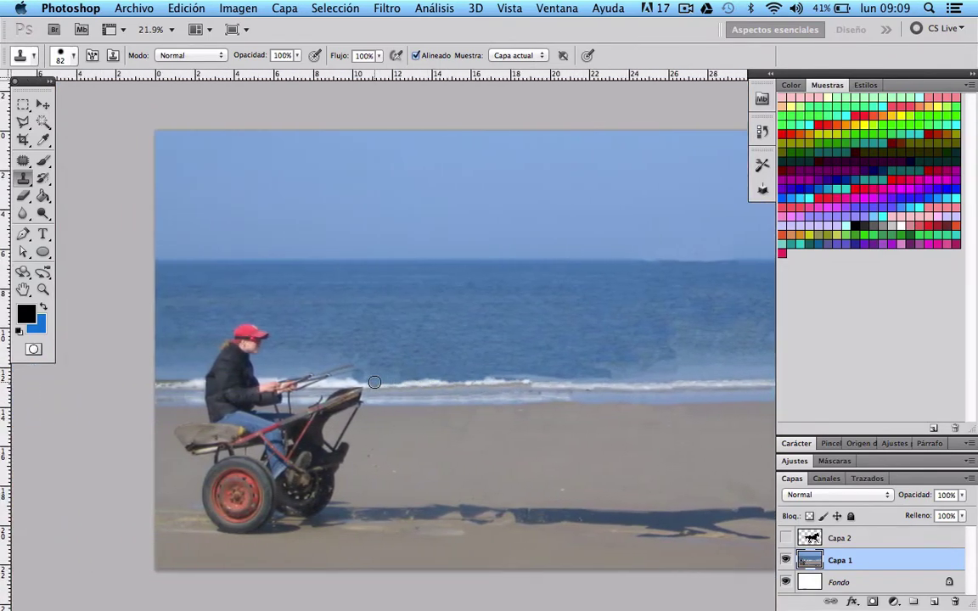
{"action": "scroll", "coordinate": [375, 382], "scroll_direction": "right", "scroll_amount": 2}
{"action": "scroll", "coordinate": [440, 419], "scroll_direction": "up", "scroll_amount": 2}
{"action": "scroll", "coordinate": [440, 420], "scroll_direction": "up", "scroll_amount": 2}
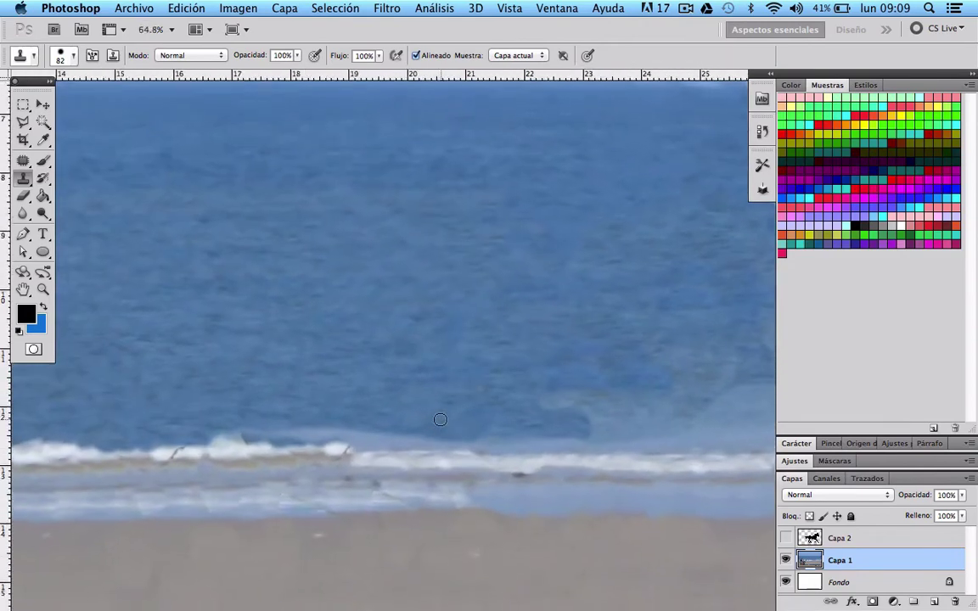
{"action": "scroll", "coordinate": [440, 420], "scroll_direction": "down", "scroll_amount": 2}
{"action": "scroll", "coordinate": [440, 419], "scroll_direction": "right", "scroll_amount": 3}
{"action": "scroll", "coordinate": [440, 419], "scroll_direction": "up", "scroll_amount": 1}
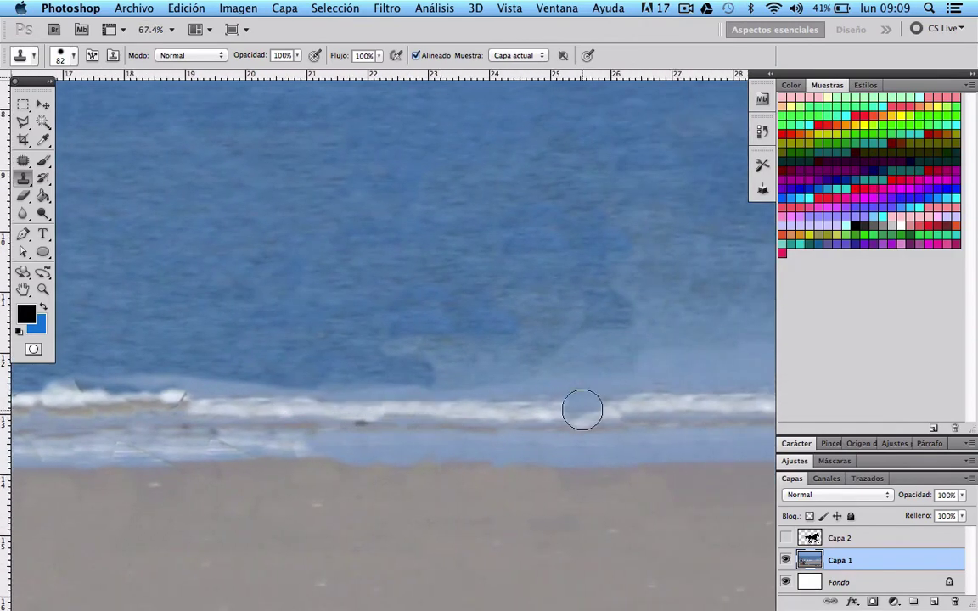
{"action": "scroll", "coordinate": [582, 411], "scroll_direction": "left", "scroll_amount": 1}
{"action": "scroll", "coordinate": [582, 411], "scroll_direction": "left", "scroll_amount": 1}
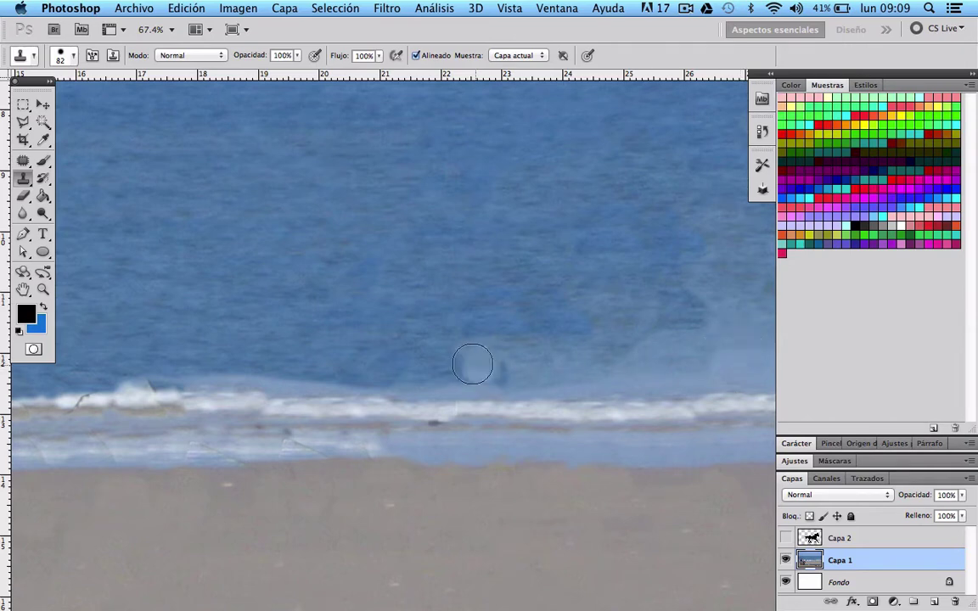
{"action": "left_click_drag", "start_coordinate": [516, 368], "coordinate": [635, 381]}
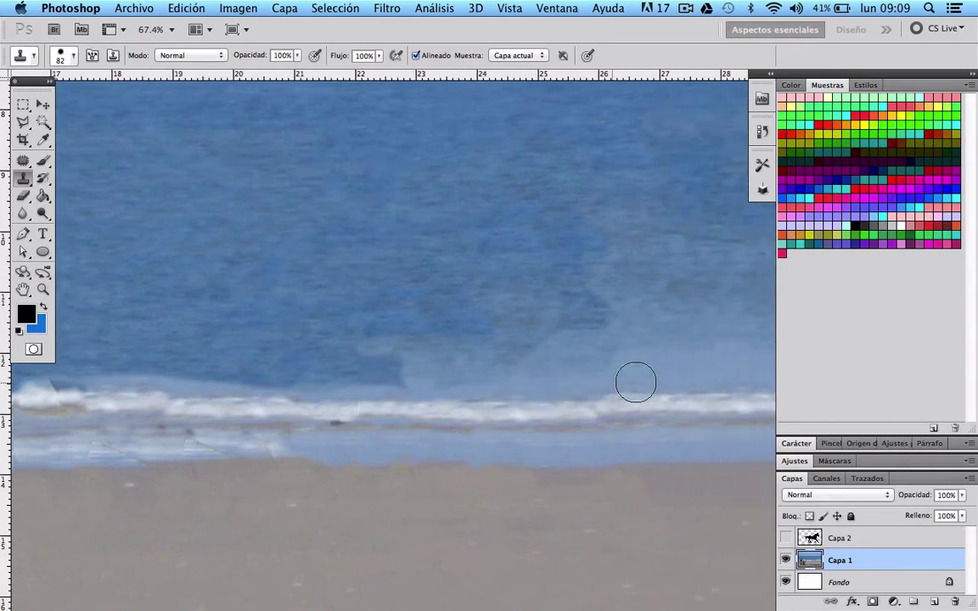
Undo the recent cloned patches and re-clone water onto the sea and shoreline surf band.
{"action": "scroll", "coordinate": [636, 381], "scroll_direction": "up", "scroll_amount": 3}
{"action": "scroll", "coordinate": [636, 382], "scroll_direction": "right", "scroll_amount": 4}
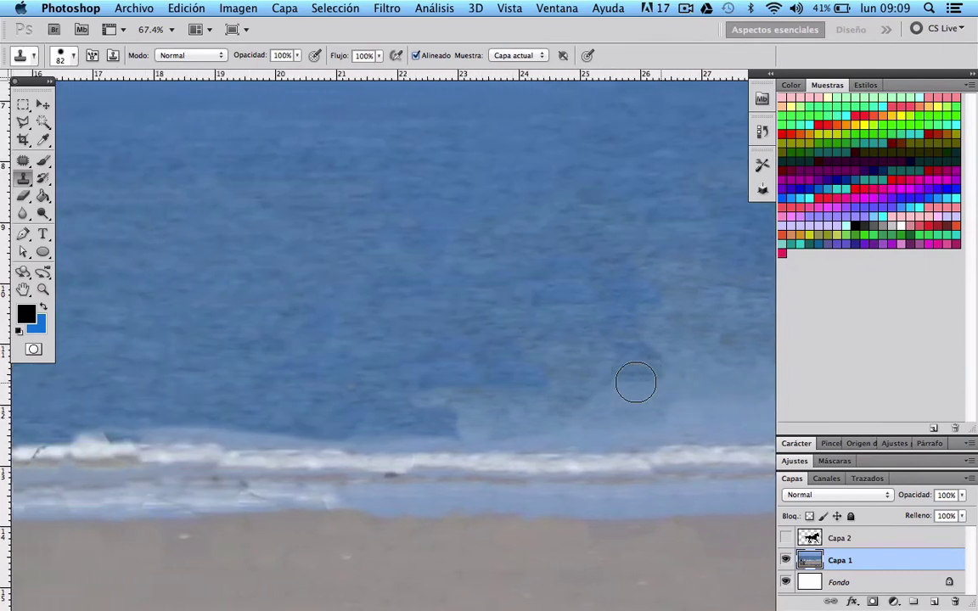
{"action": "key", "text": "ctrl+alt+z"}
{"action": "key", "text": "ctrl+alt+z"}
{"action": "key", "text": "ctrl+alt+z"}
{"action": "scroll", "coordinate": [636, 382], "scroll_direction": "left", "scroll_amount": 10}
{"action": "left_click", "coordinate": [636, 383]}
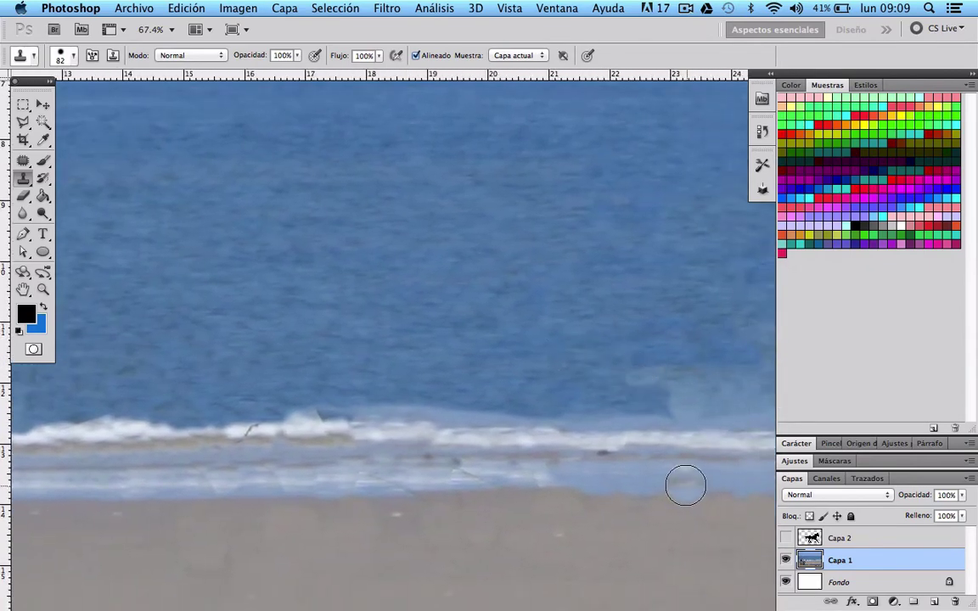
{"action": "left_click_drag", "start_coordinate": [661, 476], "coordinate": [427, 473]}
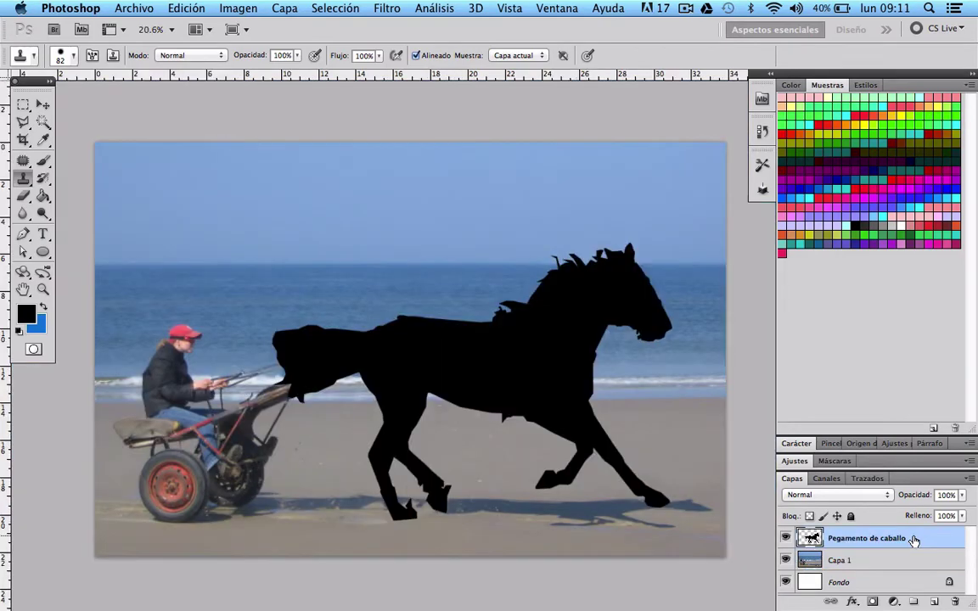
Give the horse layer's style 76% opacity and 0% fill opacity.
{"action": "key", "text": "h"}
{"action": "double_click", "coordinate": [914, 541]}
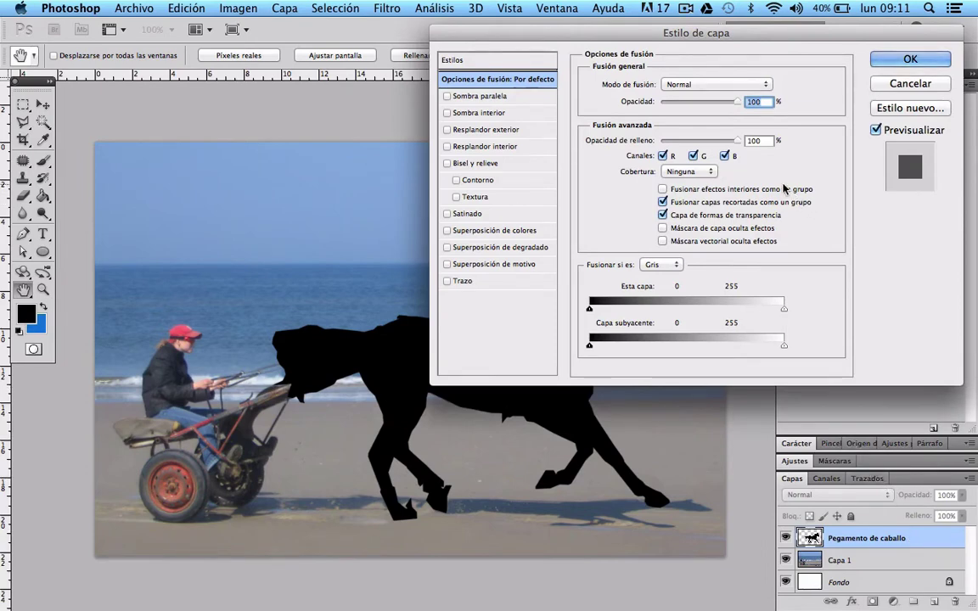
{"action": "type", "text": "76"}
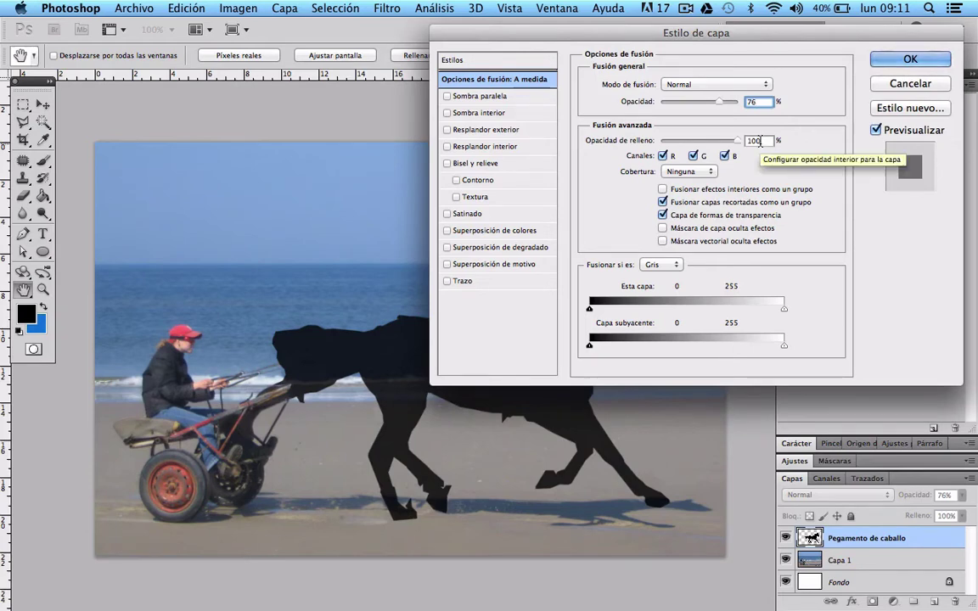
{"action": "left_click", "coordinate": [758, 141]}
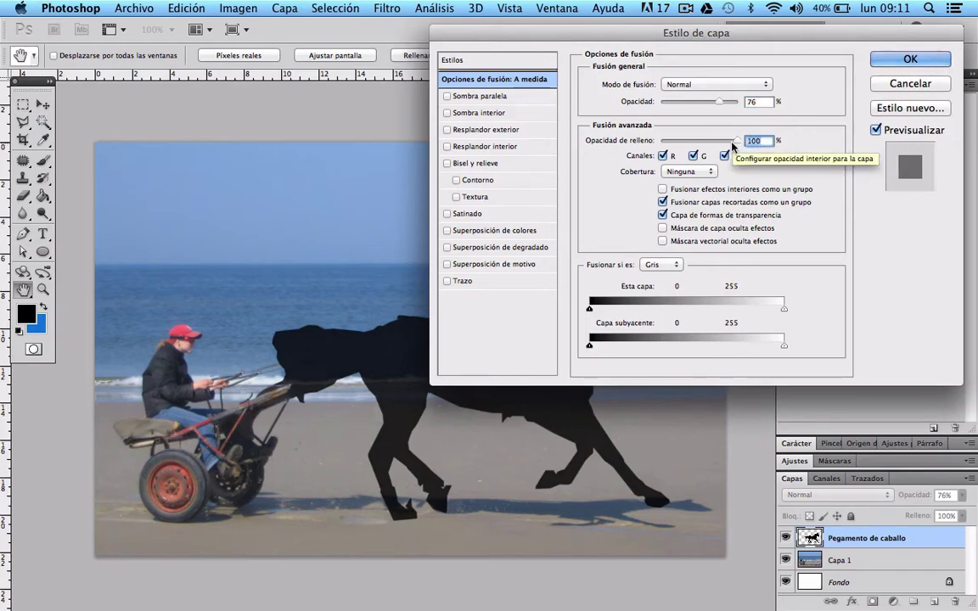
{"action": "type", "text": "0"}
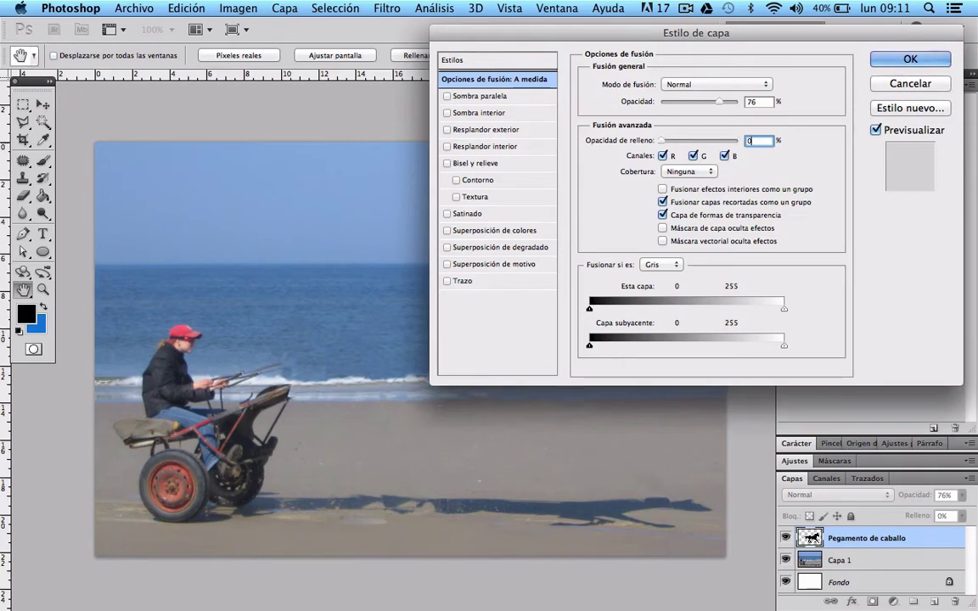
Try a 60% inner shadow on the horse, then remove it.
{"action": "left_click", "coordinate": [465, 113]}
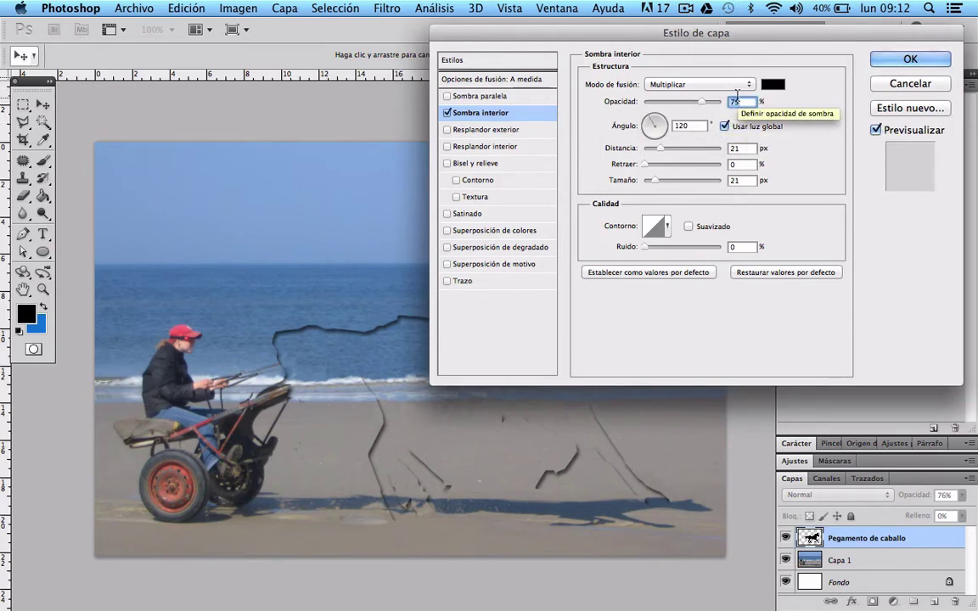
{"action": "type", "text": "60"}
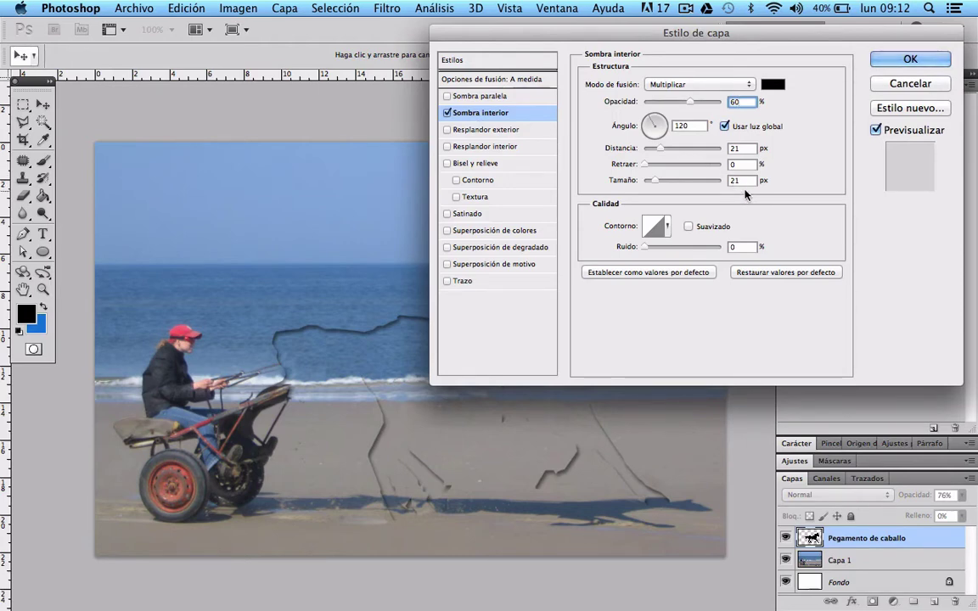
{"action": "left_click", "coordinate": [447, 113]}
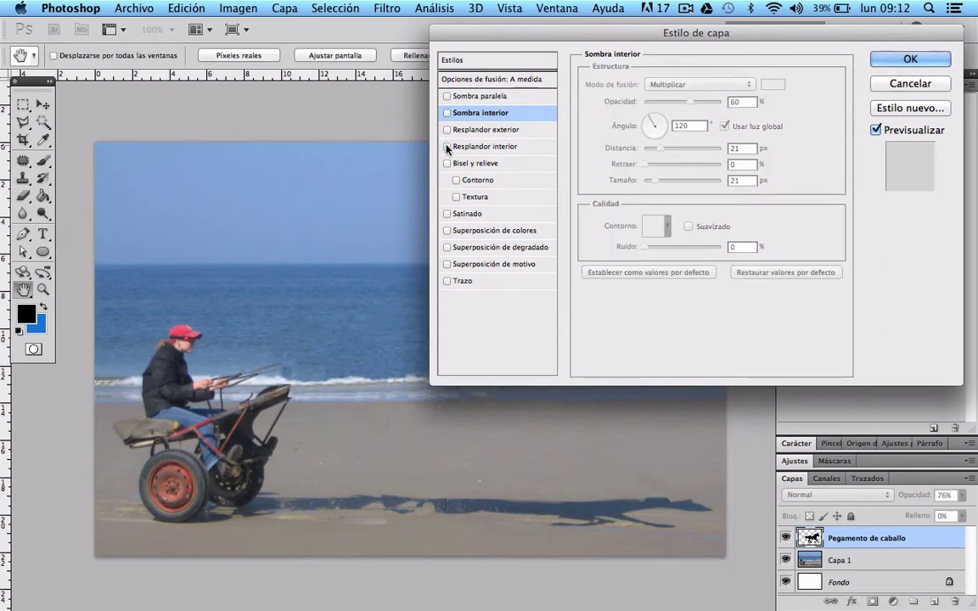
Add an inner glow to the horse at 60% opacity in colour dff4ff.
{"action": "left_click", "coordinate": [448, 147]}
{"action": "left_click", "coordinate": [476, 146]}
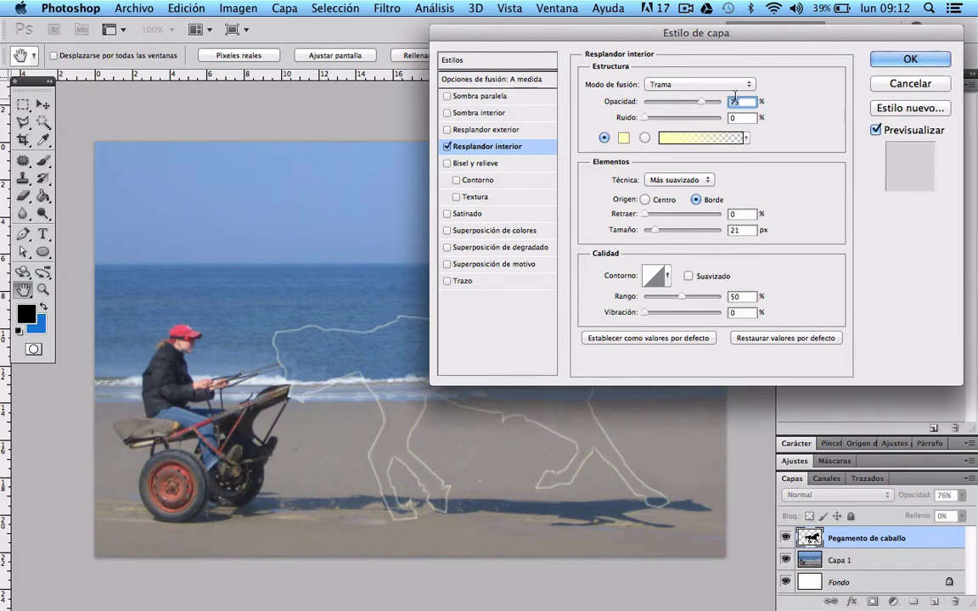
{"action": "type", "text": "60"}
{"action": "left_click", "coordinate": [621, 140]}
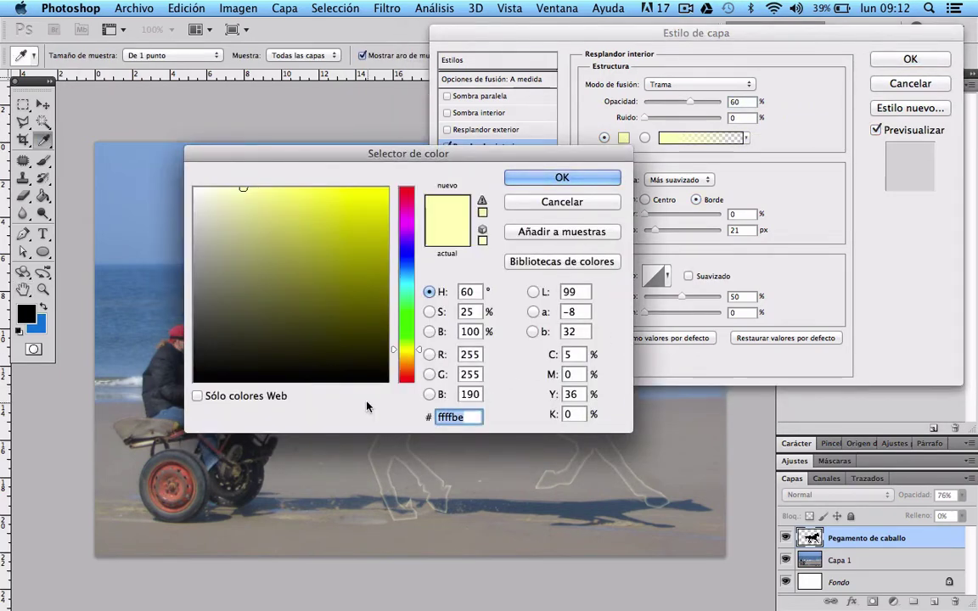
{"action": "type", "text": "d"}
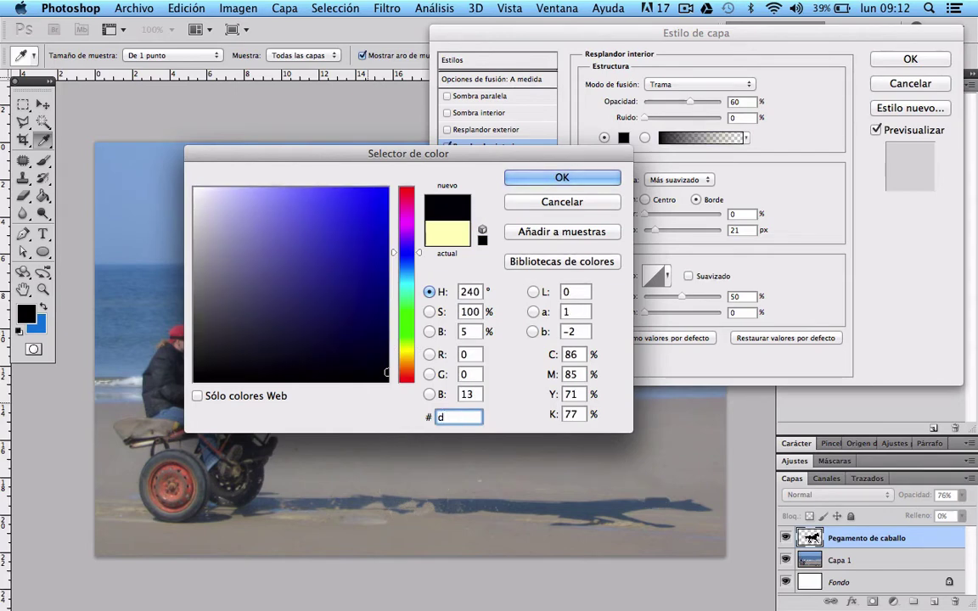
{"action": "type", "text": "ff4"}
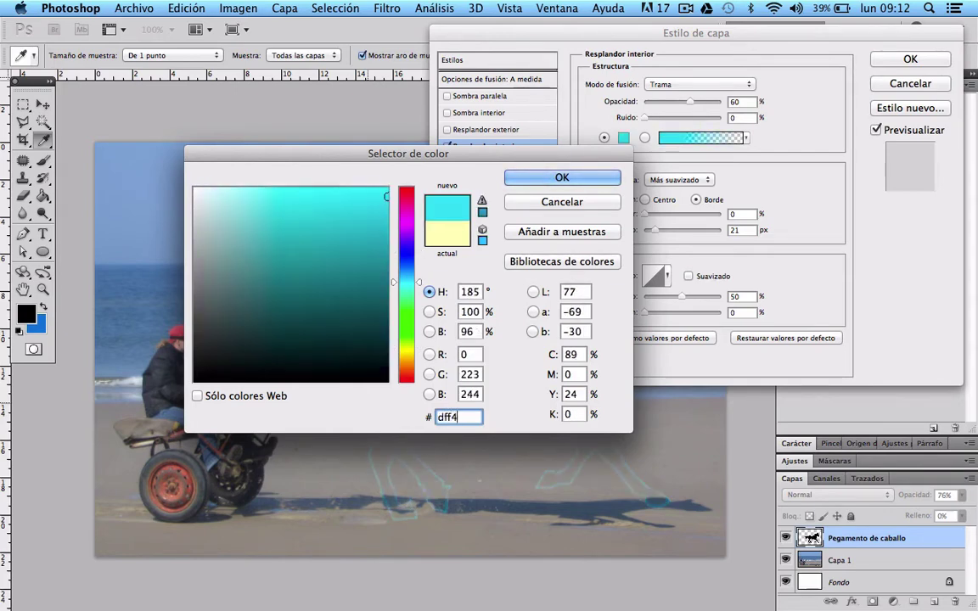
{"action": "type", "text": "ff"}
{"action": "left_click", "coordinate": [524, 179]}
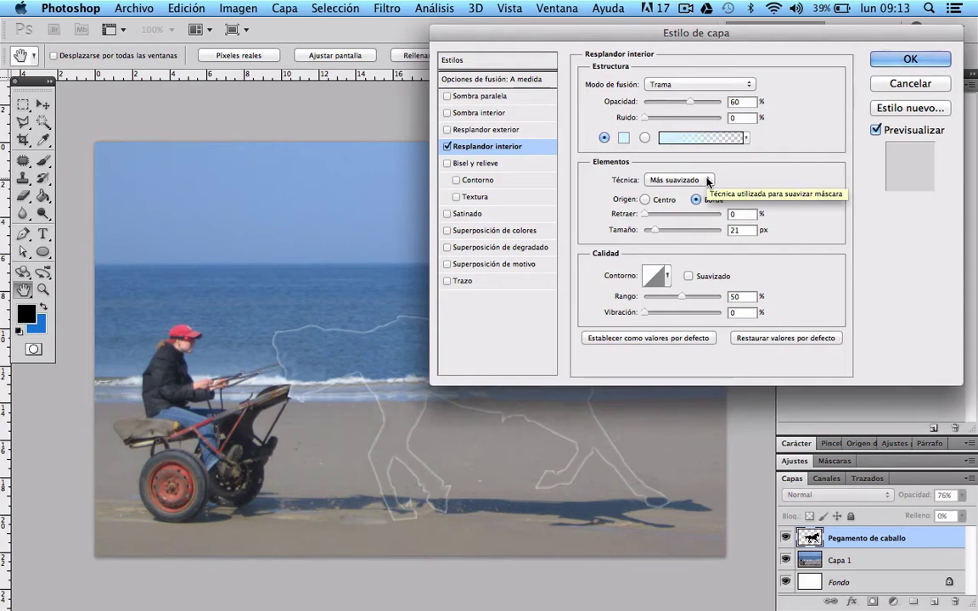
Set the inner glow size to 200 px.
{"action": "left_click", "coordinate": [710, 230]}
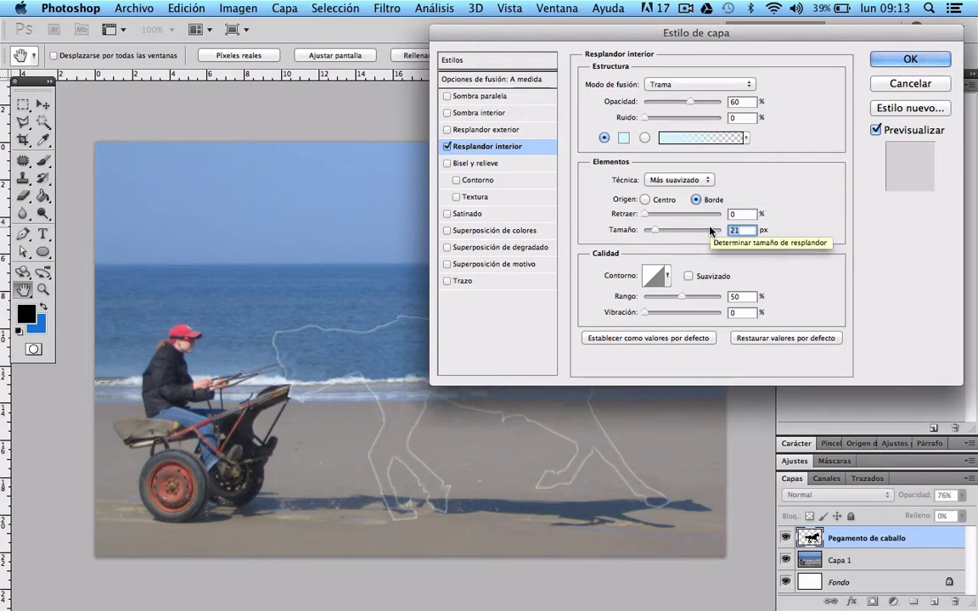
{"action": "type", "text": "172"}
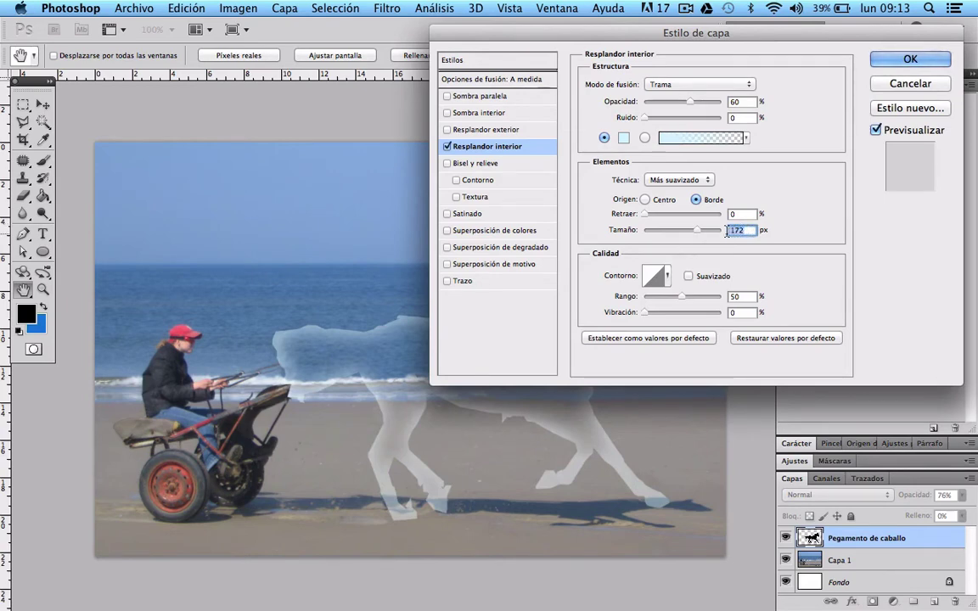
{"action": "type", "text": "200"}
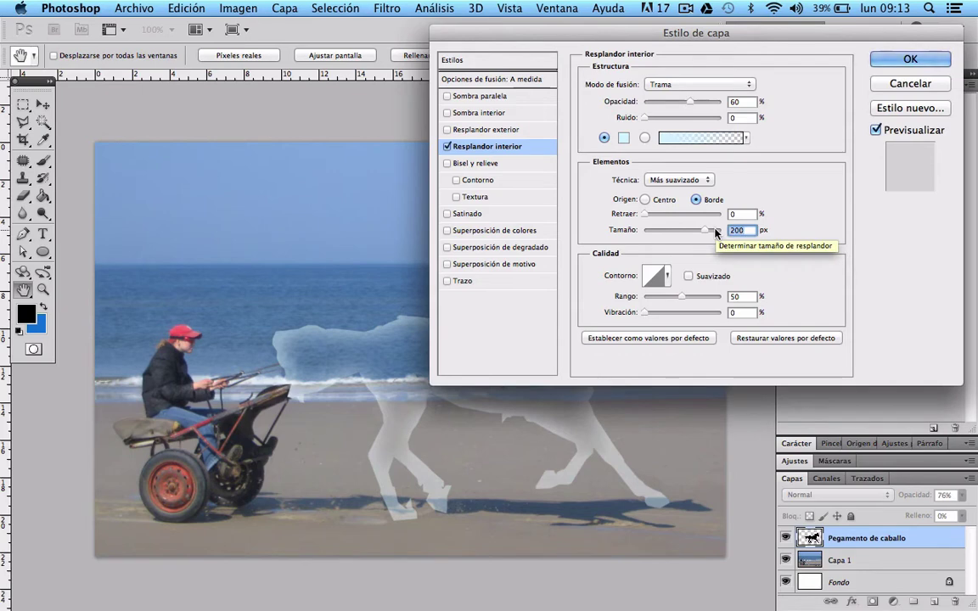
{"action": "type", "text": "30"}
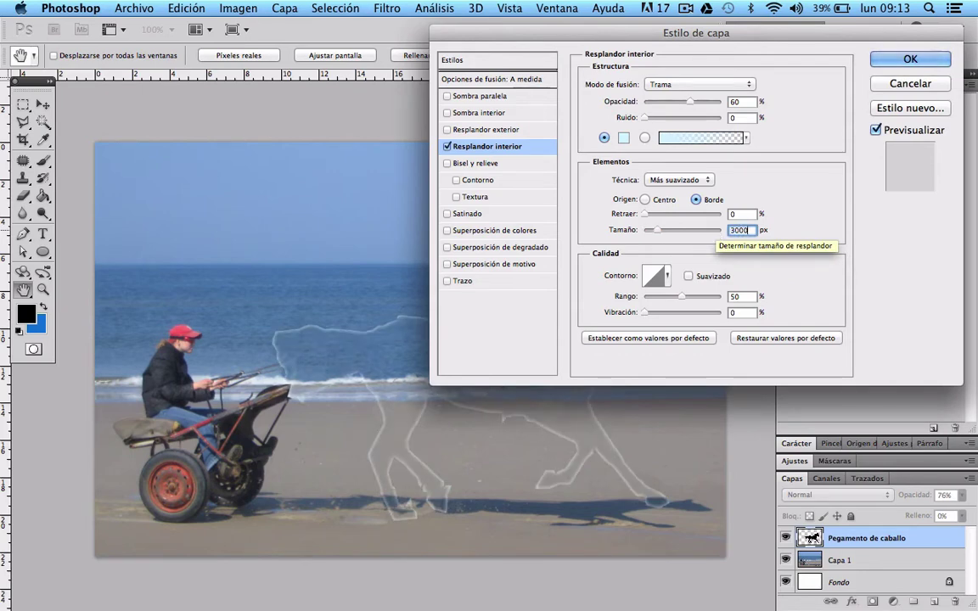
{"action": "type", "text": "200"}
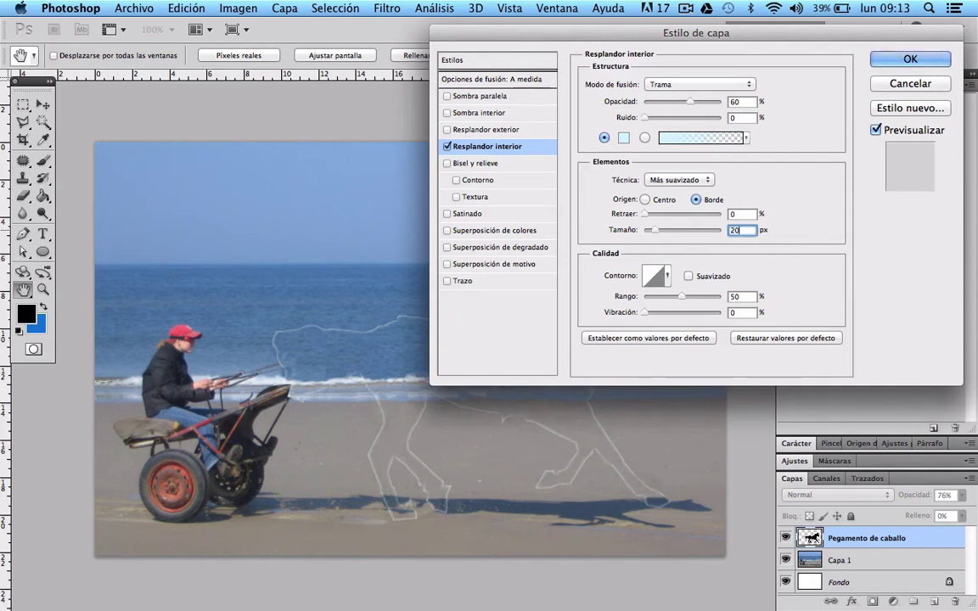
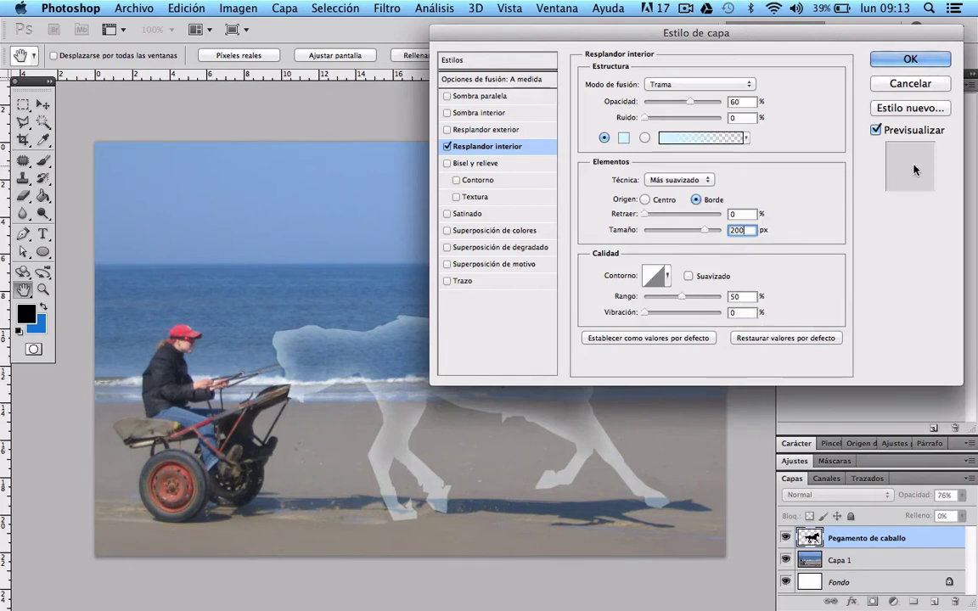
Apply the horse's inner glow, then paste the splash photo and move it over the horse's back.
{"action": "left_click", "coordinate": [910, 58]}
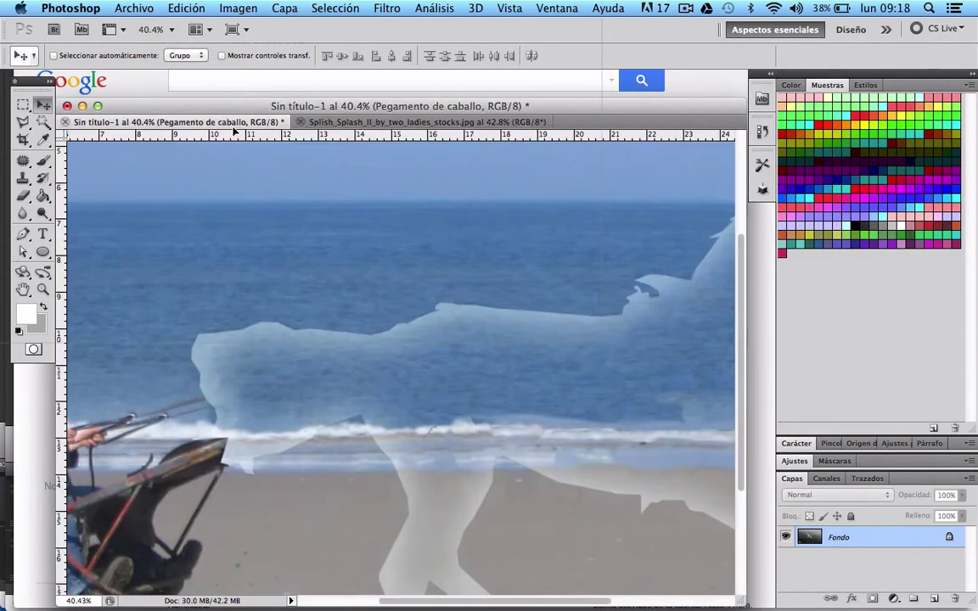
{"action": "key", "text": "super+v"}
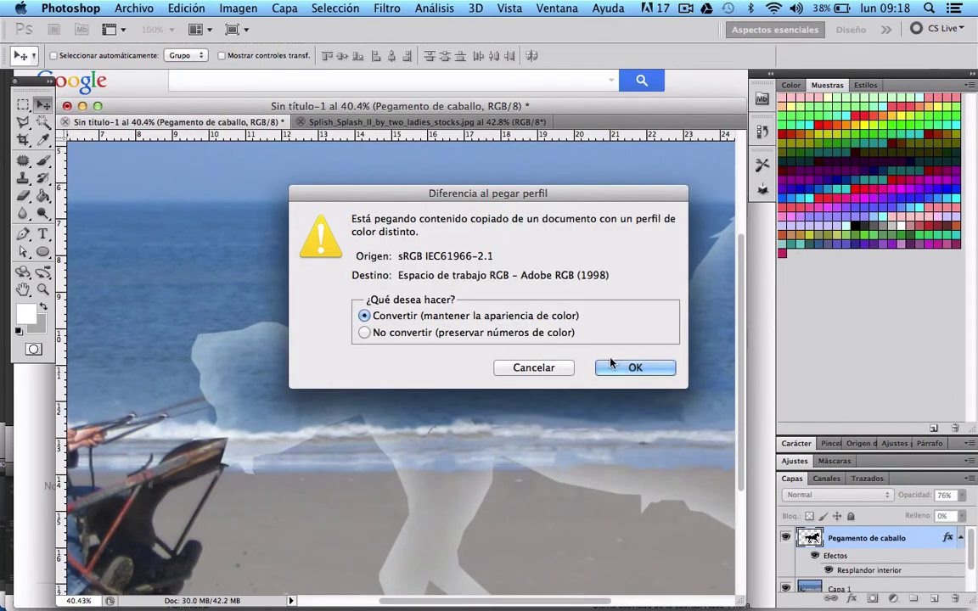
{"action": "left_click", "coordinate": [633, 366]}
{"action": "mouse_move", "coordinate": [444, 330]}
{"action": "left_mouse_down"}
{"action": "mouse_move", "coordinate": [344, 334]}
{"action": "mouse_move", "coordinate": [432, 340]}
{"action": "left_mouse_up"}
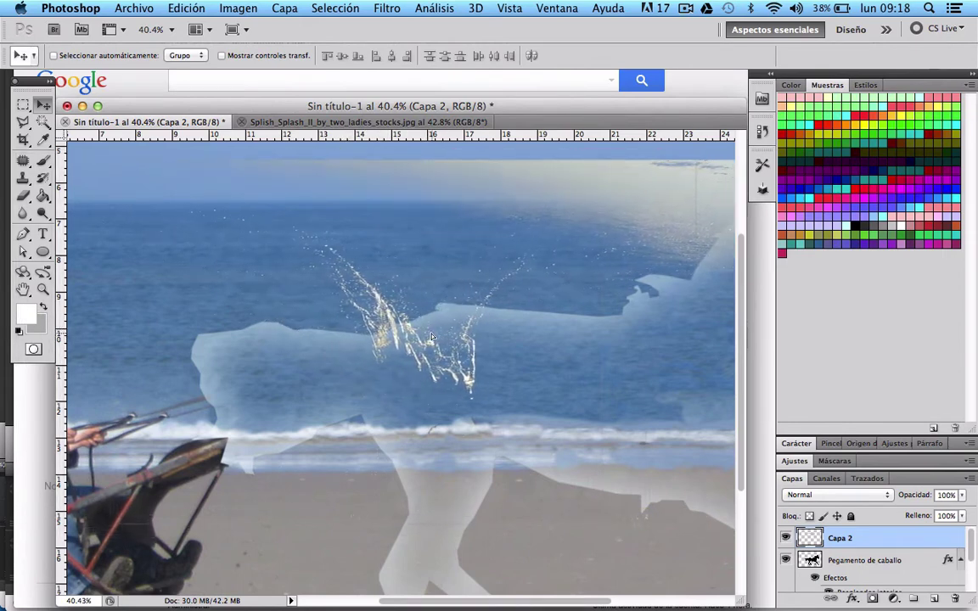
Trace a straight-edged lasso selection around the splash, extending down past the horse.
{"action": "left_click", "coordinate": [23, 122]}
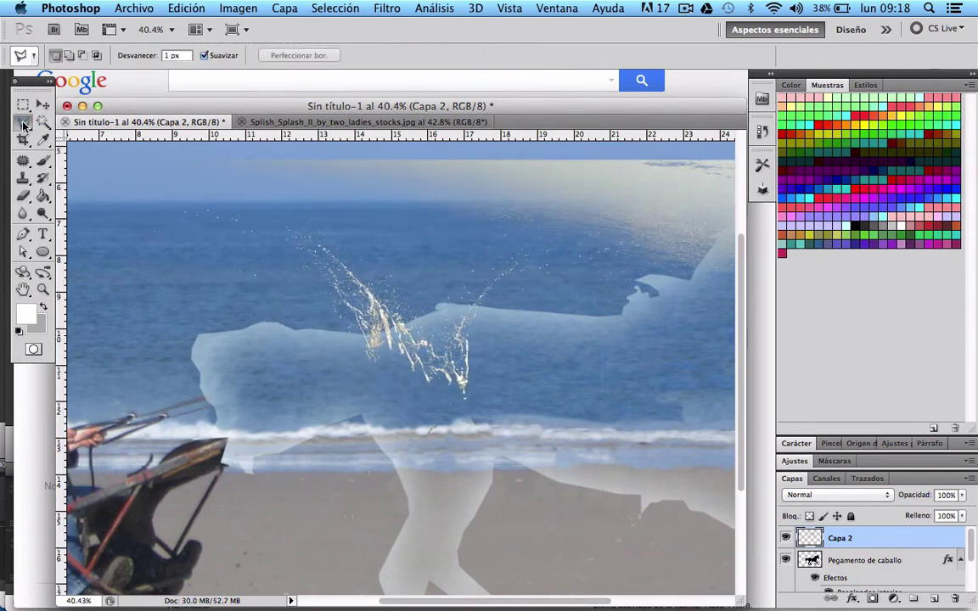
{"action": "left_click", "coordinate": [182, 188]}
{"action": "left_click", "coordinate": [319, 193]}
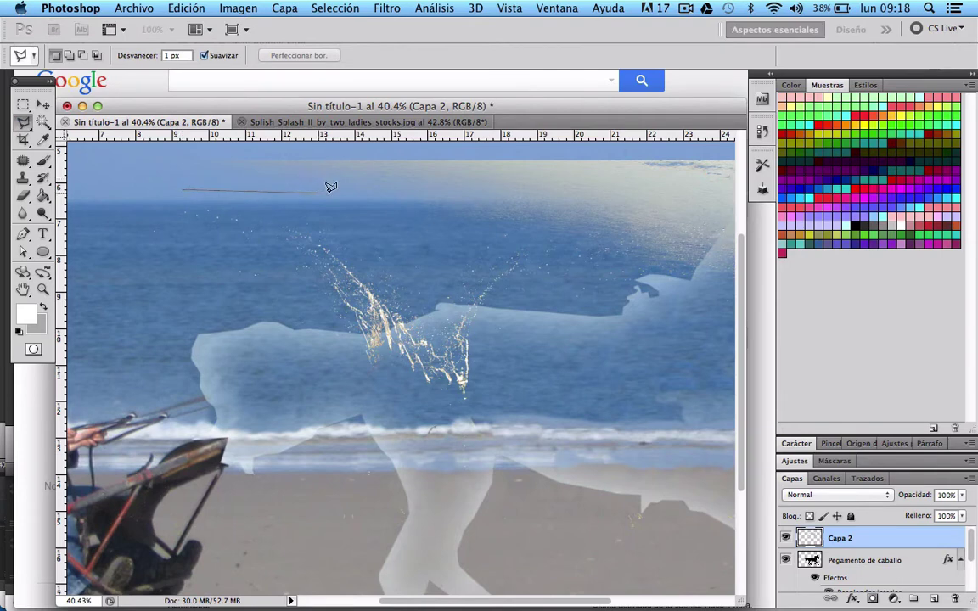
{"action": "left_click", "coordinate": [427, 229]}
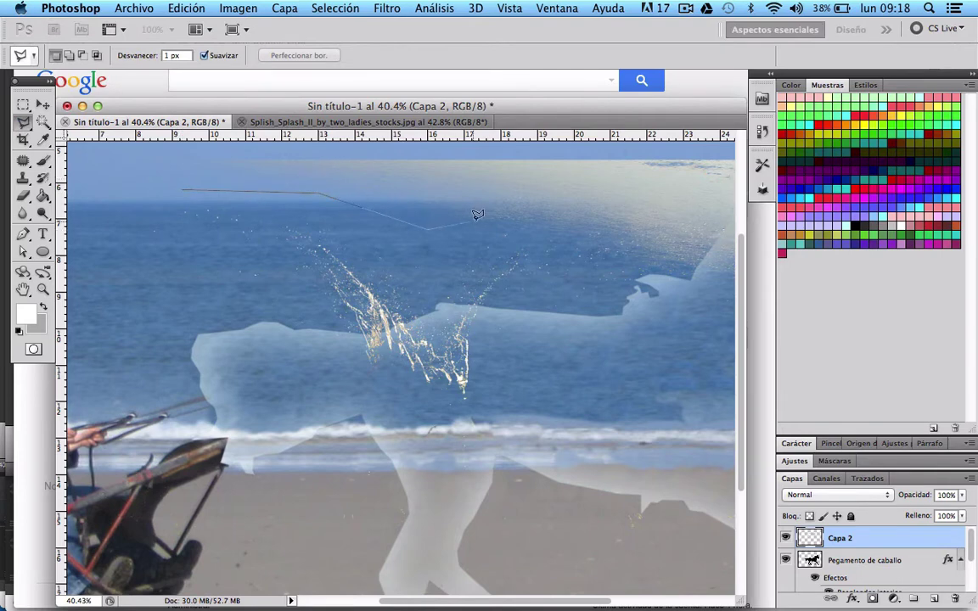
{"action": "left_click", "coordinate": [587, 230]}
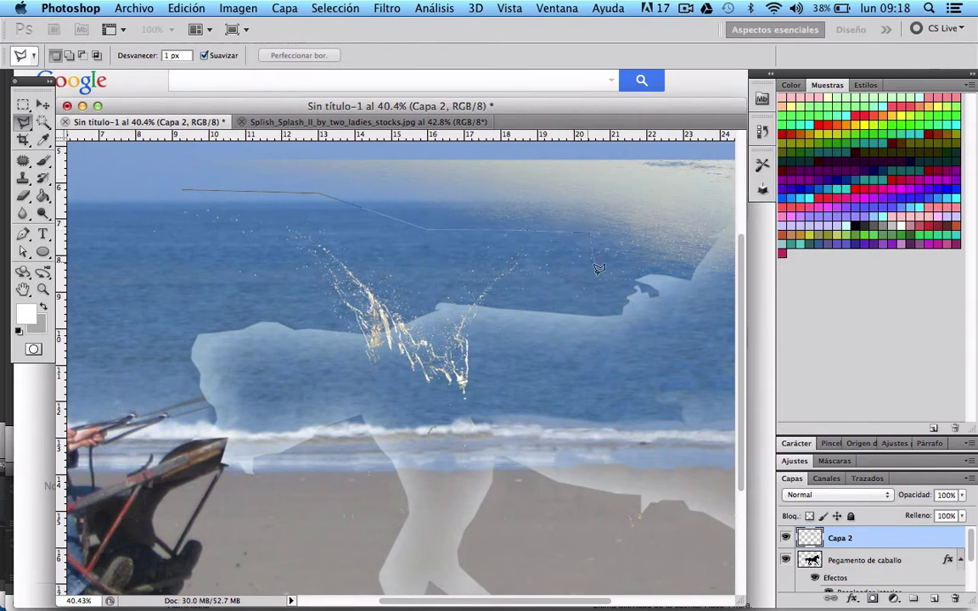
{"action": "left_click", "coordinate": [611, 332]}
{"action": "left_click", "coordinate": [564, 270]}
{"action": "left_click", "coordinate": [663, 280]}
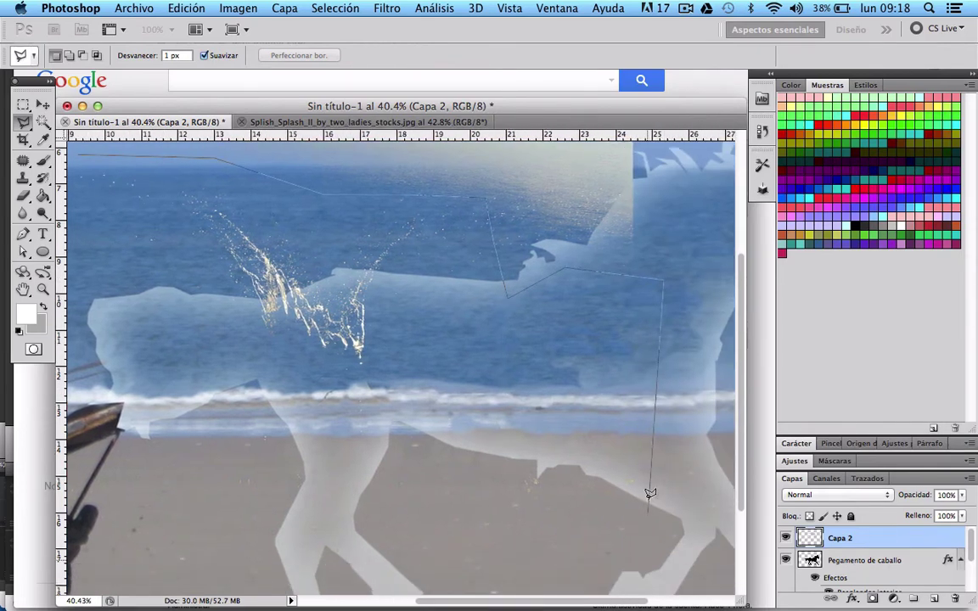
{"action": "left_click", "coordinate": [665, 521]}
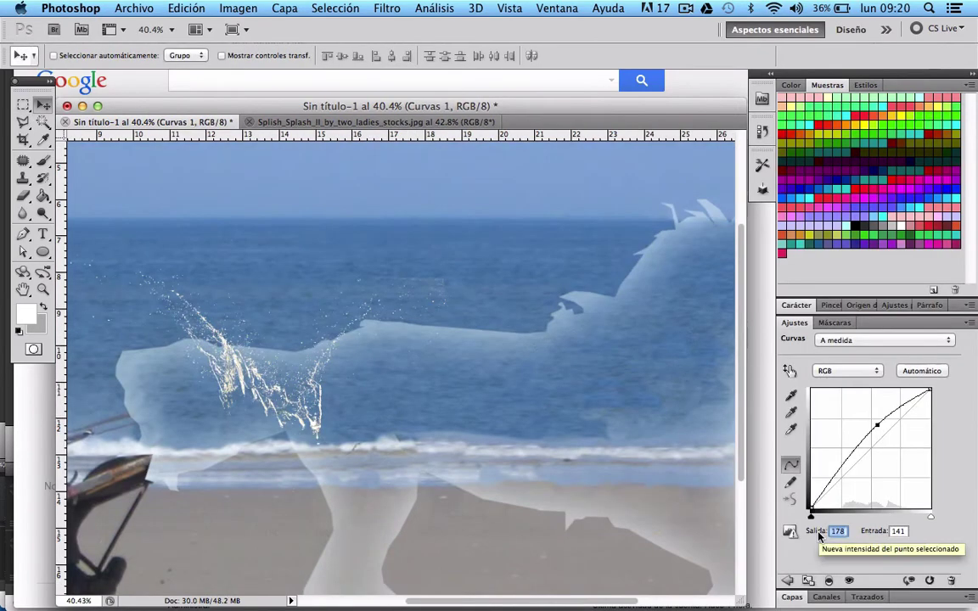
Set the Curves output to 196 to whiten the splash, checking the adjustment's mask settings.
{"action": "type", "text": "19"}
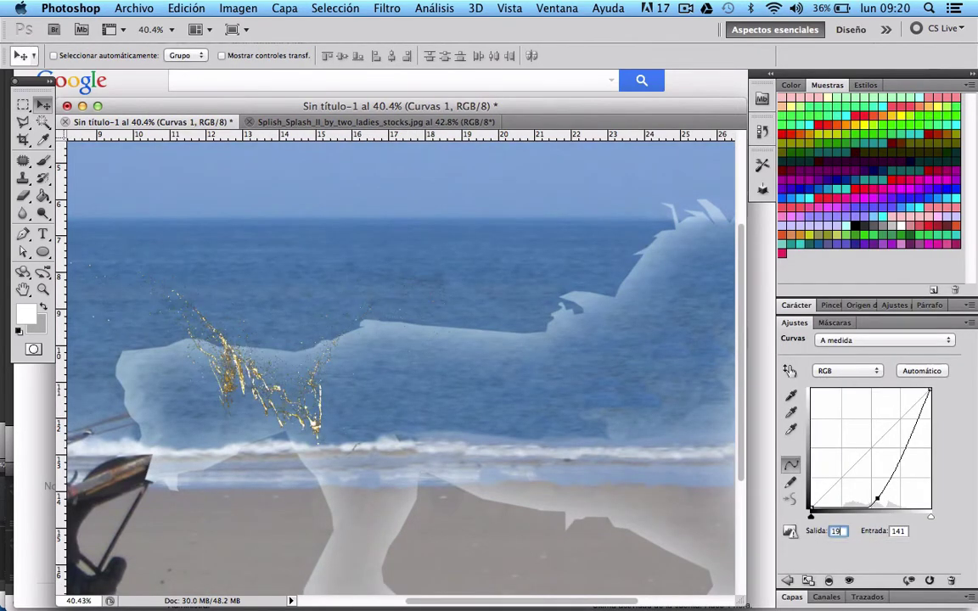
{"action": "type", "text": "6"}
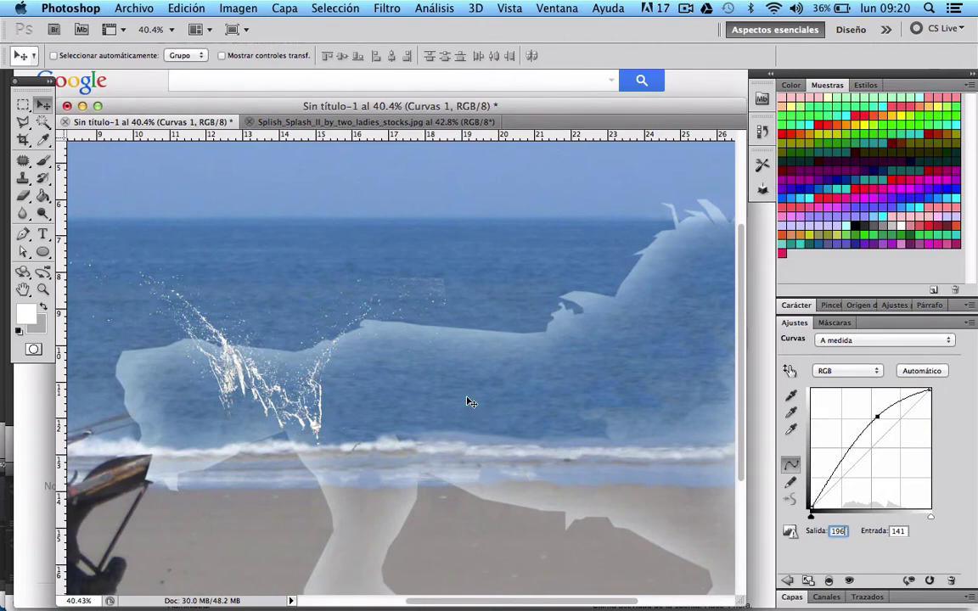
{"action": "scroll", "coordinate": [471, 403], "scroll_direction": "up", "scroll_amount": 5}
{"action": "scroll", "coordinate": [463, 399], "scroll_direction": "down", "scroll_amount": 2}
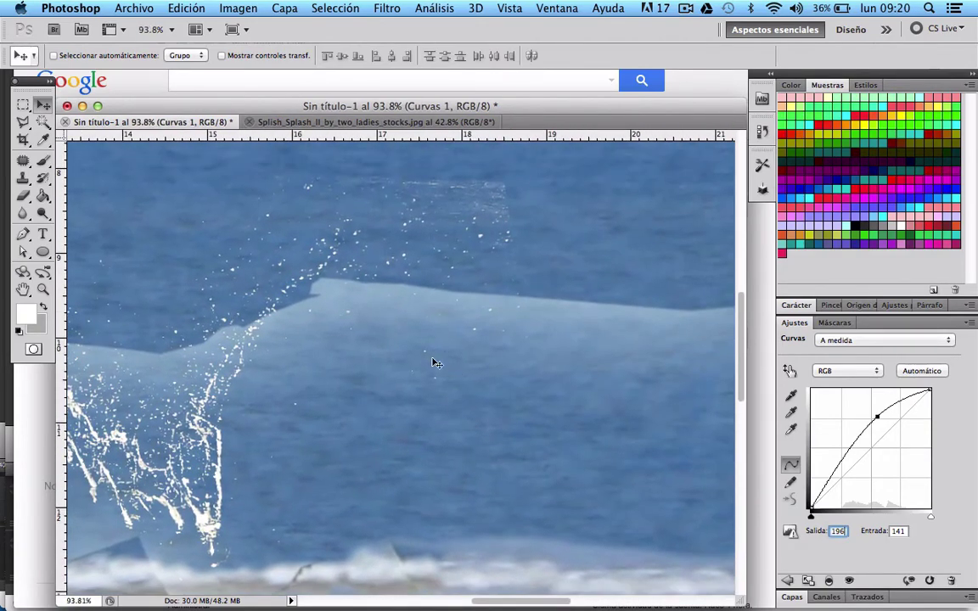
{"action": "left_click", "coordinate": [22, 194]}
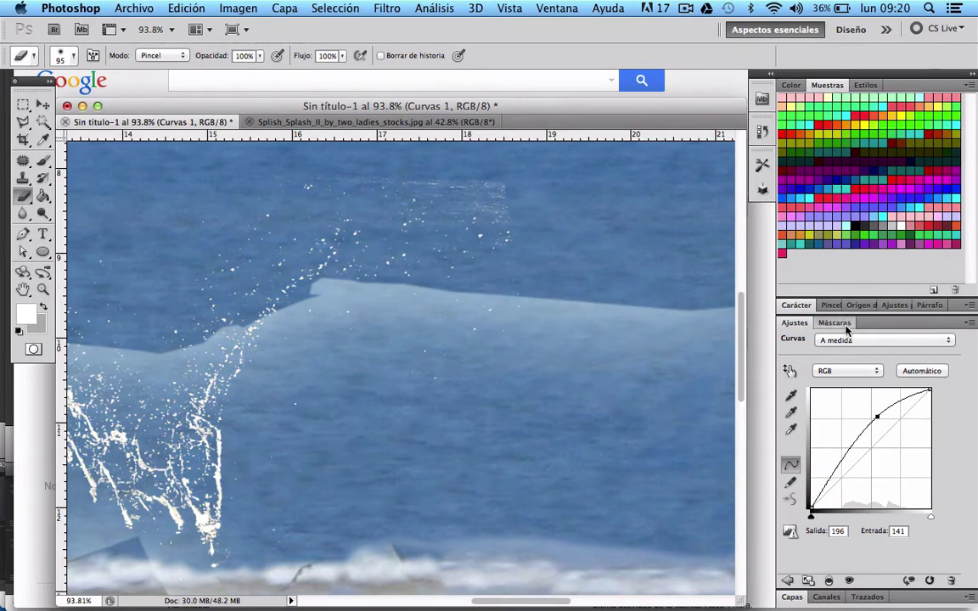
{"action": "left_click", "coordinate": [843, 324]}
{"action": "left_click", "coordinate": [799, 387]}
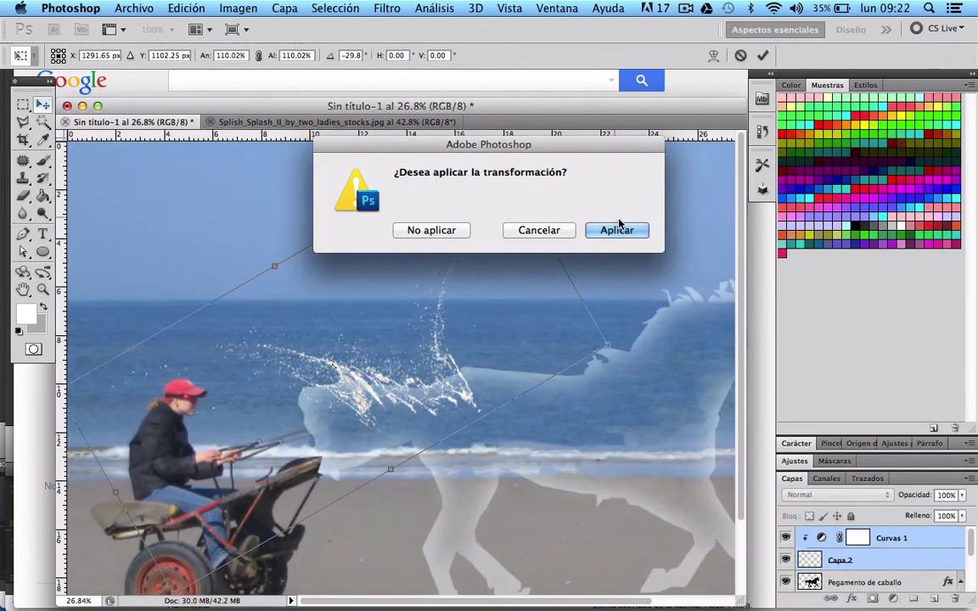
{"action": "left_click", "coordinate": [618, 225]}
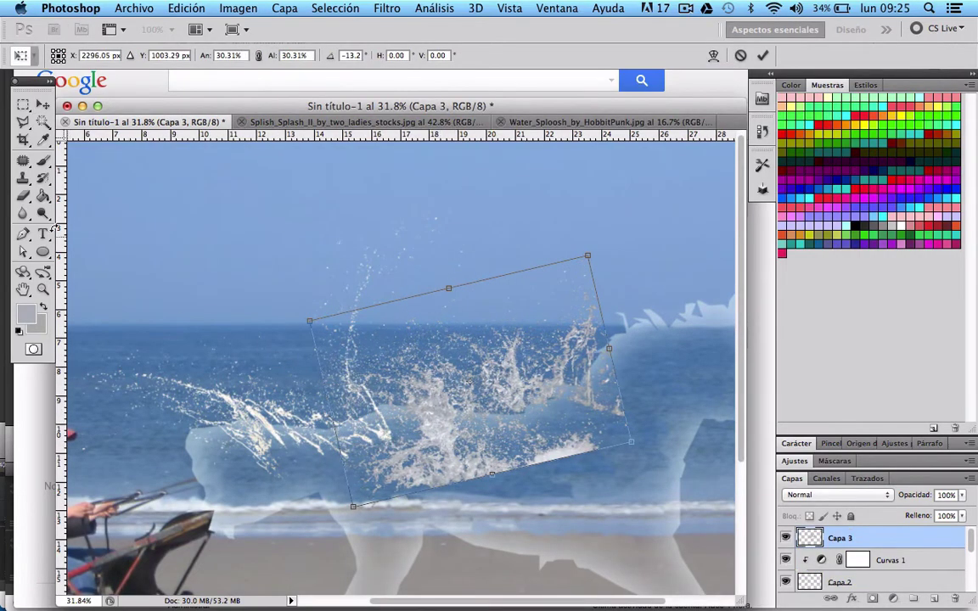
Commit the second splash's transform and position it over the horse's front legs.
{"action": "left_click", "coordinate": [43, 104]}
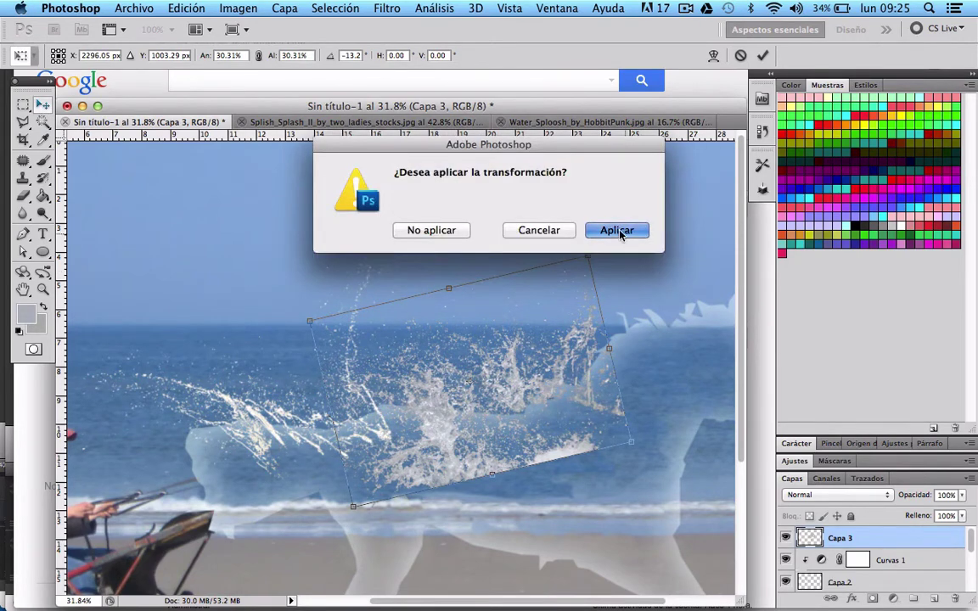
{"action": "left_click", "coordinate": [624, 230]}
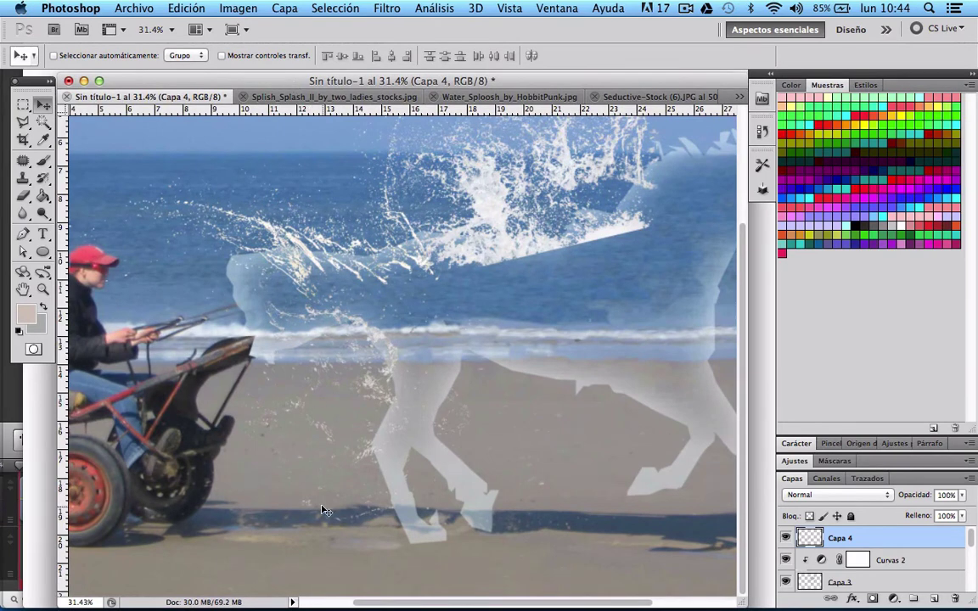
{"action": "mouse_move", "coordinate": [369, 377]}
{"action": "left_mouse_down"}
{"action": "mouse_move", "coordinate": [629, 395]}
{"action": "mouse_move", "coordinate": [431, 371]}
{"action": "mouse_move", "coordinate": [393, 388]}
{"action": "left_mouse_up"}
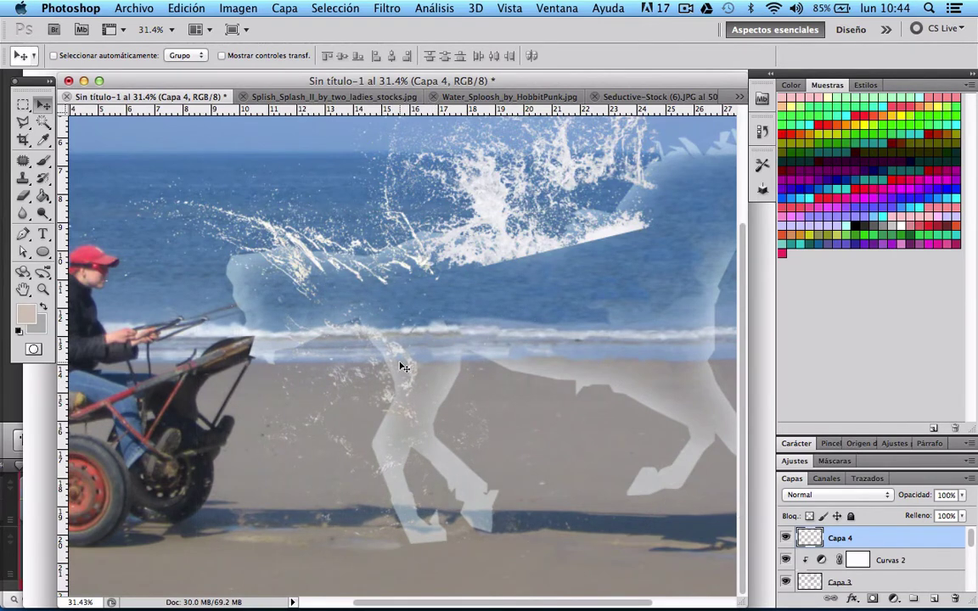
{"action": "left_click_drag", "start_coordinate": [404, 366], "coordinate": [351, 326]}
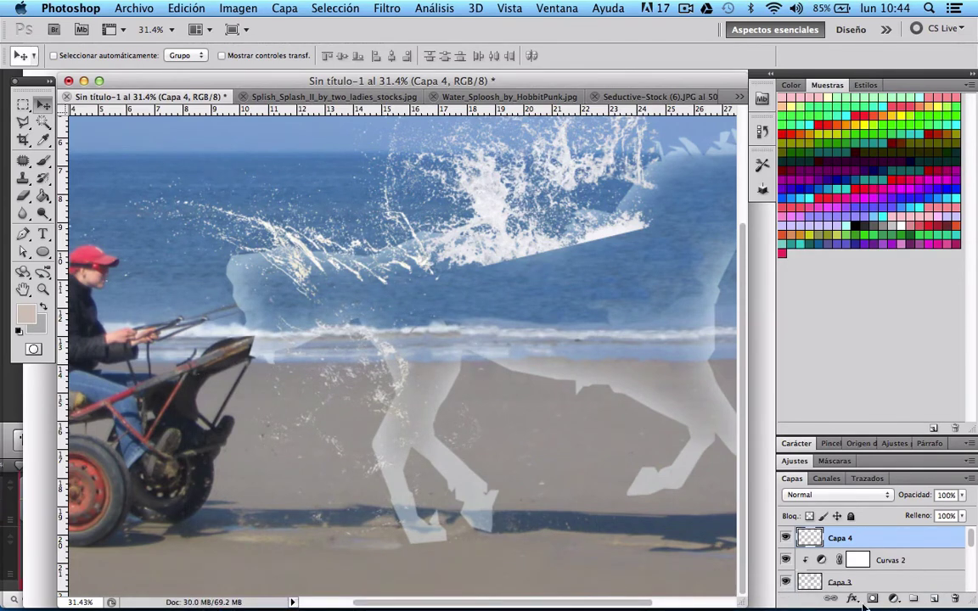
Add a Curves adjustment layer and raise the curve to brighten the splash.
{"action": "left_click", "coordinate": [893, 599]}
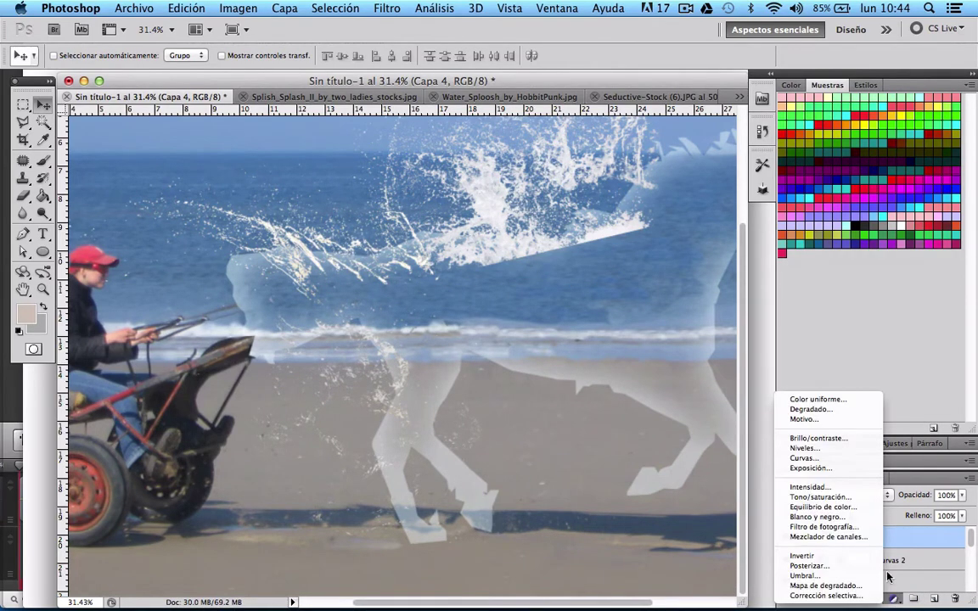
{"action": "left_click", "coordinate": [838, 460]}
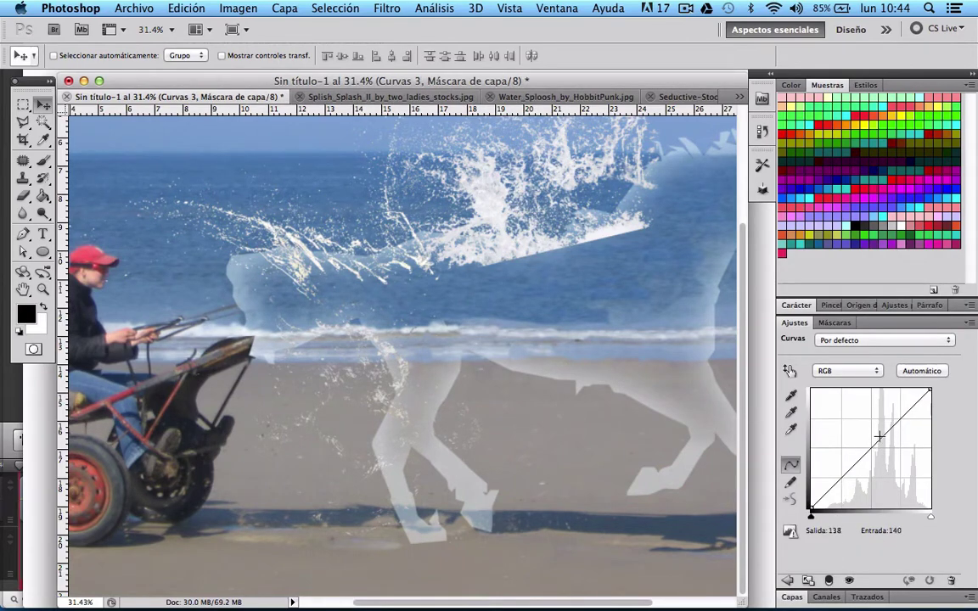
{"action": "left_click_drag", "start_coordinate": [880, 437], "coordinate": [877, 430]}
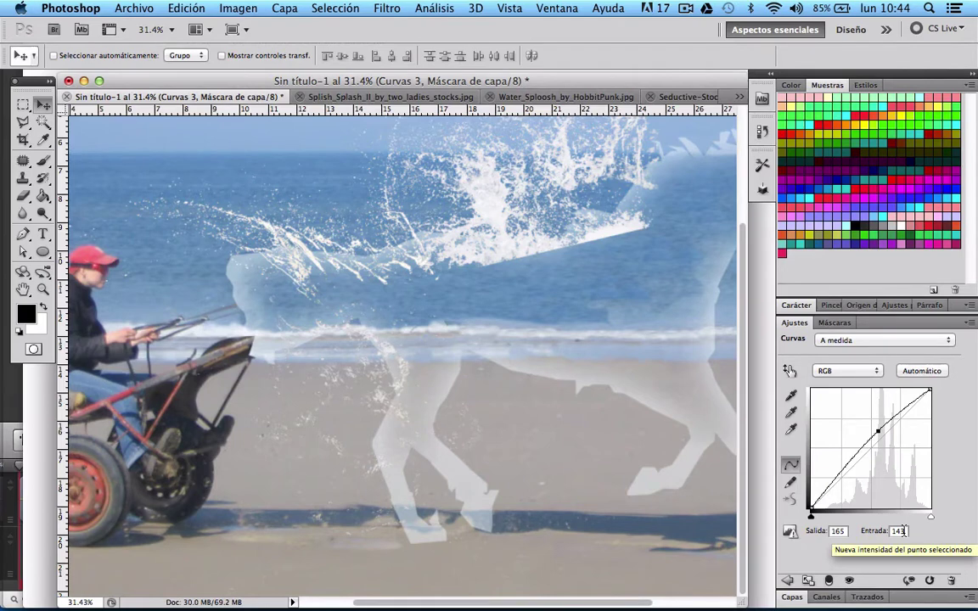
{"action": "left_click", "coordinate": [791, 598]}
{"action": "left_click", "coordinate": [866, 581]}
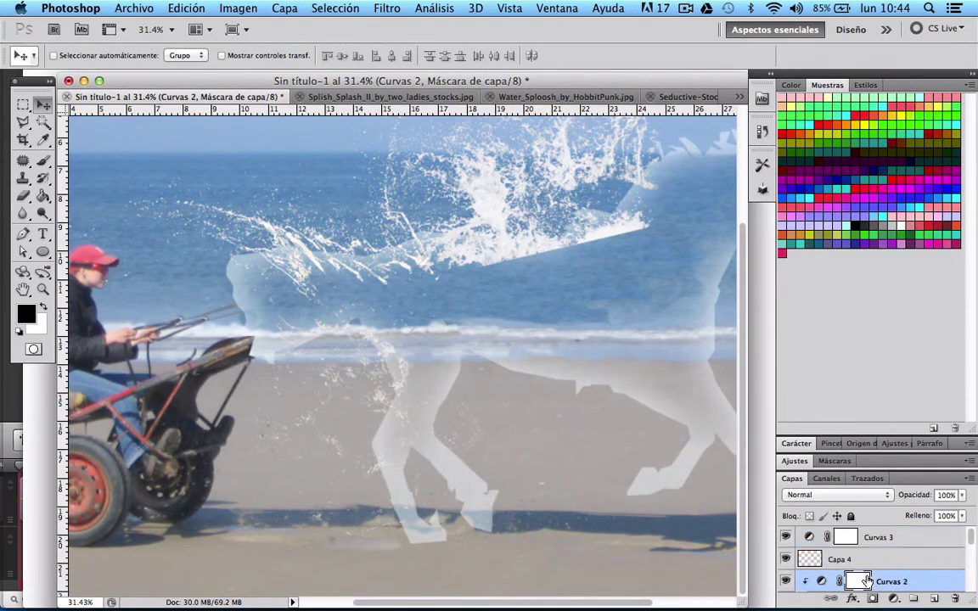
{"action": "left_click", "coordinate": [796, 461]}
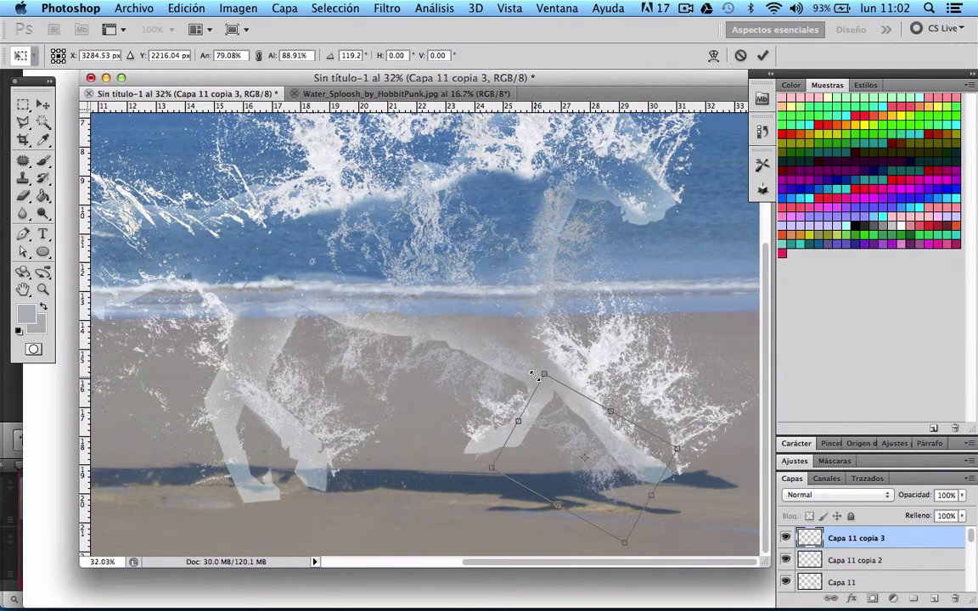
Stretch and commit the leg splash, then duplicate it and move the copy onto the back leg.
{"action": "left_click_drag", "start_coordinate": [535, 374], "coordinate": [530, 371]}
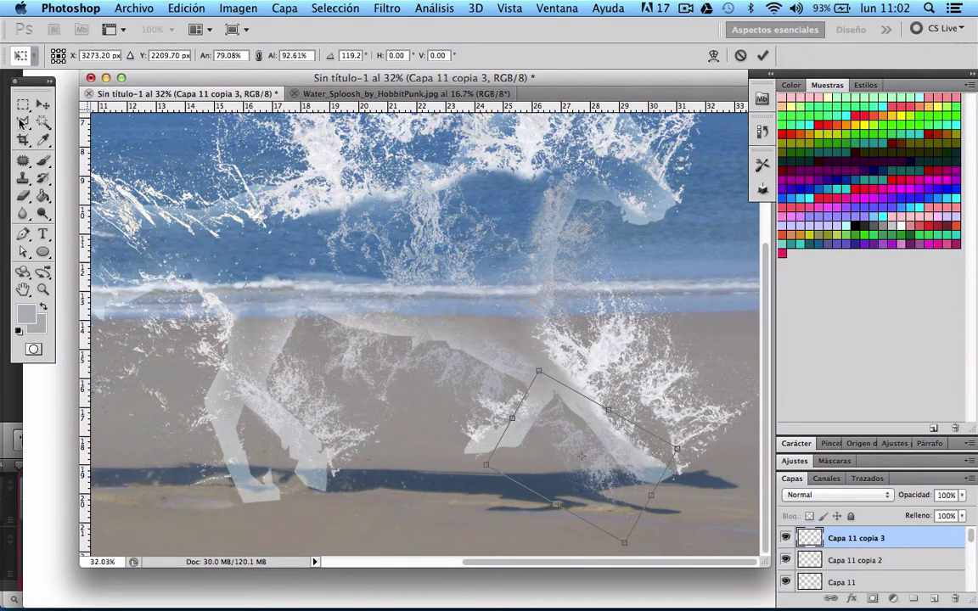
{"action": "left_click", "coordinate": [42, 103]}
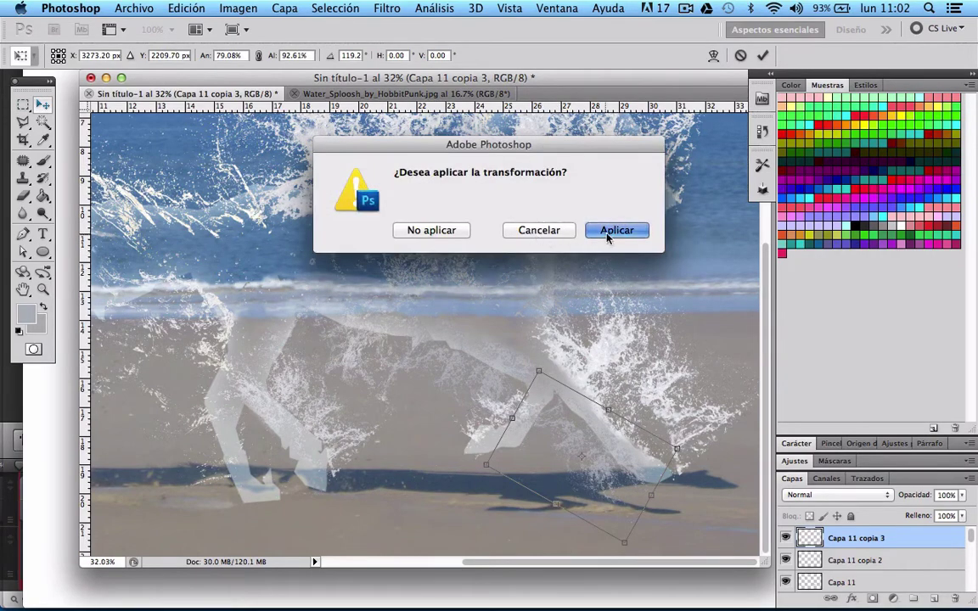
{"action": "left_click", "coordinate": [608, 232]}
{"action": "right_click", "coordinate": [922, 544]}
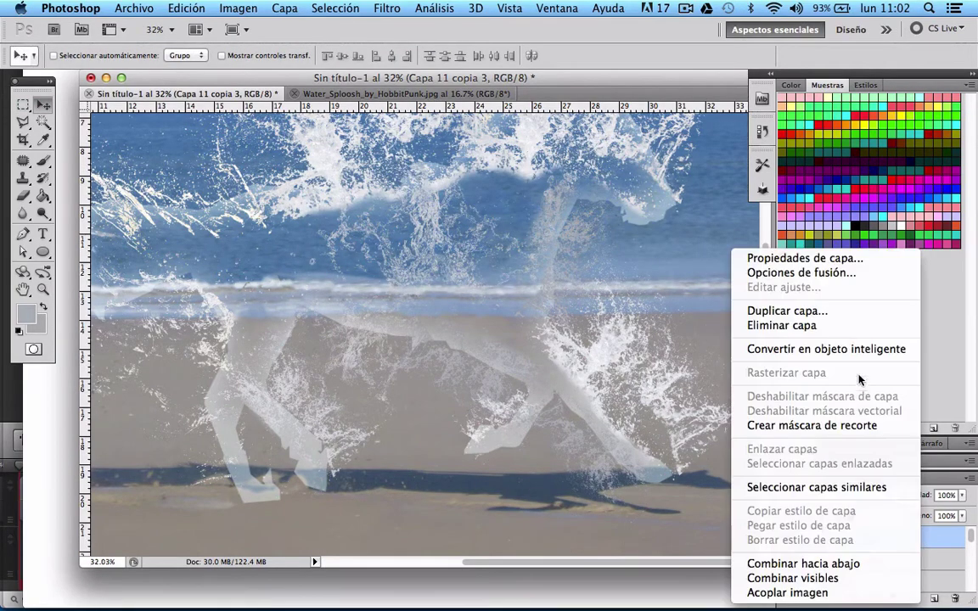
{"action": "left_click", "coordinate": [842, 312]}
{"action": "left_click", "coordinate": [616, 253]}
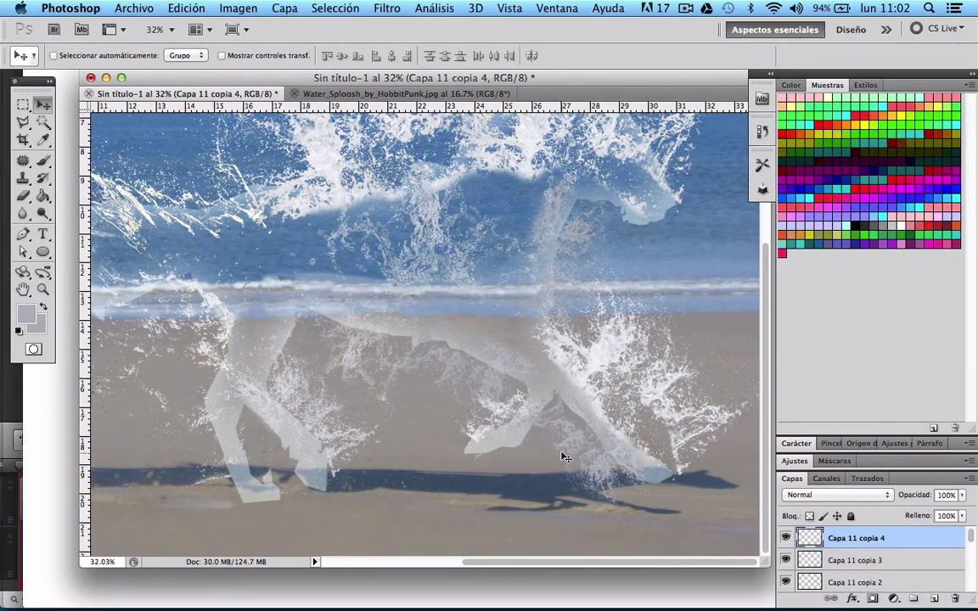
{"action": "mouse_move", "coordinate": [535, 456]}
{"action": "left_mouse_down"}
{"action": "mouse_move", "coordinate": [252, 456]}
{"action": "mouse_move", "coordinate": [258, 450]}
{"action": "left_mouse_up"}
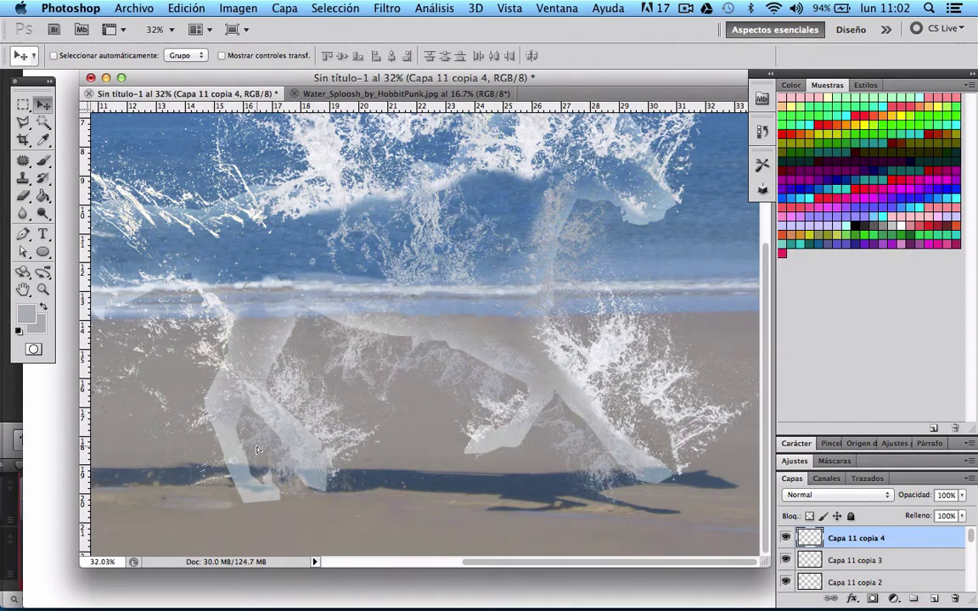
Duplicate the splash again, shrink the Capa 11 copy, shift it left and commit.
{"action": "scroll", "coordinate": [258, 450], "scroll_direction": "left", "scroll_amount": 2}
{"action": "scroll", "coordinate": [258, 450], "scroll_direction": "up", "scroll_amount": 1}
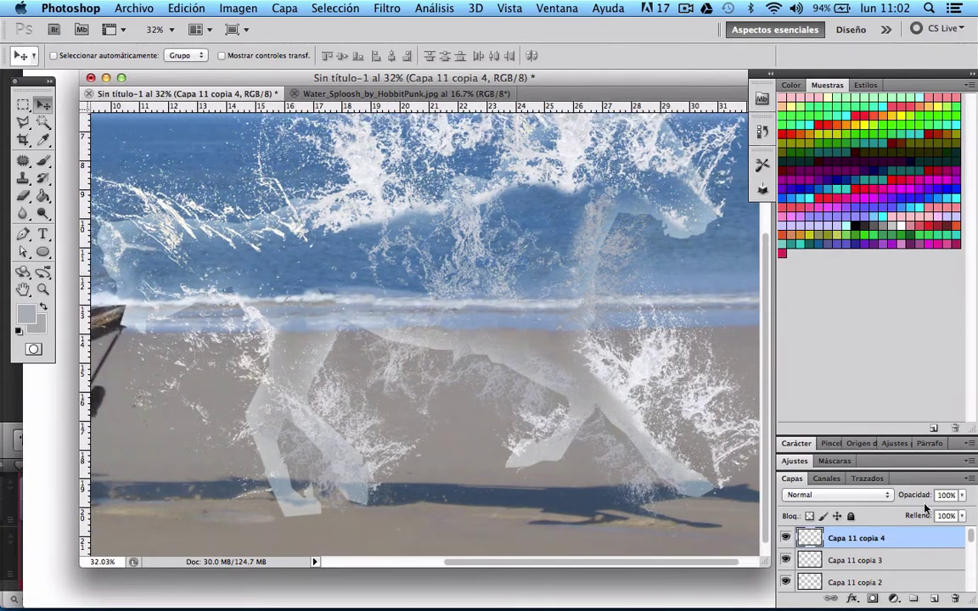
{"action": "right_click", "coordinate": [858, 538]}
{"action": "left_click", "coordinate": [753, 315]}
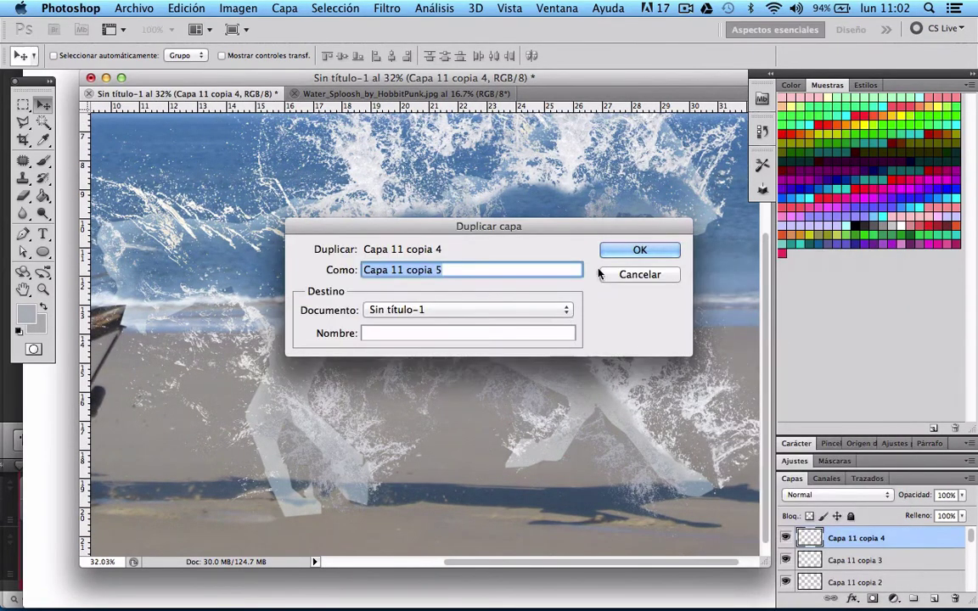
{"action": "left_click", "coordinate": [616, 250]}
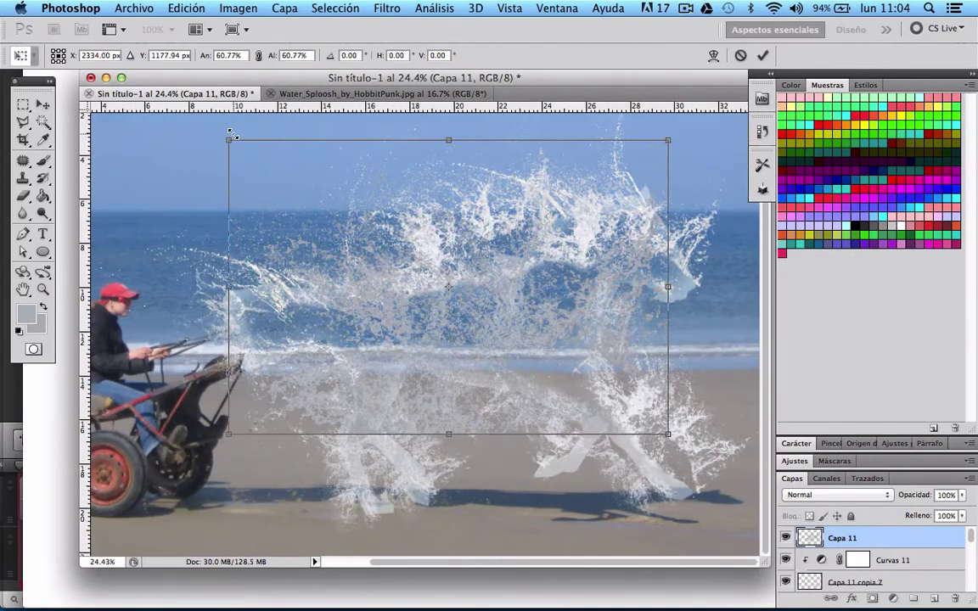
{"action": "left_click_drag", "start_coordinate": [231, 134], "coordinate": [268, 167]}
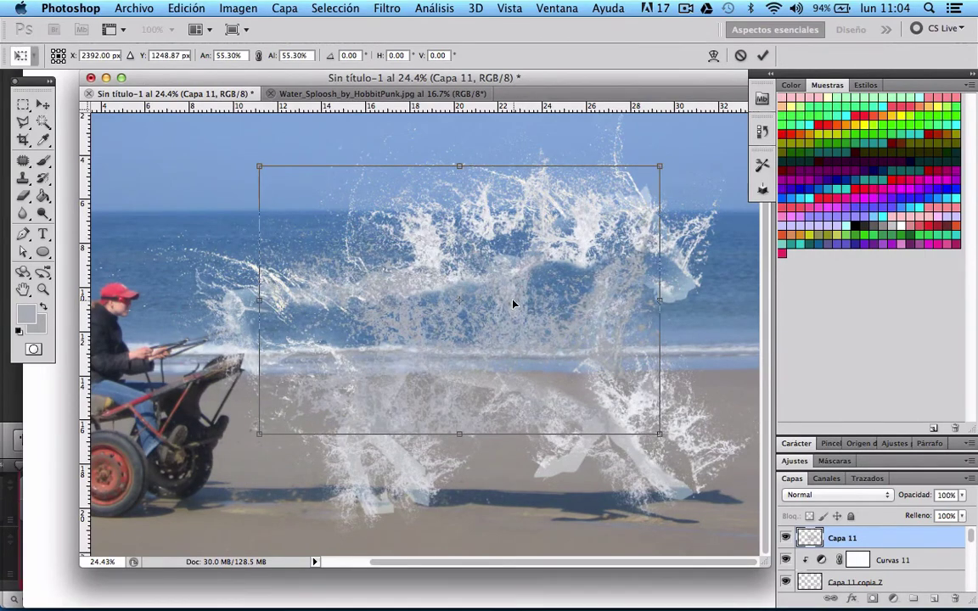
{"action": "left_click_drag", "start_coordinate": [527, 304], "coordinate": [506, 304]}
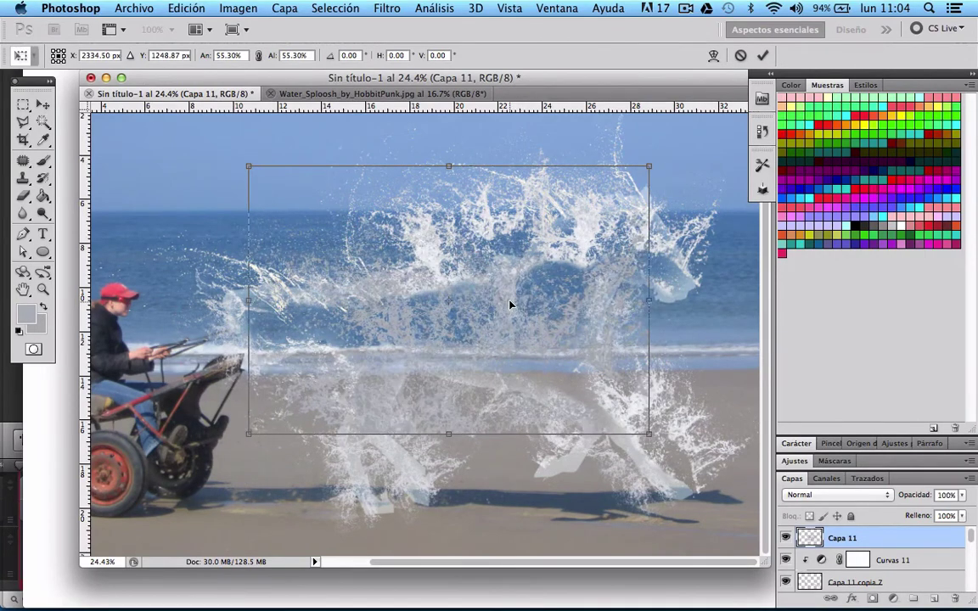
{"action": "left_click", "coordinate": [42, 103]}
{"action": "left_click", "coordinate": [626, 231]}
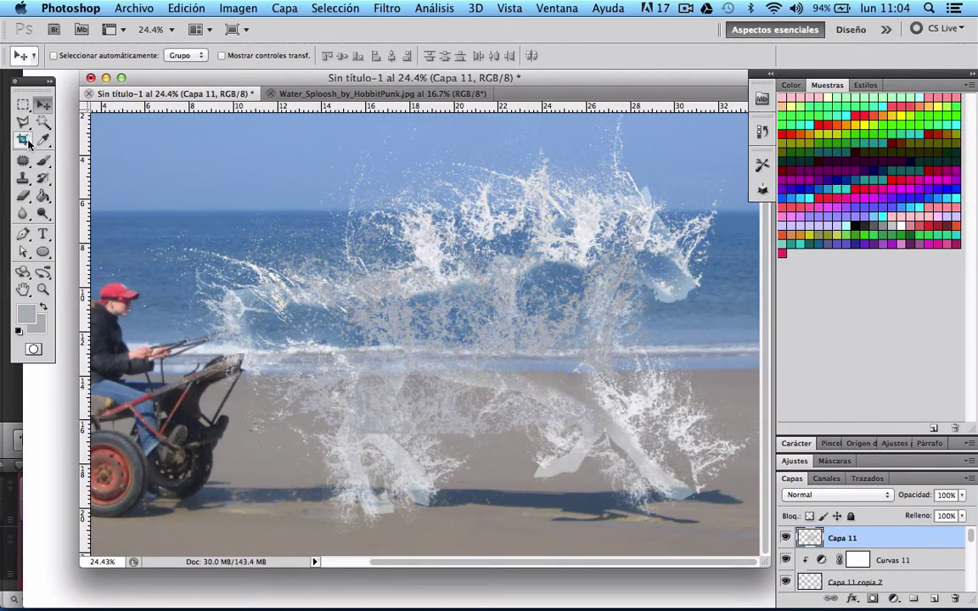
Erase parts of the Capa 11 splash and bring up its layer options for another duplicate.
{"action": "left_click", "coordinate": [23, 195]}
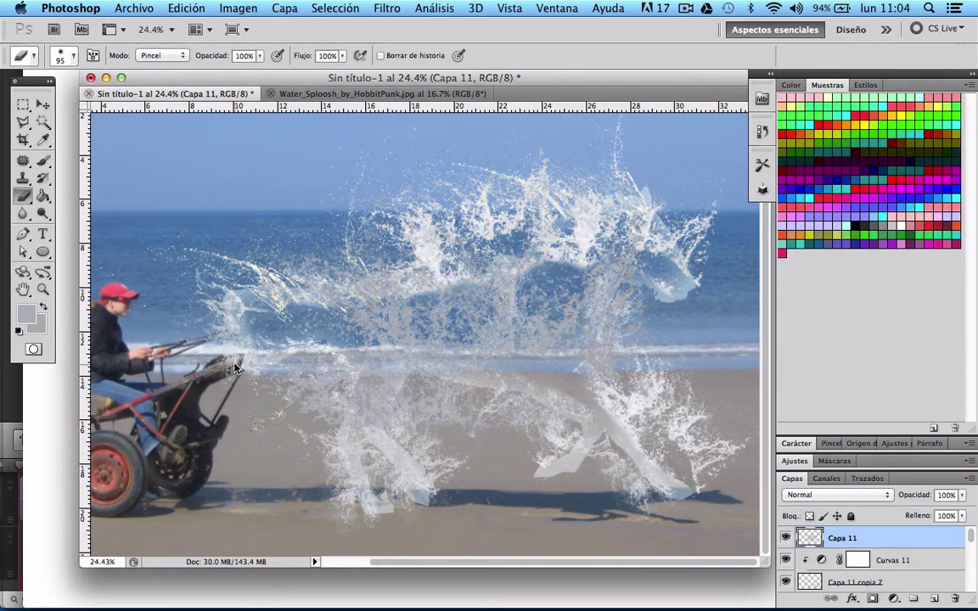
{"action": "left_click", "coordinate": [43, 105]}
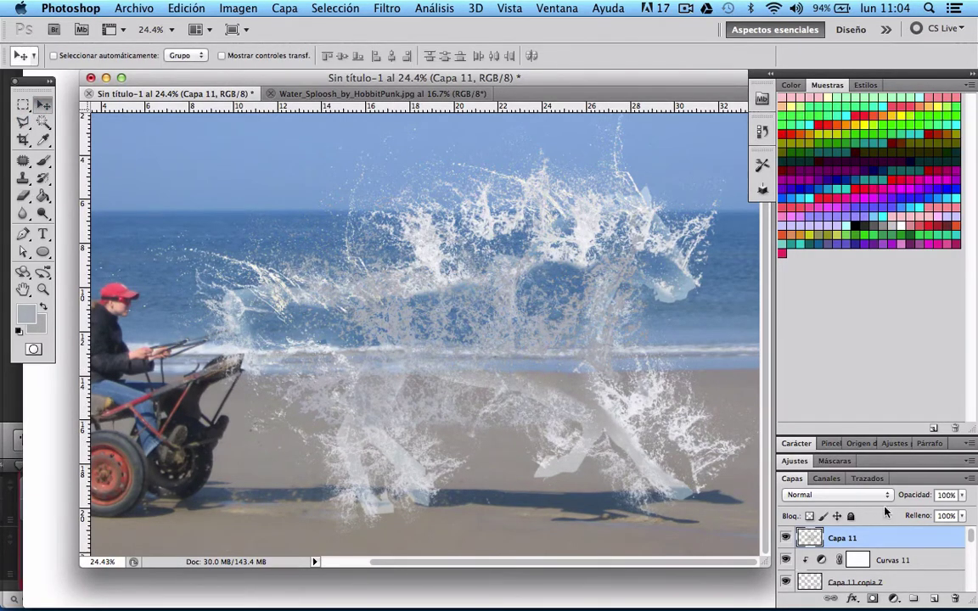
{"action": "right_click", "coordinate": [878, 540]}
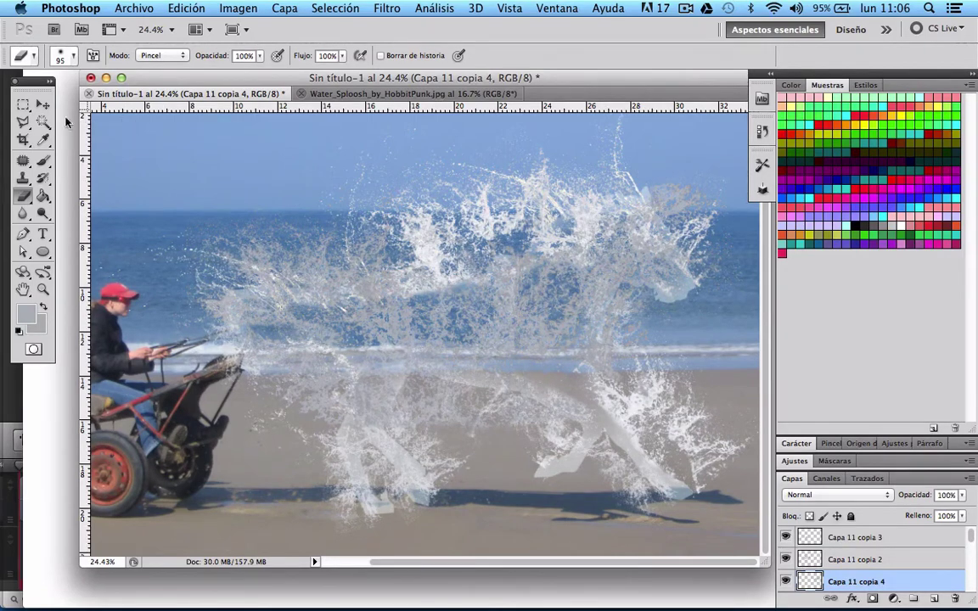
{"action": "left_click", "coordinate": [42, 104]}
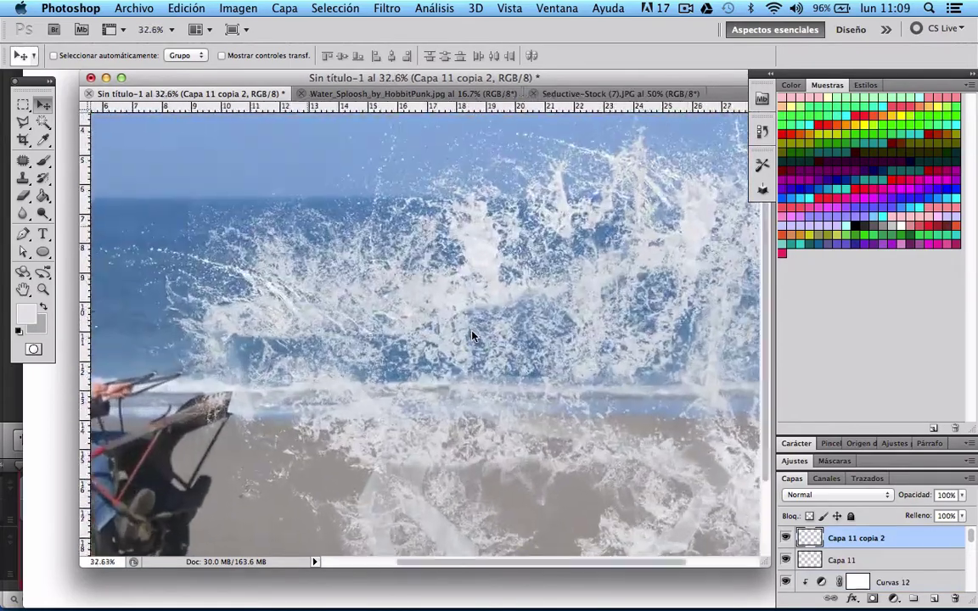
{"action": "scroll", "coordinate": [473, 336], "scroll_direction": "up", "scroll_amount": 2}
{"action": "scroll", "coordinate": [473, 336], "scroll_direction": "down", "scroll_amount": 4}
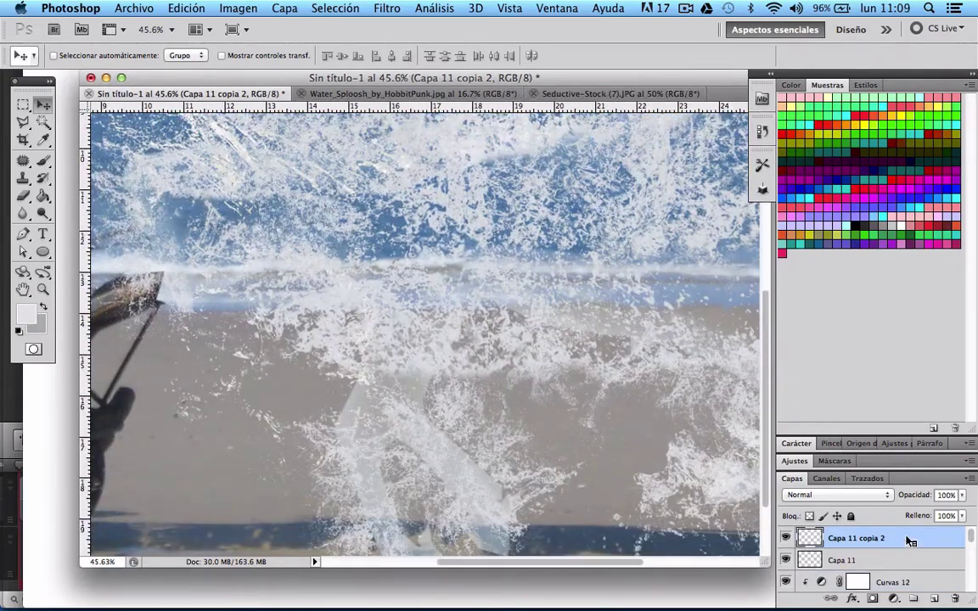
{"action": "right_click", "coordinate": [910, 540]}
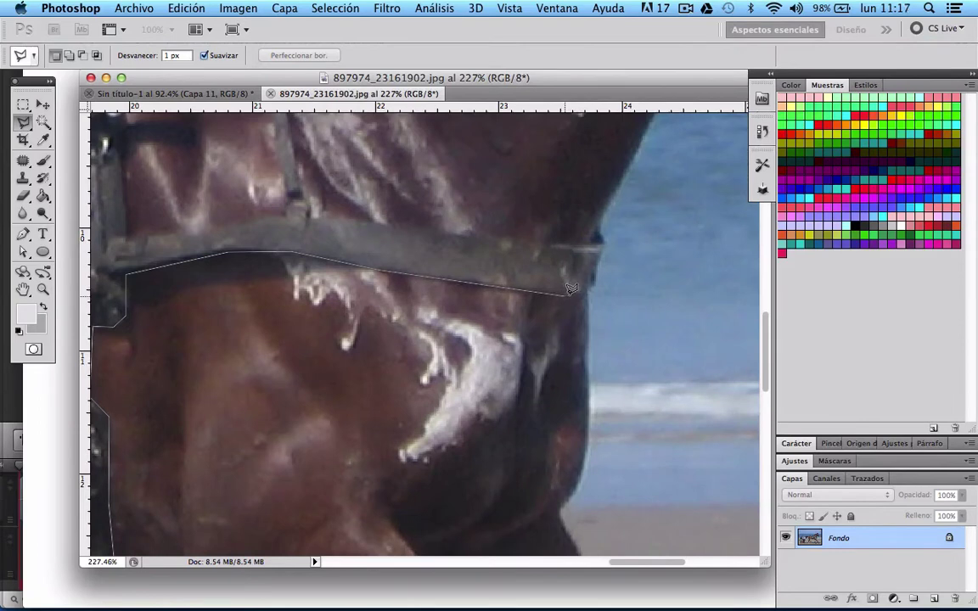
Place polygonal lasso points around the bridle strap and reins in the horse photo.
{"action": "left_click", "coordinate": [591, 289]}
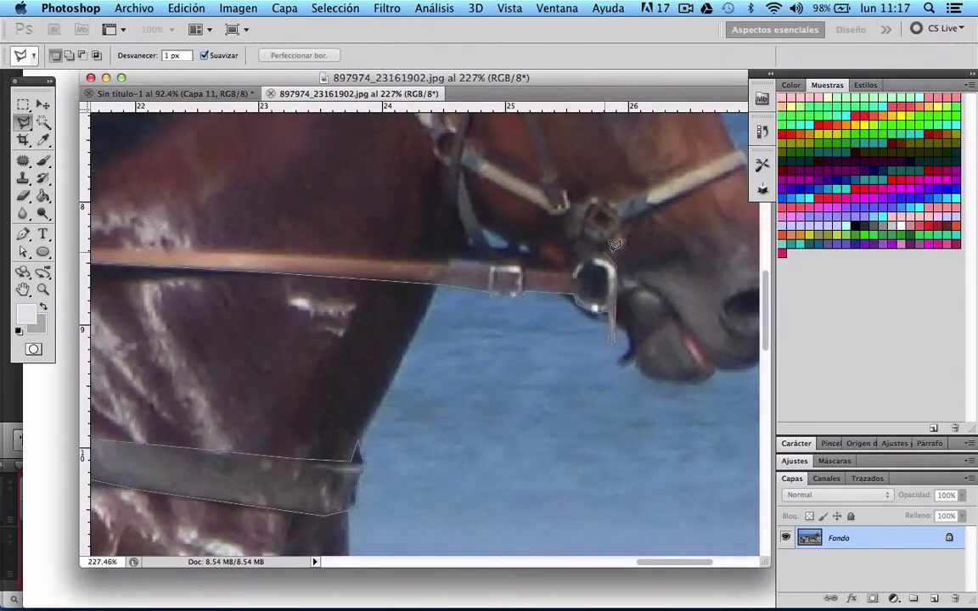
{"action": "left_click", "coordinate": [623, 219]}
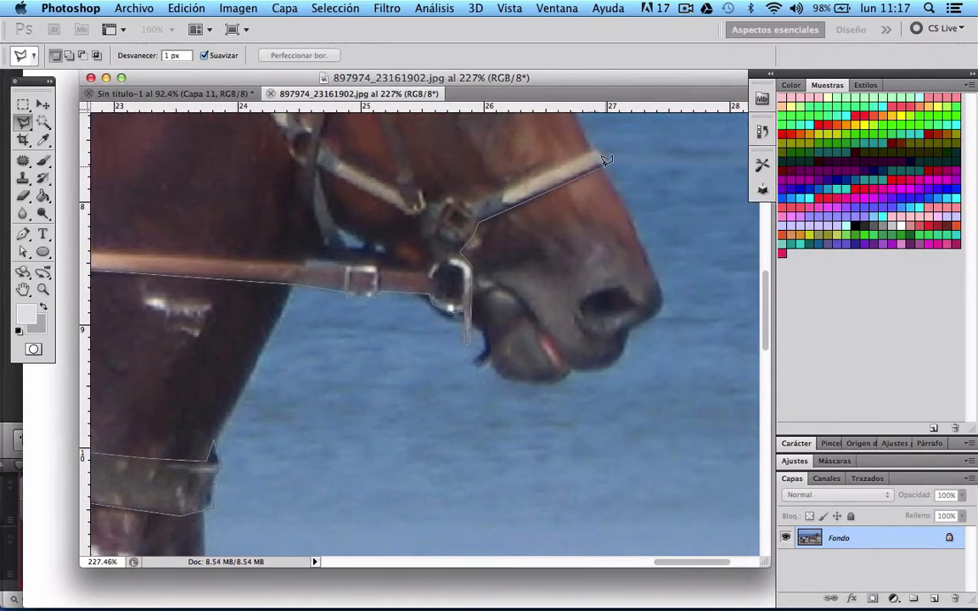
{"action": "scroll", "coordinate": [605, 155], "scroll_direction": "up", "scroll_amount": 5}
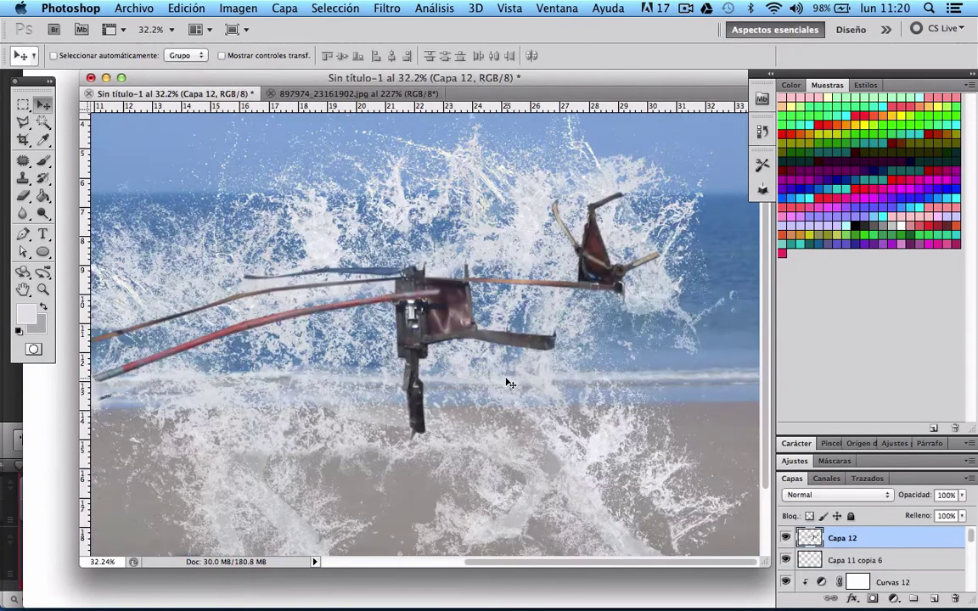
{"action": "scroll", "coordinate": [510, 384], "scroll_direction": "down", "scroll_amount": 3}
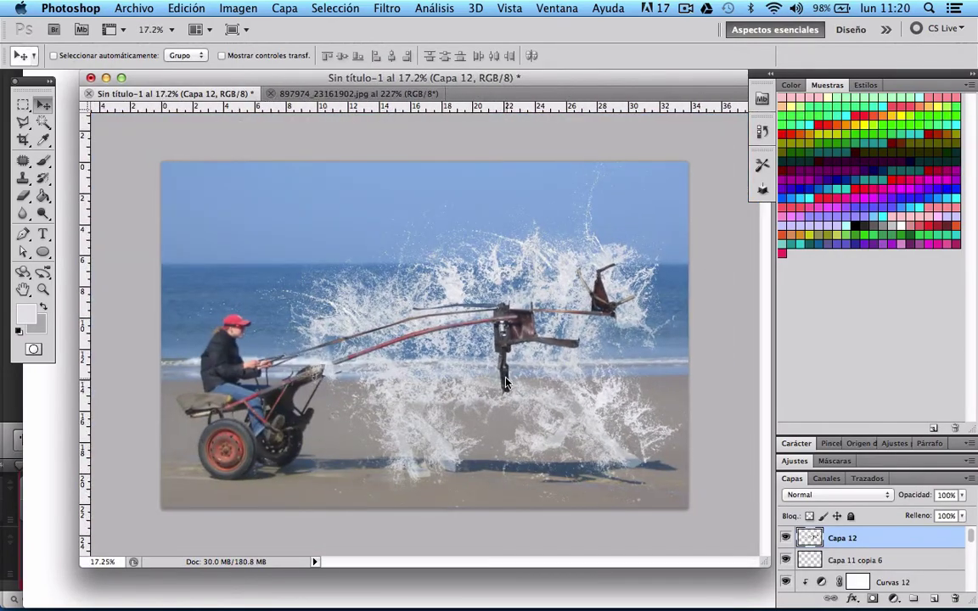
{"action": "scroll", "coordinate": [509, 383], "scroll_direction": "up", "scroll_amount": 5}
{"action": "scroll", "coordinate": [506, 383], "scroll_direction": "up", "scroll_amount": 2}
{"action": "scroll", "coordinate": [506, 383], "scroll_direction": "up", "scroll_amount": 2}
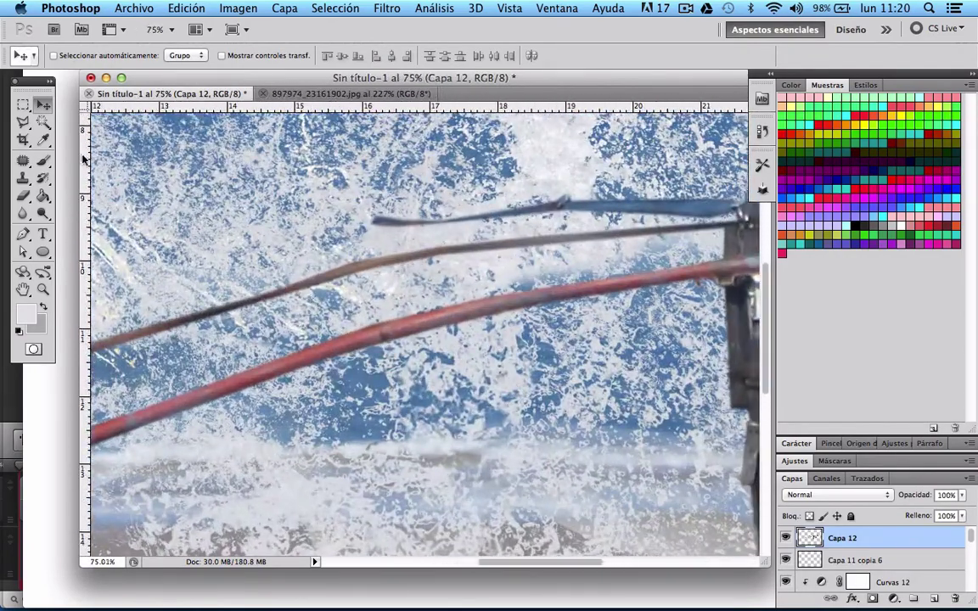
Erase the stray blue strap above the reins on the harness layer.
{"action": "left_click", "coordinate": [22, 195]}
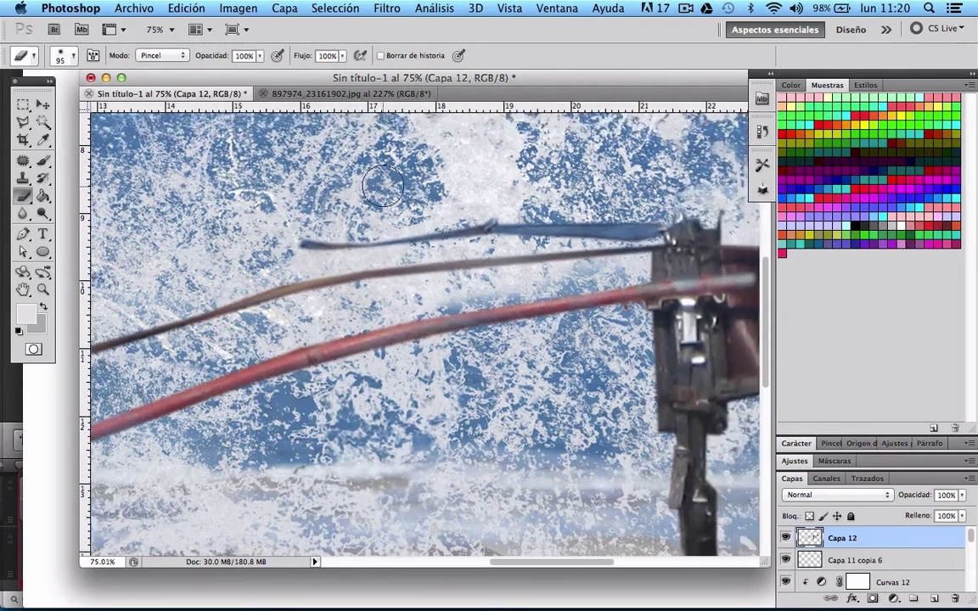
{"action": "scroll", "coordinate": [296, 237], "scroll_direction": "right", "scroll_amount": 5}
{"action": "scroll", "coordinate": [296, 238], "scroll_direction": "up", "scroll_amount": 1}
{"action": "mouse_move", "coordinate": [296, 238]}
{"action": "left_mouse_down"}
{"action": "mouse_move", "coordinate": [569, 221]}
{"action": "mouse_move", "coordinate": [518, 225]}
{"action": "left_mouse_up"}
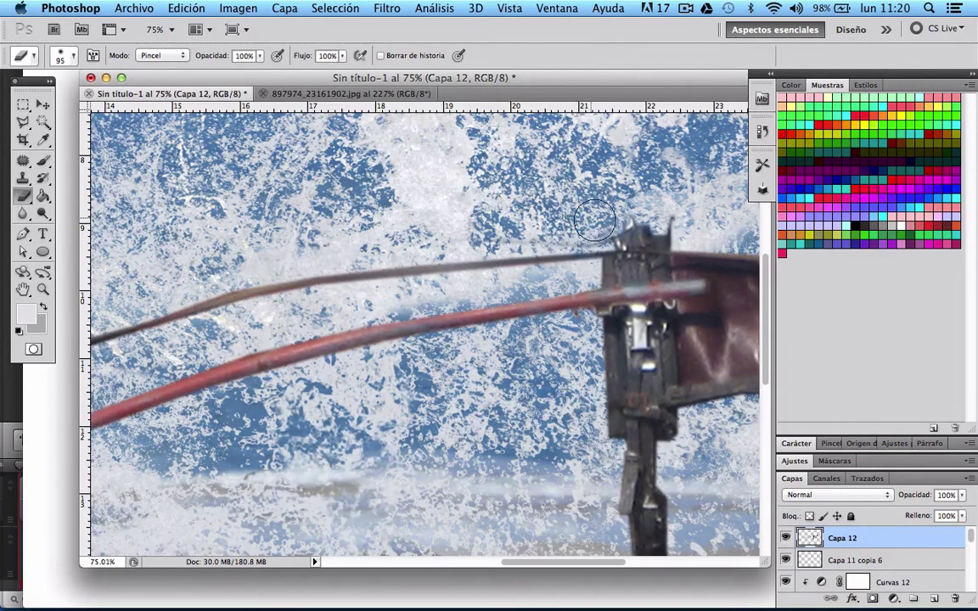
{"action": "scroll", "coordinate": [544, 220], "scroll_direction": "down", "scroll_amount": 5}
{"action": "scroll", "coordinate": [544, 220], "scroll_direction": "down", "scroll_amount": 3}
{"action": "scroll", "coordinate": [541, 221], "scroll_direction": "up", "scroll_amount": 3}
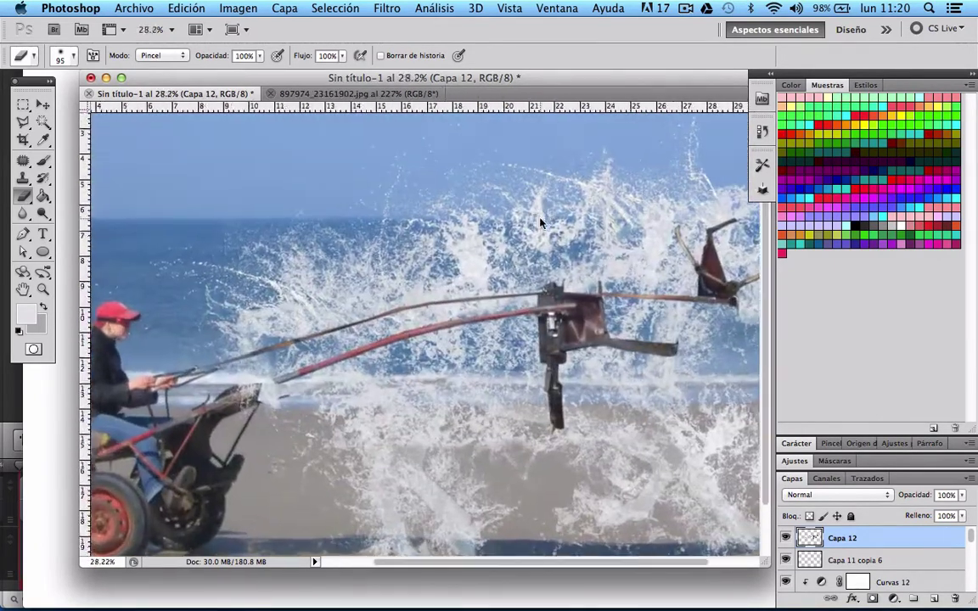
{"action": "scroll", "coordinate": [544, 238], "scroll_direction": "down", "scroll_amount": 2}
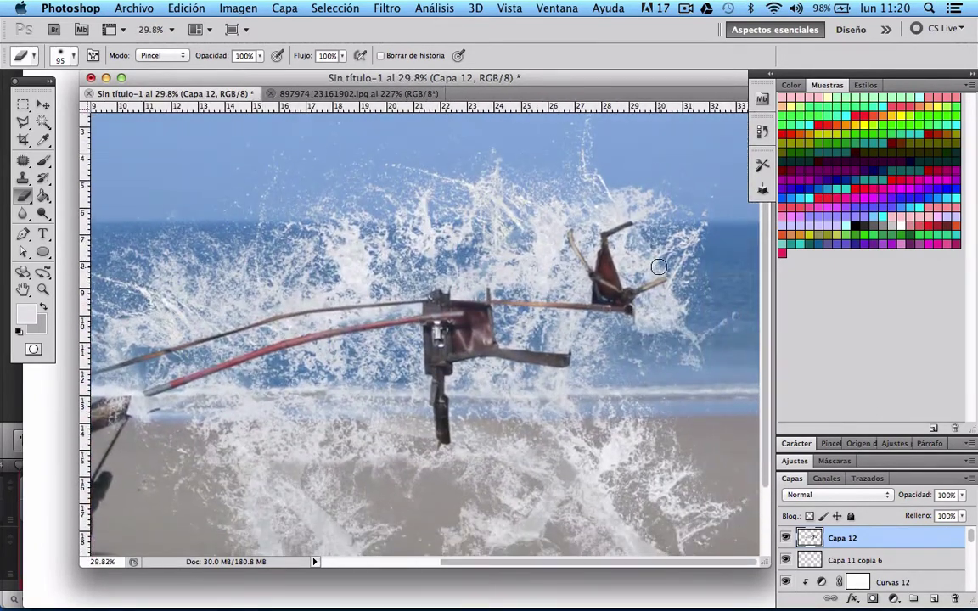
{"action": "scroll", "coordinate": [552, 255], "scroll_direction": "down", "scroll_amount": 3}
{"action": "scroll", "coordinate": [552, 255], "scroll_direction": "right", "scroll_amount": 2}
{"action": "scroll", "coordinate": [458, 349], "scroll_direction": "left", "scroll_amount": 2}
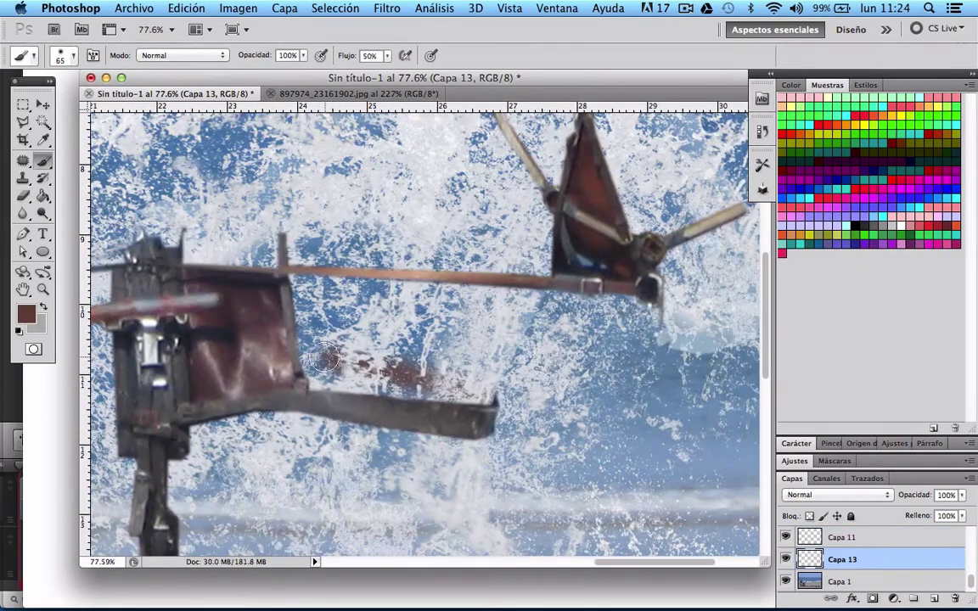
Paint rusty streaks beside the harness's metal plate.
{"action": "left_click_drag", "start_coordinate": [324, 359], "coordinate": [290, 336]}
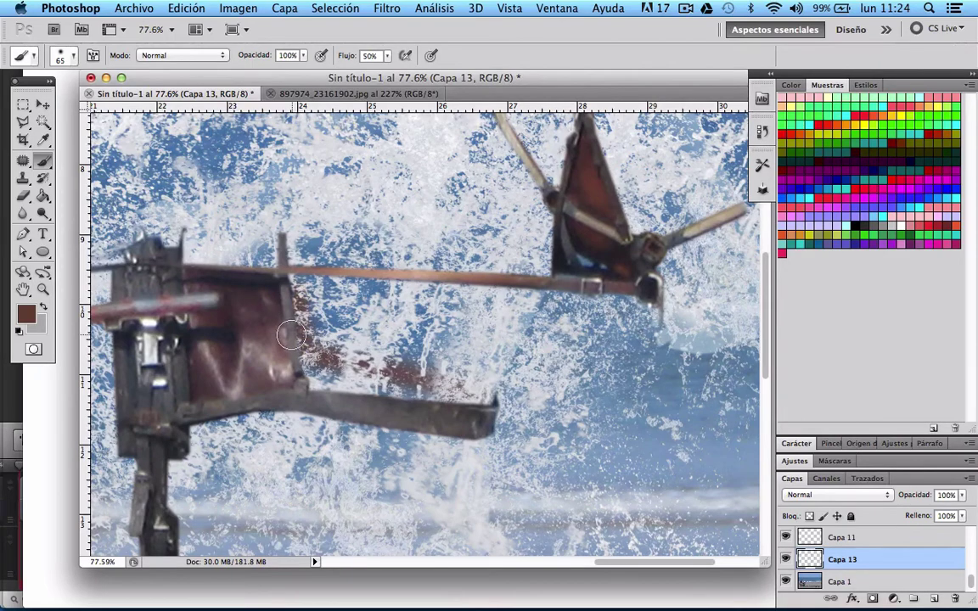
{"action": "scroll", "coordinate": [290, 336], "scroll_direction": "up", "scroll_amount": 1}
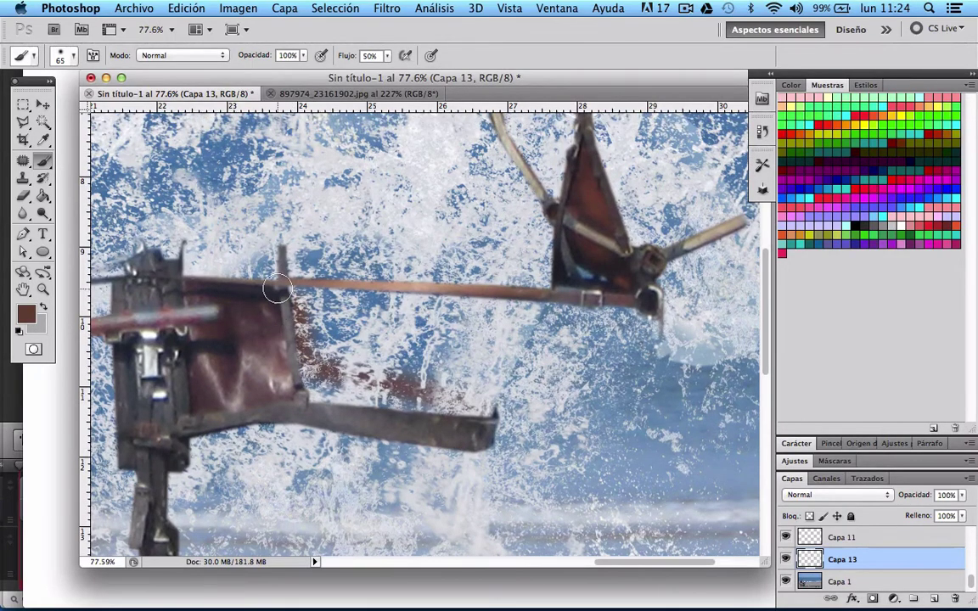
{"action": "scroll", "coordinate": [273, 279], "scroll_direction": "up", "scroll_amount": 2}
{"action": "scroll", "coordinate": [311, 294], "scroll_direction": "up", "scroll_amount": 1}
{"action": "scroll", "coordinate": [276, 262], "scroll_direction": "down", "scroll_amount": 3}
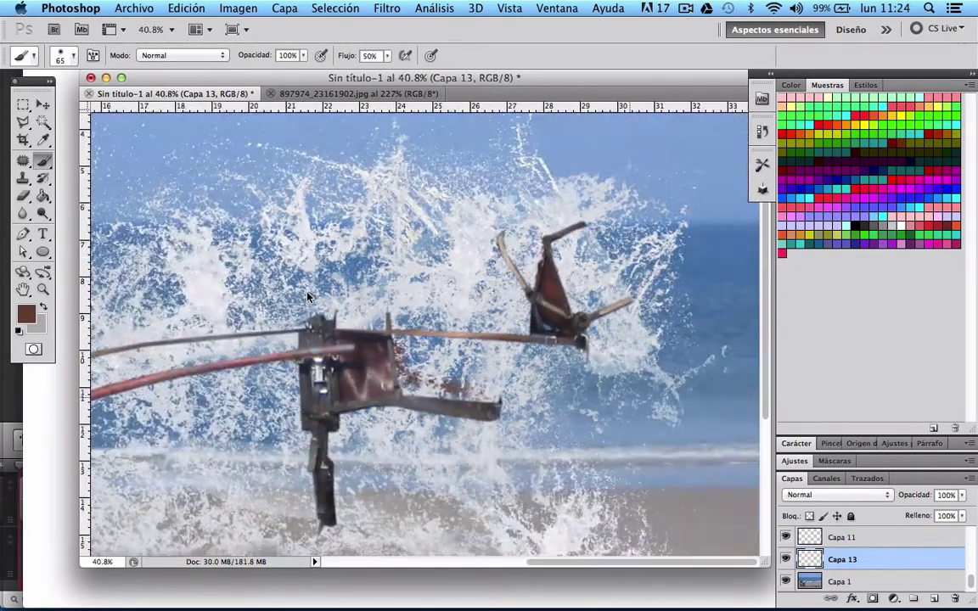
{"action": "scroll", "coordinate": [276, 262], "scroll_direction": "down", "scroll_amount": 3}
{"action": "scroll", "coordinate": [371, 353], "scroll_direction": "down", "scroll_amount": 3}
{"action": "scroll", "coordinate": [371, 353], "scroll_direction": "down", "scroll_amount": 2}
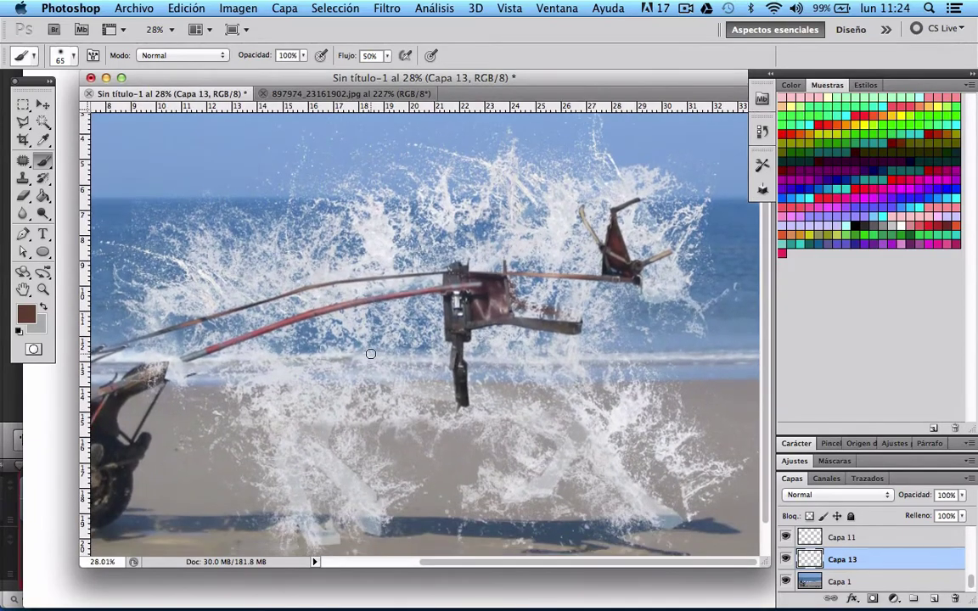
{"action": "scroll", "coordinate": [371, 353], "scroll_direction": "down", "scroll_amount": 2}
{"action": "scroll", "coordinate": [371, 354], "scroll_direction": "down", "scroll_amount": 1}
{"action": "scroll", "coordinate": [371, 353], "scroll_direction": "up", "scroll_amount": 3}
{"action": "scroll", "coordinate": [371, 353], "scroll_direction": "up", "scroll_amount": 1}
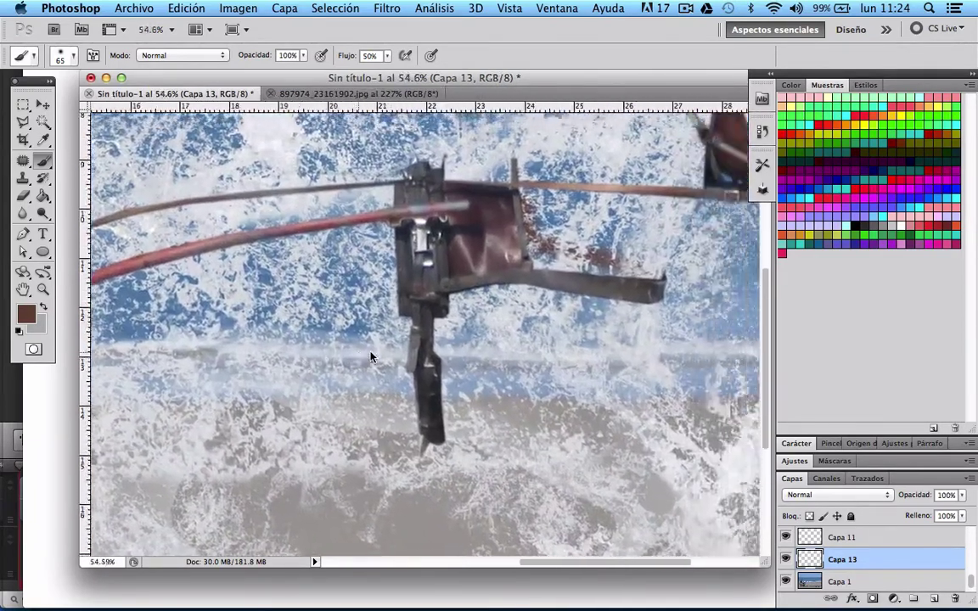
{"action": "scroll", "coordinate": [371, 353], "scroll_direction": "right", "scroll_amount": 3}
{"action": "scroll", "coordinate": [372, 373], "scroll_direction": "right", "scroll_amount": 2}
{"action": "scroll", "coordinate": [373, 401], "scroll_direction": "up", "scroll_amount": 1}
{"action": "scroll", "coordinate": [375, 405], "scroll_direction": "up", "scroll_amount": 2}
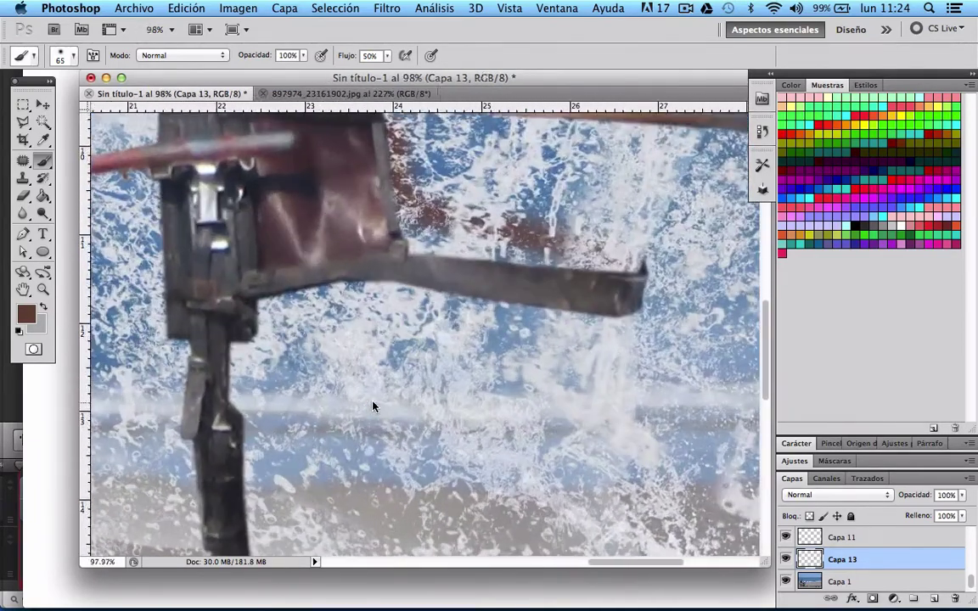
{"action": "scroll", "coordinate": [373, 401], "scroll_direction": "down", "scroll_amount": 2}
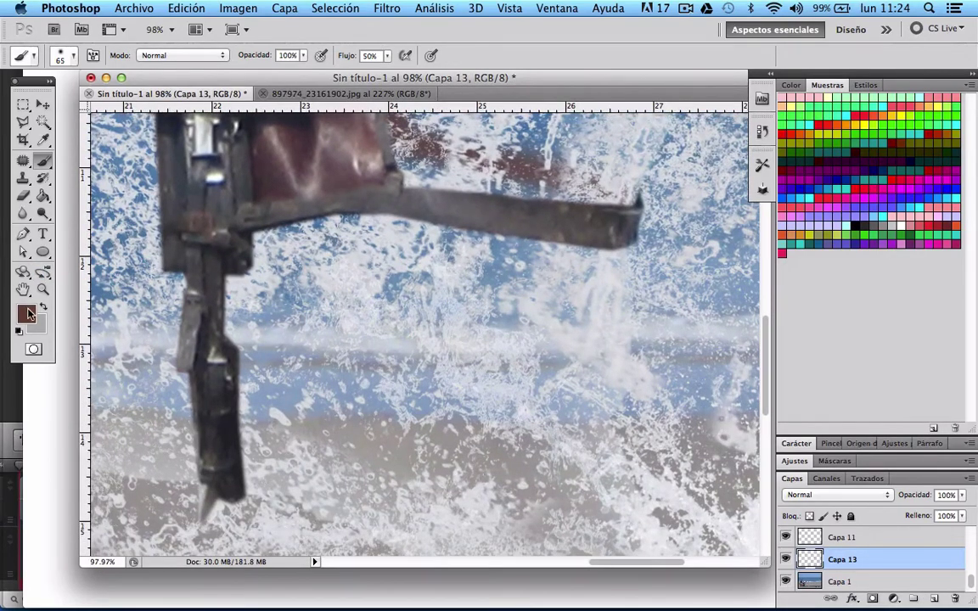
Sample a dark grey foreground colour and paint a shadow beside the metal bar.
{"action": "left_click", "coordinate": [26, 314]}
{"action": "left_click", "coordinate": [235, 456]}
{"action": "key", "text": "Return"}
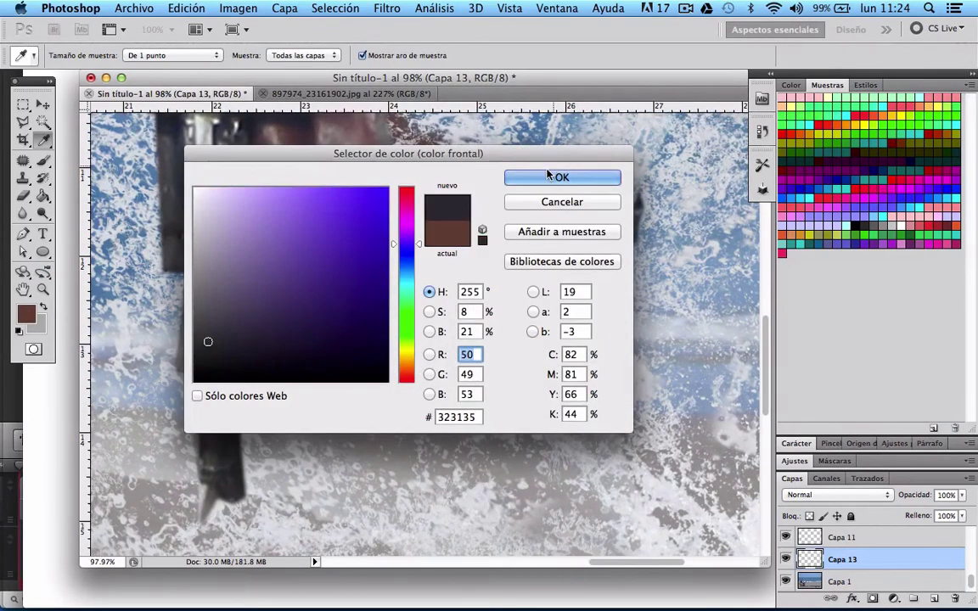
{"action": "mouse_move", "coordinate": [255, 429]}
{"action": "left_mouse_down"}
{"action": "mouse_move", "coordinate": [279, 210]}
{"action": "mouse_move", "coordinate": [250, 450]}
{"action": "left_mouse_up"}
{"action": "scroll", "coordinate": [250, 450], "scroll_direction": "left", "scroll_amount": 1}
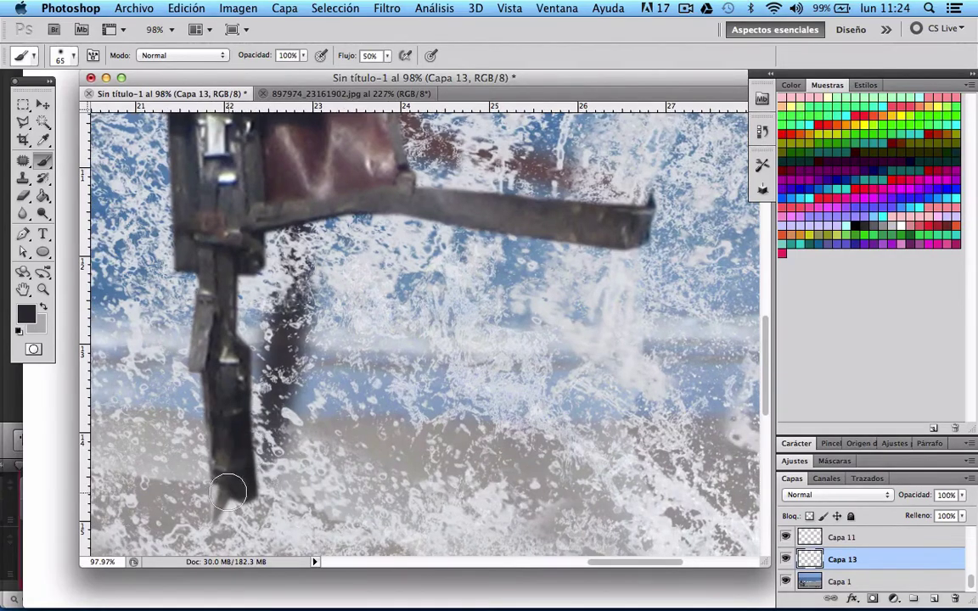
{"action": "scroll", "coordinate": [217, 492], "scroll_direction": "down", "scroll_amount": 5}
{"action": "scroll", "coordinate": [220, 510], "scroll_direction": "down", "scroll_amount": 2}
{"action": "scroll", "coordinate": [220, 510], "scroll_direction": "up", "scroll_amount": 1}
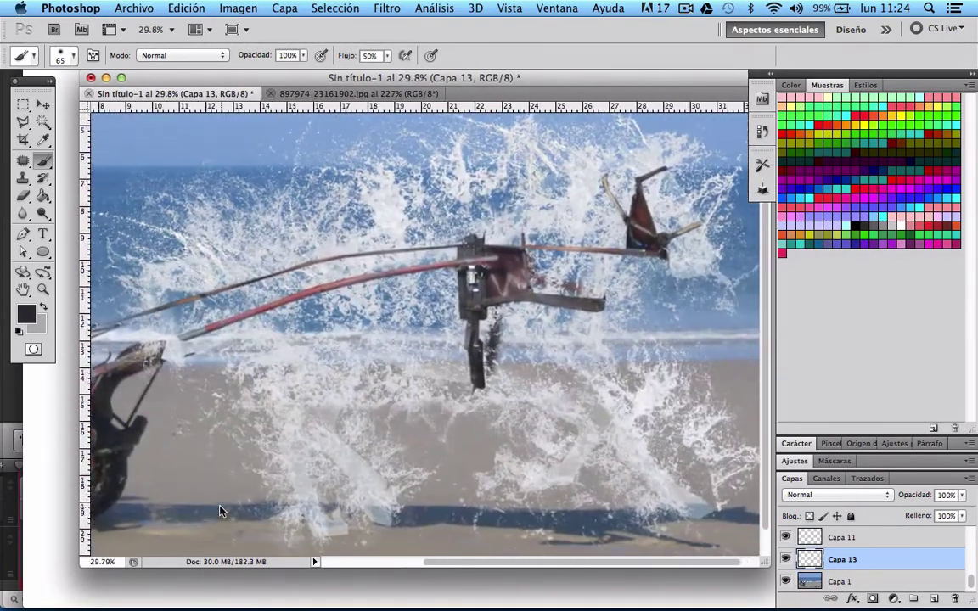
{"action": "scroll", "coordinate": [220, 510], "scroll_direction": "right", "scroll_amount": 1}
{"action": "scroll", "coordinate": [552, 321], "scroll_direction": "up", "scroll_amount": 1}
{"action": "scroll", "coordinate": [552, 321], "scroll_direction": "up", "scroll_amount": 3}
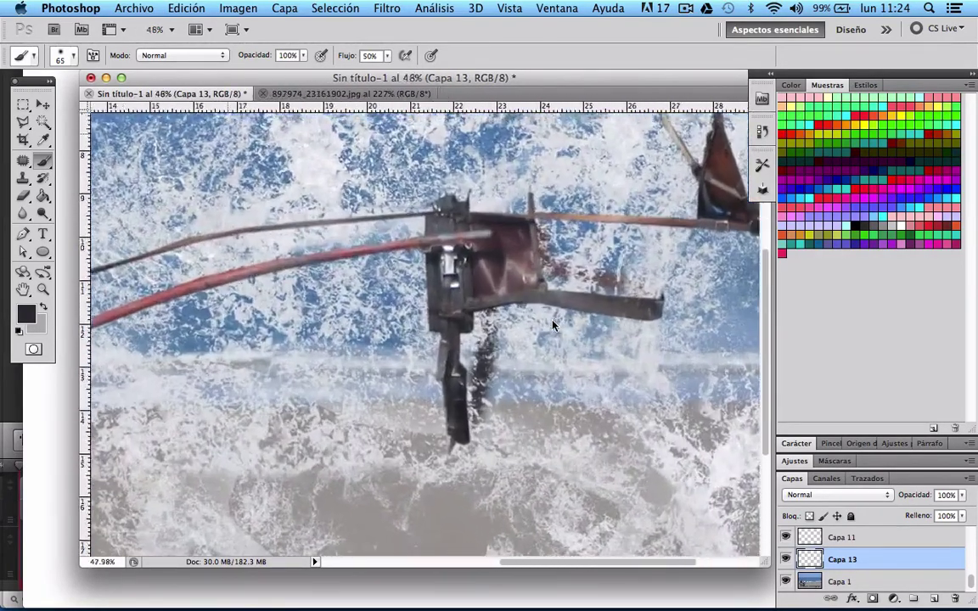
{"action": "scroll", "coordinate": [552, 321], "scroll_direction": "up", "scroll_amount": 2}
{"action": "scroll", "coordinate": [552, 321], "scroll_direction": "up", "scroll_amount": 2}
{"action": "scroll", "coordinate": [552, 321], "scroll_direction": "up", "scroll_amount": 1}
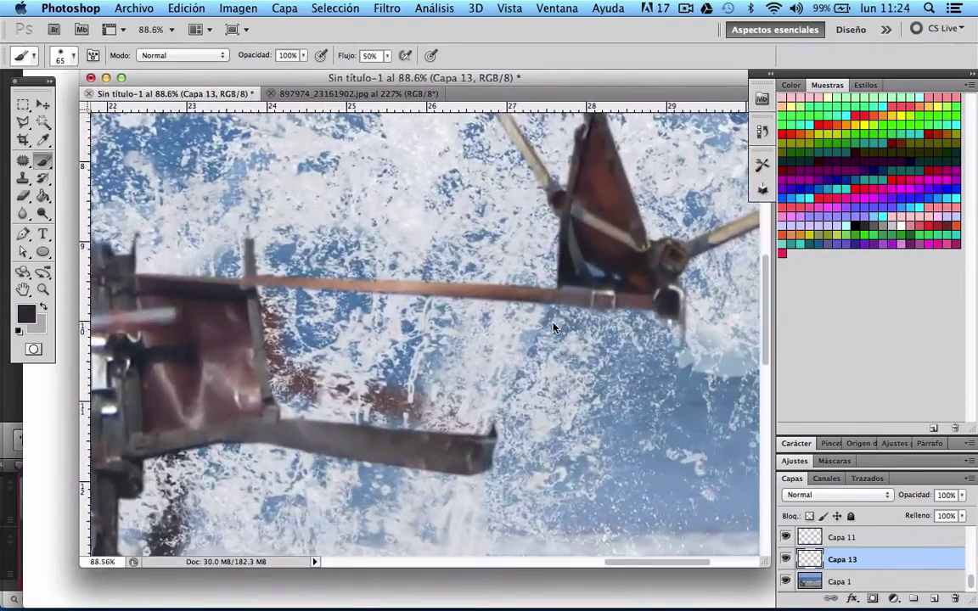
{"action": "scroll", "coordinate": [552, 321], "scroll_direction": "right", "scroll_amount": 2}
{"action": "scroll", "coordinate": [552, 321], "scroll_direction": "up", "scroll_amount": 1}
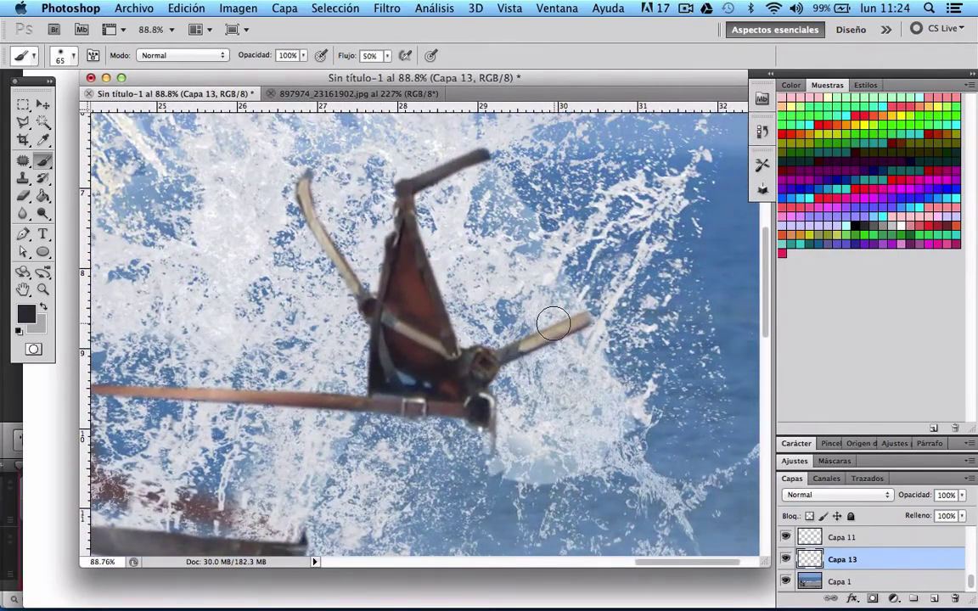
{"action": "scroll", "coordinate": [552, 321], "scroll_direction": "up", "scroll_amount": 1}
{"action": "scroll", "coordinate": [553, 322], "scroll_direction": "down", "scroll_amount": 3}
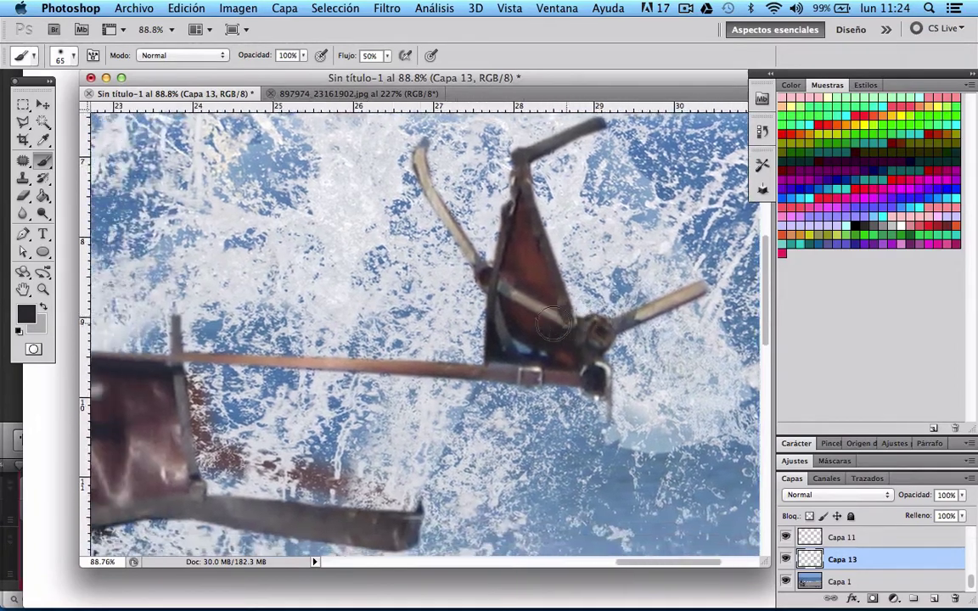
{"action": "scroll", "coordinate": [553, 323], "scroll_direction": "left", "scroll_amount": 10}
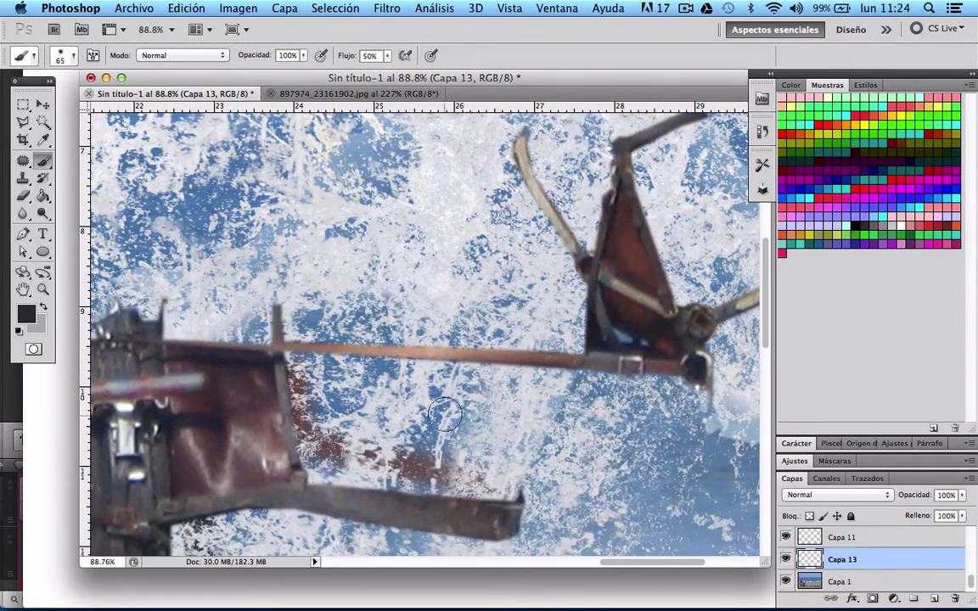
{"action": "scroll", "coordinate": [433, 425], "scroll_direction": "down", "scroll_amount": 5}
{"action": "scroll", "coordinate": [433, 425], "scroll_direction": "left", "scroll_amount": 2}
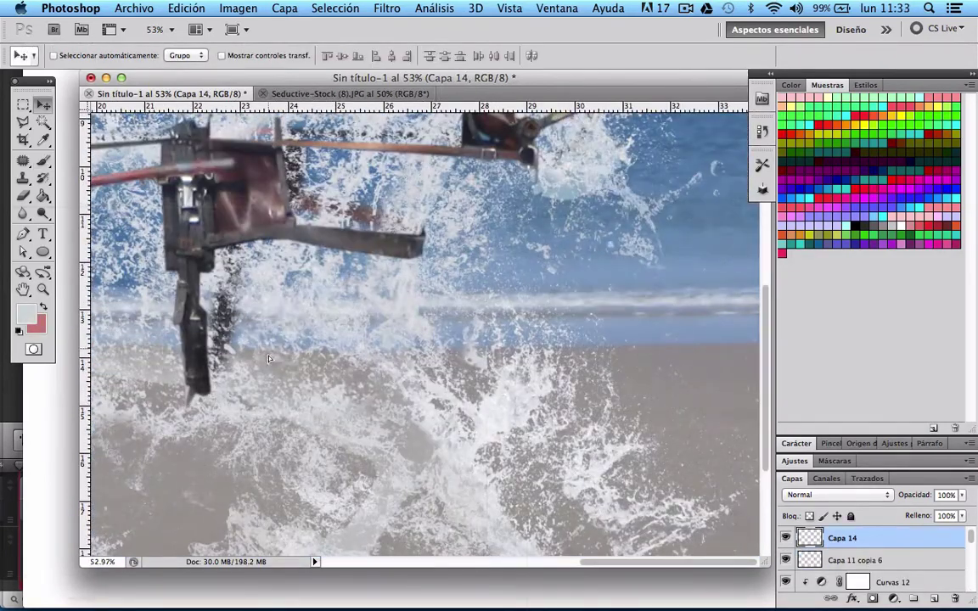
Rotate and shrink the Capa 14 splash, then move it up-left beside the cart's shafts.
{"action": "left_click_drag", "start_coordinate": [237, 330], "coordinate": [371, 325]}
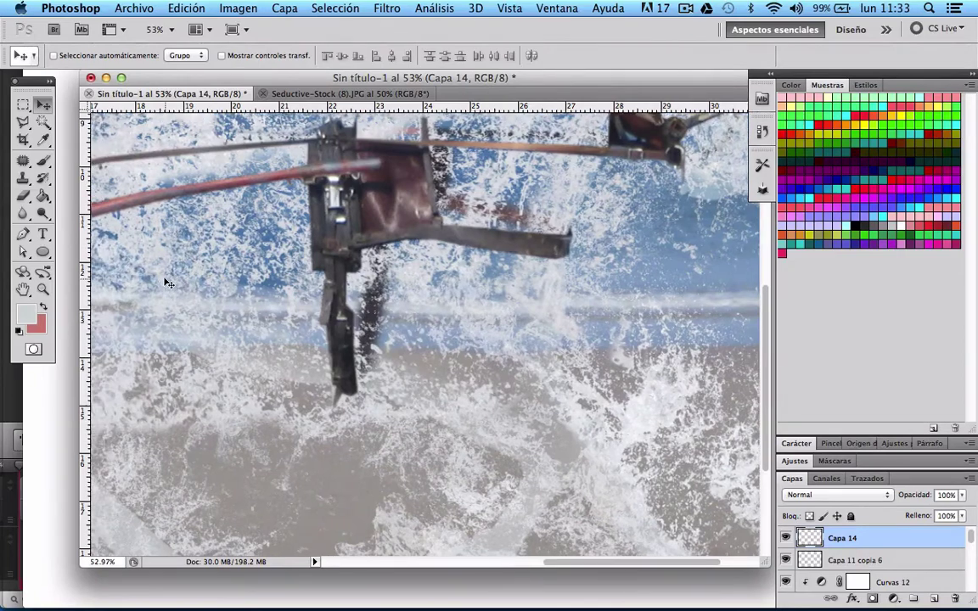
{"action": "left_click_drag", "start_coordinate": [140, 285], "coordinate": [289, 286]}
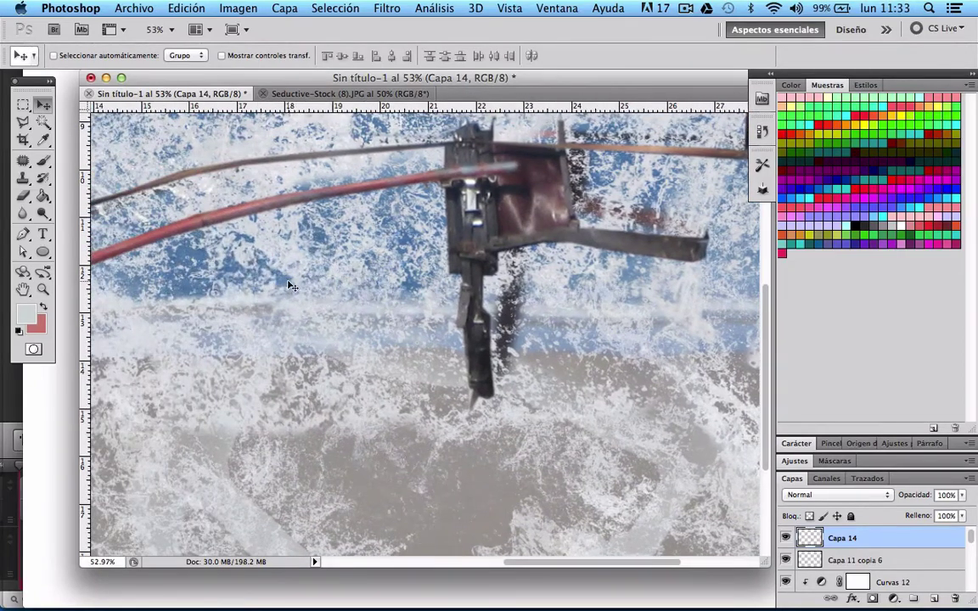
{"action": "key", "text": "ctrl+t"}
{"action": "key", "text": "ctrl+0"}
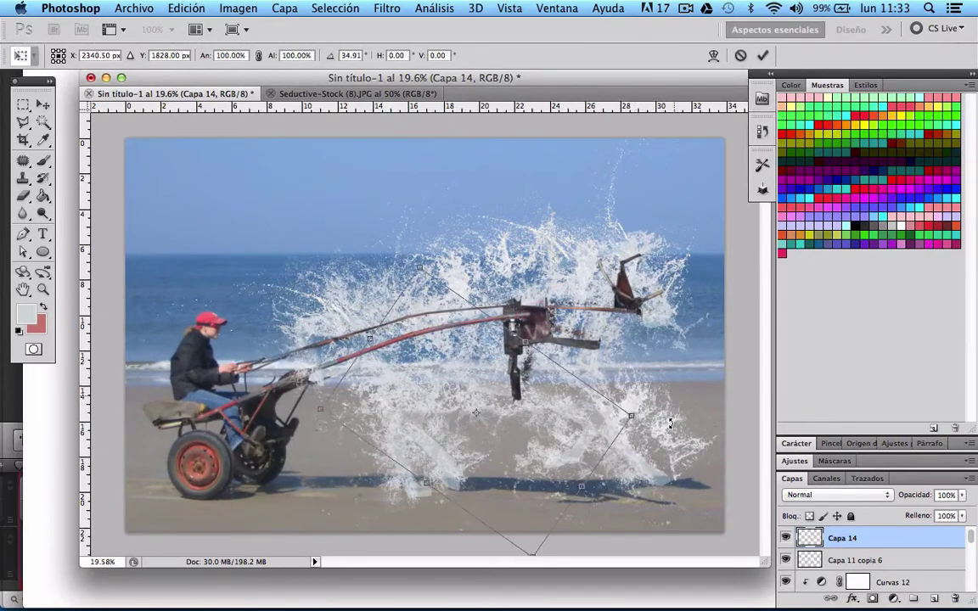
{"action": "mouse_move", "coordinate": [633, 312]}
{"action": "left_mouse_down"}
{"action": "mouse_move", "coordinate": [662, 424]}
{"action": "mouse_move", "coordinate": [514, 438]}
{"action": "mouse_move", "coordinate": [466, 399]}
{"action": "left_mouse_up"}
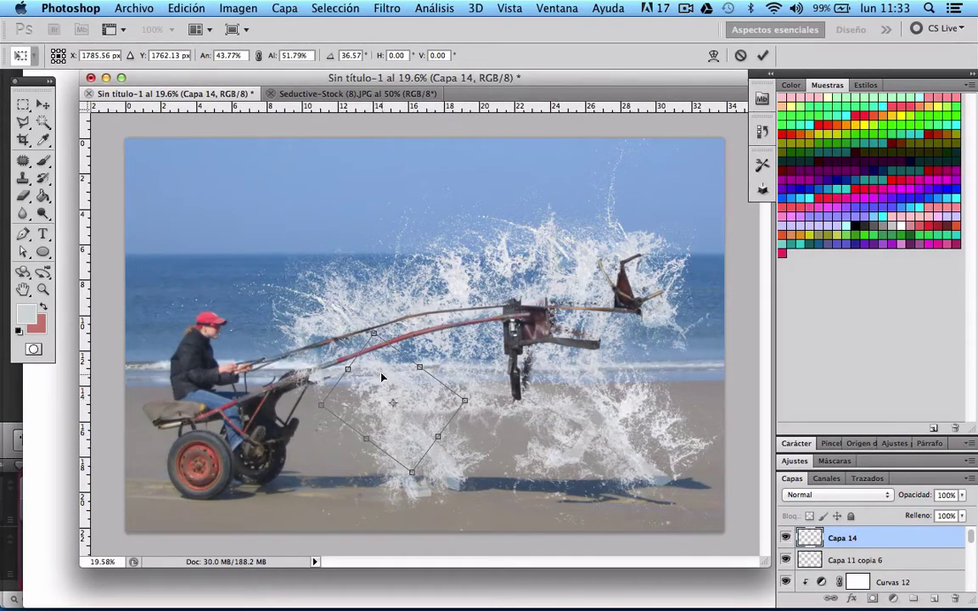
{"action": "left_click_drag", "start_coordinate": [382, 377], "coordinate": [307, 343]}
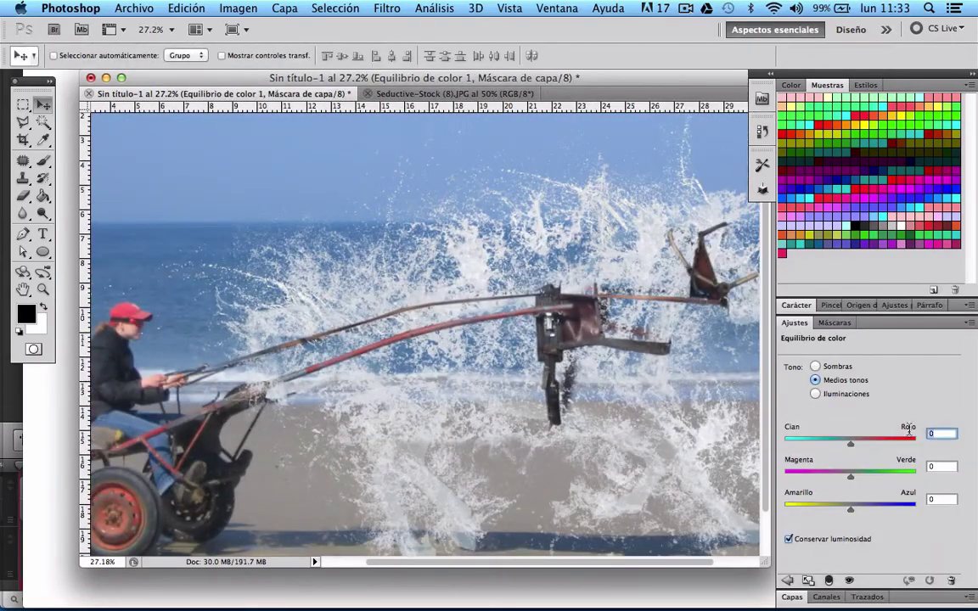
Enter -23 for Cyan–Red and 15 for Yellow–Blue in the midtone Color Balance.
{"action": "type", "text": "-23"}
{"action": "left_click", "coordinate": [944, 465]}
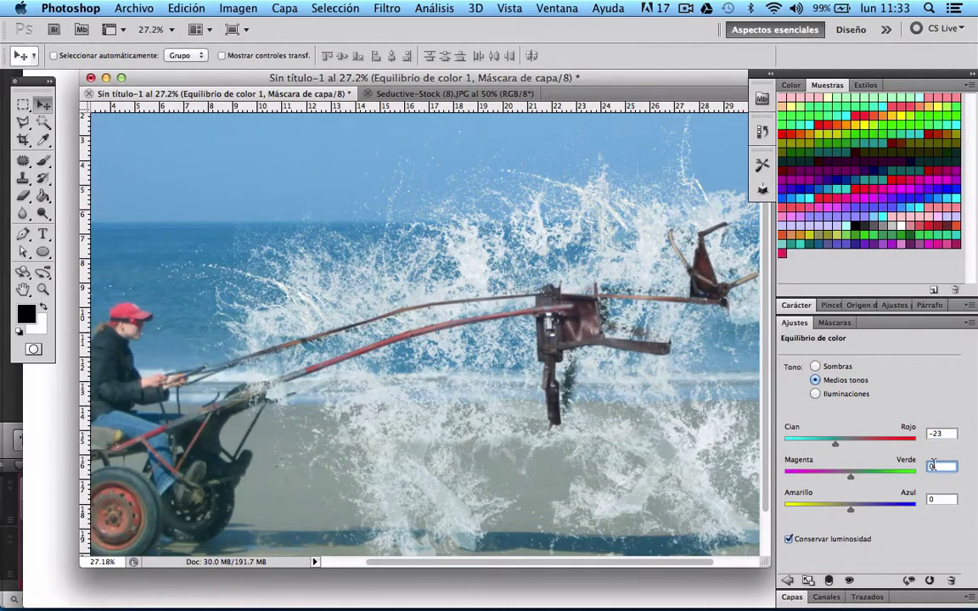
{"action": "left_click", "coordinate": [938, 499]}
{"action": "type", "text": "15"}
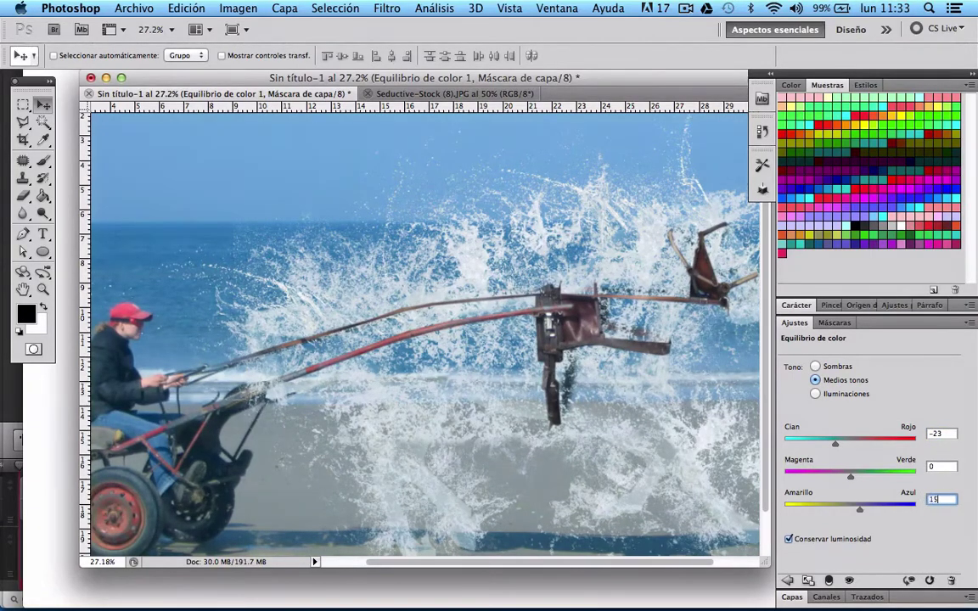
{"action": "key", "text": "Return"}
{"action": "scroll", "coordinate": [527, 333], "scroll_direction": "down", "scroll_amount": 5}
{"action": "scroll", "coordinate": [526, 332], "scroll_direction": "up", "scroll_amount": 1}
{"action": "scroll", "coordinate": [527, 333], "scroll_direction": "up", "scroll_amount": 2}
{"action": "scroll", "coordinate": [526, 333], "scroll_direction": "up", "scroll_amount": 1}
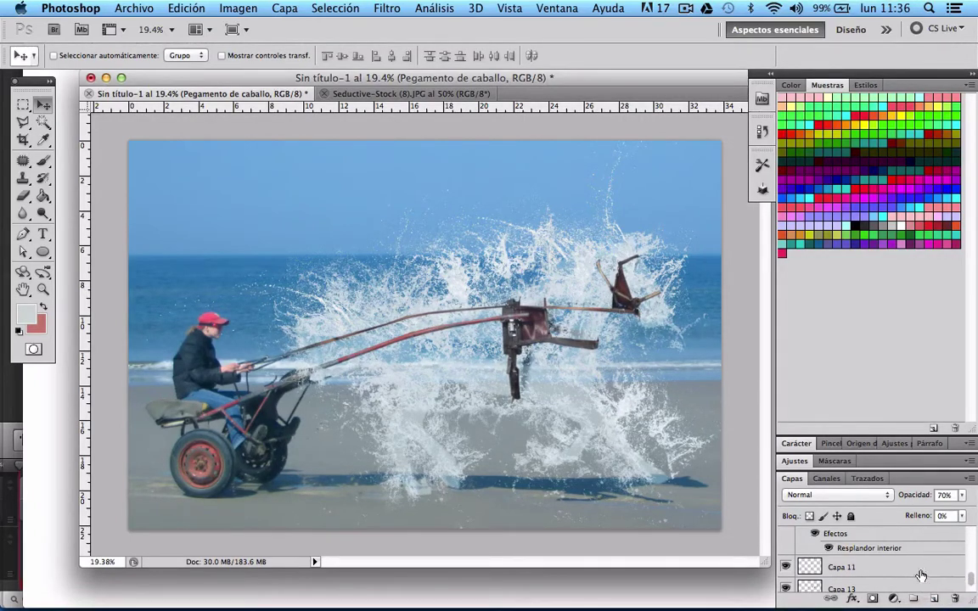
{"action": "scroll", "coordinate": [916, 565], "scroll_direction": "up", "scroll_amount": 5}
{"action": "left_click", "coordinate": [884, 547]}
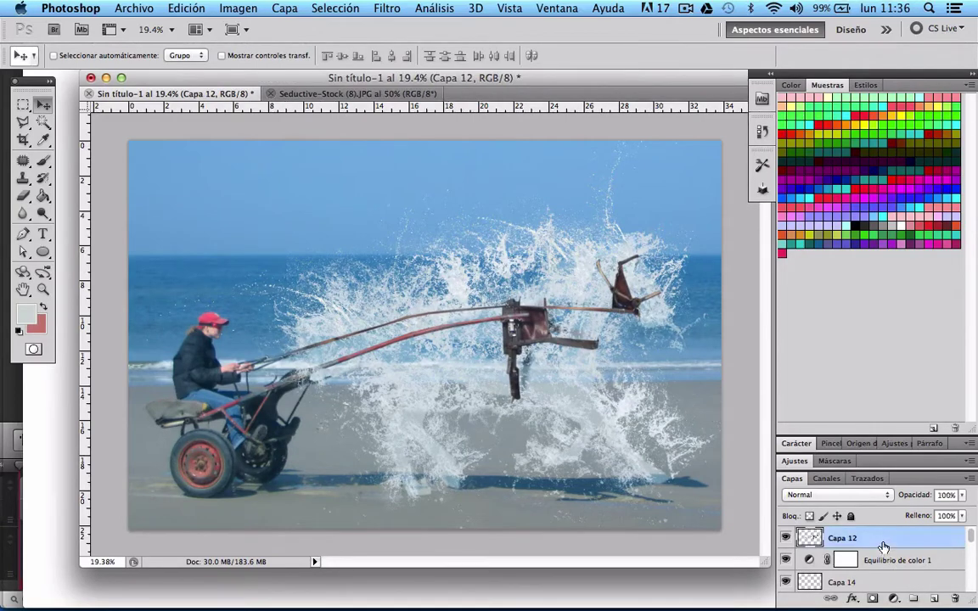
{"action": "left_click", "coordinate": [894, 598]}
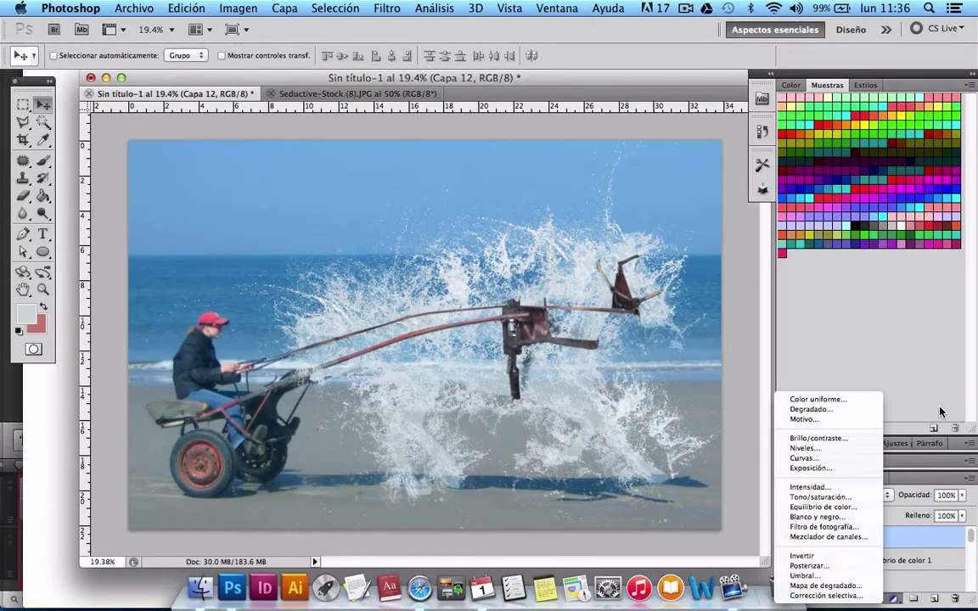
{"action": "left_click", "coordinate": [895, 388]}
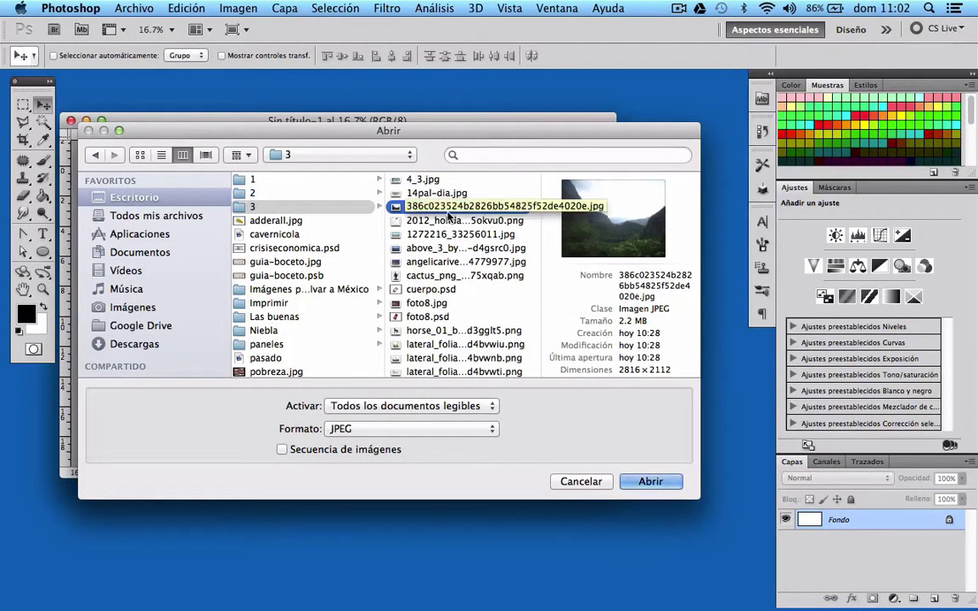
Open the valley landscape photo, accept its colour profile, and add a Brightness/Contrast layer.
{"action": "left_click", "coordinate": [647, 481]}
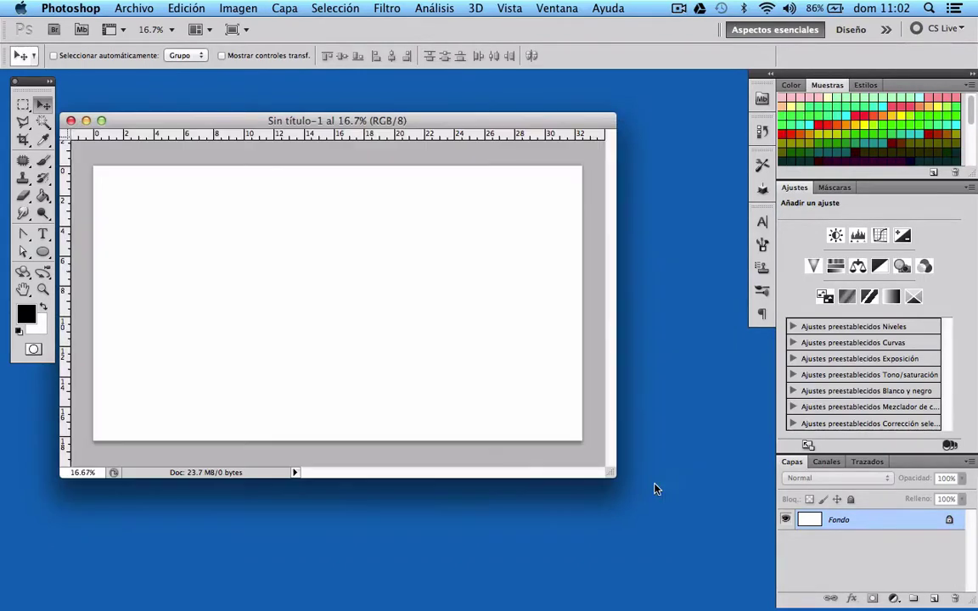
{"action": "left_click", "coordinate": [618, 376]}
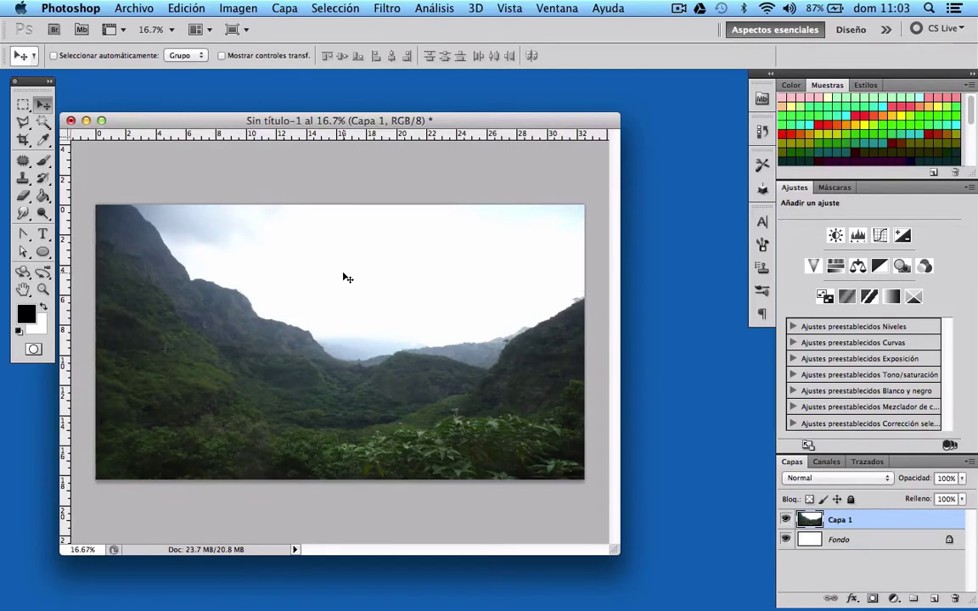
{"action": "left_click", "coordinate": [892, 596]}
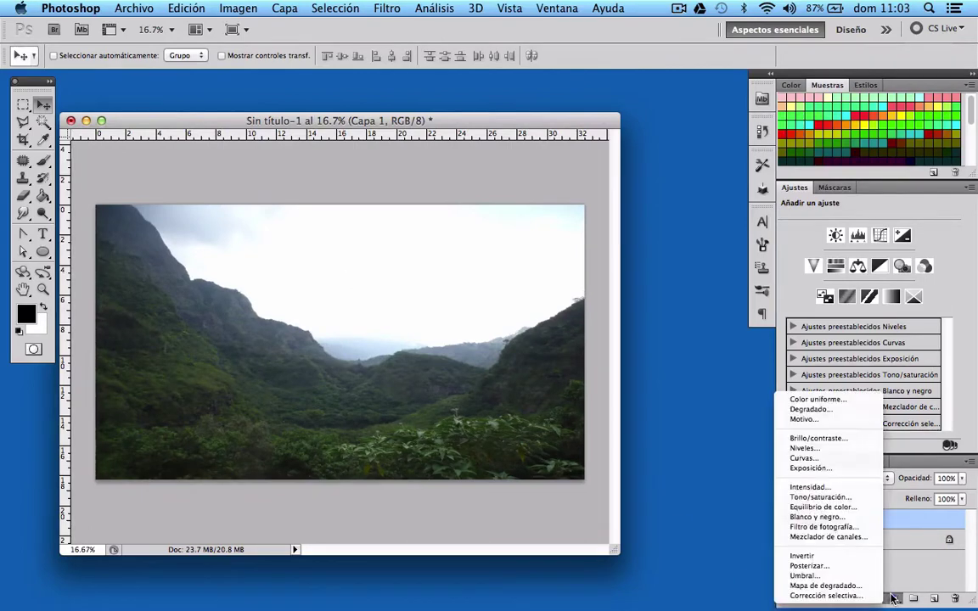
{"action": "left_click", "coordinate": [832, 439]}
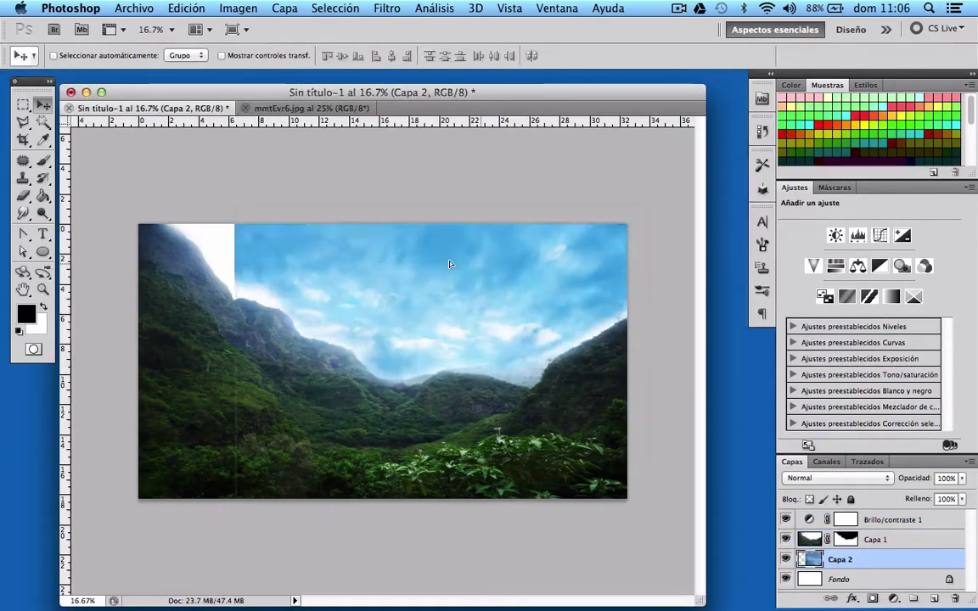
Enlarge the Capa 2 sky to fill the frame, then brush the left ridge's haze on Capa 1's mask.
{"action": "left_click_drag", "start_coordinate": [447, 262], "coordinate": [476, 250]}
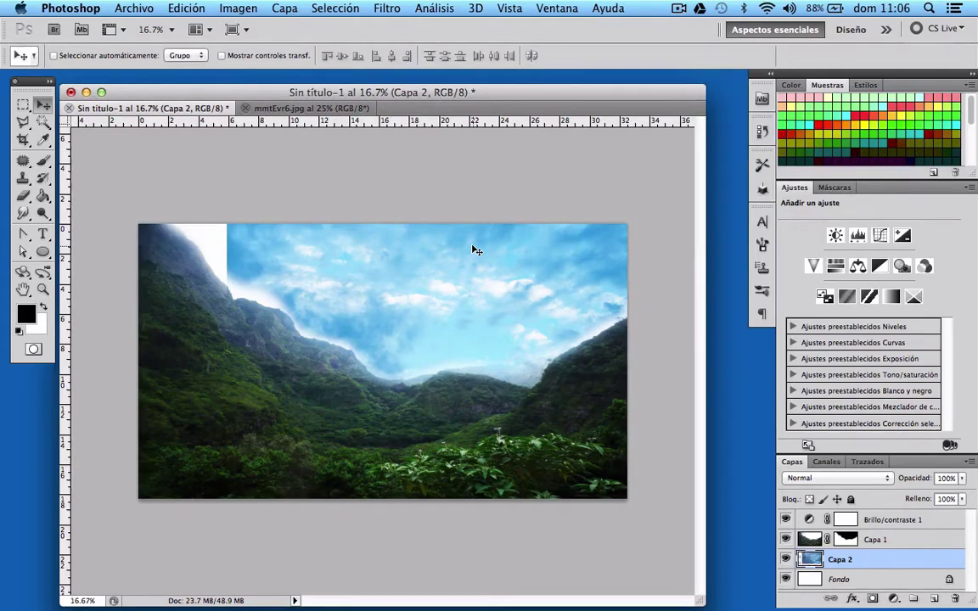
{"action": "key", "text": "ctrl+t"}
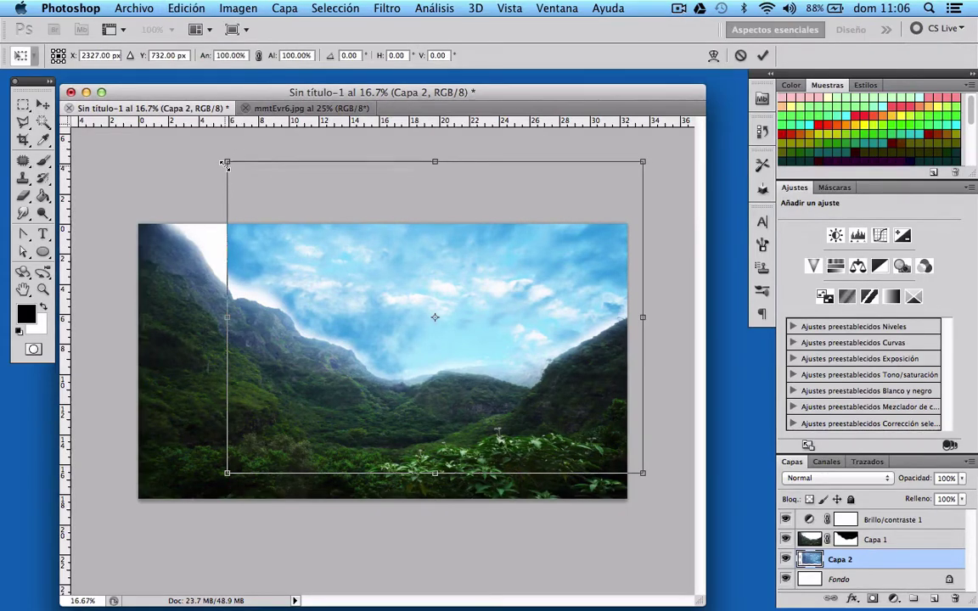
{"action": "left_click_drag", "start_coordinate": [226, 164], "coordinate": [140, 205]}
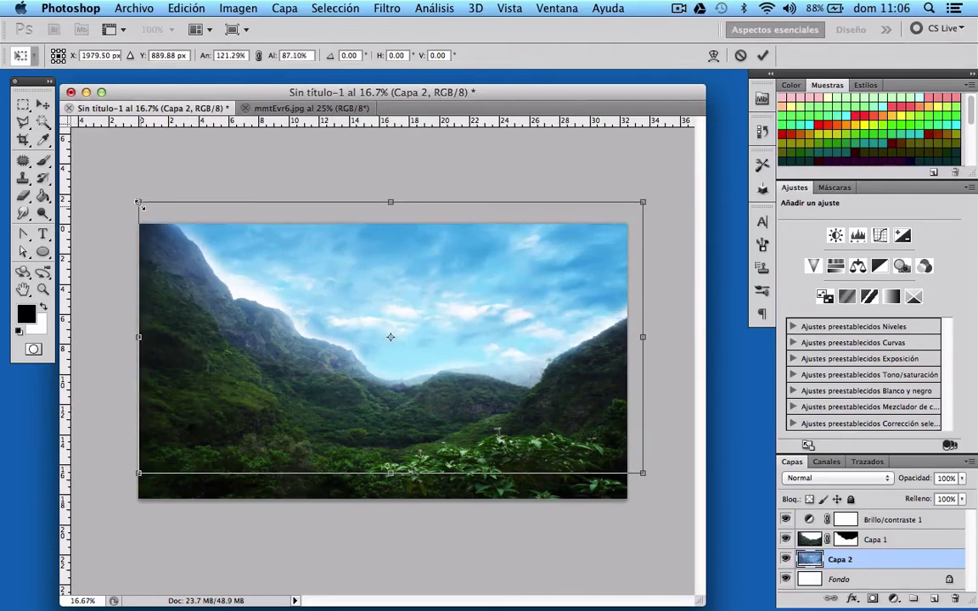
{"action": "key", "text": "Return"}
{"action": "key", "text": "alt+bracketright"}
{"action": "key", "text": "b"}
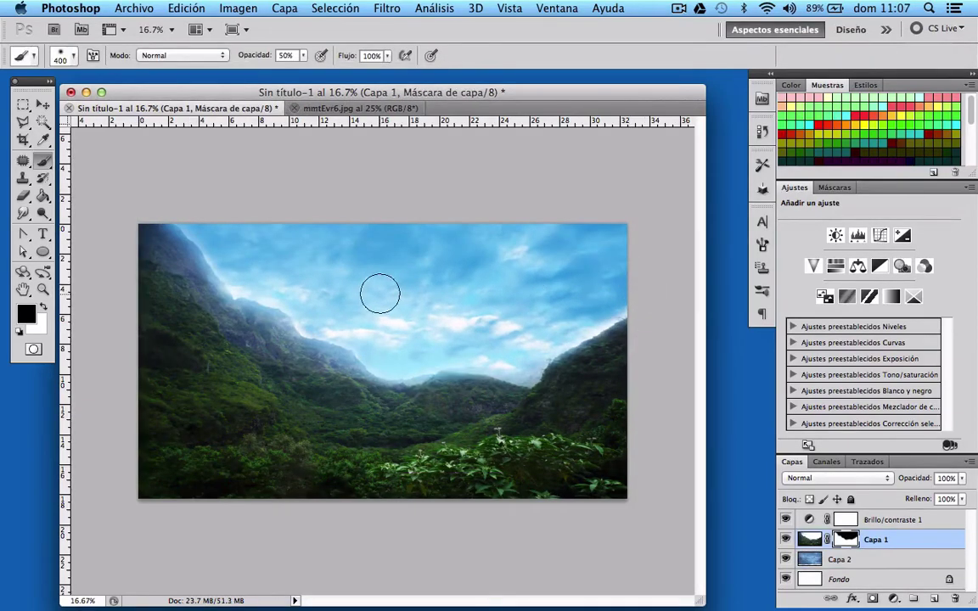
{"action": "mouse_move", "coordinate": [379, 294]}
{"action": "left_mouse_down"}
{"action": "mouse_move", "coordinate": [240, 280]}
{"action": "mouse_move", "coordinate": [214, 241]}
{"action": "mouse_move", "coordinate": [302, 302]}
{"action": "mouse_move", "coordinate": [309, 323]}
{"action": "left_mouse_up"}
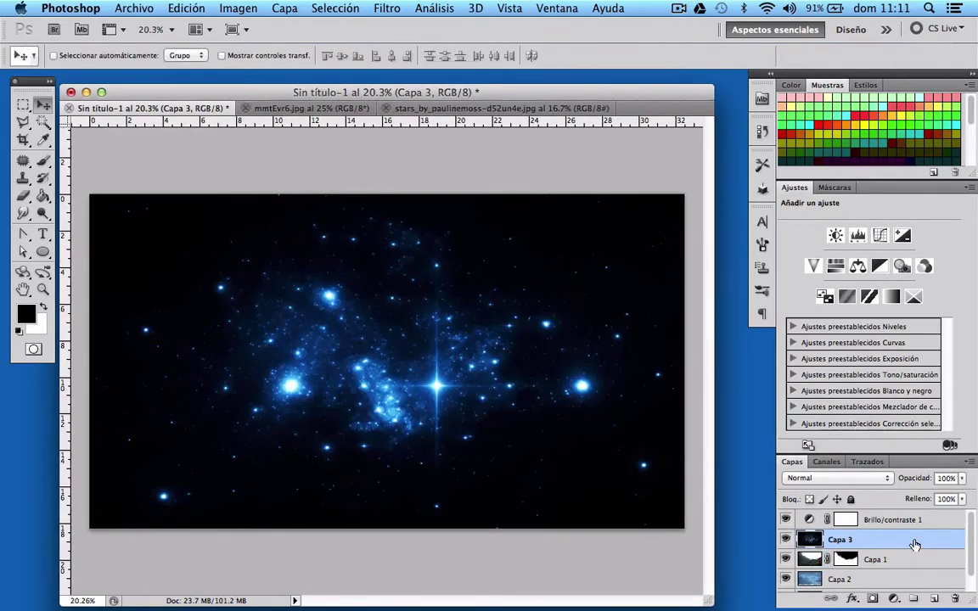
Move the starfield Capa 3 below Capa 1 and blend the moon layer in Trama mode.
{"action": "left_click_drag", "start_coordinate": [914, 544], "coordinate": [912, 568]}
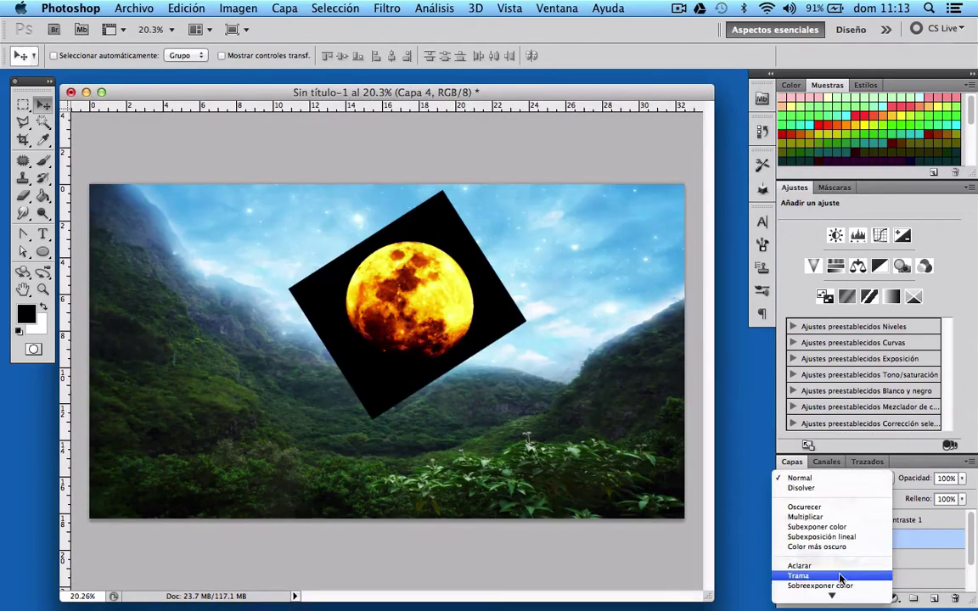
{"action": "left_click", "coordinate": [841, 579]}
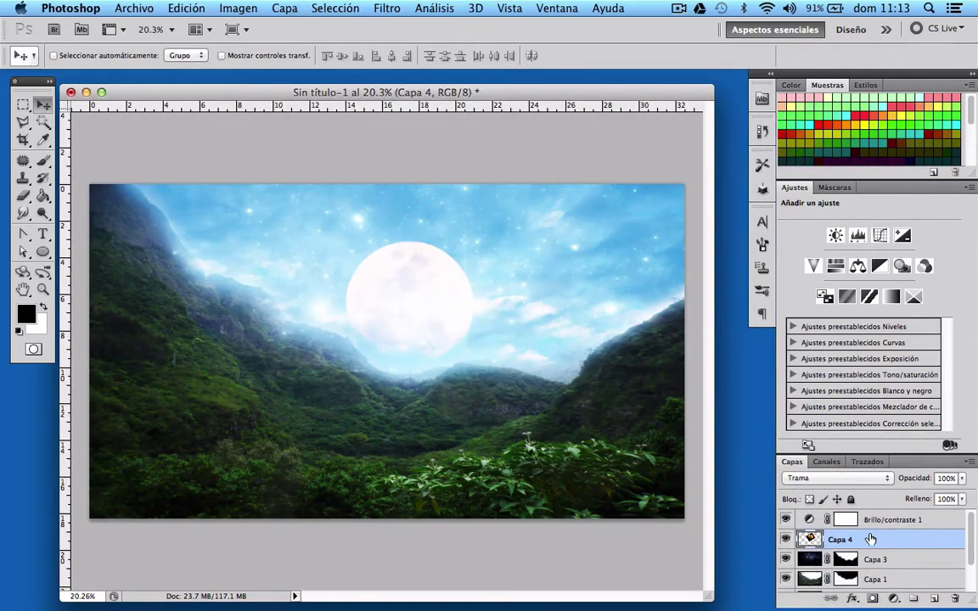
Move the moon above Brillo/contraste 1 and lower it, adjust the tint's lightness, and darken the upper-right sky with a gradient.
{"action": "left_click_drag", "start_coordinate": [870, 539], "coordinate": [865, 520]}
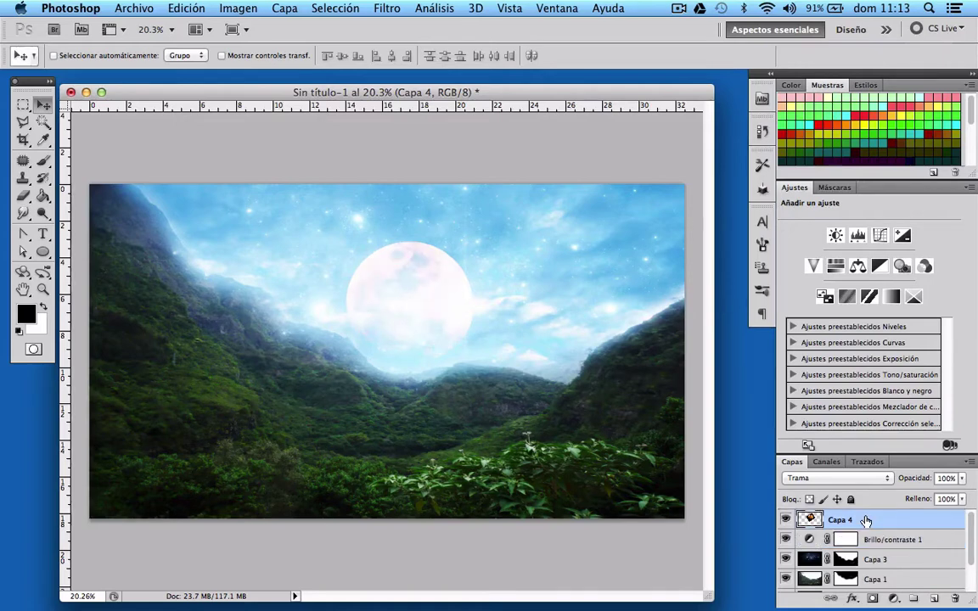
{"action": "left_click_drag", "start_coordinate": [443, 289], "coordinate": [443, 302]}
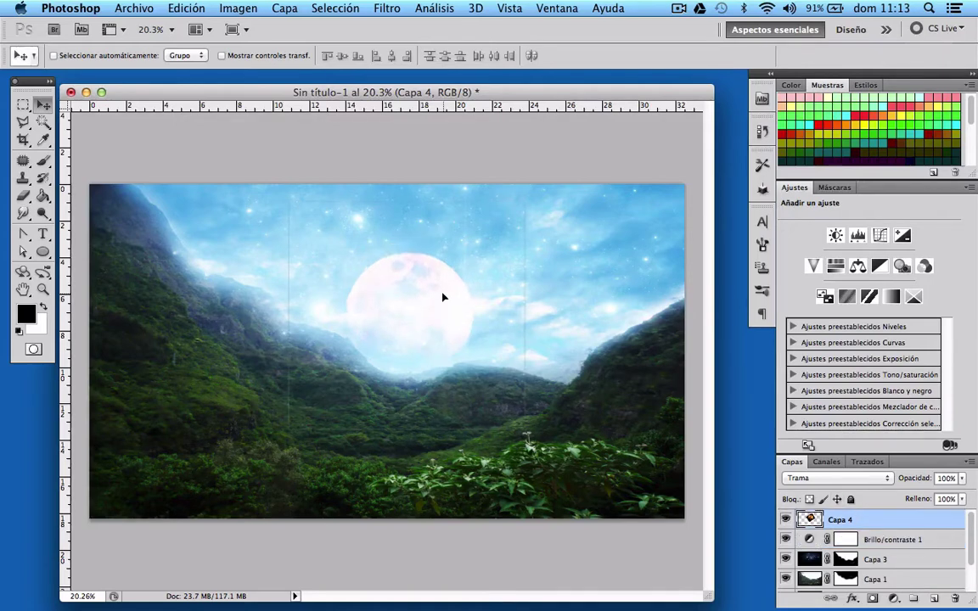
{"action": "left_click", "coordinate": [901, 561]}
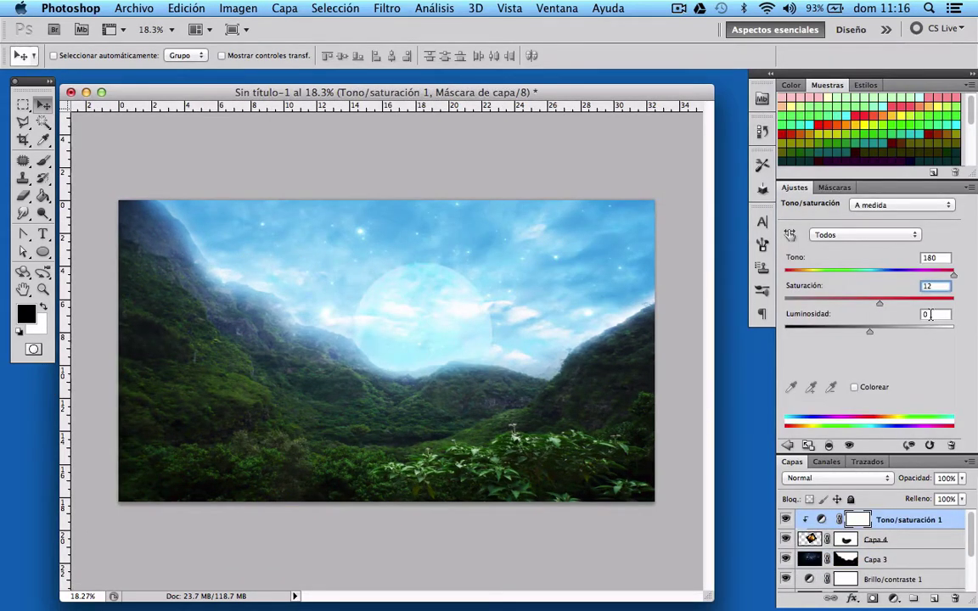
{"action": "left_click", "coordinate": [929, 314]}
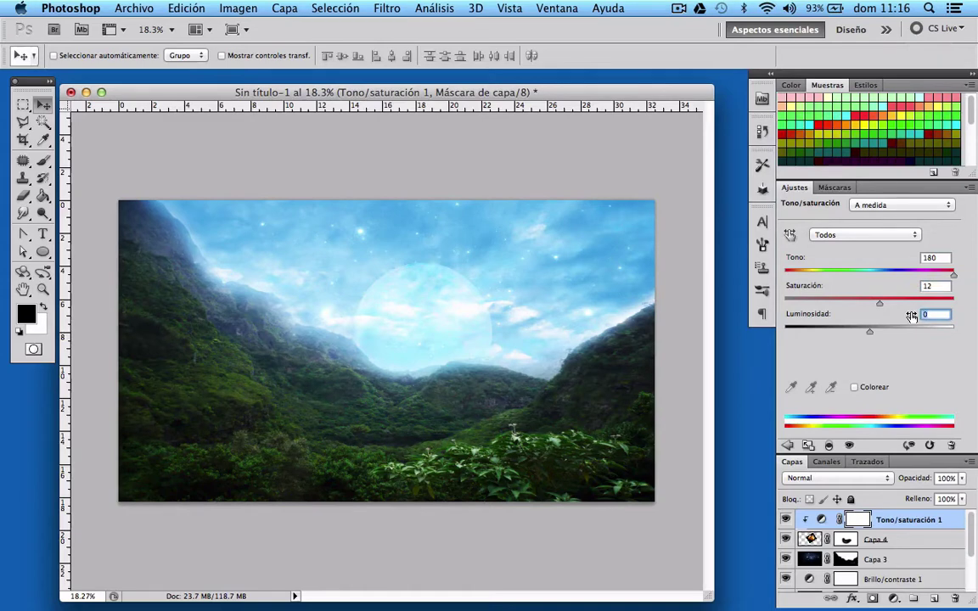
{"action": "type", "text": "-4"}
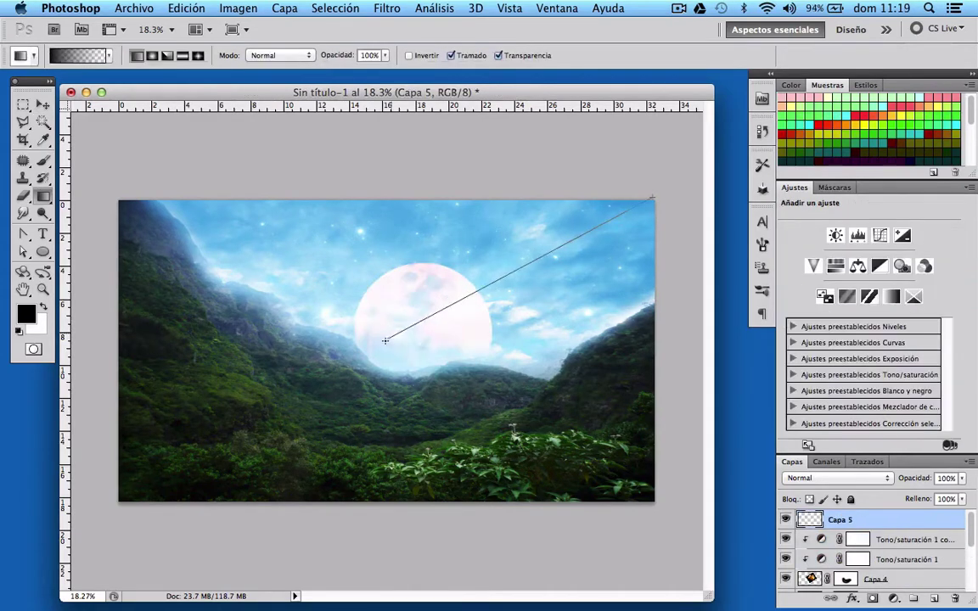
{"action": "left_click_drag", "start_coordinate": [382, 338], "coordinate": [332, 340]}
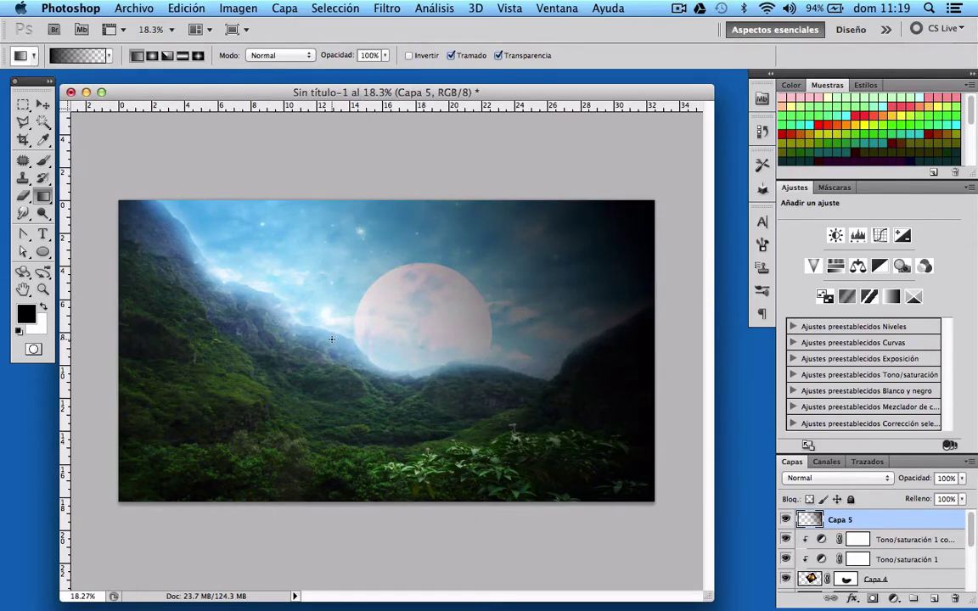
Undo the dark gradient on Capa 5 and redraw a gradient toward the upper right corner.
{"action": "key", "text": "ctrl+z"}
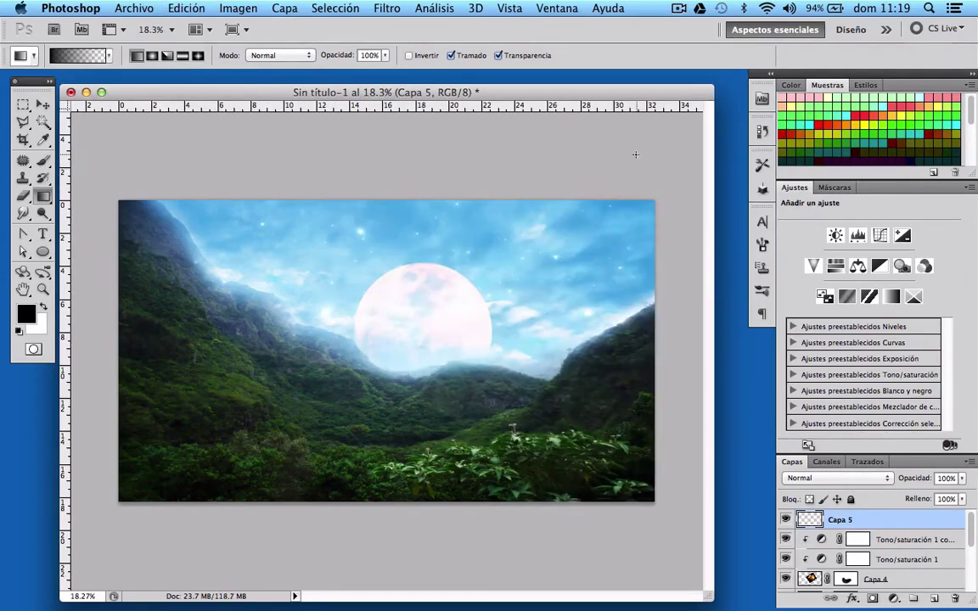
{"action": "left_click_drag", "start_coordinate": [635, 155], "coordinate": [245, 430]}
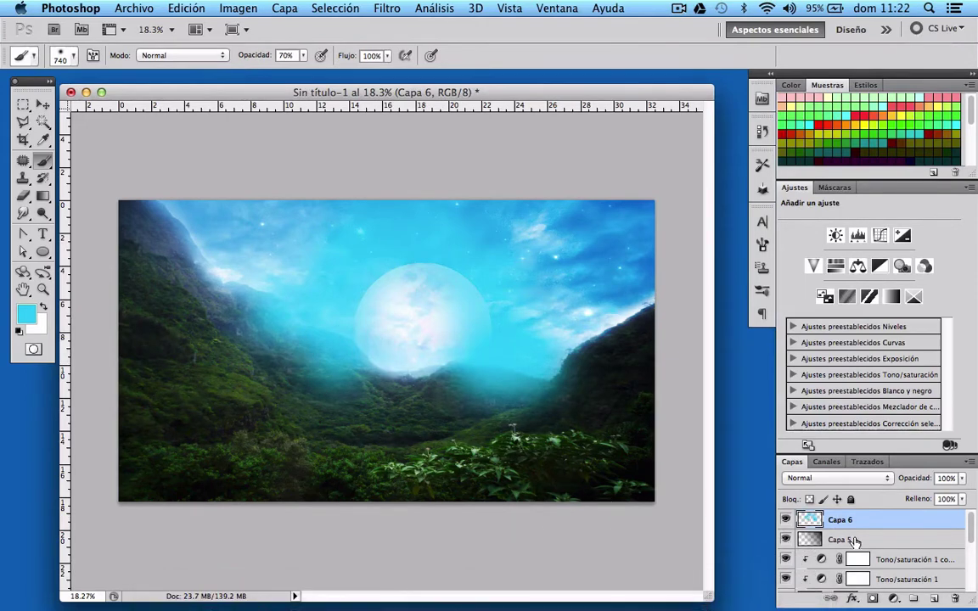
Set both the cyan glow Capa 6 and the grey mist strokes layer to Luz suave blending.
{"action": "left_click", "coordinate": [862, 479]}
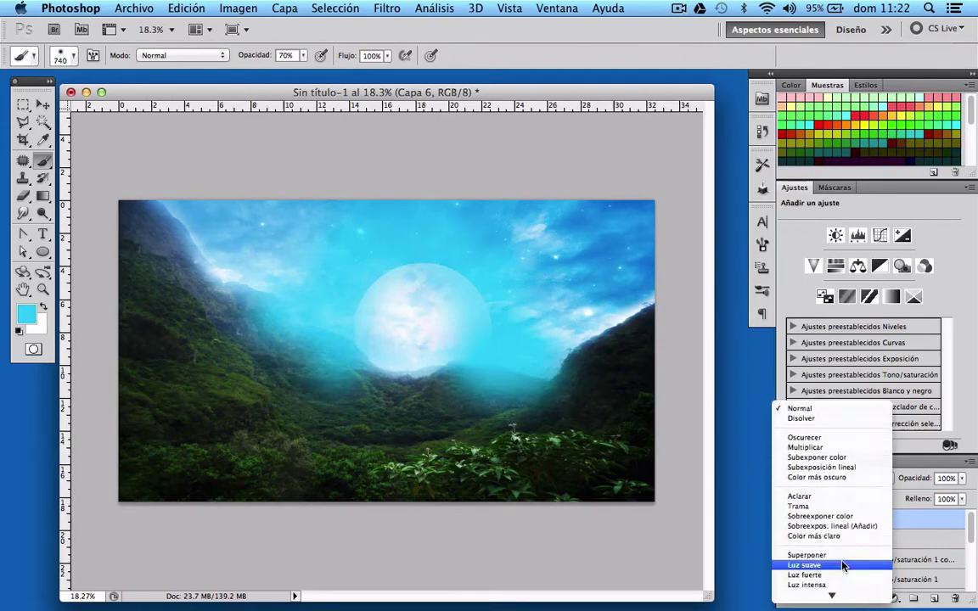
{"action": "left_click", "coordinate": [807, 525]}
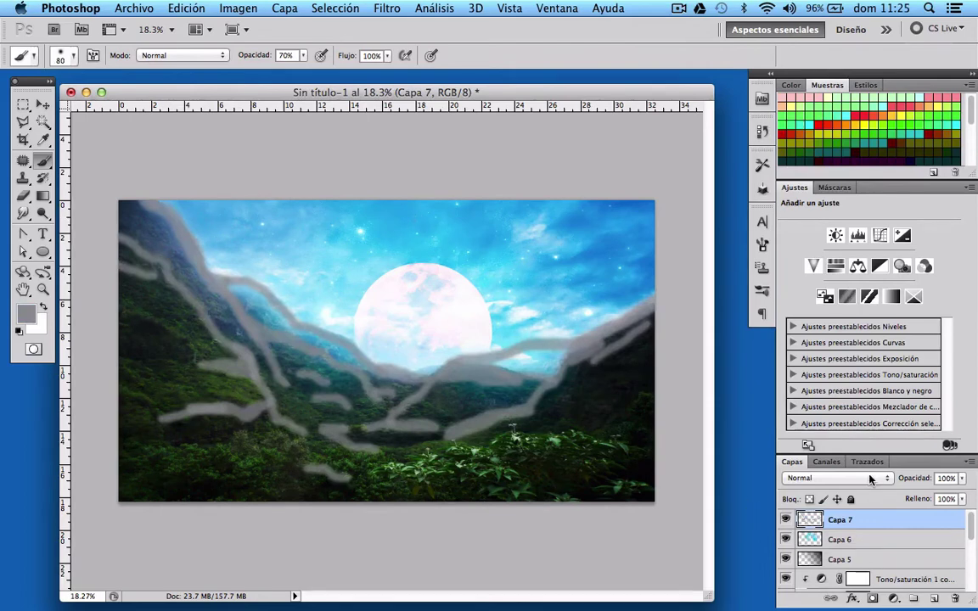
{"action": "left_click", "coordinate": [870, 480]}
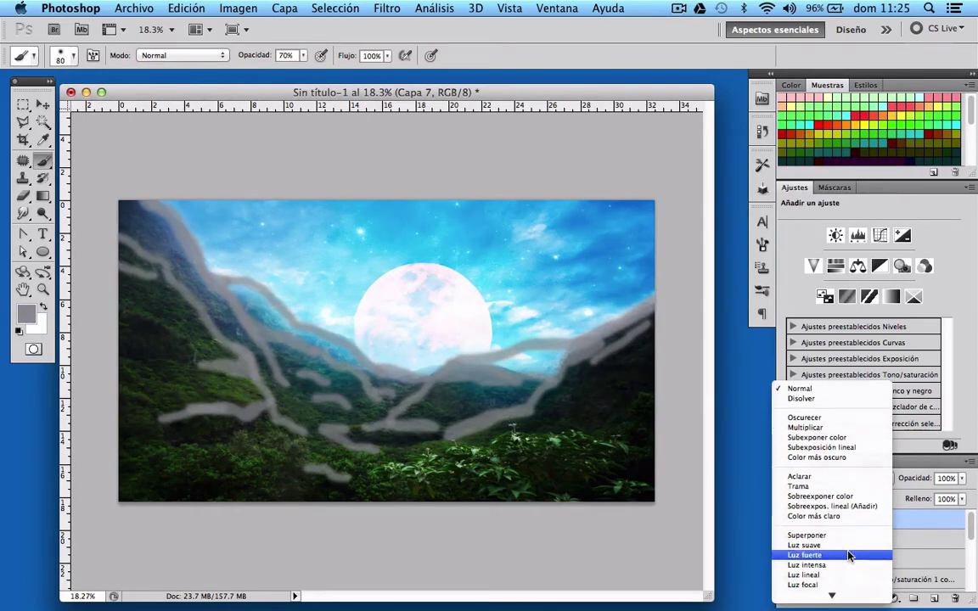
{"action": "left_click", "coordinate": [848, 547]}
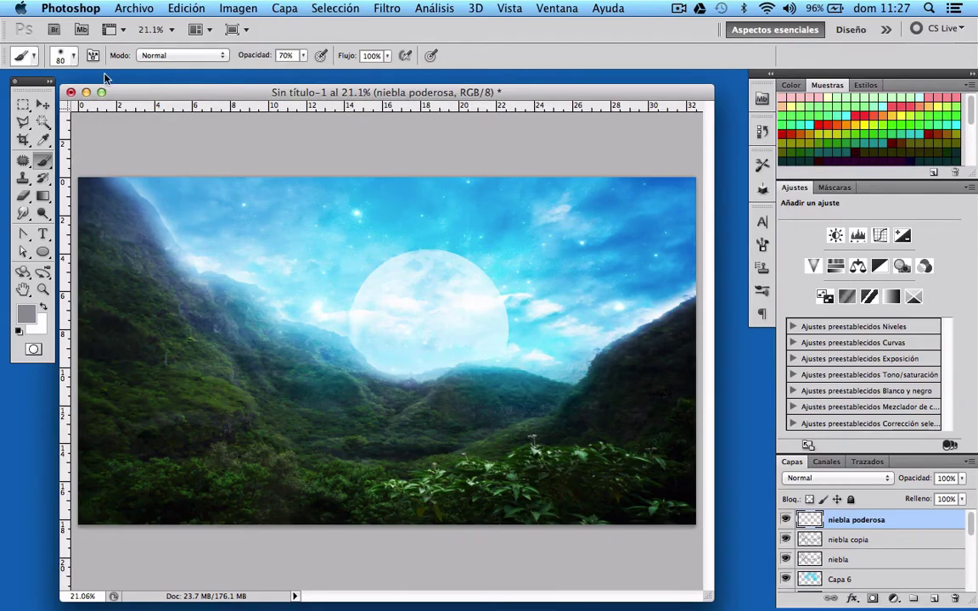
Set the brush size to 180 px and browse blend modes for the niebla poderosa mist layer.
{"action": "left_click", "coordinate": [68, 54]}
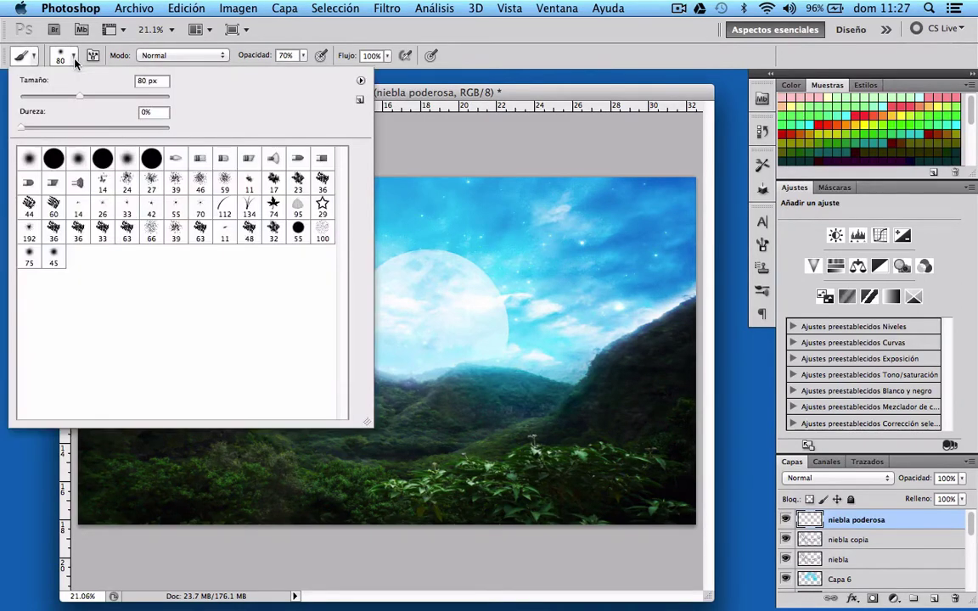
{"action": "double_click", "coordinate": [138, 81]}
{"action": "type", "text": "180"}
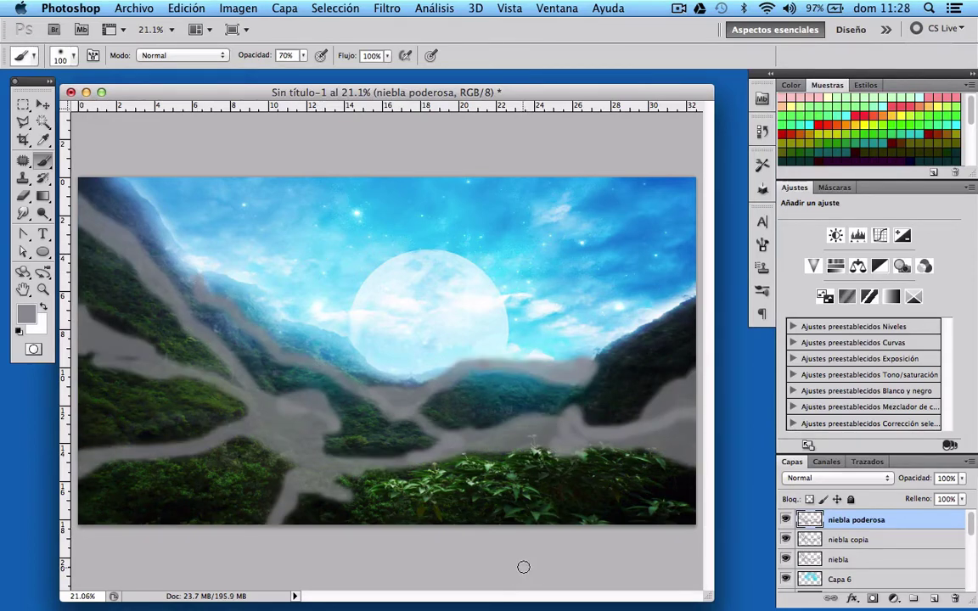
{"action": "left_click", "coordinate": [876, 478]}
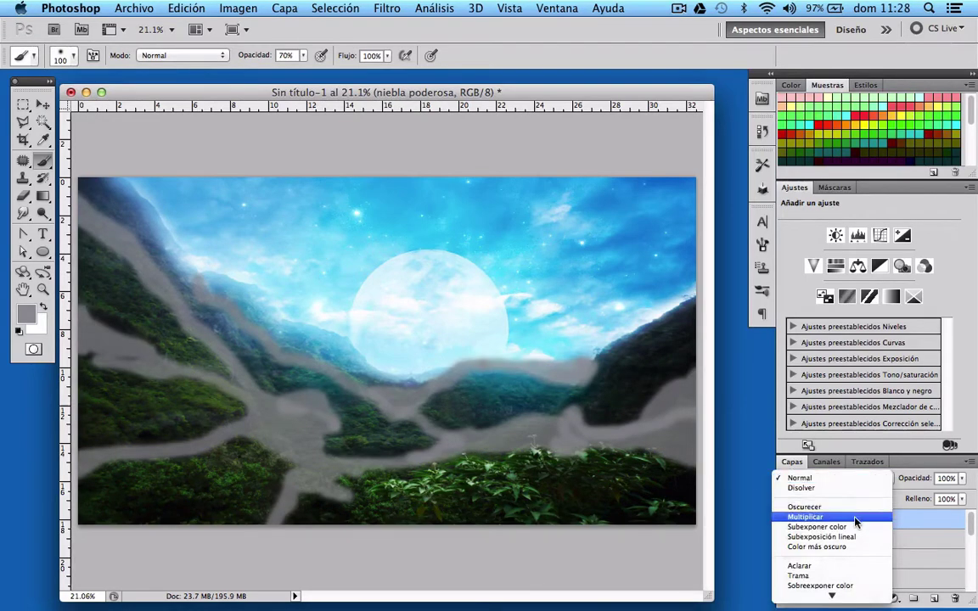
{"action": "key", "text": "Escape"}
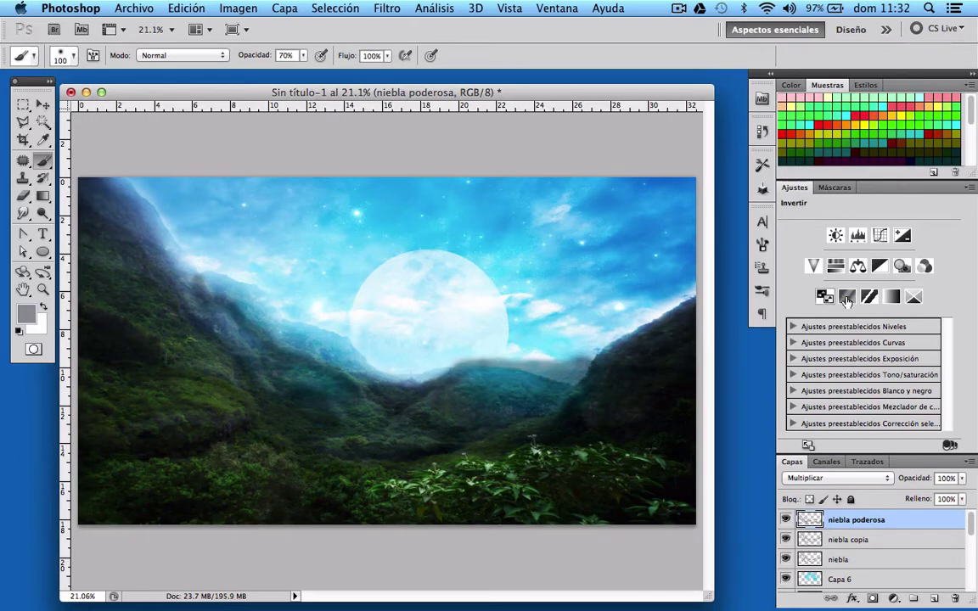
Add a Selective Color adjustment layer, then a new empty layer on top.
{"action": "left_click", "coordinate": [912, 297]}
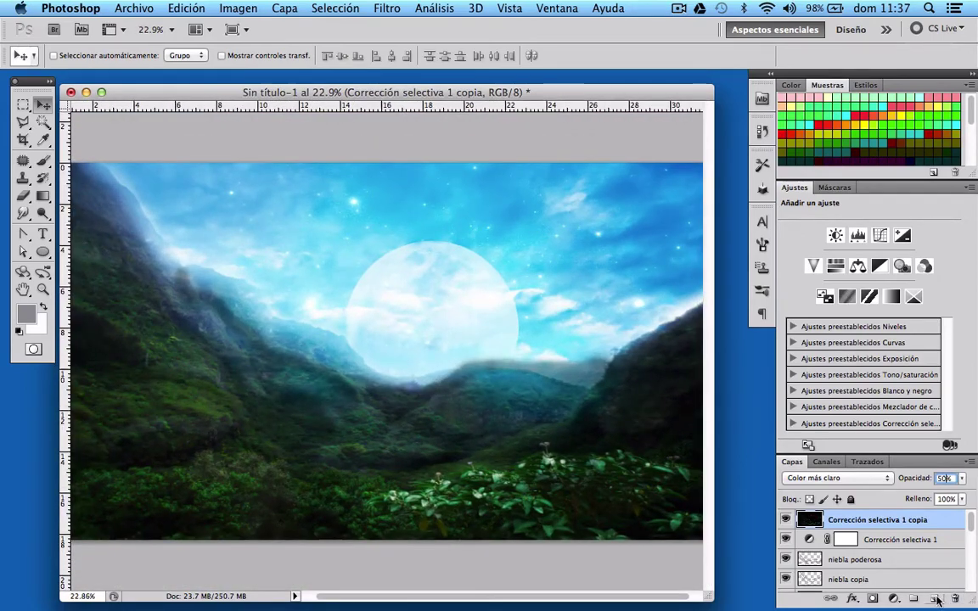
{"action": "key", "text": "ctrl+shift+alt+n"}
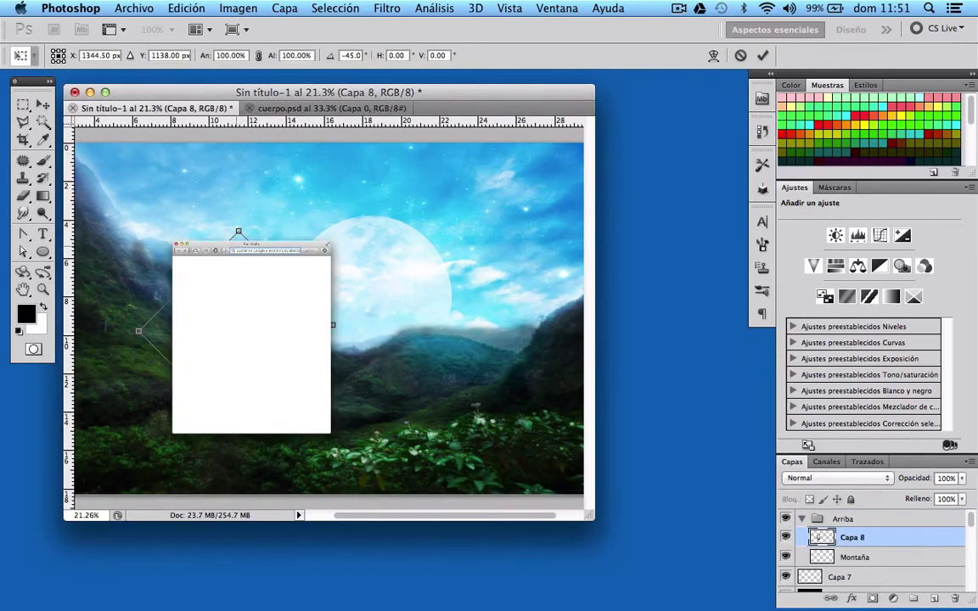
Shift the rotated Capa 8 slightly right and apply the transform.
{"action": "mouse_move", "coordinate": [235, 328]}
{"action": "left_mouse_down"}
{"action": "mouse_move", "coordinate": [266, 327]}
{"action": "mouse_move", "coordinate": [252, 327]}
{"action": "left_mouse_up"}
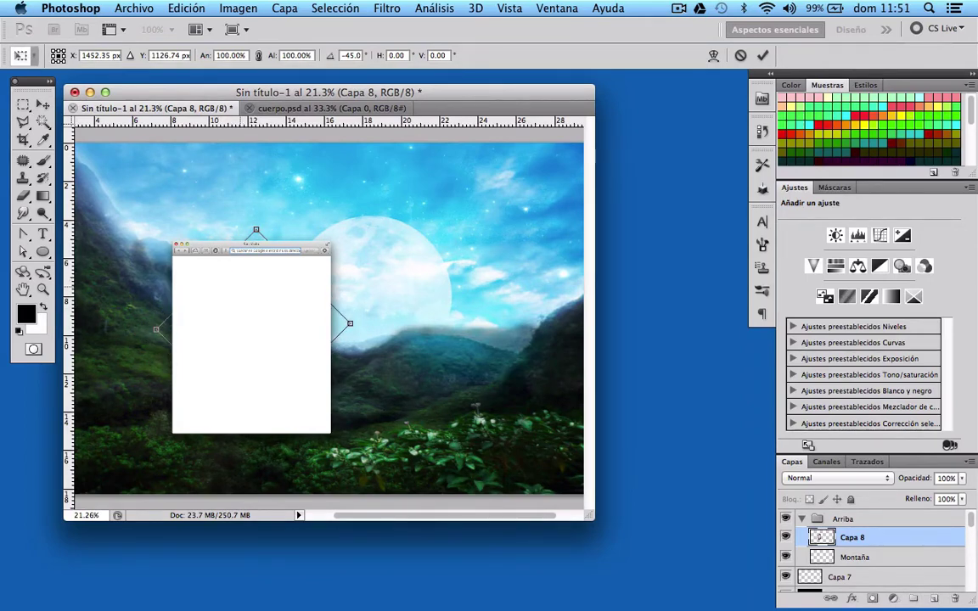
{"action": "left_click", "coordinate": [43, 103]}
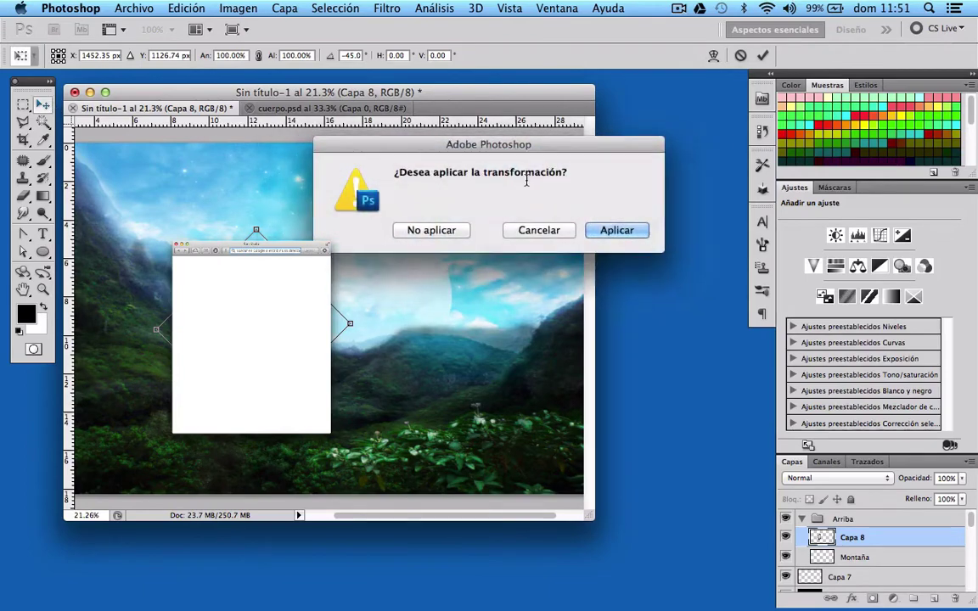
{"action": "left_click", "coordinate": [620, 231]}
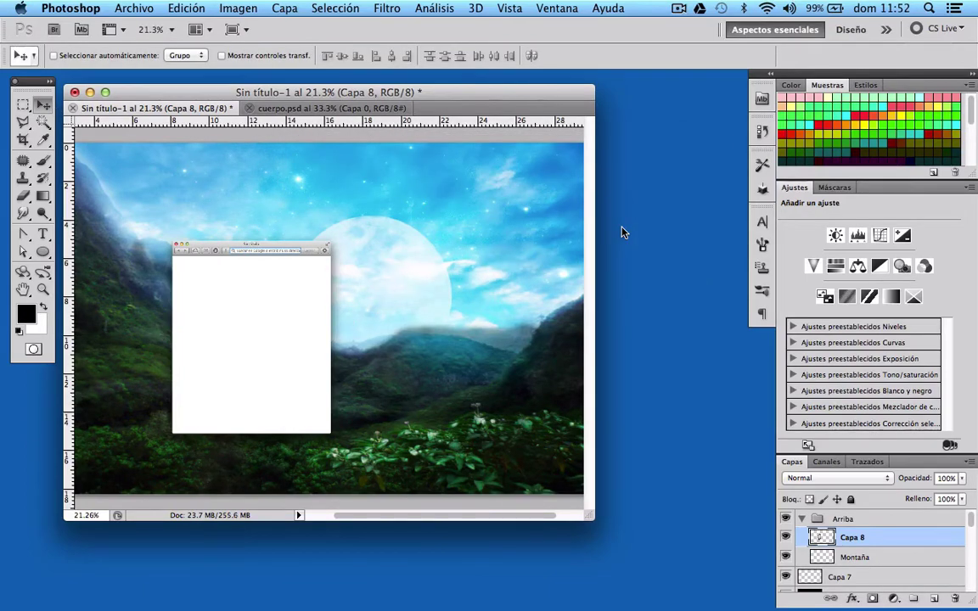
Add a layer mask to Capa 8.
{"action": "right_click", "coordinate": [883, 537]}
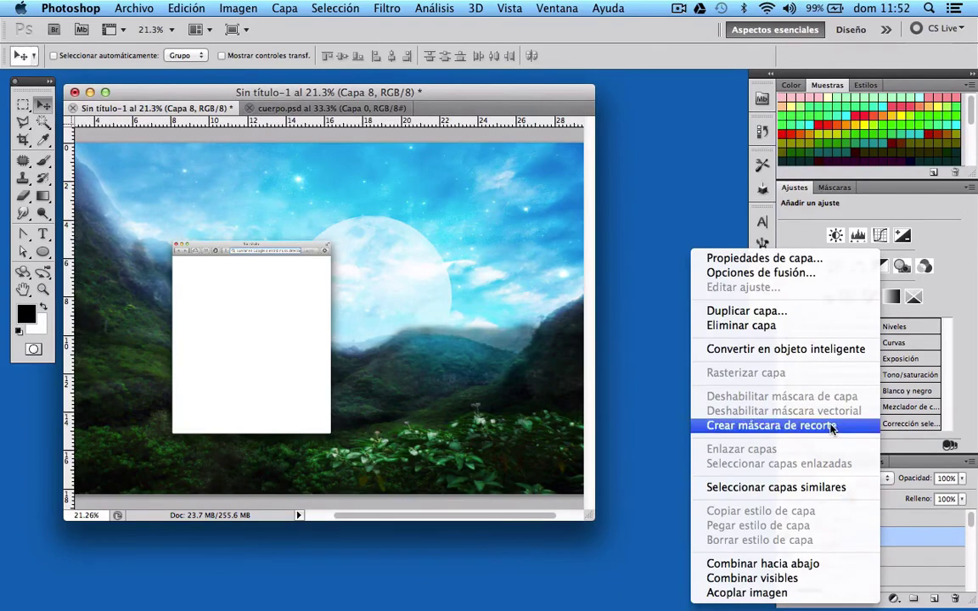
{"action": "left_click", "coordinate": [897, 519]}
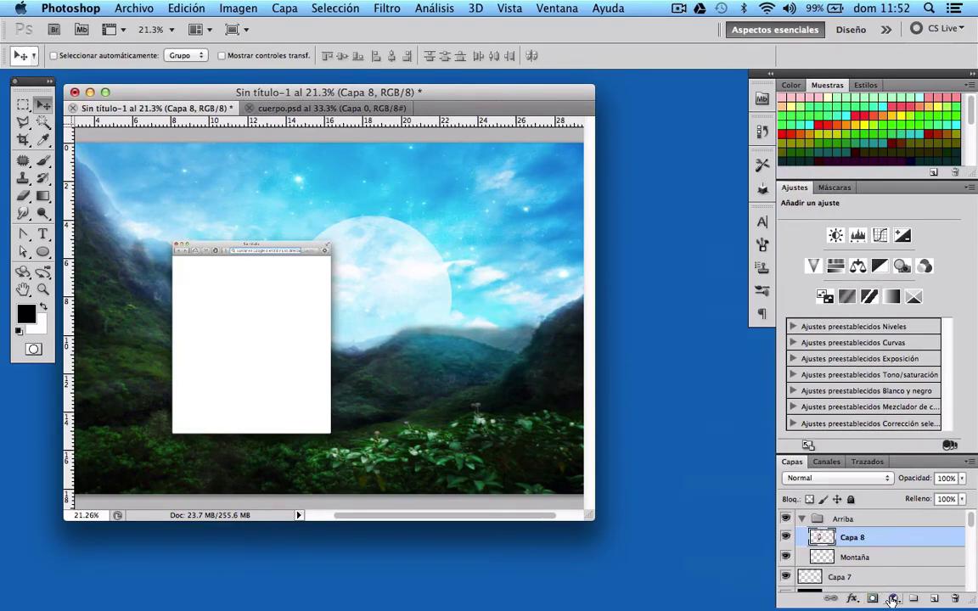
{"action": "left_click", "coordinate": [868, 601]}
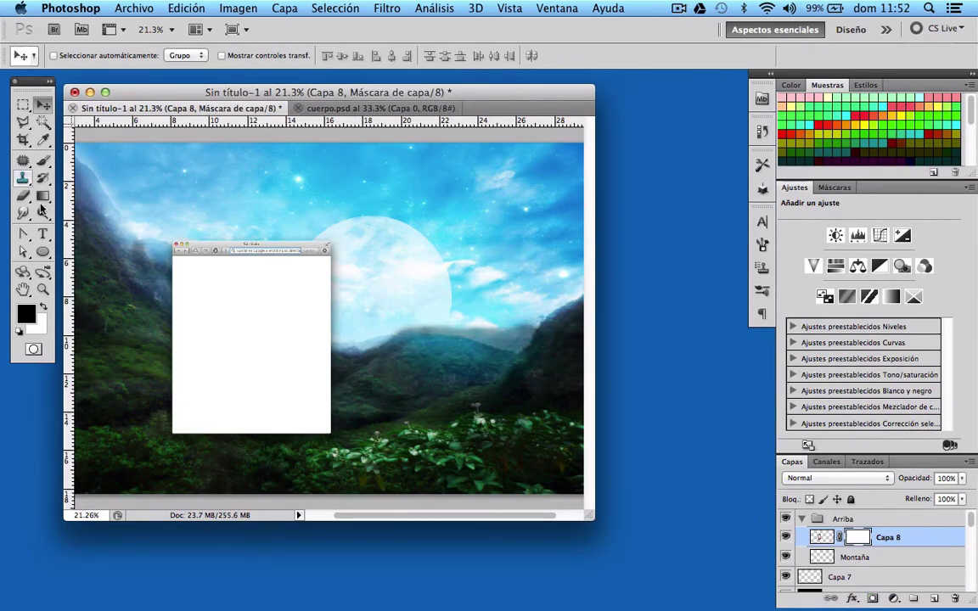
{"action": "left_click", "coordinate": [42, 160]}
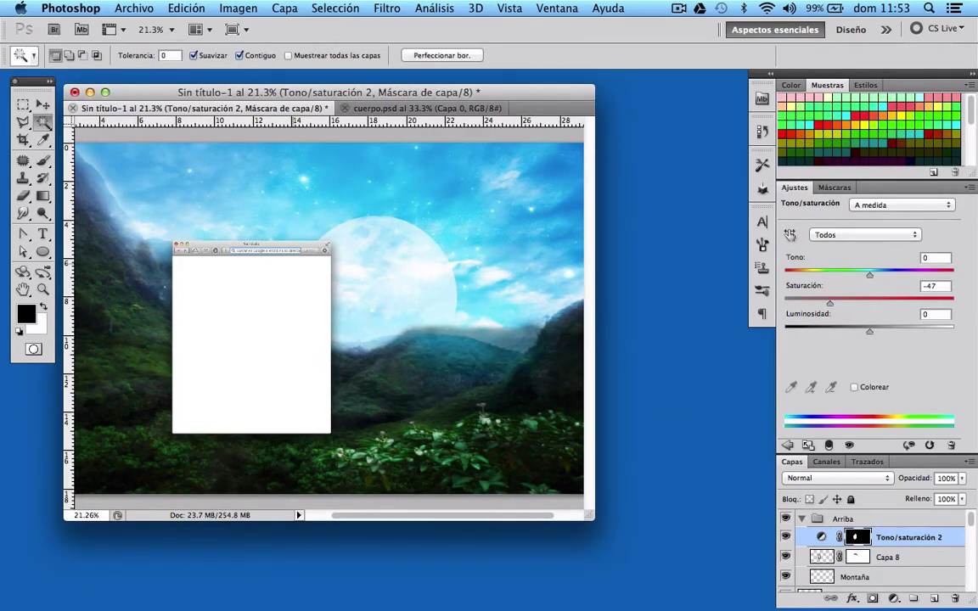
Select all on Capa 8, invert the selection, and add a Brillo/contraste adjustment layer.
{"action": "left_click", "coordinate": [822, 557]}
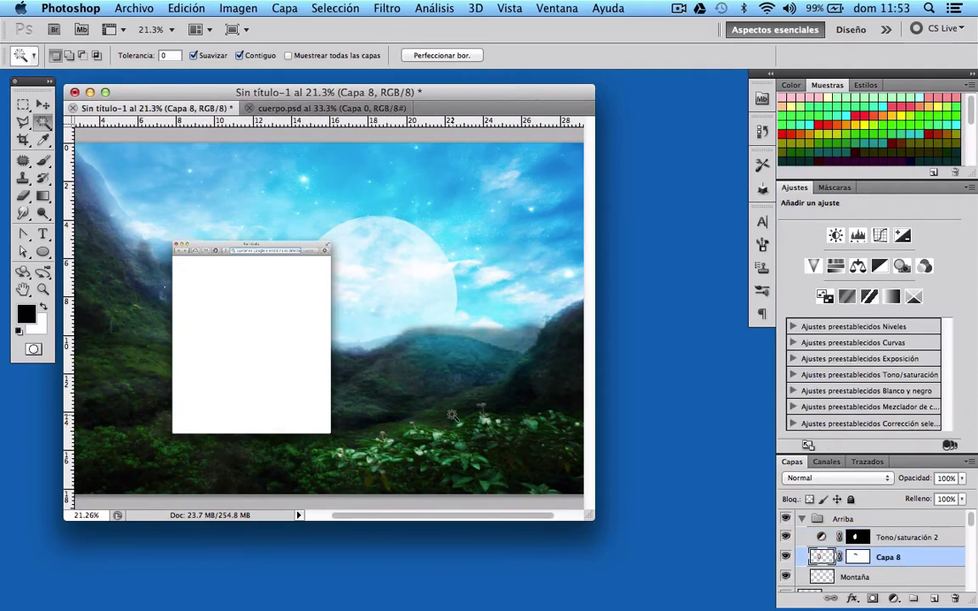
{"action": "key", "text": "ctrl+a"}
{"action": "left_click", "coordinate": [238, 7]}
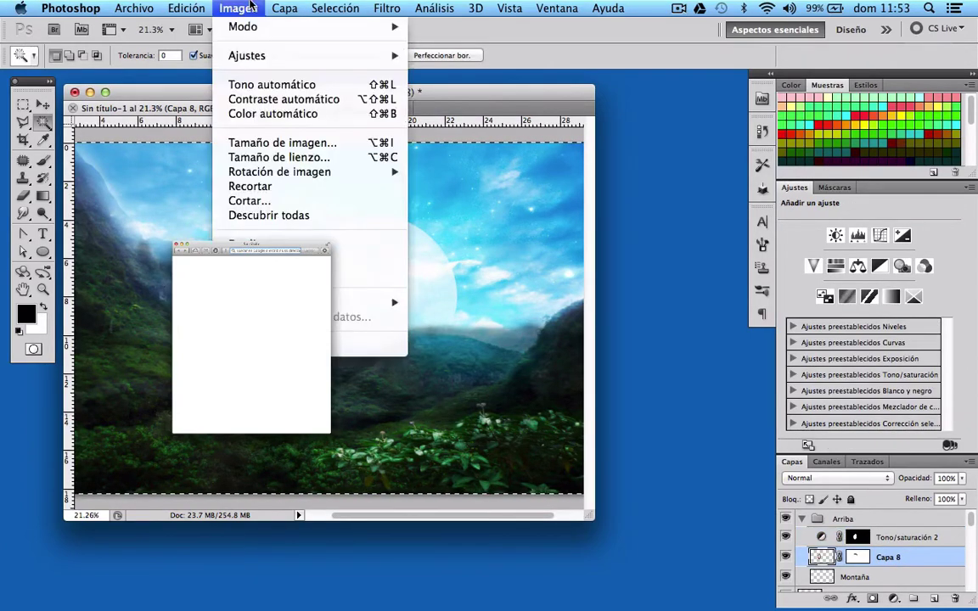
{"action": "left_click", "coordinate": [343, 70]}
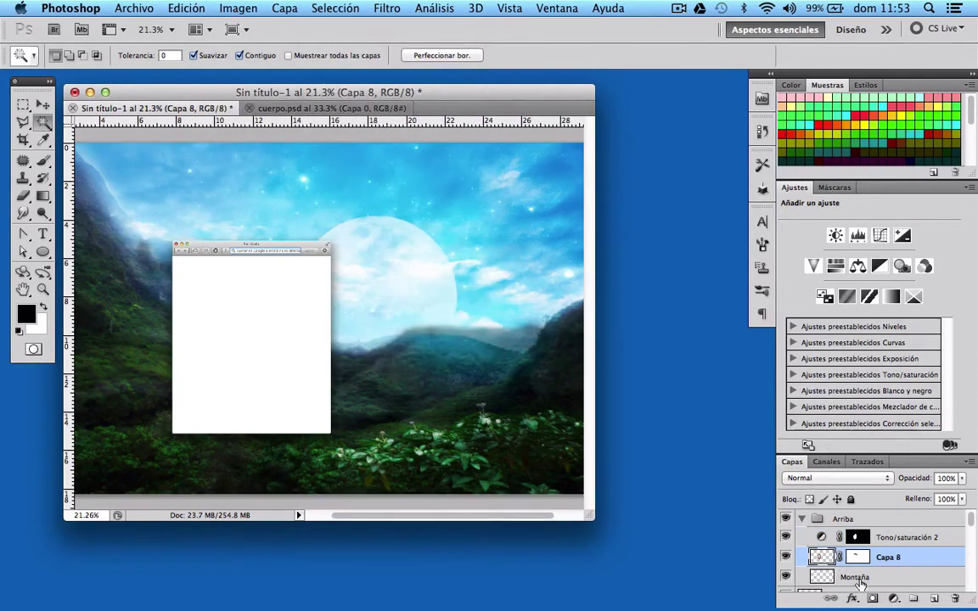
{"action": "left_click", "coordinate": [893, 601]}
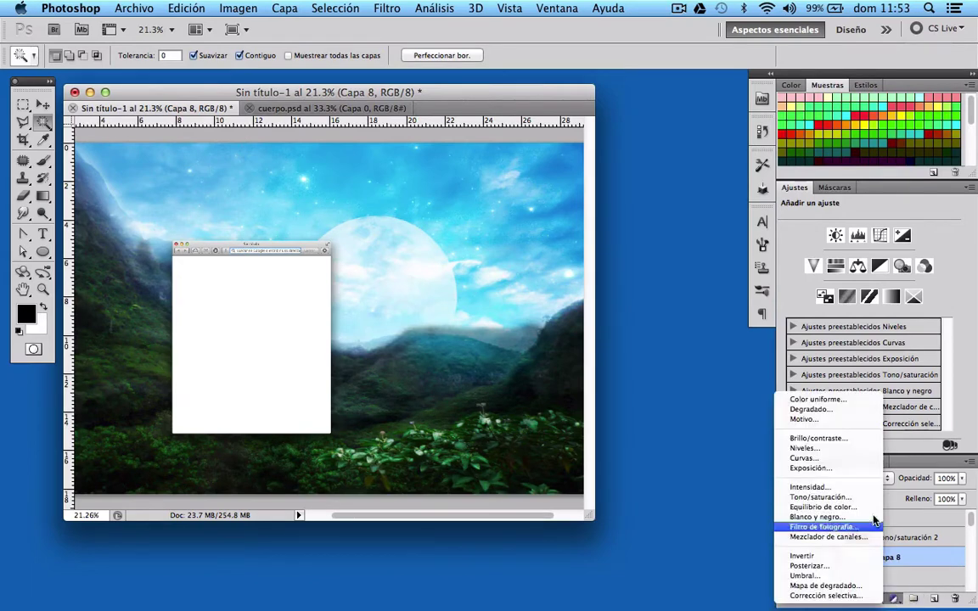
{"action": "left_click", "coordinate": [855, 439]}
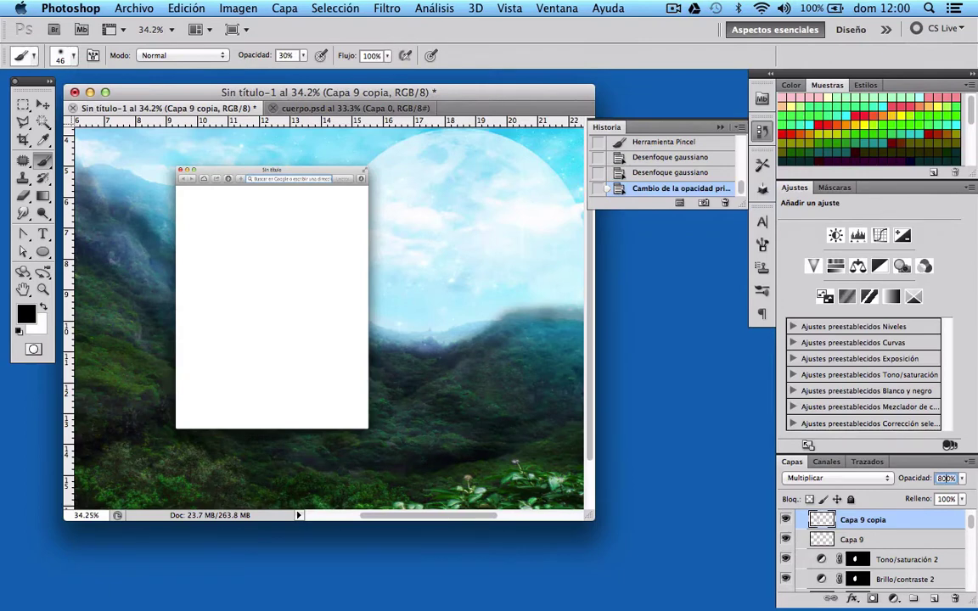
Enter a new opacity for Capa 9 copia, accepting the out-of-range warning that clamps it to 100%.
{"action": "left_click", "coordinate": [945, 478]}
{"action": "key", "text": "Return"}
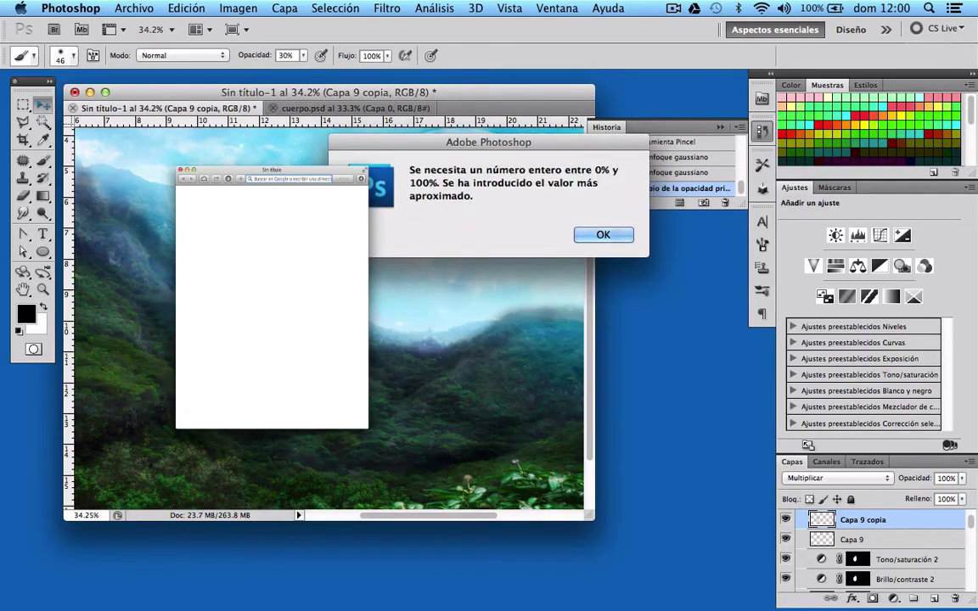
{"action": "left_click", "coordinate": [604, 241]}
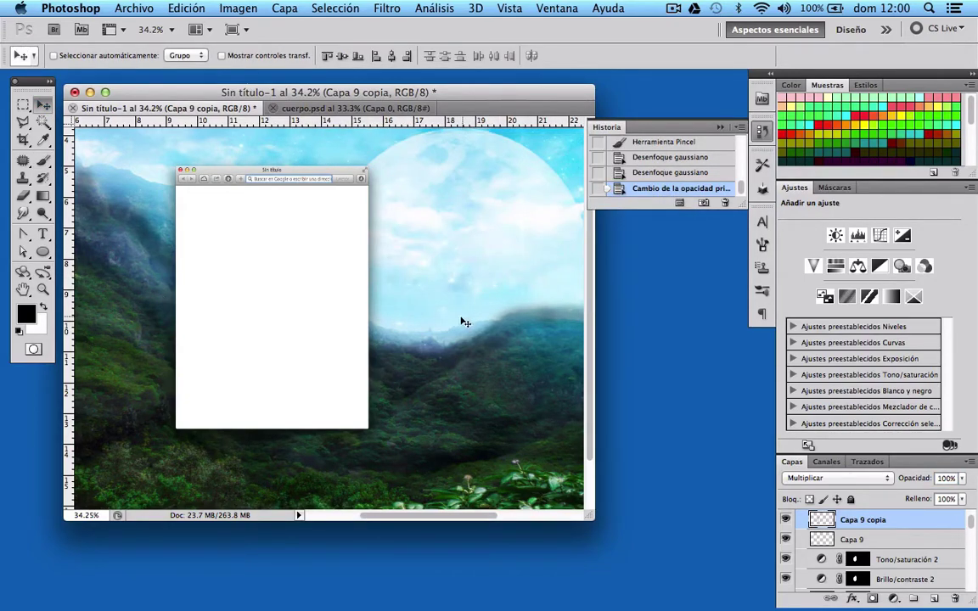
{"action": "scroll", "coordinate": [456, 337], "scroll_direction": "down", "scroll_amount": 10}
{"action": "scroll", "coordinate": [455, 337], "scroll_direction": "up", "scroll_amount": 3}
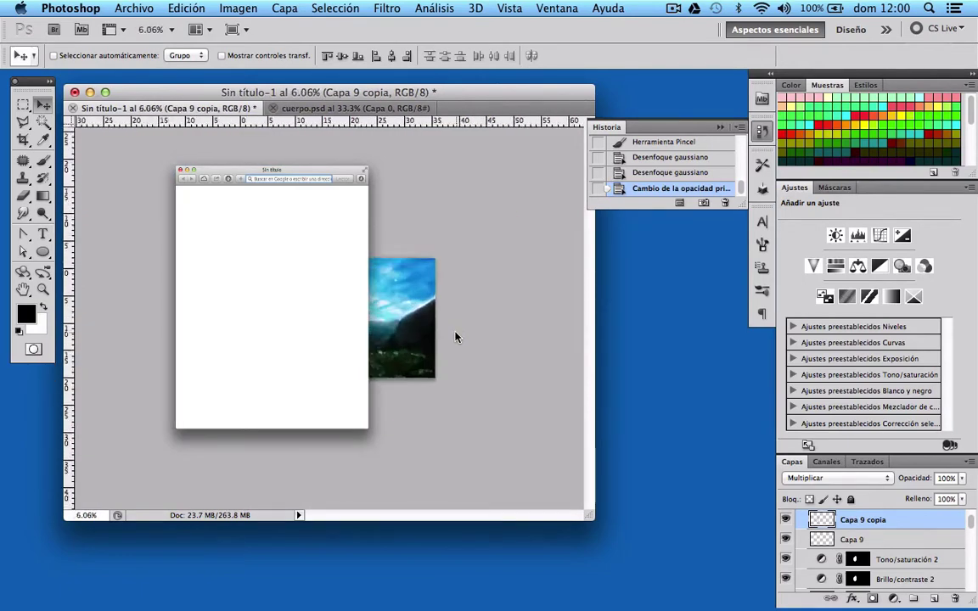
{"action": "scroll", "coordinate": [455, 337], "scroll_direction": "up", "scroll_amount": 3}
{"action": "scroll", "coordinate": [455, 337], "scroll_direction": "up", "scroll_amount": 2}
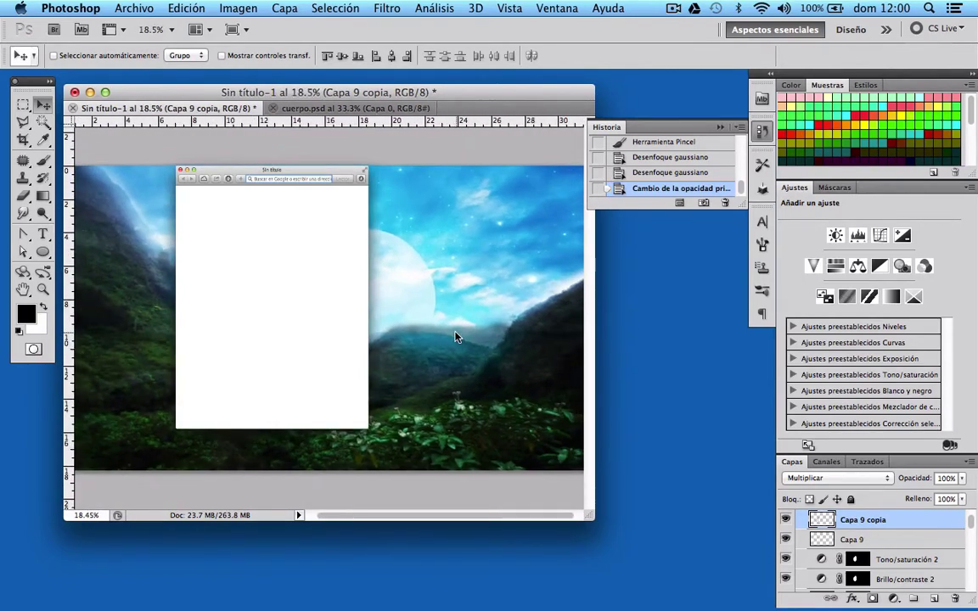
{"action": "scroll", "coordinate": [455, 336], "scroll_direction": "up", "scroll_amount": 2}
{"action": "scroll", "coordinate": [455, 335], "scroll_direction": "up", "scroll_amount": 2}
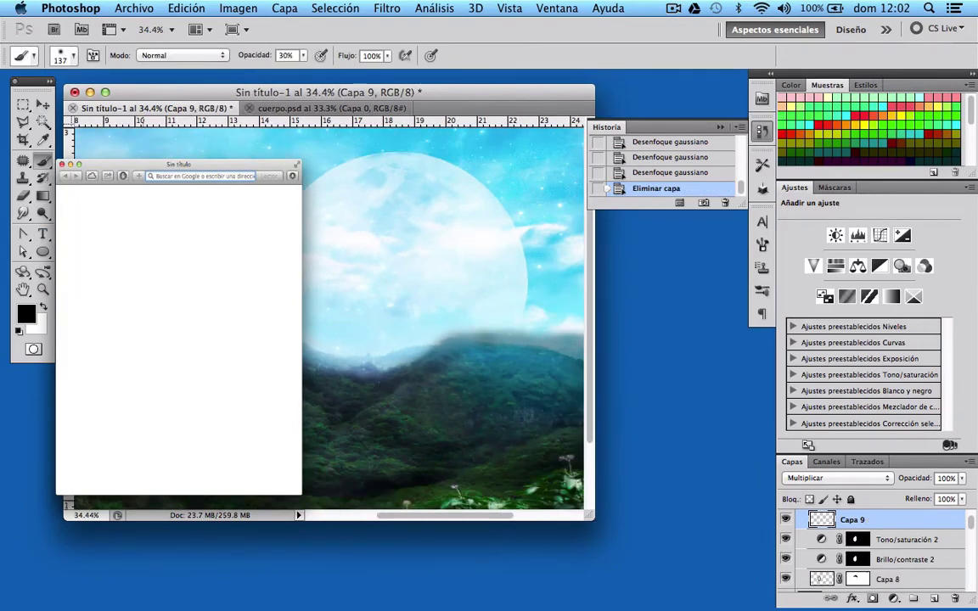
Paint a soft dark stroke on Capa 9 and go to the Filter menu to blur it.
{"action": "left_click_drag", "start_coordinate": [373, 365], "coordinate": [442, 356]}
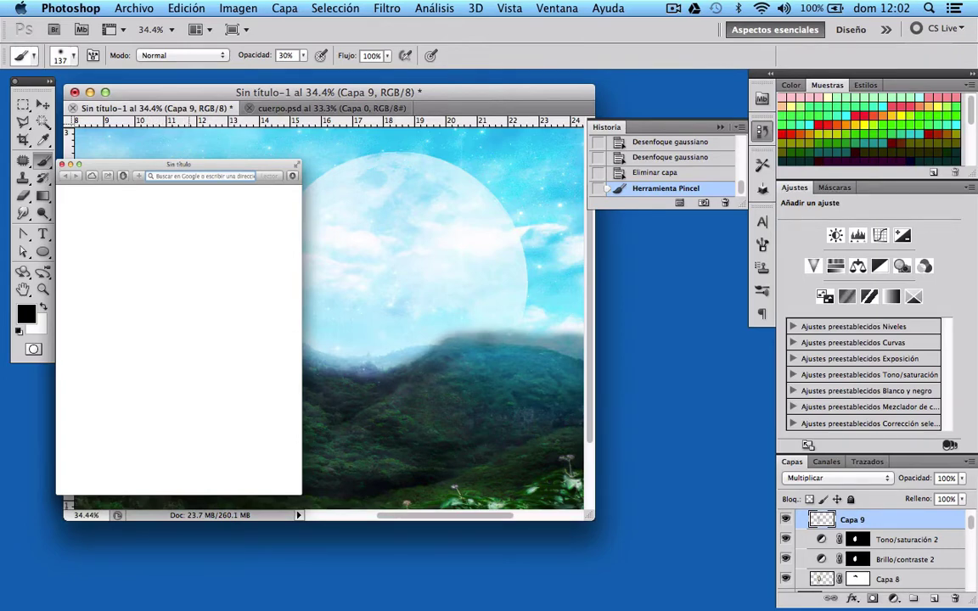
{"action": "left_click", "coordinate": [510, 8]}
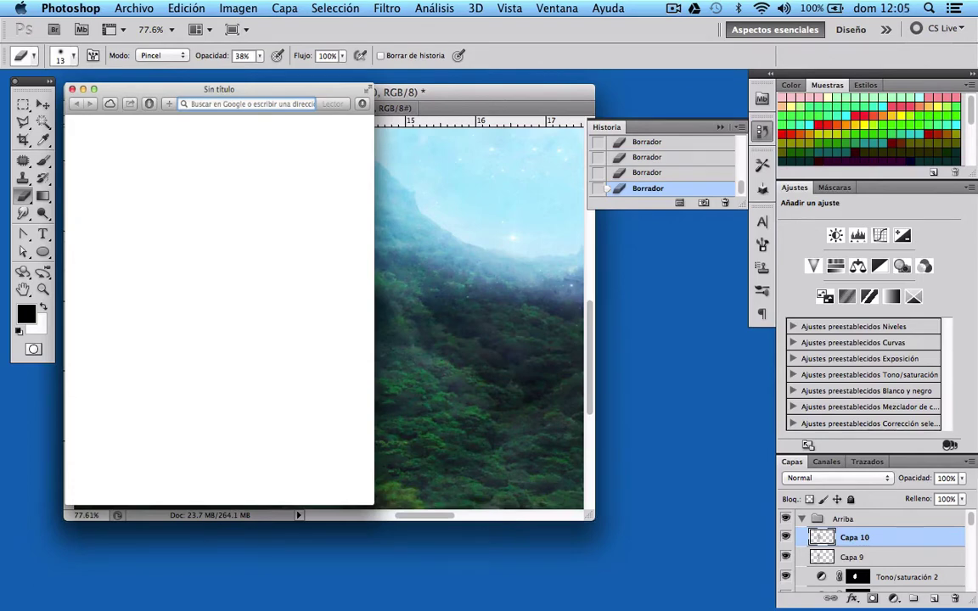
{"action": "scroll", "coordinate": [480, 331], "scroll_direction": "up", "scroll_amount": 3}
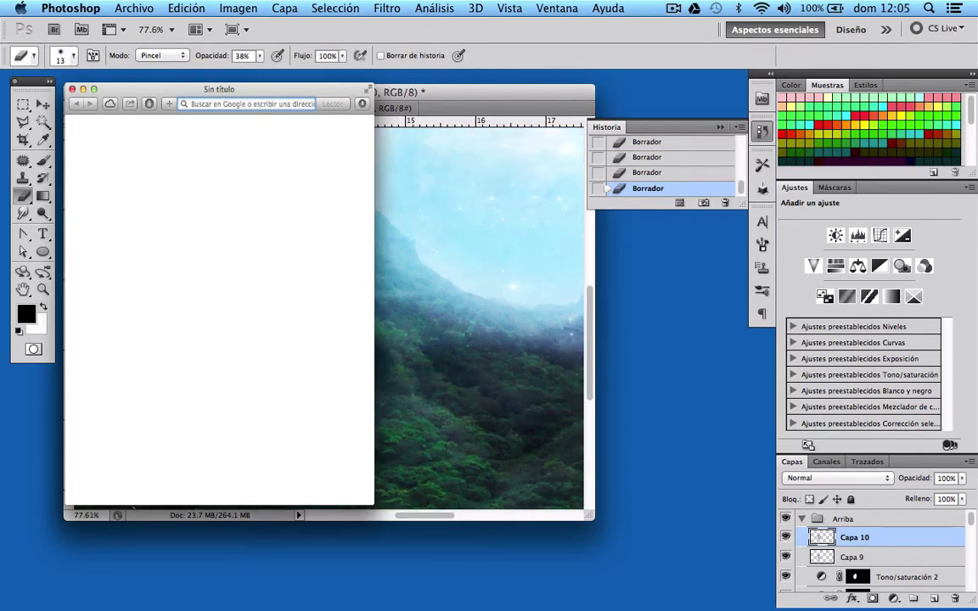
Raise the Eraser's opacity from 38% to 55% in the options bar.
{"action": "left_click", "coordinate": [260, 57]}
{"action": "left_click_drag", "start_coordinate": [270, 70], "coordinate": [270, 70]}
{"action": "left_click", "coordinate": [73, 55]}
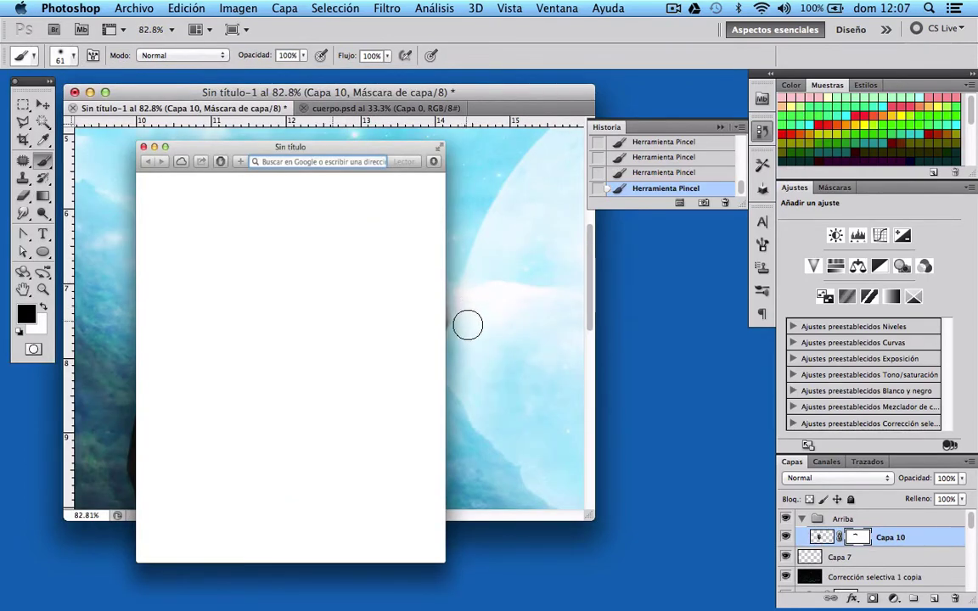
Scroll through the Layers panel, then choose an item in the top menu bar.
{"action": "scroll", "coordinate": [458, 385], "scroll_direction": "down", "scroll_amount": 1}
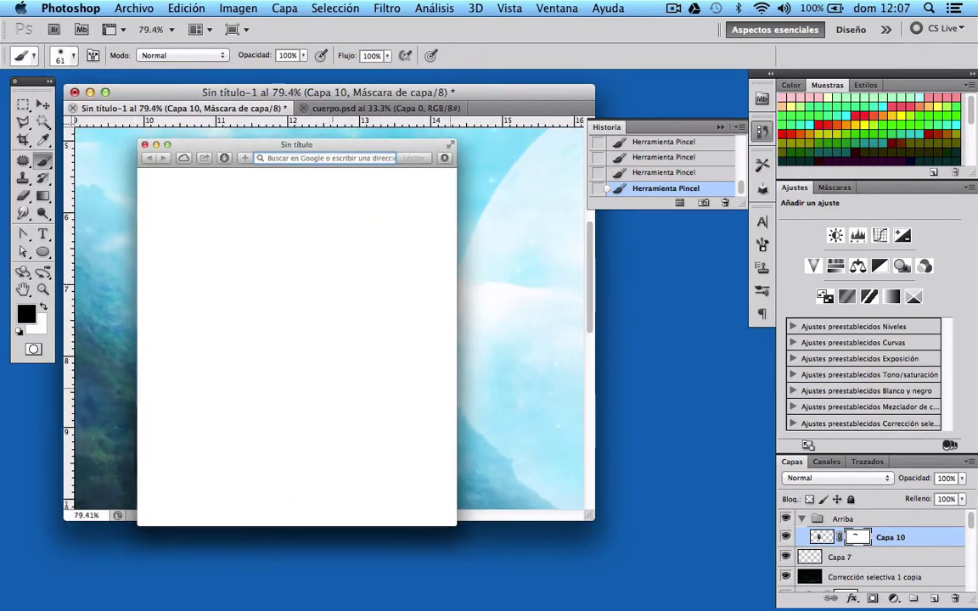
{"action": "scroll", "coordinate": [454, 385], "scroll_direction": "down", "scroll_amount": 3}
{"action": "scroll", "coordinate": [448, 387], "scroll_direction": "down", "scroll_amount": 2}
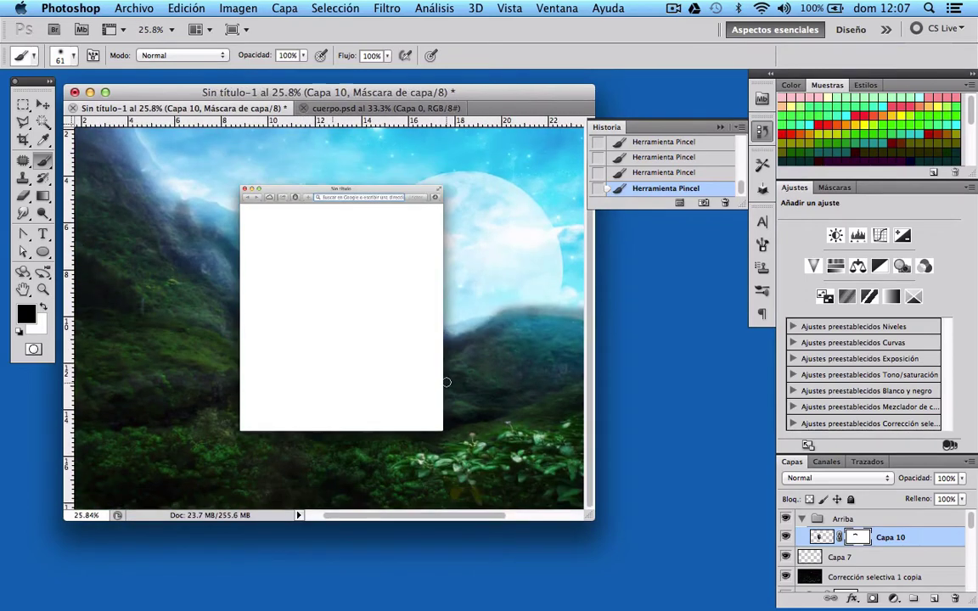
{"action": "scroll", "coordinate": [446, 386], "scroll_direction": "down", "scroll_amount": 3}
{"action": "scroll", "coordinate": [447, 386], "scroll_direction": "up", "scroll_amount": 2}
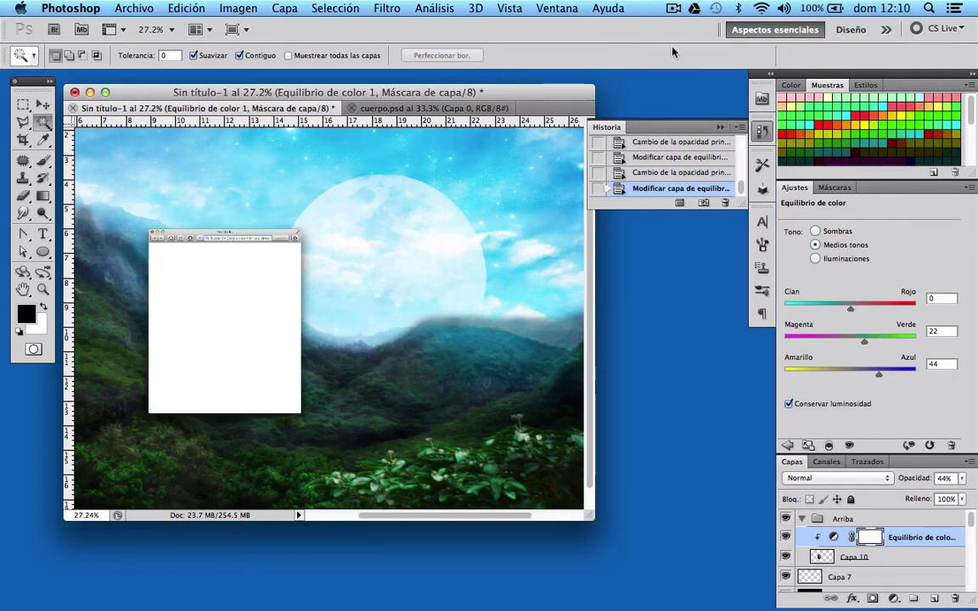
{"action": "left_click", "coordinate": [675, 10]}
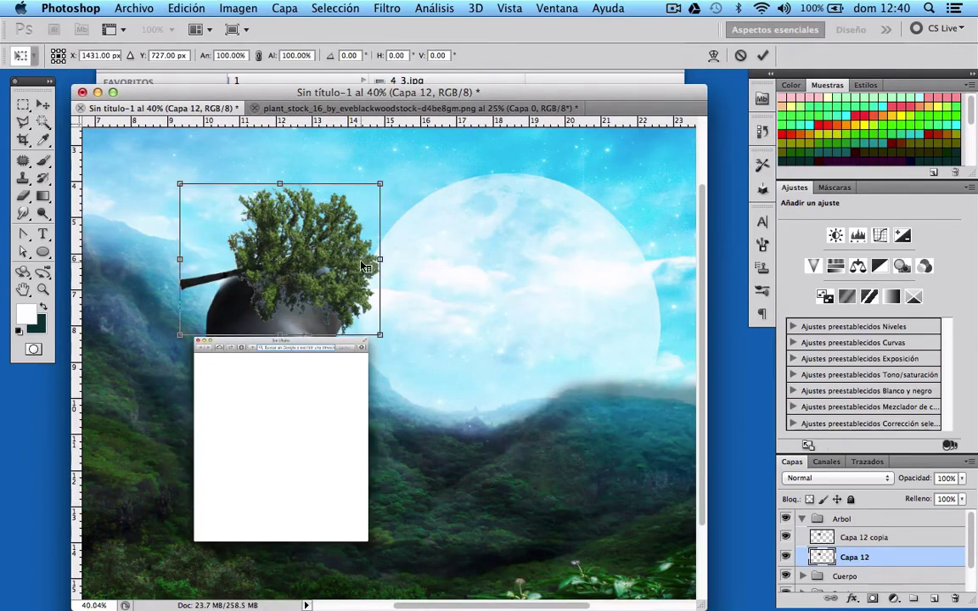
Flip the tree horizontally with Voltear horizontal and apply the transform.
{"action": "right_click", "coordinate": [364, 266]}
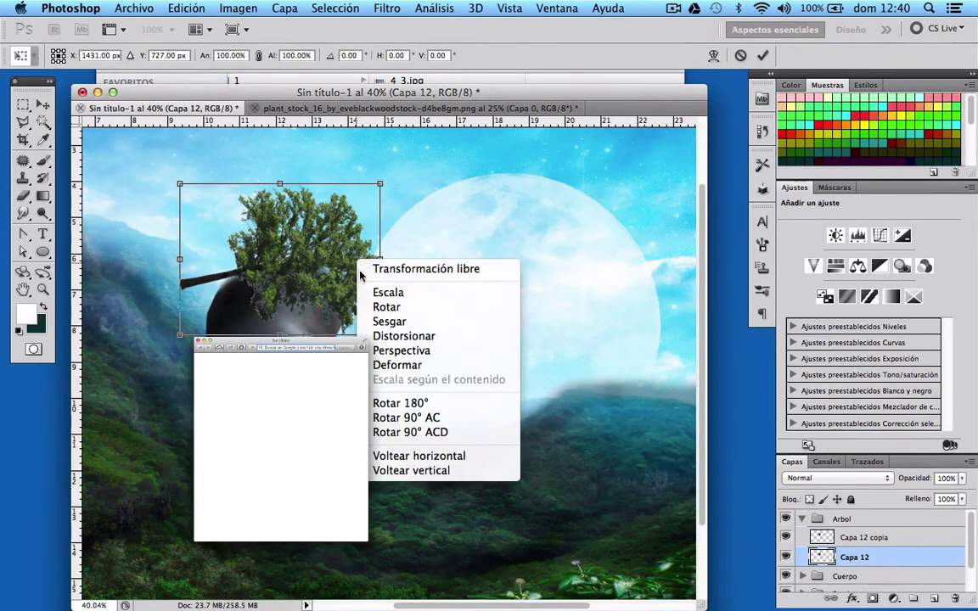
{"action": "left_click", "coordinate": [419, 457]}
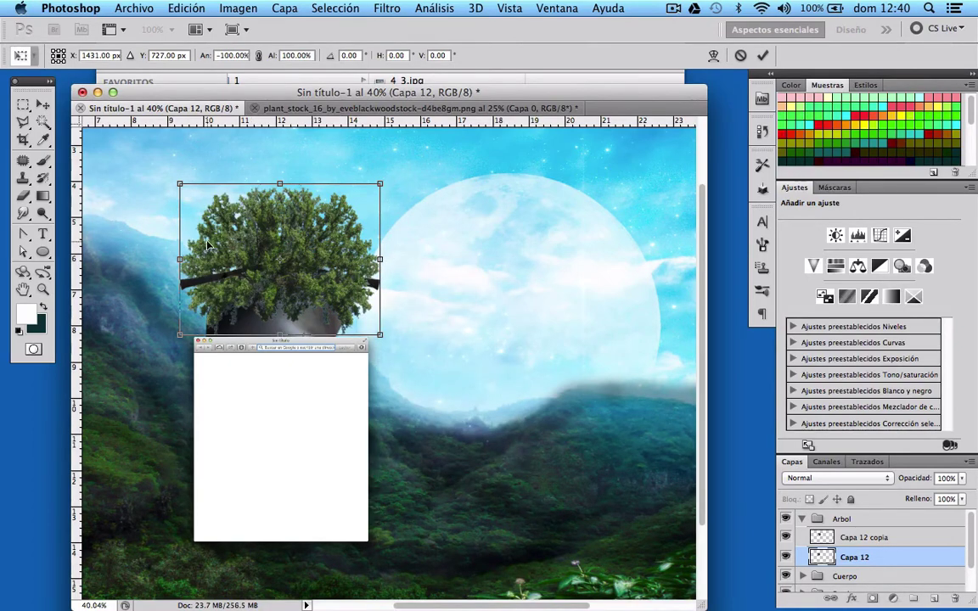
{"action": "left_click", "coordinate": [43, 104]}
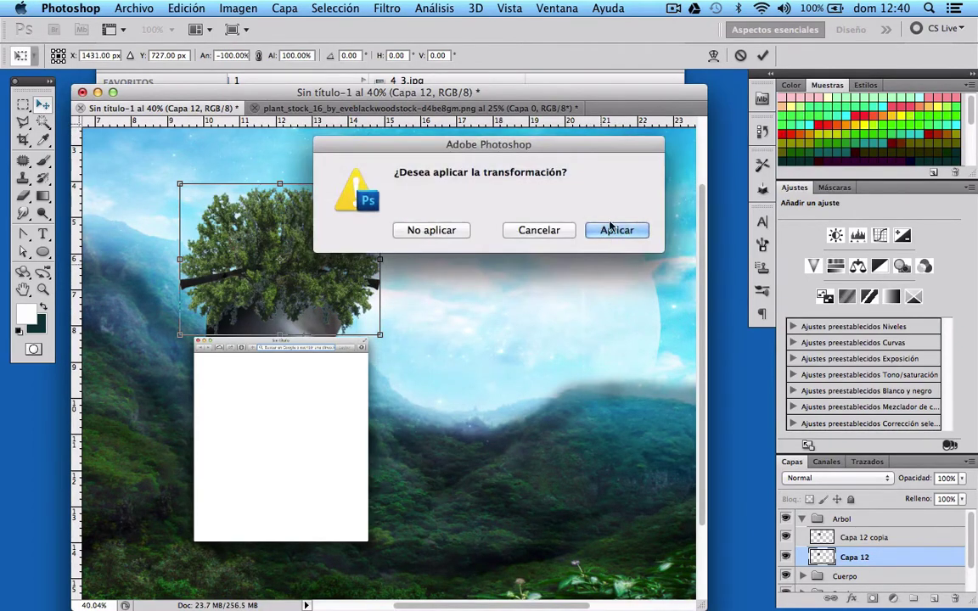
{"action": "left_click", "coordinate": [590, 227]}
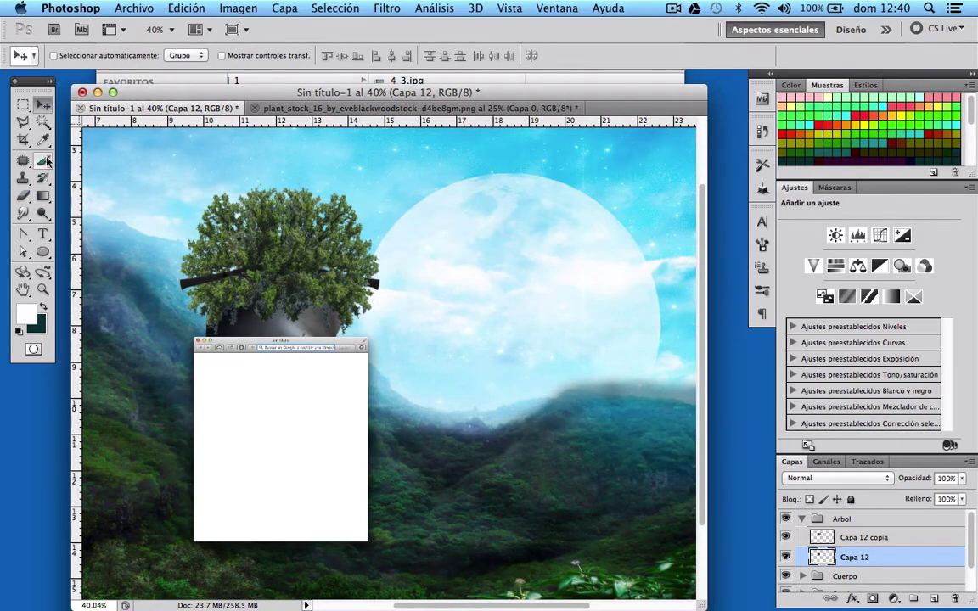
Erase the dark branch tips on Capa 12 and Capa 12 copia, then select both tree layers.
{"action": "left_click", "coordinate": [23, 195]}
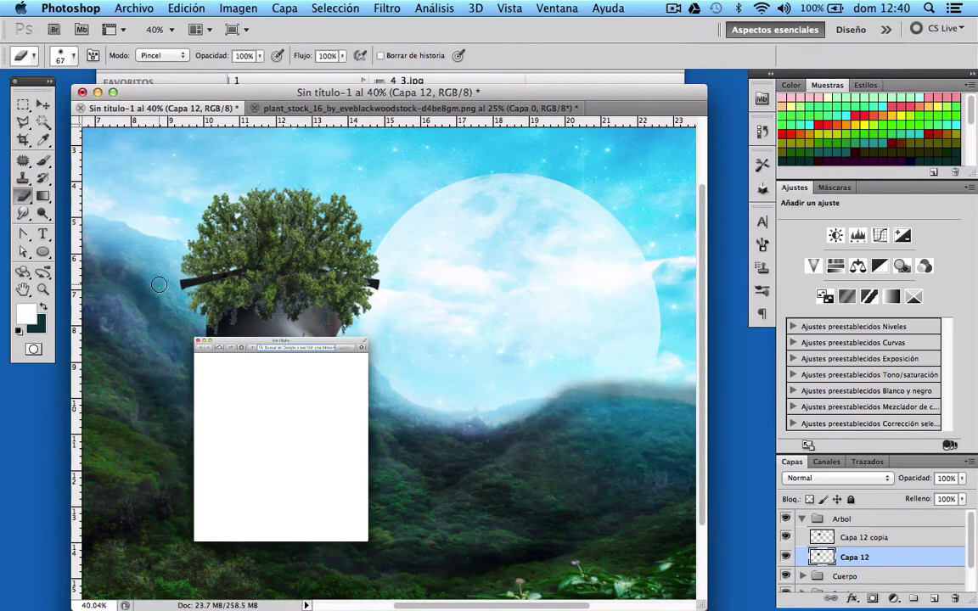
{"action": "mouse_move", "coordinate": [365, 286]}
{"action": "left_mouse_down"}
{"action": "mouse_move", "coordinate": [379, 284]}
{"action": "mouse_move", "coordinate": [318, 269]}
{"action": "left_mouse_up"}
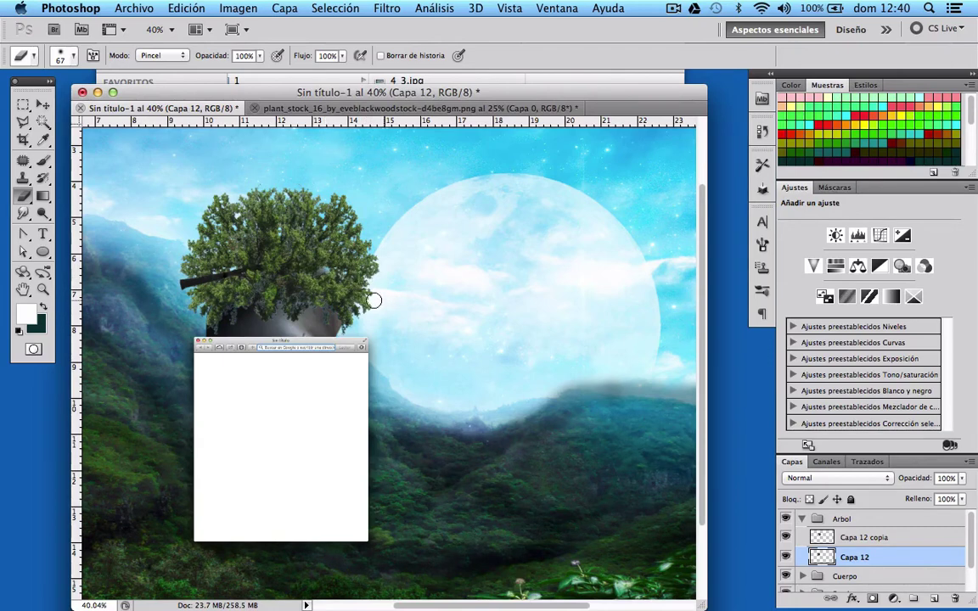
{"action": "left_click", "coordinate": [864, 537]}
{"action": "left_click_drag", "start_coordinate": [179, 284], "coordinate": [254, 273]}
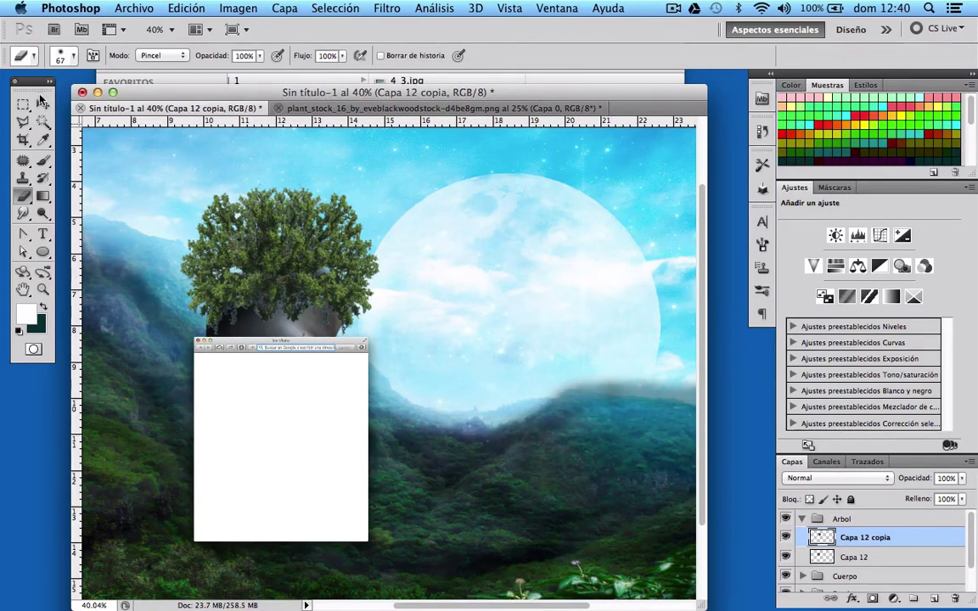
{"action": "left_click", "coordinate": [43, 102]}
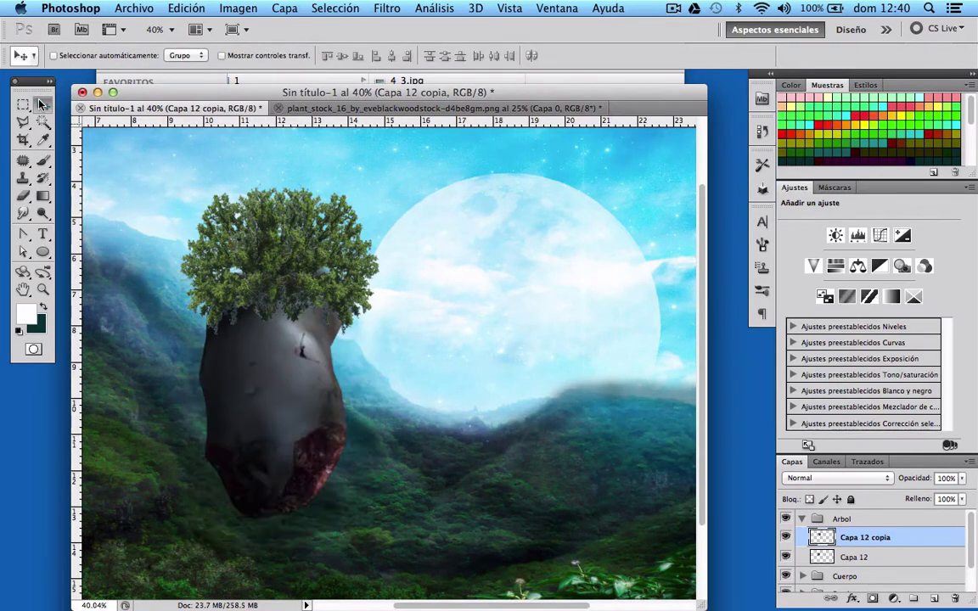
{"action": "left_click", "coordinate": [911, 559], "text": "shift"}
{"action": "right_click", "coordinate": [912, 562]}
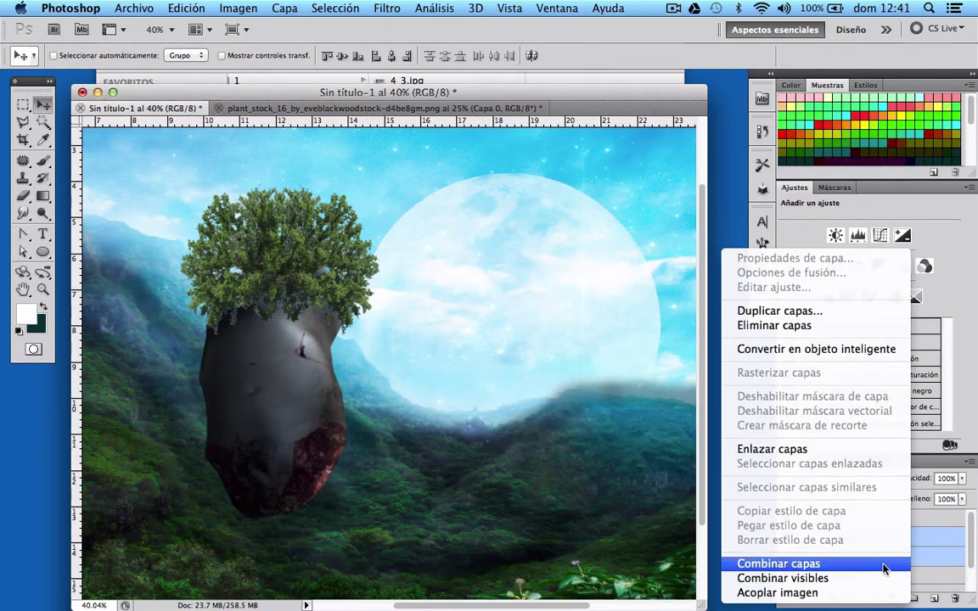
Merge the two tree layers into one with Combinar capas.
{"action": "left_click", "coordinate": [815, 564]}
{"action": "scroll", "coordinate": [387, 354], "scroll_direction": "up", "scroll_amount": 3}
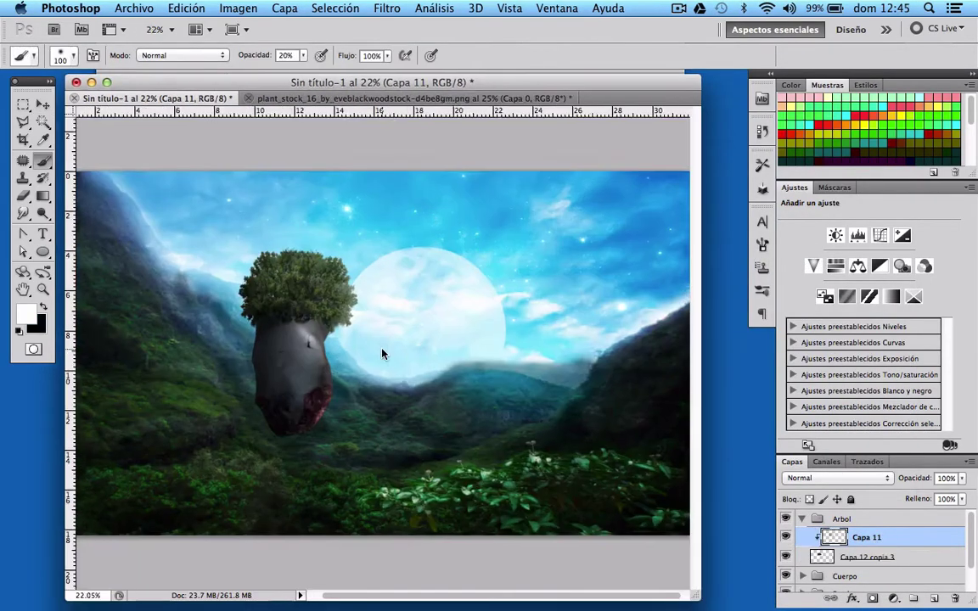
{"action": "scroll", "coordinate": [387, 350], "scroll_direction": "left", "scroll_amount": 3}
{"action": "scroll", "coordinate": [387, 350], "scroll_direction": "down", "scroll_amount": 2}
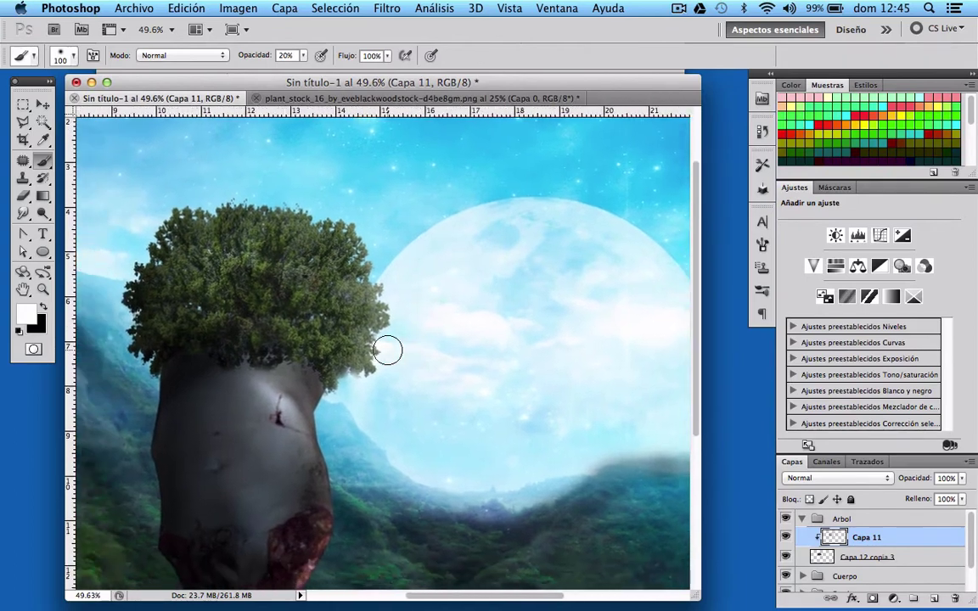
Set clipped Capa 11 to Multiplicar and make black the painting colour.
{"action": "left_click", "coordinate": [883, 479]}
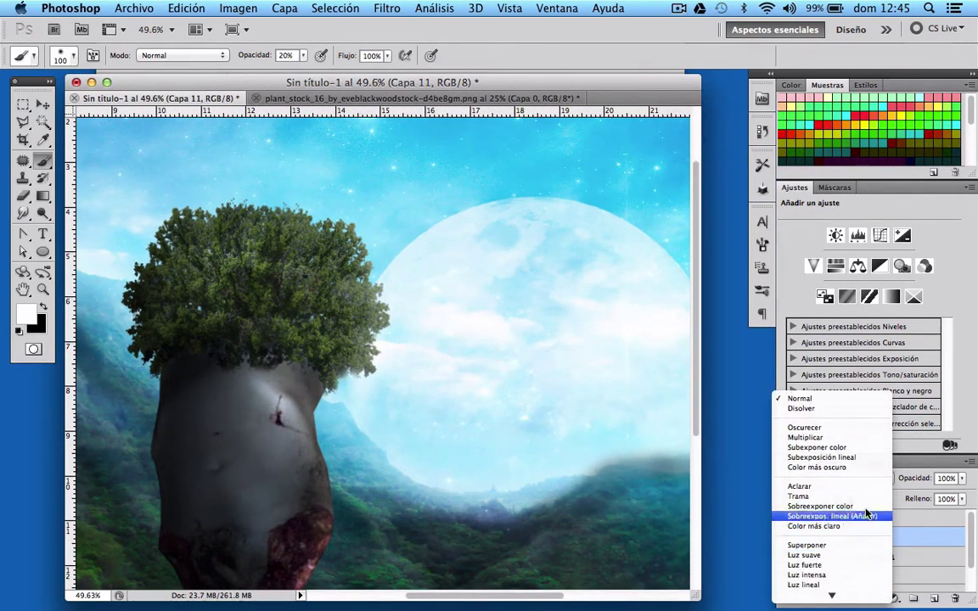
{"action": "left_click", "coordinate": [856, 438]}
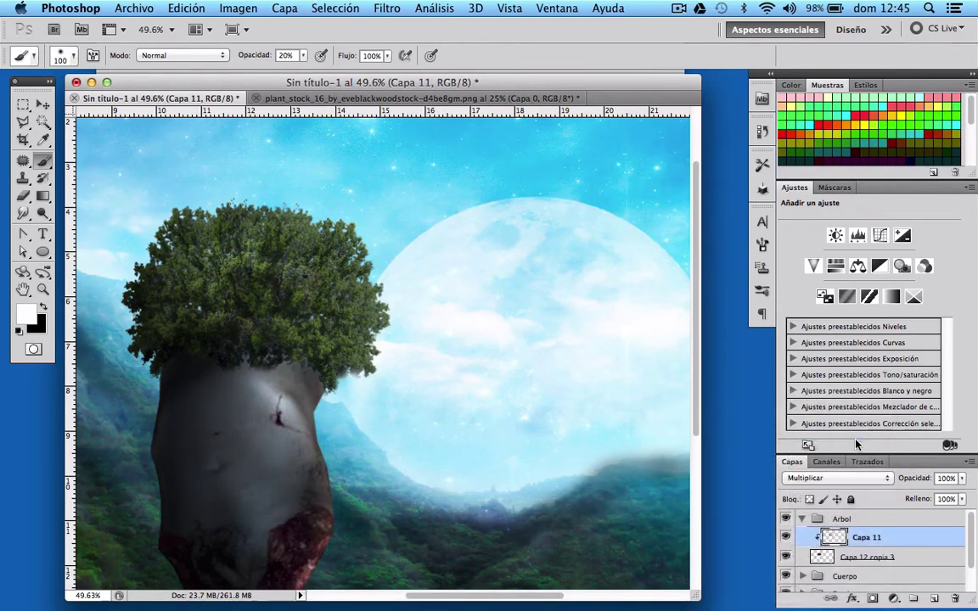
{"action": "scroll", "coordinate": [466, 340], "scroll_direction": "down", "scroll_amount": 3}
{"action": "scroll", "coordinate": [466, 339], "scroll_direction": "left", "scroll_amount": 3}
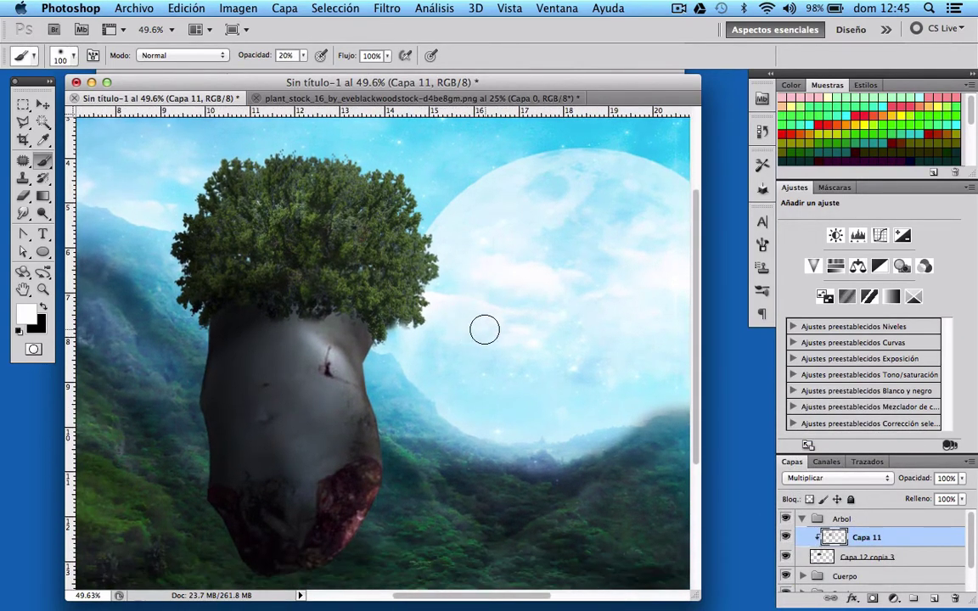
{"action": "scroll", "coordinate": [480, 330], "scroll_direction": "up", "scroll_amount": 1}
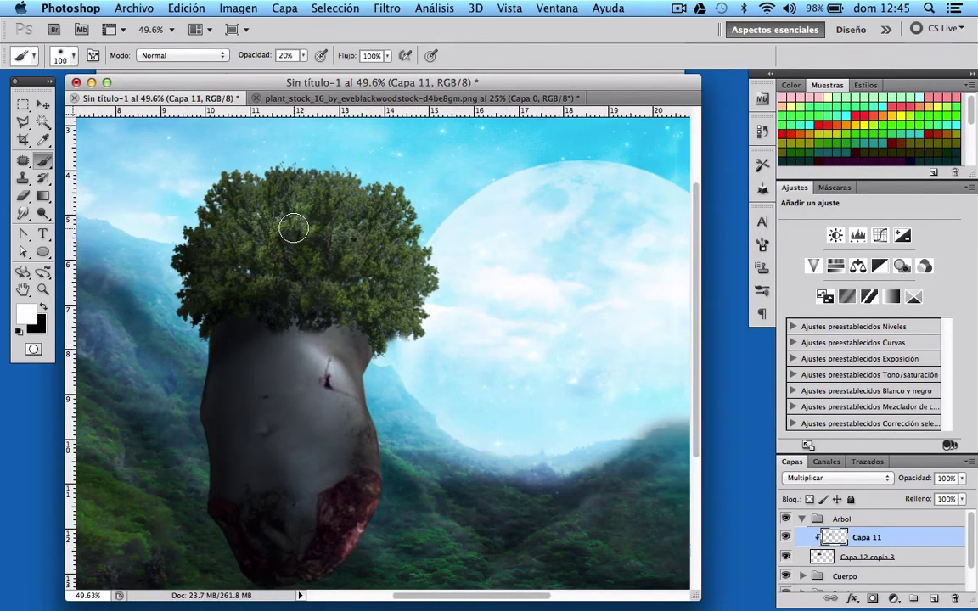
{"action": "key", "text": "x"}
{"action": "scroll", "coordinate": [317, 264], "scroll_direction": "down", "scroll_amount": 2}
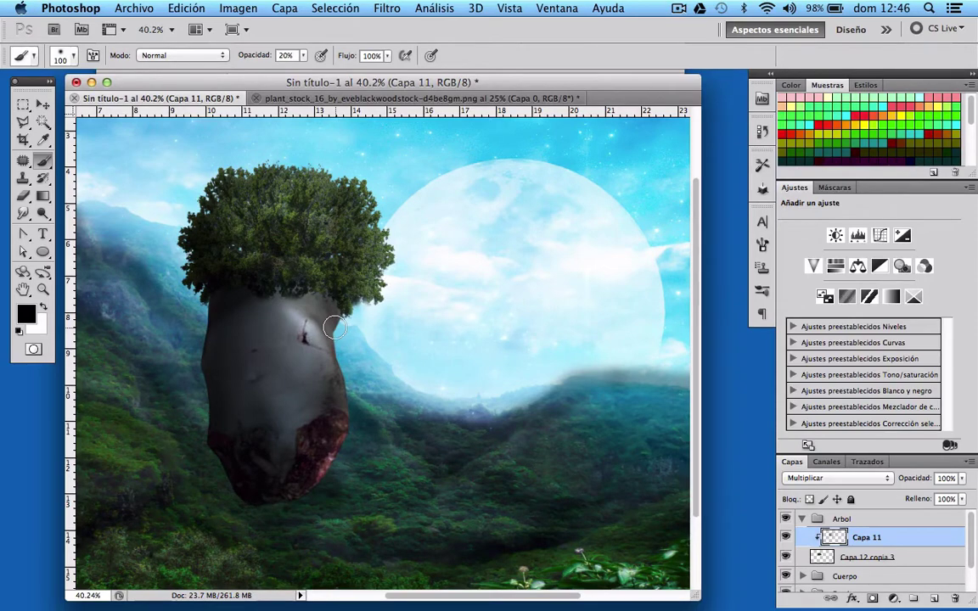
Use the top menu bar to bring in the new foto8.psd layer.
{"action": "left_click", "coordinate": [441, 7]}
{"action": "left_click", "coordinate": [397, 25]}
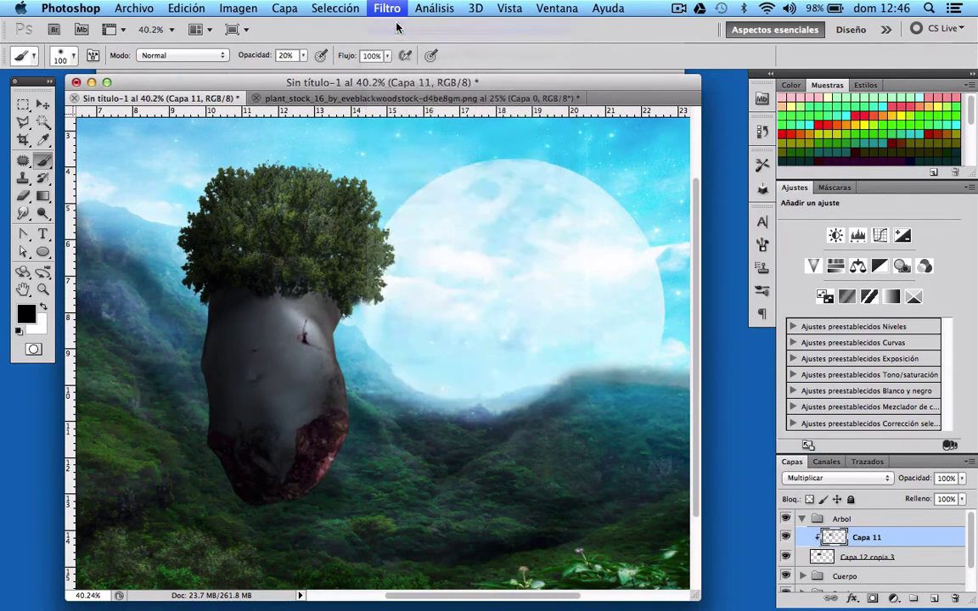
{"action": "scroll", "coordinate": [405, 280], "scroll_direction": "up", "scroll_amount": 2}
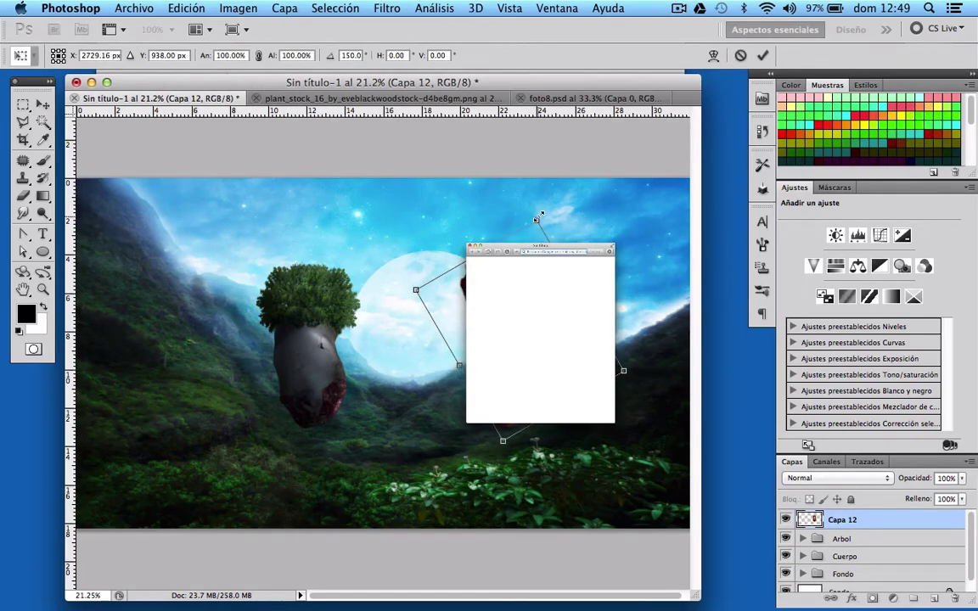
Scale the new island layer to about 59%, move it up and slightly left, and apply.
{"action": "left_click_drag", "start_coordinate": [415, 289], "coordinate": [451, 351]}
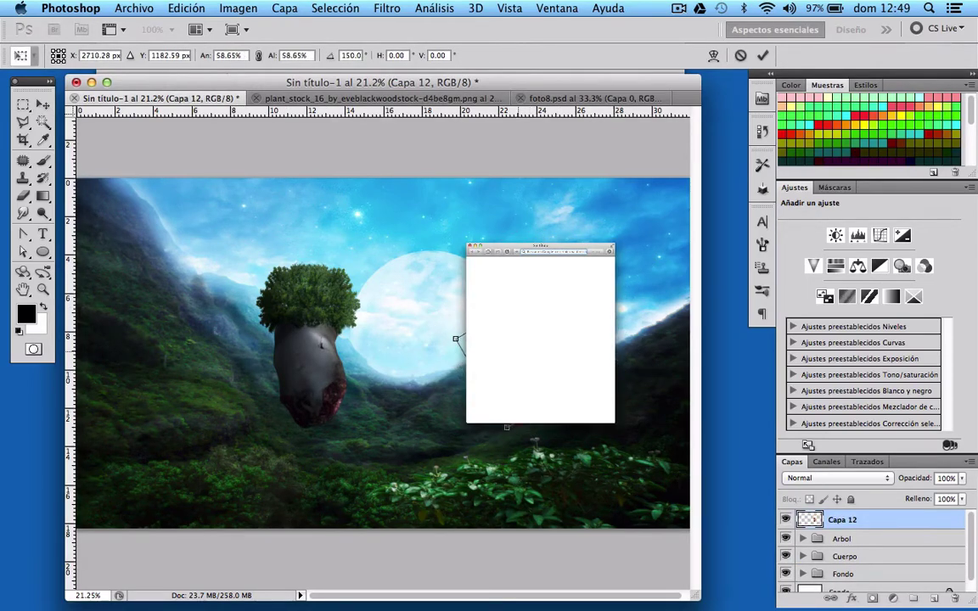
{"action": "left_click_drag", "start_coordinate": [414, 321], "coordinate": [413, 279]}
{"action": "left_click_drag", "start_coordinate": [413, 280], "coordinate": [405, 280]}
{"action": "left_click", "coordinate": [42, 102]}
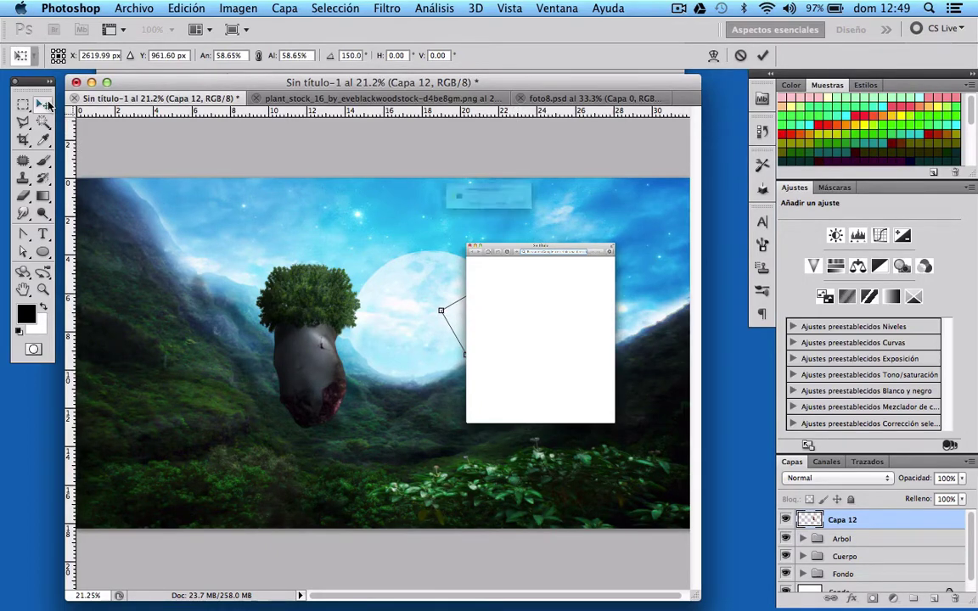
{"action": "left_click", "coordinate": [616, 230]}
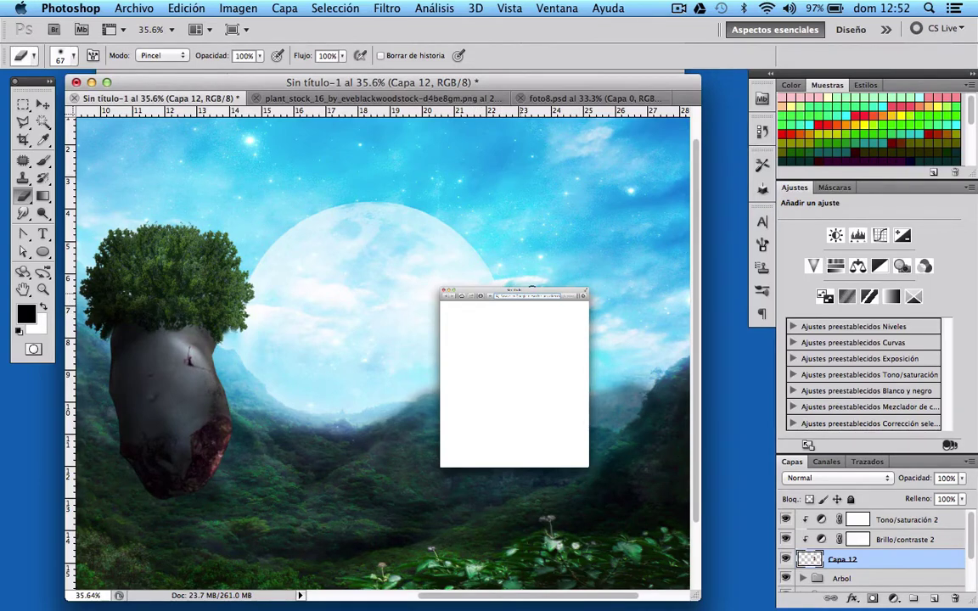
Copy the layer with Ctrl+C and bring up the History list.
{"action": "left_click", "coordinate": [42, 103]}
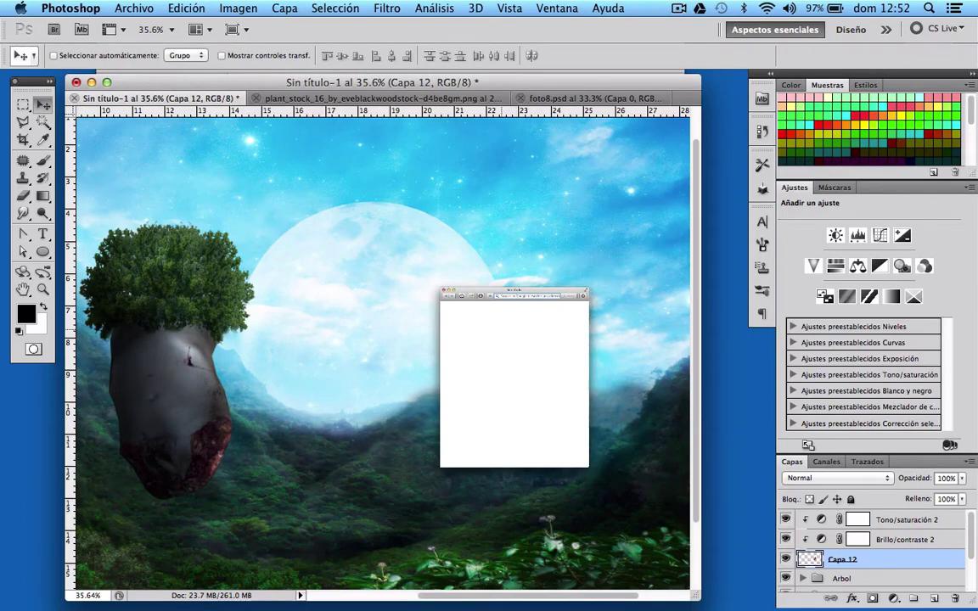
{"action": "key", "text": "ctrl+c"}
{"action": "left_click", "coordinate": [765, 138]}
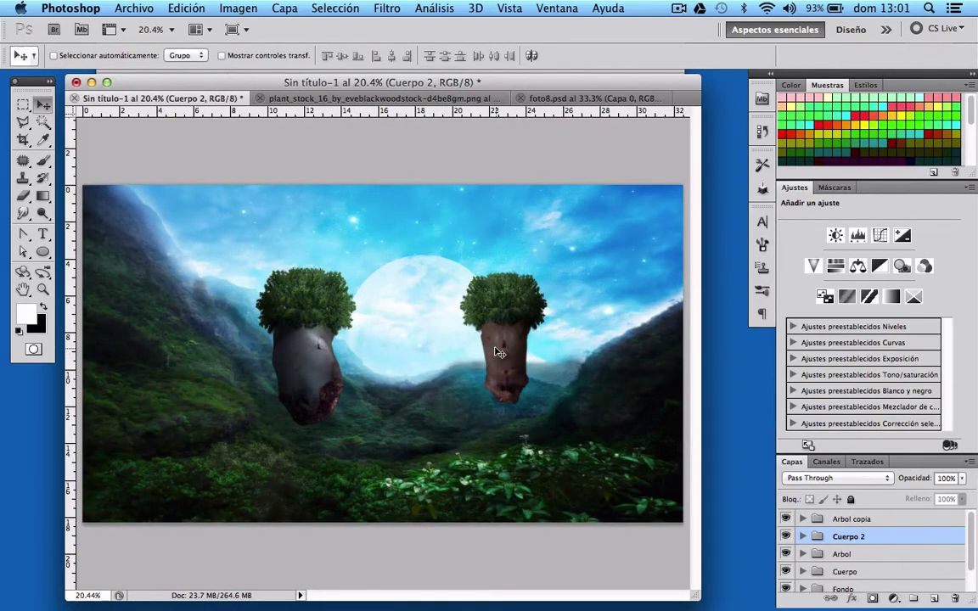
Nudge the right rock island up twice and shift the horse slightly right.
{"action": "key", "text": "shift+Up"}
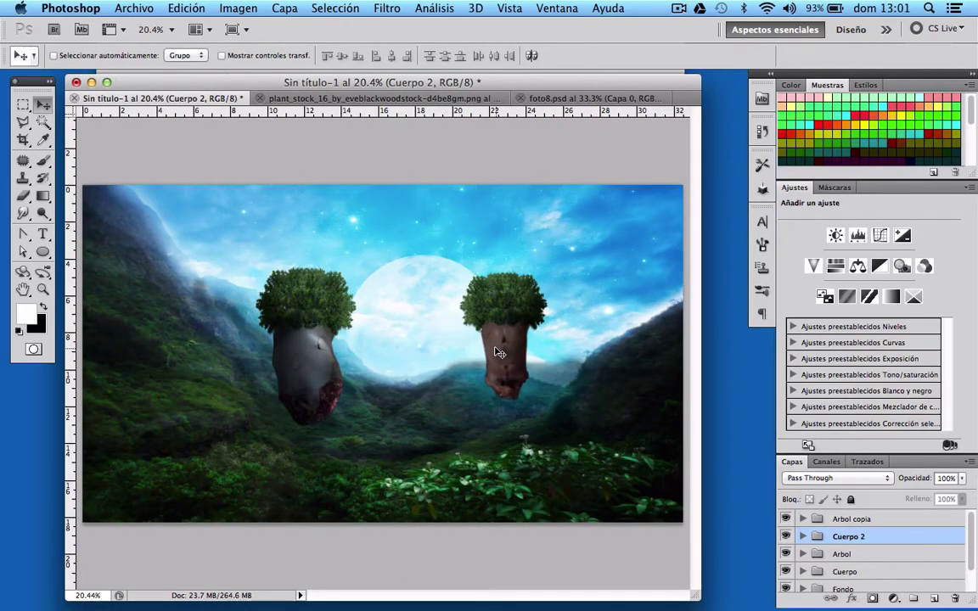
{"action": "key", "text": "shift+Up"}
{"action": "scroll", "coordinate": [499, 354], "scroll_direction": "up", "scroll_amount": 3}
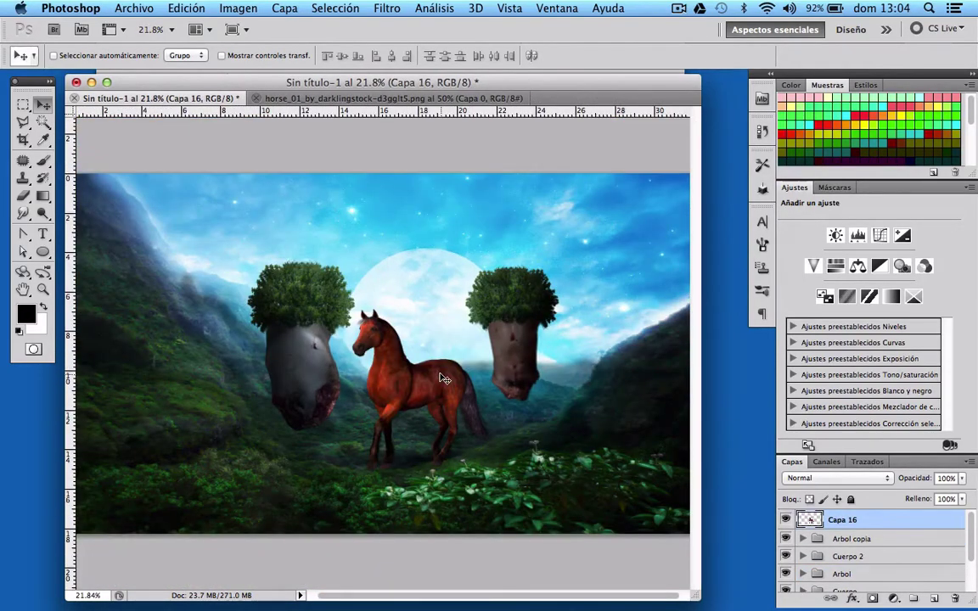
{"action": "left_click_drag", "start_coordinate": [441, 378], "coordinate": [445, 379]}
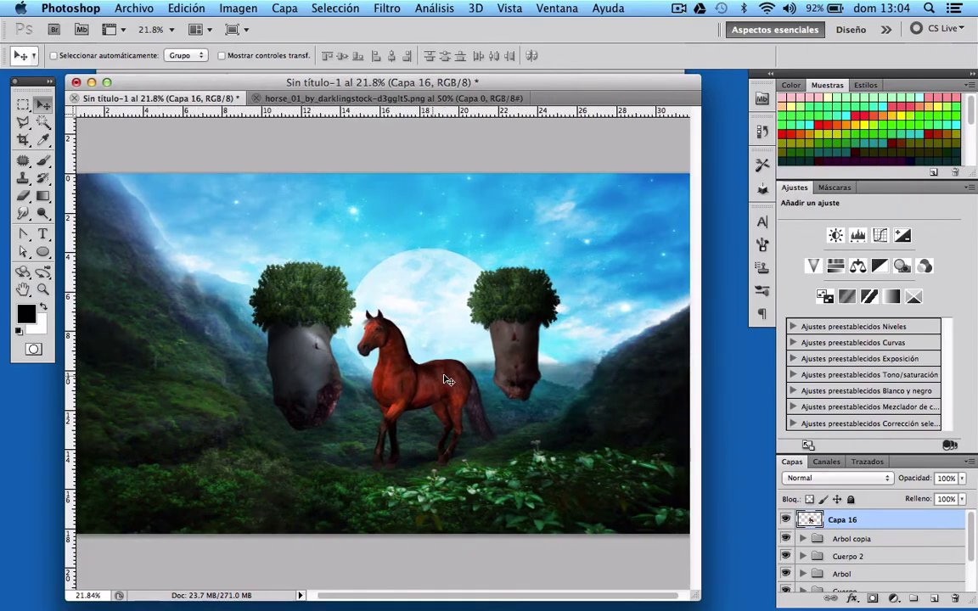
{"action": "scroll", "coordinate": [447, 379], "scroll_direction": "up", "scroll_amount": 5}
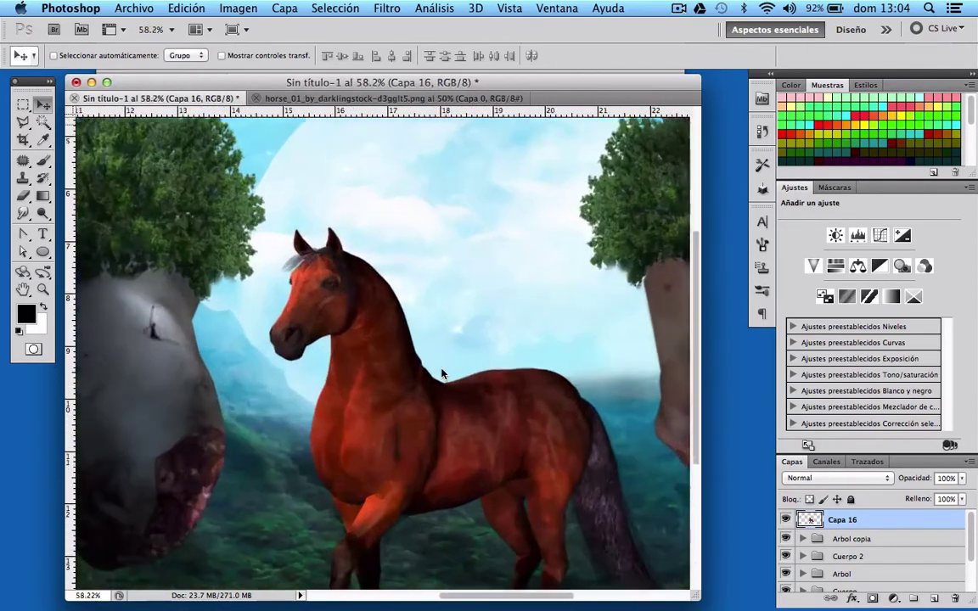
{"action": "scroll", "coordinate": [441, 374], "scroll_direction": "down", "scroll_amount": 5}
{"action": "scroll", "coordinate": [441, 374], "scroll_direction": "down", "scroll_amount": 2}
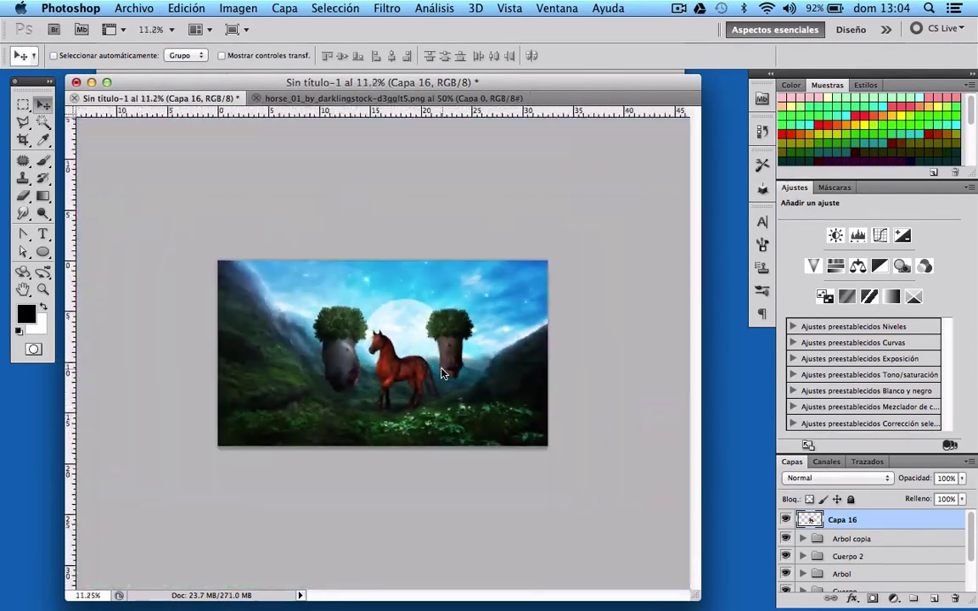
{"action": "scroll", "coordinate": [441, 373], "scroll_direction": "up", "scroll_amount": 3}
{"action": "scroll", "coordinate": [442, 373], "scroll_direction": "up", "scroll_amount": 2}
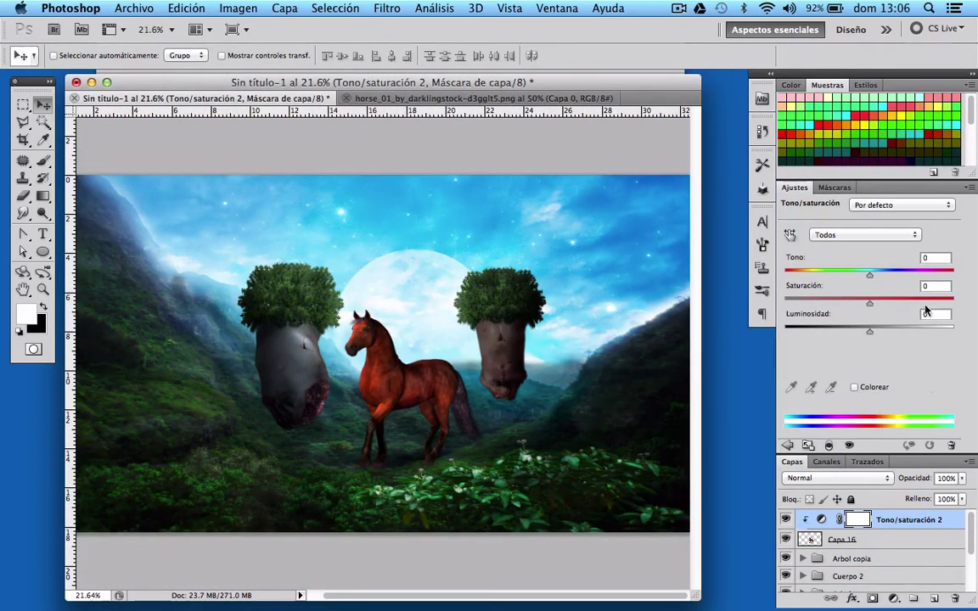
Set the horse's Hue/Saturation saturation to -80.
{"action": "left_click", "coordinate": [910, 290]}
{"action": "type", "text": "-80"}
{"action": "key", "text": "Return"}
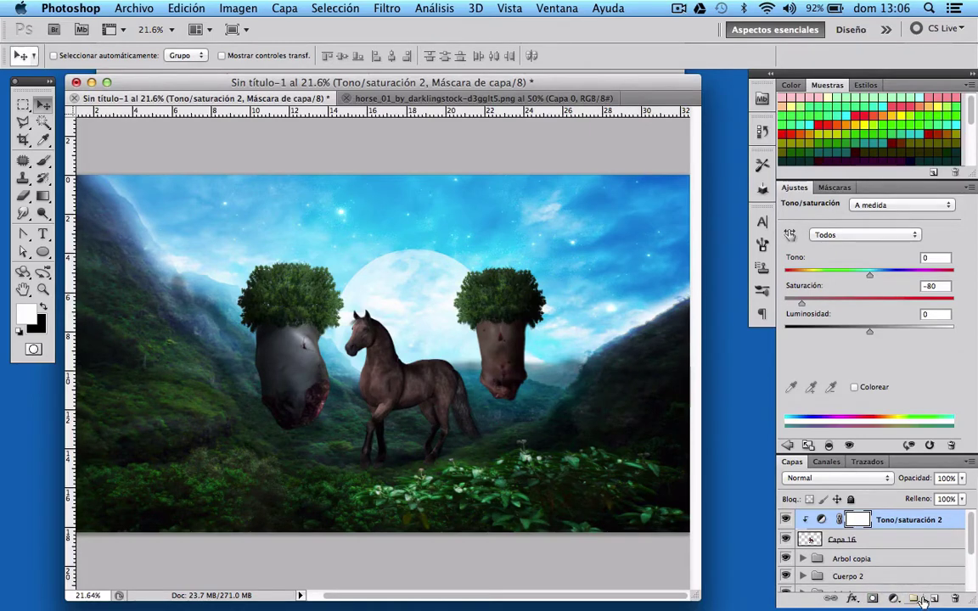
Add a Color Balance clipped to the horse with midtones -64, 12, 50.
{"action": "left_click", "coordinate": [896, 598]}
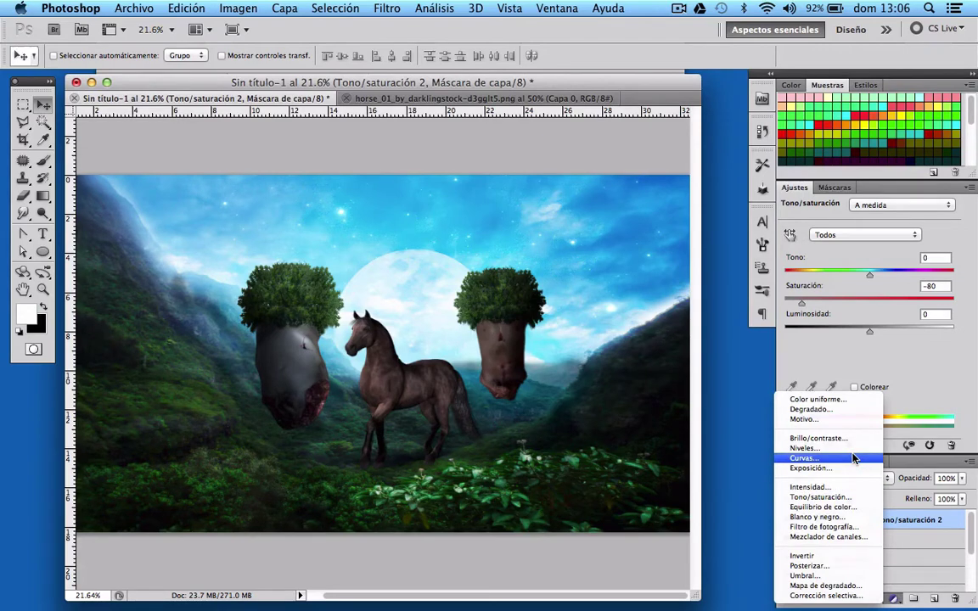
{"action": "left_click", "coordinate": [843, 508]}
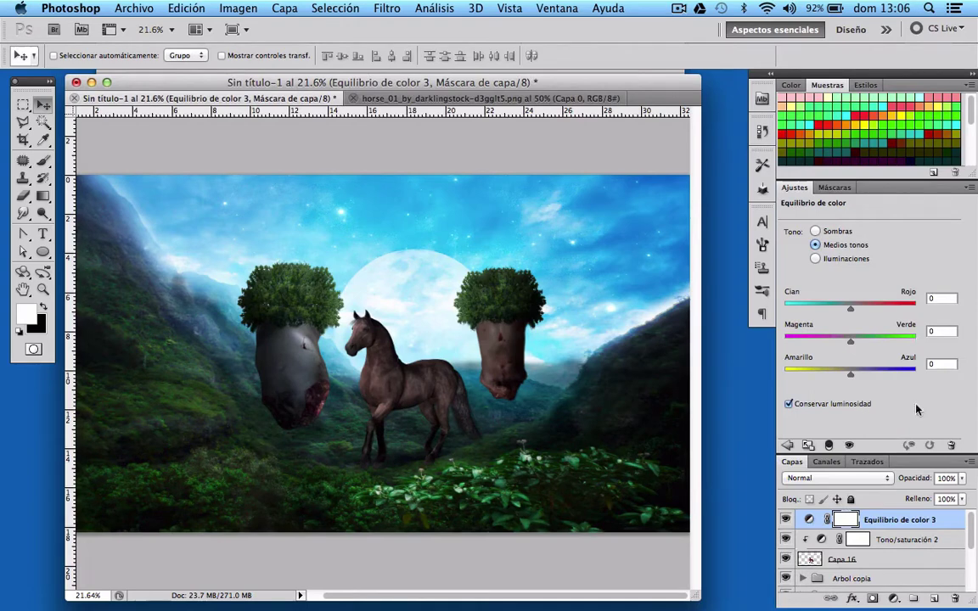
{"action": "left_click_drag", "start_coordinate": [892, 520], "coordinate": [897, 541]}
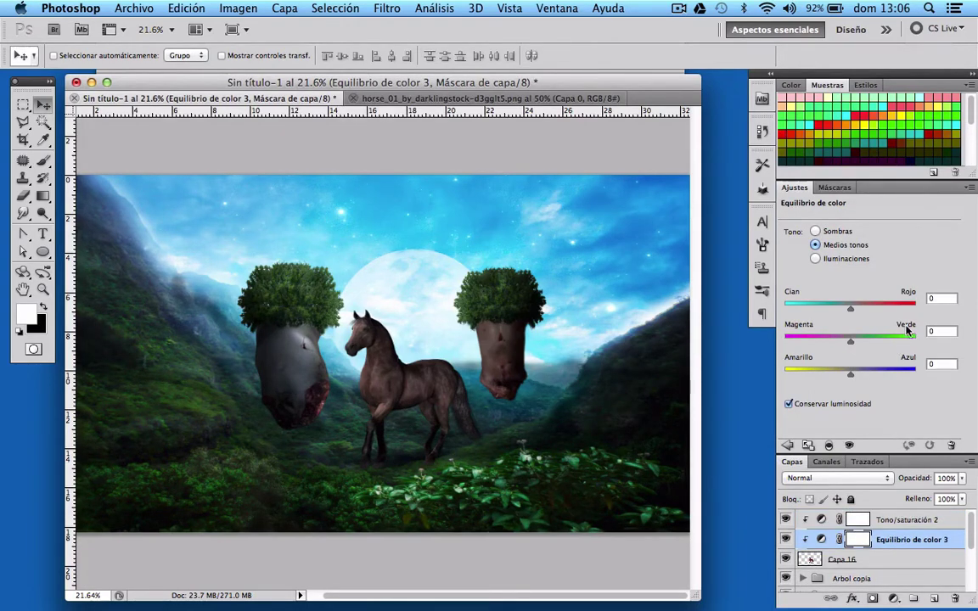
{"action": "left_click", "coordinate": [940, 299]}
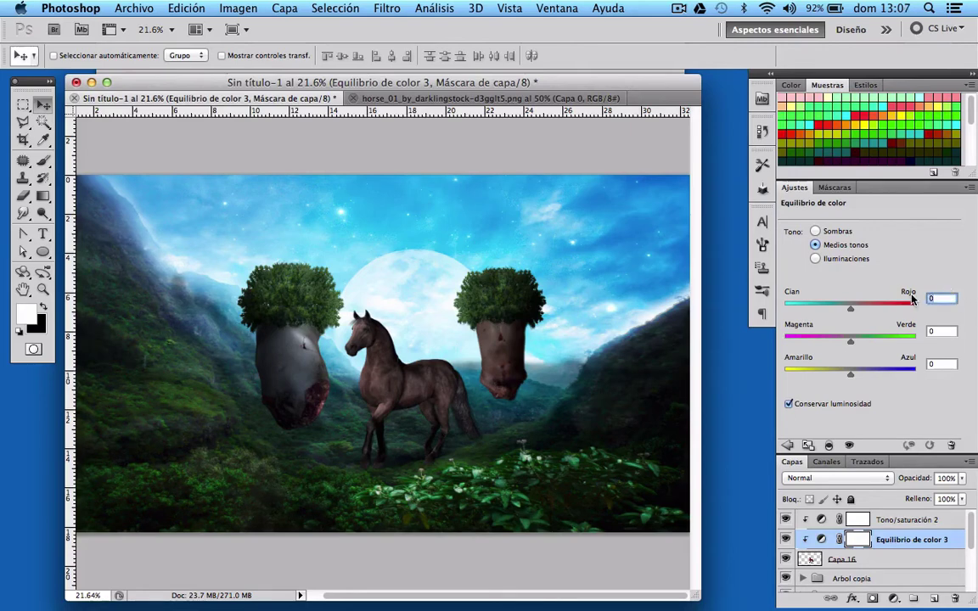
{"action": "type", "text": "-64"}
{"action": "left_click", "coordinate": [939, 333]}
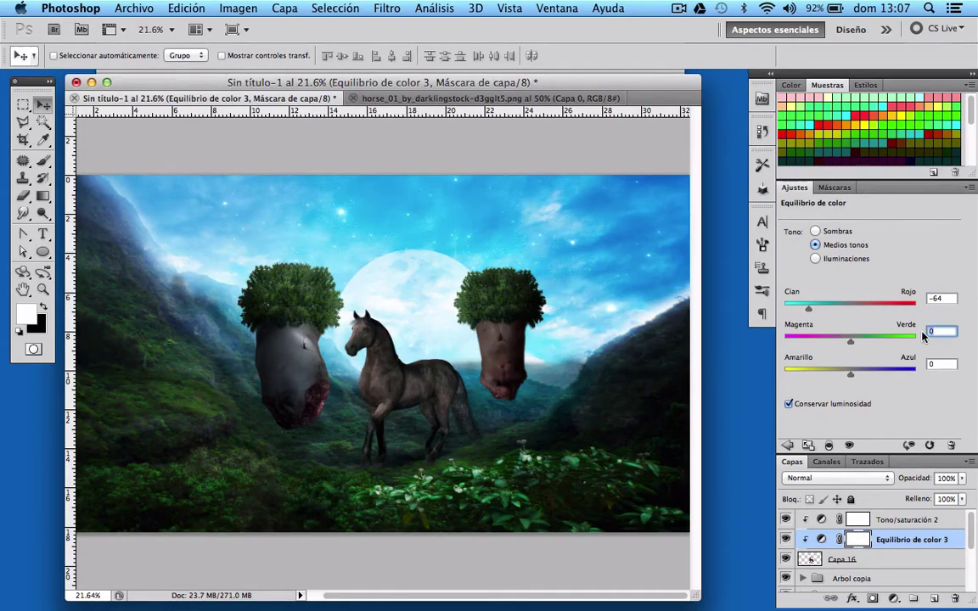
{"action": "type", "text": "12"}
{"action": "left_click", "coordinate": [943, 364]}
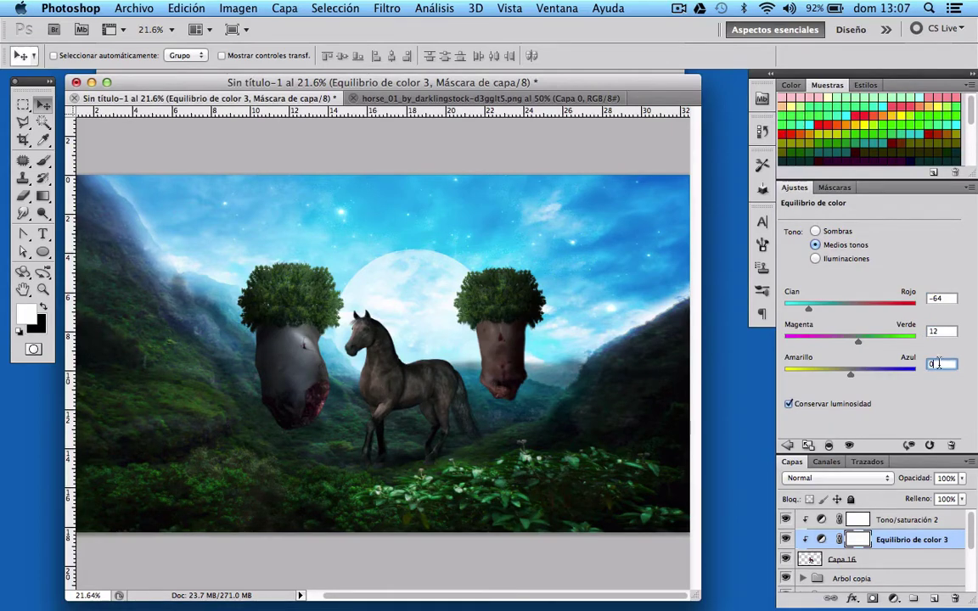
{"action": "type", "text": "5"}
{"action": "key", "text": "Return"}
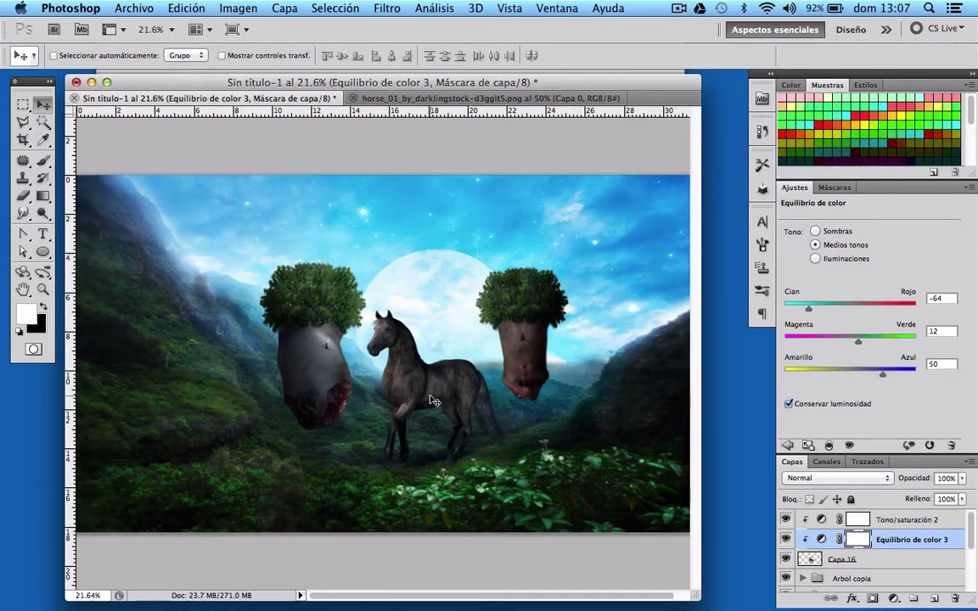
{"action": "scroll", "coordinate": [433, 401], "scroll_direction": "right", "scroll_amount": 2}
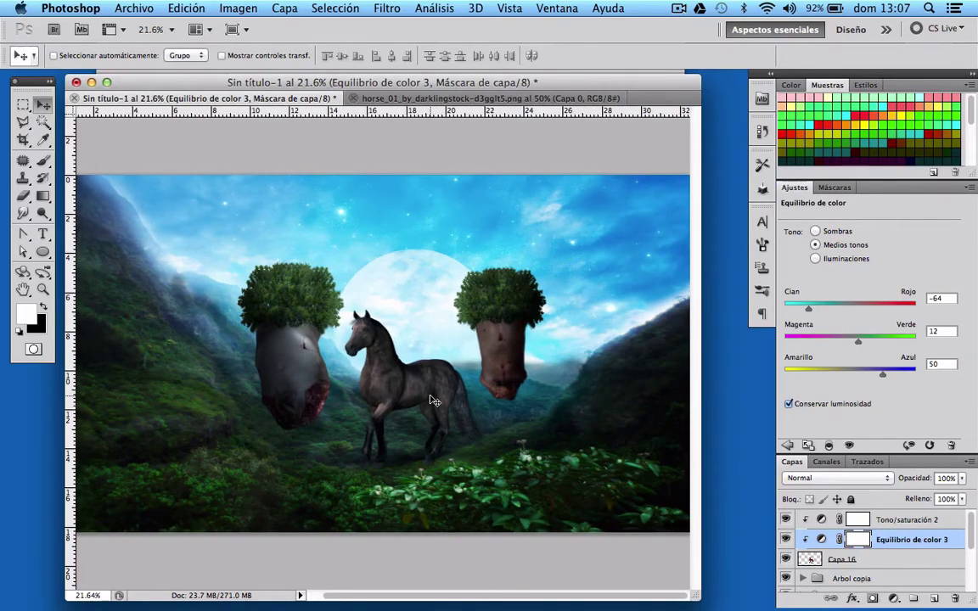
{"action": "left_click", "coordinate": [907, 519]}
{"action": "left_click", "coordinate": [894, 599]}
Add a Brightness/Contrast clipped to the horse with brightness -142.
{"action": "left_click", "coordinate": [822, 439]}
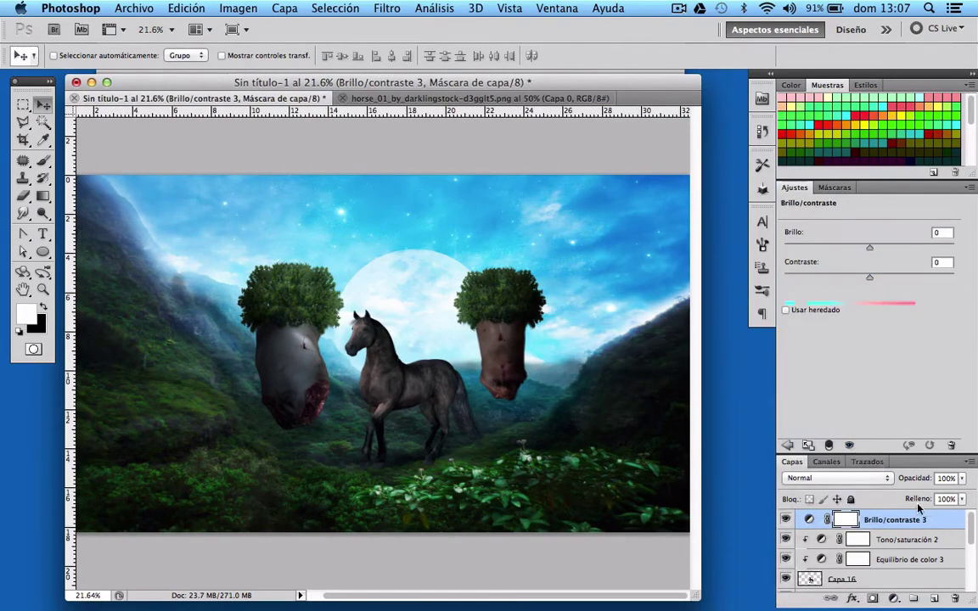
{"action": "left_click_drag", "start_coordinate": [895, 524], "coordinate": [900, 543]}
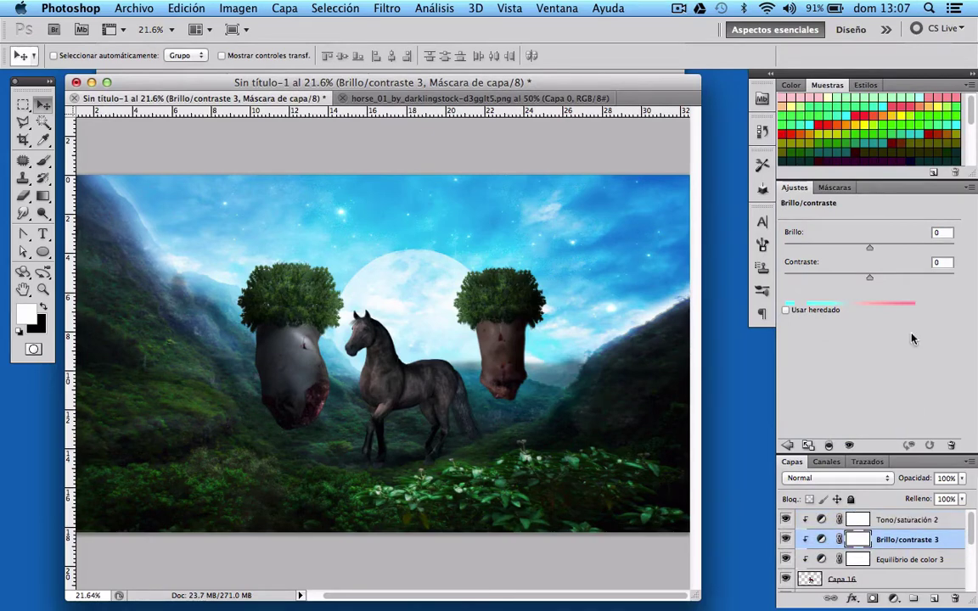
{"action": "left_click", "coordinate": [939, 232]}
{"action": "type", "text": "-"}
{"action": "type", "text": "142"}
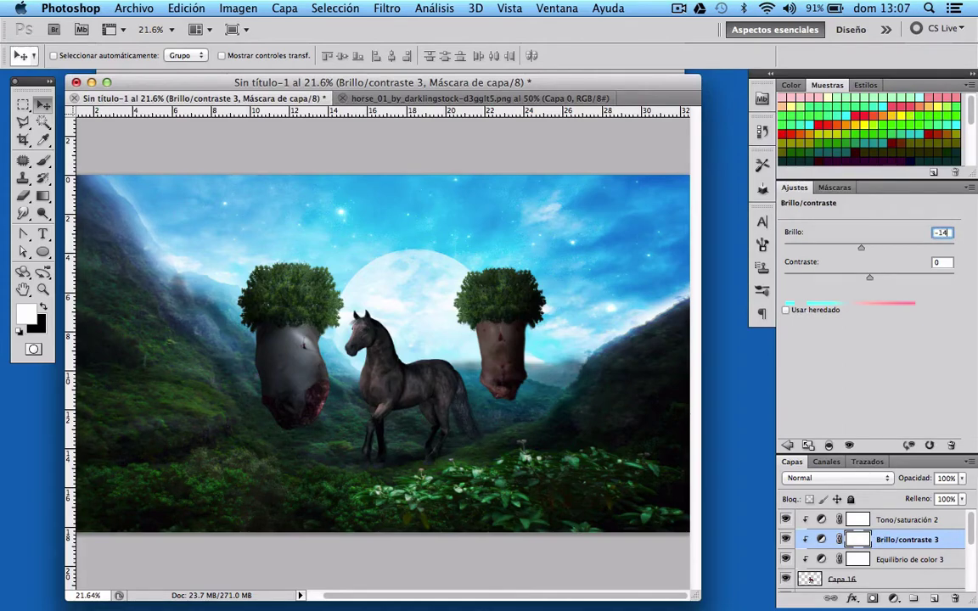
{"action": "key", "text": "Return"}
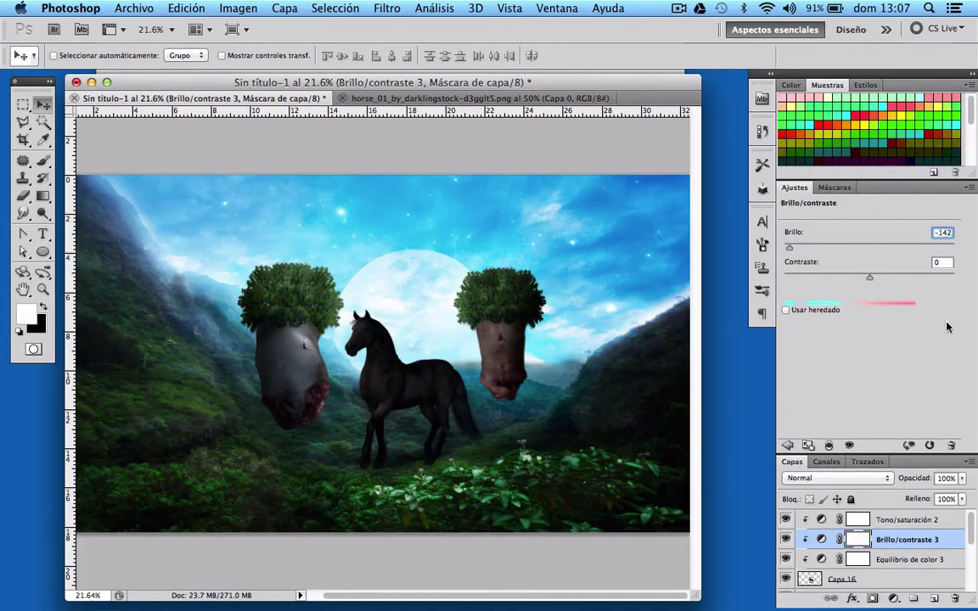
{"action": "left_click", "coordinate": [811, 328]}
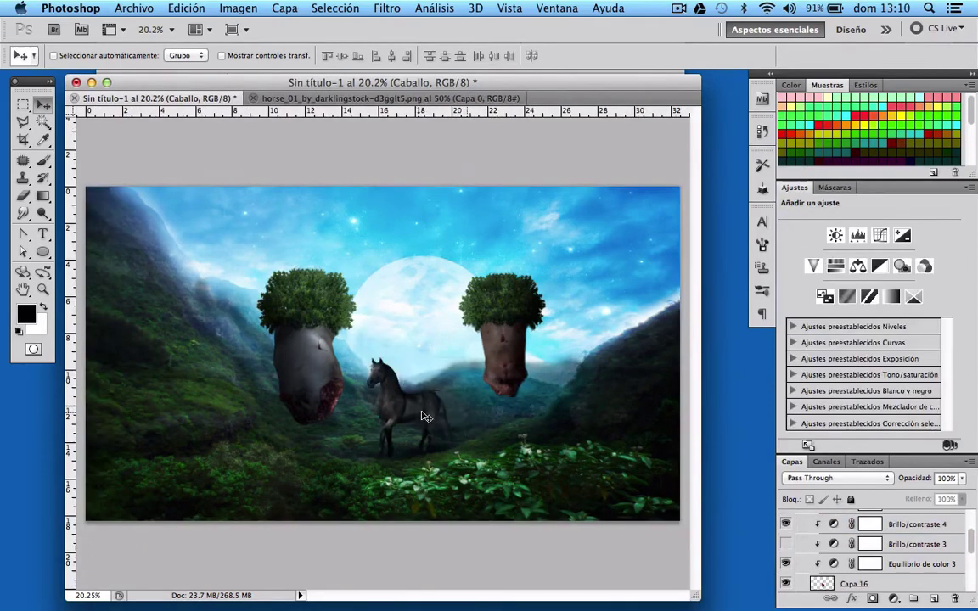
Confirm the horse's smaller size and reposition it in the valley centre.
{"action": "key", "text": "Return"}
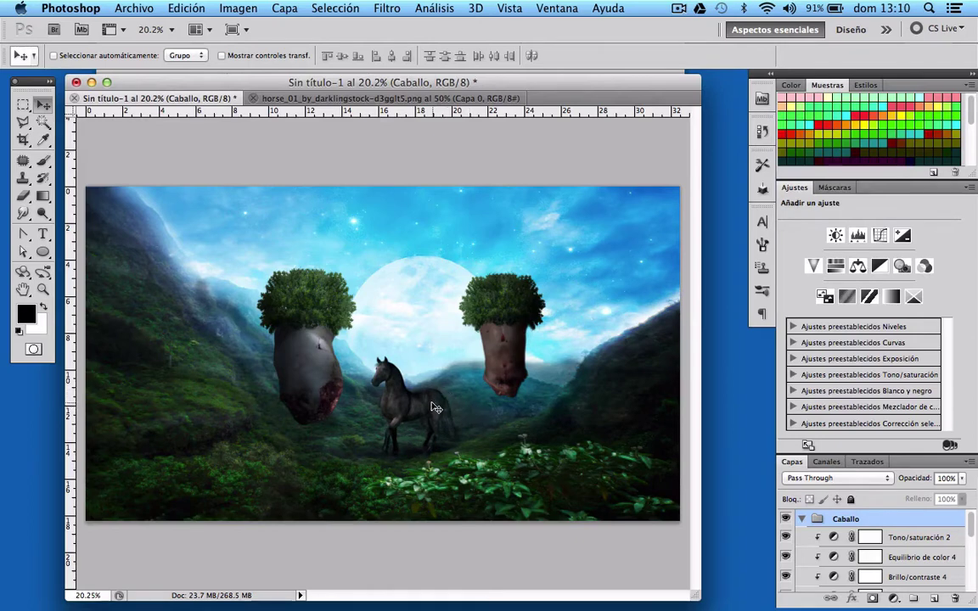
{"action": "mouse_move", "coordinate": [432, 400]}
{"action": "left_mouse_down"}
{"action": "mouse_move", "coordinate": [430, 301]}
{"action": "mouse_move", "coordinate": [424, 406]}
{"action": "mouse_move", "coordinate": [415, 406]}
{"action": "left_mouse_up"}
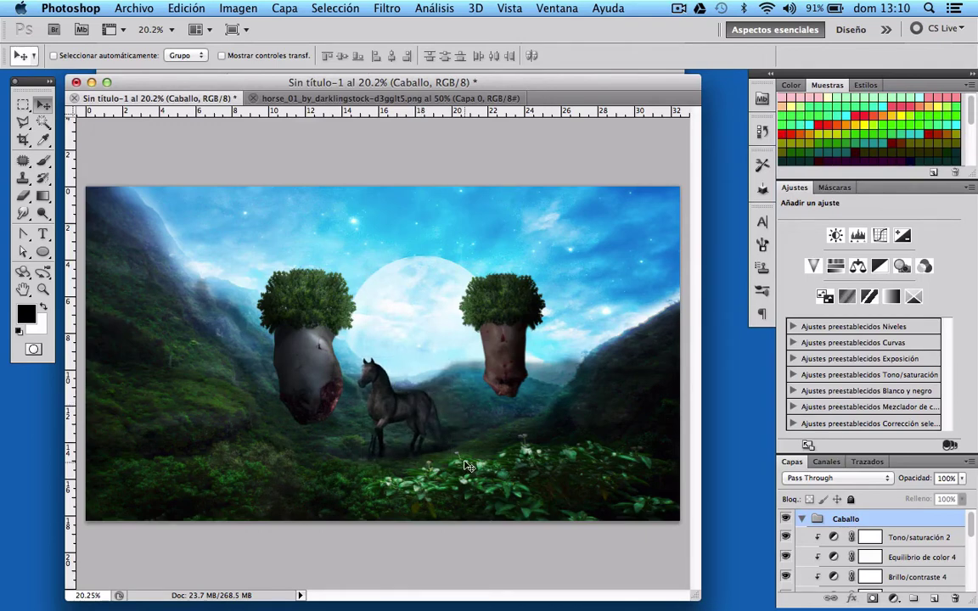
{"action": "key", "text": "shift+Right"}
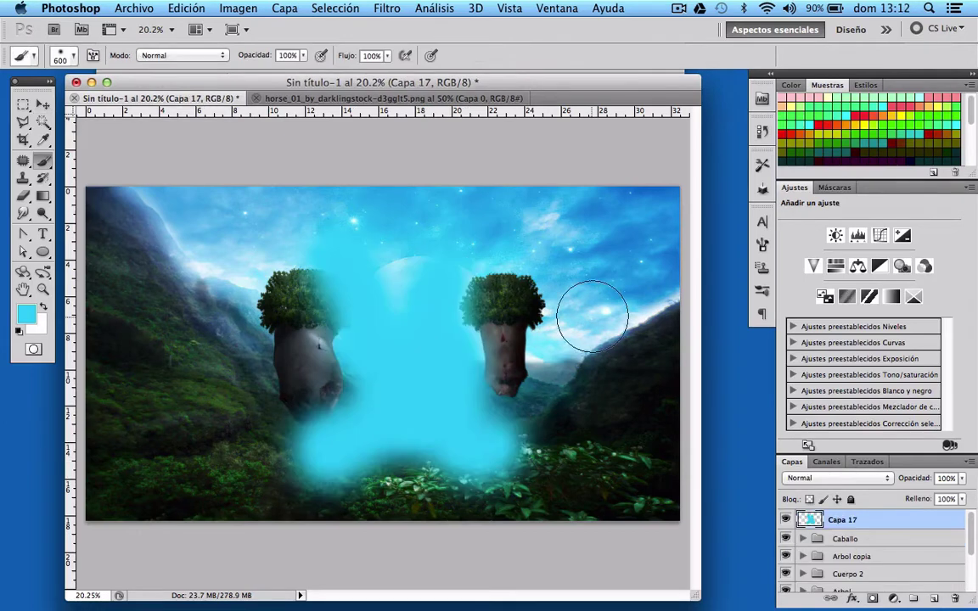
Paint cyan along the left mountain slope and over the lower foliage.
{"action": "key", "text": "ctrl+z"}
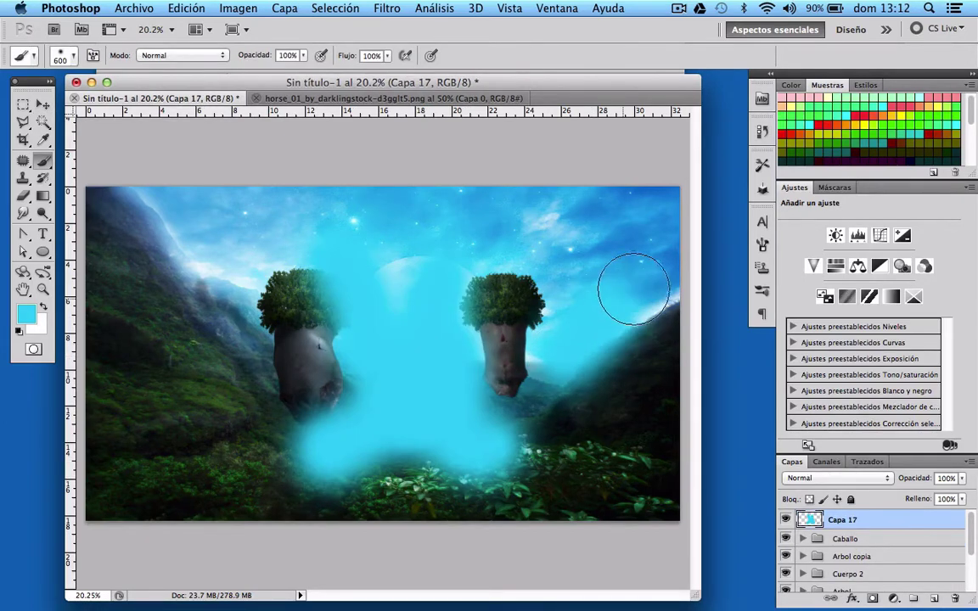
{"action": "left_click", "coordinate": [230, 310]}
{"action": "left_click_drag", "start_coordinate": [231, 310], "coordinate": [148, 218]}
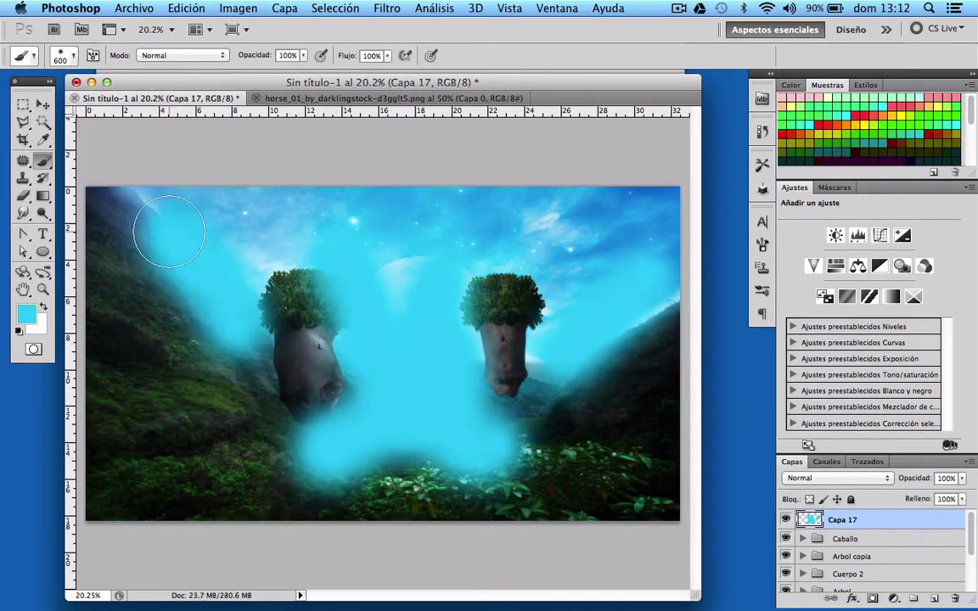
{"action": "left_click", "coordinate": [165, 365]}
{"action": "left_click_drag", "start_coordinate": [166, 365], "coordinate": [123, 365]}
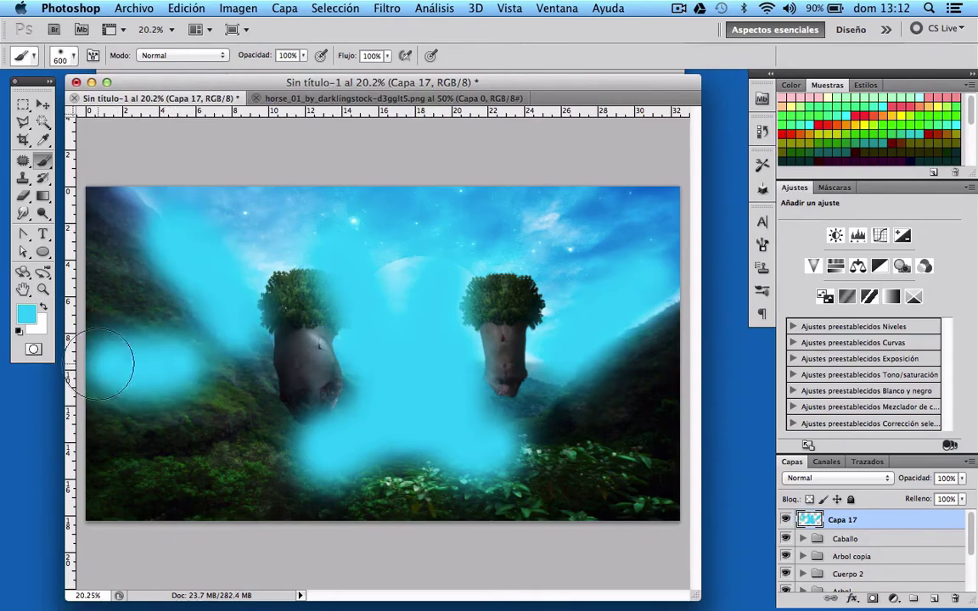
{"action": "left_click", "coordinate": [270, 462]}
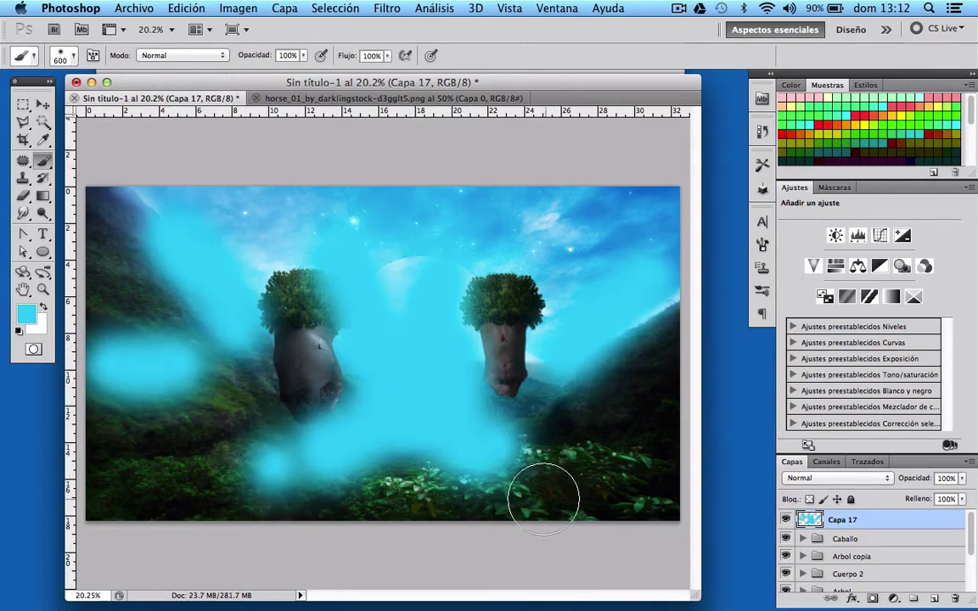
{"action": "left_click_drag", "start_coordinate": [404, 436], "coordinate": [448, 493]}
{"action": "left_click_drag", "start_coordinate": [520, 465], "coordinate": [556, 490]}
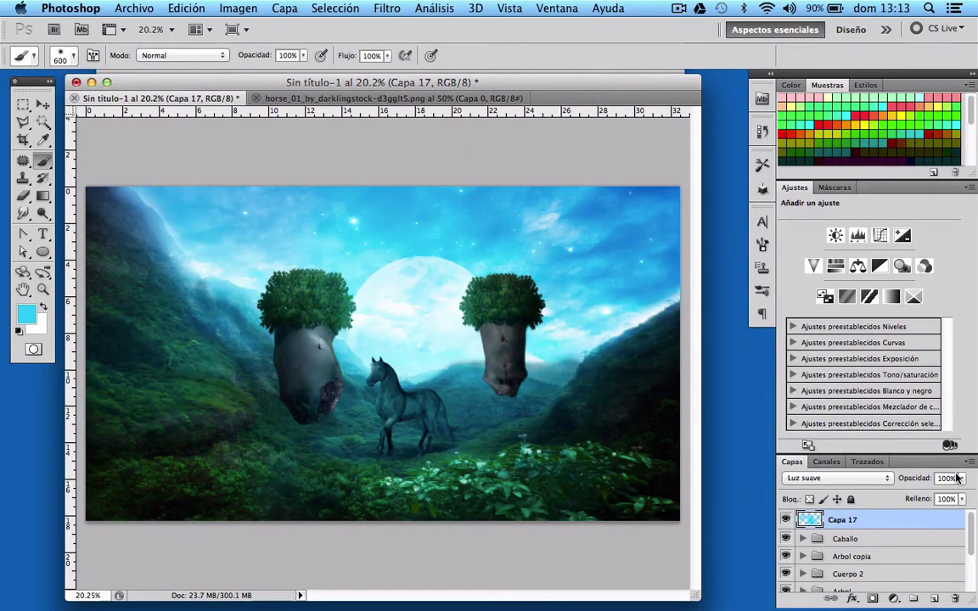
Set the cyan layer to 50% opacity and begin a large white glow around the horse.
{"action": "left_click", "coordinate": [918, 483]}
{"action": "type", "text": "50"}
{"action": "key", "text": "Return"}
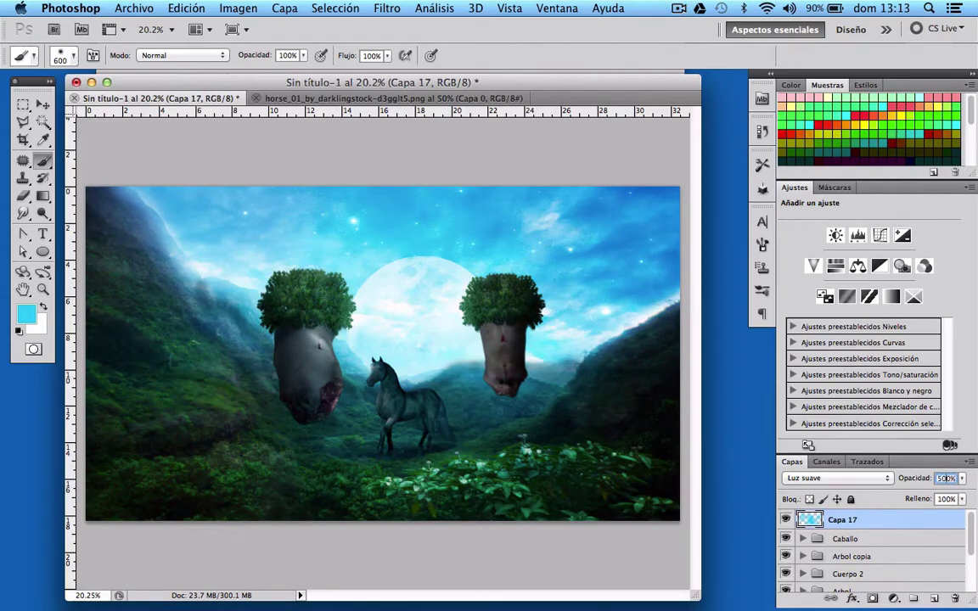
{"action": "left_click", "coordinate": [42, 103]}
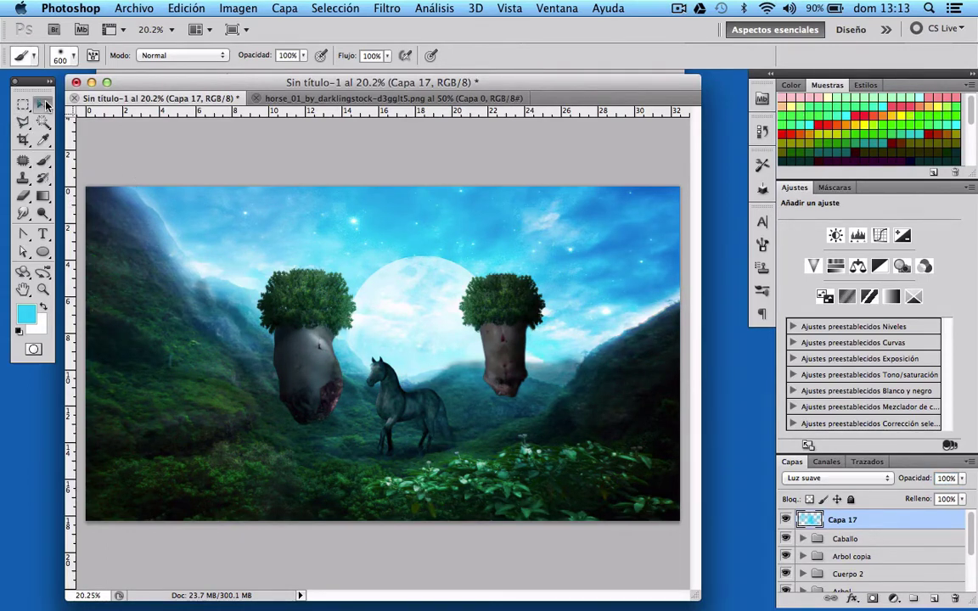
{"action": "left_click", "coordinate": [603, 236]}
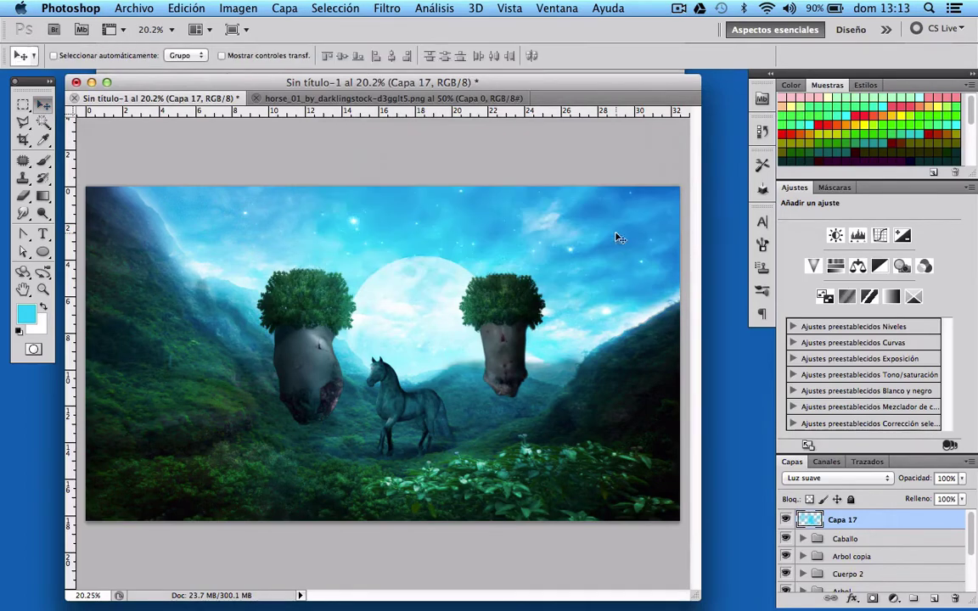
{"action": "left_click", "coordinate": [420, 350]}
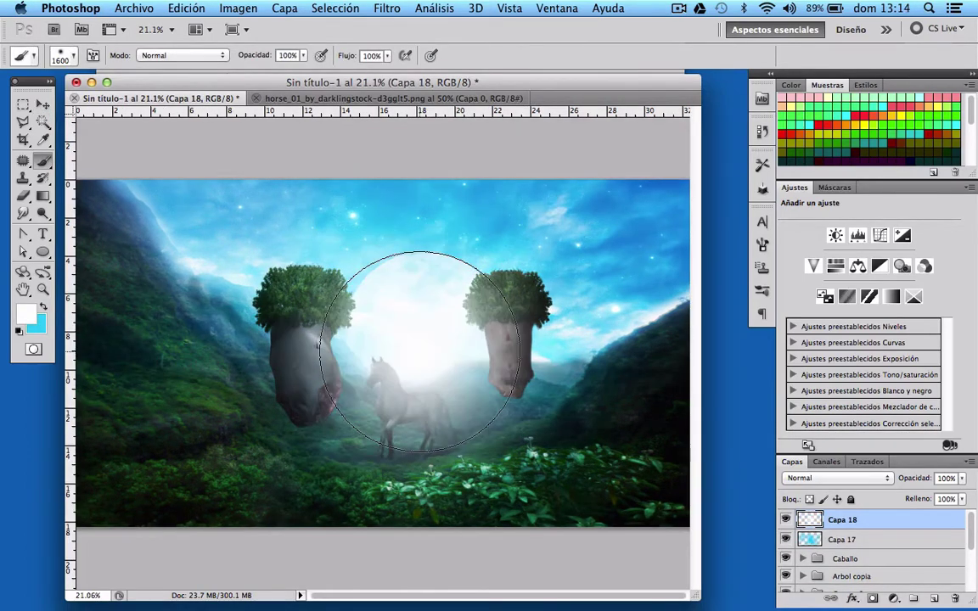
Set the white glow layer's blend mode to Luz suave.
{"action": "left_click", "coordinate": [41, 105]}
{"action": "left_click", "coordinate": [861, 480]}
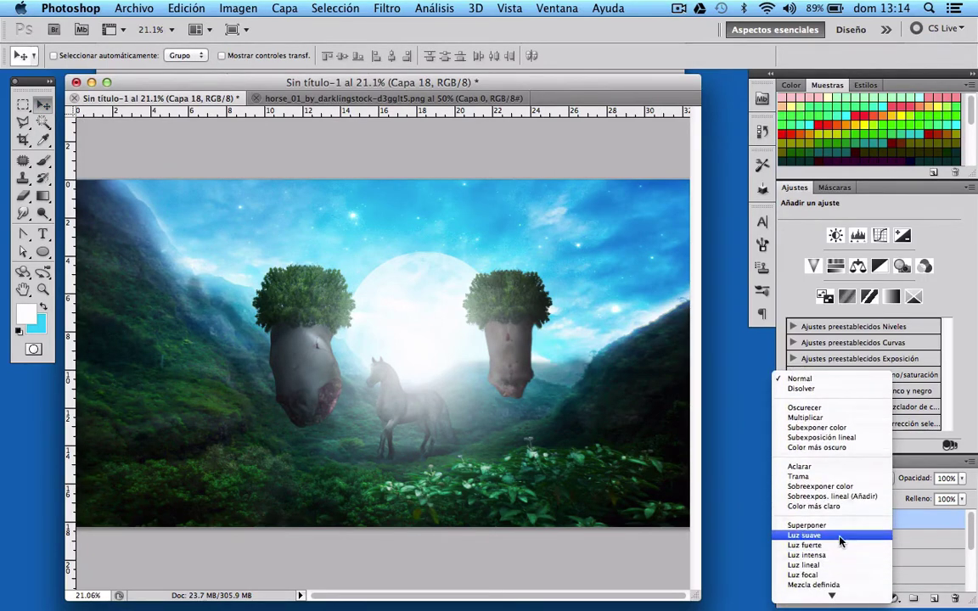
{"action": "left_click", "coordinate": [841, 535]}
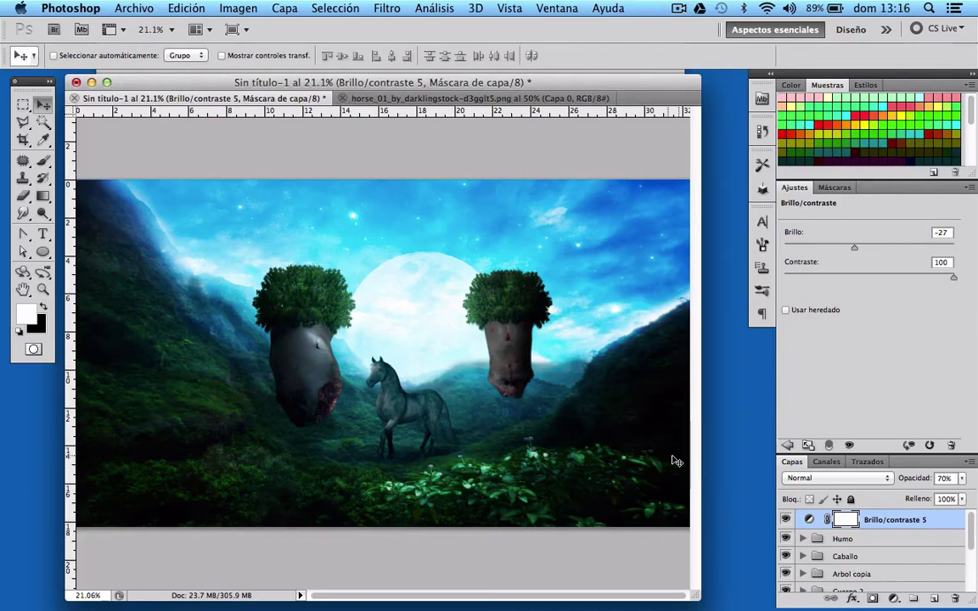
Set the Brillo/contraste contrast value to 70.
{"action": "left_click", "coordinate": [941, 262]}
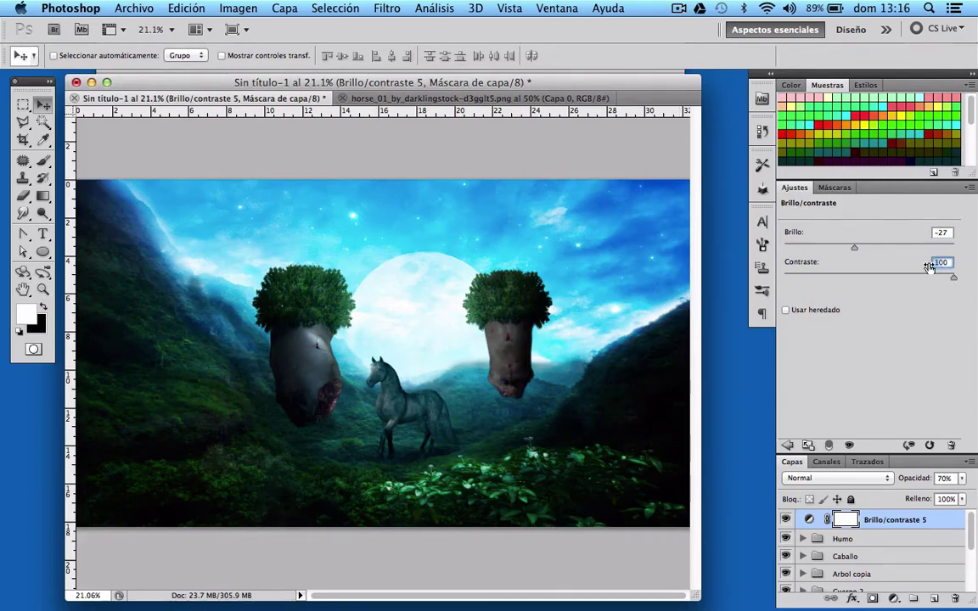
{"action": "type", "text": "80"}
{"action": "key", "text": "BackSpace"}
{"action": "key", "text": "Return"}
{"action": "key", "text": "Return"}
{"action": "left_click", "coordinate": [940, 262]}
{"action": "type", "text": "70"}
{"action": "key", "text": "Return"}
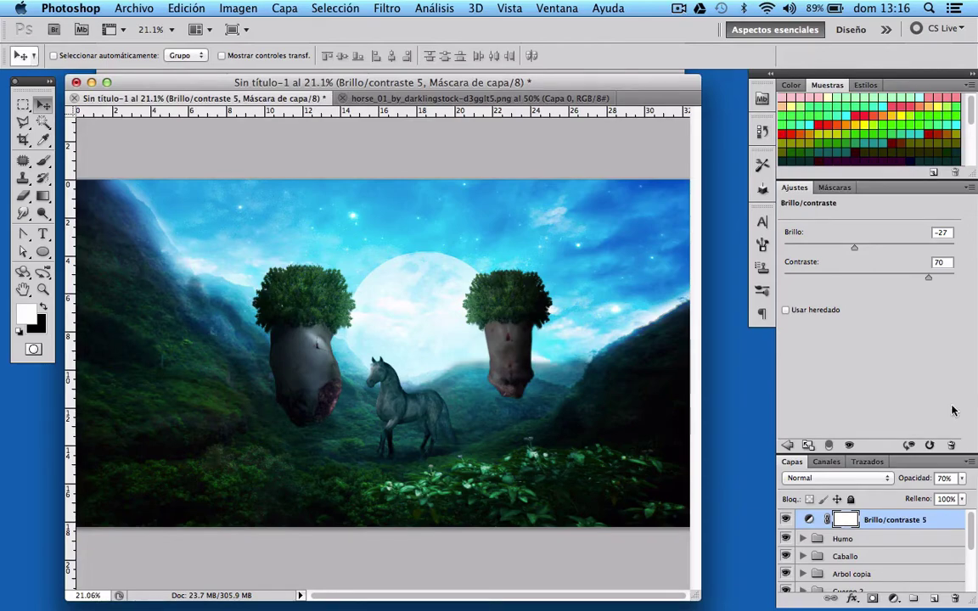
Bring up the new adjustment layer list and scroll through the Layers panel.
{"action": "left_click", "coordinate": [894, 598]}
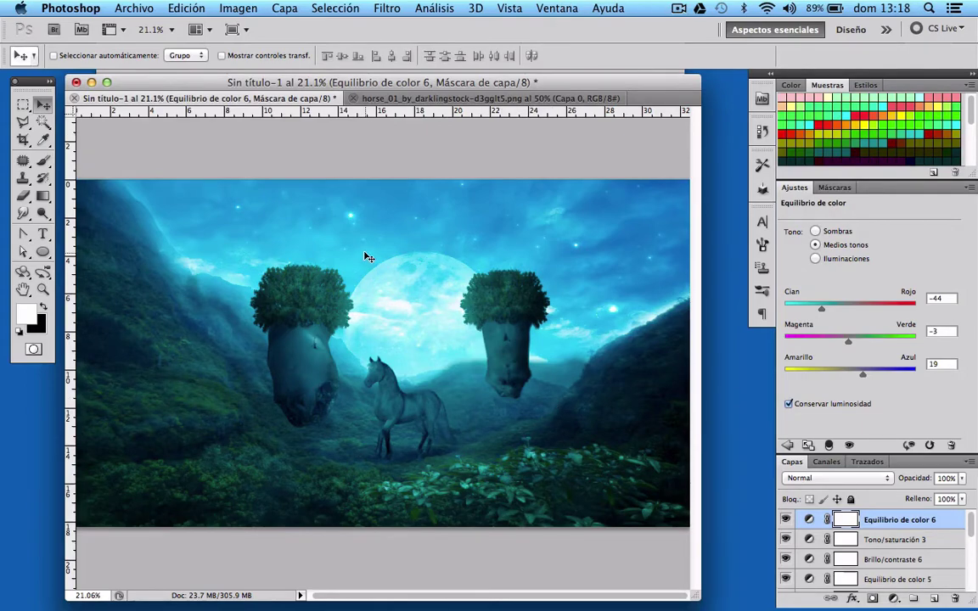
{"action": "scroll", "coordinate": [365, 364], "scroll_direction": "up", "scroll_amount": 3}
{"action": "scroll", "coordinate": [365, 363], "scroll_direction": "up", "scroll_amount": 2}
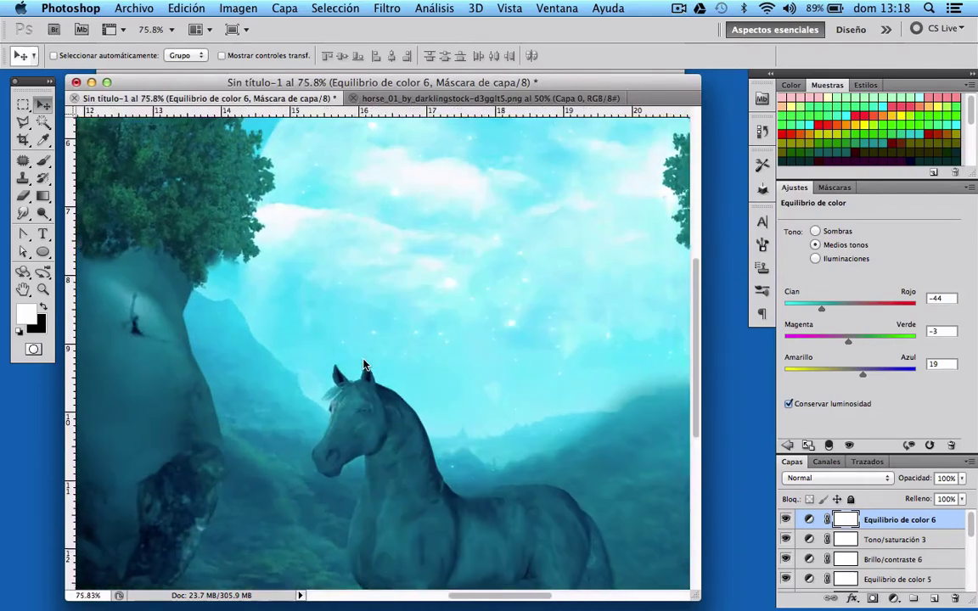
{"action": "scroll", "coordinate": [364, 365], "scroll_direction": "down", "scroll_amount": 5}
{"action": "scroll", "coordinate": [339, 322], "scroll_direction": "up", "scroll_amount": 1}
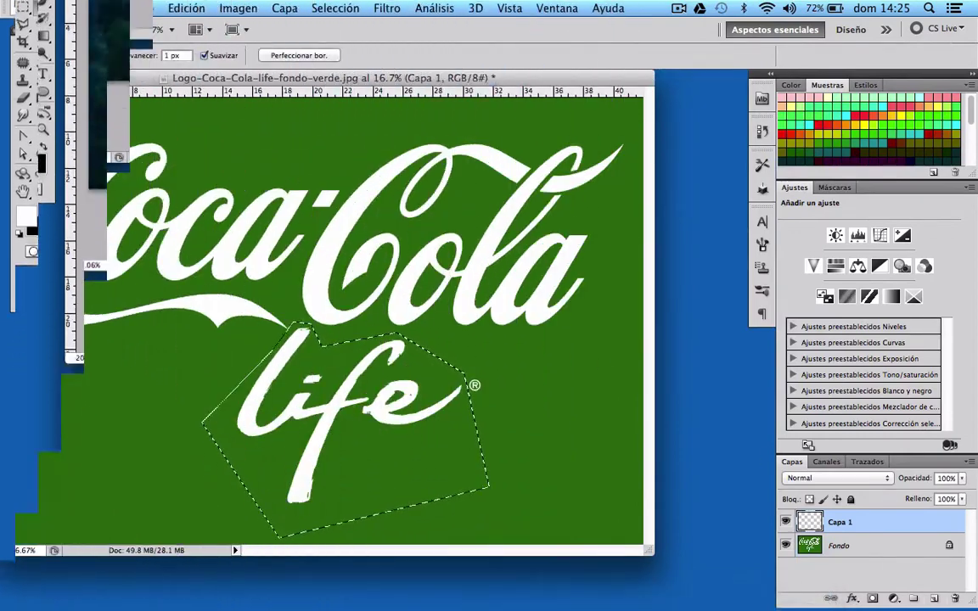
Set the foreground colour to the logo's green background colour.
{"action": "left_click", "coordinate": [24, 319]}
{"action": "left_click", "coordinate": [135, 428]}
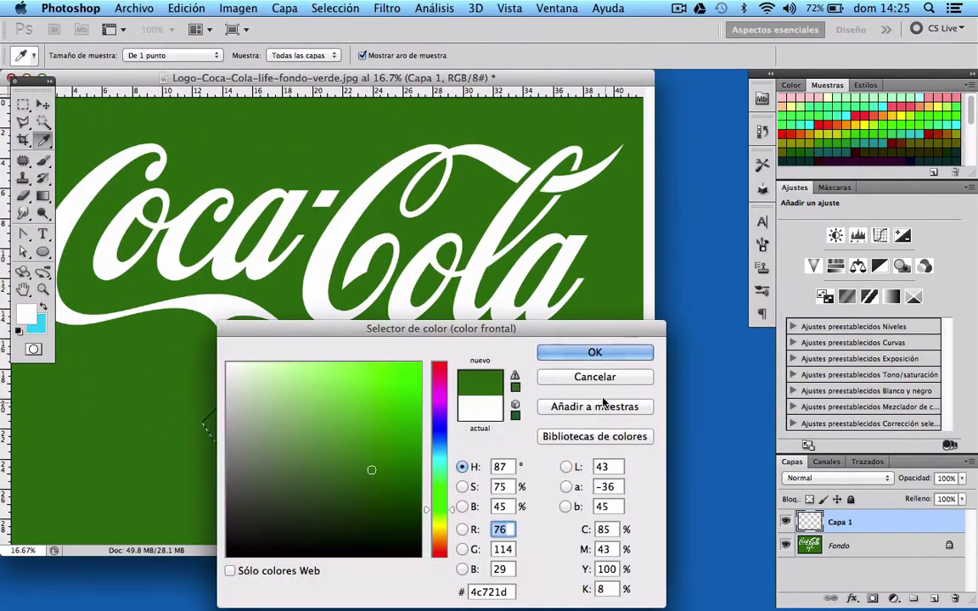
{"action": "left_click", "coordinate": [595, 352]}
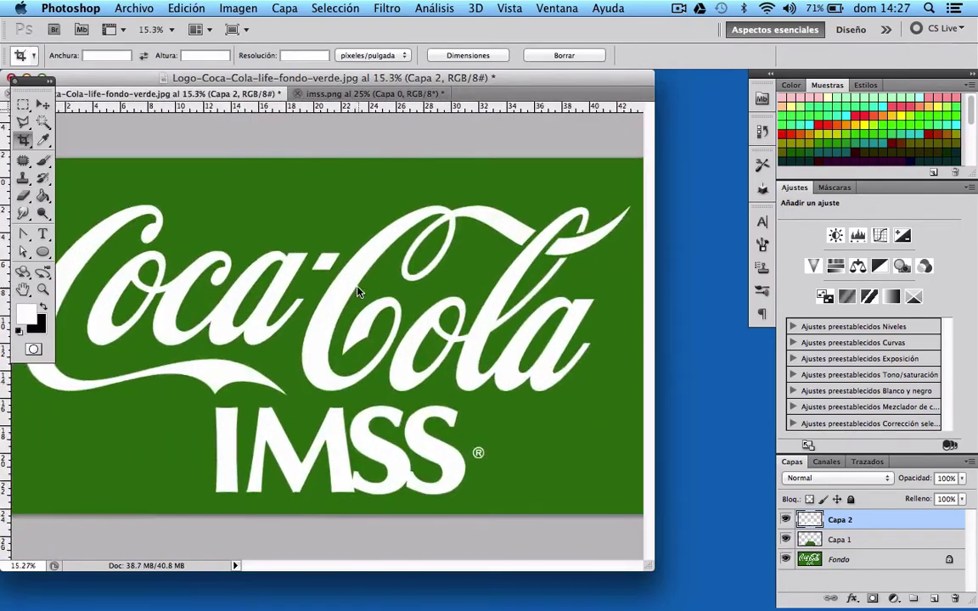
{"action": "key", "text": "super+minus"}
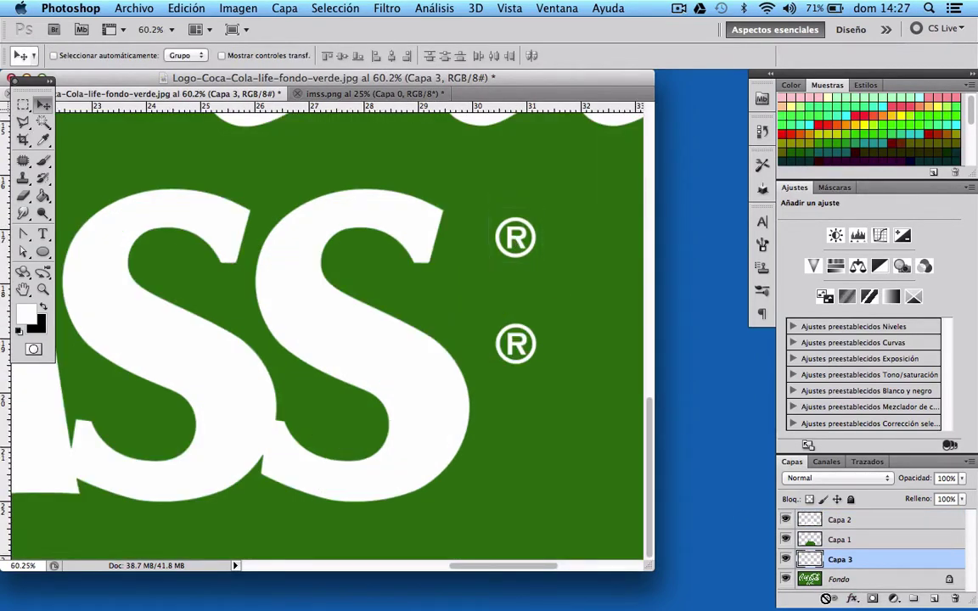
Select the area around the second ® symbol on Fondo and resample the green.
{"action": "left_click", "coordinate": [849, 582]}
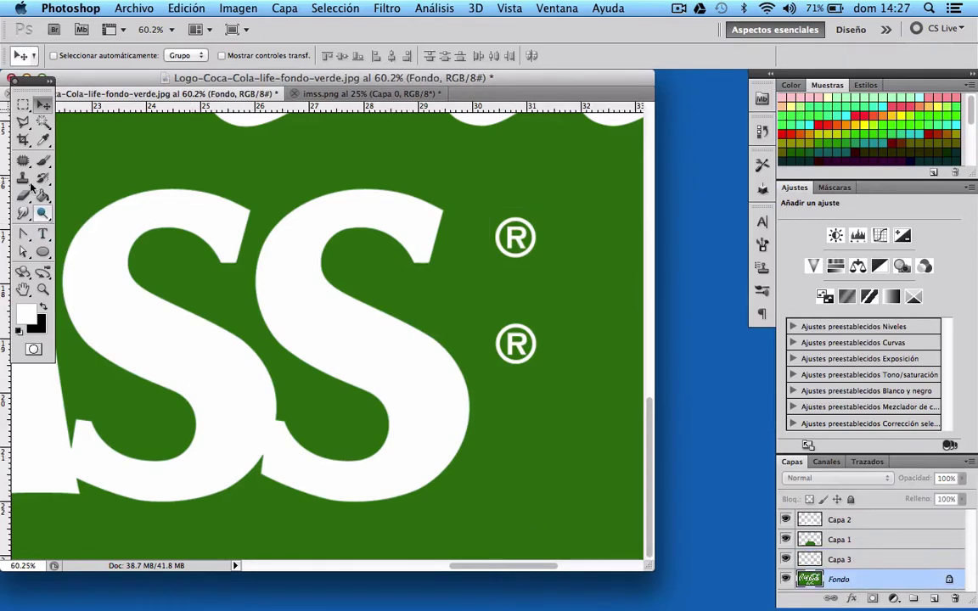
{"action": "left_click", "coordinate": [23, 102]}
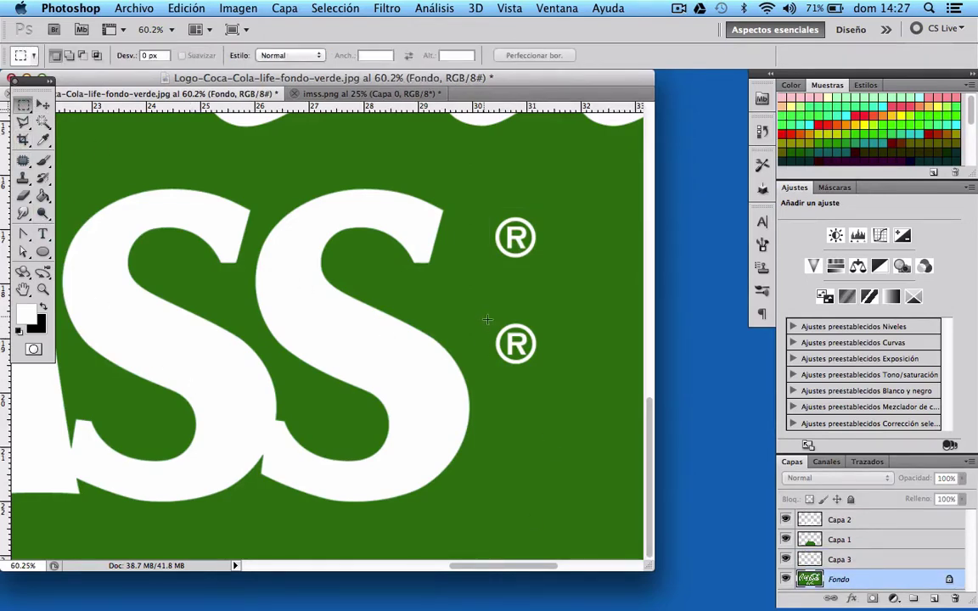
{"action": "left_click_drag", "start_coordinate": [484, 316], "coordinate": [544, 371]}
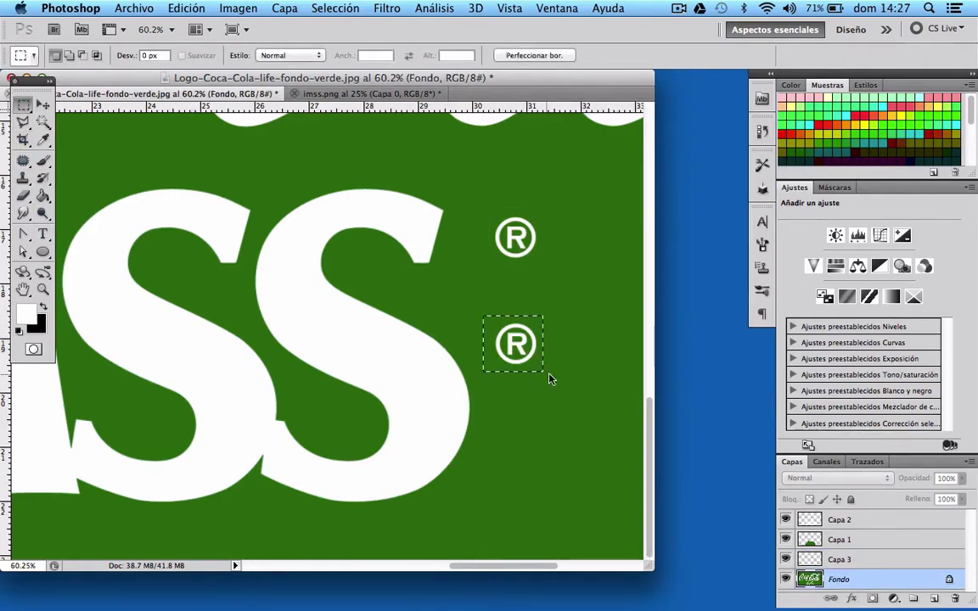
{"action": "left_click", "coordinate": [24, 312]}
{"action": "left_click", "coordinate": [571, 293]}
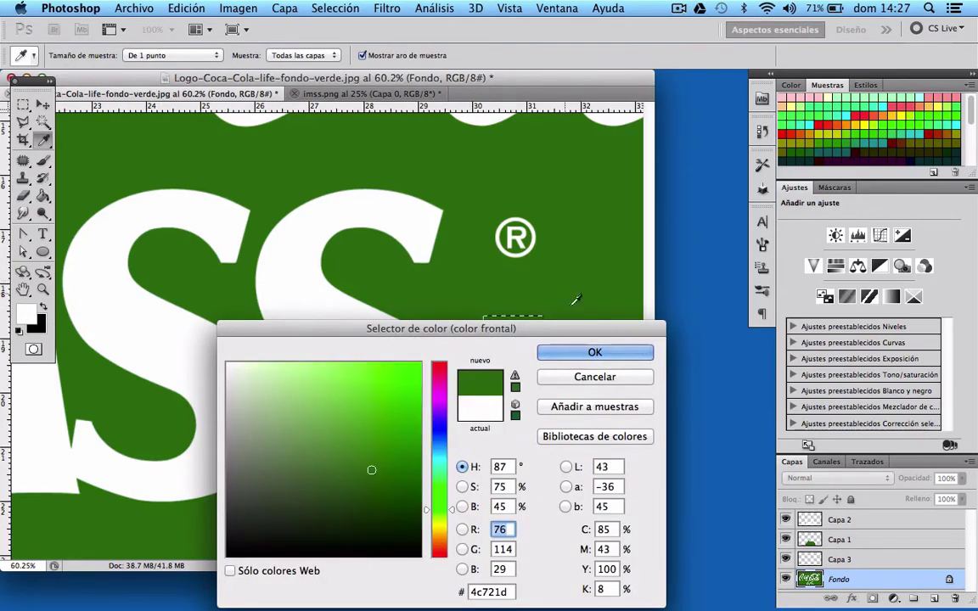
{"action": "left_click", "coordinate": [586, 352]}
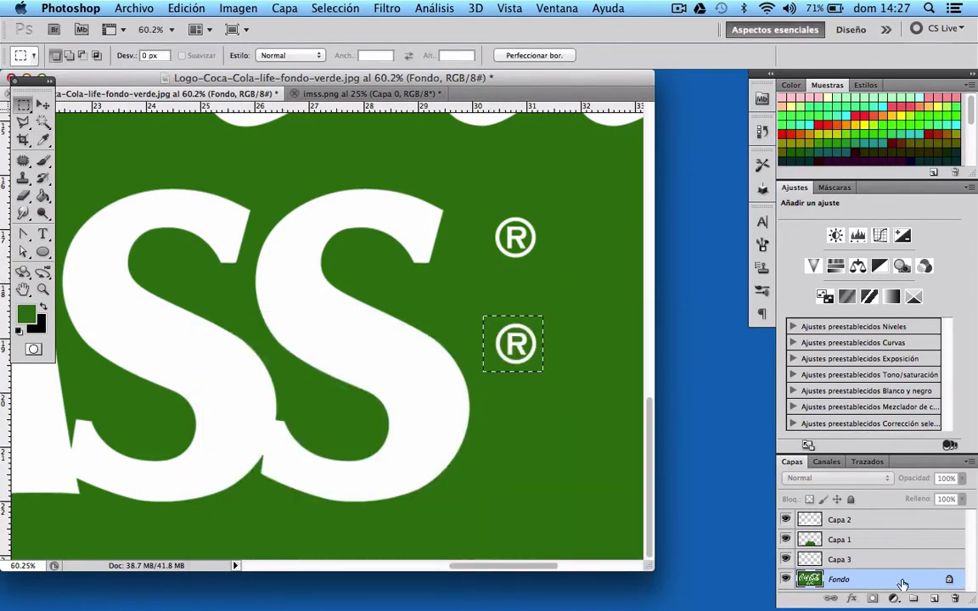
Fill the ® selection with green on a new layer and deselect it.
{"action": "left_click", "coordinate": [934, 599]}
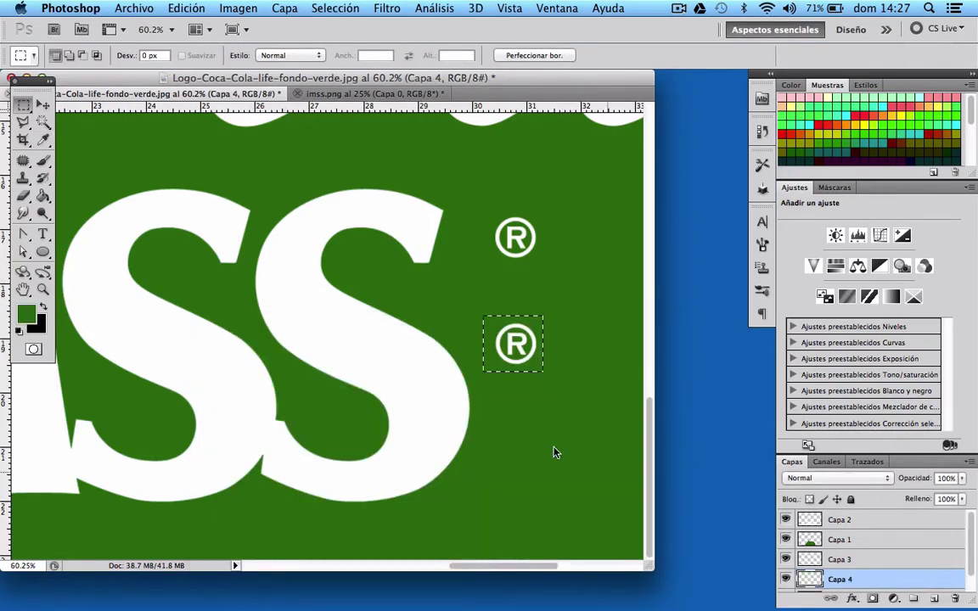
{"action": "left_click", "coordinate": [44, 195]}
{"action": "left_click", "coordinate": [502, 325]}
{"action": "key", "text": "super+d"}
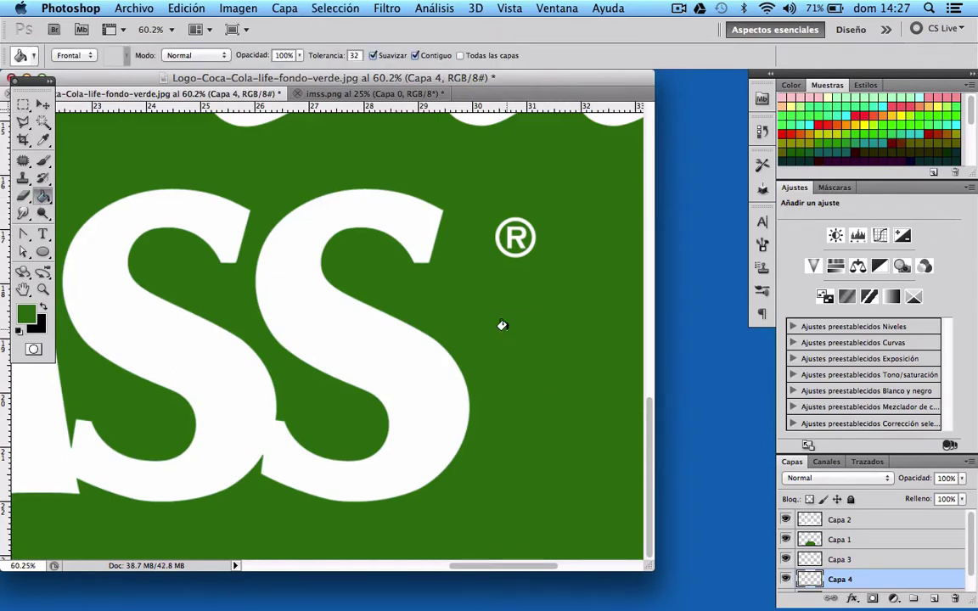
{"action": "left_click", "coordinate": [43, 104]}
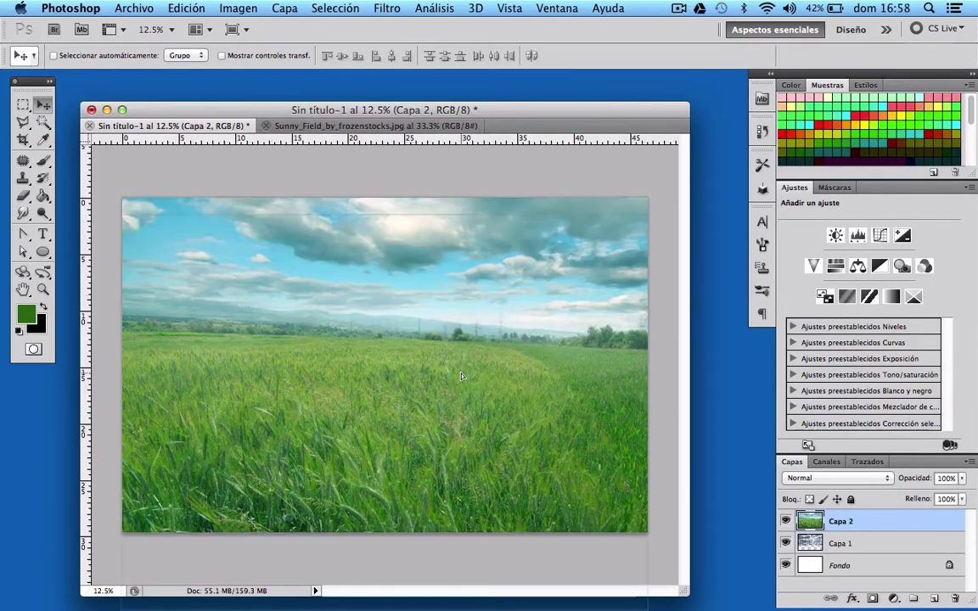
Lower the grass field photo slightly and select it from the horizon down.
{"action": "left_click_drag", "start_coordinate": [462, 383], "coordinate": [462, 391]}
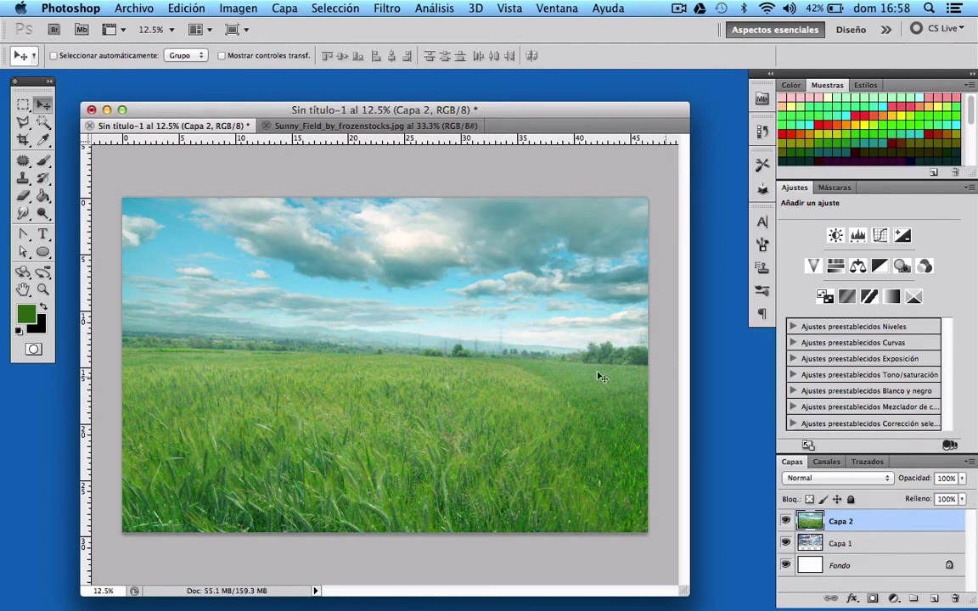
{"action": "left_click", "coordinate": [21, 103]}
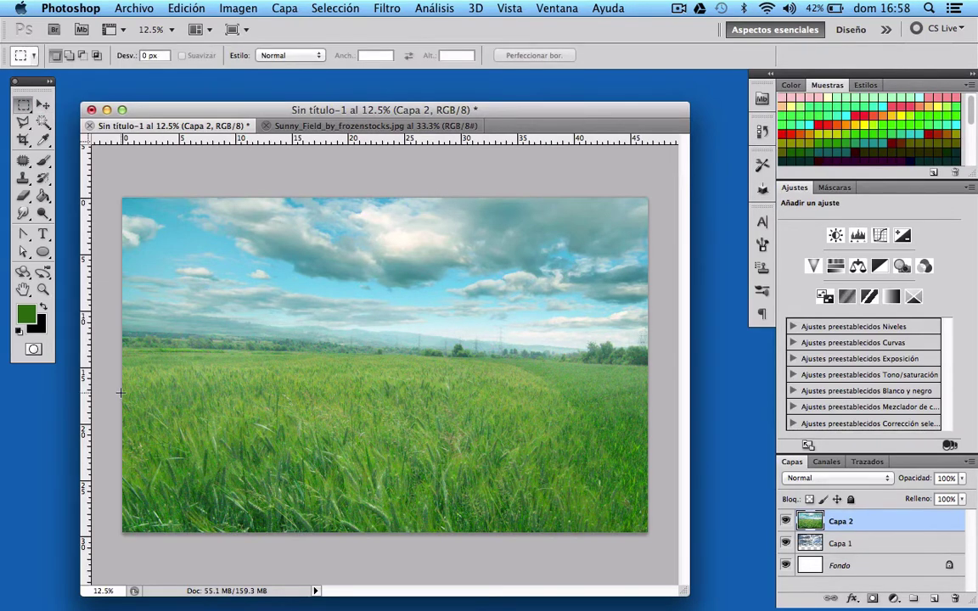
{"action": "mouse_move", "coordinate": [109, 352]}
{"action": "left_mouse_down"}
{"action": "mouse_move", "coordinate": [581, 568]}
{"action": "mouse_move", "coordinate": [710, 585]}
{"action": "left_mouse_up"}
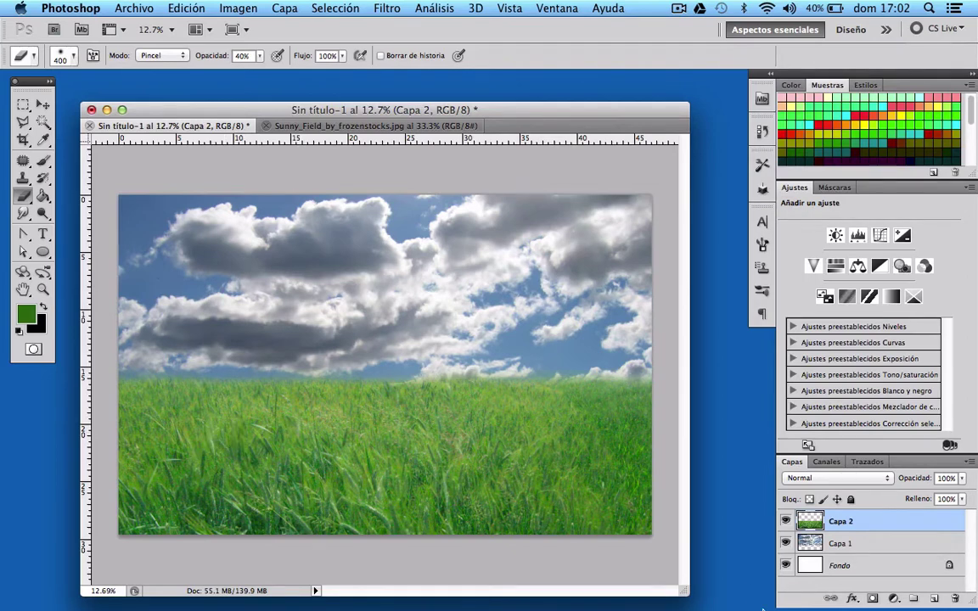
Rename the sky layer 'Cielo' and the field layer 'Pasto'.
{"action": "double_click", "coordinate": [844, 543]}
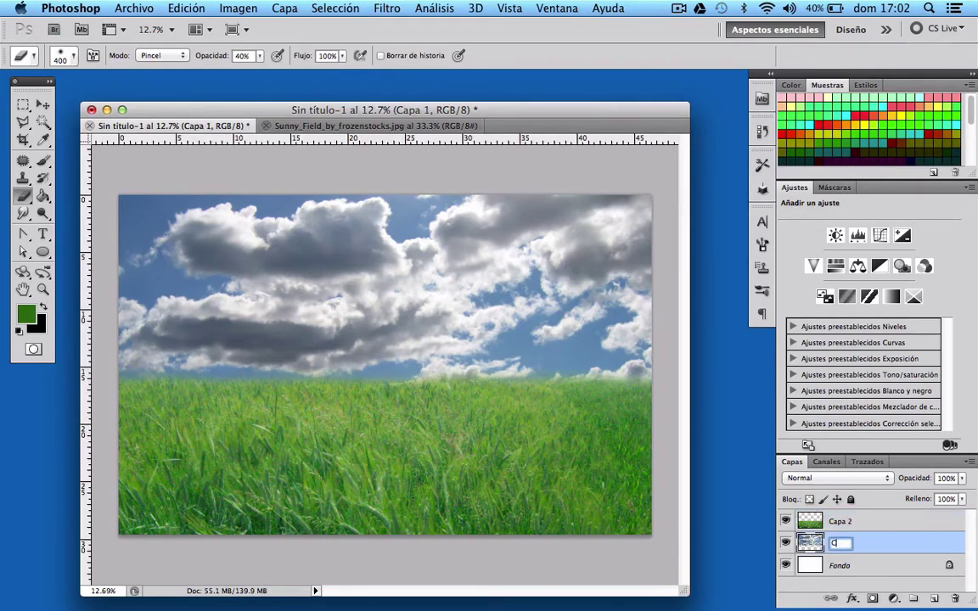
{"action": "type", "text": "Cielo"}
{"action": "key", "text": "Return"}
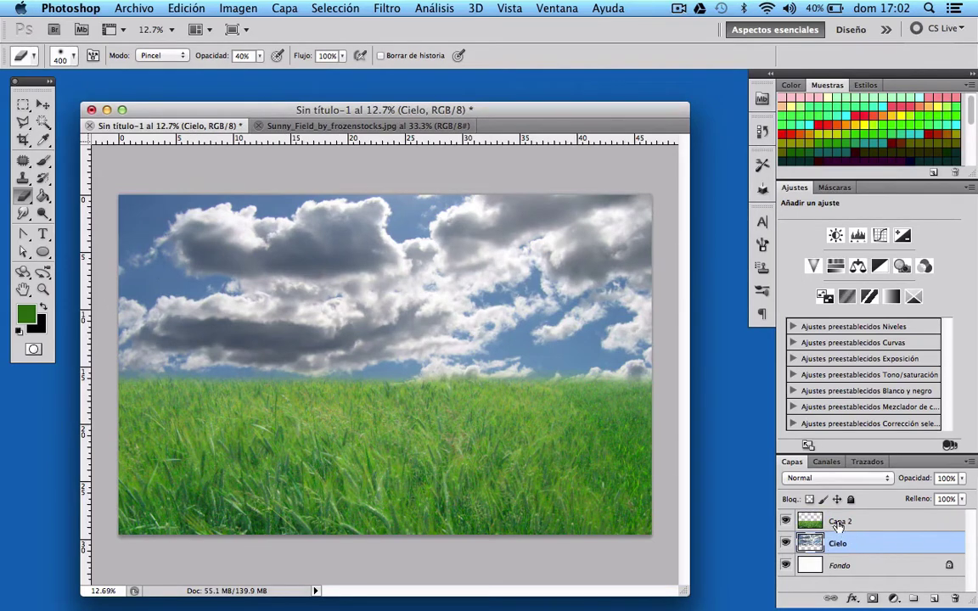
{"action": "double_click", "coordinate": [841, 520]}
{"action": "type", "text": "Pa"}
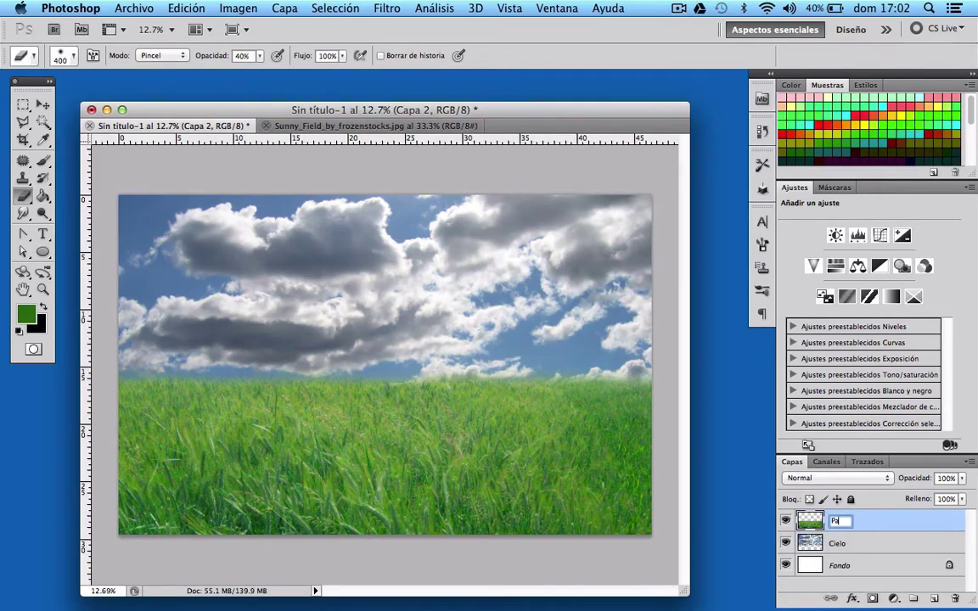
{"action": "type", "text": "sto"}
{"action": "left_click", "coordinate": [853, 545]}
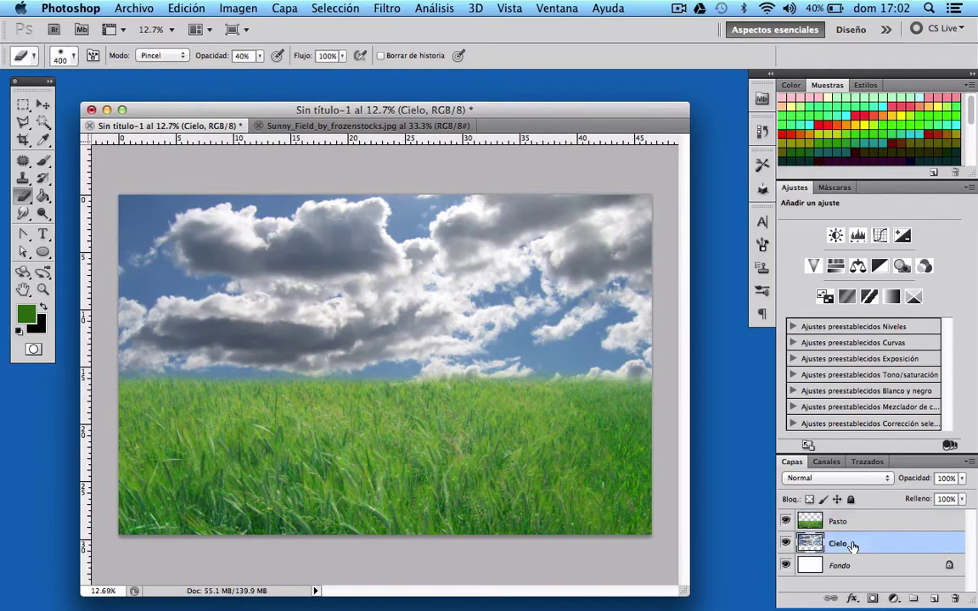
Add a Color Balance adjustment layer clipped to the Cielo layer.
{"action": "left_click", "coordinate": [894, 599]}
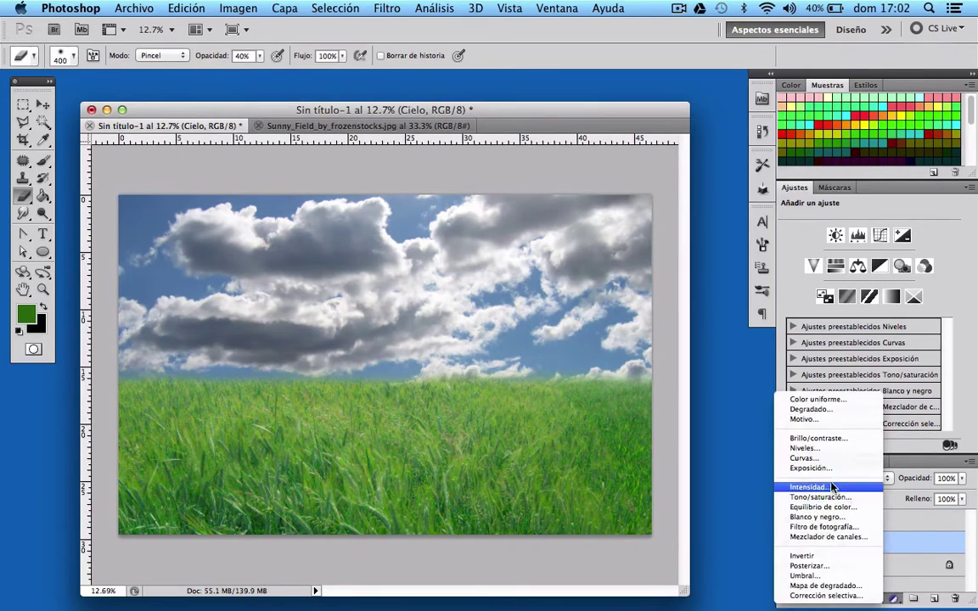
{"action": "left_click", "coordinate": [837, 510]}
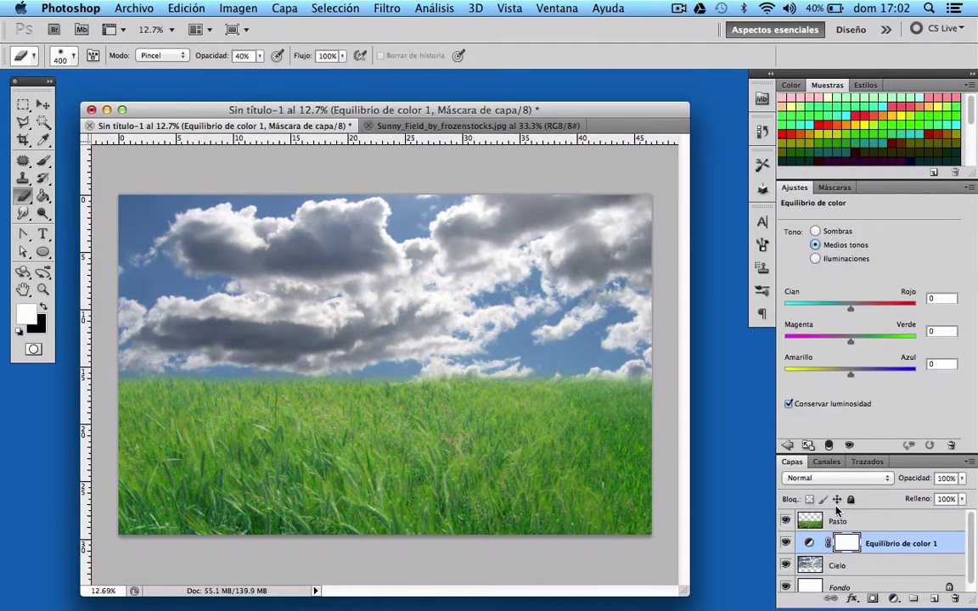
{"action": "right_click", "coordinate": [895, 548]}
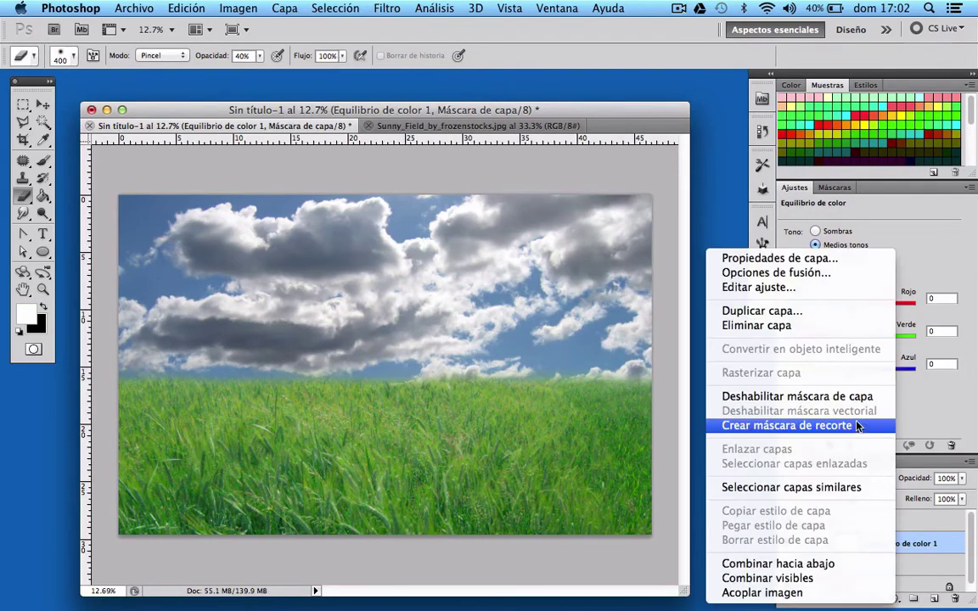
{"action": "left_click", "coordinate": [803, 425]}
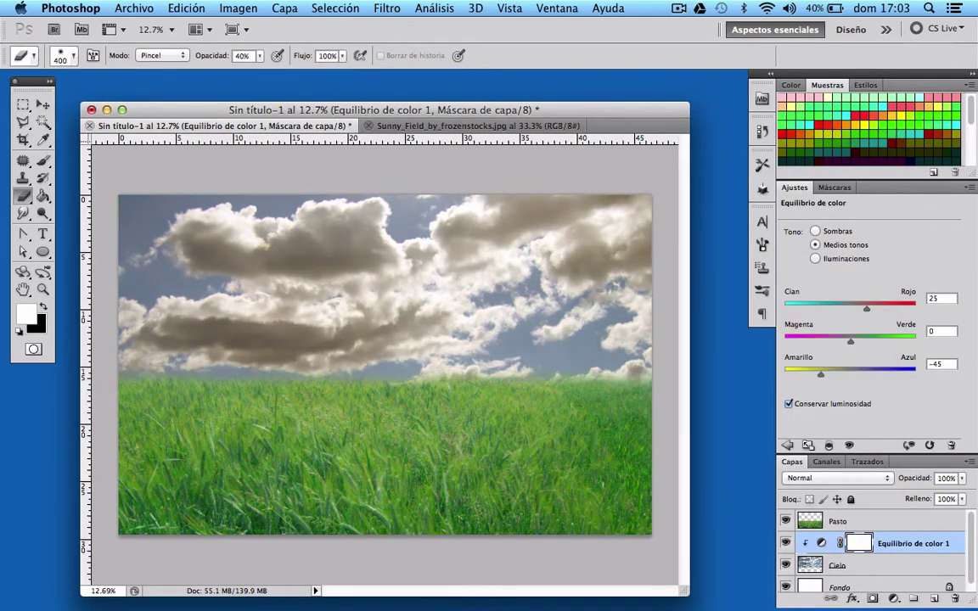
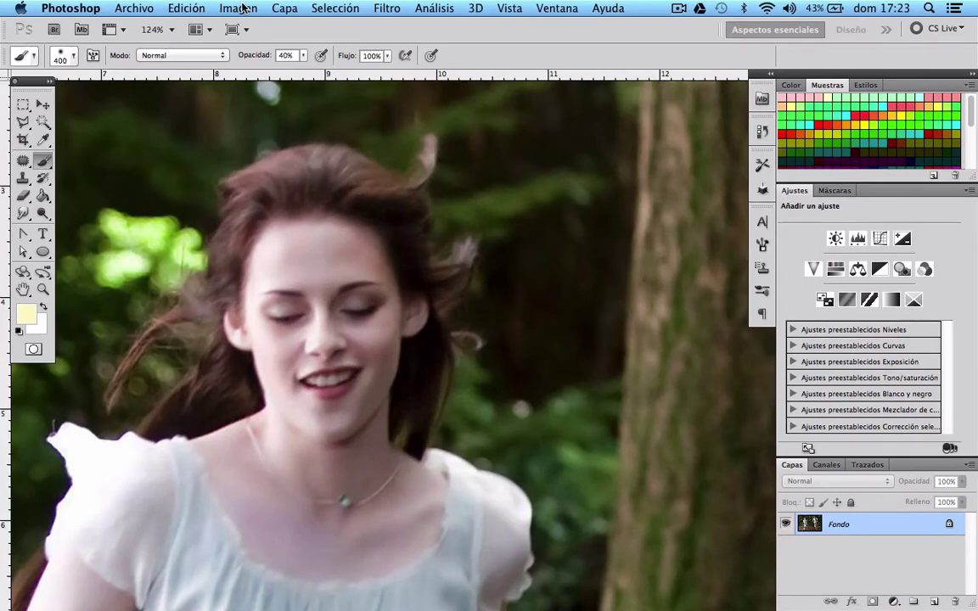
Drop a horizontal guide near the girl's dress hem, then zoom back in on the man's hair.
{"action": "key", "text": "ctrl+0"}
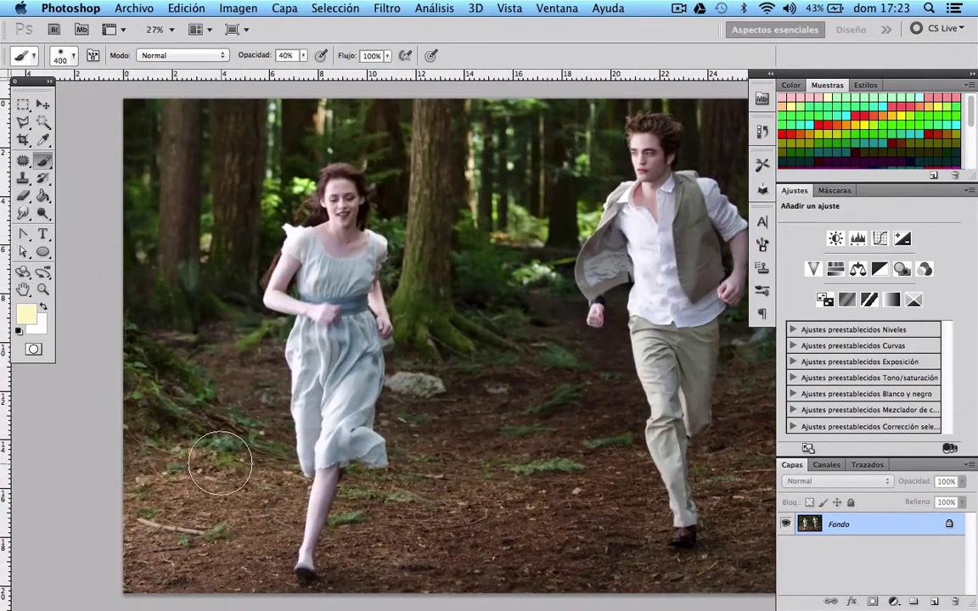
{"action": "left_click_drag", "start_coordinate": [356, 77], "coordinate": [387, 420]}
{"action": "scroll", "coordinate": [386, 421], "scroll_direction": "up", "scroll_amount": 2}
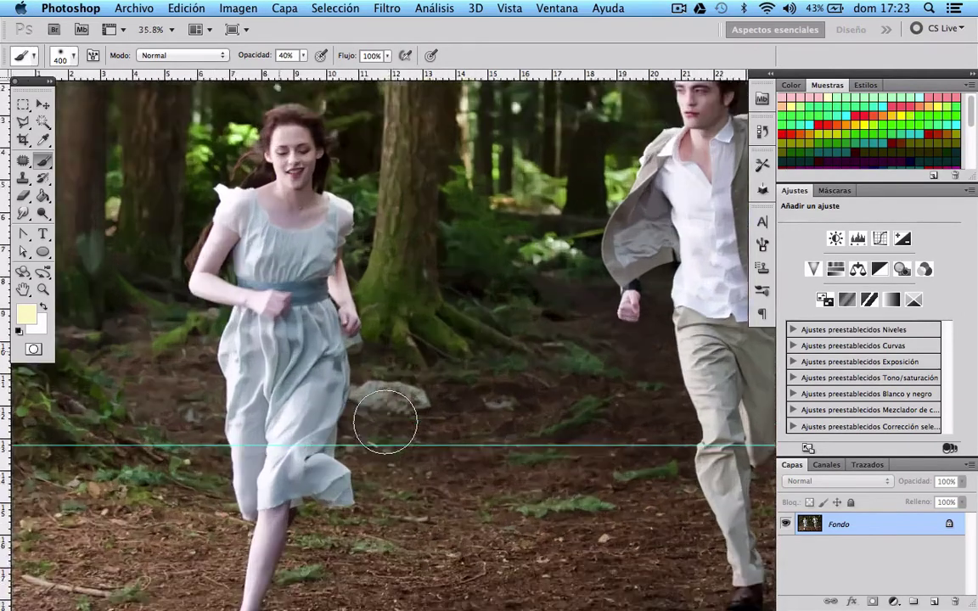
{"action": "scroll", "coordinate": [387, 420], "scroll_direction": "up", "scroll_amount": 2}
{"action": "scroll", "coordinate": [386, 420], "scroll_direction": "up", "scroll_amount": 2}
{"action": "scroll", "coordinate": [386, 421], "scroll_direction": "up", "scroll_amount": 2}
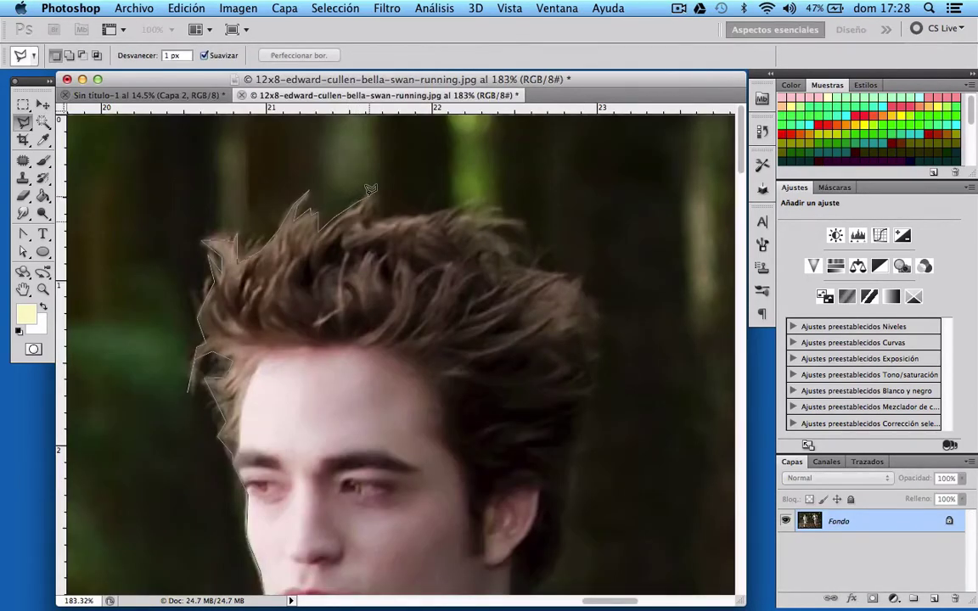
Trace a Polygonal Lasso outline across the man's hair and down its right side toward his ear.
{"action": "left_click", "coordinate": [370, 197]}
{"action": "left_click", "coordinate": [375, 223]}
{"action": "left_click", "coordinate": [522, 223]}
{"action": "left_click", "coordinate": [490, 227]}
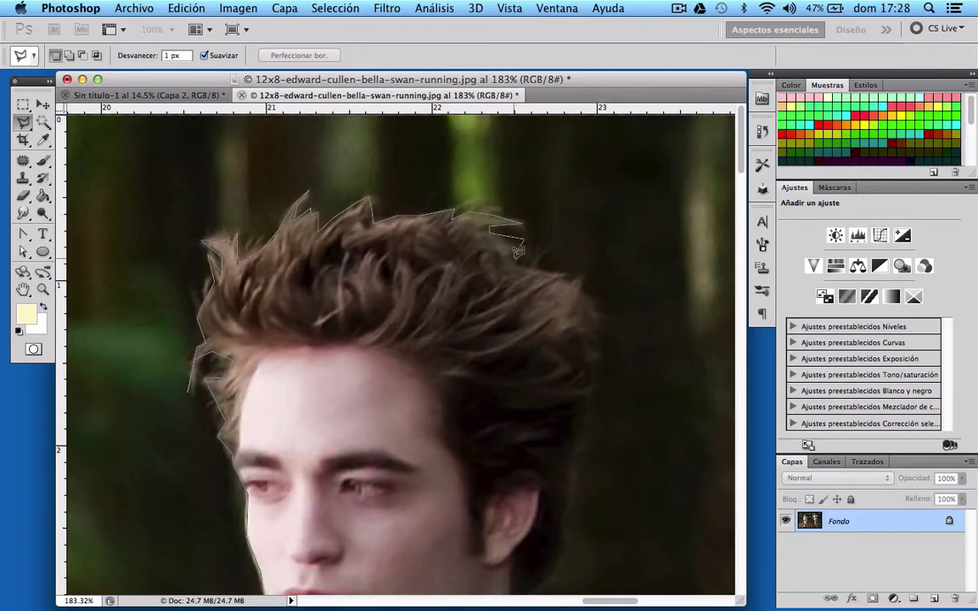
{"action": "left_click", "coordinate": [523, 258]}
{"action": "left_click", "coordinate": [543, 272]}
{"action": "left_click", "coordinate": [565, 272]}
{"action": "left_click", "coordinate": [588, 293]}
{"action": "left_click", "coordinate": [599, 316]}
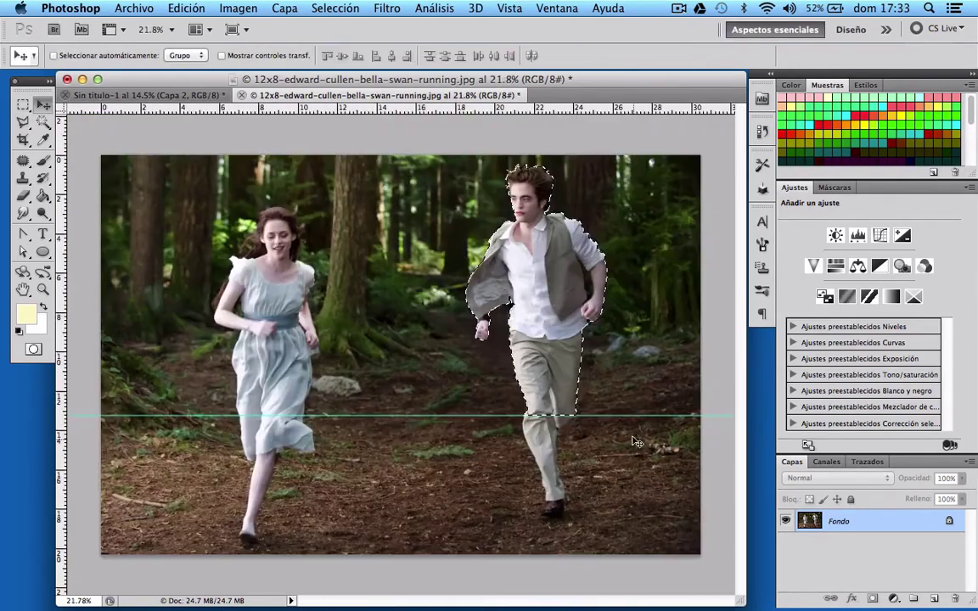
Bring the selected man into the field document on the right and nudge the girl's layer slightly lower.
{"action": "left_click_drag", "start_coordinate": [560, 395], "coordinate": [167, 99]}
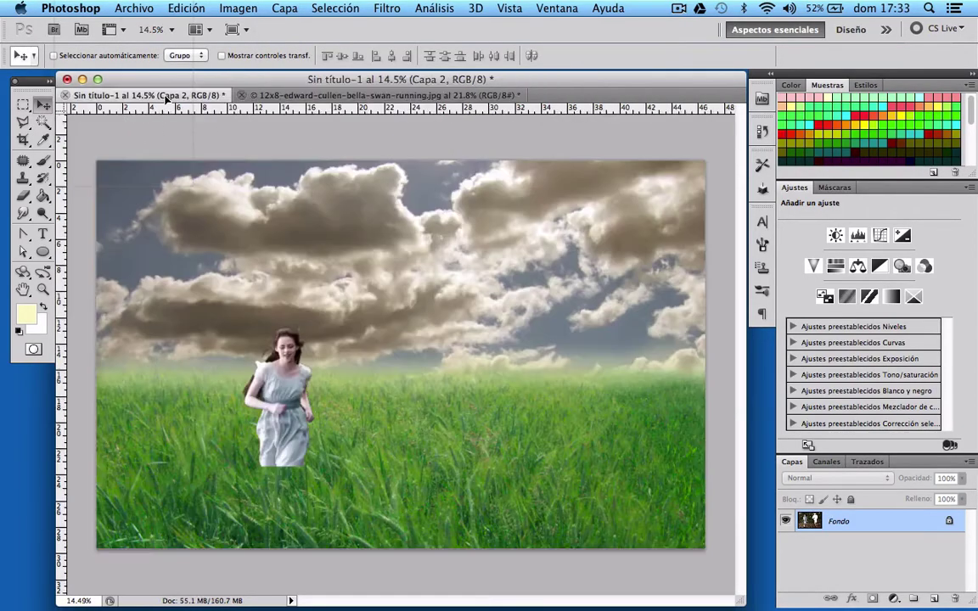
{"action": "mouse_move", "coordinate": [496, 385]}
{"action": "left_mouse_down"}
{"action": "mouse_move", "coordinate": [504, 399]}
{"action": "mouse_move", "coordinate": [556, 389]}
{"action": "left_mouse_up"}
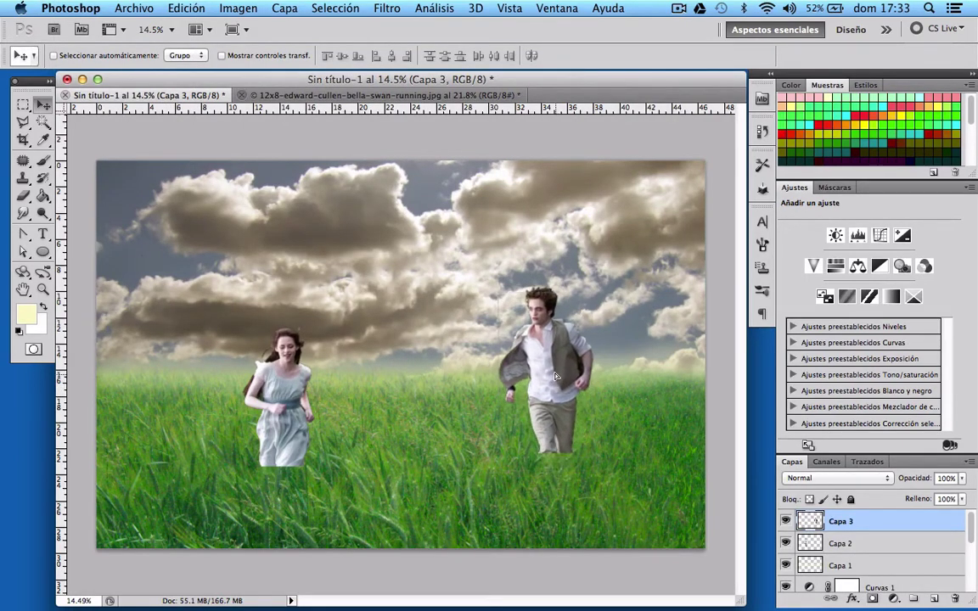
{"action": "right_click", "coordinate": [296, 409]}
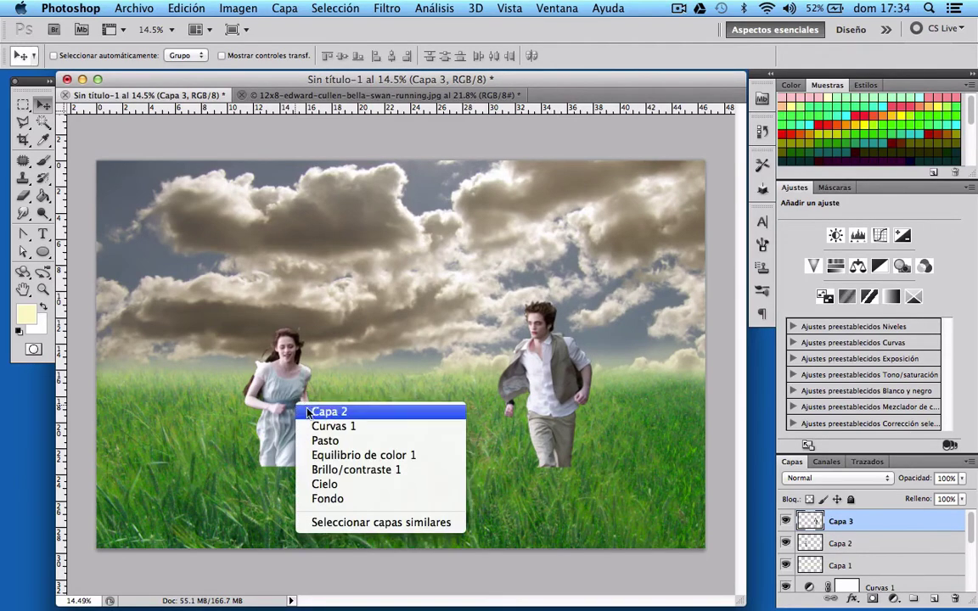
{"action": "left_click", "coordinate": [328, 412]}
{"action": "left_click_drag", "start_coordinate": [310, 414], "coordinate": [310, 415]}
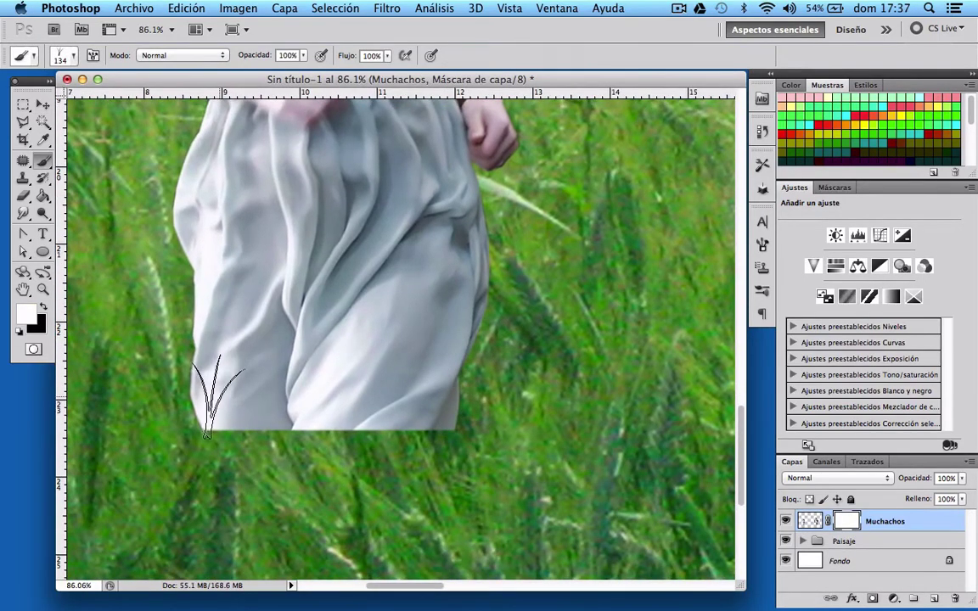
Paint grass blades over the girl's dress hem to blend it into the field.
{"action": "left_click_drag", "start_coordinate": [209, 407], "coordinate": [463, 408]}
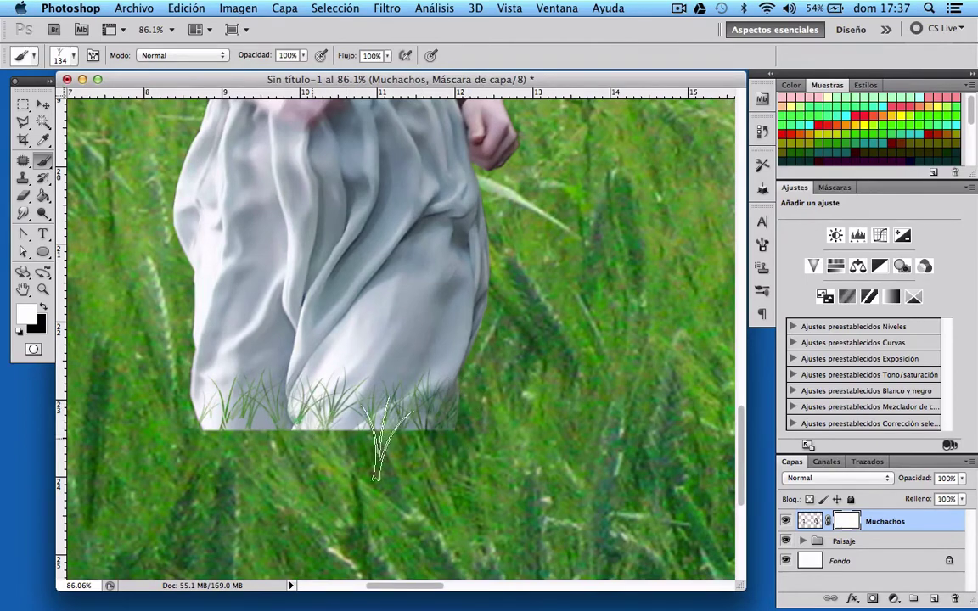
{"action": "left_click_drag", "start_coordinate": [458, 403], "coordinate": [356, 433]}
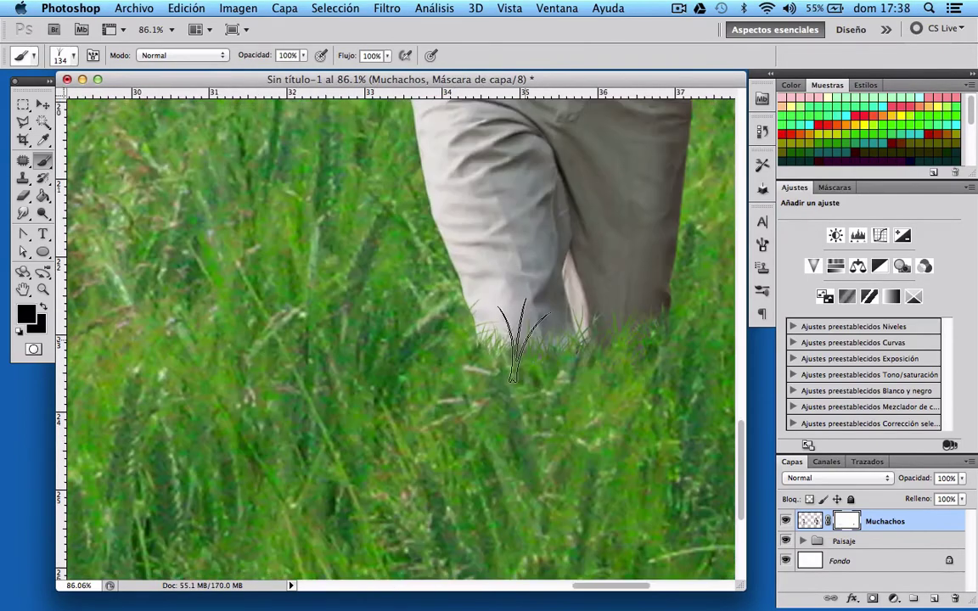
{"action": "scroll", "coordinate": [510, 399], "scroll_direction": "up", "scroll_amount": 1}
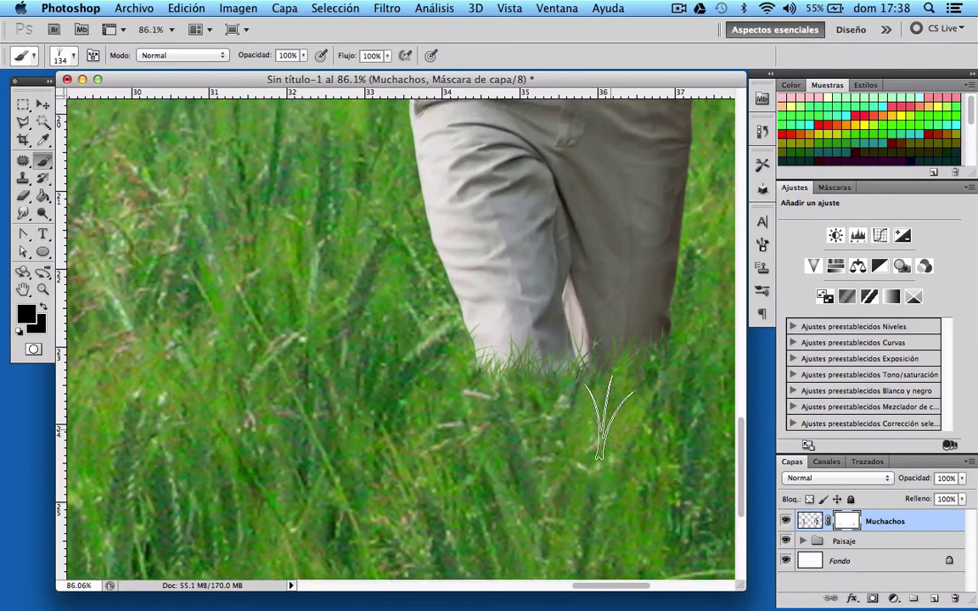
{"action": "scroll", "coordinate": [594, 416], "scroll_direction": "up", "scroll_amount": 4}
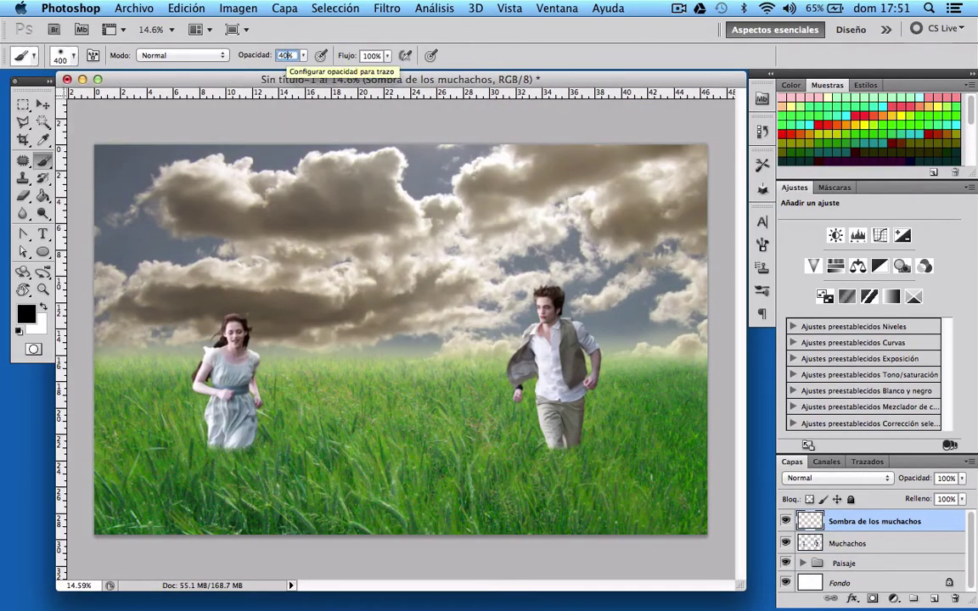
At 40% brush opacity, paint black shadows under both figures' feet on a layer below them.
{"action": "type", "text": "40"}
{"action": "key", "text": "Return"}
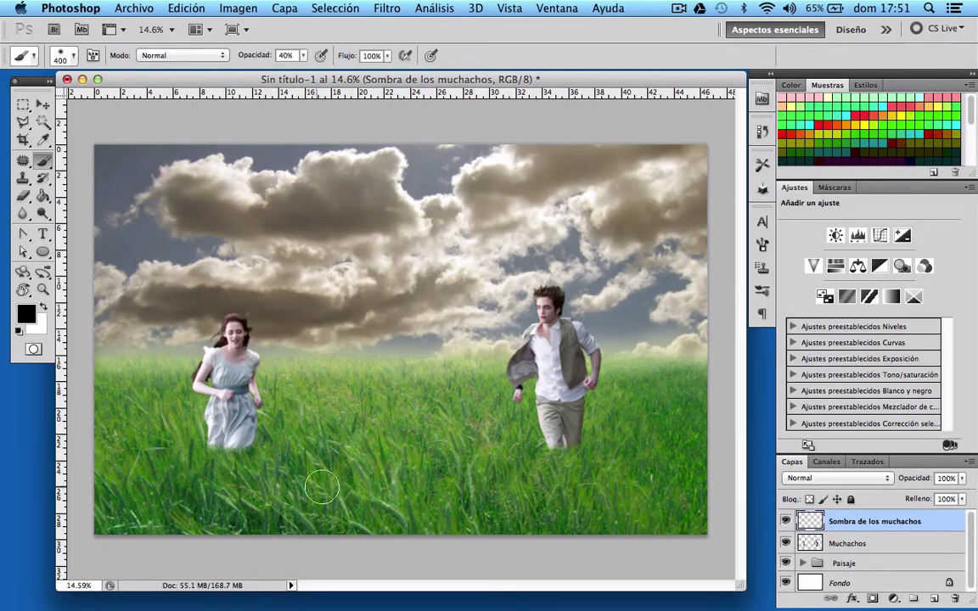
{"action": "left_click_drag", "start_coordinate": [869, 521], "coordinate": [875, 547]}
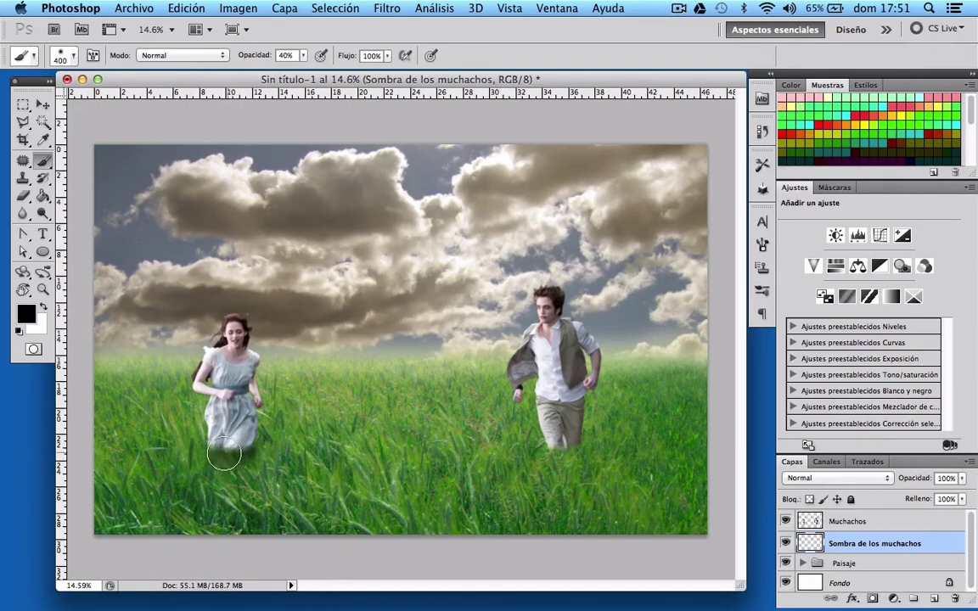
{"action": "left_click_drag", "start_coordinate": [247, 451], "coordinate": [184, 472]}
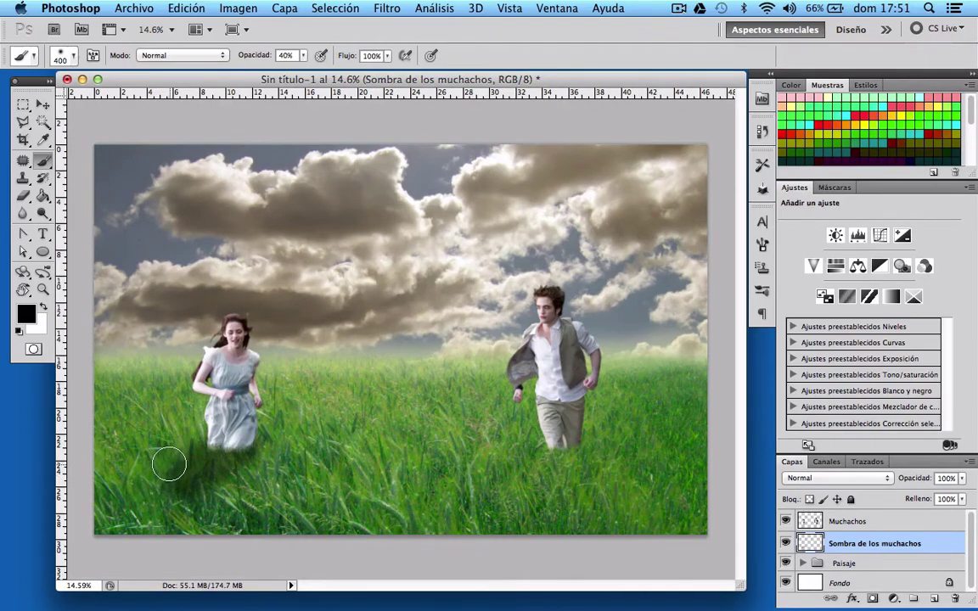
{"action": "left_click_drag", "start_coordinate": [518, 475], "coordinate": [569, 471]}
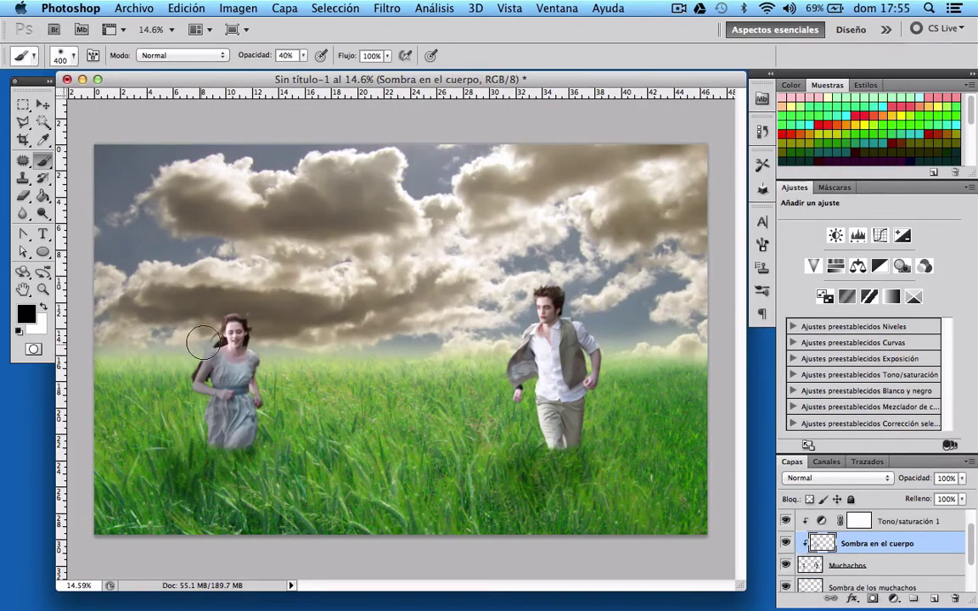
Undo a stray shadow stroke along the girl's left side and zoom in closer.
{"action": "left_click_drag", "start_coordinate": [226, 308], "coordinate": [197, 399]}
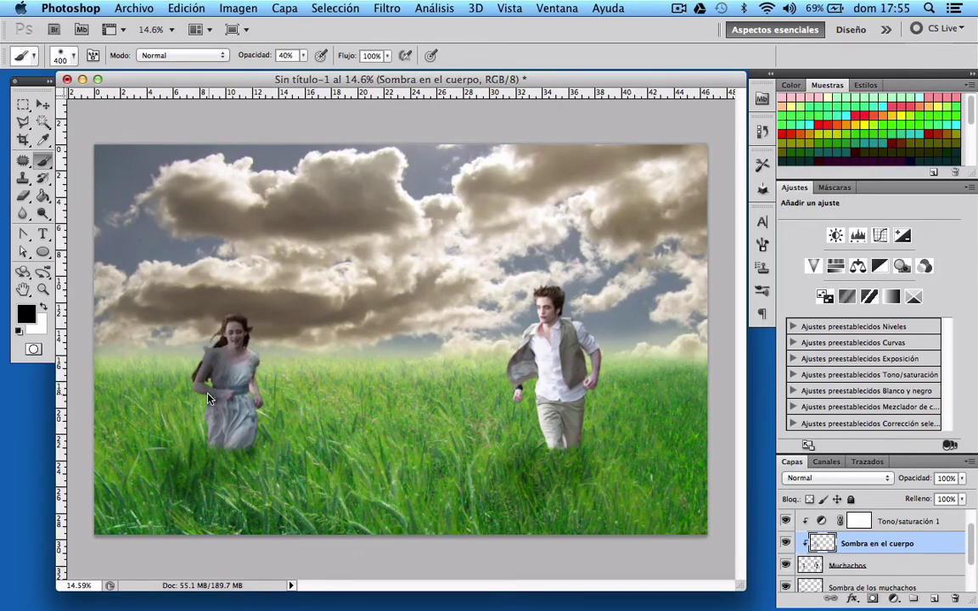
{"action": "key", "text": "ctrl+z"}
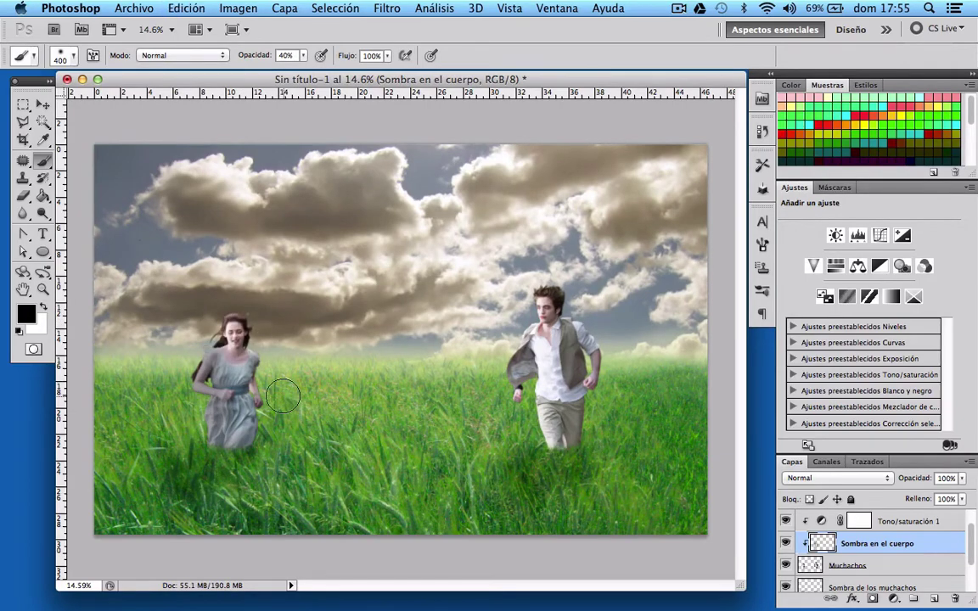
{"action": "key", "text": "ctrl+plus"}
{"action": "scroll", "coordinate": [243, 378], "scroll_direction": "up", "scroll_amount": 5}
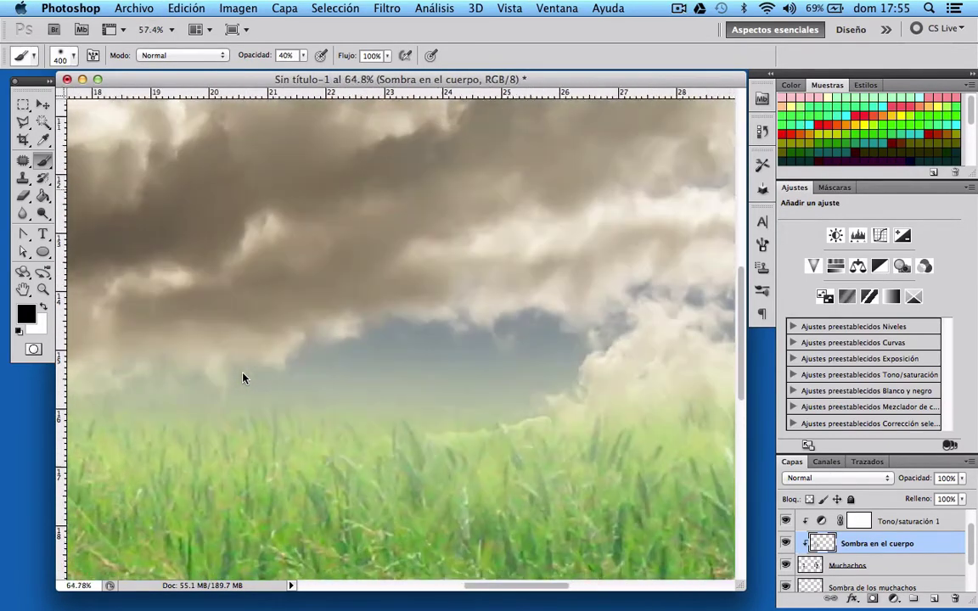
{"action": "scroll", "coordinate": [243, 378], "scroll_direction": "down", "scroll_amount": 4}
{"action": "scroll", "coordinate": [243, 378], "scroll_direction": "left", "scroll_amount": 4}
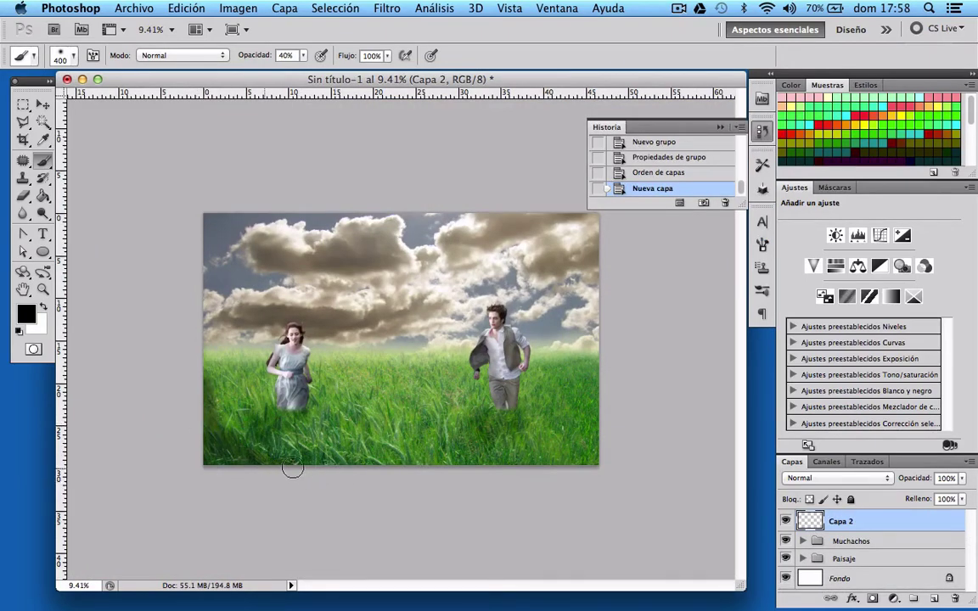
Darken the image's bottom edge and lower-right corner on a layer named 'Sombra 1'.
{"action": "mouse_move", "coordinate": [291, 465]}
{"action": "left_mouse_down"}
{"action": "mouse_move", "coordinate": [486, 463]}
{"action": "mouse_move", "coordinate": [586, 440]}
{"action": "left_mouse_up"}
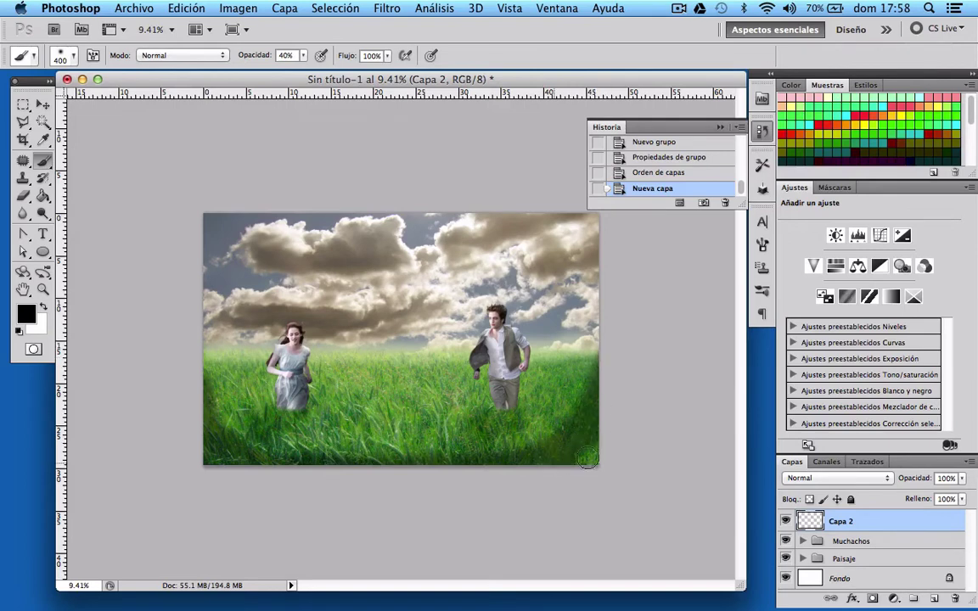
{"action": "left_click_drag", "start_coordinate": [586, 440], "coordinate": [590, 467]}
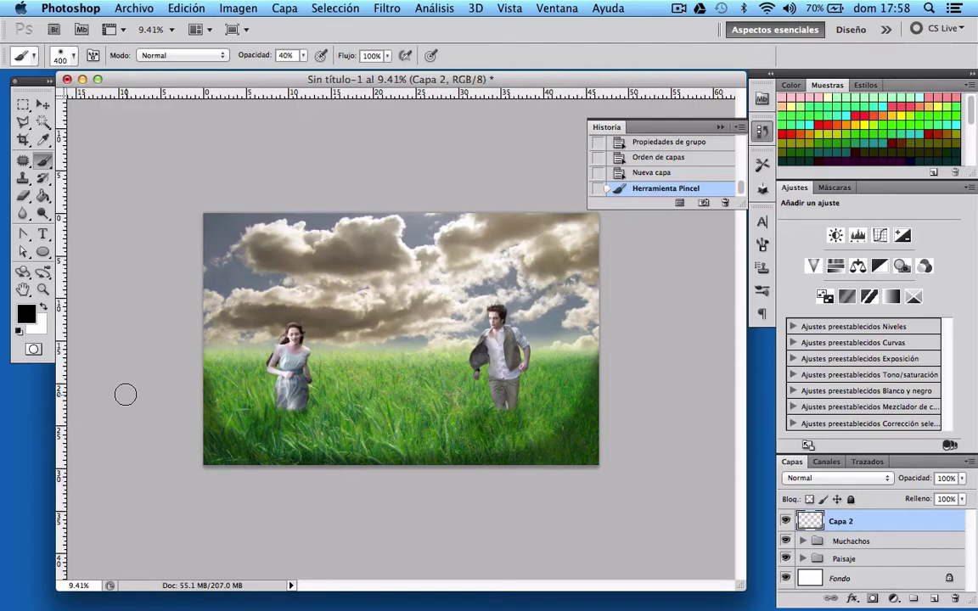
{"action": "double_click", "coordinate": [841, 521]}
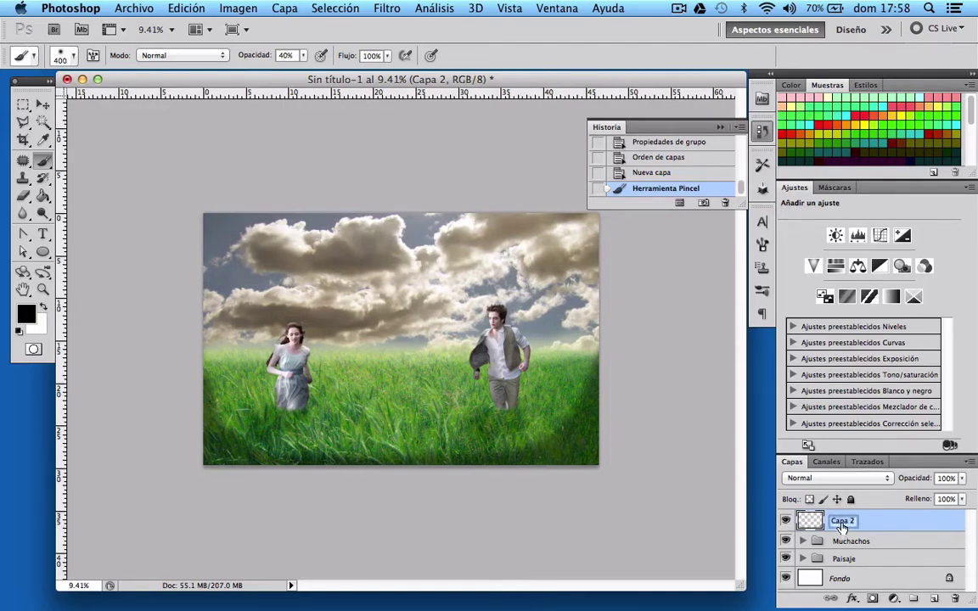
{"action": "type", "text": "Sombra 1"}
{"action": "key", "text": "Return"}
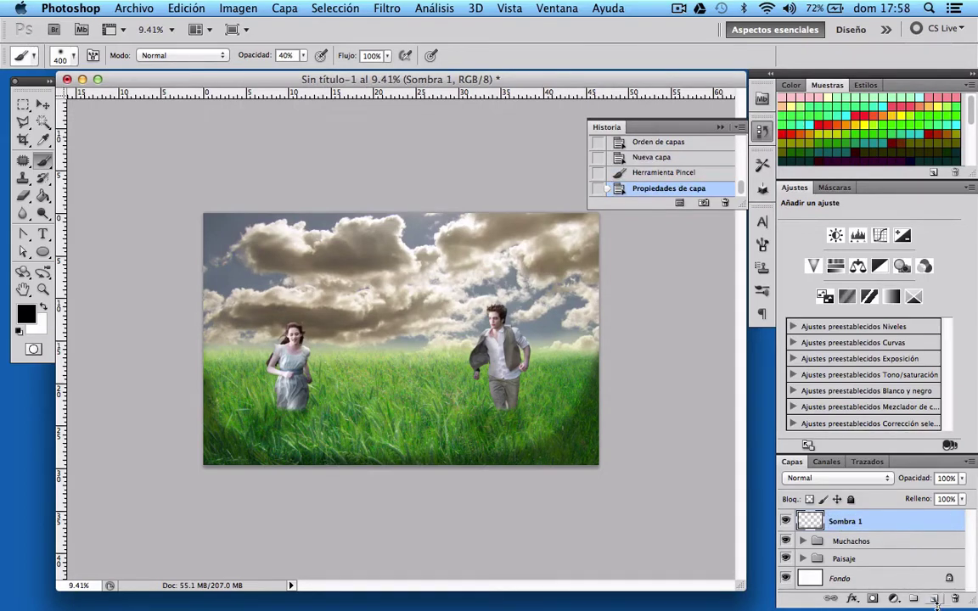
Darken the image's top edge on a new layer named 'Sombra 2'.
{"action": "left_click", "coordinate": [935, 599]}
{"action": "double_click", "coordinate": [845, 521]}
{"action": "type", "text": "Sombra 2"}
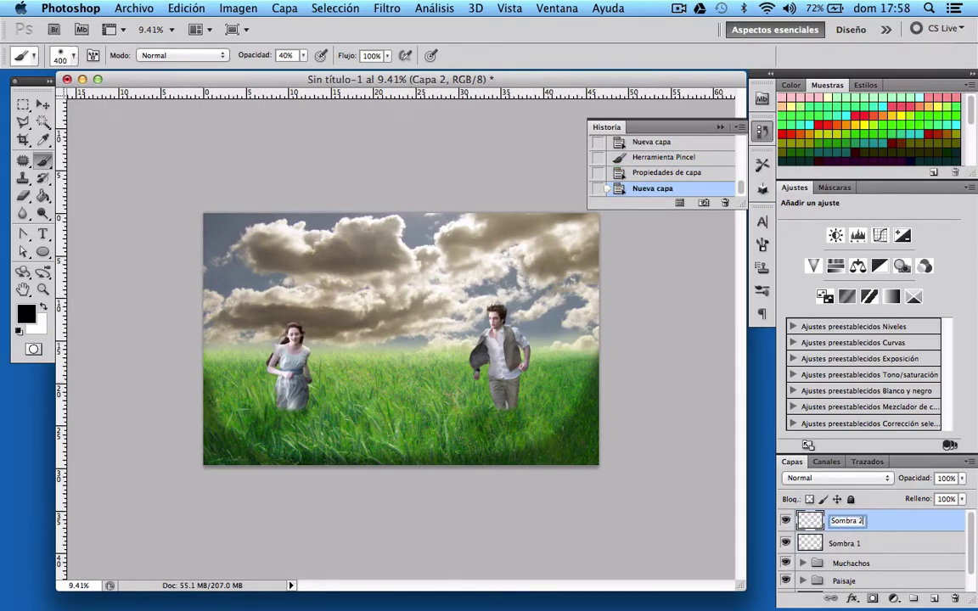
{"action": "key", "text": "Return"}
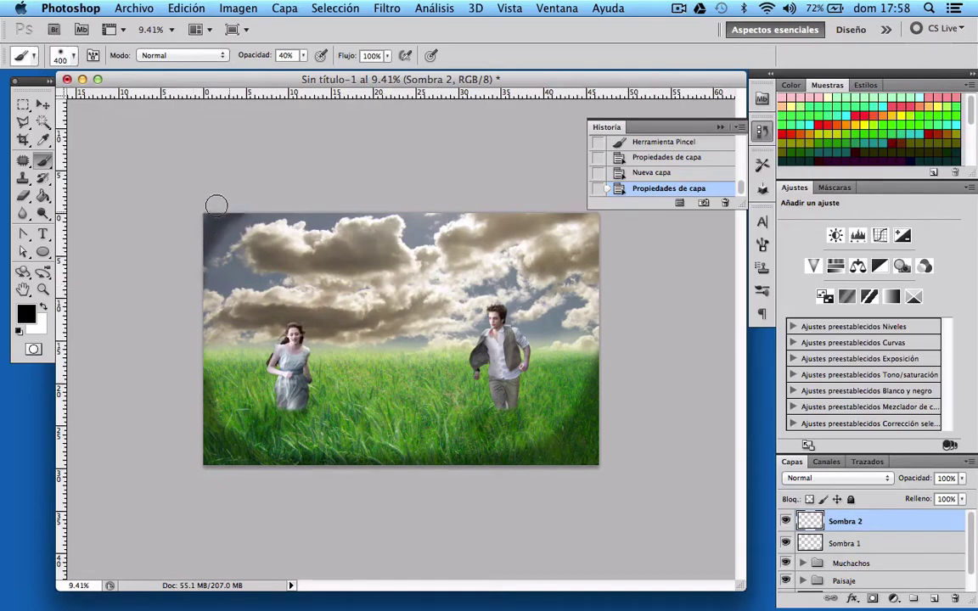
{"action": "mouse_move", "coordinate": [213, 210]}
{"action": "left_mouse_down"}
{"action": "mouse_move", "coordinate": [590, 241]}
{"action": "mouse_move", "coordinate": [608, 332]}
{"action": "left_mouse_up"}
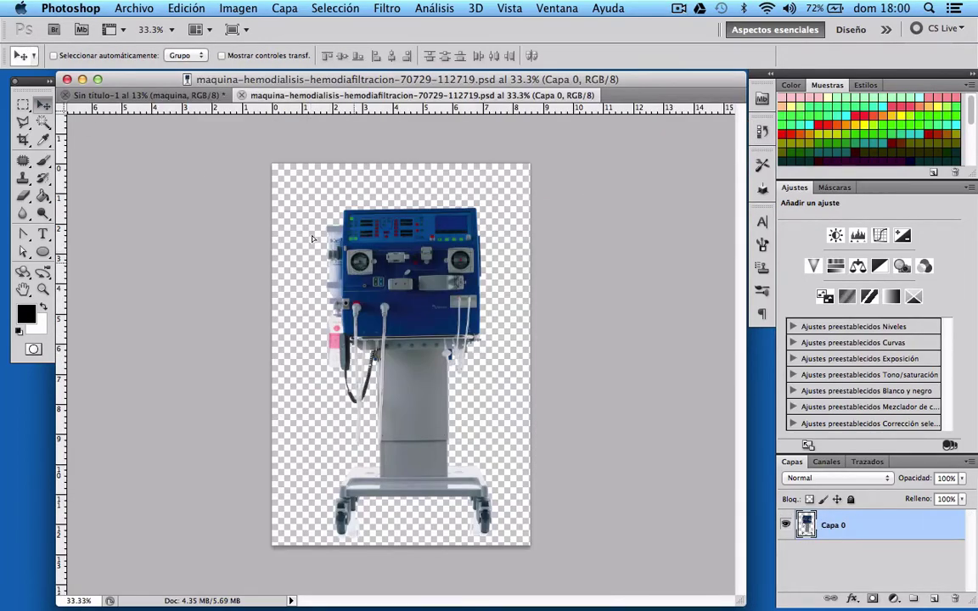
Place the hemodialysis machine cutout into the field scene and tilt it about 30 degrees.
{"action": "left_click_drag", "start_coordinate": [314, 254], "coordinate": [149, 98]}
{"action": "left_click_drag", "start_coordinate": [366, 264], "coordinate": [432, 295]}
{"action": "key", "text": "ctrl+t"}
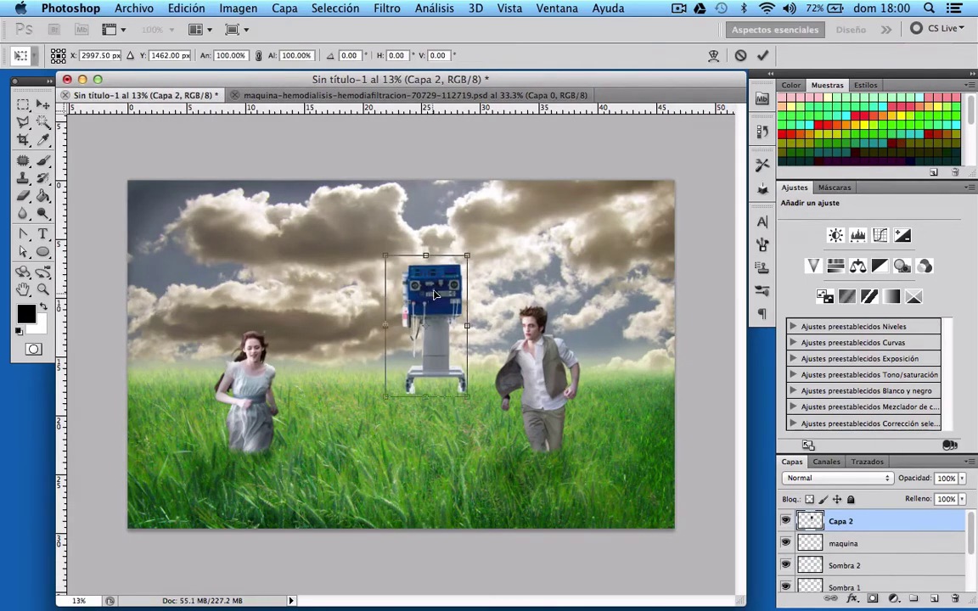
{"action": "mouse_move", "coordinate": [474, 246]}
{"action": "left_mouse_down"}
{"action": "mouse_move", "coordinate": [426, 231]}
{"action": "mouse_move", "coordinate": [410, 291]}
{"action": "mouse_move", "coordinate": [426, 333]}
{"action": "mouse_move", "coordinate": [469, 292]}
{"action": "left_mouse_up"}
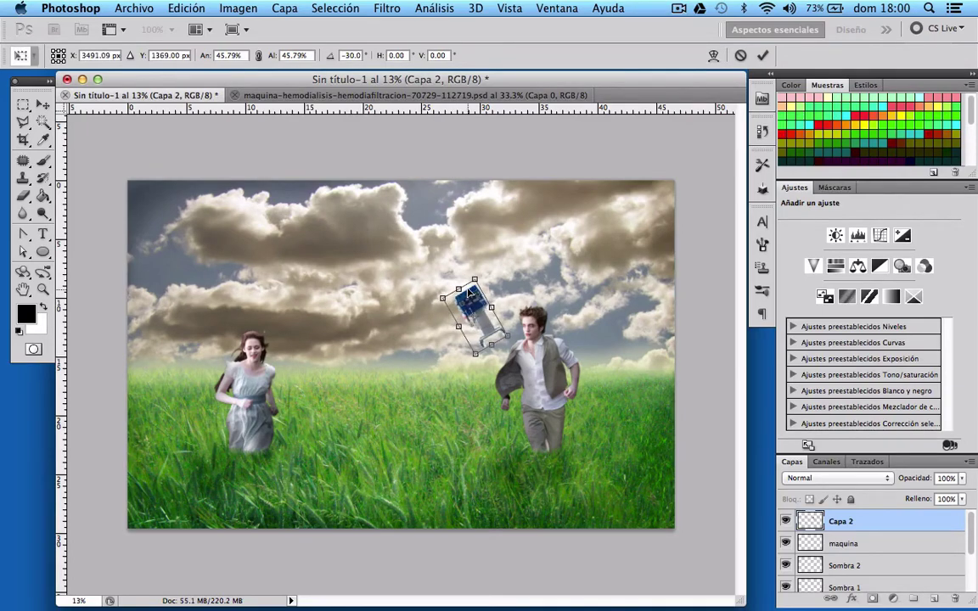
Apply the transformation and lift the Curvas 2 point to about 142 output to brighten slightly.
{"action": "left_click", "coordinate": [43, 103]}
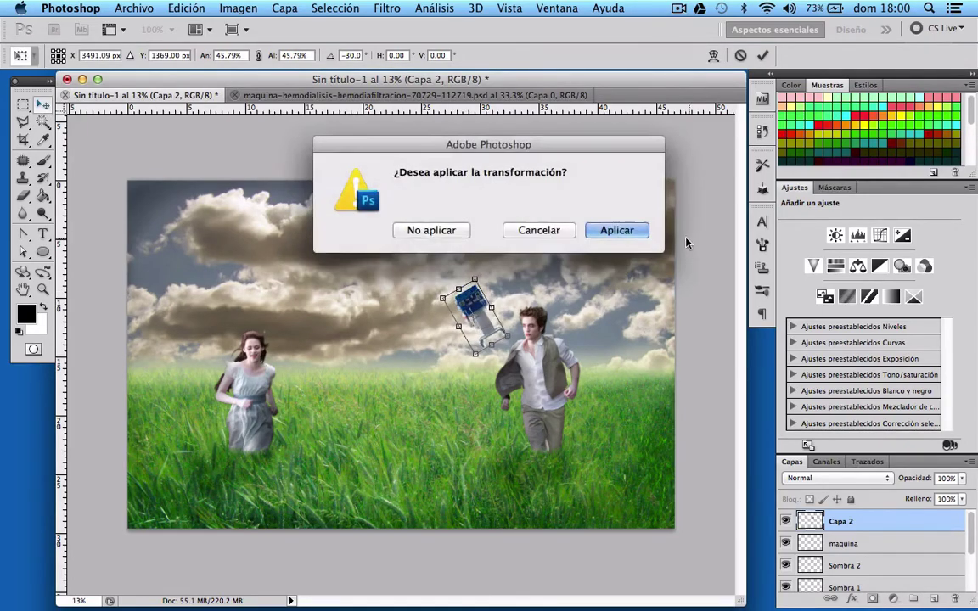
{"action": "left_click", "coordinate": [648, 238]}
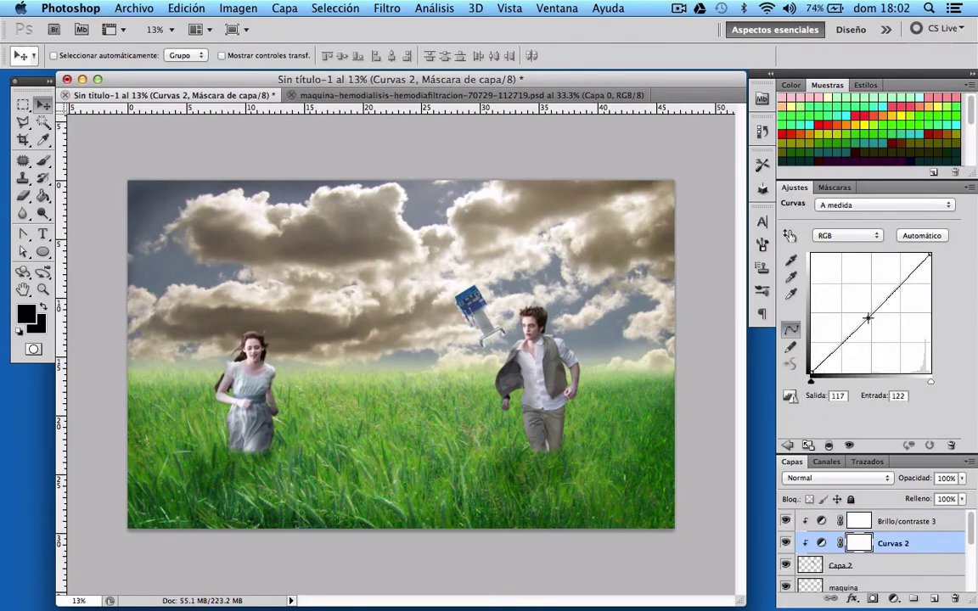
{"action": "left_click_drag", "start_coordinate": [868, 318], "coordinate": [867, 312]}
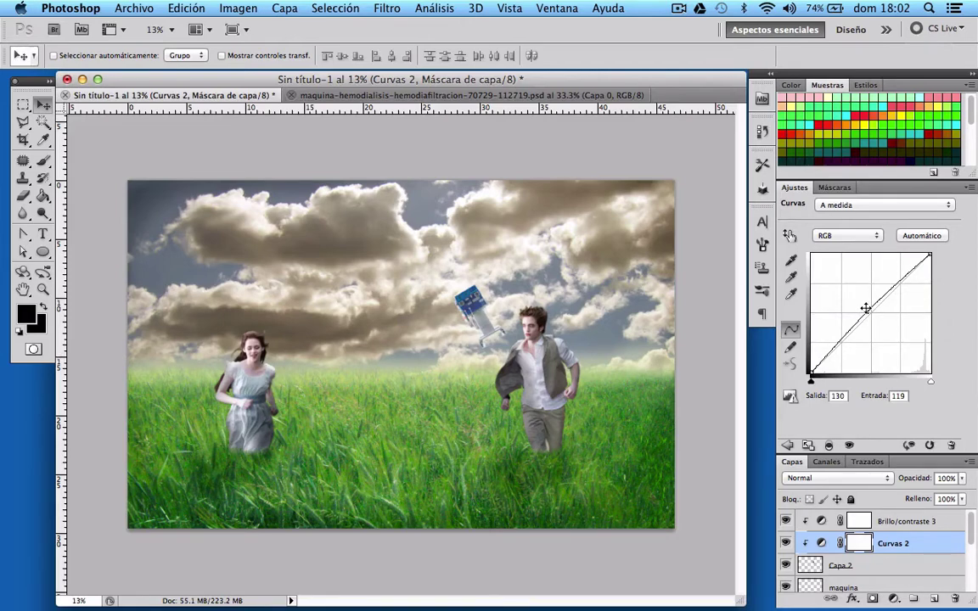
{"action": "left_click_drag", "start_coordinate": [866, 312], "coordinate": [870, 306]}
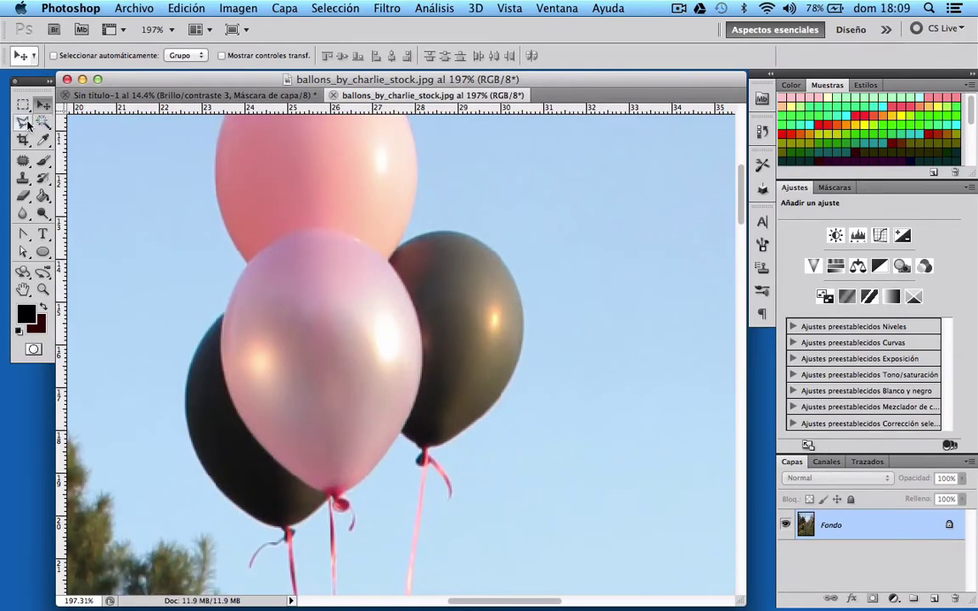
Trace a lasso selection around the balloons in the balloon photo.
{"action": "left_click", "coordinate": [23, 121]}
{"action": "scroll", "coordinate": [214, 375], "scroll_direction": "up", "scroll_amount": 2}
{"action": "scroll", "coordinate": [215, 375], "scroll_direction": "up", "scroll_amount": 1}
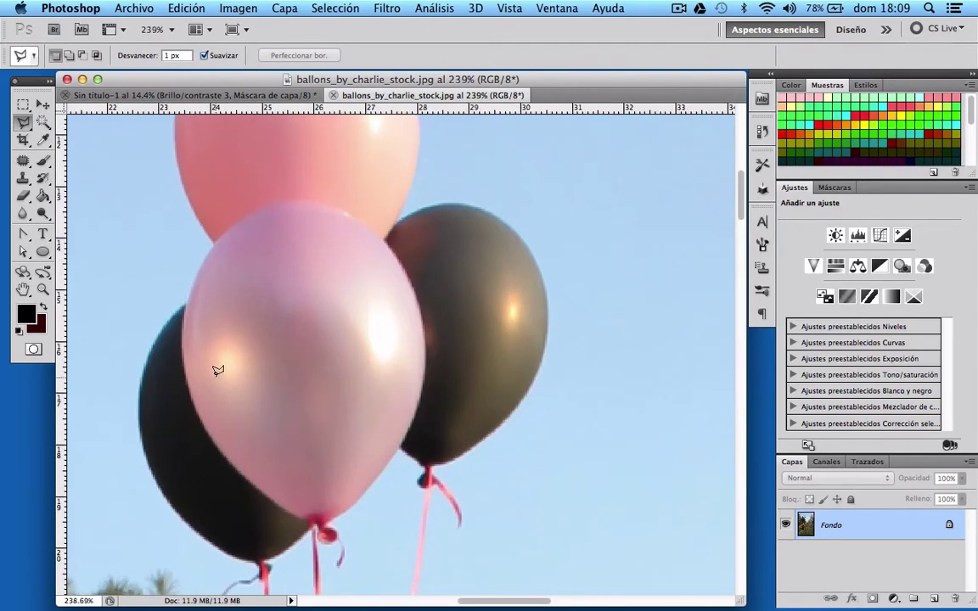
{"action": "scroll", "coordinate": [214, 375], "scroll_direction": "up", "scroll_amount": 2}
{"action": "scroll", "coordinate": [216, 382], "scroll_direction": "up", "scroll_amount": 1}
{"action": "scroll", "coordinate": [215, 382], "scroll_direction": "down", "scroll_amount": 3}
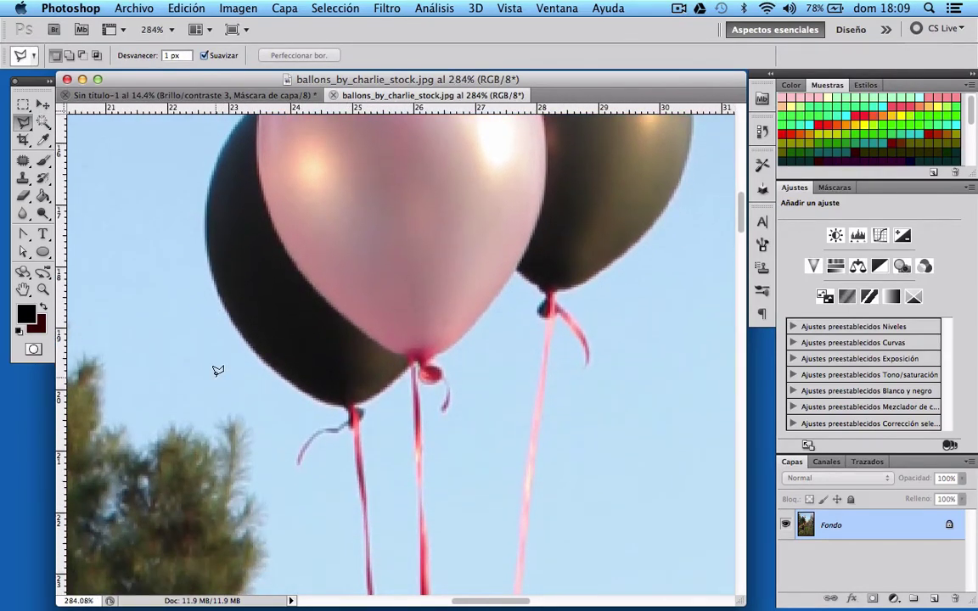
{"action": "left_click", "coordinate": [309, 361]}
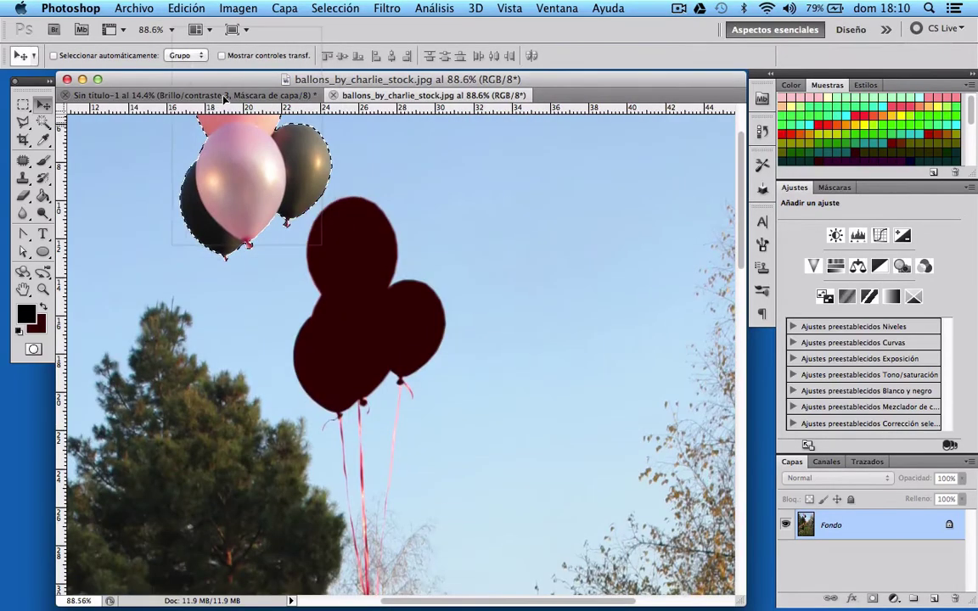
Paste the balloons into Sin título-1, move them into the sky, and close the balloon photo.
{"action": "left_click", "coordinate": [196, 96]}
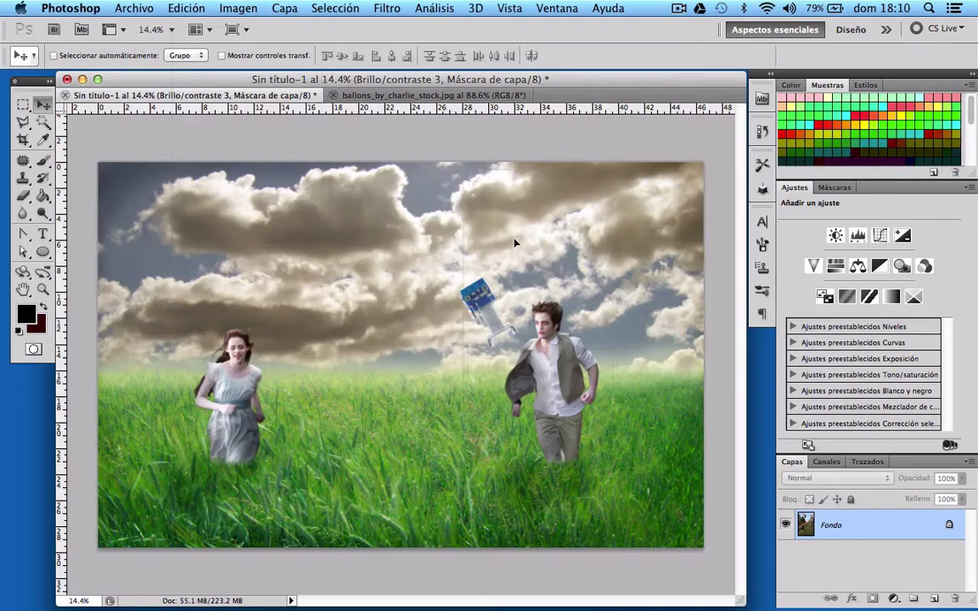
{"action": "key", "text": "ctrl+v"}
{"action": "left_click", "coordinate": [634, 366]}
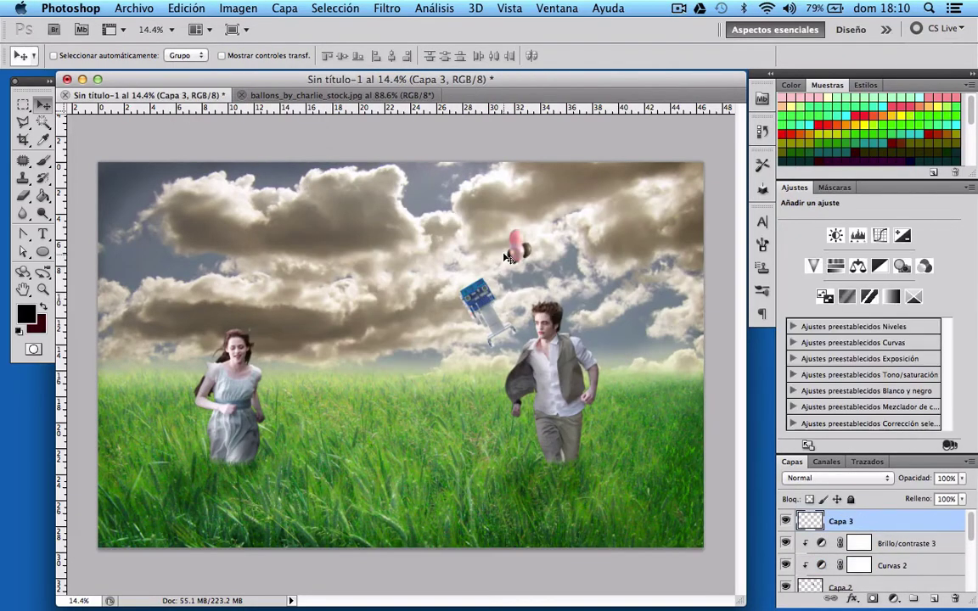
{"action": "left_click_drag", "start_coordinate": [507, 257], "coordinate": [502, 217]}
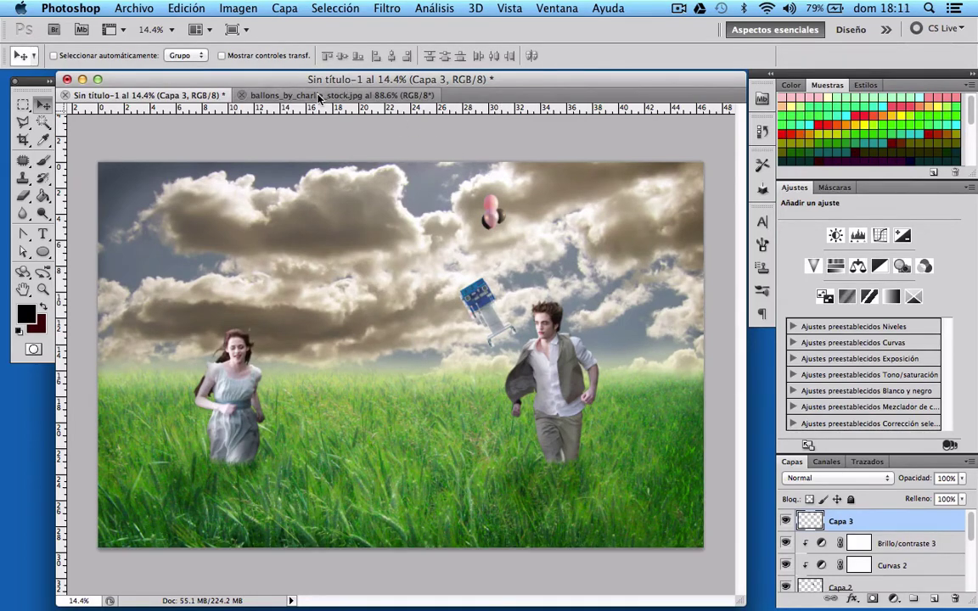
{"action": "left_click", "coordinate": [247, 97]}
{"action": "left_click", "coordinate": [245, 97]}
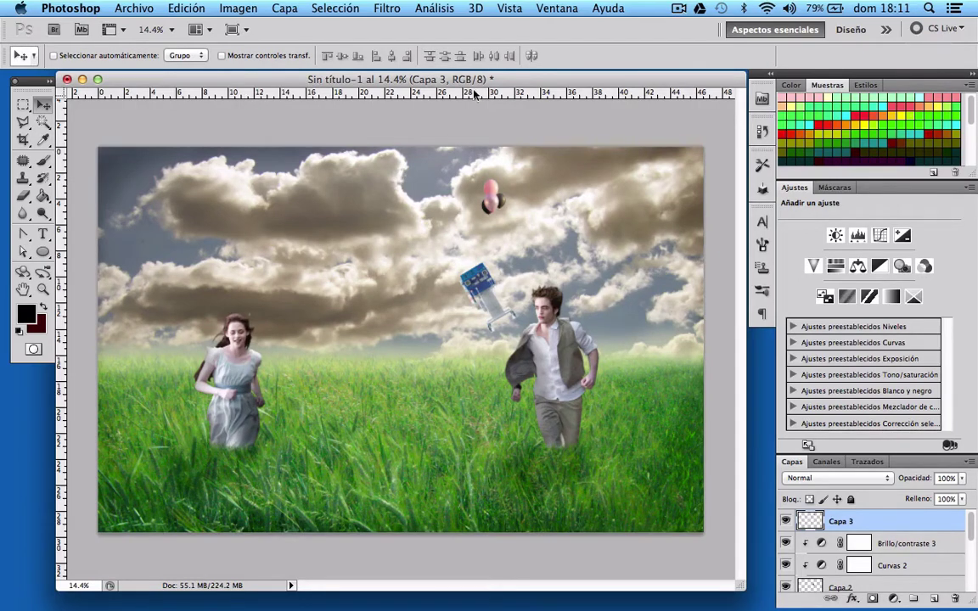
{"action": "left_click_drag", "start_coordinate": [489, 204], "coordinate": [499, 216]}
Blend the dark blue fill layer as Luz suave at 15% opacity.
{"action": "key", "text": "ctrl+t"}
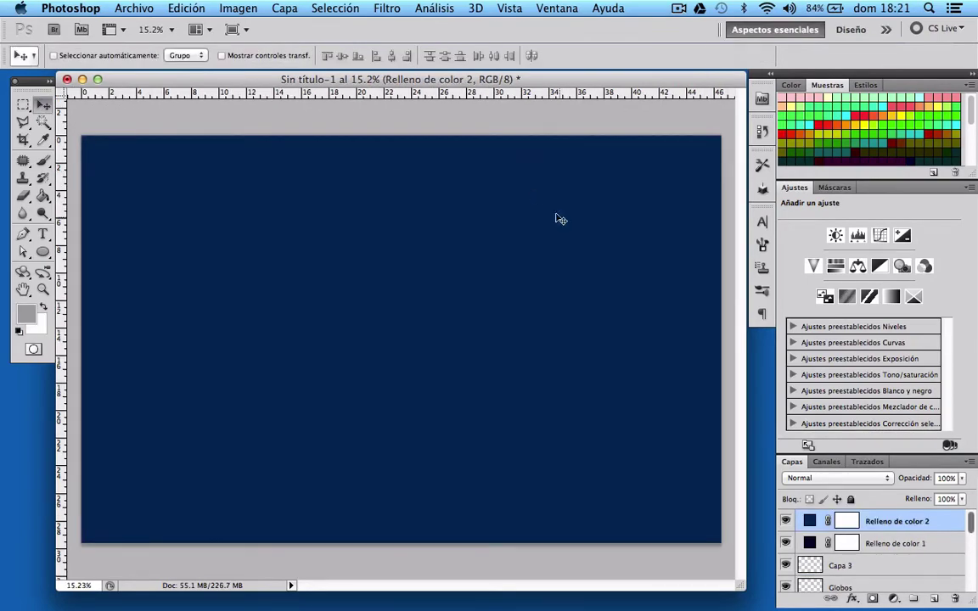
{"action": "left_click", "coordinate": [828, 478]}
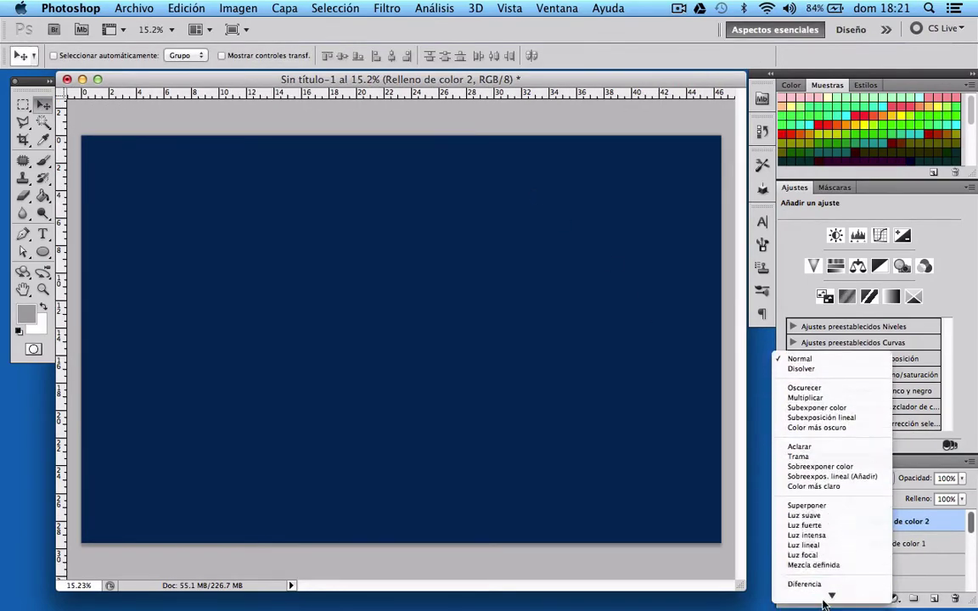
{"action": "left_click", "coordinate": [826, 486]}
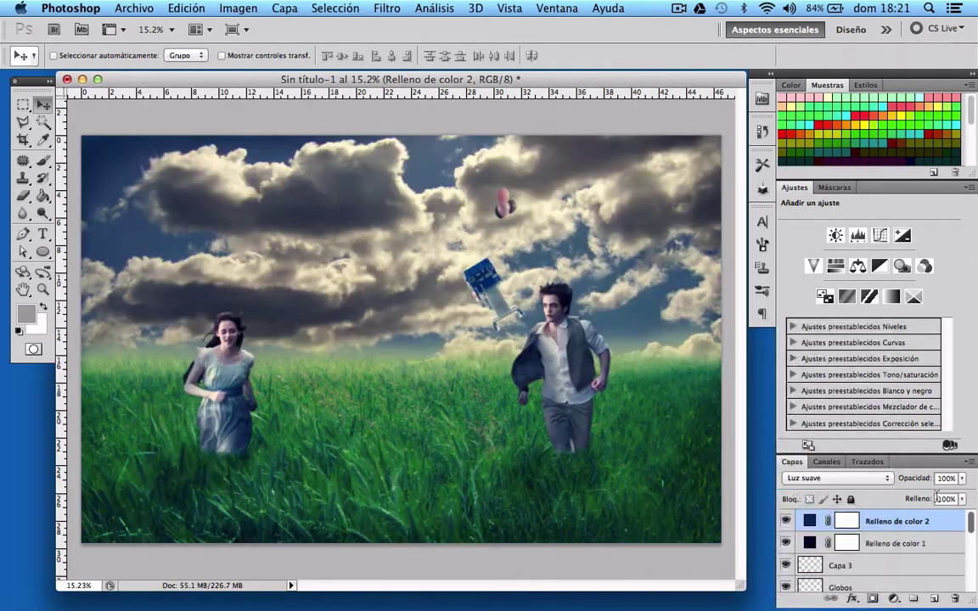
{"action": "left_click", "coordinate": [949, 478]}
{"action": "left_click_drag", "start_coordinate": [912, 482], "coordinate": [849, 431]}
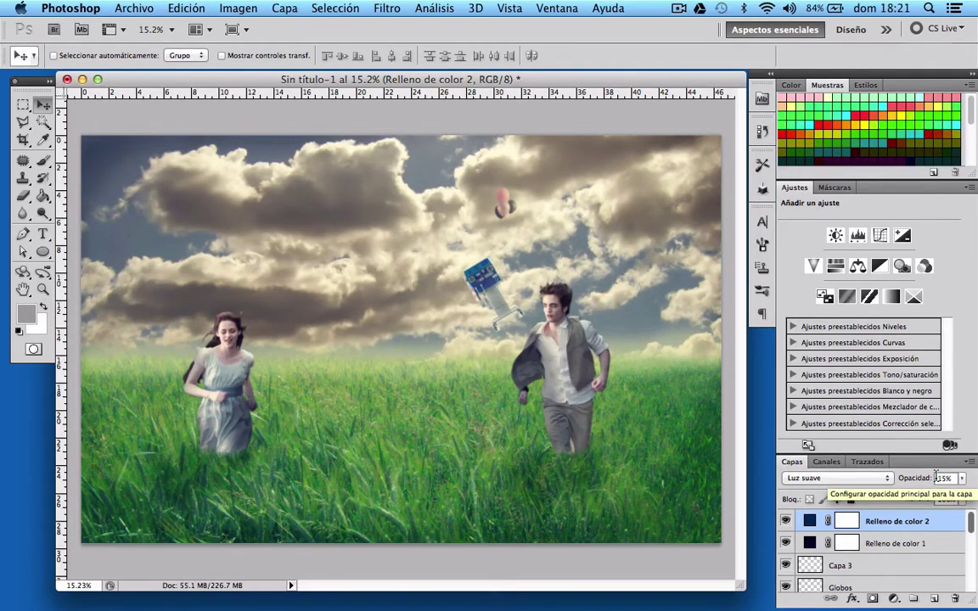
Add a gradient map adjustment at 25% opacity, followed by a photo filter adjustment layer.
{"action": "left_click", "coordinate": [894, 599]}
{"action": "left_click", "coordinate": [875, 585]}
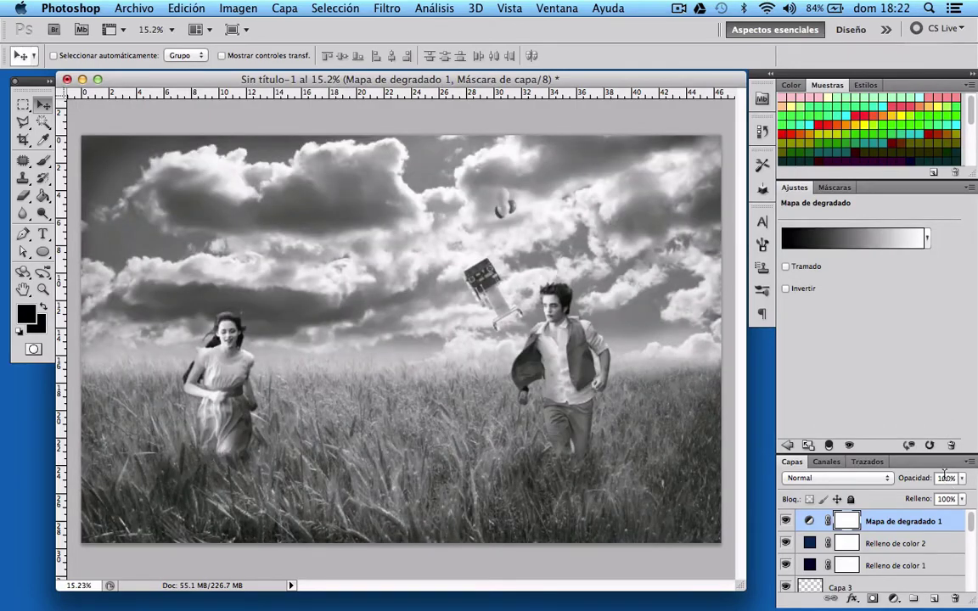
{"action": "left_click", "coordinate": [946, 478]}
{"action": "type", "text": "25"}
{"action": "key", "text": "Return"}
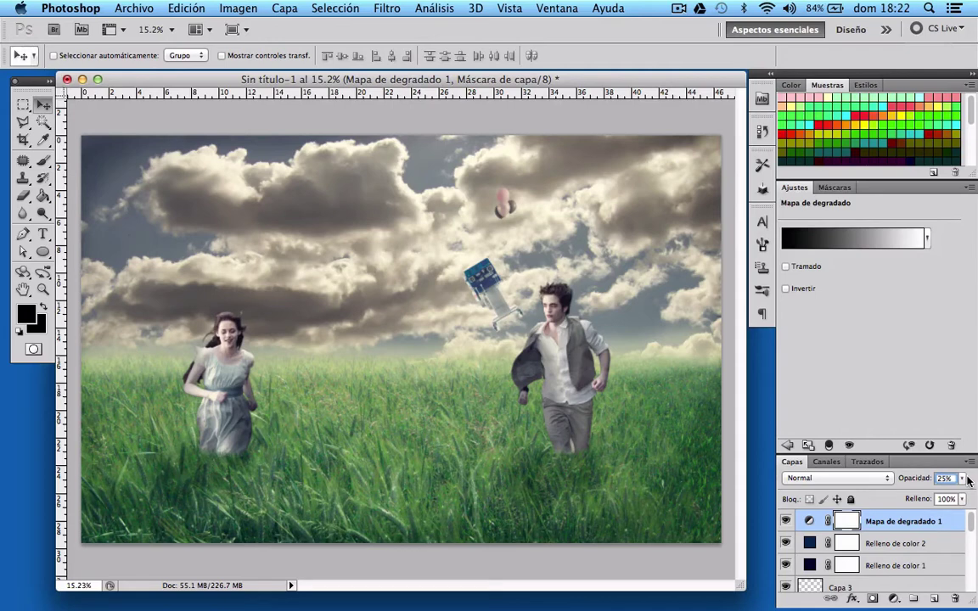
{"action": "left_click", "coordinate": [894, 598]}
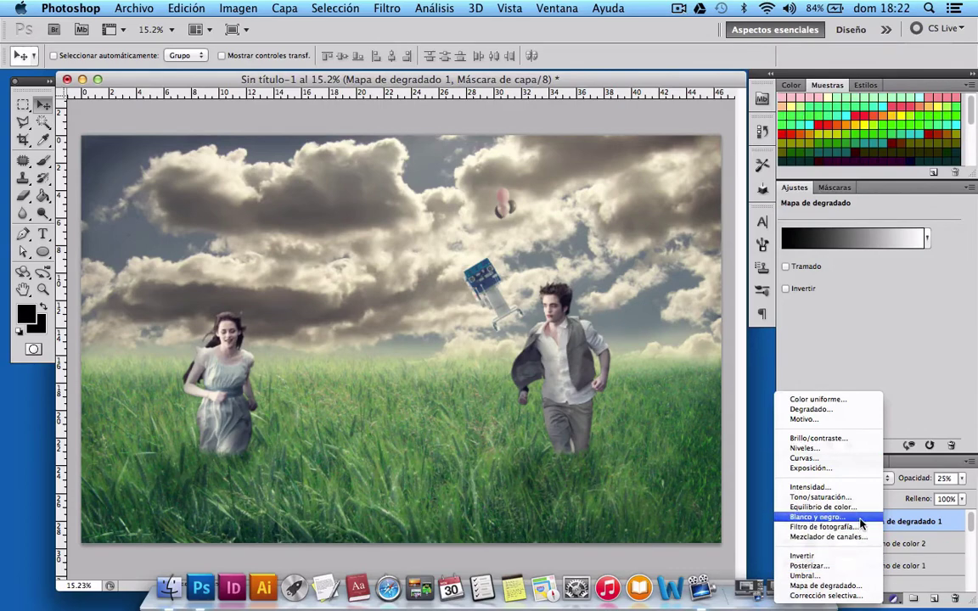
{"action": "left_click", "coordinate": [822, 527]}
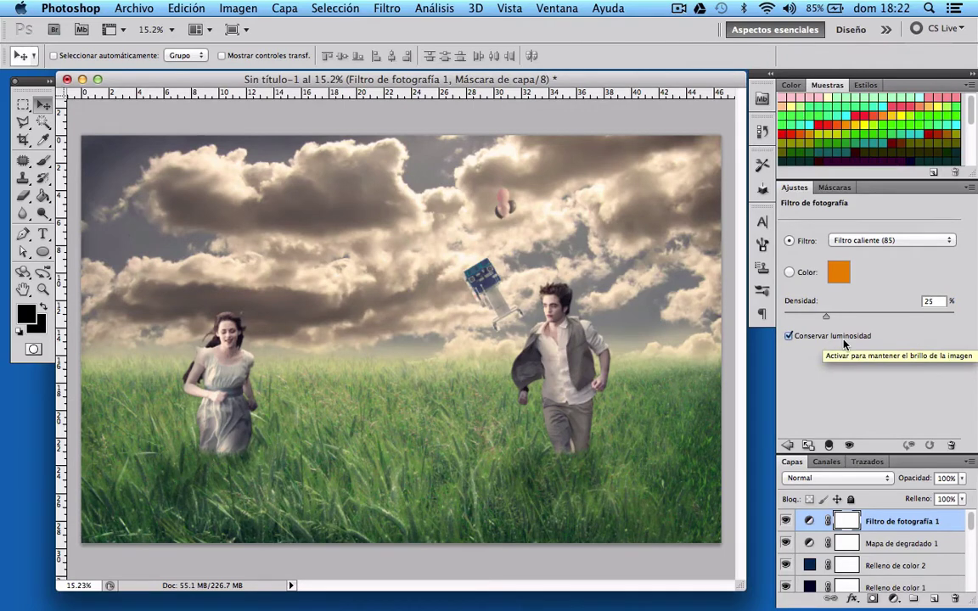
Set the Filtro de fotografía to the Submarino preset with Densidad 15%.
{"action": "left_click", "coordinate": [927, 243]}
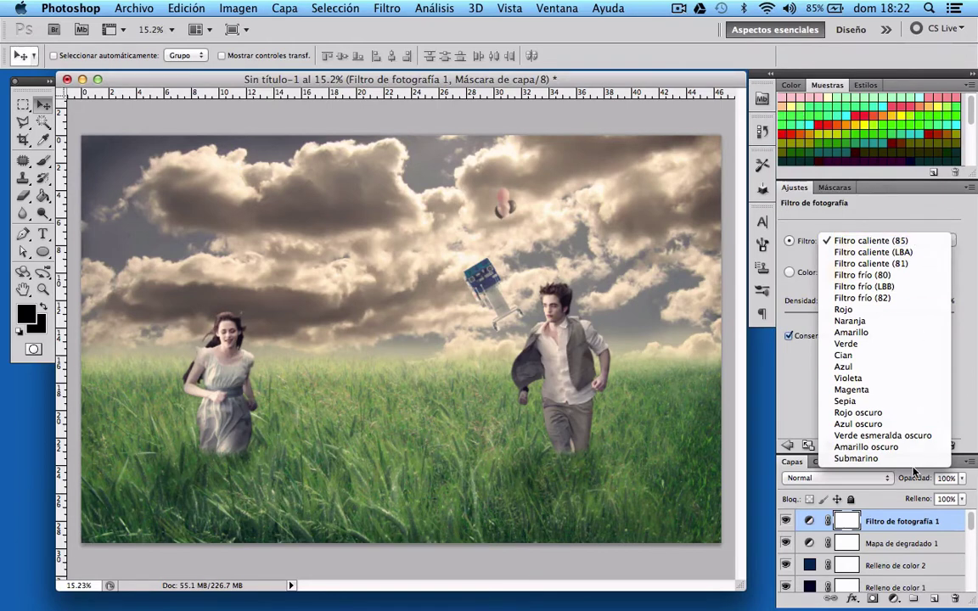
{"action": "left_click", "coordinate": [913, 460]}
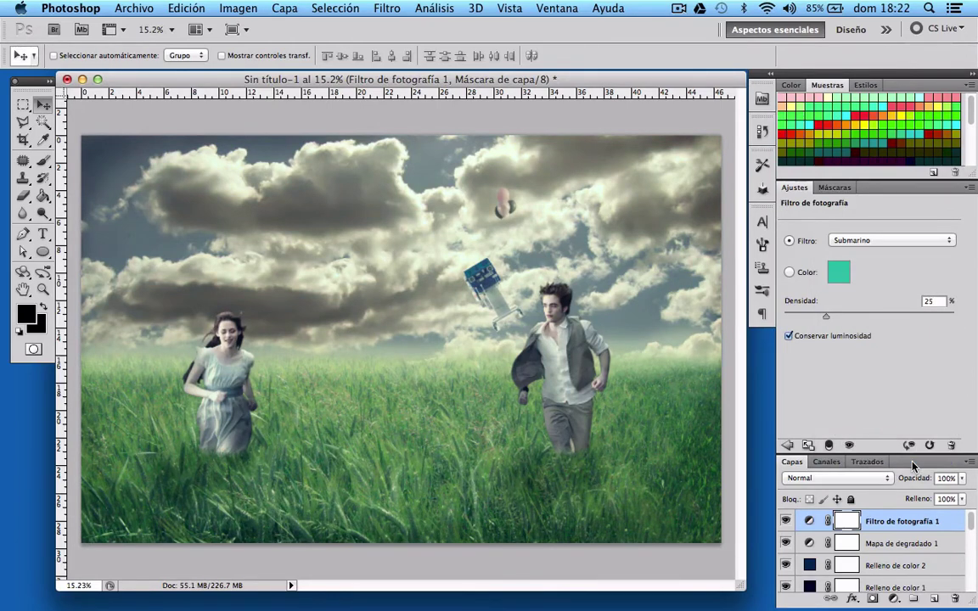
{"action": "left_click", "coordinate": [933, 301]}
{"action": "type", "text": "15"}
{"action": "key", "text": "Return"}
Add a new empty layer, dismiss its layer style dialog, and duplicate the bokeh texture layer.
{"action": "left_click", "coordinate": [934, 599]}
{"action": "double_click", "coordinate": [854, 523]}
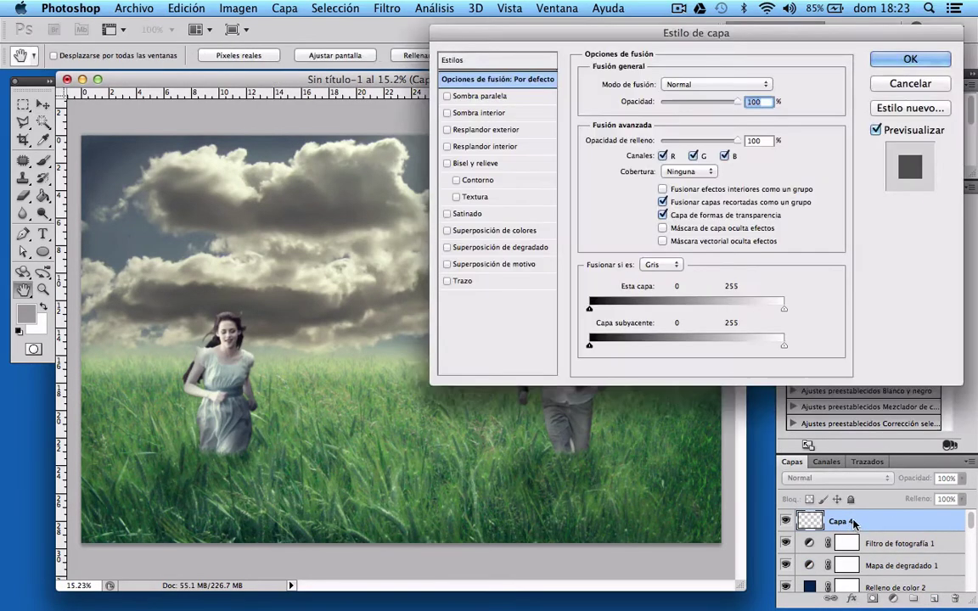
{"action": "left_click", "coordinate": [941, 83]}
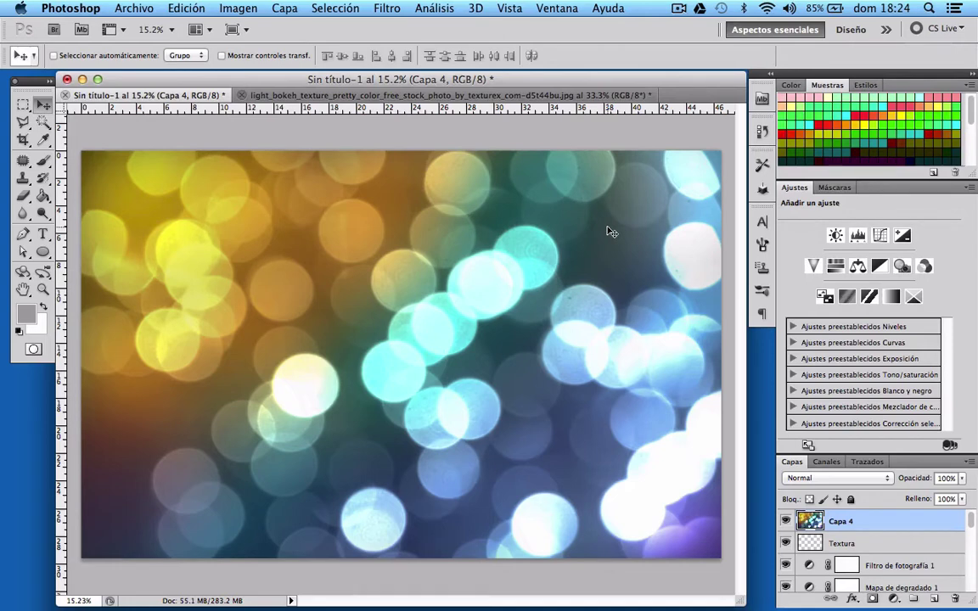
{"action": "right_click", "coordinate": [886, 521]}
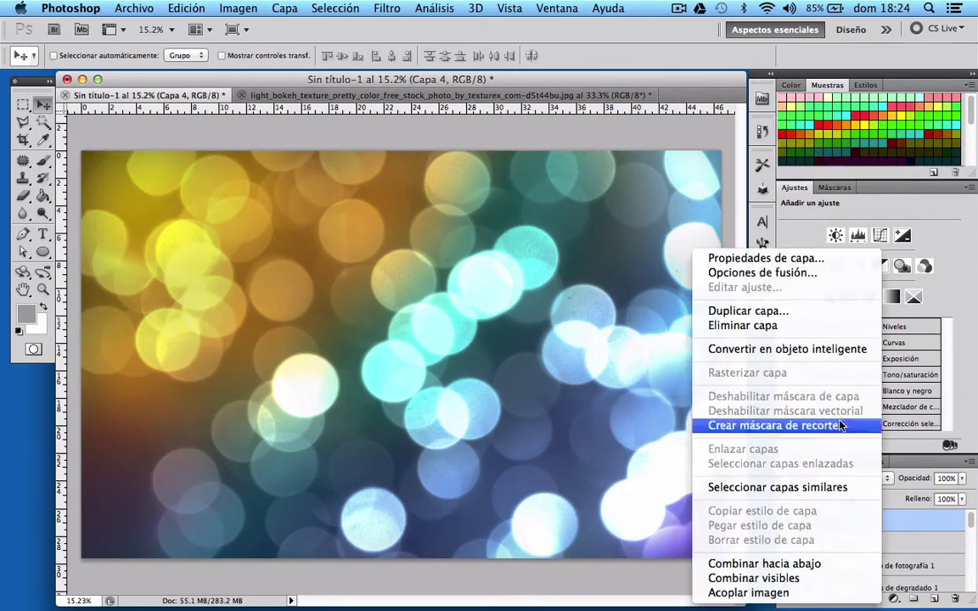
{"action": "left_click", "coordinate": [812, 317]}
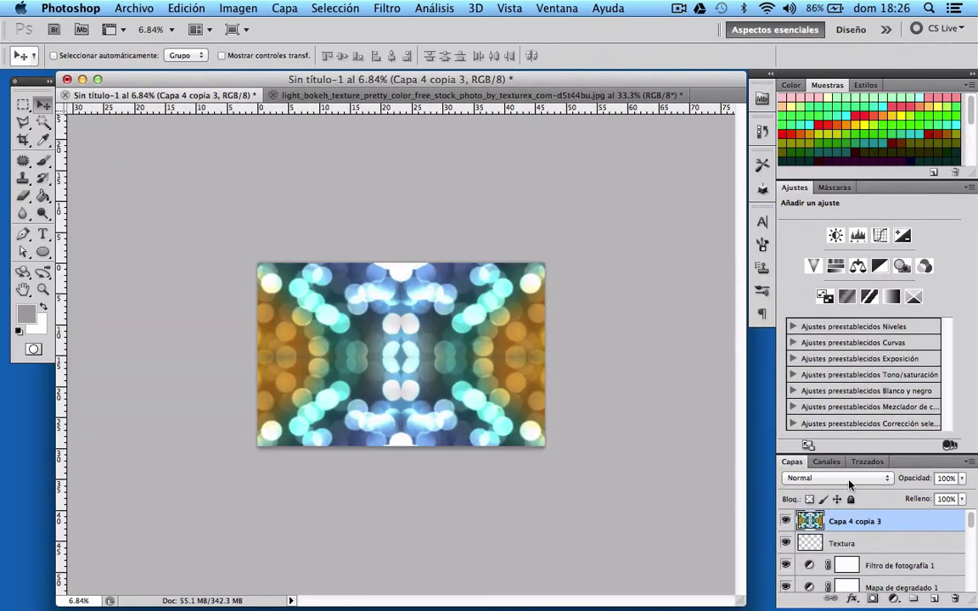
{"action": "left_click", "coordinate": [837, 478]}
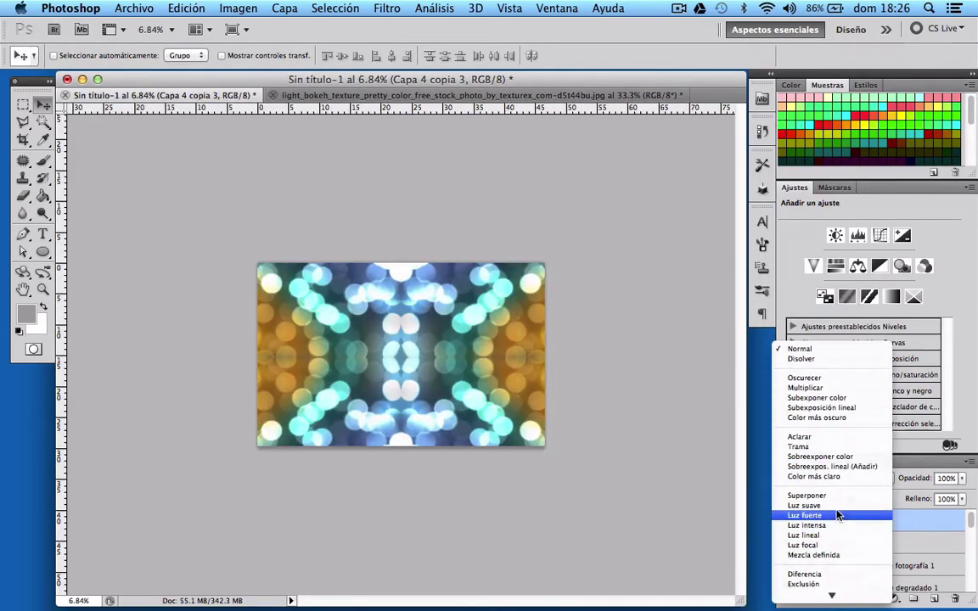
Blend the bokeh copy as Luz suave at 15% opacity.
{"action": "left_click", "coordinate": [837, 505]}
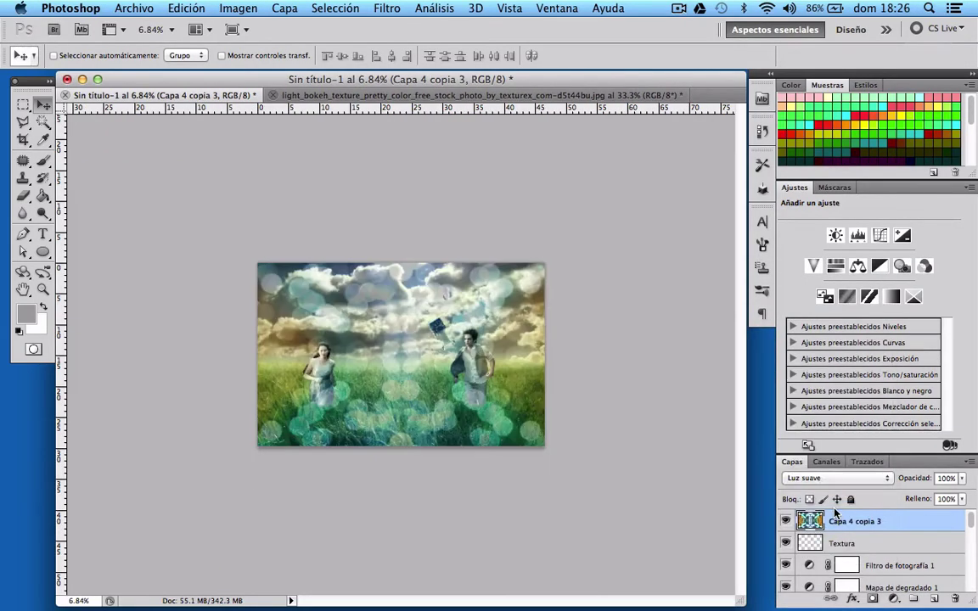
{"action": "left_click", "coordinate": [944, 479]}
{"action": "type", "text": "15"}
{"action": "key", "text": "Return"}
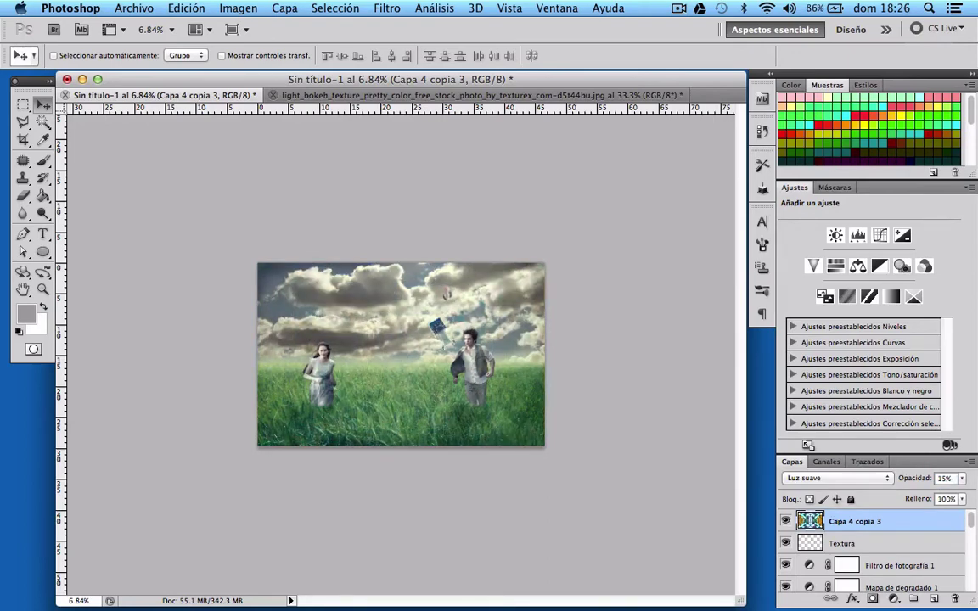
{"action": "scroll", "coordinate": [289, 416], "scroll_direction": "up", "scroll_amount": 3}
{"action": "scroll", "coordinate": [289, 416], "scroll_direction": "up", "scroll_amount": 3}
{"action": "scroll", "coordinate": [288, 416], "scroll_direction": "down", "scroll_amount": 1}
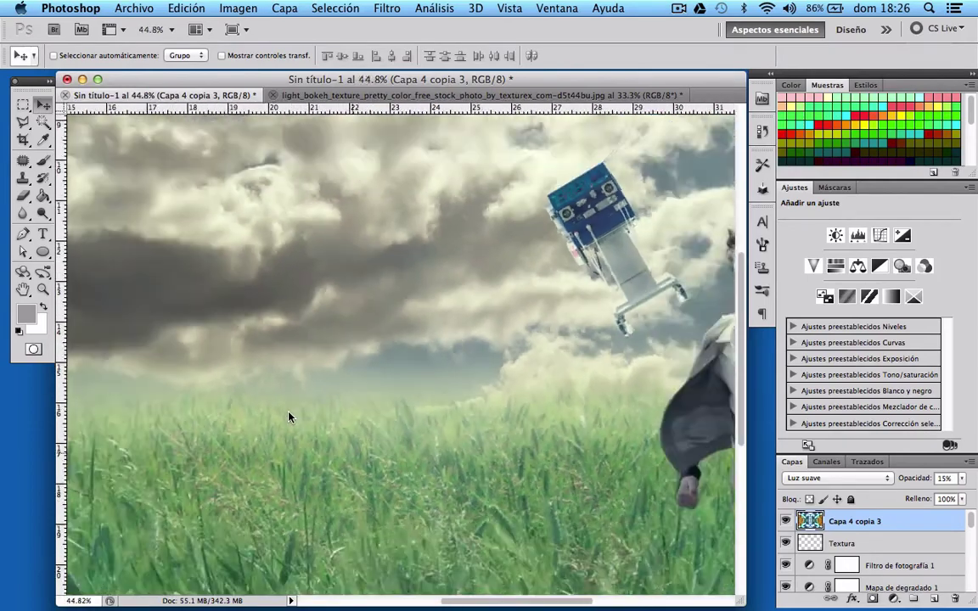
{"action": "scroll", "coordinate": [289, 416], "scroll_direction": "down", "scroll_amount": 5}
{"action": "scroll", "coordinate": [289, 416], "scroll_direction": "up", "scroll_amount": 1}
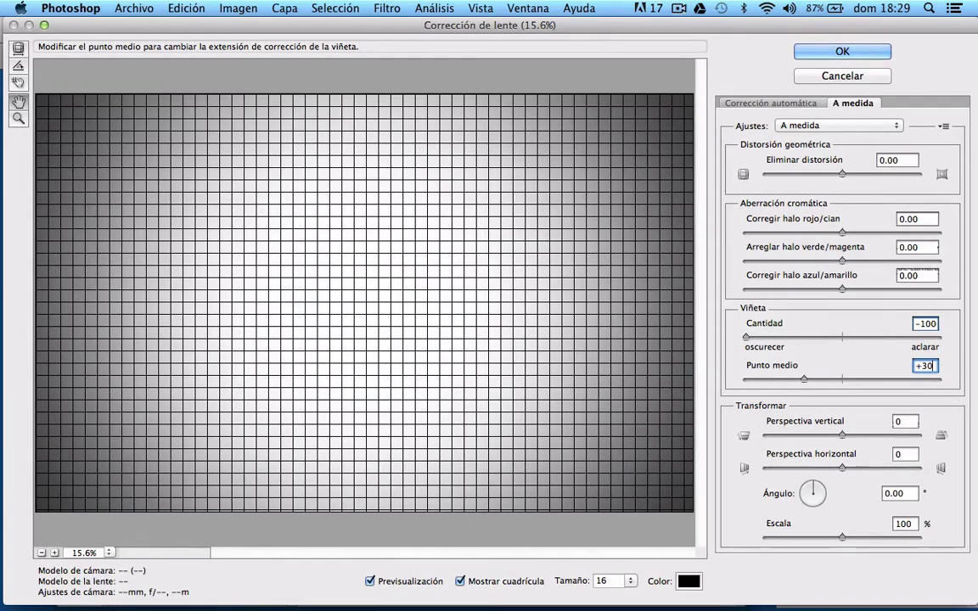
Blend vignette layer Capa 4 as Multiplicar at 45% opacity, and drag the Coca-Cola IMSS logo lower.
{"action": "left_click", "coordinate": [867, 51]}
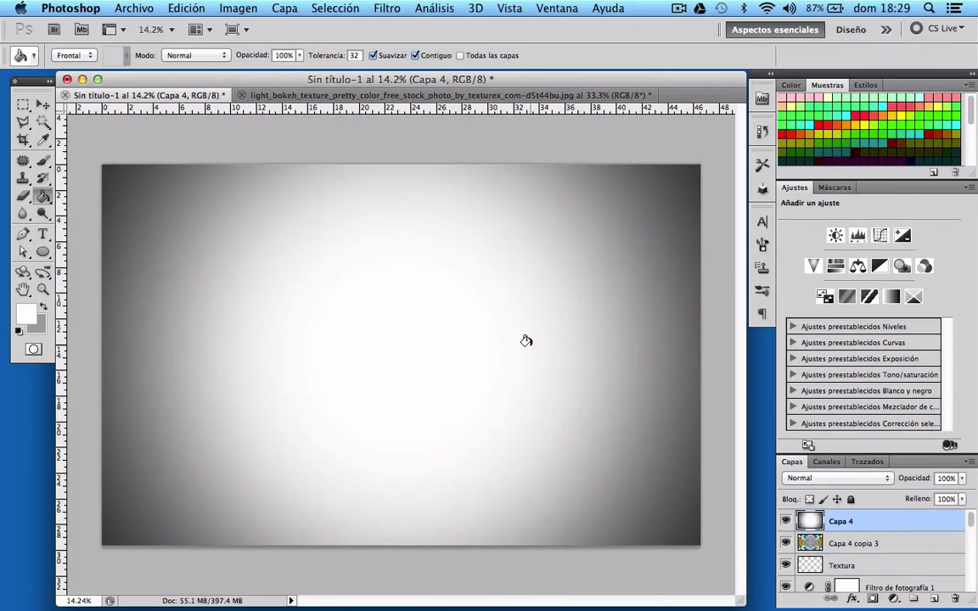
{"action": "left_click", "coordinate": [888, 479]}
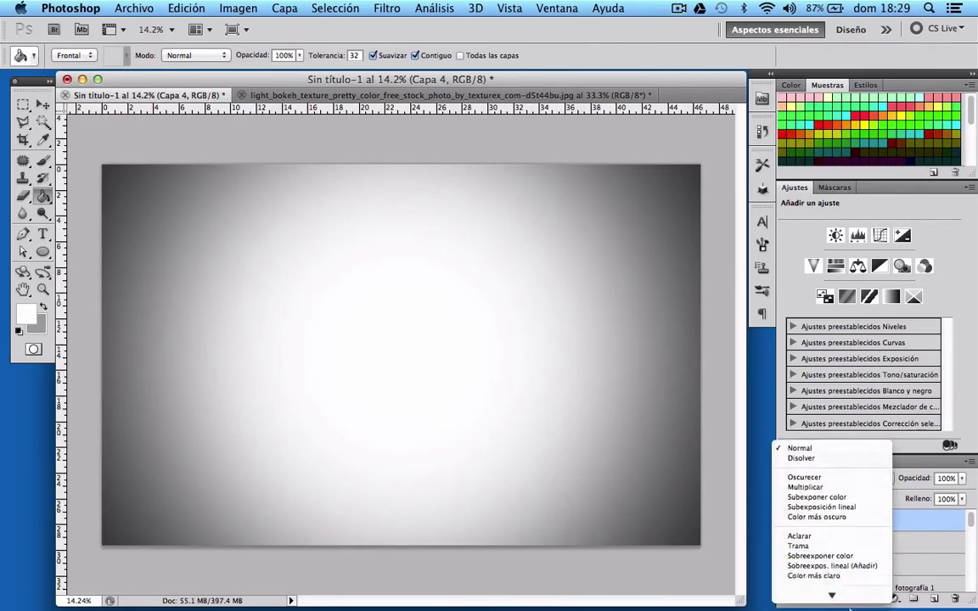
{"action": "left_click", "coordinate": [831, 399]}
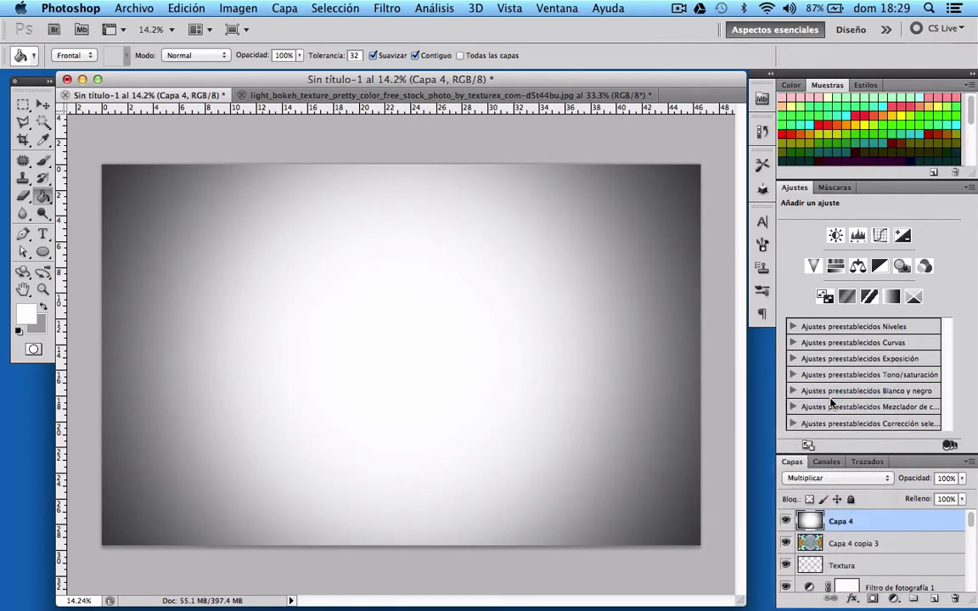
{"action": "left_click", "coordinate": [944, 478]}
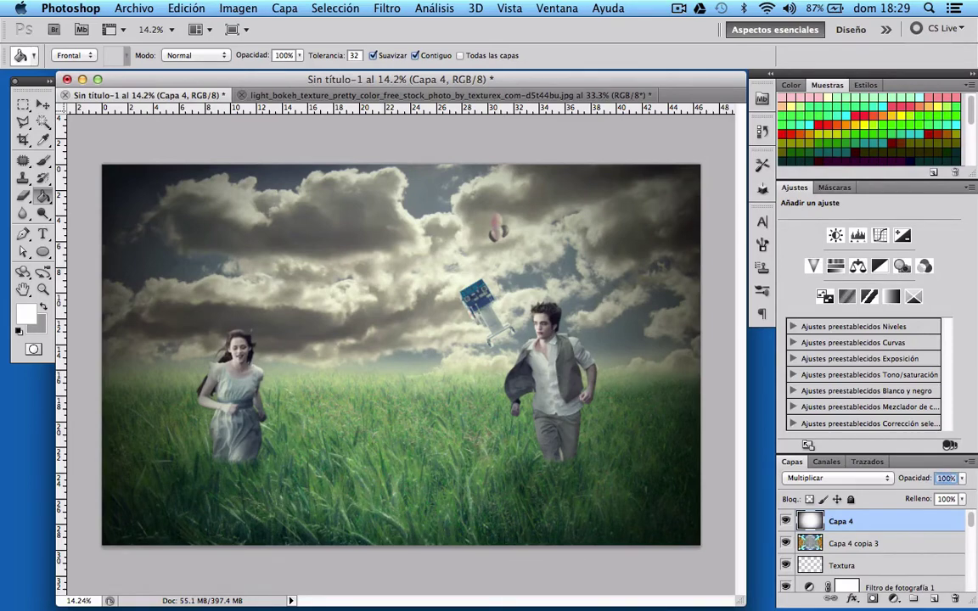
{"action": "type", "text": "4"}
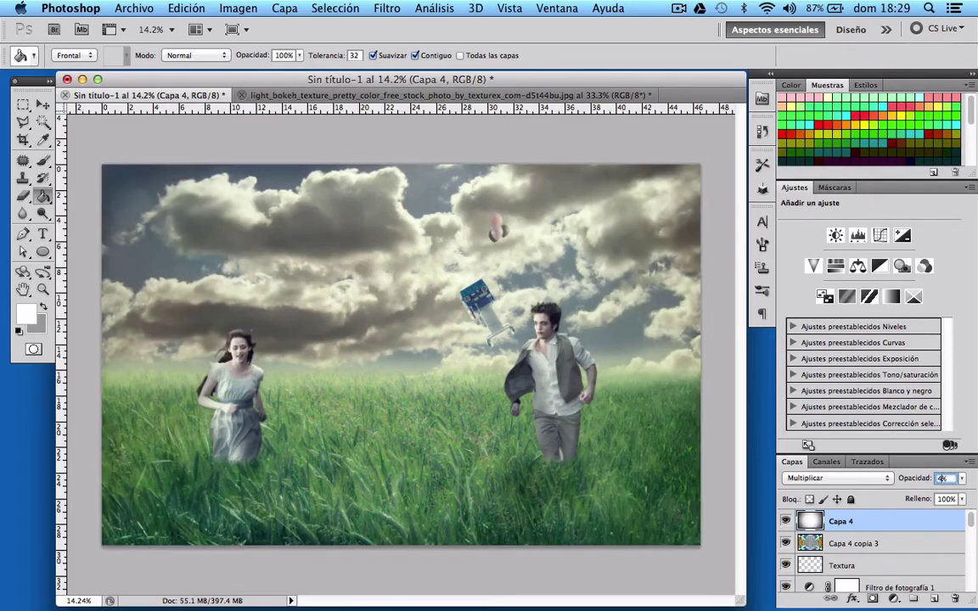
{"action": "type", "text": "5"}
{"action": "key", "text": "Return"}
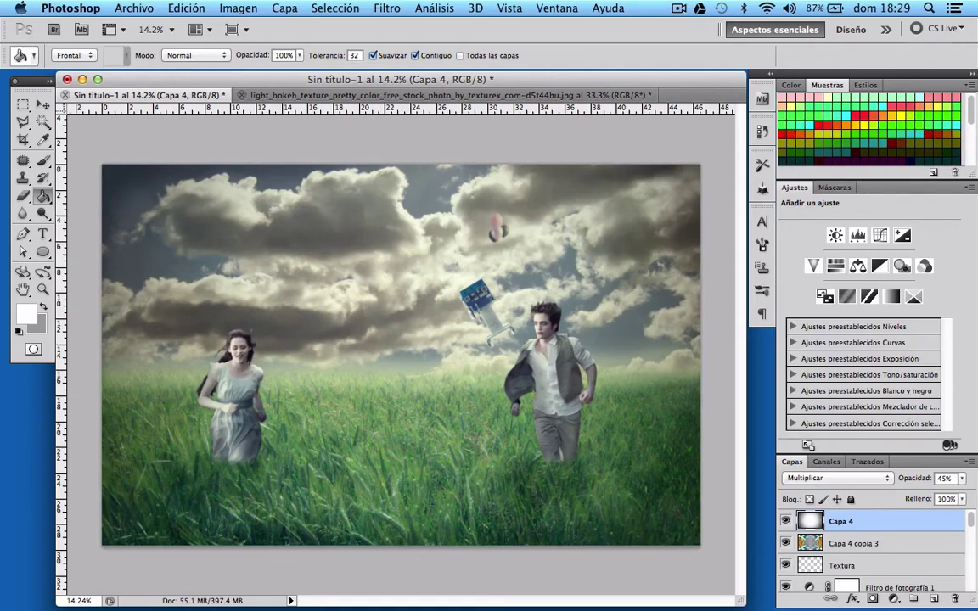
{"action": "left_click_drag", "start_coordinate": [386, 453], "coordinate": [428, 498]}
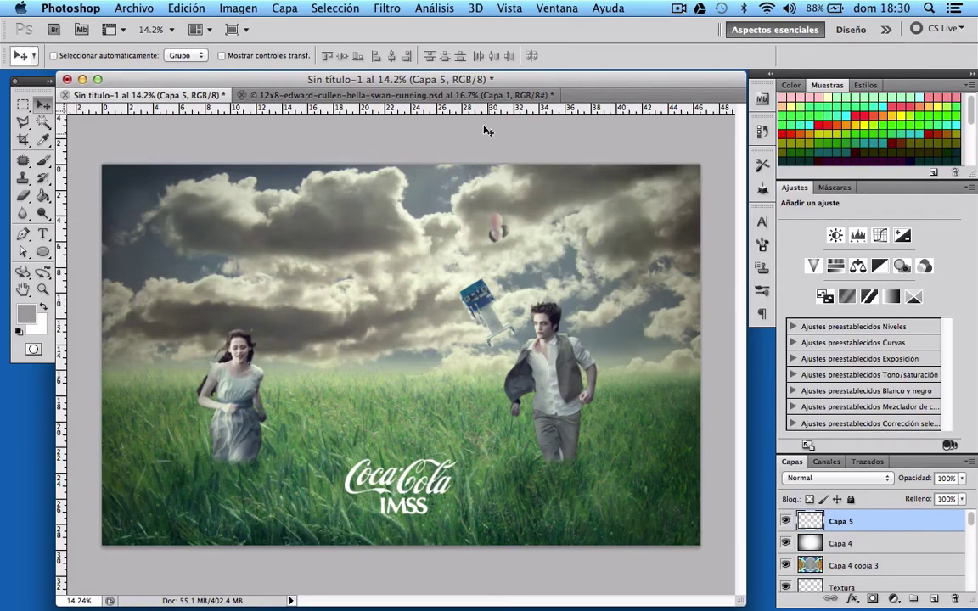
Bring the DESTAPA TUS VENAS tagline from the poster into the field scene above the logo.
{"action": "left_click", "coordinate": [408, 94]}
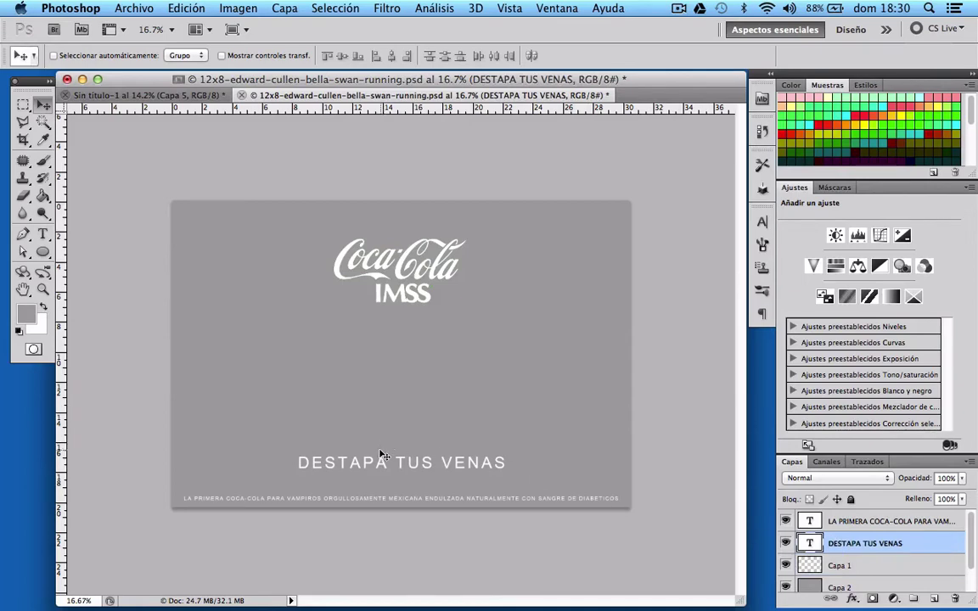
{"action": "left_click_drag", "start_coordinate": [379, 466], "coordinate": [303, 310]}
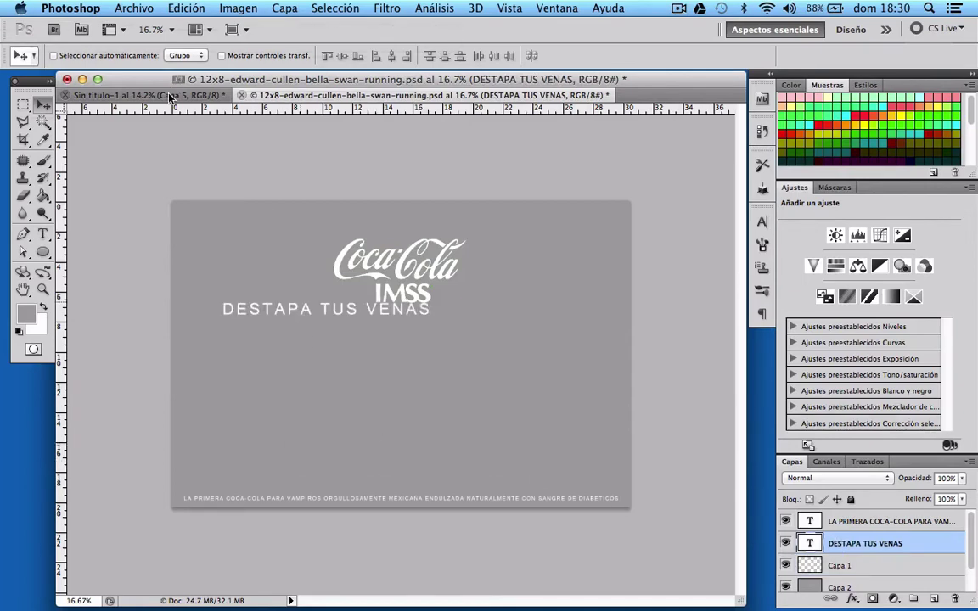
{"action": "left_click", "coordinate": [171, 97]}
{"action": "mouse_move", "coordinate": [377, 239]}
{"action": "left_mouse_down"}
{"action": "mouse_move", "coordinate": [393, 246]}
{"action": "mouse_move", "coordinate": [394, 399]}
{"action": "left_mouse_up"}
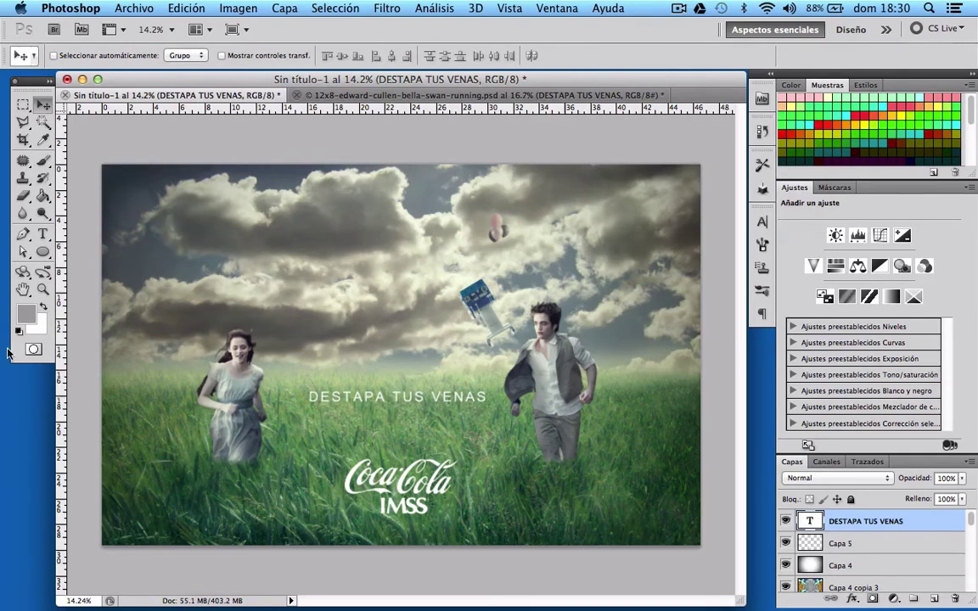
Correct the bottom slogan so it reads 'DIABÉTICOS' with an accented É.
{"action": "left_click", "coordinate": [43, 233]}
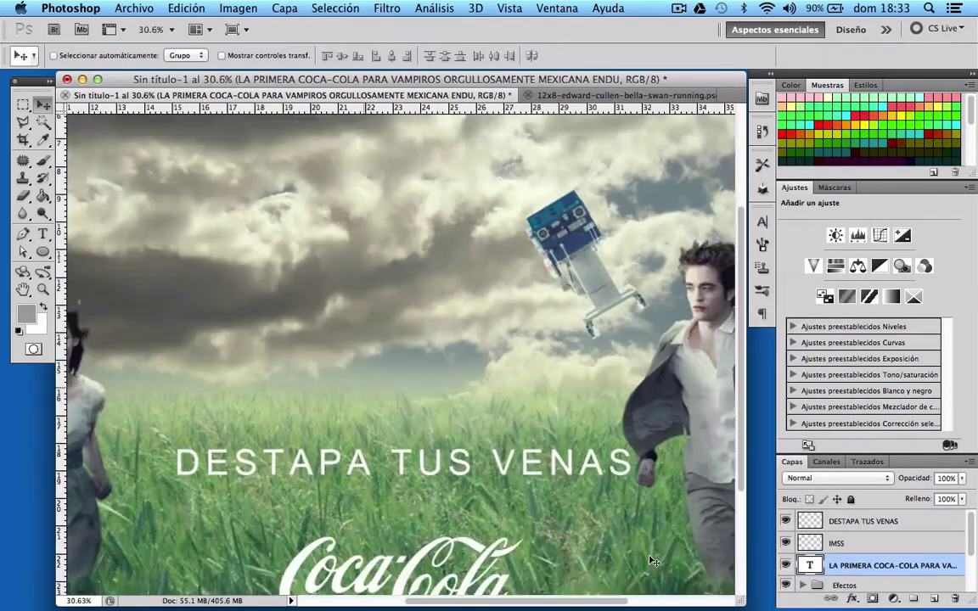
{"action": "scroll", "coordinate": [652, 561], "scroll_direction": "up", "scroll_amount": 2}
{"action": "scroll", "coordinate": [652, 560], "scroll_direction": "up", "scroll_amount": 1}
{"action": "scroll", "coordinate": [652, 561], "scroll_direction": "up", "scroll_amount": 1}
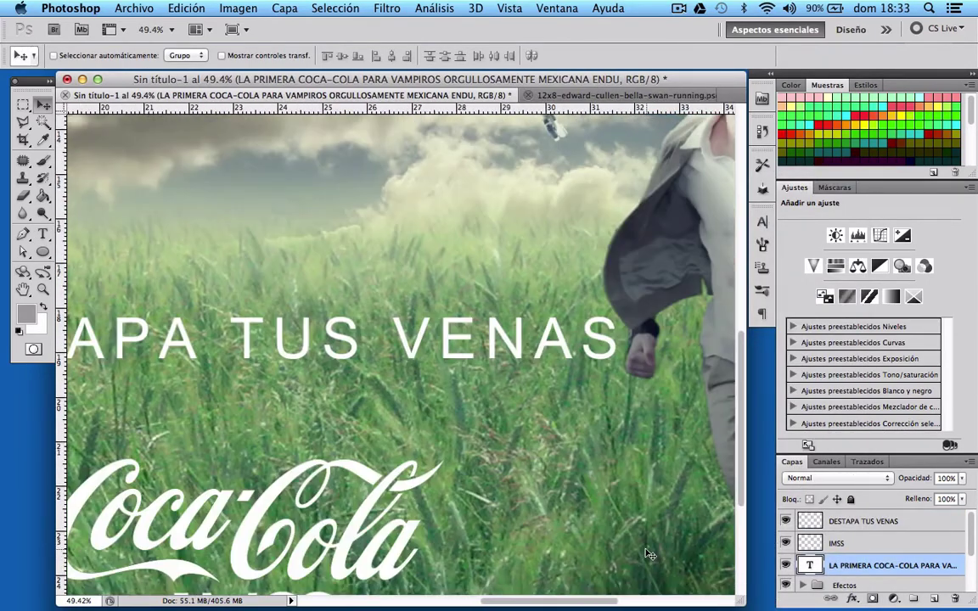
{"action": "scroll", "coordinate": [650, 554], "scroll_direction": "down", "scroll_amount": 1}
{"action": "scroll", "coordinate": [650, 555], "scroll_direction": "down", "scroll_amount": 2}
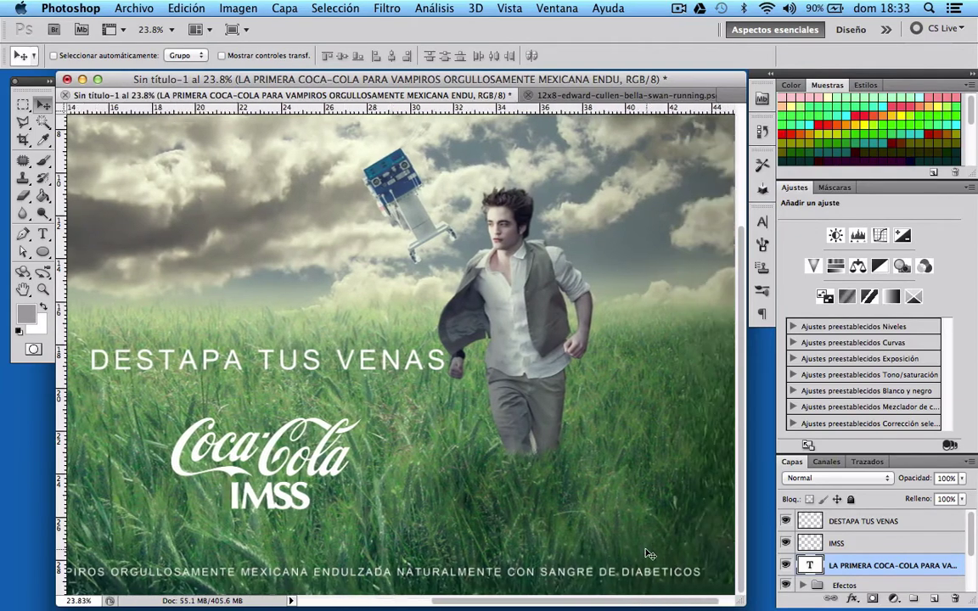
{"action": "scroll", "coordinate": [650, 555], "scroll_direction": "up", "scroll_amount": 1}
{"action": "scroll", "coordinate": [647, 564], "scroll_direction": "up", "scroll_amount": 2}
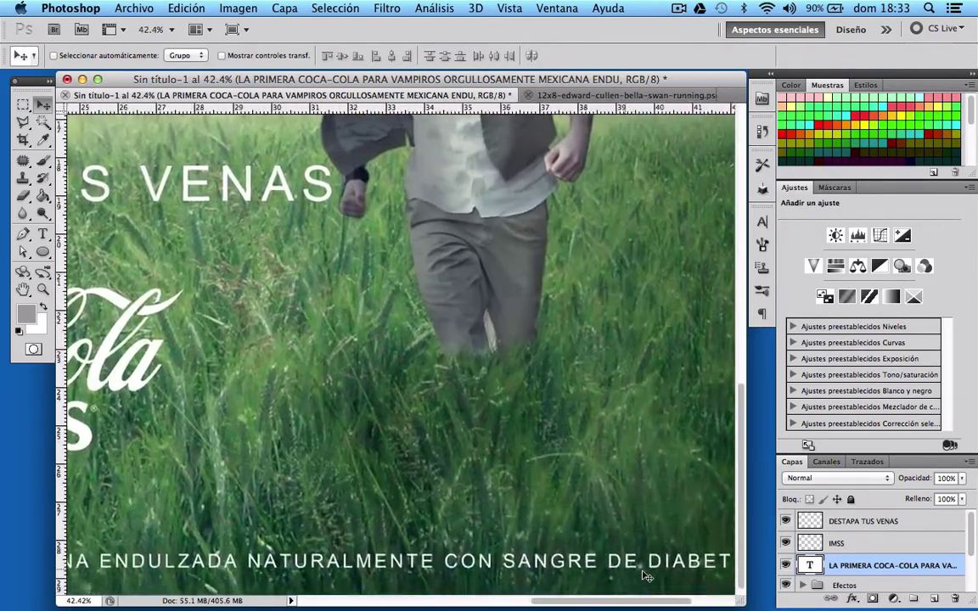
{"action": "scroll", "coordinate": [646, 576], "scroll_direction": "right", "scroll_amount": 4}
{"action": "key", "text": "t"}
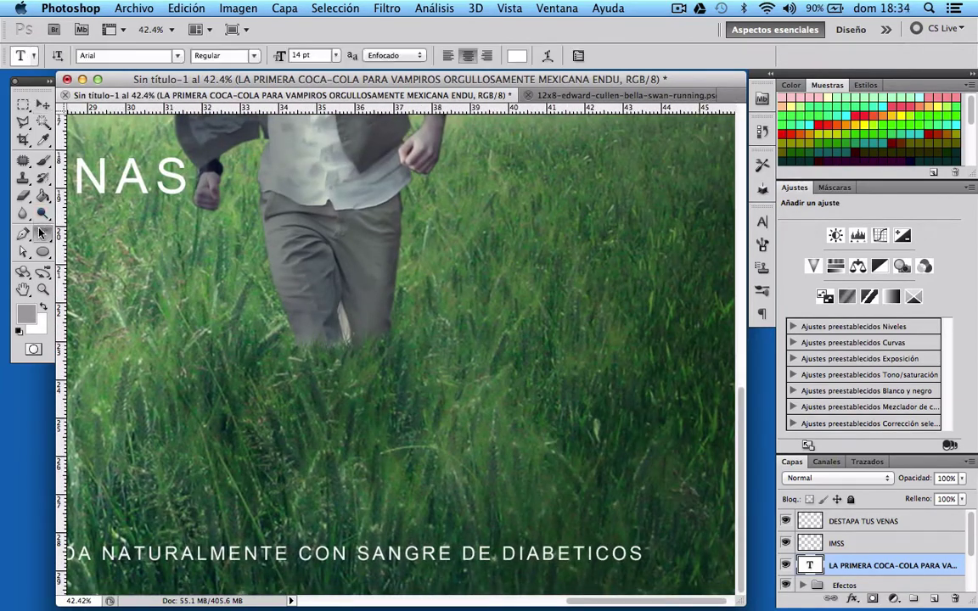
{"action": "left_click", "coordinate": [515, 501]}
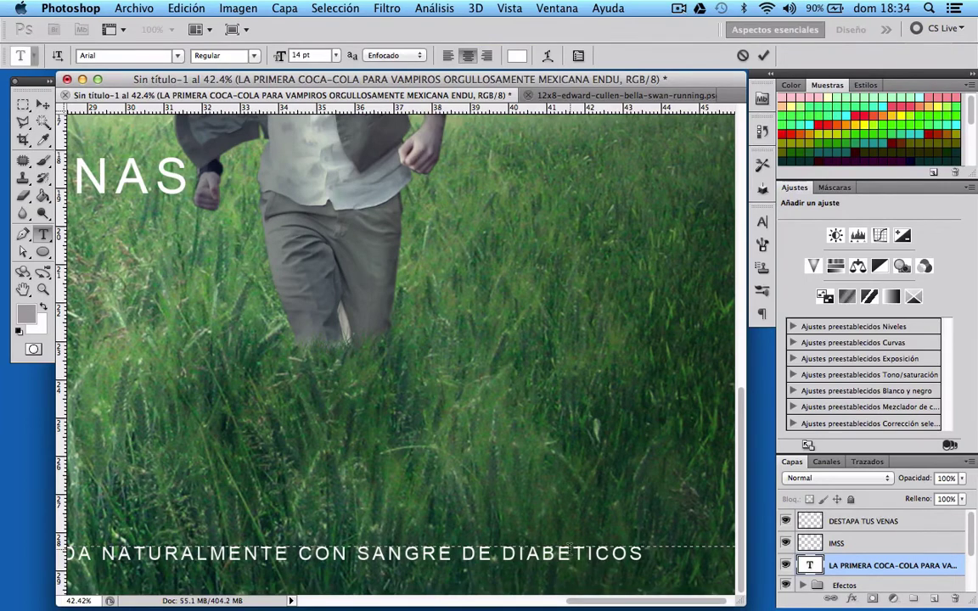
{"action": "left_click_drag", "start_coordinate": [558, 554], "coordinate": [573, 553]}
{"action": "key", "text": "alt+e"}
{"action": "type", "text": "É"}
{"action": "left_click", "coordinate": [43, 103]}
{"action": "scroll", "coordinate": [310, 557], "scroll_direction": "down", "scroll_amount": 5}
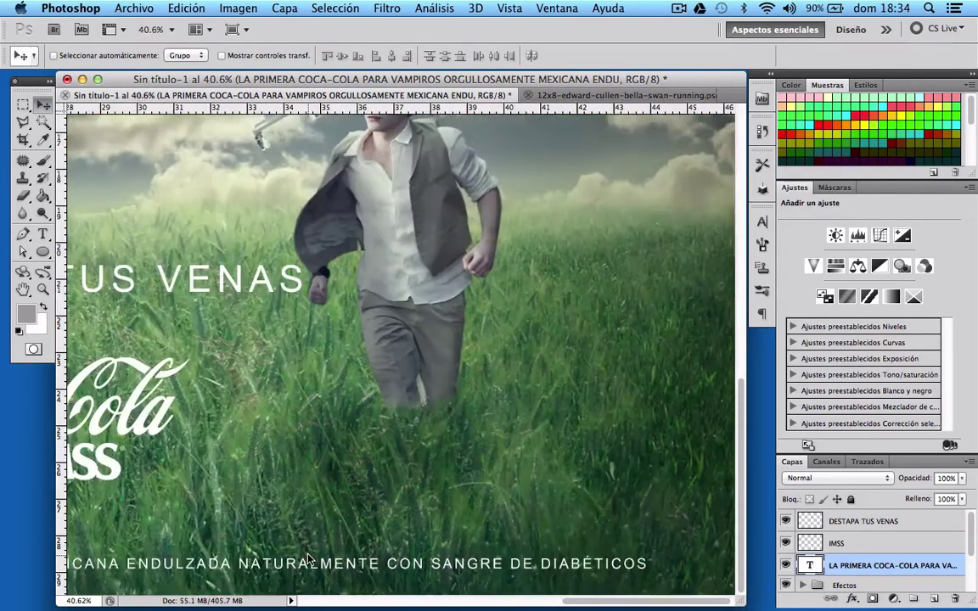
{"action": "scroll", "coordinate": [310, 558], "scroll_direction": "up", "scroll_amount": 2}
{"action": "scroll", "coordinate": [310, 558], "scroll_direction": "down", "scroll_amount": 1}
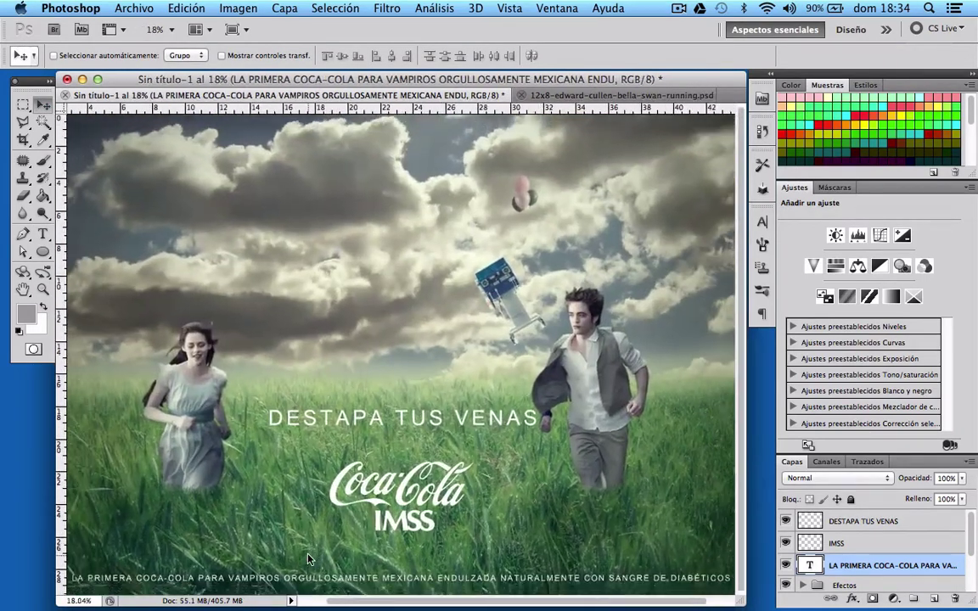
{"action": "scroll", "coordinate": [309, 558], "scroll_direction": "down", "scroll_amount": 1}
{"action": "scroll", "coordinate": [310, 558], "scroll_direction": "down", "scroll_amount": 1}
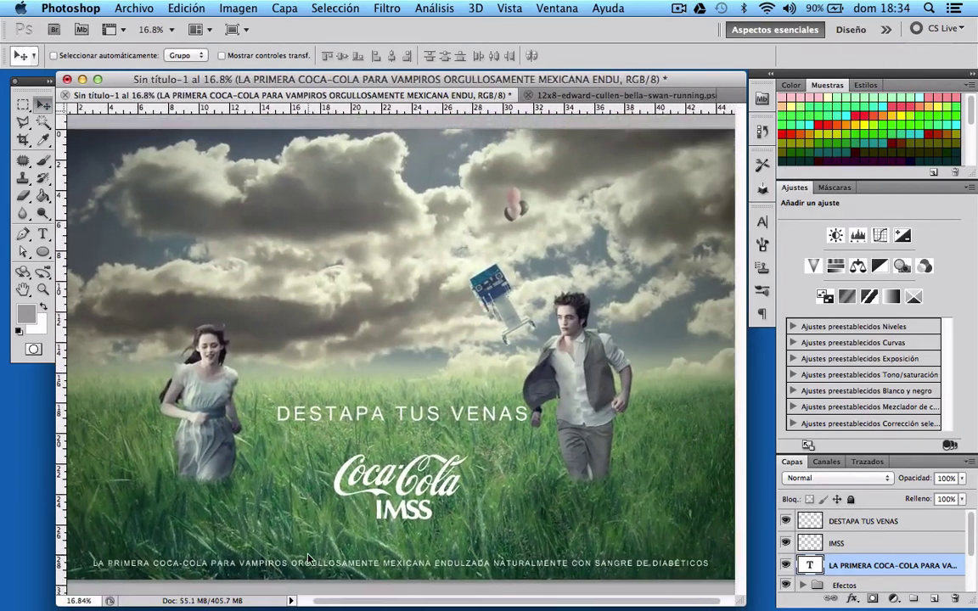
Rasterize the bottom slogan text and give the DESTAPA TUS VENAS layer a drop shadow.
{"action": "right_click", "coordinate": [902, 567]}
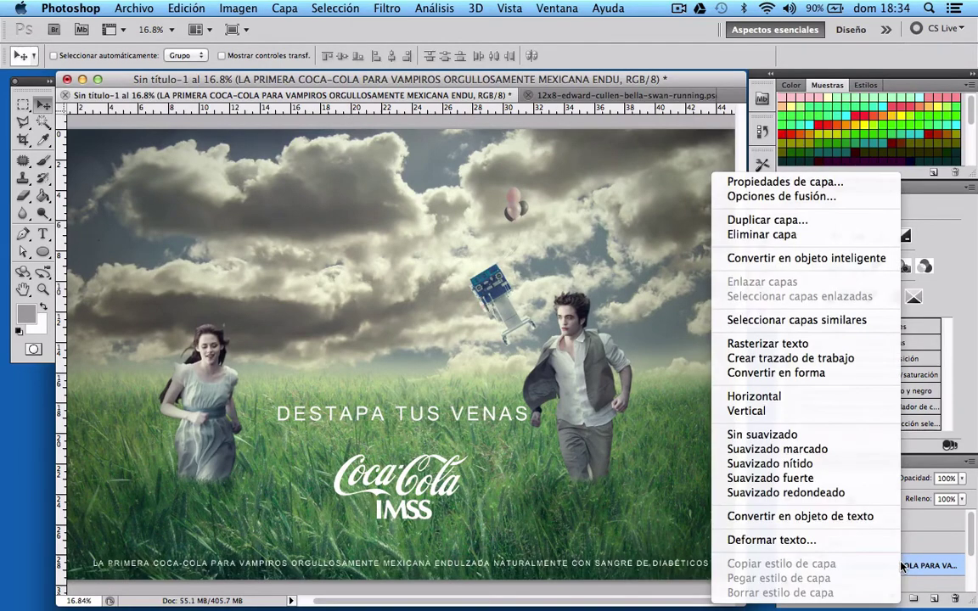
{"action": "left_click", "coordinate": [826, 347]}
{"action": "left_click", "coordinate": [870, 525]}
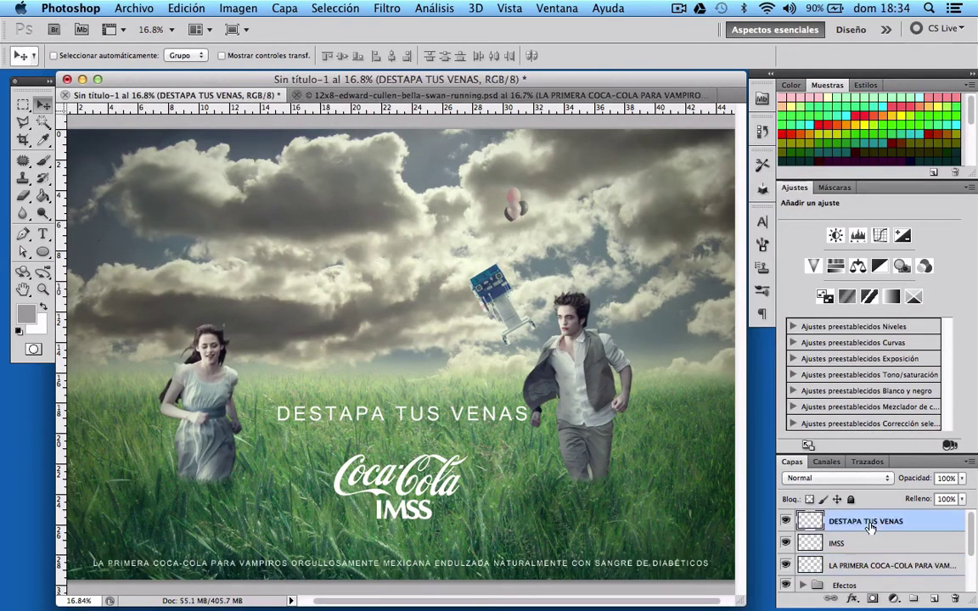
{"action": "double_click", "coordinate": [912, 530]}
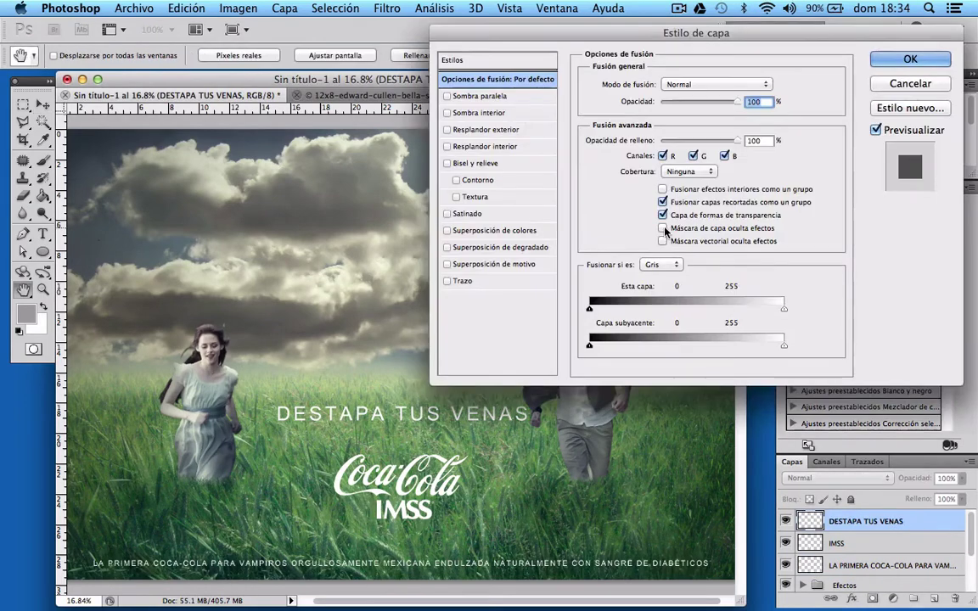
{"action": "left_click", "coordinate": [473, 99]}
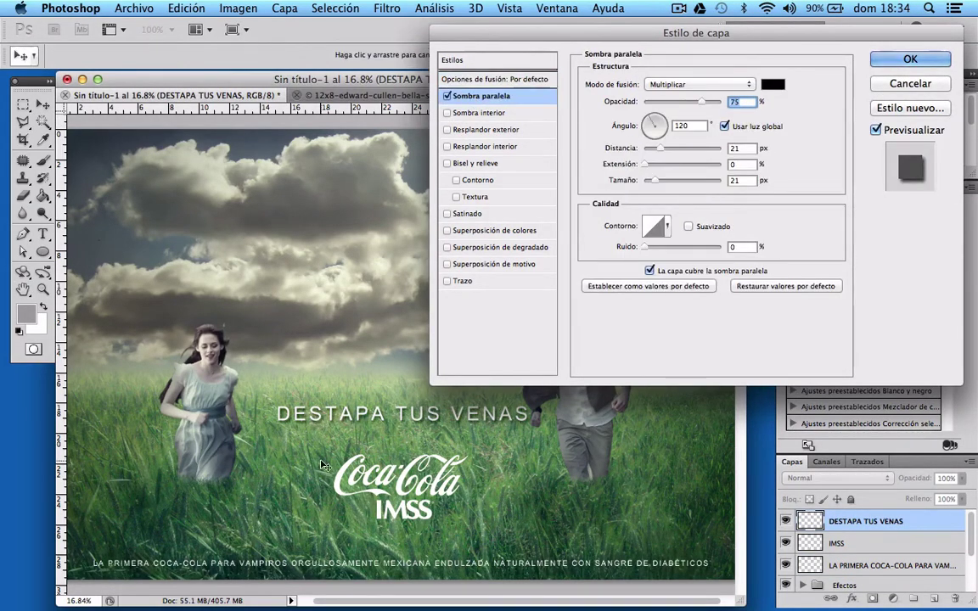
{"action": "left_click", "coordinate": [903, 61]}
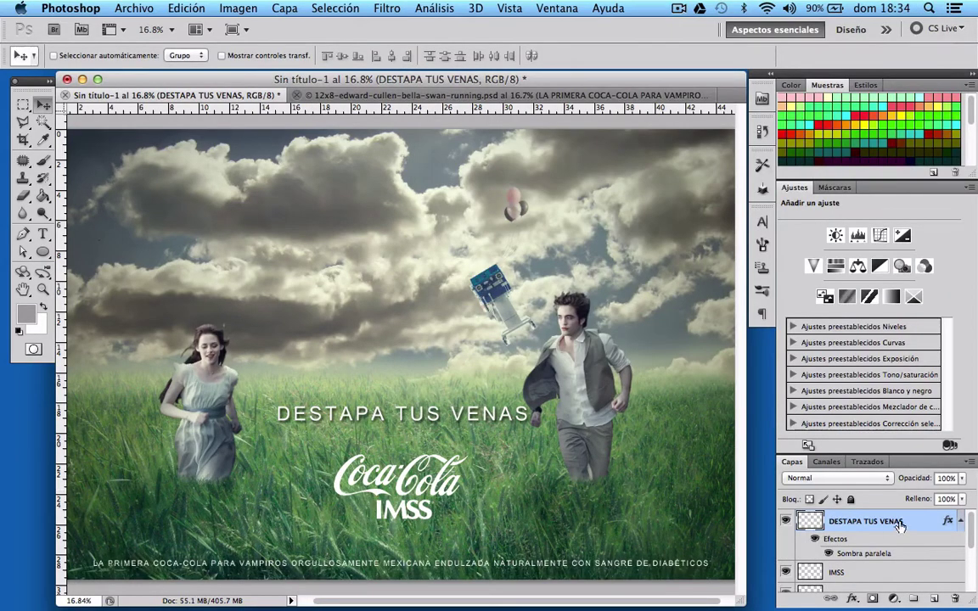
Add a Sombra paralela drop shadow to the IMSS logo layer.
{"action": "left_click", "coordinate": [895, 572]}
{"action": "double_click", "coordinate": [895, 571]}
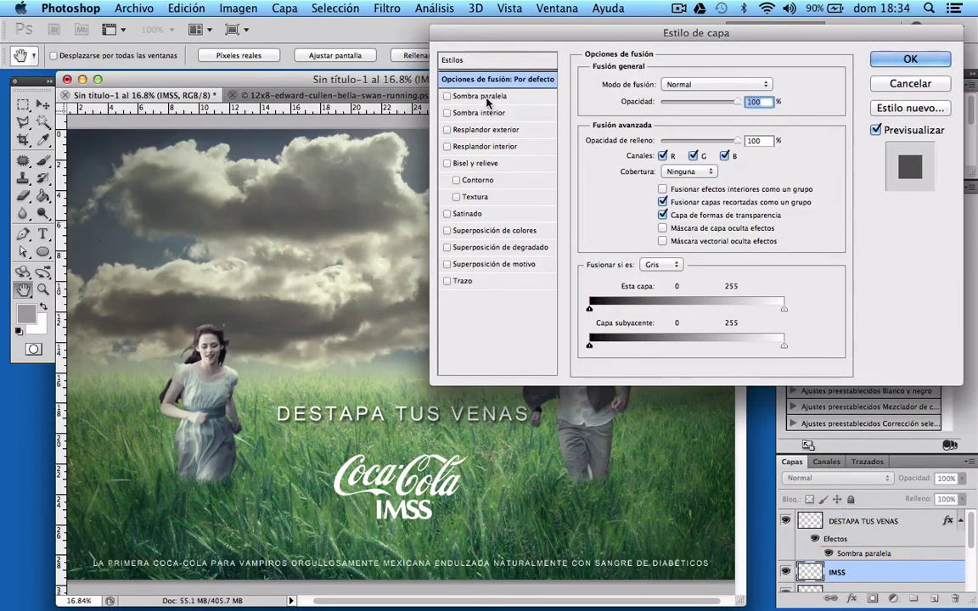
{"action": "left_click", "coordinate": [450, 96]}
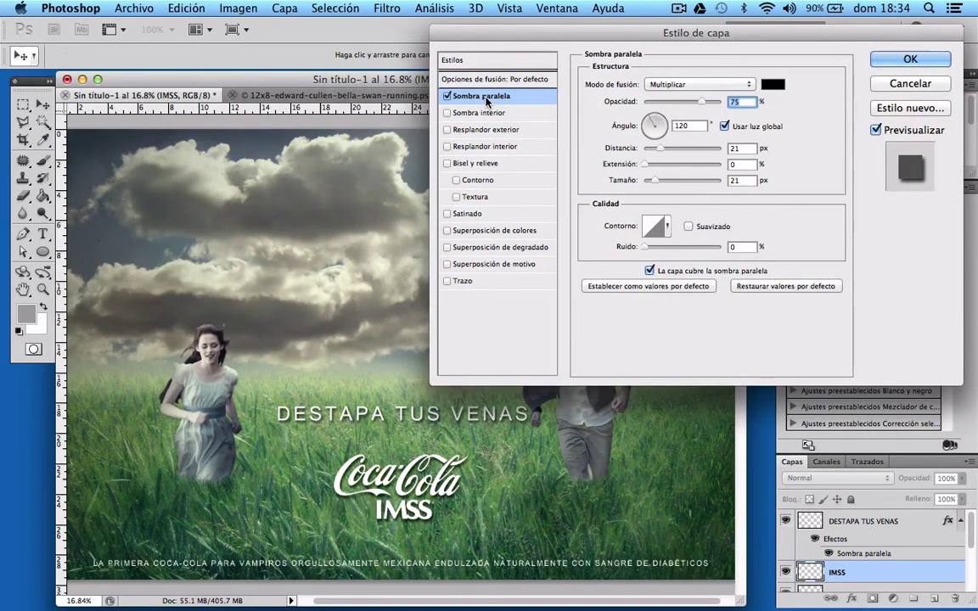
{"action": "left_click", "coordinate": [910, 58]}
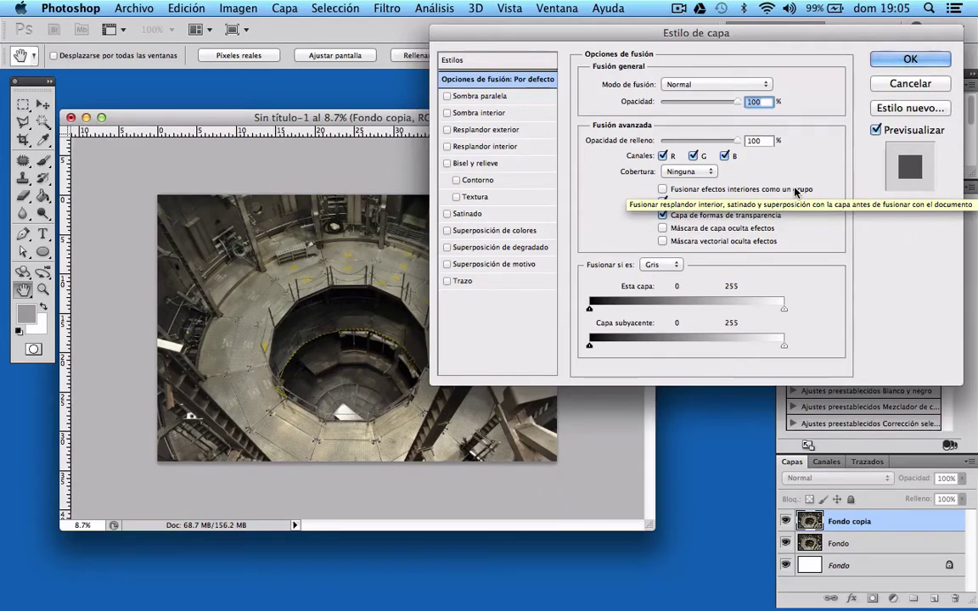
Uncheck the R channel in Fondo copia's blending options, keeping only G and B.
{"action": "left_click", "coordinate": [663, 157]}
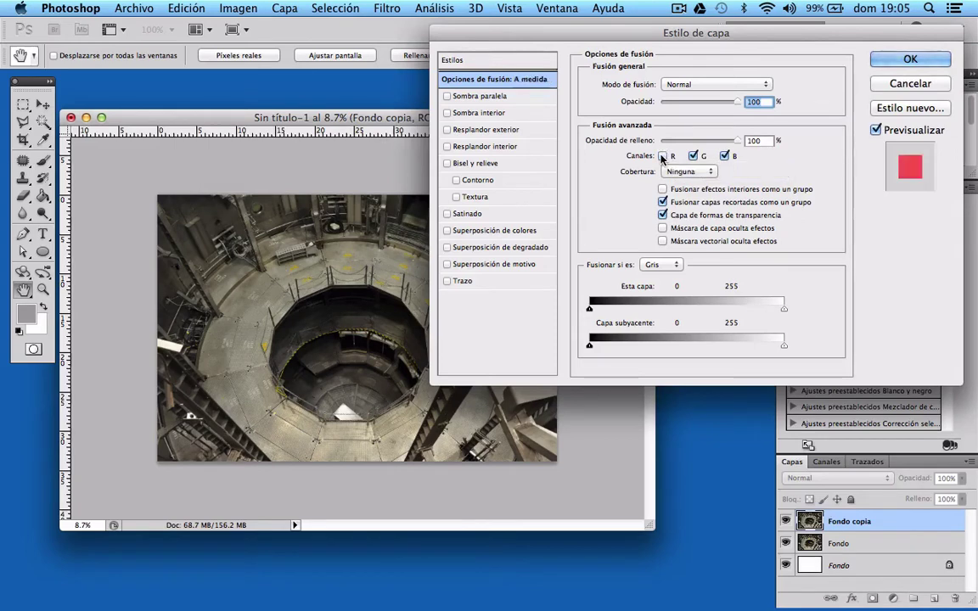
{"action": "left_click", "coordinate": [883, 58]}
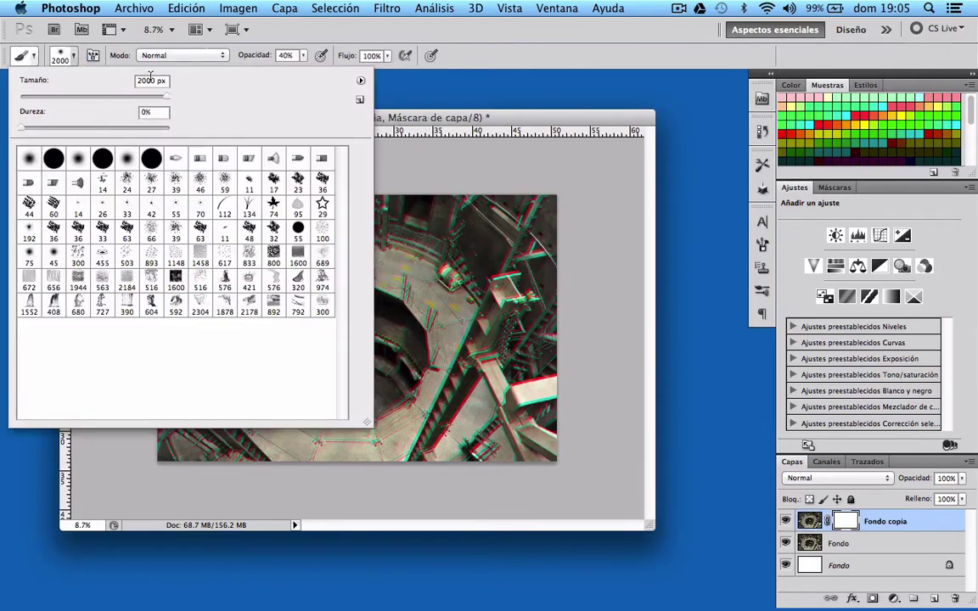
Set the brush size to 50.
{"action": "double_click", "coordinate": [150, 79]}
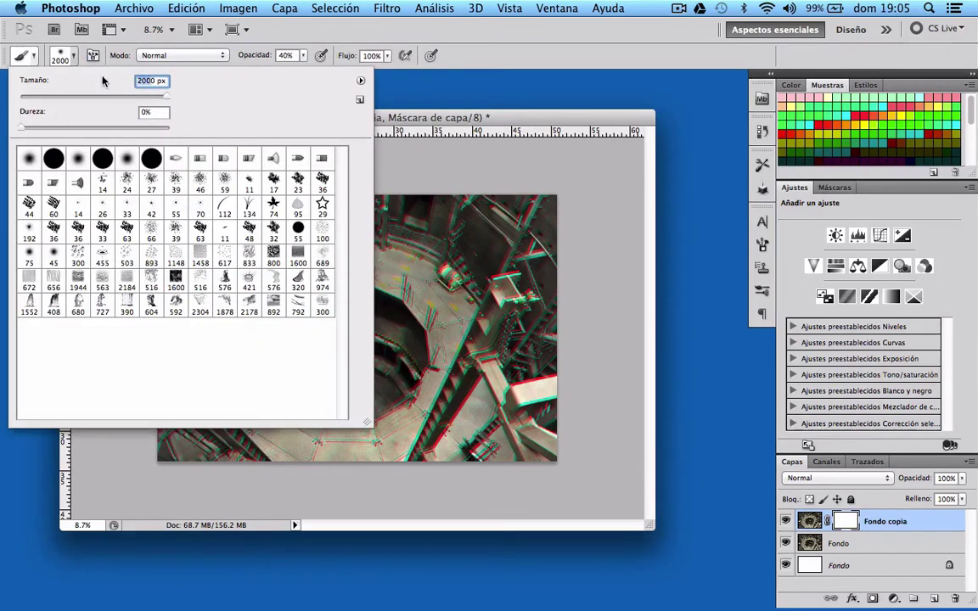
{"action": "type", "text": "50"}
{"action": "key", "text": "Return"}
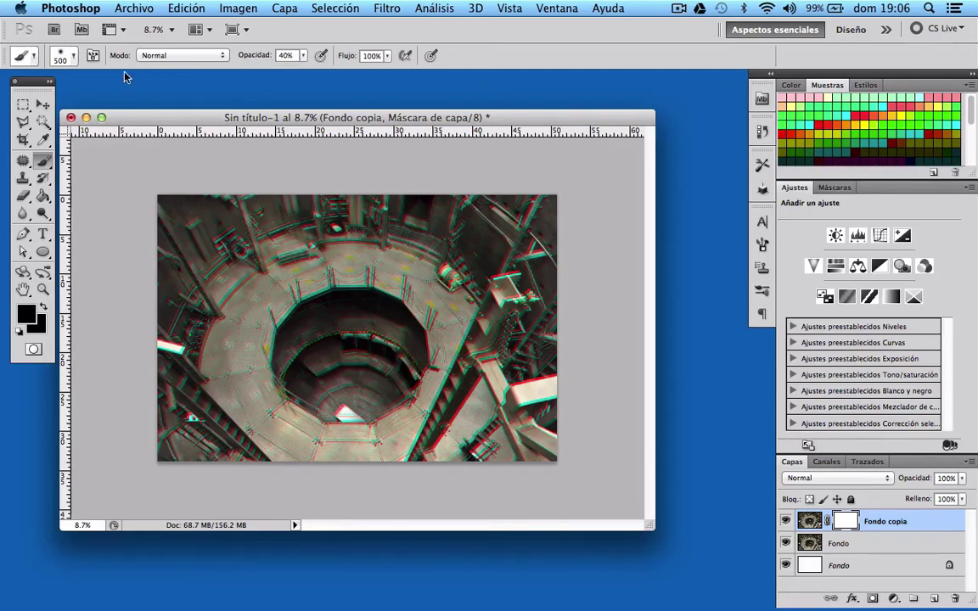
{"action": "left_click", "coordinate": [71, 56]}
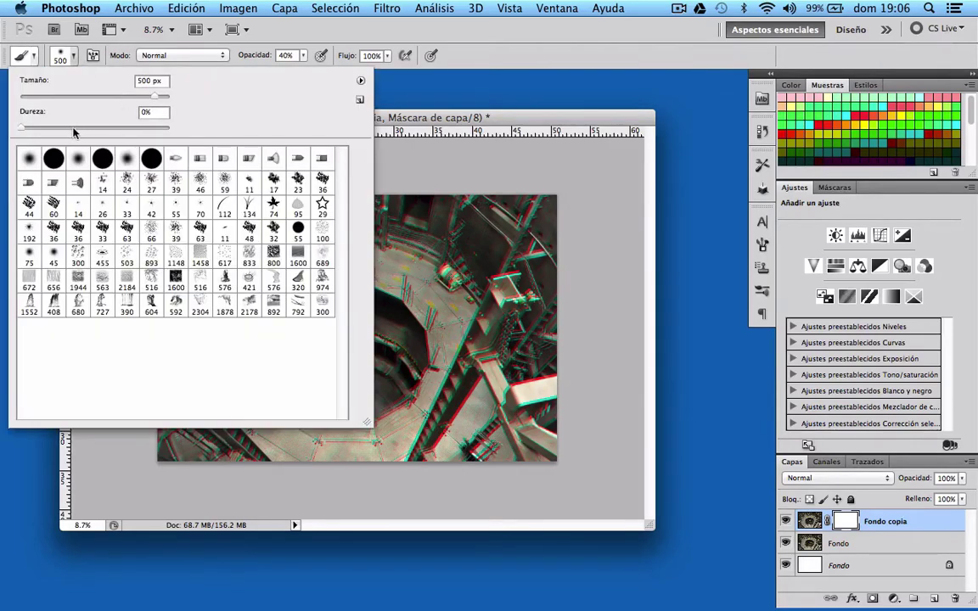
{"action": "left_click", "coordinate": [71, 58]}
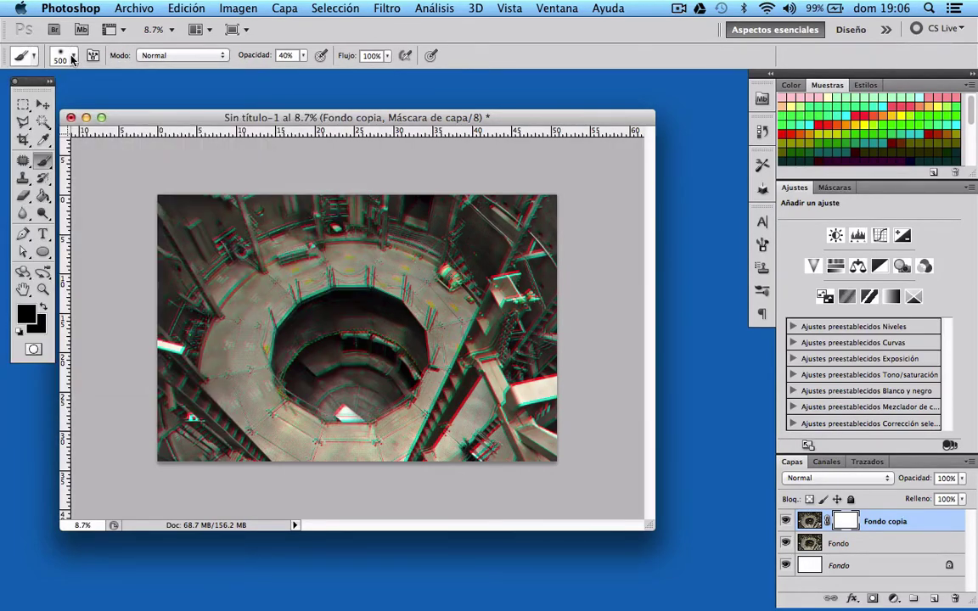
Raise brush opacity to 100% with white as the paint colour, back on the Brush tool.
{"action": "left_click", "coordinate": [303, 55]}
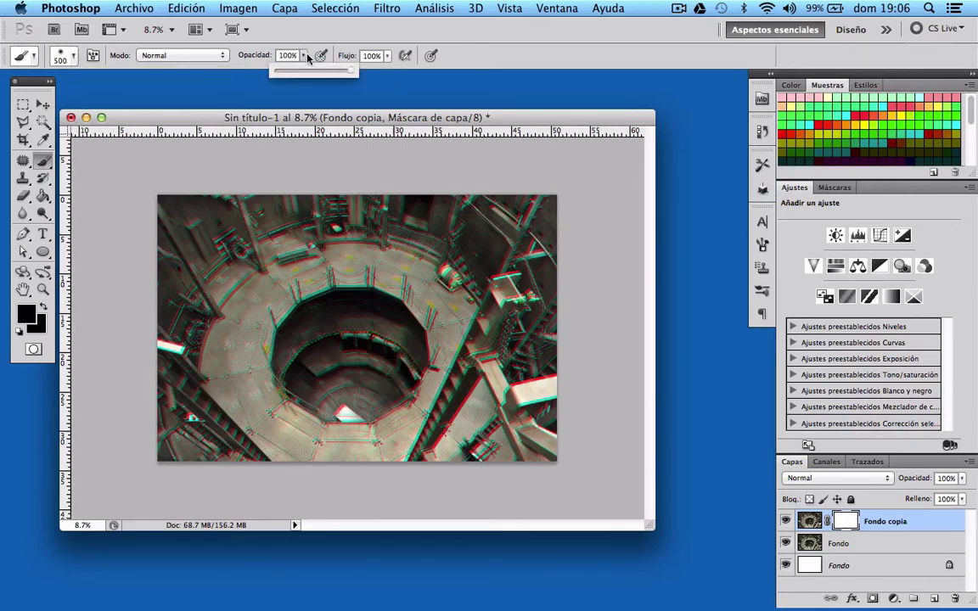
{"action": "key", "text": "Return"}
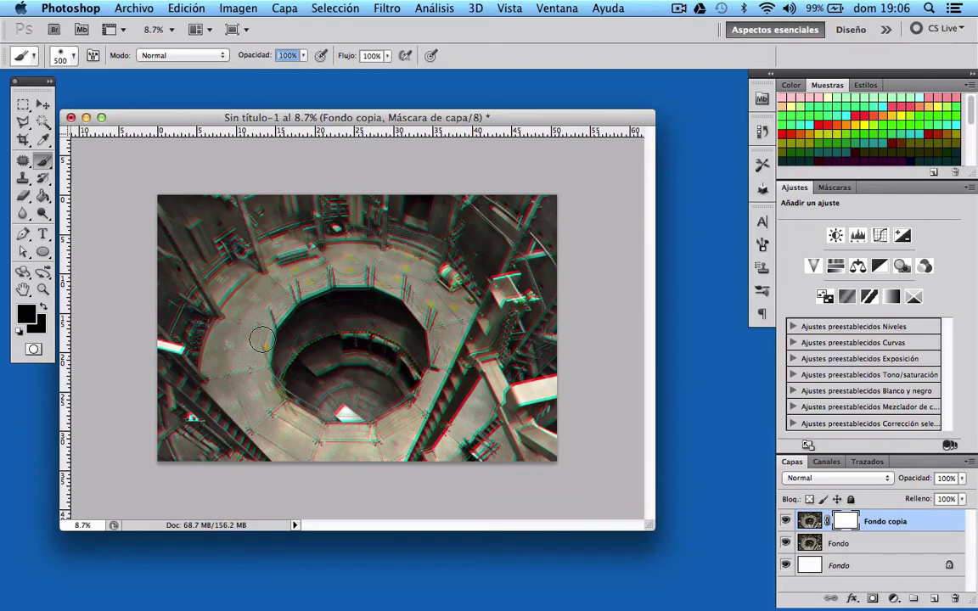
{"action": "key", "text": "v"}
{"action": "key", "text": "d"}
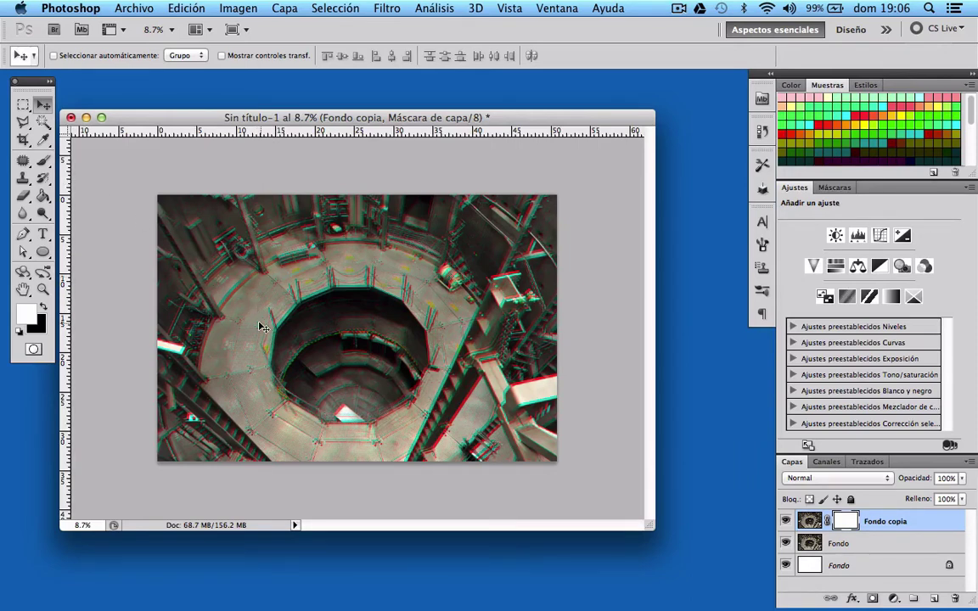
{"action": "left_click", "coordinate": [43, 161]}
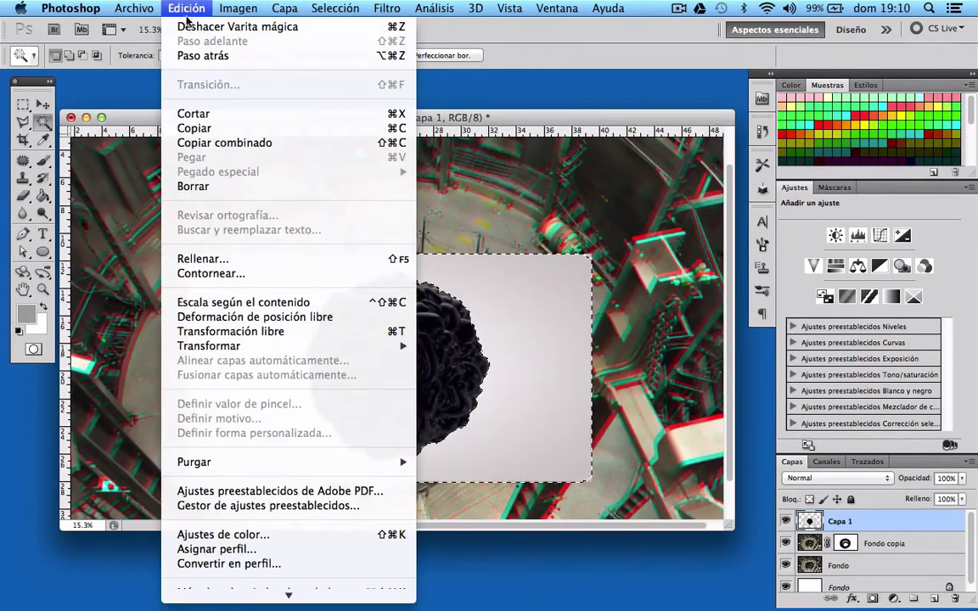
Clear the grey background from the selection, deselect, and nudge the dark blob.
{"action": "left_click", "coordinate": [218, 184]}
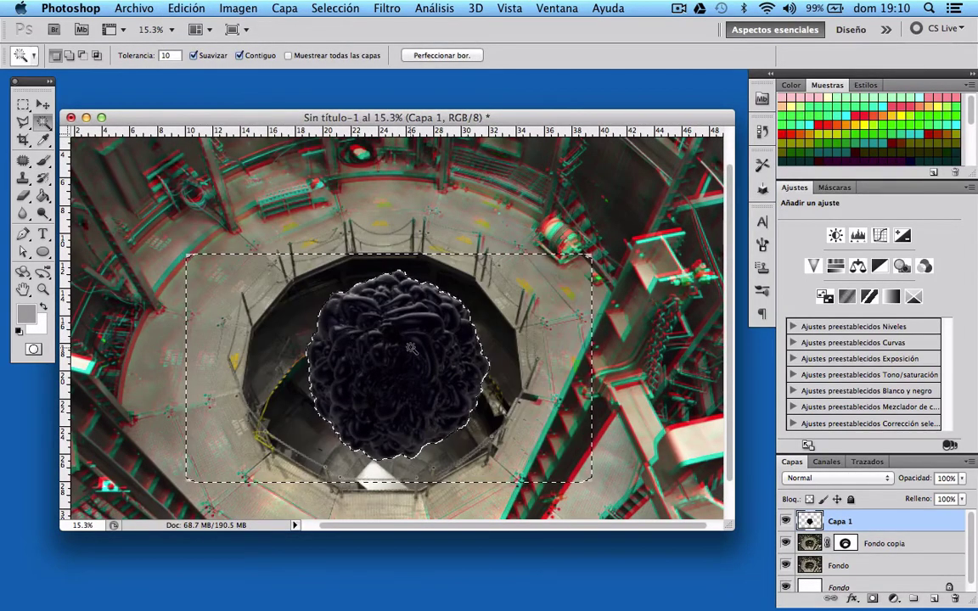
{"action": "key", "text": "super+d"}
{"action": "left_click", "coordinate": [46, 106]}
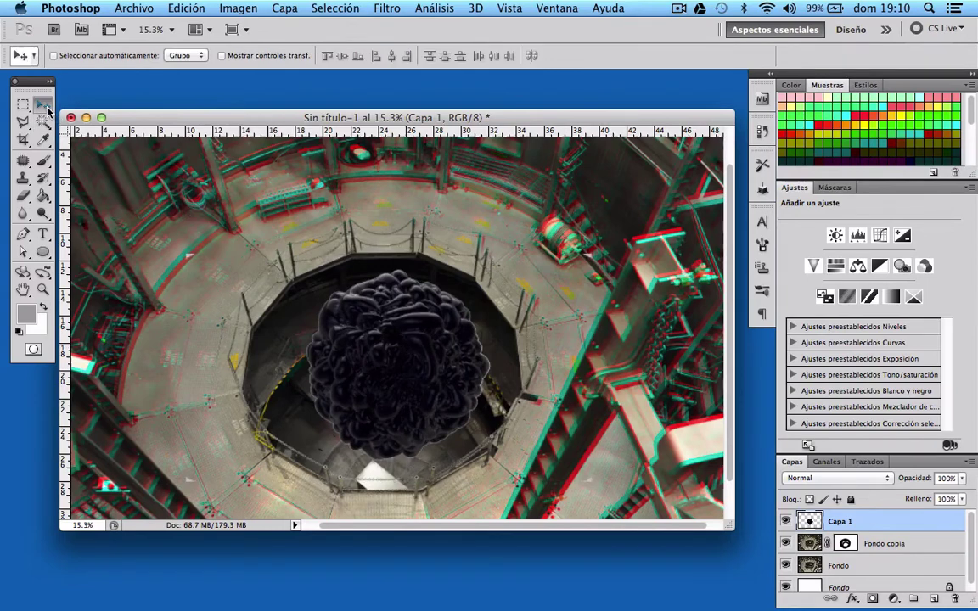
{"action": "left_click_drag", "start_coordinate": [410, 368], "coordinate": [410, 365]}
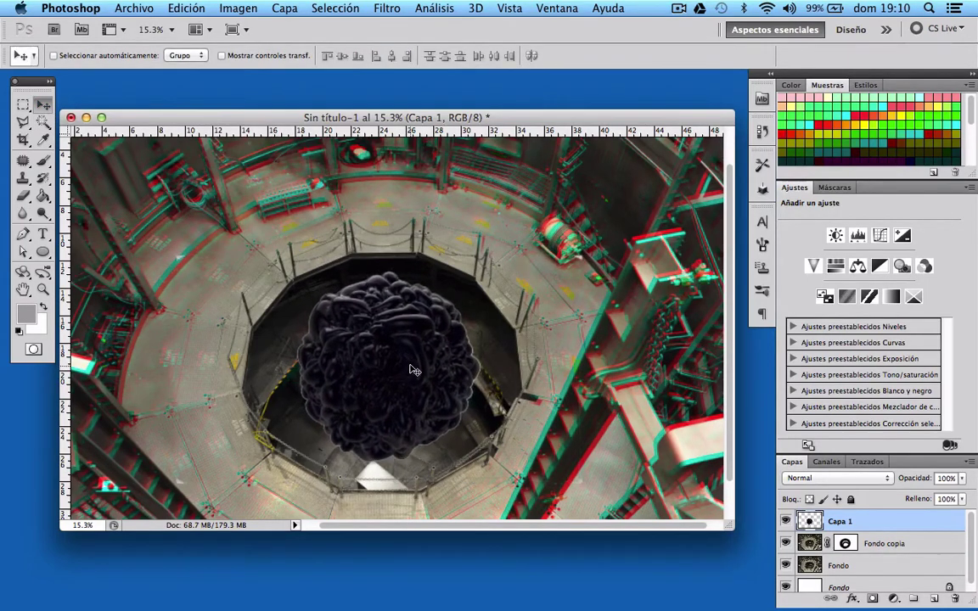
Erase stray pixels near the upper-right machinery with the Eraser at 100% opacity.
{"action": "left_click", "coordinate": [23, 195]}
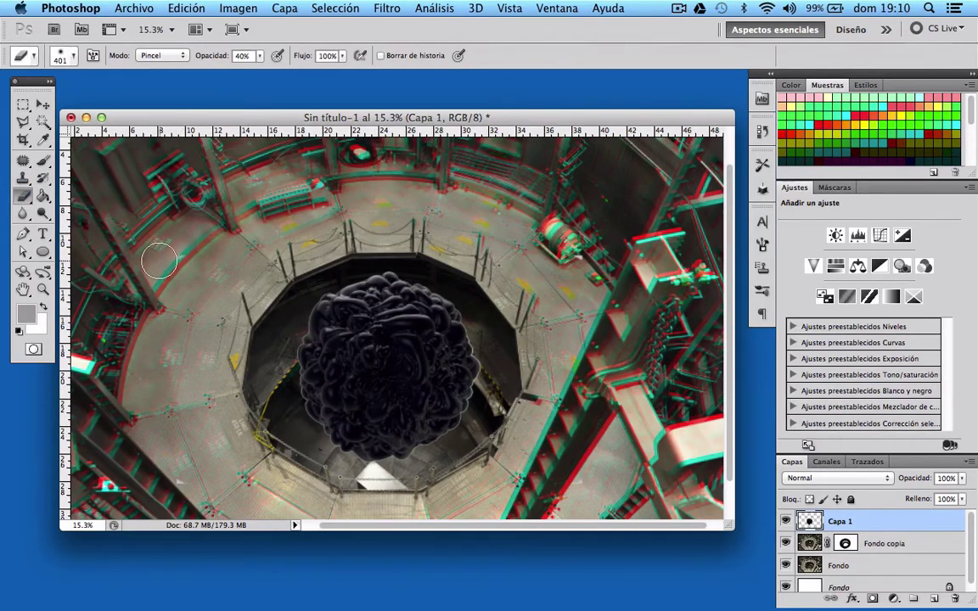
{"action": "left_click", "coordinate": [259, 56]}
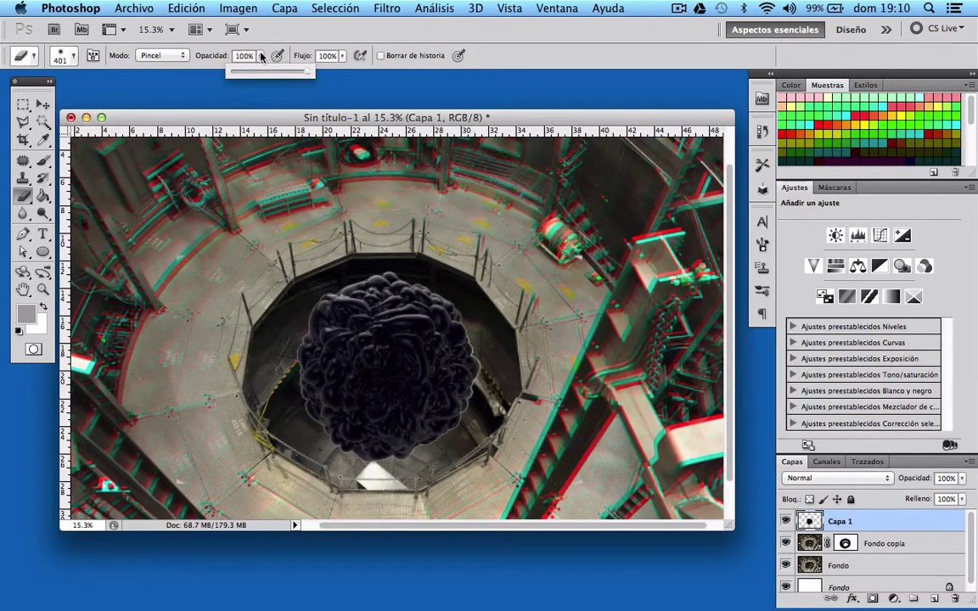
{"action": "left_click", "coordinate": [261, 56]}
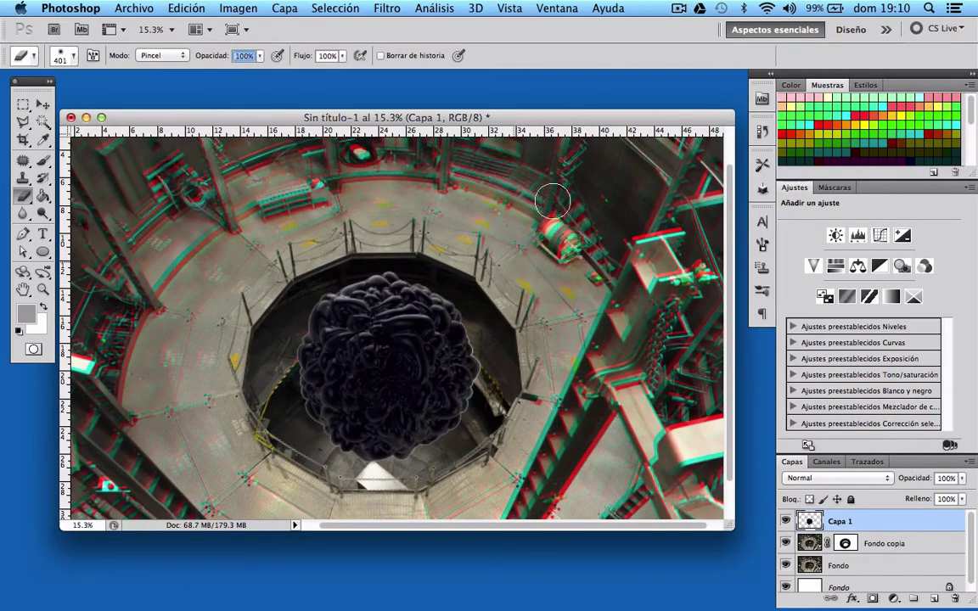
{"action": "left_click", "coordinate": [583, 240]}
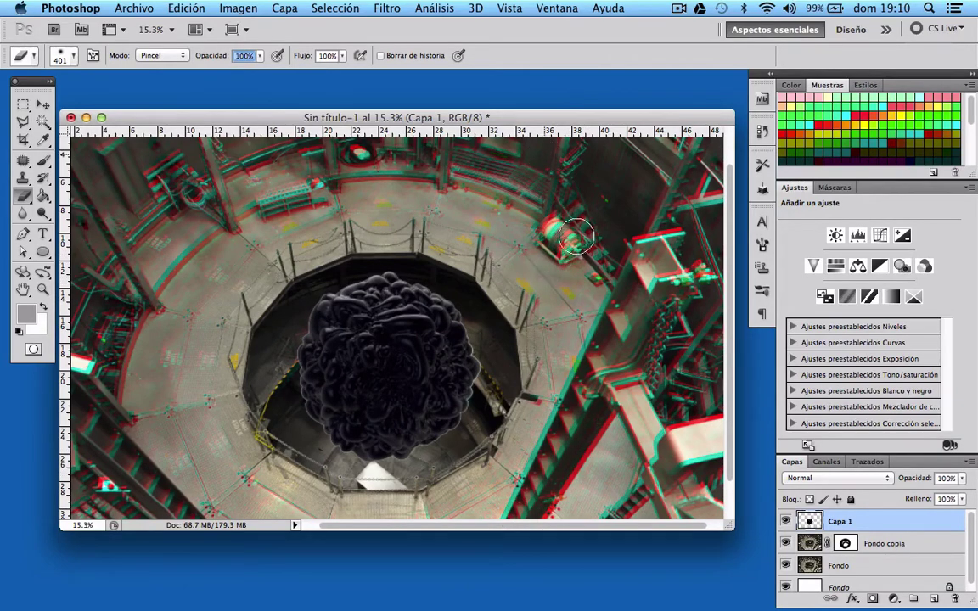
Move the dark blob up over the pit's opening and commit a Free Transform.
{"action": "left_click", "coordinate": [46, 104]}
{"action": "left_click_drag", "start_coordinate": [402, 325], "coordinate": [402, 311]}
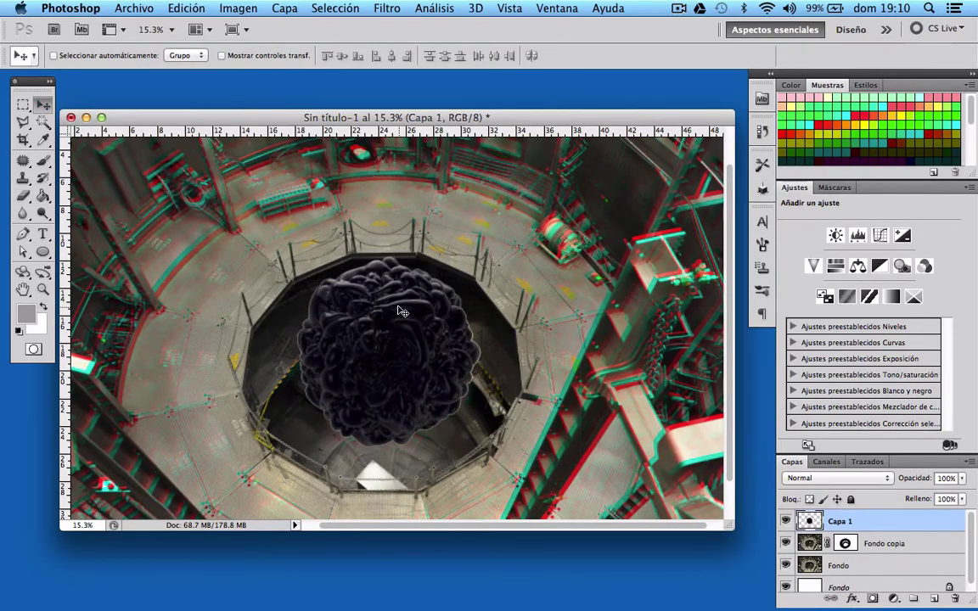
{"action": "key", "text": "ctrl+t"}
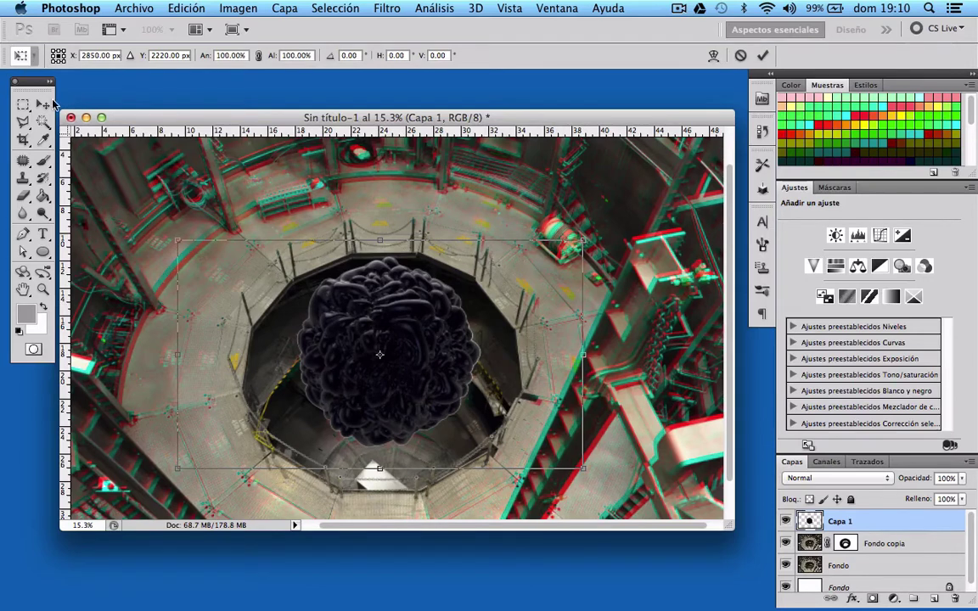
{"action": "key", "text": "Return"}
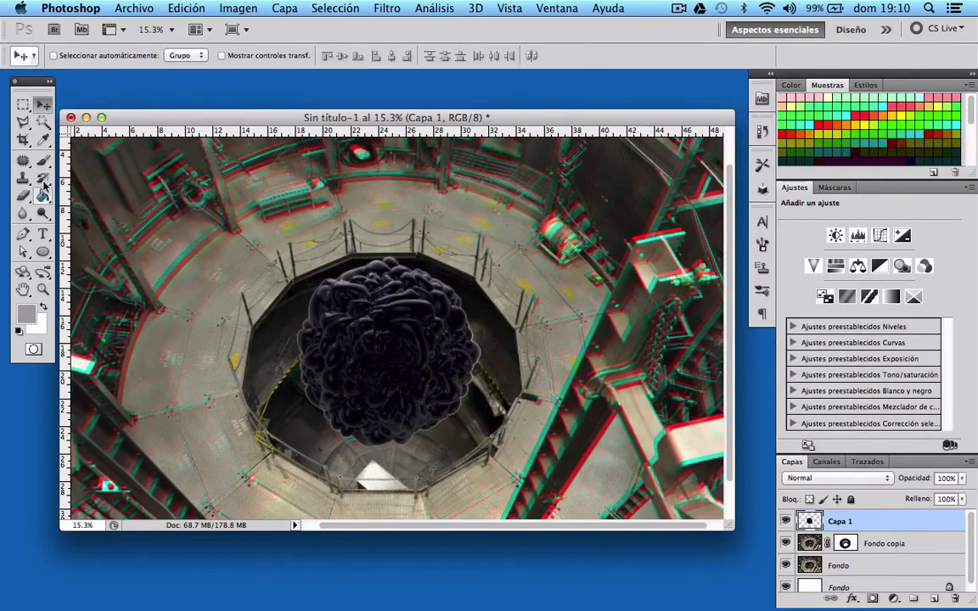
Clear a tall leftover strip of the blob layer along the left side.
{"action": "left_click", "coordinate": [21, 105]}
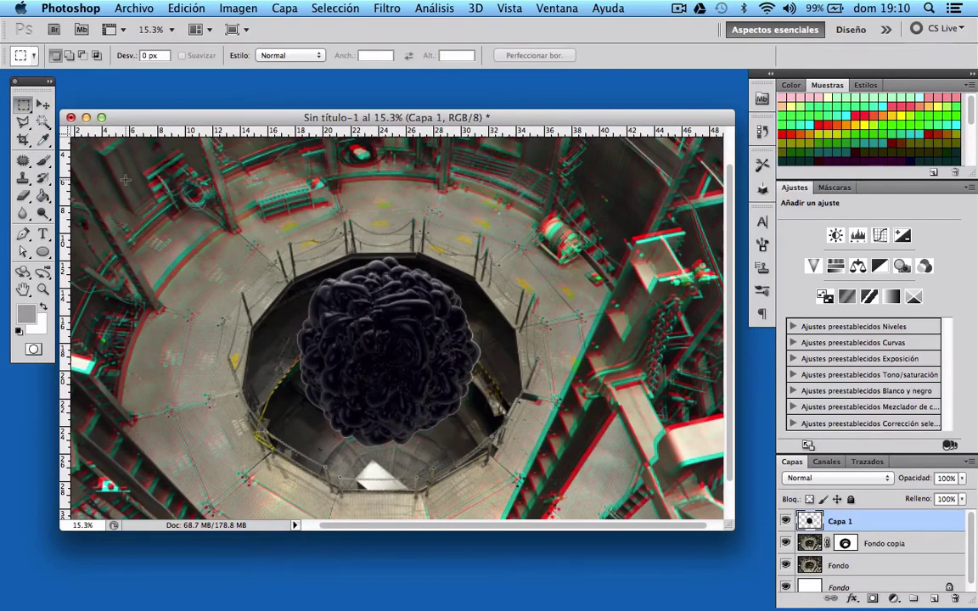
{"action": "left_click_drag", "start_coordinate": [209, 414], "coordinate": [269, 142]}
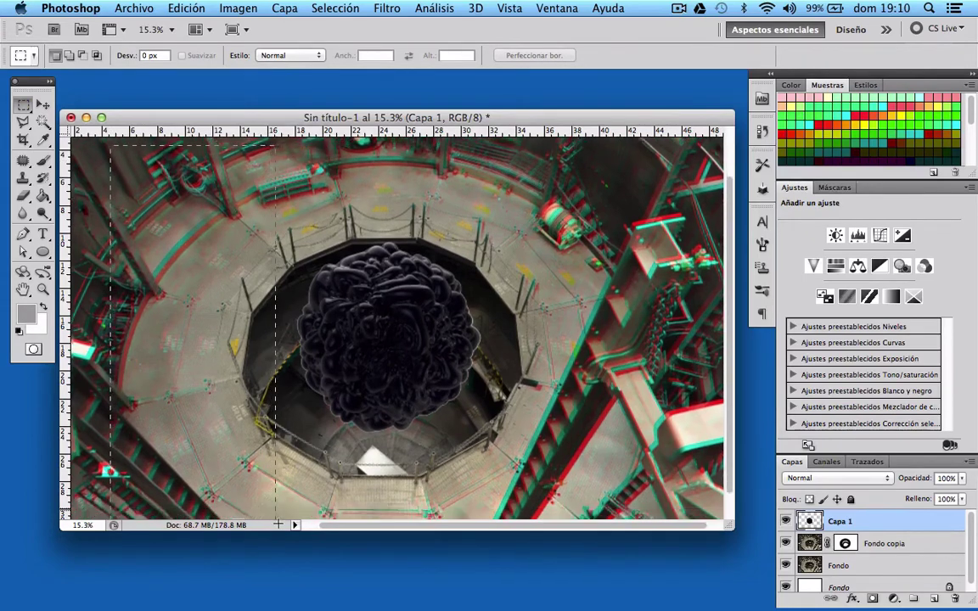
{"action": "left_click", "coordinate": [186, 8]}
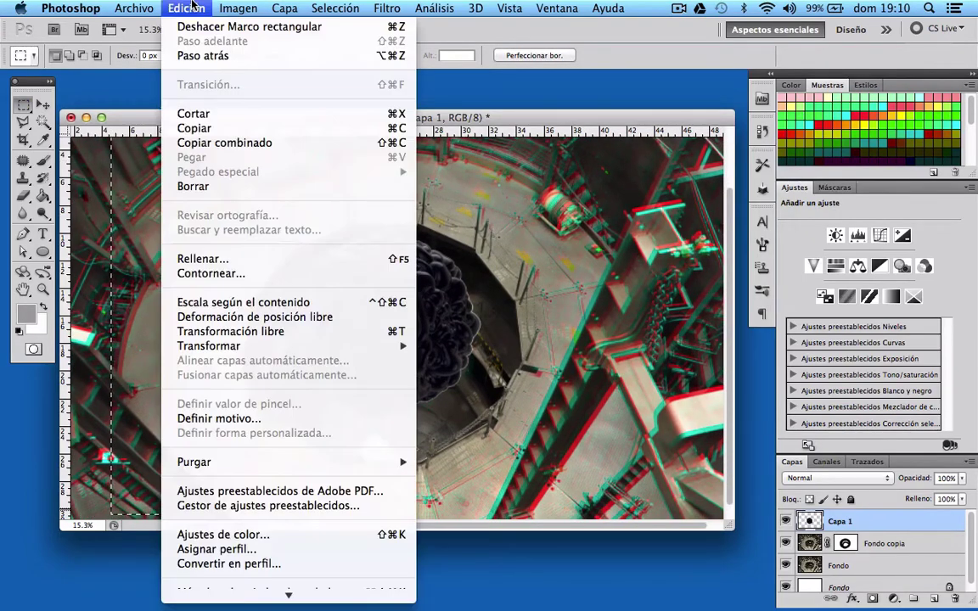
{"action": "left_click", "coordinate": [222, 186]}
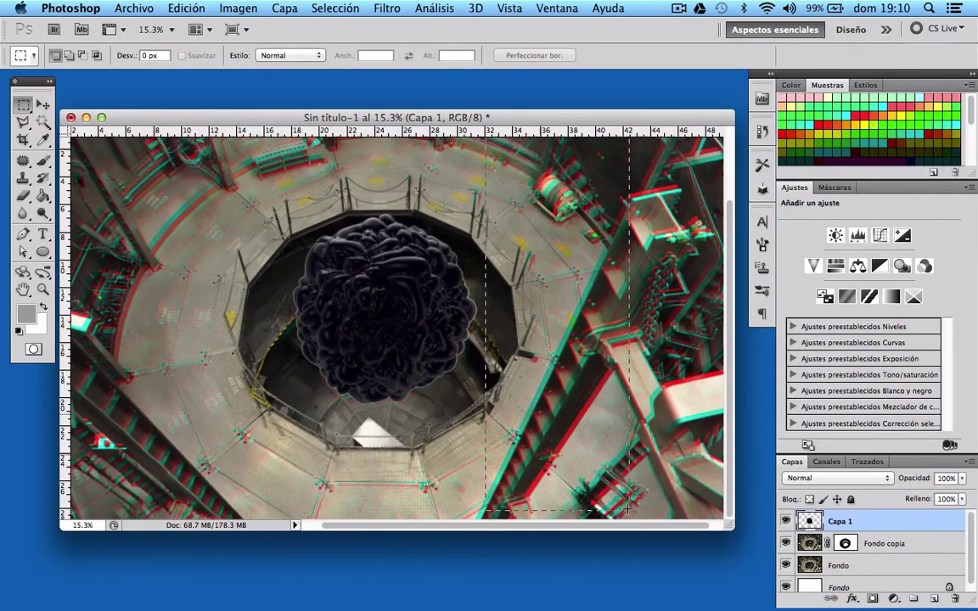
Clear the leftover strip on the right side and deselect.
{"action": "left_click_drag", "start_coordinate": [507, 438], "coordinate": [629, 513]}
{"action": "left_click", "coordinate": [186, 8]}
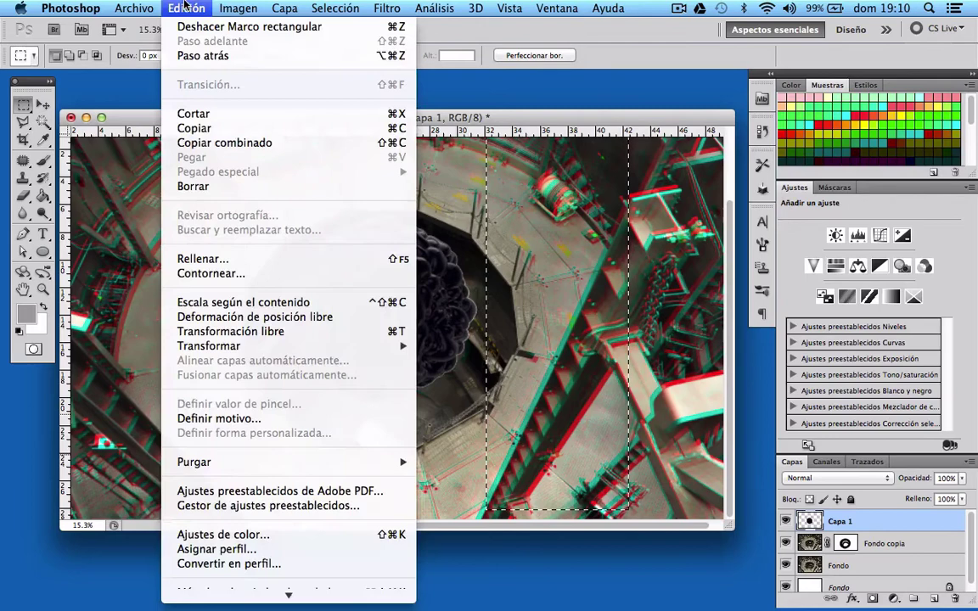
{"action": "left_click", "coordinate": [204, 188]}
{"action": "scroll", "coordinate": [490, 393], "scroll_direction": "up", "scroll_amount": 2}
{"action": "key", "text": "super+d"}
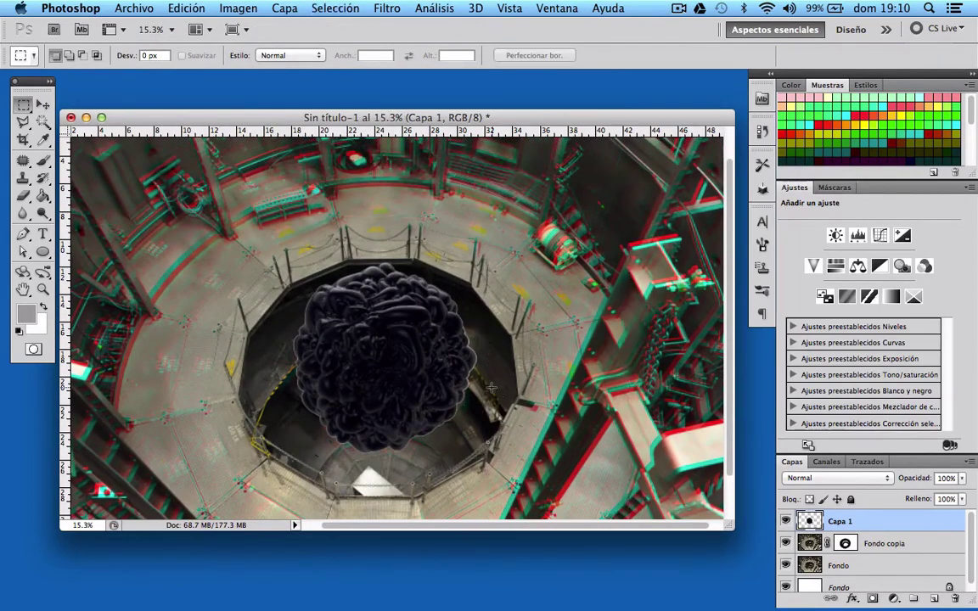
{"action": "key", "text": "super+t"}
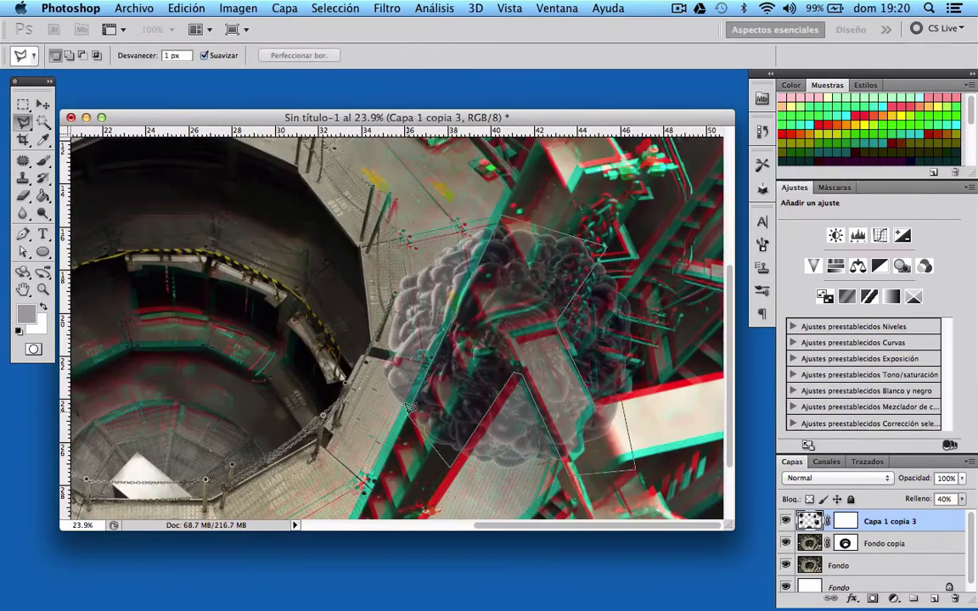
Fill the lassoed beam overlap black on Capa 1 copia 3's mask, hiding the blob behind the beams.
{"action": "double_click", "coordinate": [409, 408]}
{"action": "left_click", "coordinate": [187, 8]}
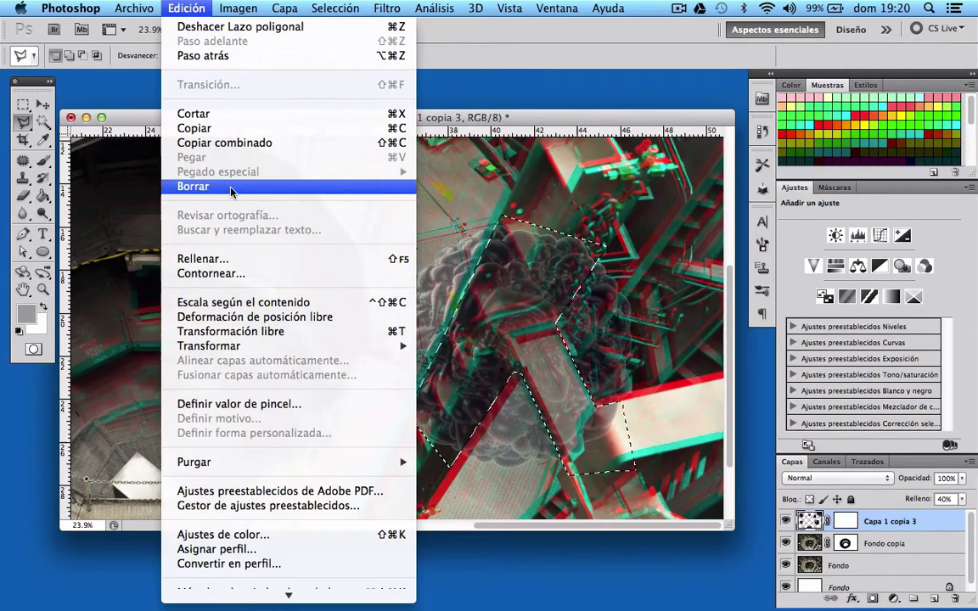
{"action": "key", "text": "Escape"}
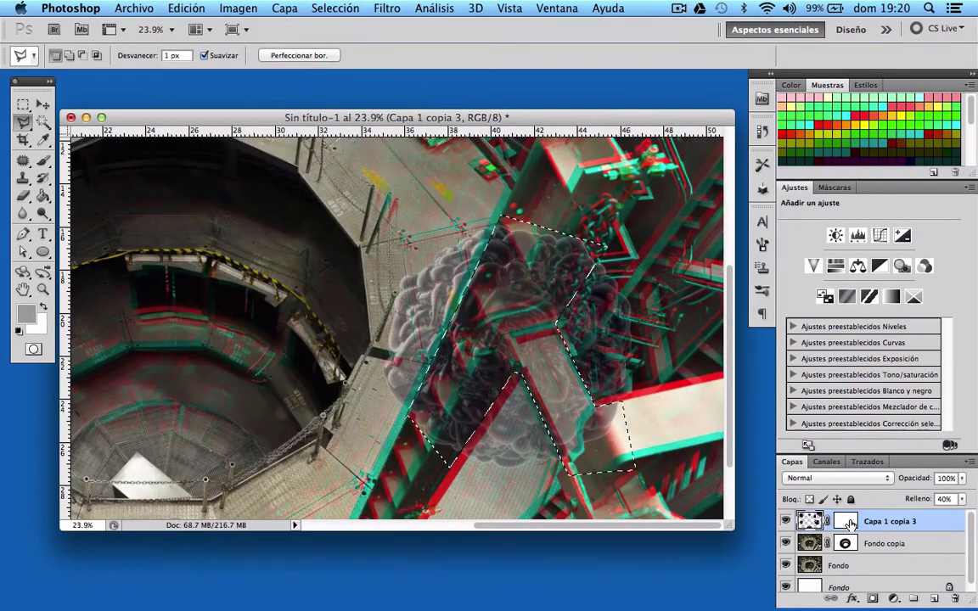
{"action": "left_click", "coordinate": [42, 195]}
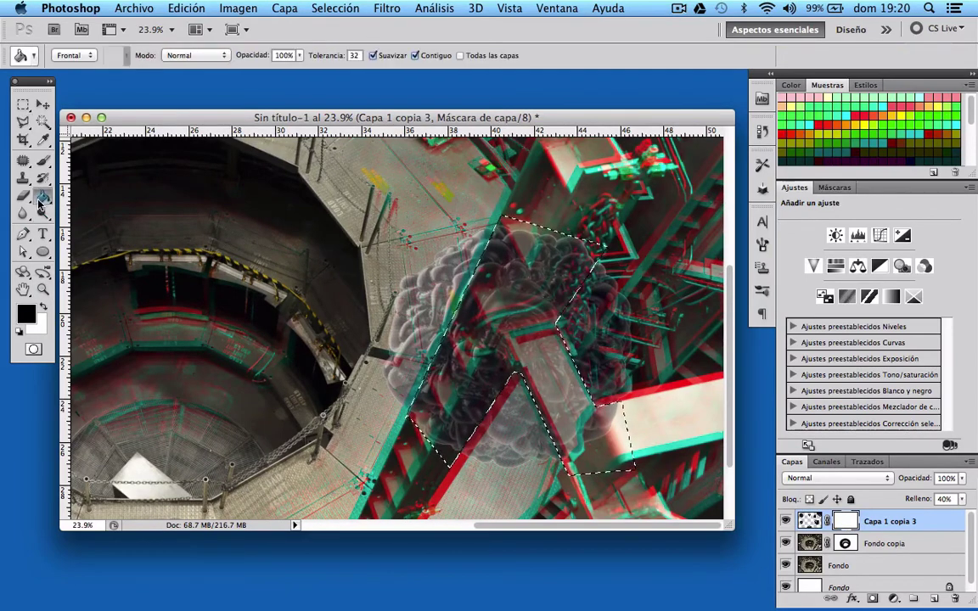
{"action": "left_click", "coordinate": [450, 321]}
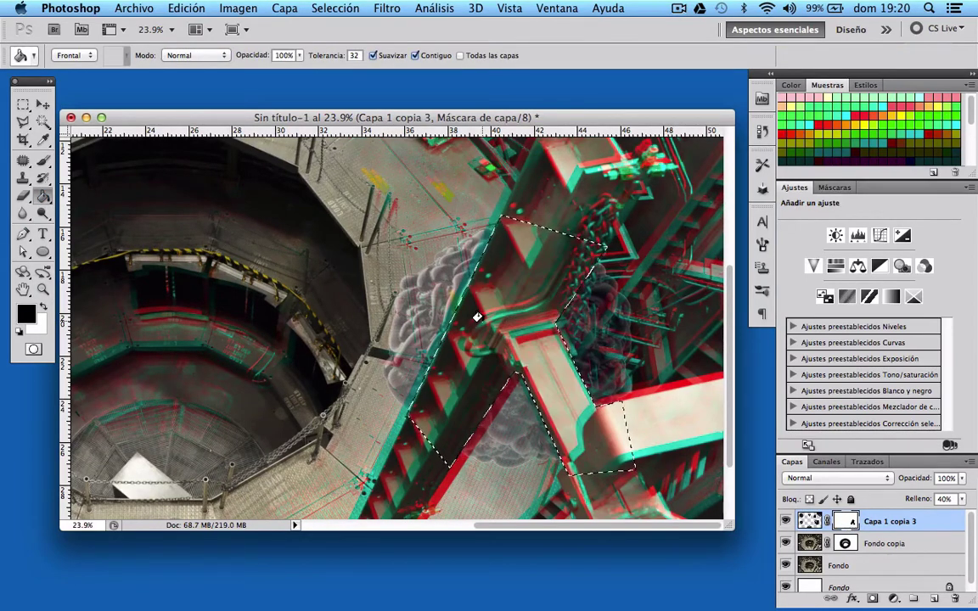
{"action": "key", "text": "ctrl+d"}
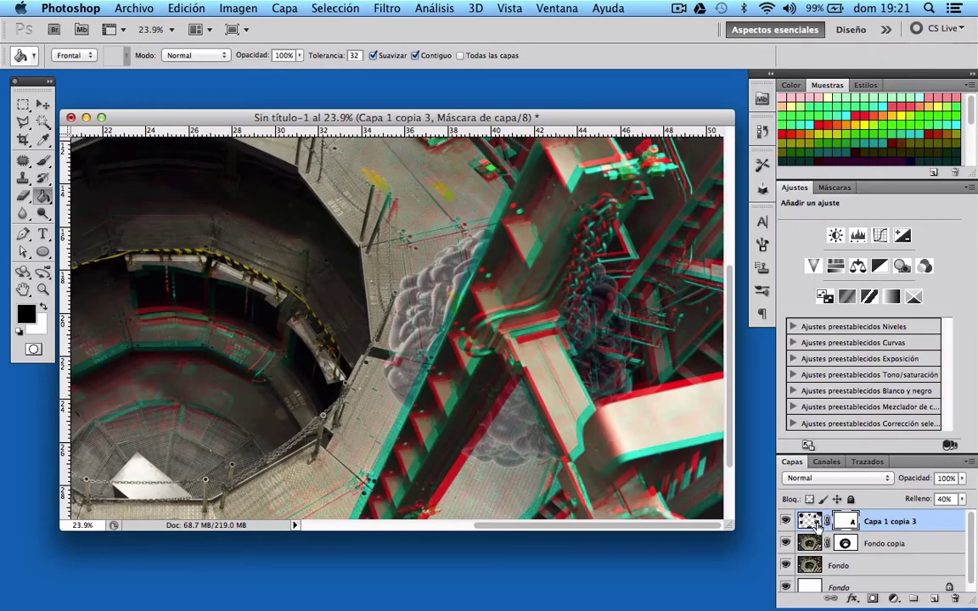
{"action": "left_click", "coordinate": [810, 521]}
{"action": "left_click", "coordinate": [963, 499]}
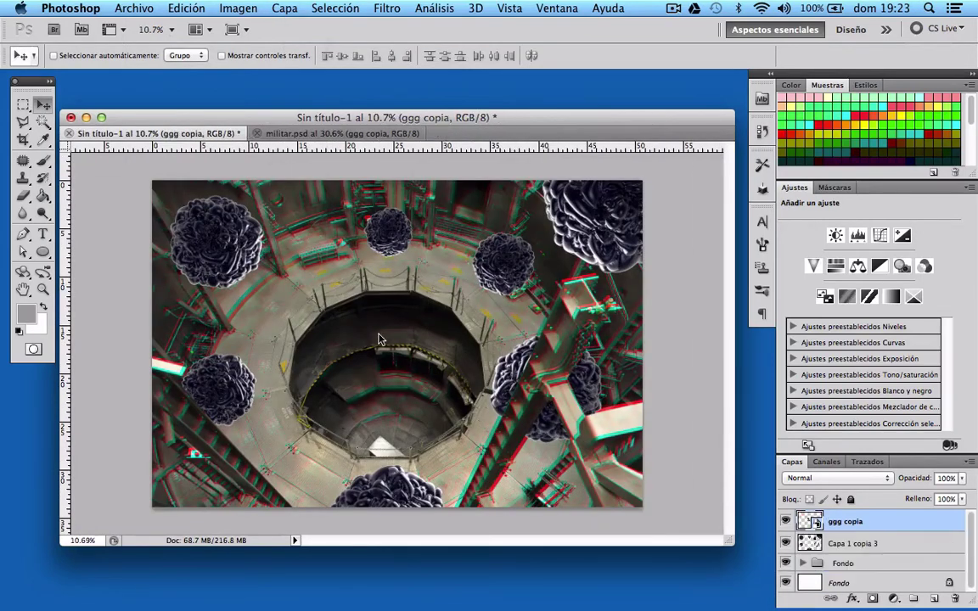
Place the flexing man in the central opening and scale him up to about 212%.
{"action": "left_click_drag", "start_coordinate": [379, 339], "coordinate": [389, 380]}
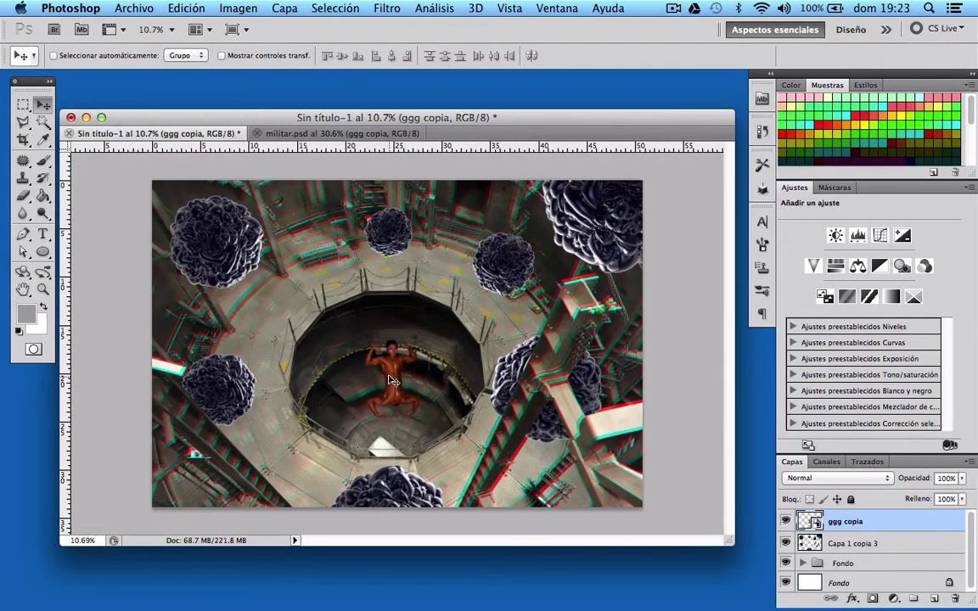
{"action": "key", "text": "ctrl+t"}
{"action": "left_click_drag", "start_coordinate": [362, 336], "coordinate": [313, 291]}
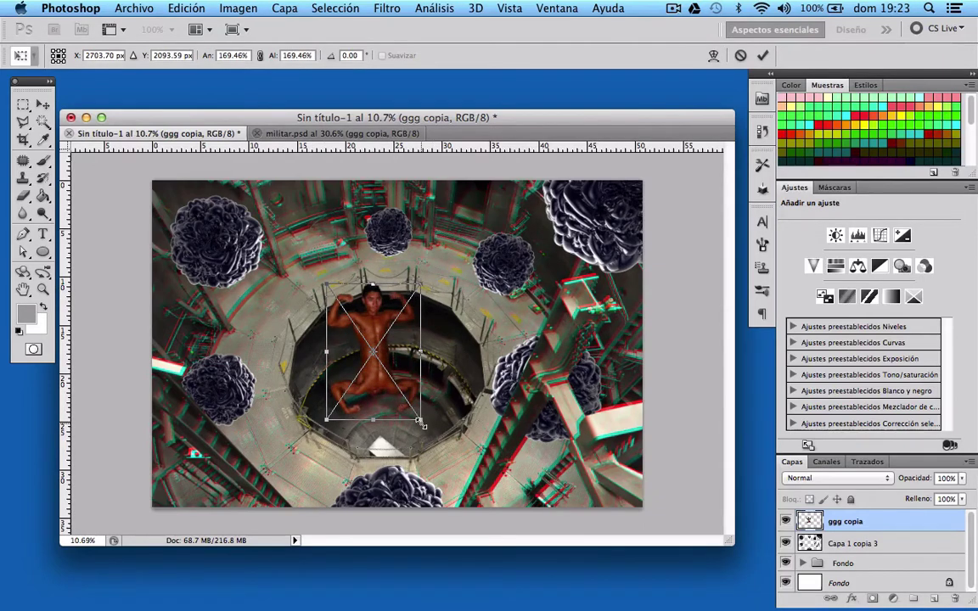
{"action": "left_click_drag", "start_coordinate": [427, 415], "coordinate": [450, 450]}
{"action": "left_click_drag", "start_coordinate": [402, 411], "coordinate": [405, 419]}
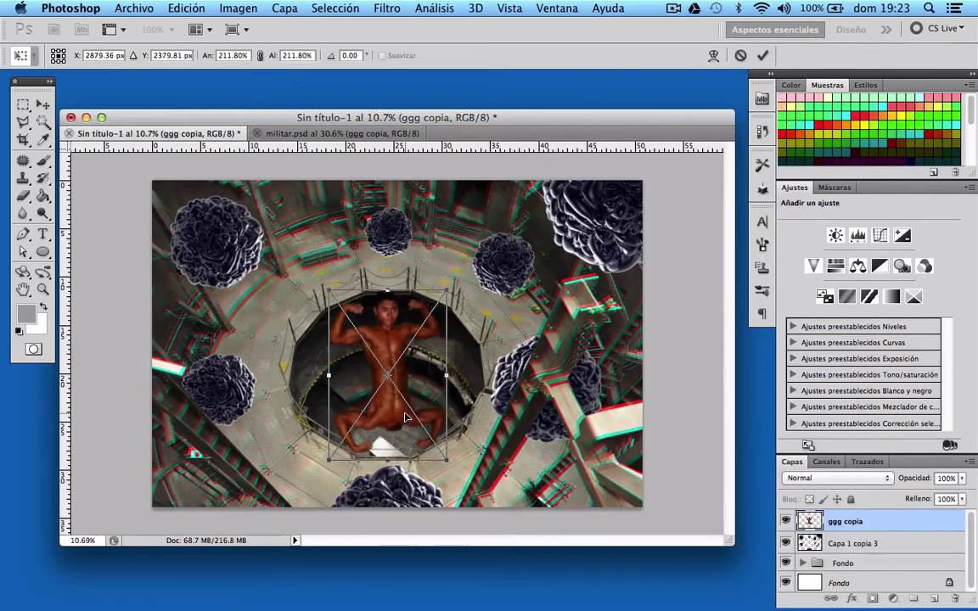
Commit the man's placement and bring up the Duplicar capa option for ggg copia.
{"action": "left_click", "coordinate": [42, 100]}
{"action": "left_click", "coordinate": [608, 228]}
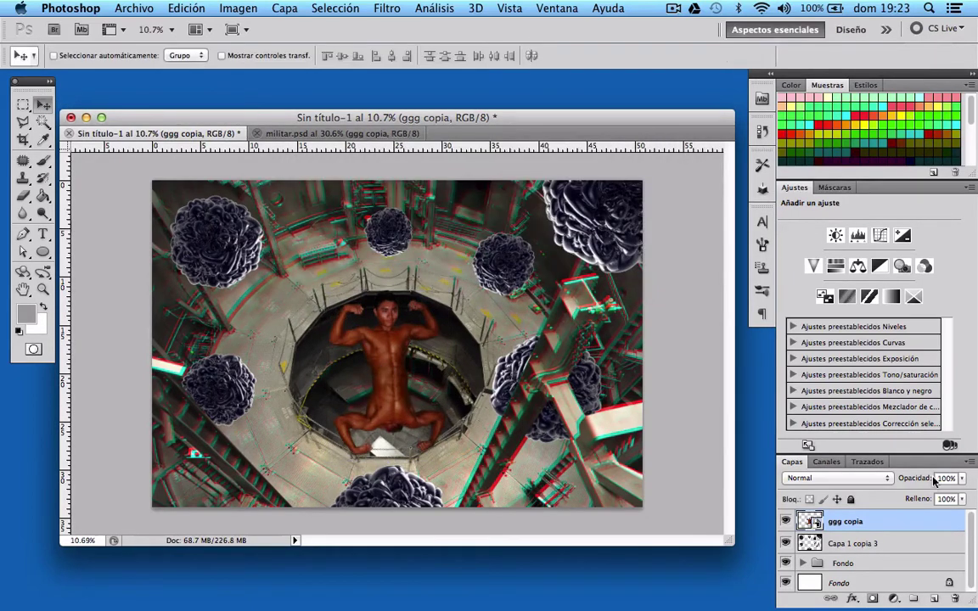
{"action": "right_click", "coordinate": [873, 518]}
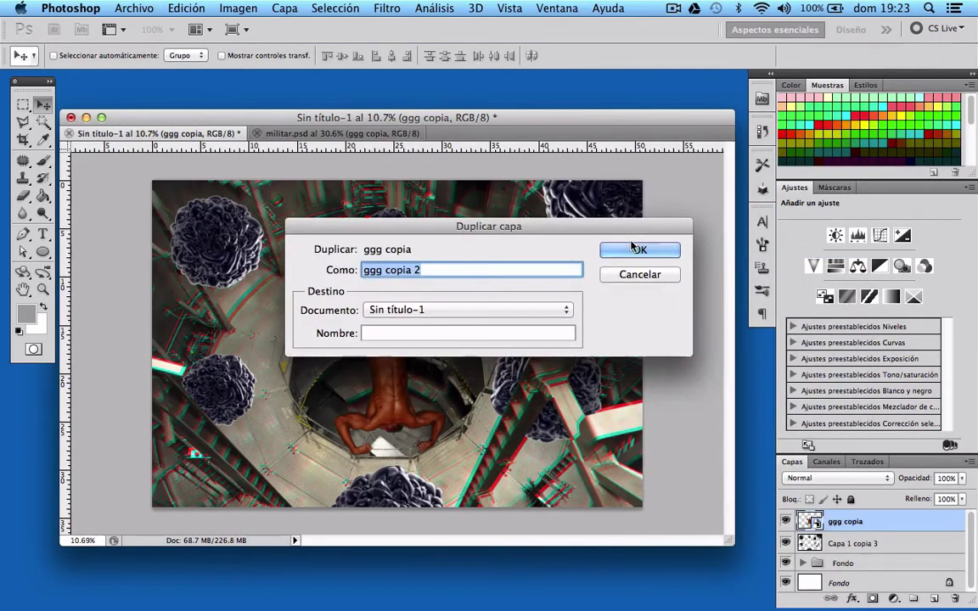
Create ggg copia 2 and set its blend mode to Sobreexpos. lineal (Añadir).
{"action": "left_click", "coordinate": [607, 252]}
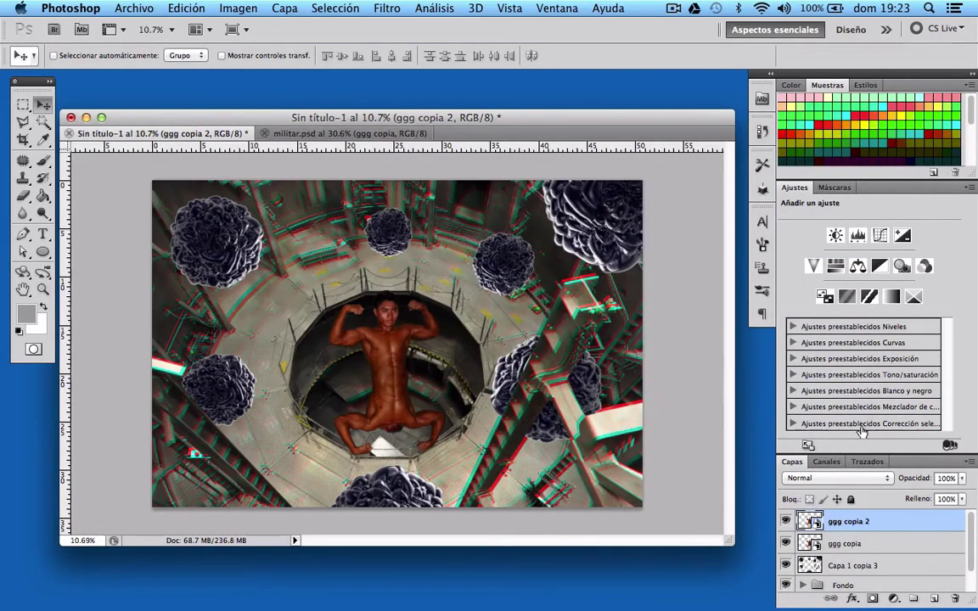
{"action": "left_click", "coordinate": [866, 478]}
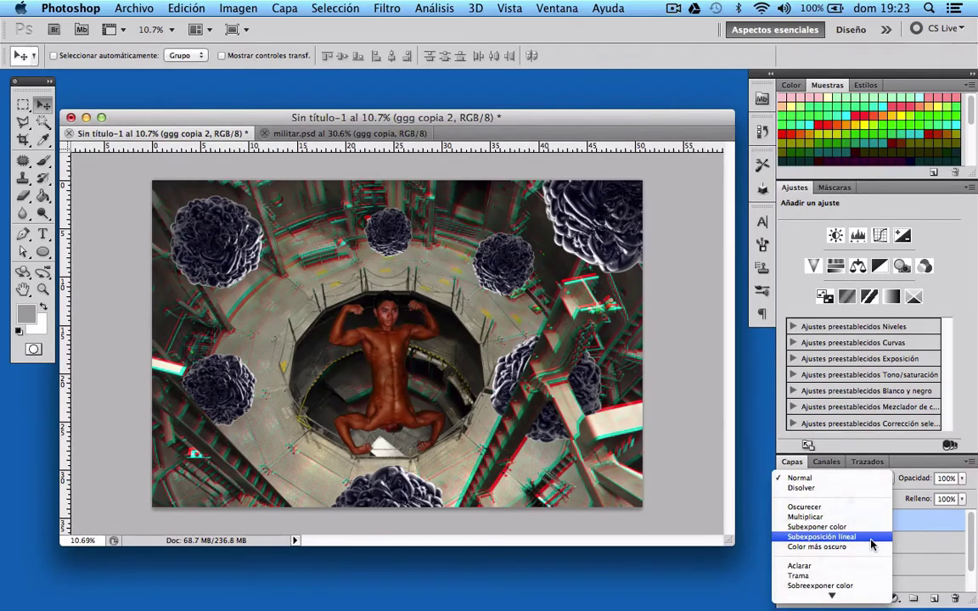
{"action": "left_click", "coordinate": [872, 537]}
{"action": "left_click", "coordinate": [866, 478]}
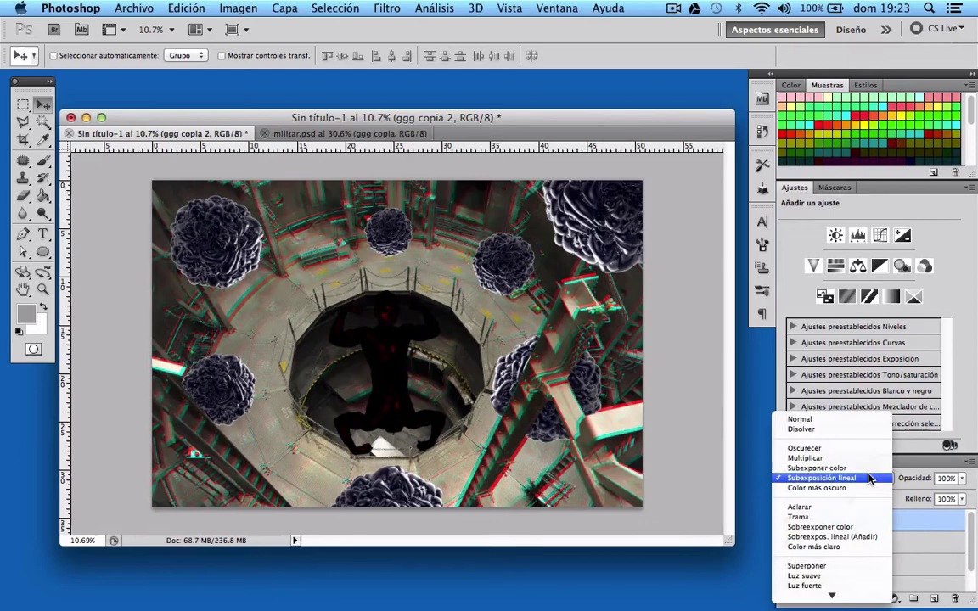
{"action": "left_click", "coordinate": [870, 537]}
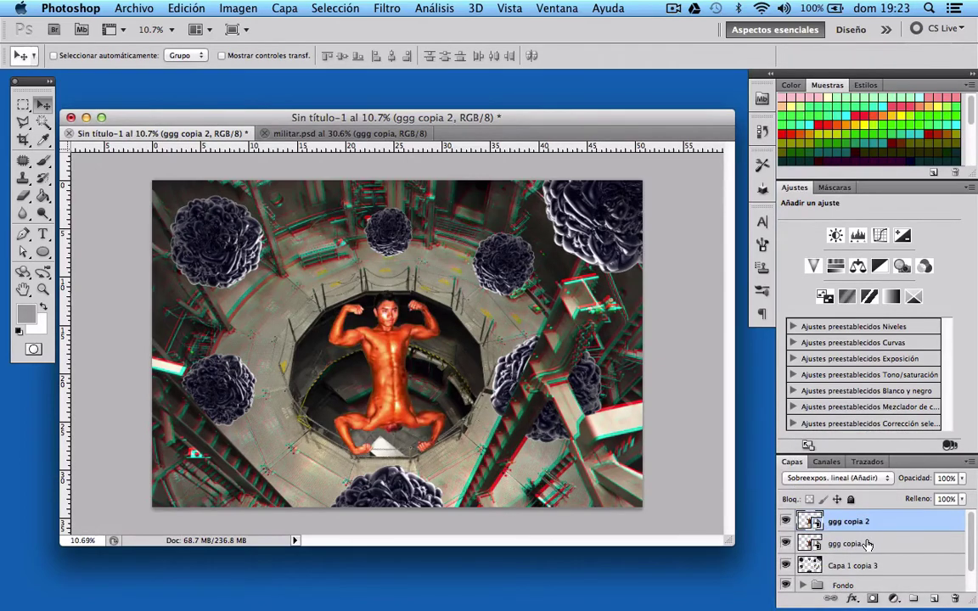
{"action": "scroll", "coordinate": [430, 410], "scroll_direction": "up", "scroll_amount": 5}
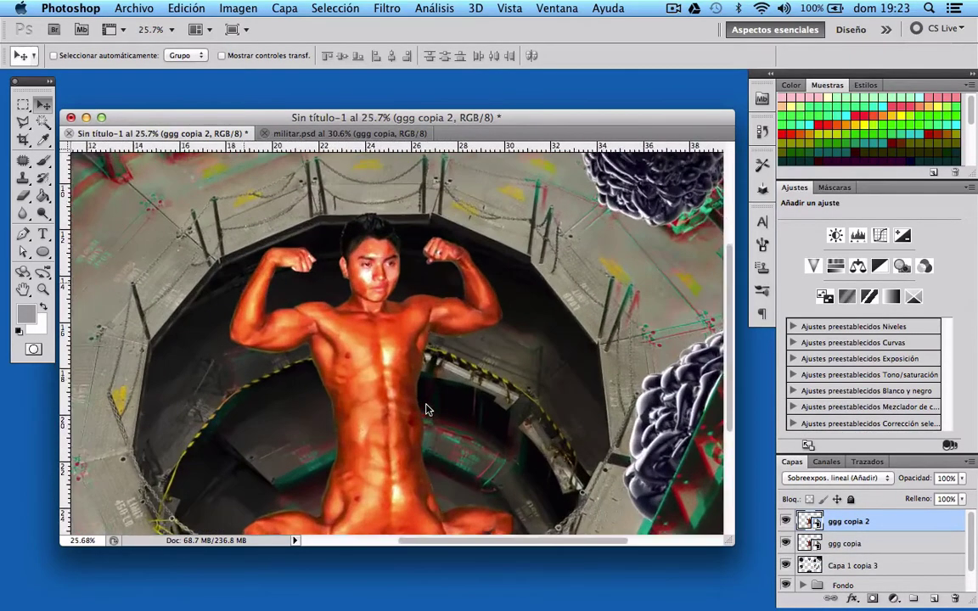
{"action": "scroll", "coordinate": [429, 410], "scroll_direction": "down", "scroll_amount": 3}
{"action": "scroll", "coordinate": [427, 410], "scroll_direction": "down", "scroll_amount": 2}
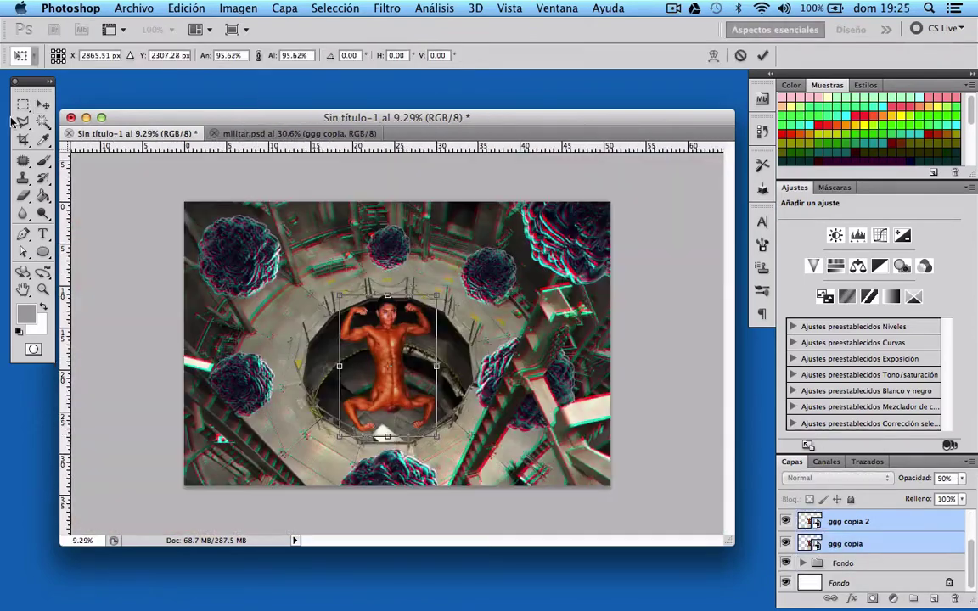
Commit the resized pair of man layers so his glowing figure sits inside the central opening.
{"action": "left_click", "coordinate": [25, 102]}
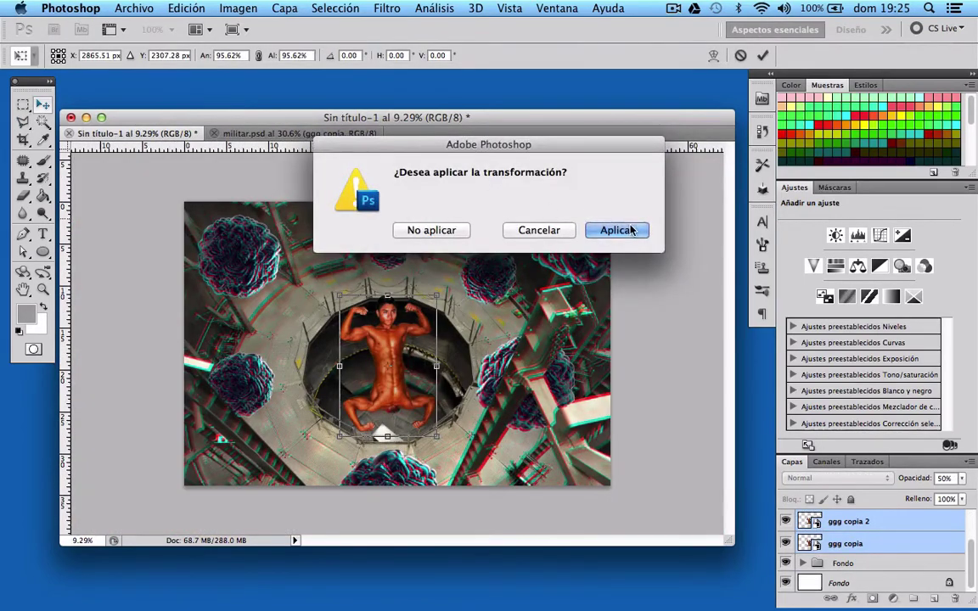
{"action": "left_click", "coordinate": [626, 230]}
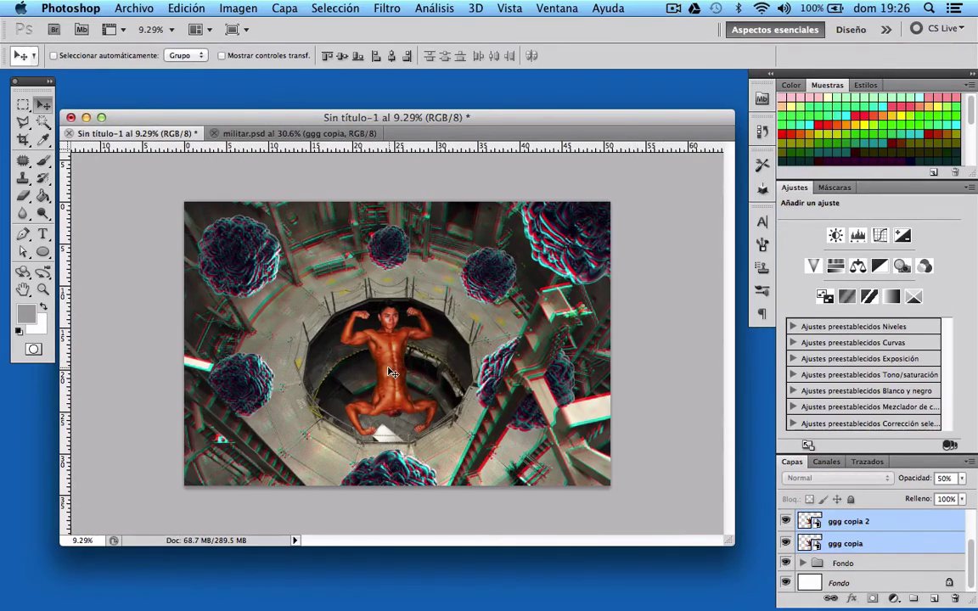
{"action": "scroll", "coordinate": [392, 374], "scroll_direction": "up", "scroll_amount": 1}
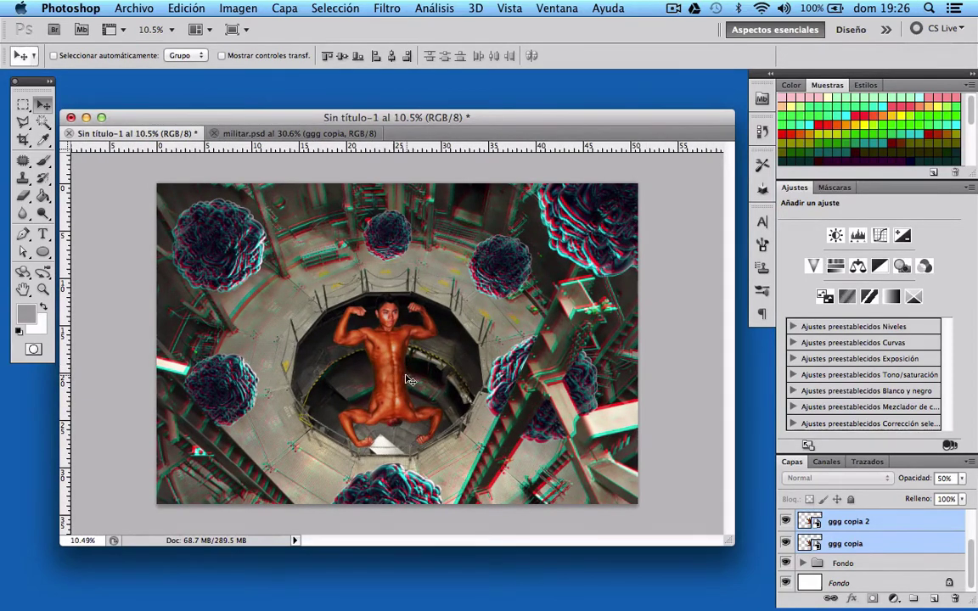
Zoom in and out on militaresdelfuturo.jpg in Preview to inspect the man's face and chest.
{"action": "left_click", "coordinate": [679, 8]}
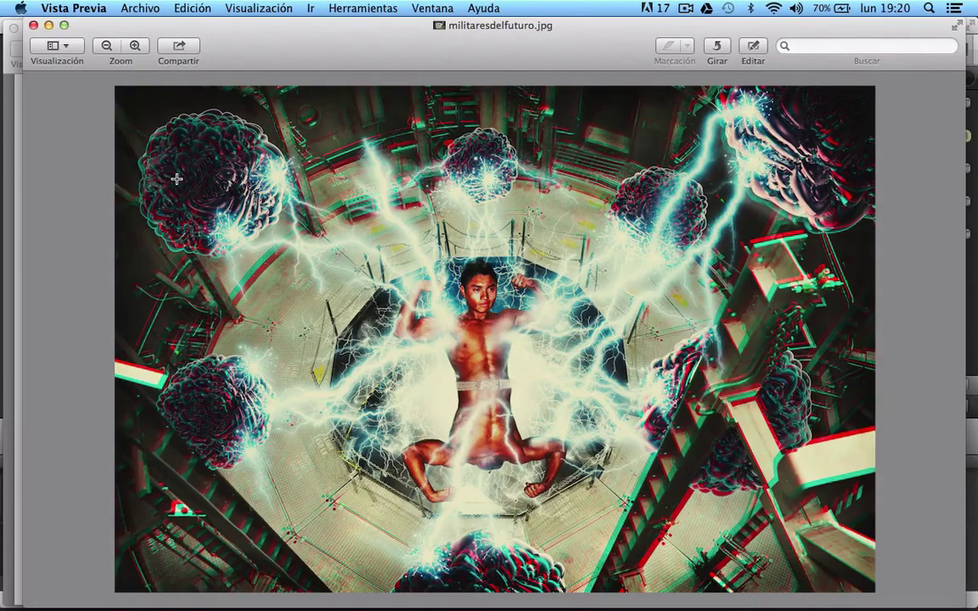
{"action": "scroll", "coordinate": [176, 178], "scroll_direction": "up", "scroll_amount": 2}
{"action": "scroll", "coordinate": [180, 180], "scroll_direction": "up", "scroll_amount": 2}
{"action": "scroll", "coordinate": [185, 183], "scroll_direction": "up", "scroll_amount": 2}
{"action": "scroll", "coordinate": [191, 187], "scroll_direction": "up", "scroll_amount": 2}
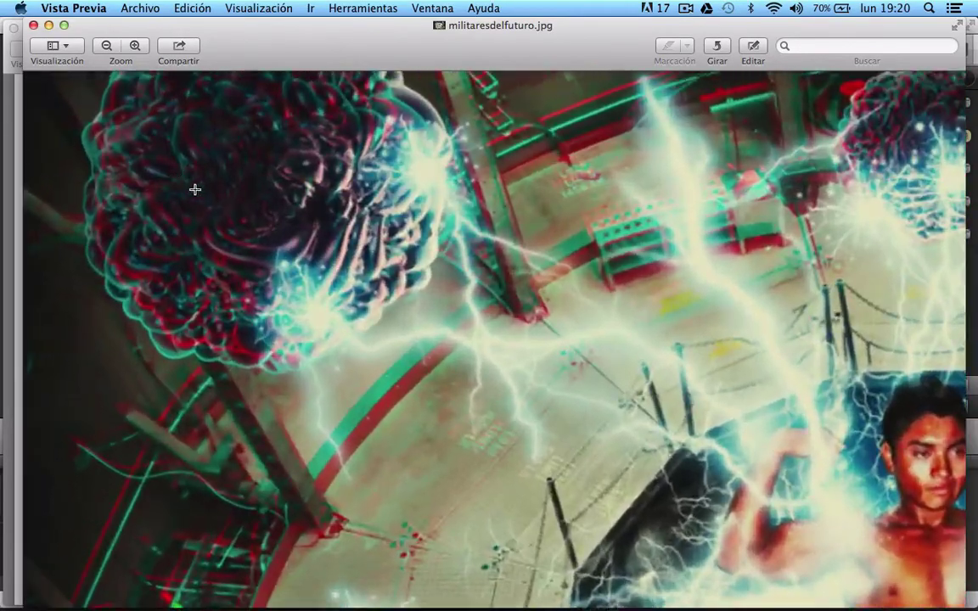
{"action": "scroll", "coordinate": [390, 247], "scroll_direction": "right", "scroll_amount": 3}
{"action": "scroll", "coordinate": [593, 300], "scroll_direction": "down", "scroll_amount": 2}
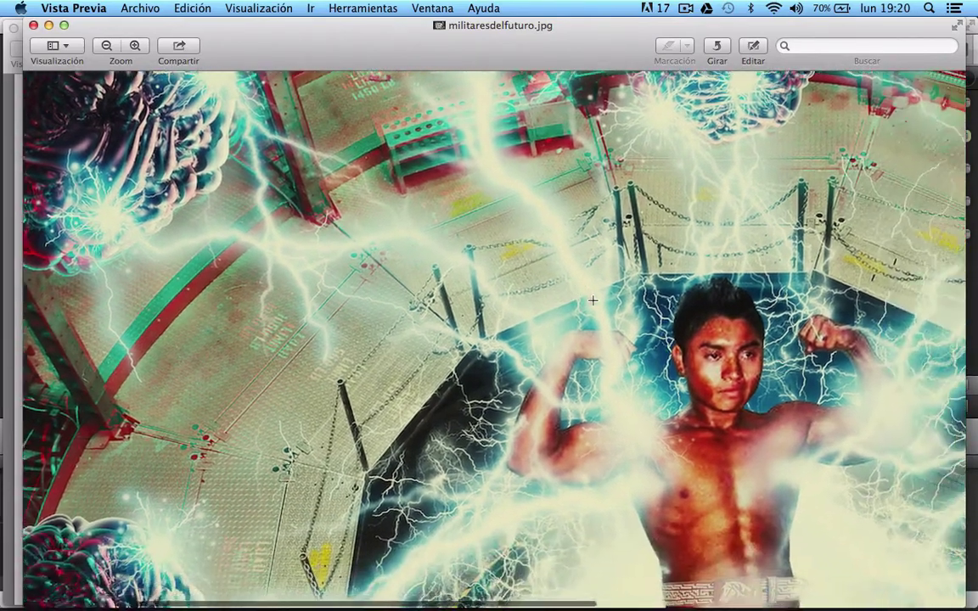
{"action": "scroll", "coordinate": [592, 299], "scroll_direction": "up", "scroll_amount": 2}
{"action": "scroll", "coordinate": [593, 300], "scroll_direction": "up", "scroll_amount": 2}
{"action": "scroll", "coordinate": [592, 300], "scroll_direction": "up", "scroll_amount": 2}
{"action": "scroll", "coordinate": [592, 300], "scroll_direction": "up", "scroll_amount": 2}
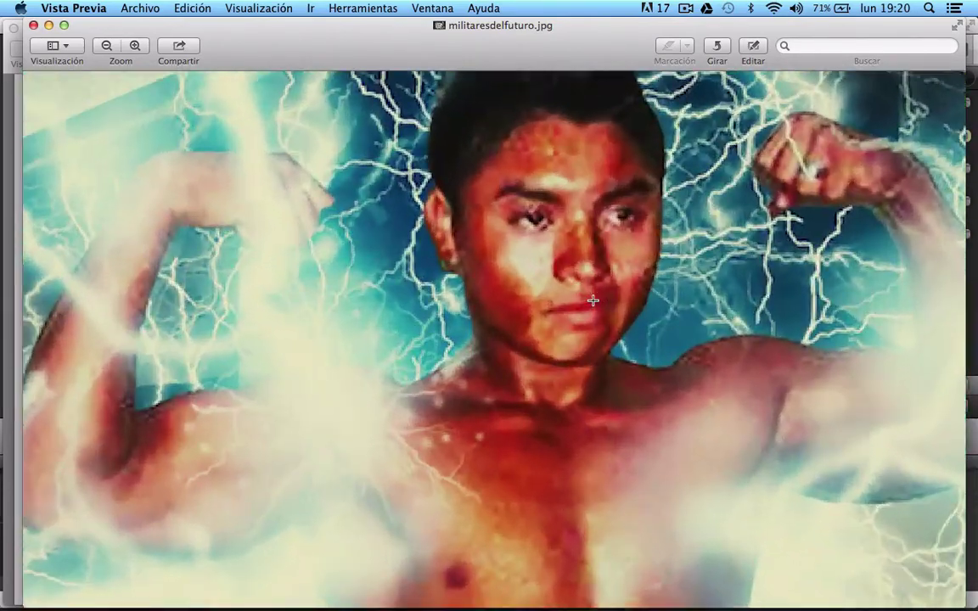
{"action": "scroll", "coordinate": [593, 299], "scroll_direction": "up", "scroll_amount": 2}
{"action": "scroll", "coordinate": [595, 297], "scroll_direction": "up", "scroll_amount": 2}
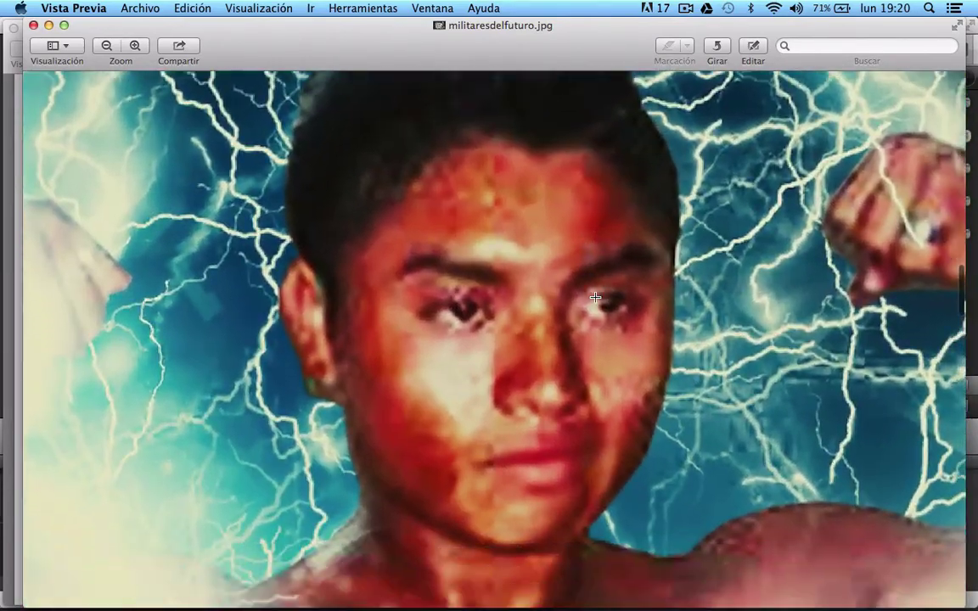
{"action": "scroll", "coordinate": [595, 297], "scroll_direction": "up", "scroll_amount": 2}
{"action": "scroll", "coordinate": [595, 297], "scroll_direction": "up", "scroll_amount": 2}
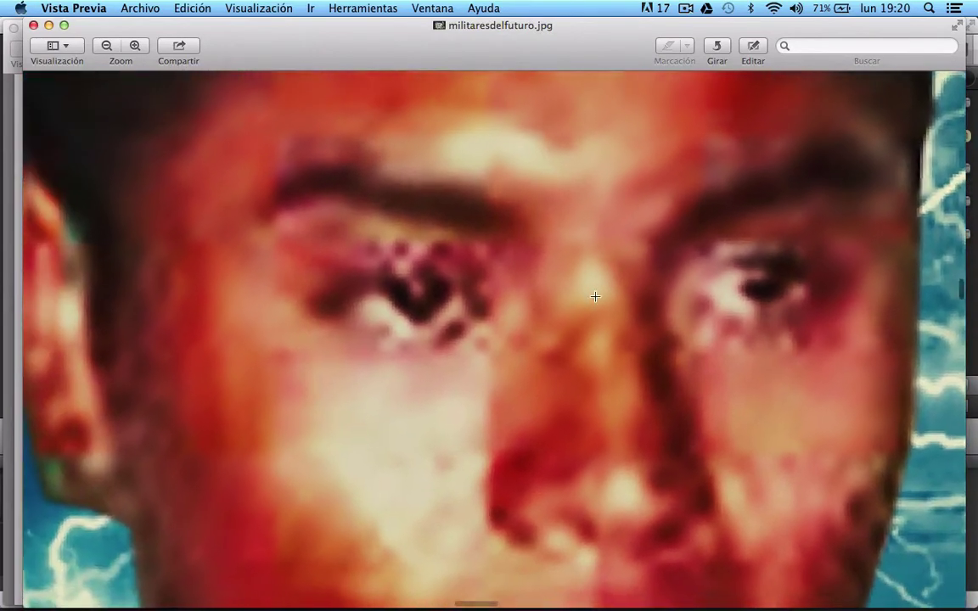
{"action": "scroll", "coordinate": [595, 296], "scroll_direction": "down", "scroll_amount": 1}
{"action": "scroll", "coordinate": [595, 297], "scroll_direction": "down", "scroll_amount": 2}
{"action": "scroll", "coordinate": [596, 296], "scroll_direction": "down", "scroll_amount": 2}
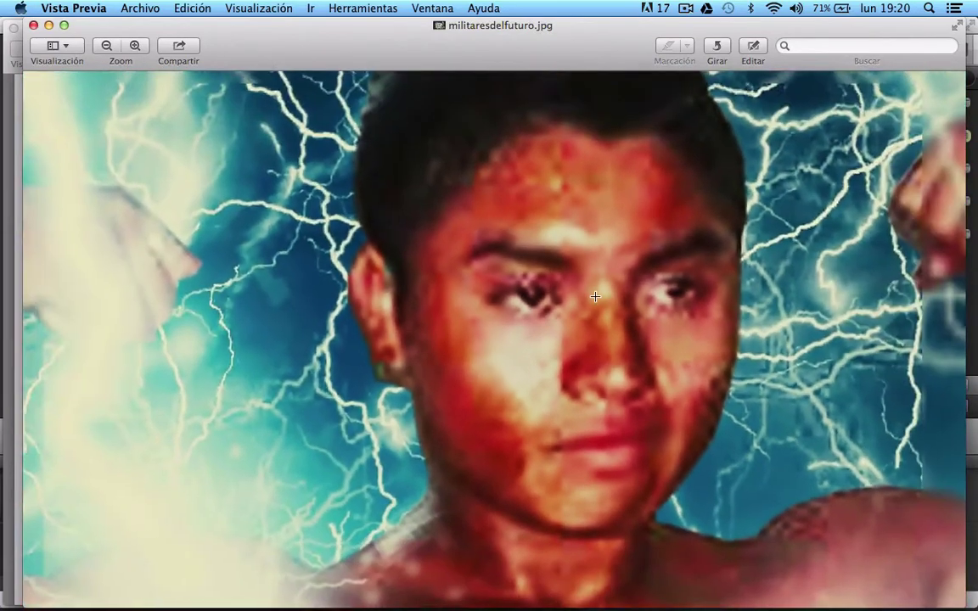
{"action": "scroll", "coordinate": [595, 296], "scroll_direction": "down", "scroll_amount": 5}
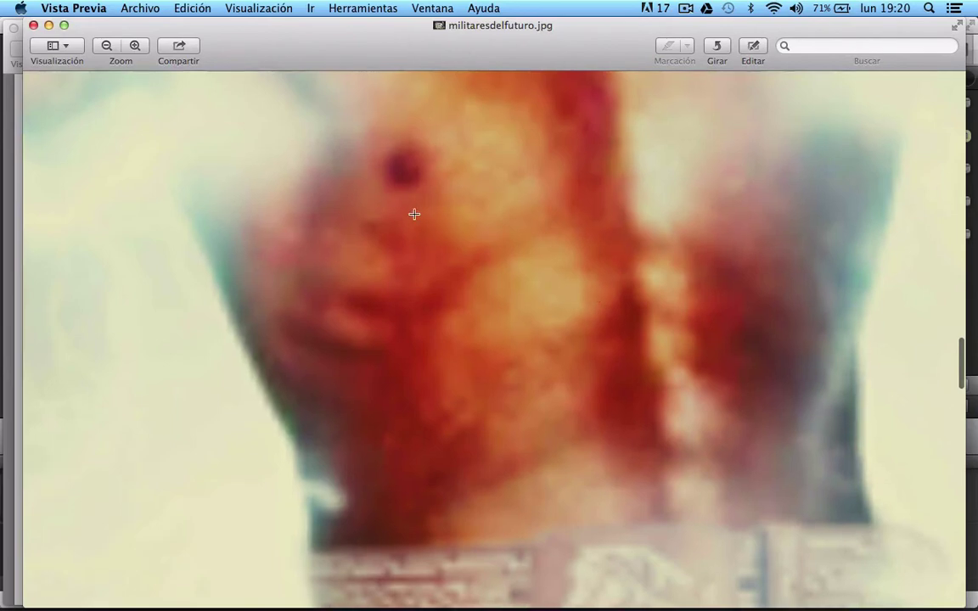
{"action": "scroll", "coordinate": [414, 214], "scroll_direction": "up", "scroll_amount": 3}
{"action": "scroll", "coordinate": [415, 214], "scroll_direction": "up", "scroll_amount": 2}
{"action": "scroll", "coordinate": [414, 213], "scroll_direction": "up", "scroll_amount": 2}
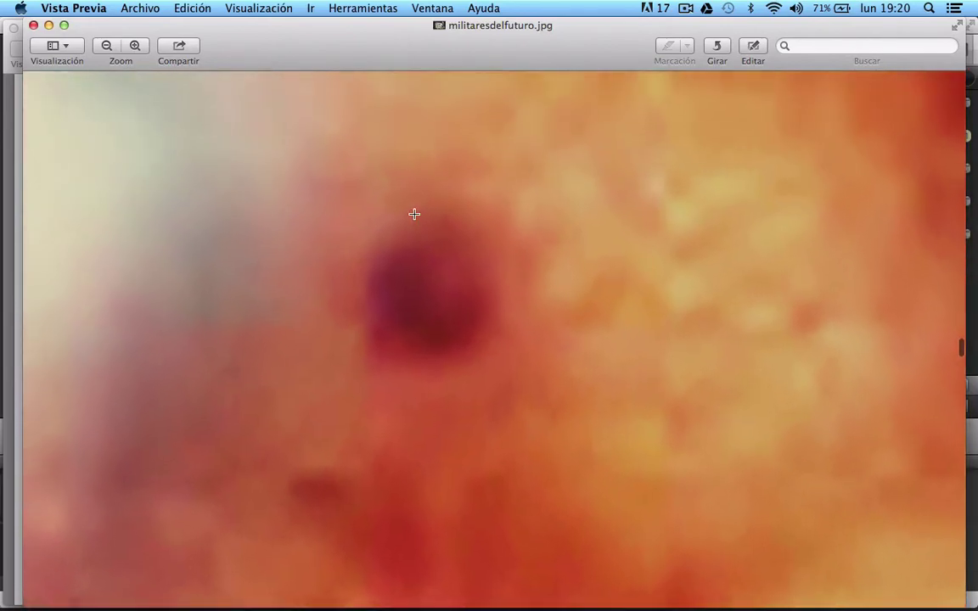
{"action": "scroll", "coordinate": [414, 214], "scroll_direction": "up", "scroll_amount": 2}
{"action": "scroll", "coordinate": [415, 214], "scroll_direction": "up", "scroll_amount": 1}
{"action": "scroll", "coordinate": [414, 214], "scroll_direction": "up", "scroll_amount": 2}
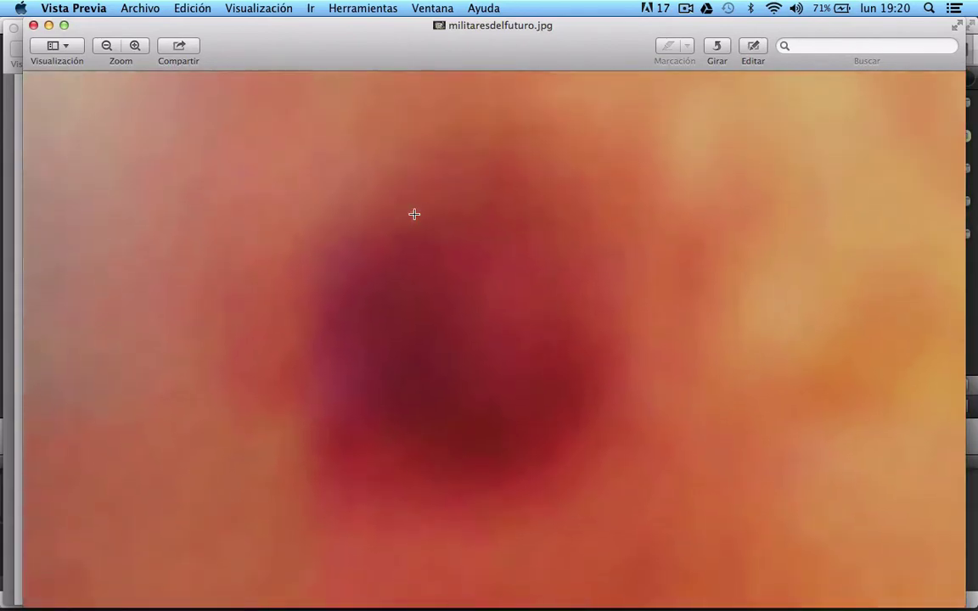
{"action": "scroll", "coordinate": [414, 214], "scroll_direction": "up", "scroll_amount": 2}
{"action": "scroll", "coordinate": [414, 209], "scroll_direction": "down", "scroll_amount": 3}
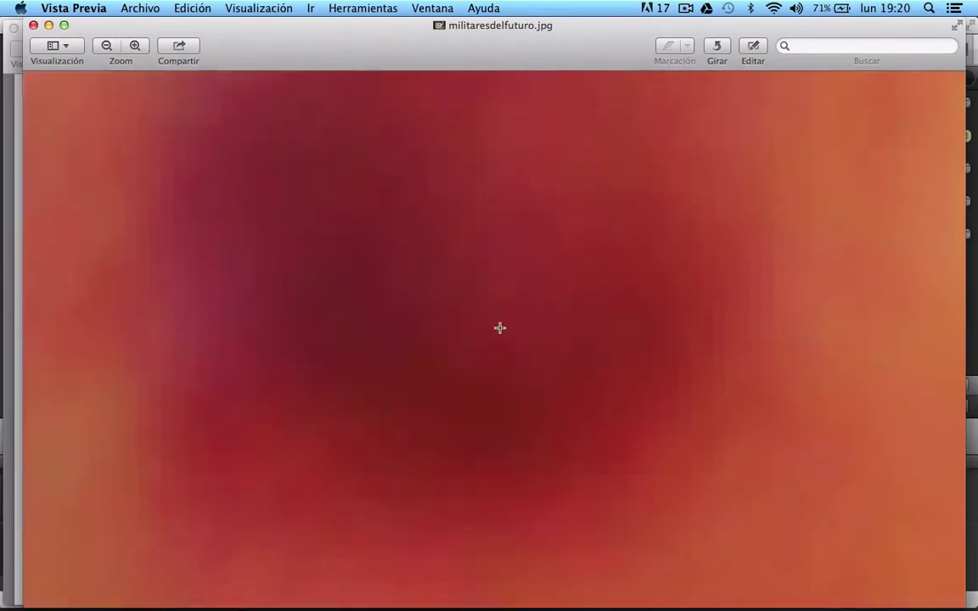
{"action": "scroll", "coordinate": [475, 281], "scroll_direction": "down", "scroll_amount": 2}
{"action": "scroll", "coordinate": [476, 281], "scroll_direction": "down", "scroll_amount": 2}
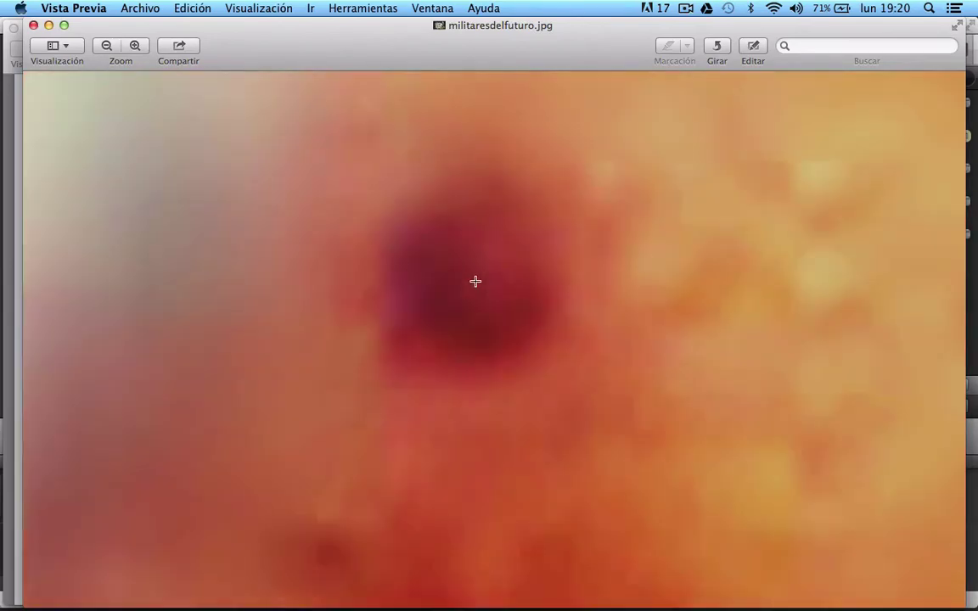
{"action": "scroll", "coordinate": [475, 281], "scroll_direction": "down", "scroll_amount": 2}
{"action": "scroll", "coordinate": [480, 299], "scroll_direction": "down", "scroll_amount": 1}
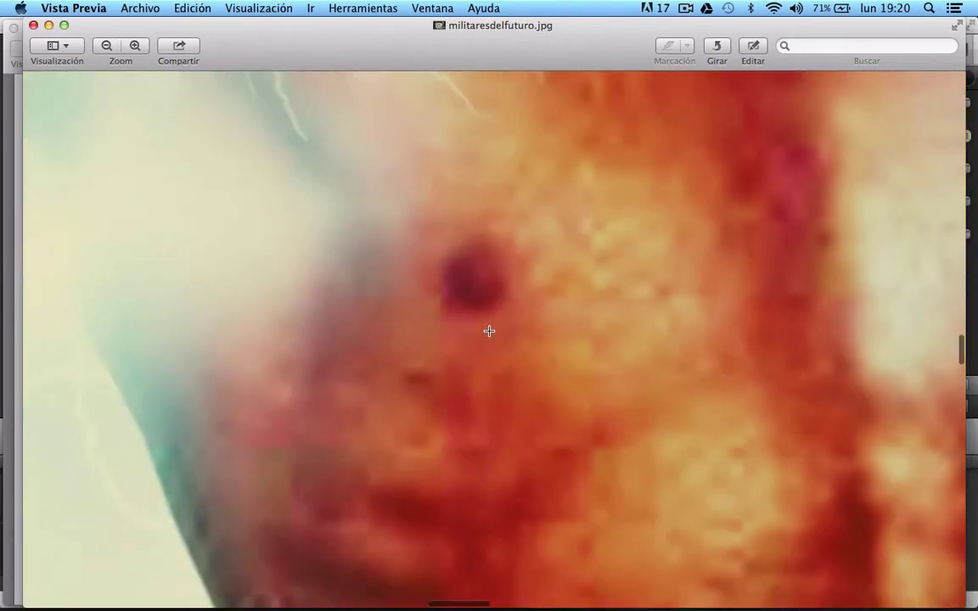
{"action": "scroll", "coordinate": [489, 331], "scroll_direction": "down", "scroll_amount": 2}
{"action": "scroll", "coordinate": [489, 356], "scroll_direction": "down", "scroll_amount": 3}
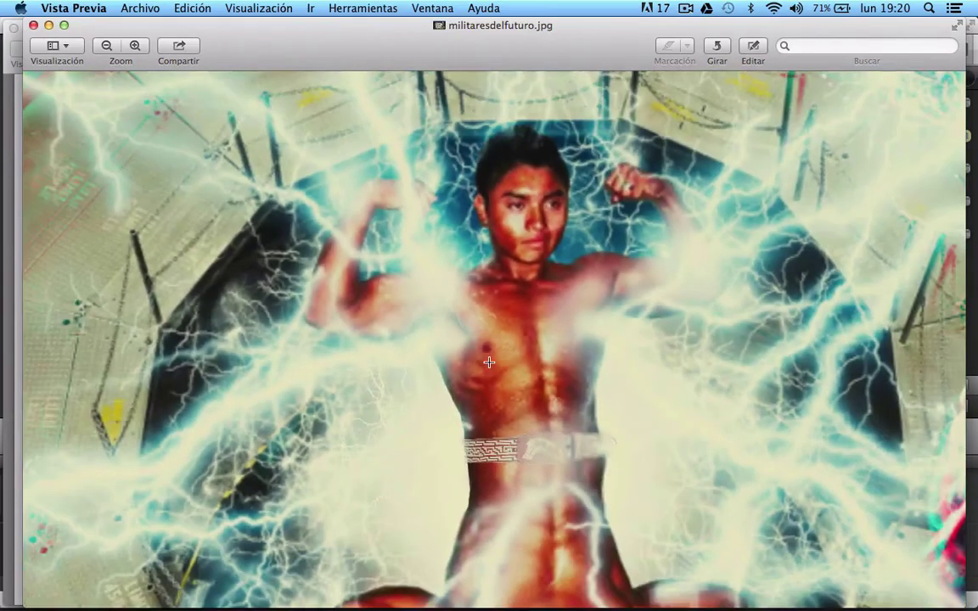
{"action": "scroll", "coordinate": [489, 362], "scroll_direction": "down", "scroll_amount": 2}
{"action": "scroll", "coordinate": [489, 362], "scroll_direction": "down", "scroll_amount": 2}
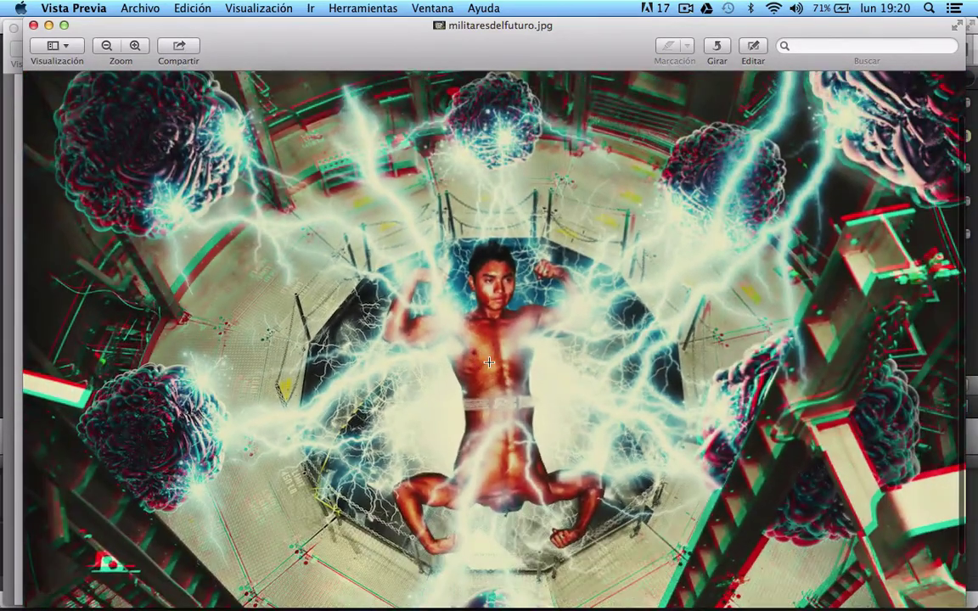
{"action": "scroll", "coordinate": [489, 363], "scroll_direction": "down", "scroll_amount": 2}
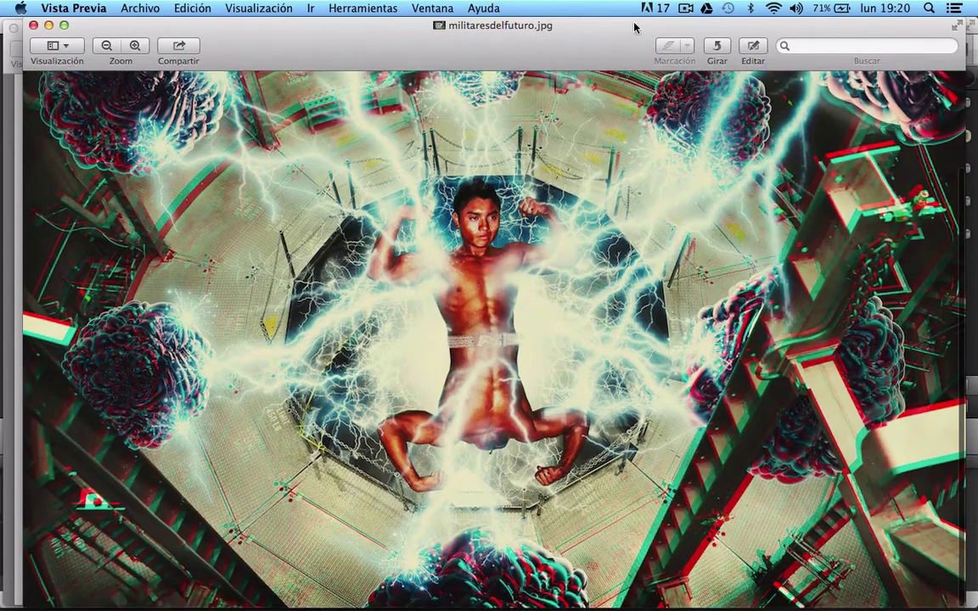
{"action": "left_click", "coordinate": [690, 9]}
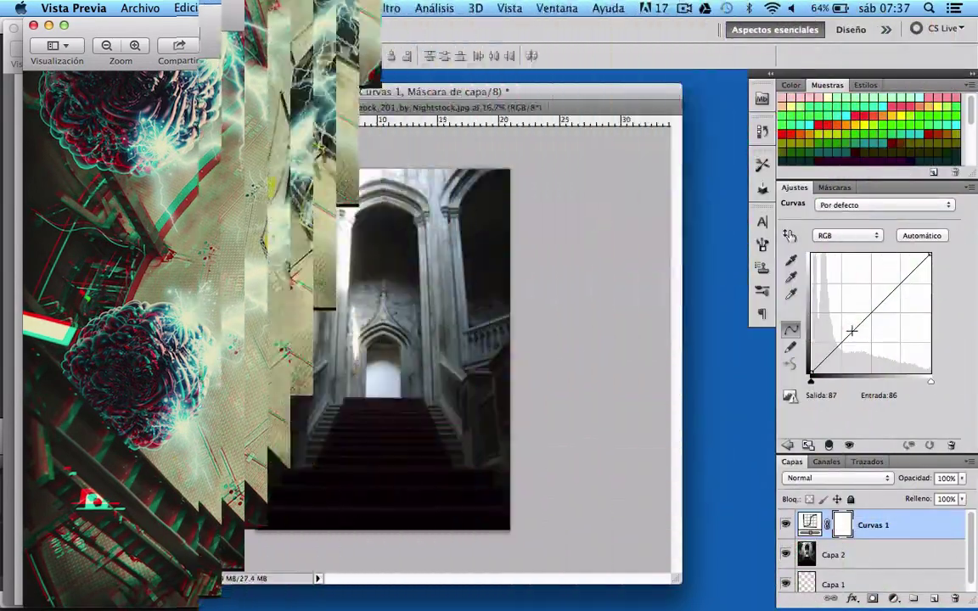
Brighten the staircase with a Curves point set to output 125.
{"action": "left_click", "coordinate": [850, 330]}
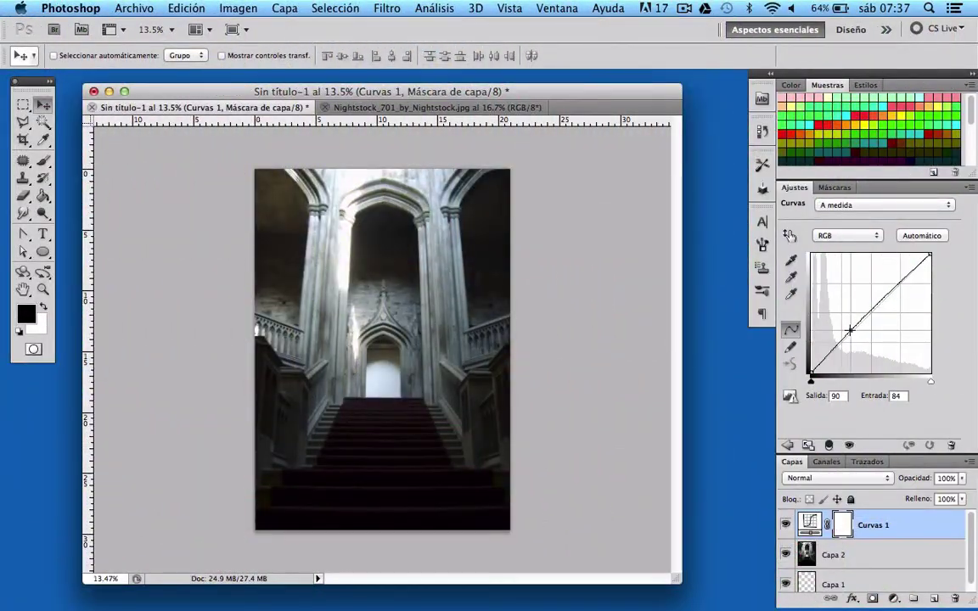
{"action": "double_click", "coordinate": [837, 394]}
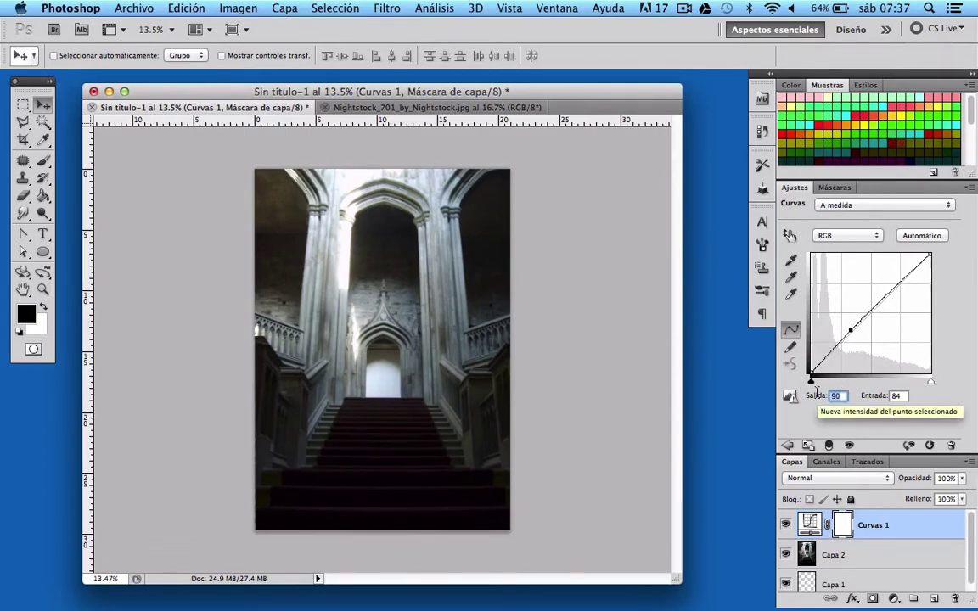
{"action": "type", "text": "125"}
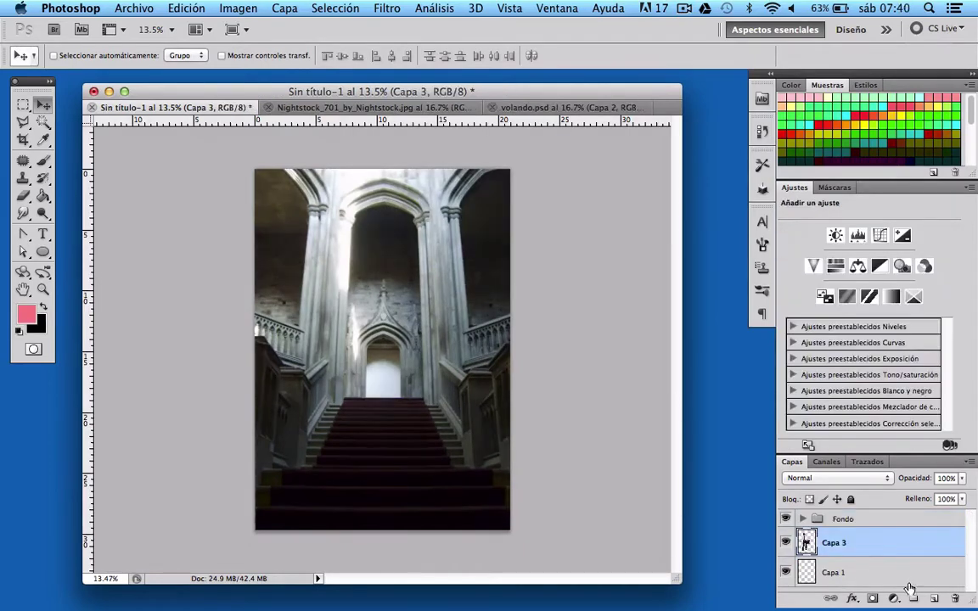
Move the Capa 3 man layer above the Fondo group and shift him slightly right.
{"action": "left_click_drag", "start_coordinate": [860, 524], "coordinate": [860, 520]}
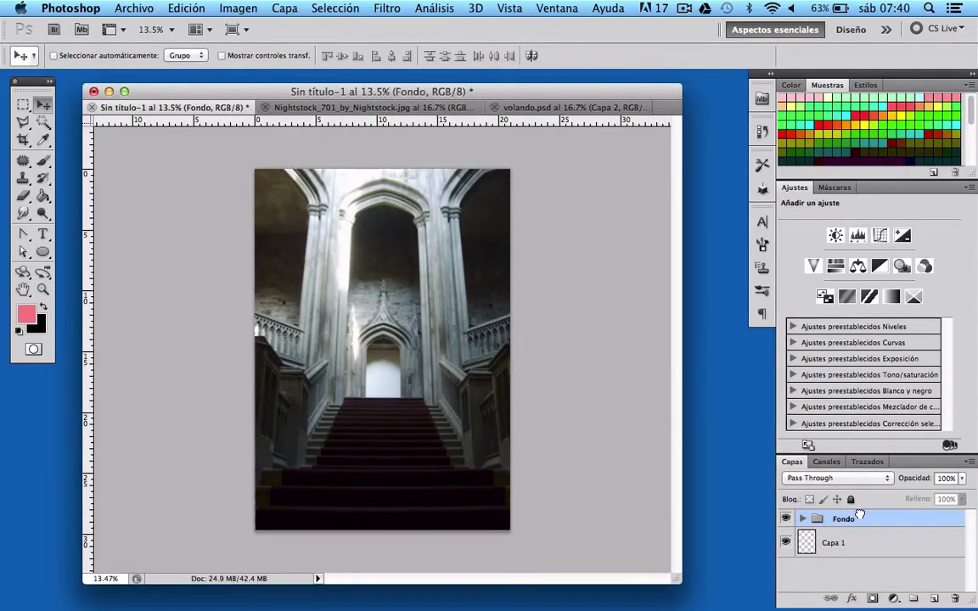
{"action": "key", "text": "ctrl+z"}
{"action": "left_click_drag", "start_coordinate": [861, 572], "coordinate": [861, 512]}
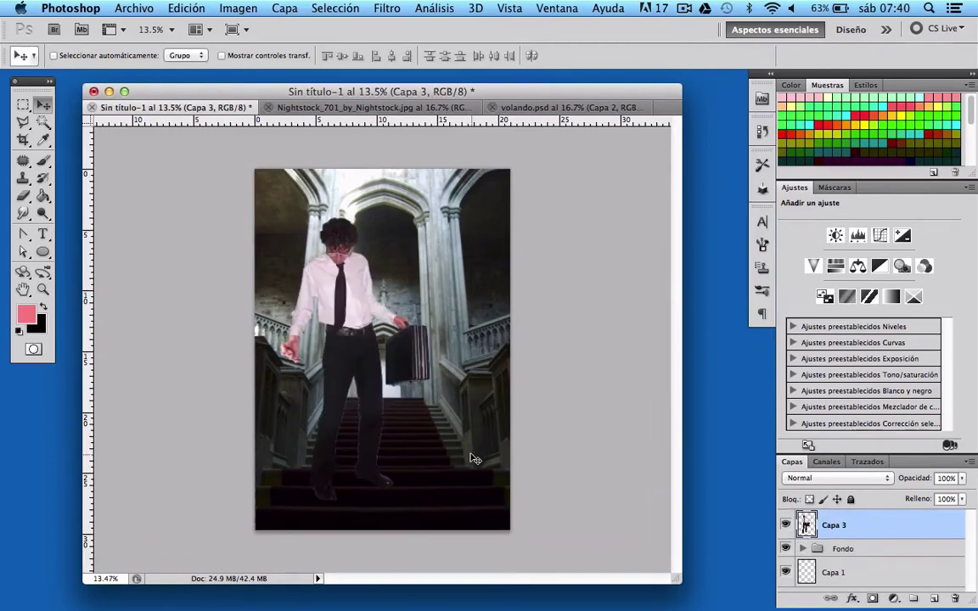
{"action": "left_click_drag", "start_coordinate": [339, 356], "coordinate": [401, 390]}
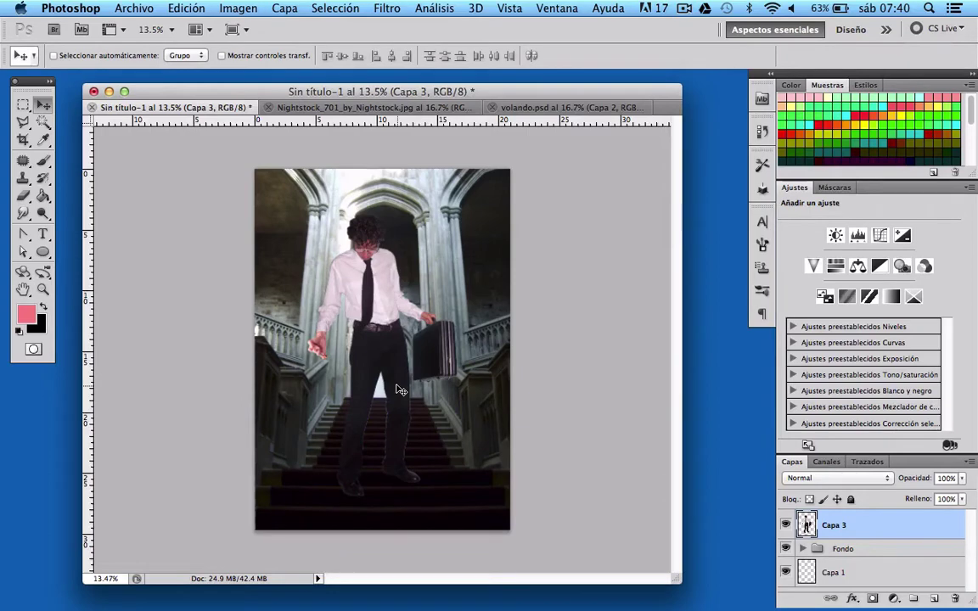
Rename Capa 3 to 'arriba' and raise the businessman higher above the stairs.
{"action": "double_click", "coordinate": [830, 524]}
{"action": "left_click", "coordinate": [938, 59]}
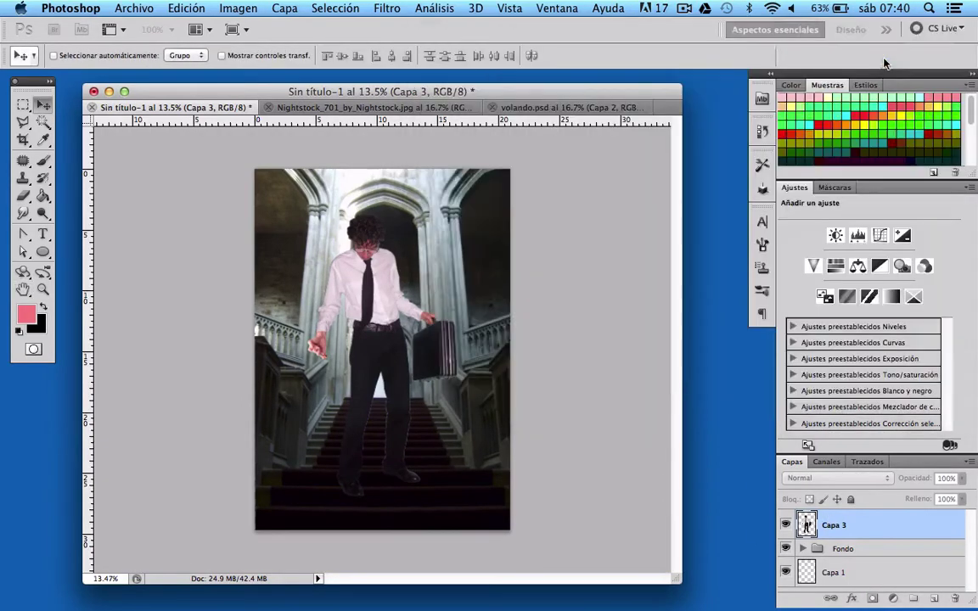
{"action": "double_click", "coordinate": [834, 525]}
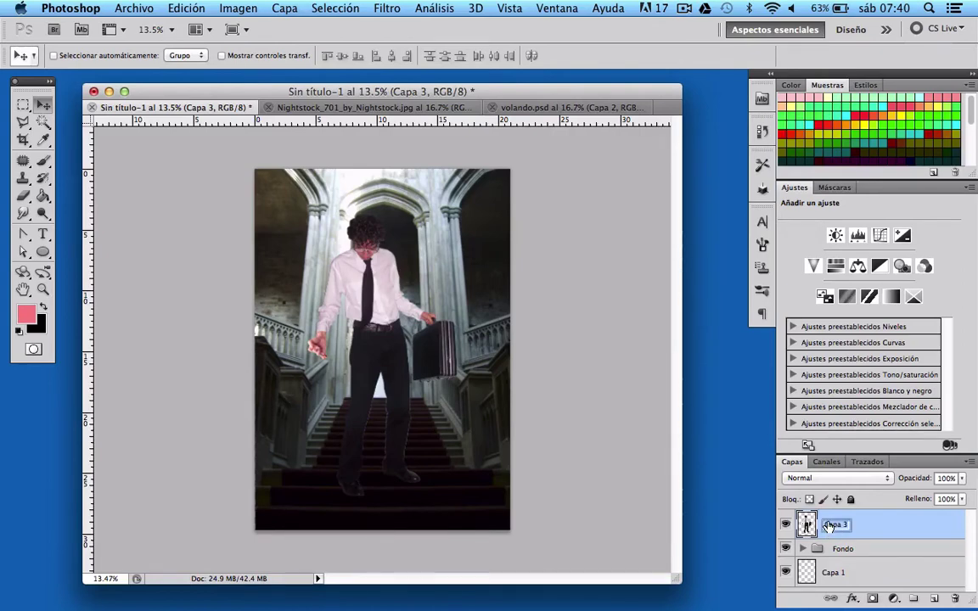
{"action": "type", "text": "arriba"}
{"action": "key", "text": "Return"}
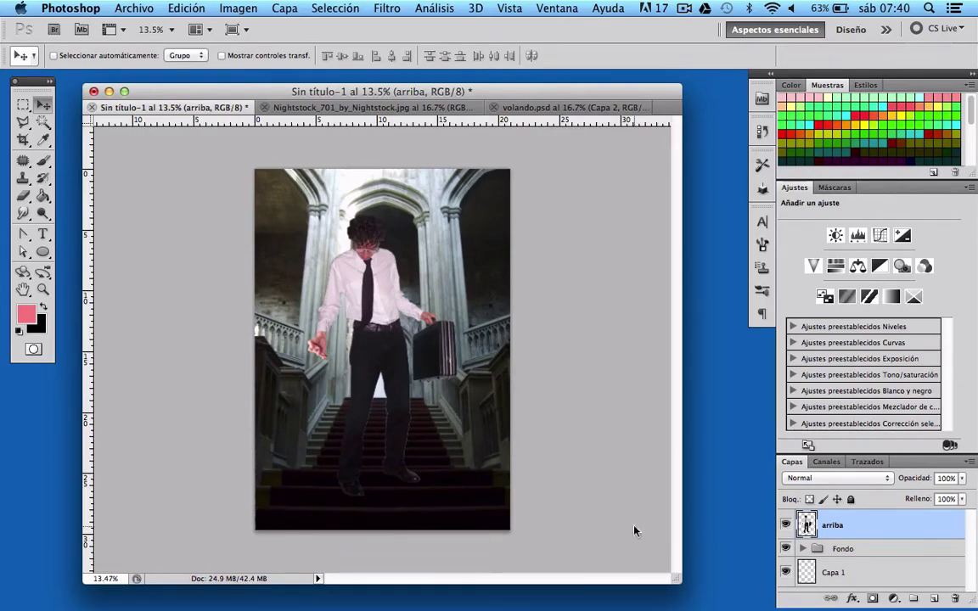
{"action": "left_click_drag", "start_coordinate": [387, 324], "coordinate": [402, 297]}
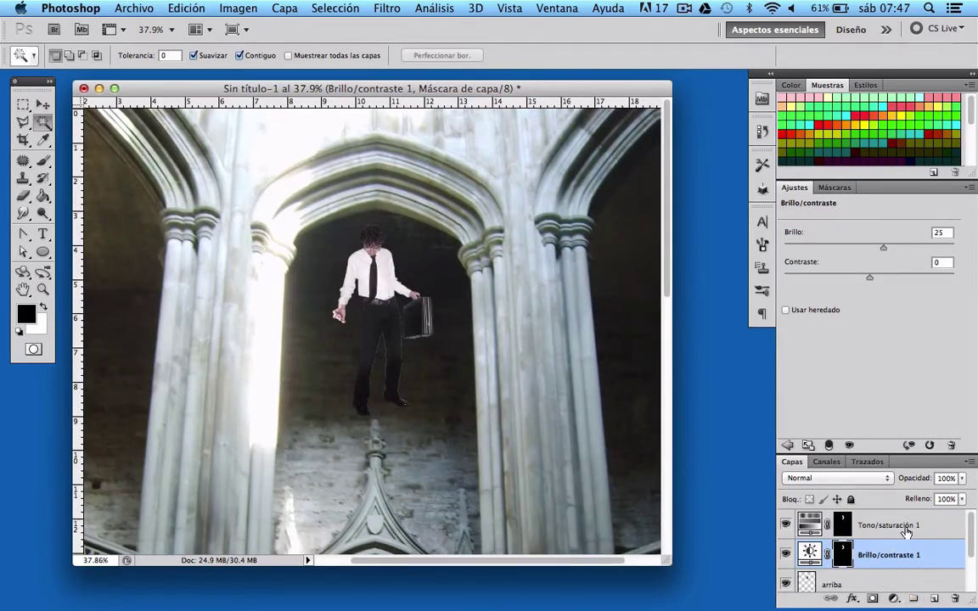
Add a new empty layer above Tono/saturación 1 and name it 'Sombras'.
{"action": "left_click", "coordinate": [905, 526]}
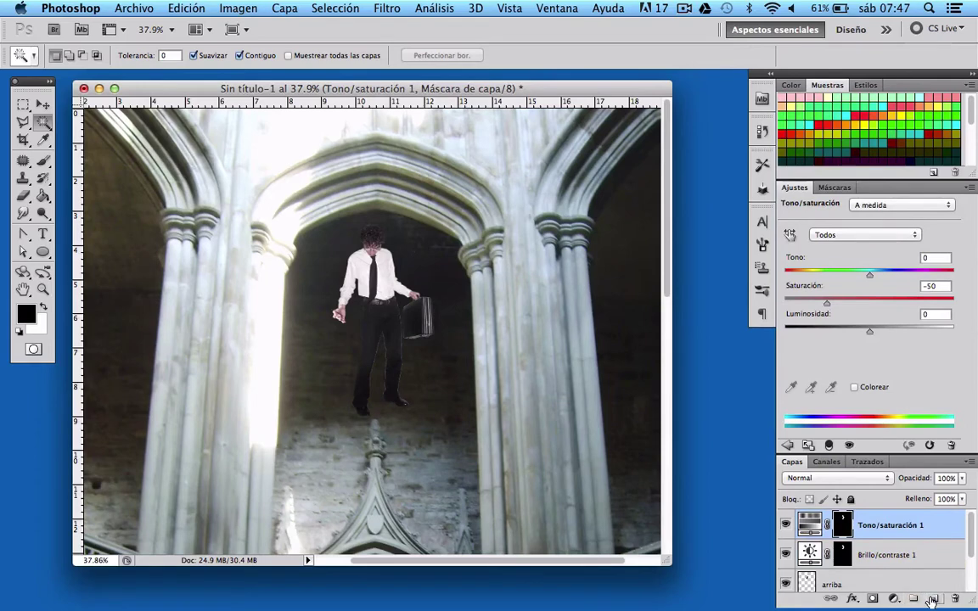
{"action": "key", "text": "ctrl+shift+alt+n"}
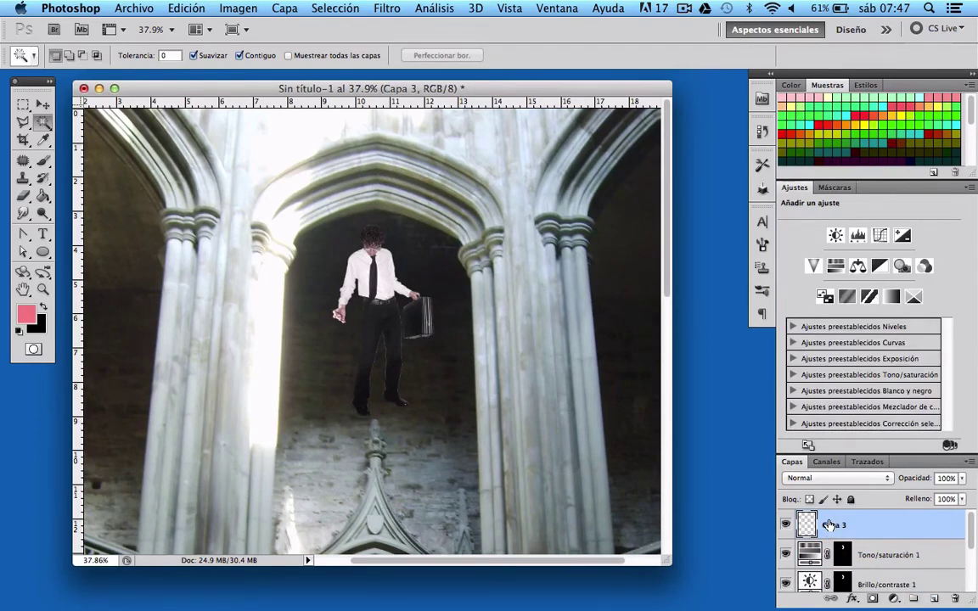
{"action": "double_click", "coordinate": [829, 525]}
{"action": "type", "text": "Sombras"}
{"action": "key", "text": "Return"}
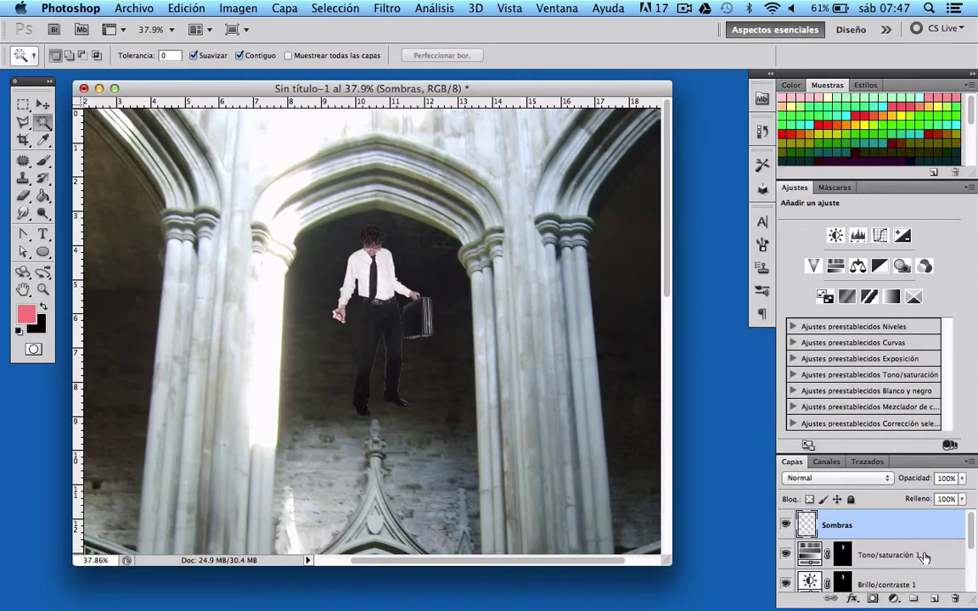
Clip the Sombras layer to the layer below it with Crear máscara de recorte.
{"action": "right_click", "coordinate": [880, 527]}
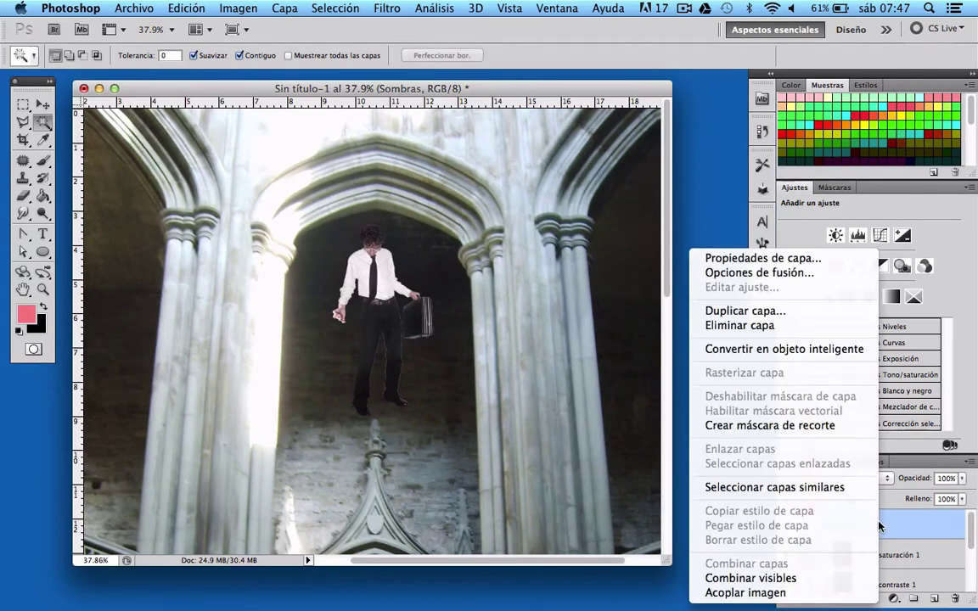
{"action": "left_click", "coordinate": [829, 432]}
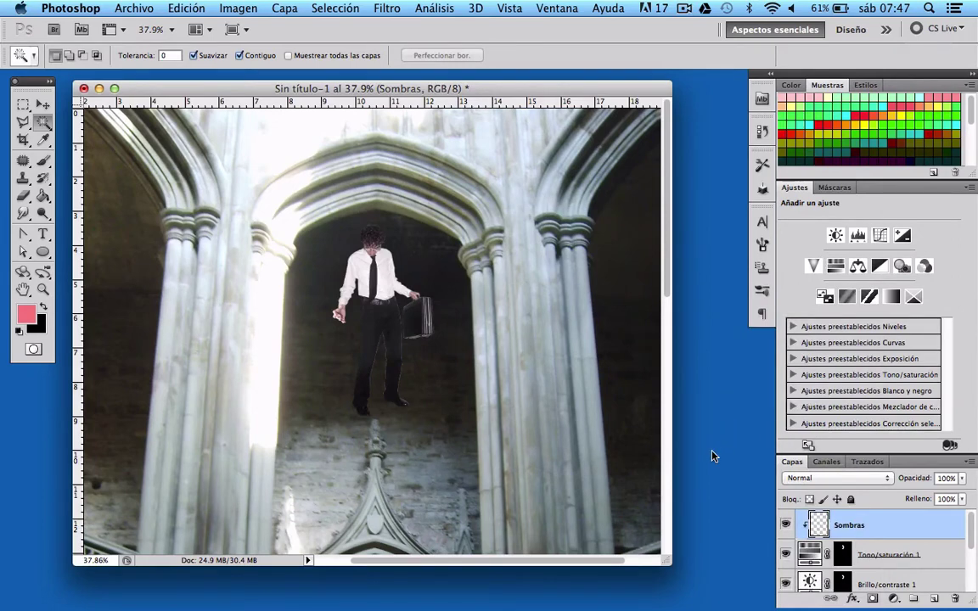
{"action": "scroll", "coordinate": [836, 556], "scroll_direction": "down", "scroll_amount": 2}
{"action": "scroll", "coordinate": [836, 556], "scroll_direction": "up", "scroll_amount": 1}
{"action": "scroll", "coordinate": [836, 556], "scroll_direction": "up", "scroll_amount": 1}
{"action": "scroll", "coordinate": [836, 556], "scroll_direction": "down", "scroll_amount": 1}
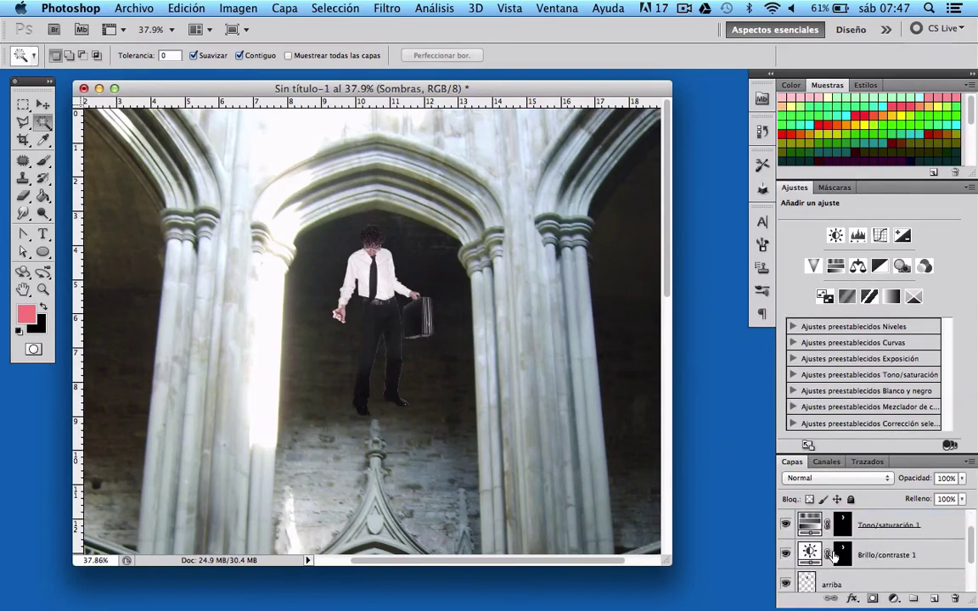
{"action": "scroll", "coordinate": [835, 554], "scroll_direction": "up", "scroll_amount": 1}
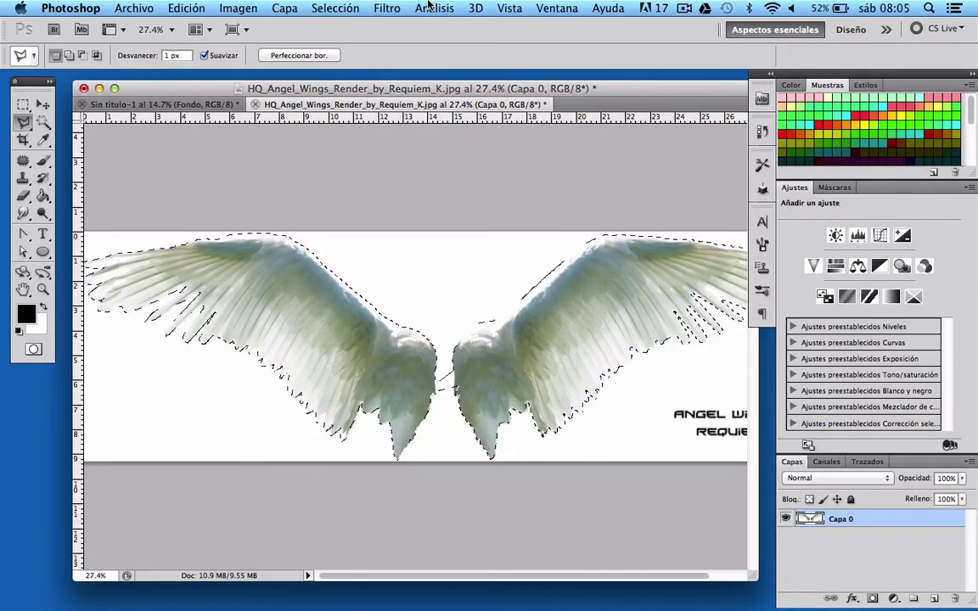
Invert the selection and move the cut-out wings behind the floating businessman.
{"action": "left_click", "coordinate": [335, 7]}
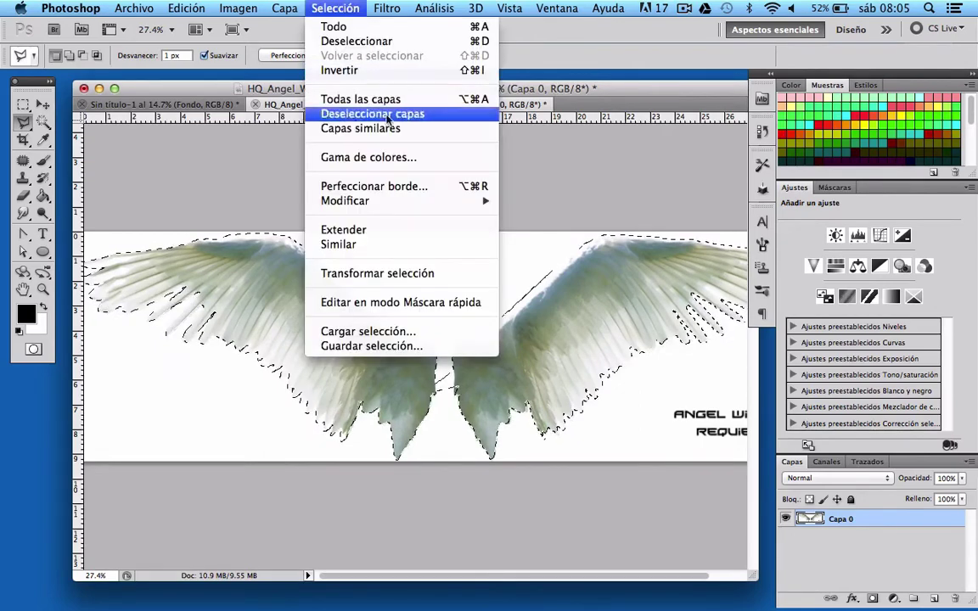
{"action": "left_click", "coordinate": [367, 70]}
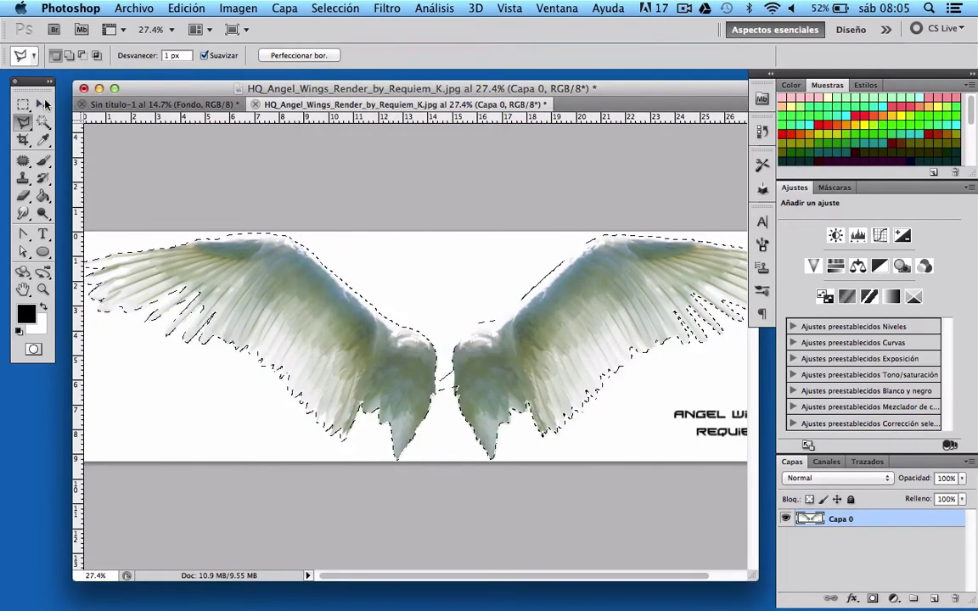
{"action": "left_click", "coordinate": [48, 100]}
{"action": "mouse_move", "coordinate": [321, 404]}
{"action": "left_mouse_down"}
{"action": "mouse_move", "coordinate": [204, 90]}
{"action": "mouse_move", "coordinate": [195, 111]}
{"action": "mouse_move", "coordinate": [341, 330]}
{"action": "left_mouse_up"}
{"action": "left_click", "coordinate": [615, 370]}
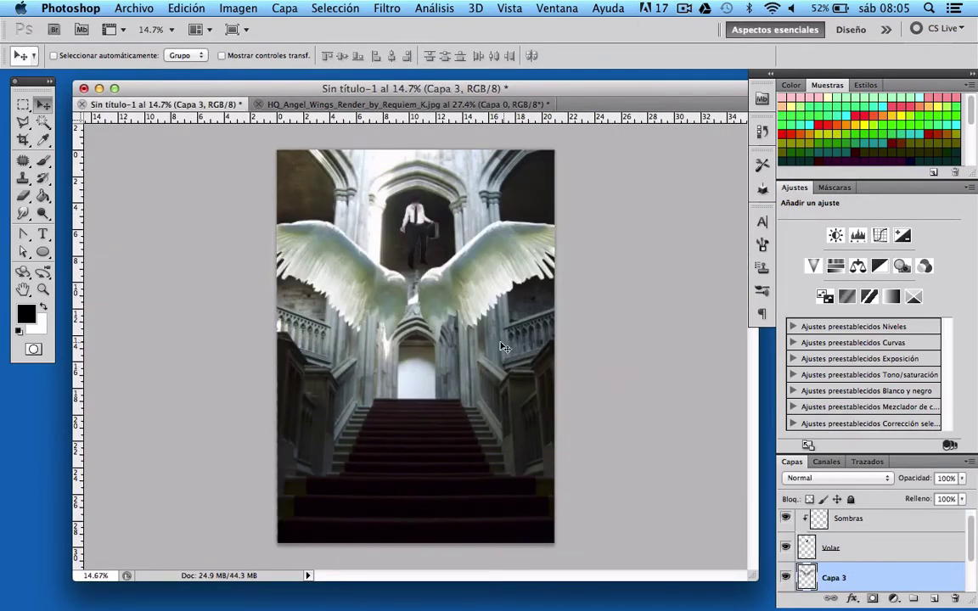
{"action": "mouse_move", "coordinate": [459, 283]}
{"action": "left_mouse_down"}
{"action": "mouse_move", "coordinate": [419, 252]}
{"action": "mouse_move", "coordinate": [443, 292]}
{"action": "mouse_move", "coordinate": [431, 299]}
{"action": "left_mouse_up"}
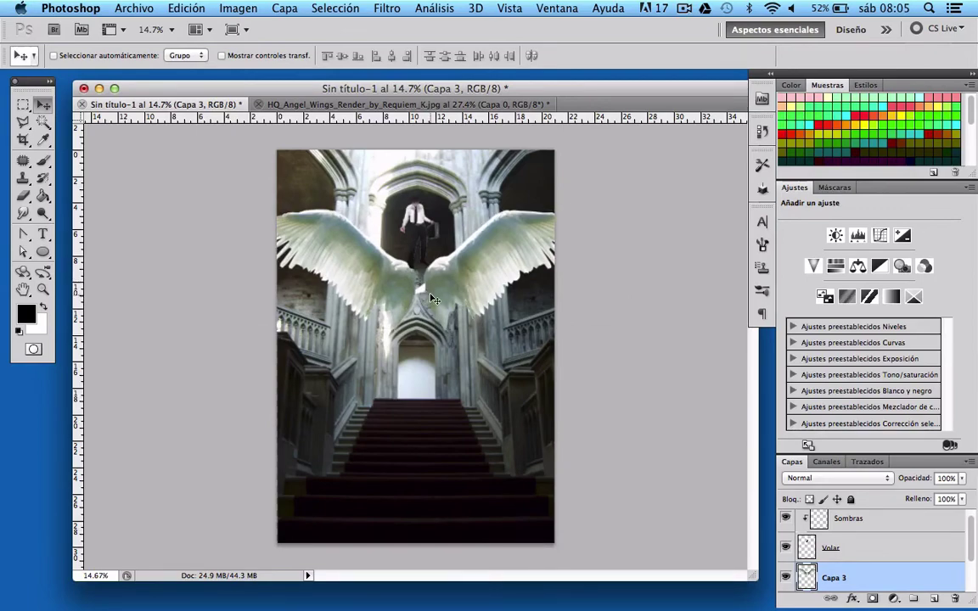
Lasso the white patch between the wings, delete it, and deselect.
{"action": "scroll", "coordinate": [432, 299], "scroll_direction": "up", "scroll_amount": 1}
{"action": "scroll", "coordinate": [431, 298], "scroll_direction": "up", "scroll_amount": 3}
{"action": "scroll", "coordinate": [431, 299], "scroll_direction": "up", "scroll_amount": 2}
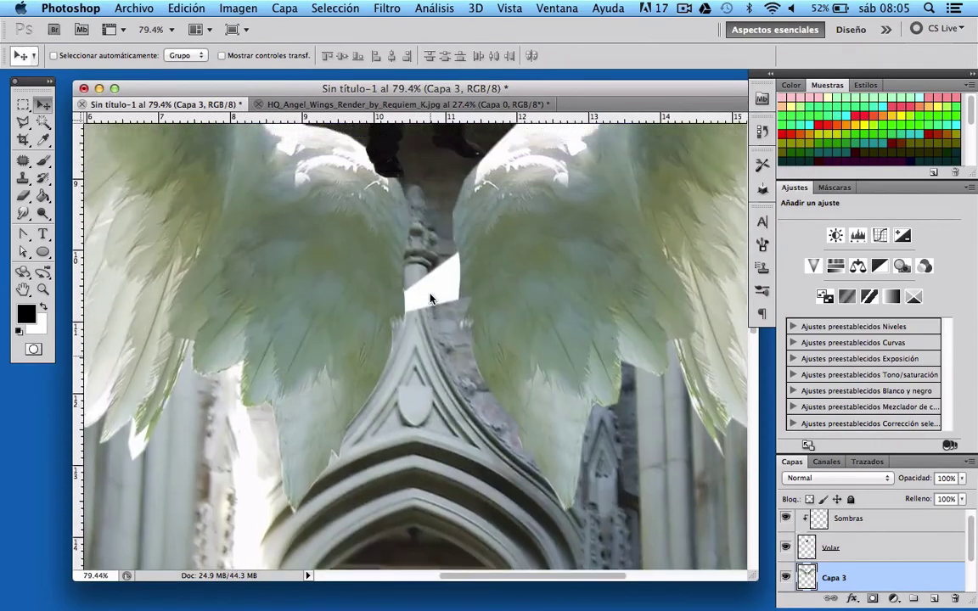
{"action": "scroll", "coordinate": [432, 289], "scroll_direction": "up", "scroll_amount": 1}
{"action": "scroll", "coordinate": [421, 298], "scroll_direction": "up", "scroll_amount": 2}
{"action": "scroll", "coordinate": [410, 309], "scroll_direction": "up", "scroll_amount": 2}
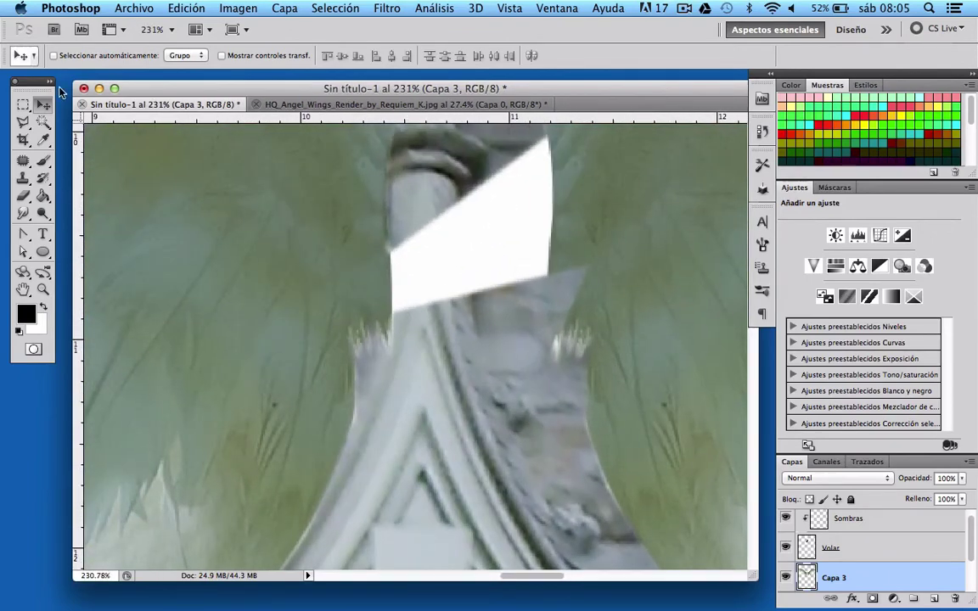
{"action": "left_click", "coordinate": [42, 121]}
{"action": "left_click", "coordinate": [23, 122]}
{"action": "key", "text": "super+0"}
{"action": "left_click", "coordinate": [186, 8]}
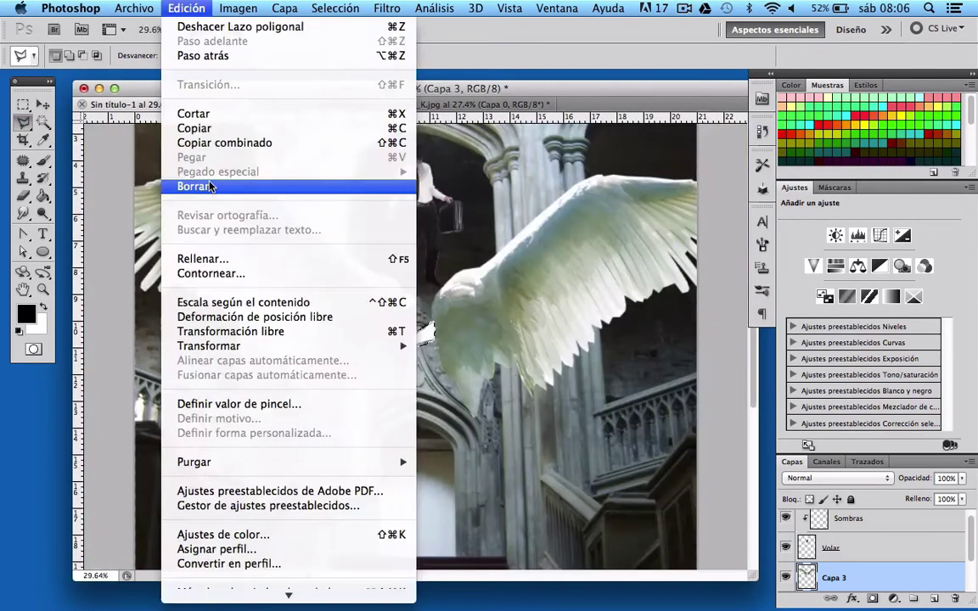
{"action": "left_click", "coordinate": [170, 190]}
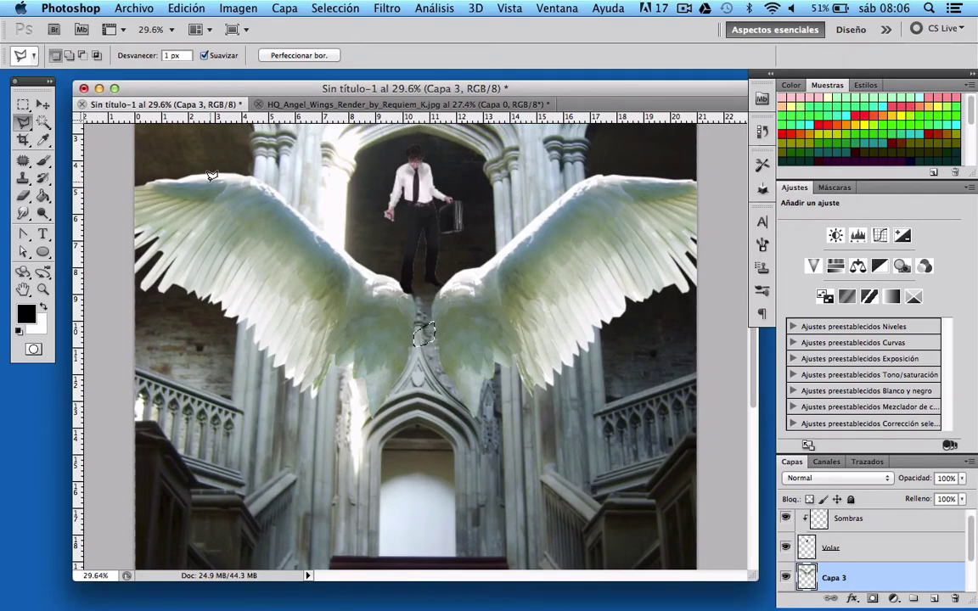
{"action": "key", "text": "super+d"}
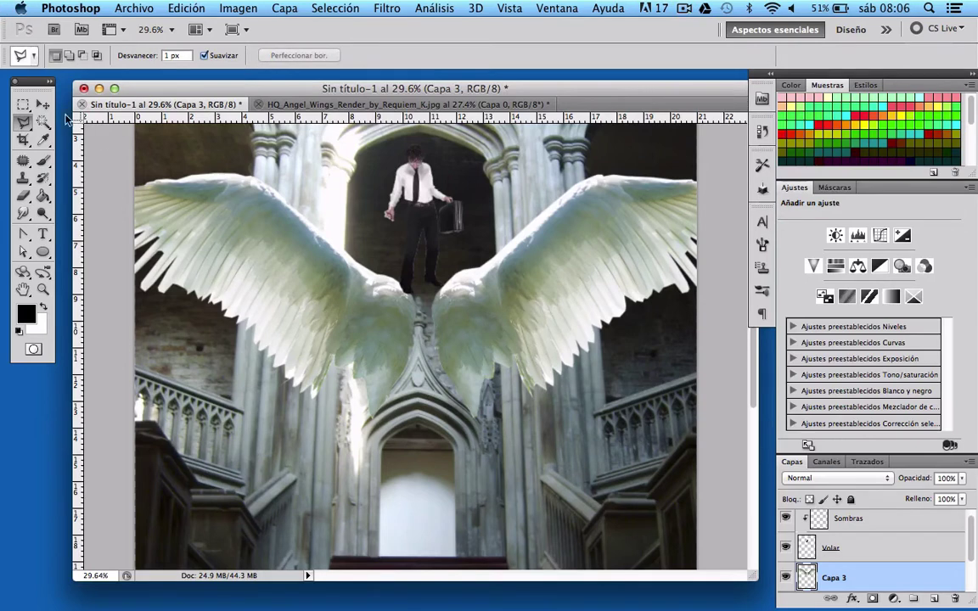
{"action": "left_click", "coordinate": [42, 105]}
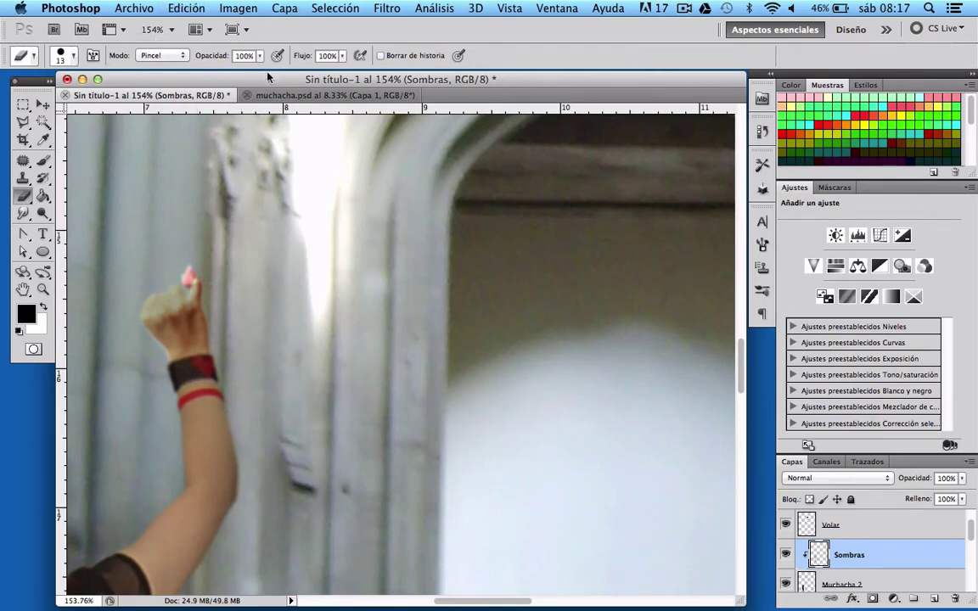
Make the eraser fully soft and erase the shadow at the girl's fingertip.
{"action": "left_click", "coordinate": [74, 55]}
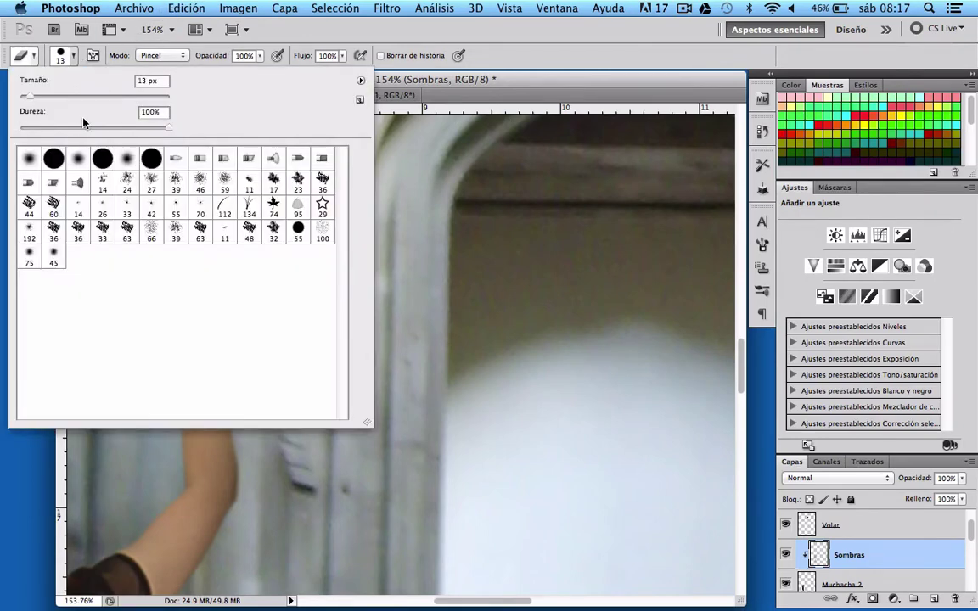
{"action": "left_click_drag", "start_coordinate": [82, 126], "coordinate": [21, 126]}
{"action": "left_click", "coordinate": [69, 56]}
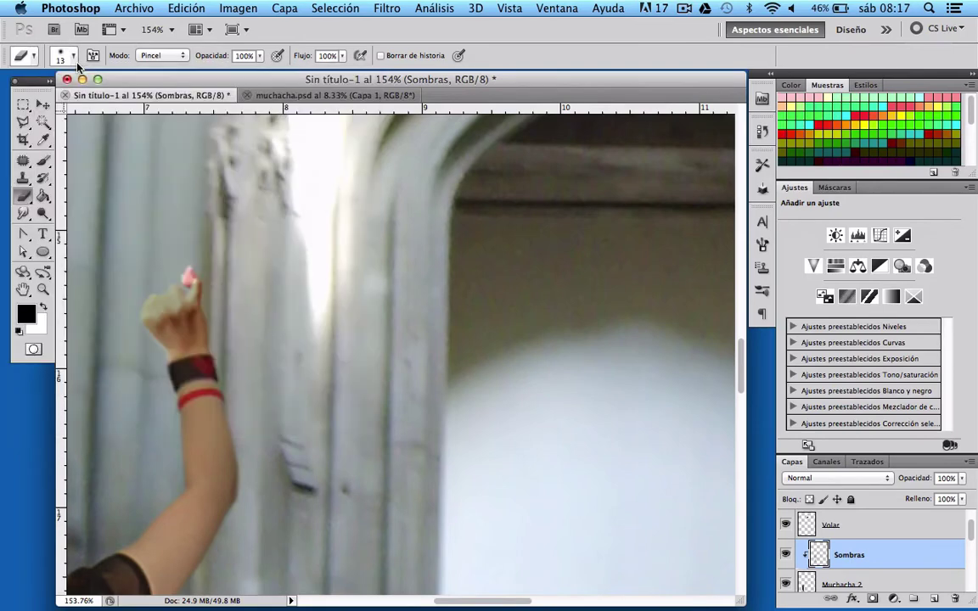
{"action": "left_click_drag", "start_coordinate": [193, 278], "coordinate": [198, 287]}
Lighten the shadow around the girl's fingers with the eraser at 38% opacity.
{"action": "left_click", "coordinate": [260, 56]}
{"action": "left_click_drag", "start_coordinate": [227, 69], "coordinate": [213, 70]}
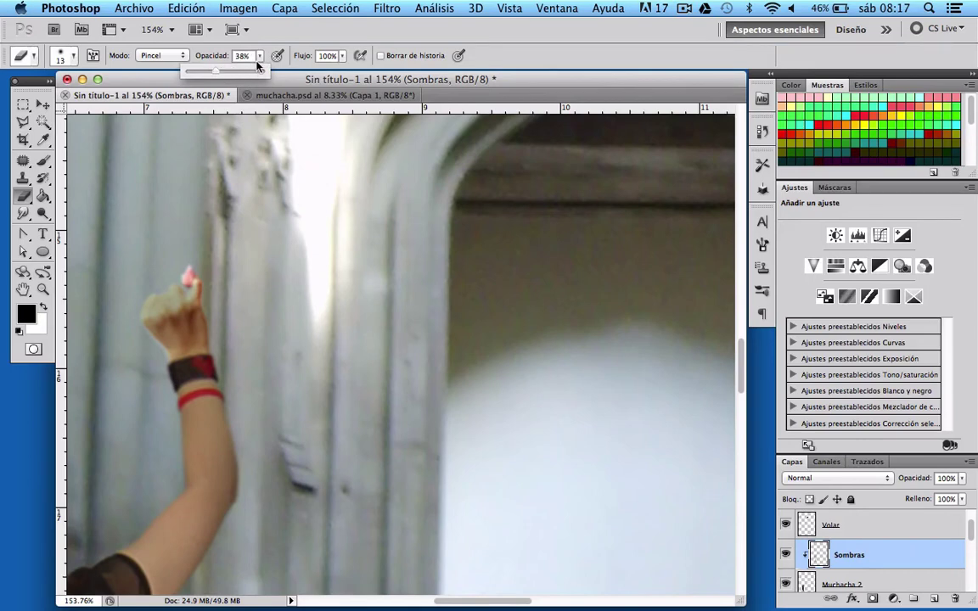
{"action": "left_click", "coordinate": [181, 247]}
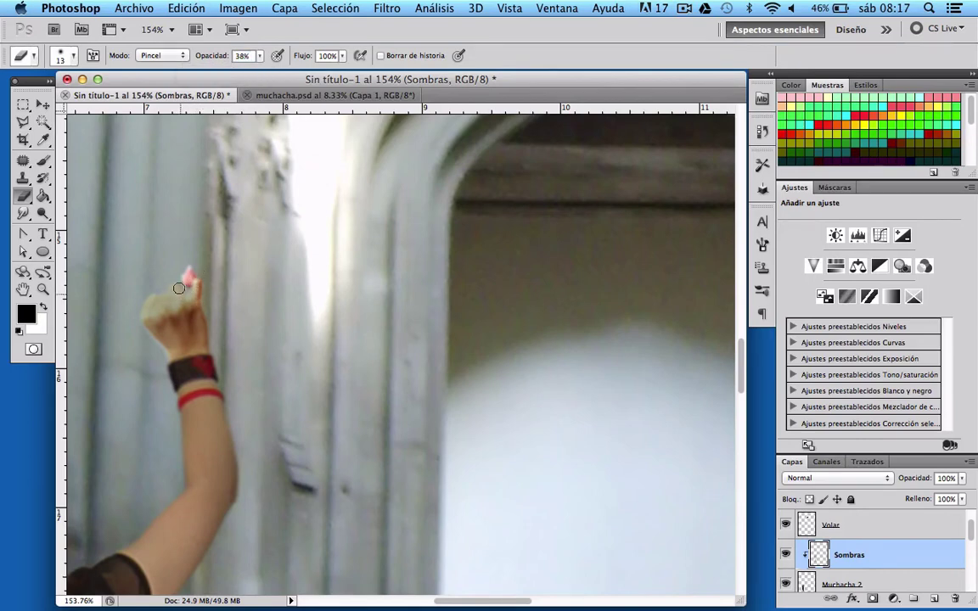
{"action": "mouse_move", "coordinate": [167, 287]}
{"action": "left_mouse_down"}
{"action": "mouse_move", "coordinate": [120, 315]}
{"action": "mouse_move", "coordinate": [175, 302]}
{"action": "mouse_move", "coordinate": [160, 318]}
{"action": "mouse_move", "coordinate": [142, 316]}
{"action": "left_mouse_up"}
{"action": "scroll", "coordinate": [144, 359], "scroll_direction": "down", "scroll_amount": 2}
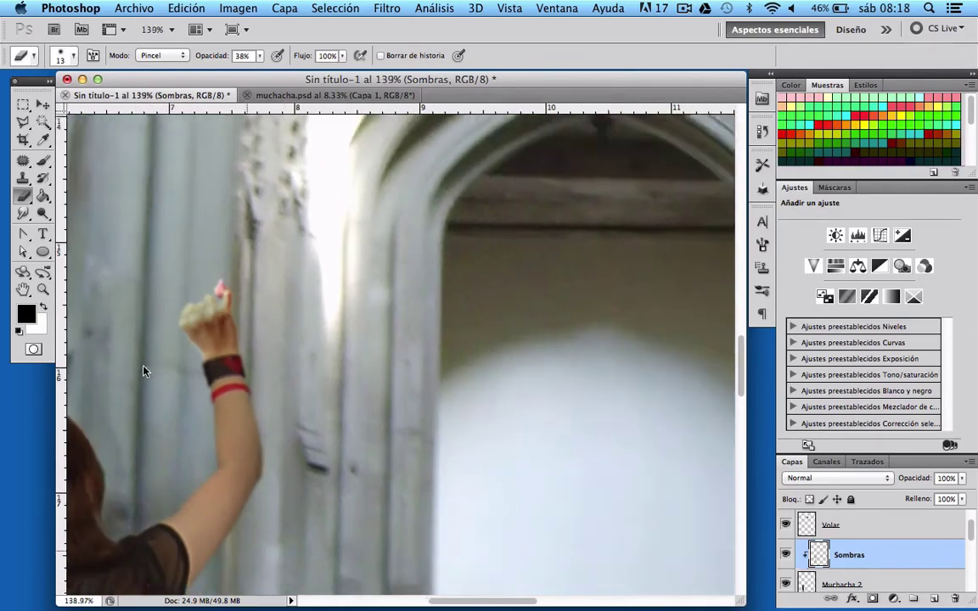
{"action": "scroll", "coordinate": [144, 361], "scroll_direction": "down", "scroll_amount": 2}
{"action": "scroll", "coordinate": [143, 365], "scroll_direction": "down", "scroll_amount": 2}
{"action": "scroll", "coordinate": [144, 370], "scroll_direction": "down", "scroll_amount": 1}
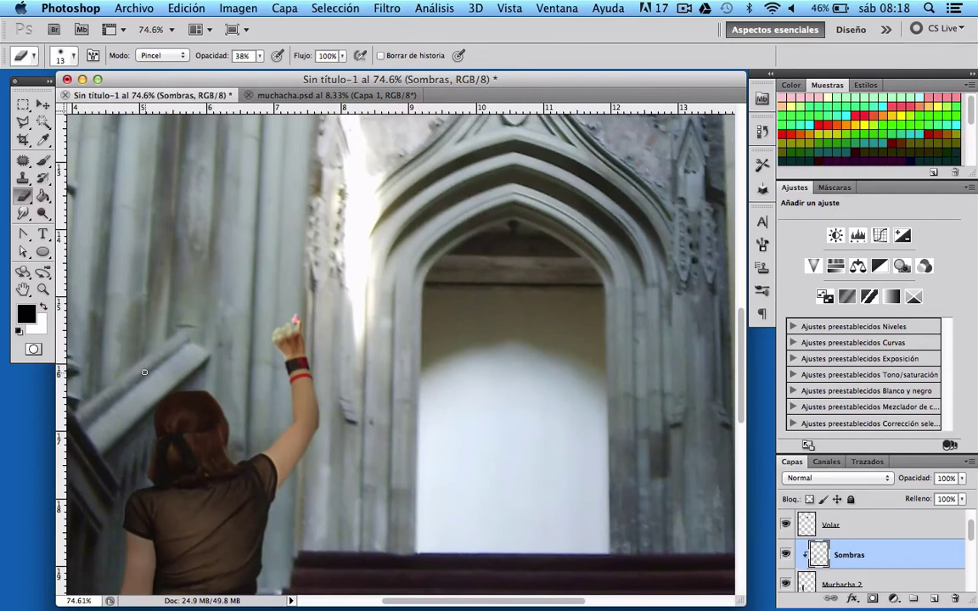
{"action": "scroll", "coordinate": [144, 370], "scroll_direction": "down", "scroll_amount": 1}
{"action": "scroll", "coordinate": [143, 372], "scroll_direction": "down", "scroll_amount": 2}
{"action": "scroll", "coordinate": [144, 374], "scroll_direction": "up", "scroll_amount": 5}
{"action": "scroll", "coordinate": [144, 376], "scroll_direction": "up", "scroll_amount": 2}
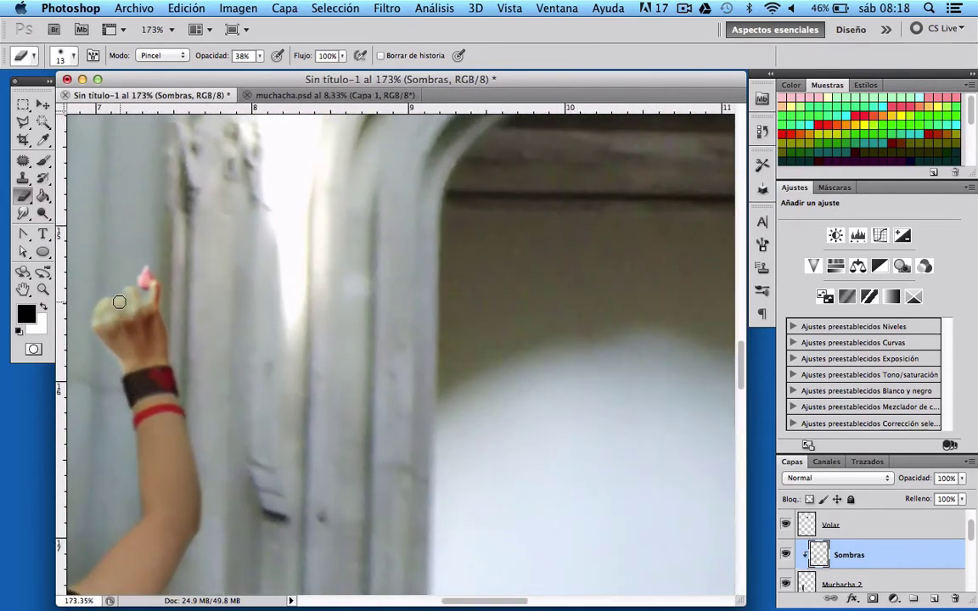
{"action": "scroll", "coordinate": [112, 352], "scroll_direction": "left", "scroll_amount": 2}
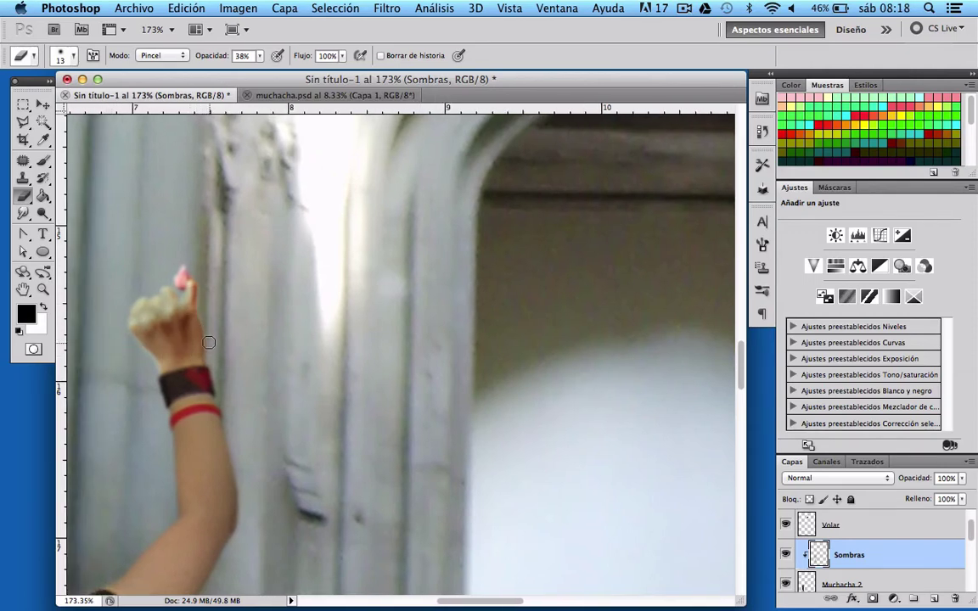
{"action": "scroll", "coordinate": [208, 342], "scroll_direction": "down", "scroll_amount": 2}
{"action": "scroll", "coordinate": [211, 343], "scroll_direction": "down", "scroll_amount": 2}
{"action": "scroll", "coordinate": [212, 343], "scroll_direction": "down", "scroll_amount": 2}
{"action": "scroll", "coordinate": [214, 357], "scroll_direction": "down", "scroll_amount": 3}
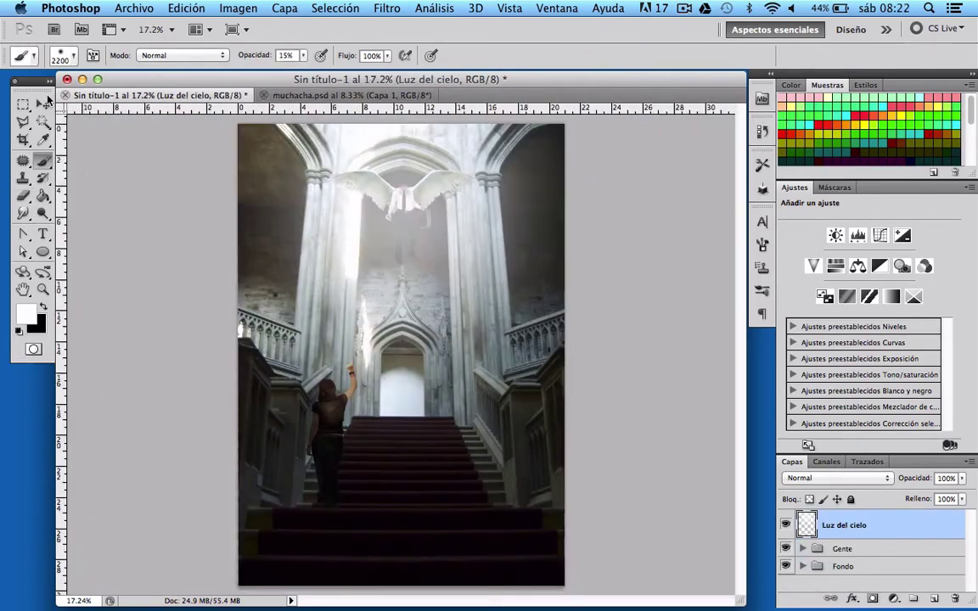
{"action": "left_click", "coordinate": [41, 105]}
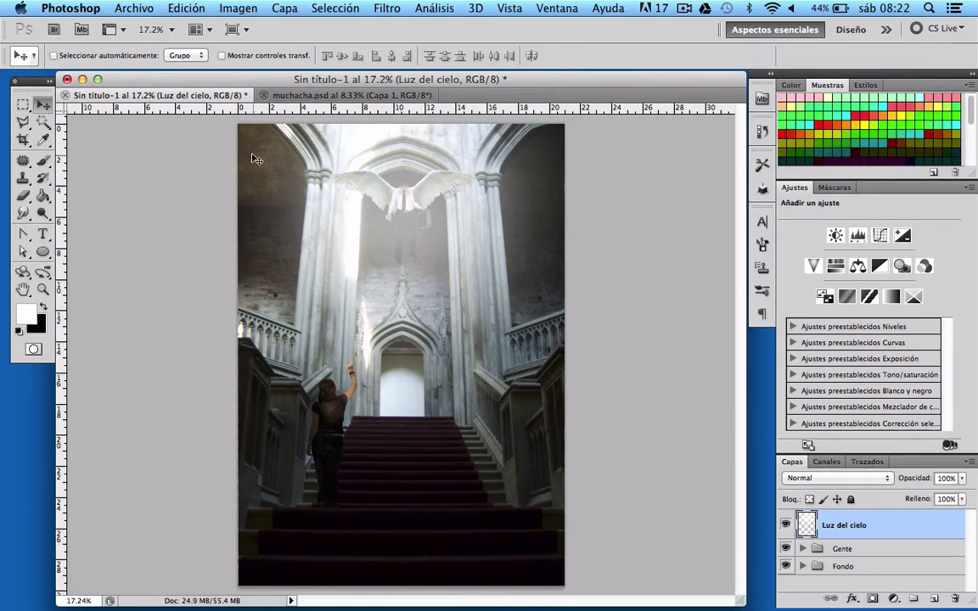
Add a new layer named 'Chispitas' and dab white sparkles on the right balcony.
{"action": "left_click", "coordinate": [131, 8]}
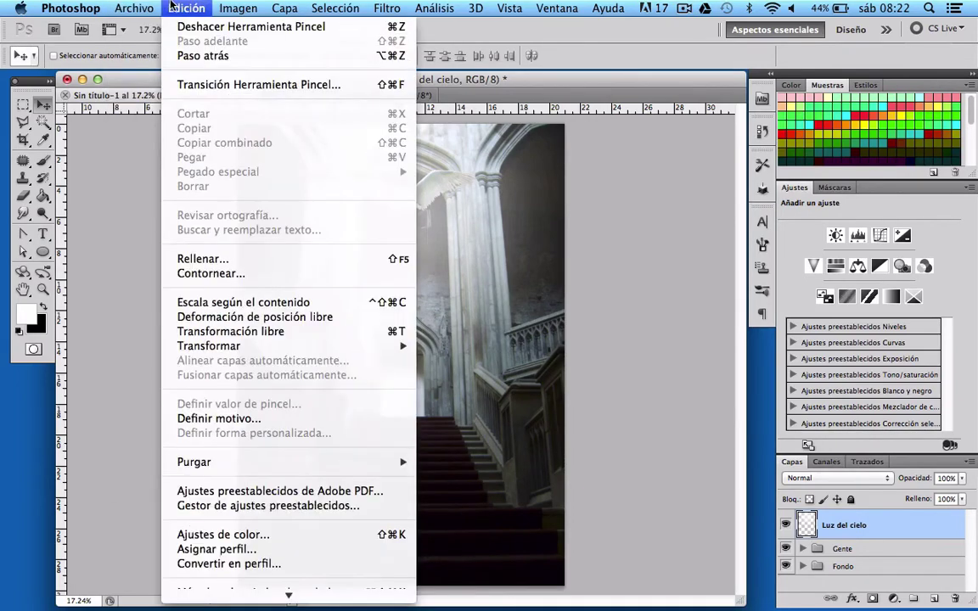
{"action": "left_click", "coordinate": [152, 7]}
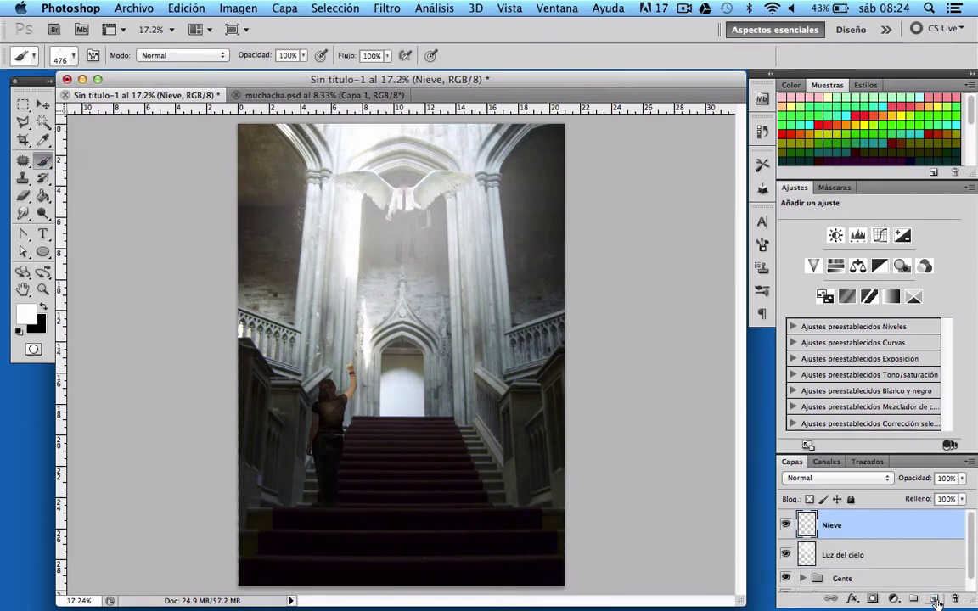
{"action": "left_click", "coordinate": [934, 599]}
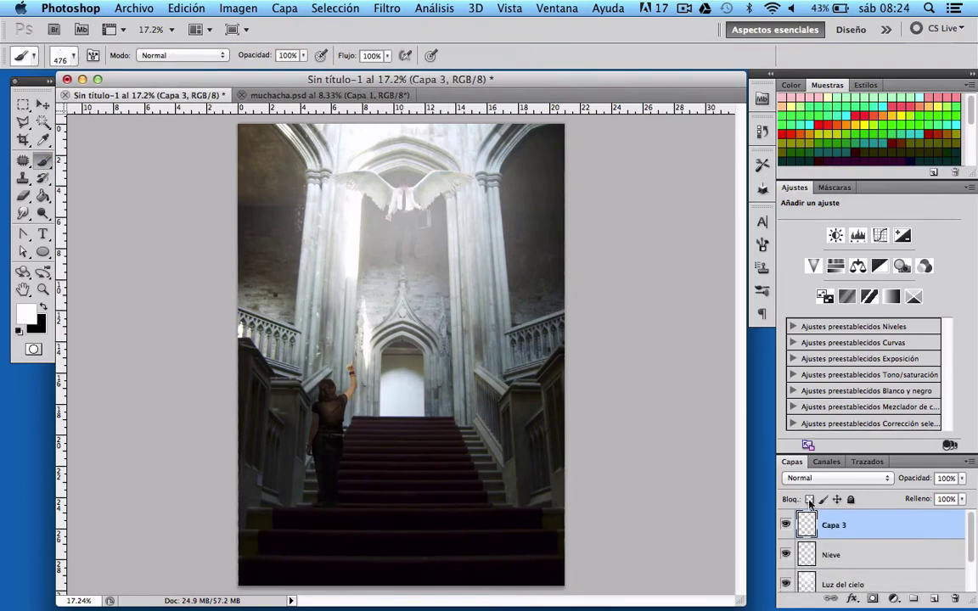
{"action": "double_click", "coordinate": [840, 527]}
{"action": "type", "text": "Ch"}
{"action": "type", "text": "isol"}
{"action": "key", "text": "BackSpace"}
{"action": "key", "text": "BackSpace"}
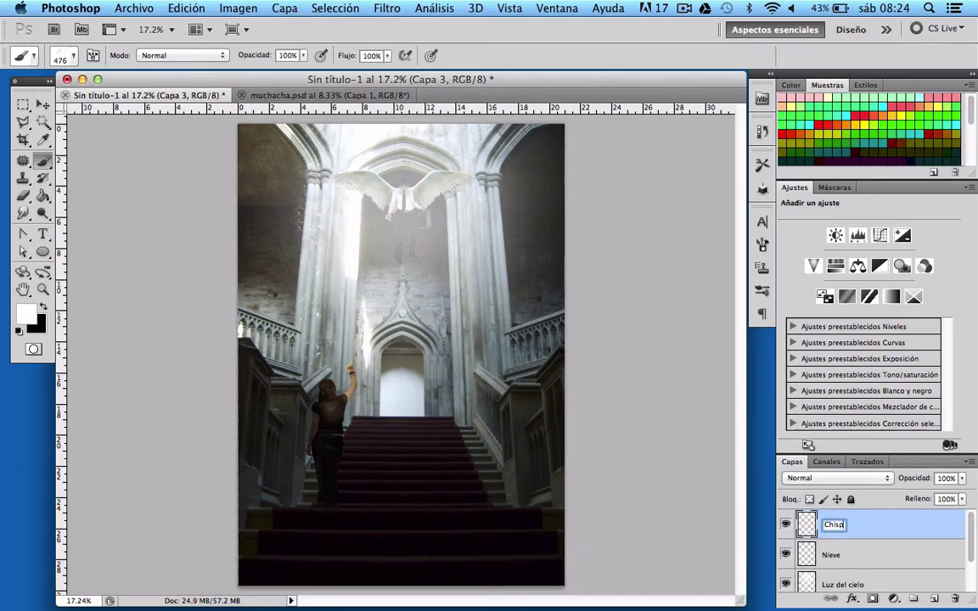
{"action": "type", "text": "pitas"}
{"action": "key", "text": "Return"}
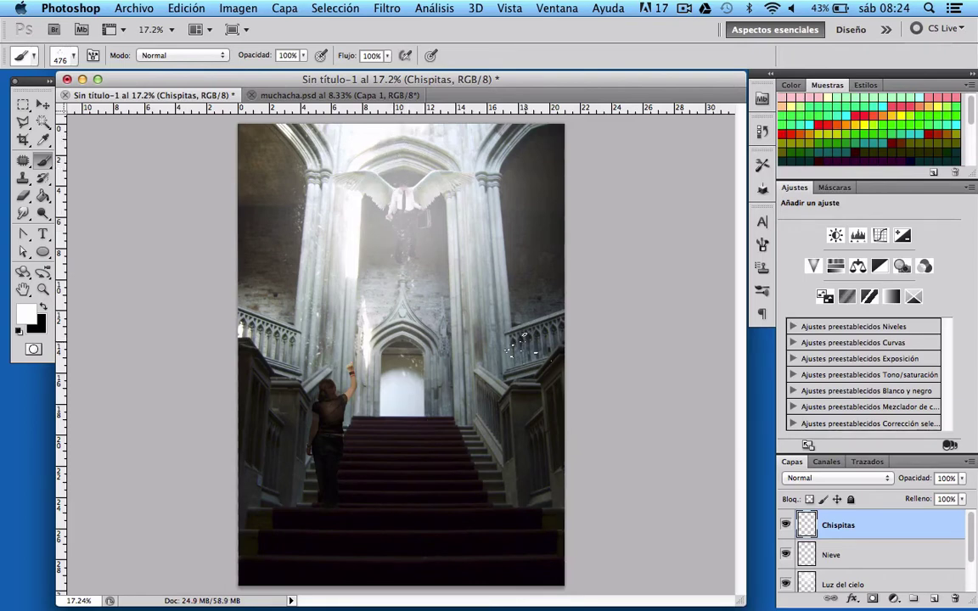
{"action": "left_click", "coordinate": [513, 348]}
Add another empty layer and name it 'Chispitas 2'.
{"action": "left_click", "coordinate": [934, 598]}
{"action": "double_click", "coordinate": [831, 522]}
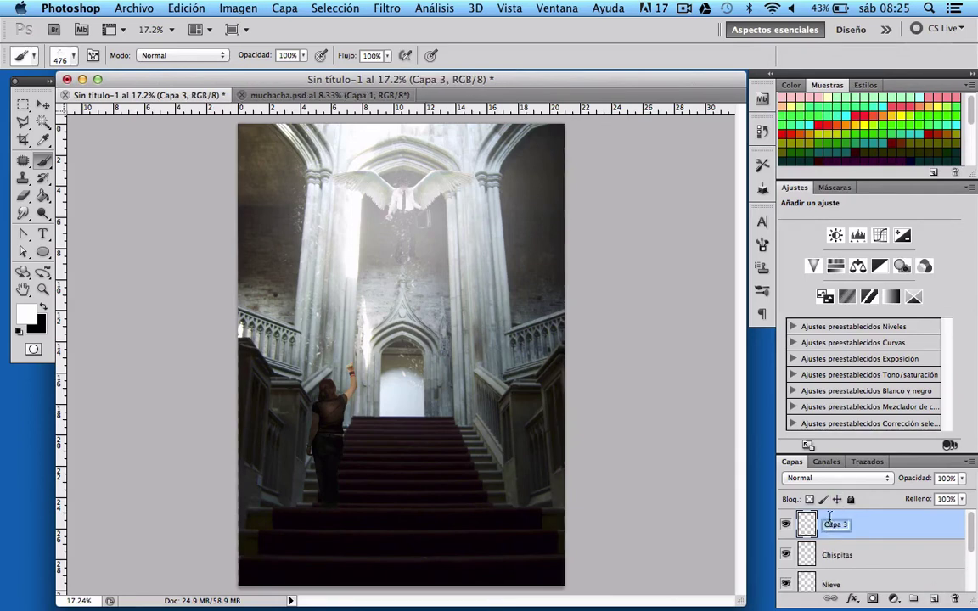
{"action": "type", "text": "Chispita"}
{"action": "type", "text": "s 2"}
On Chispitas 2, dab sparkles near the upper right arch and the right staircase wall.
{"action": "key", "text": "Return"}
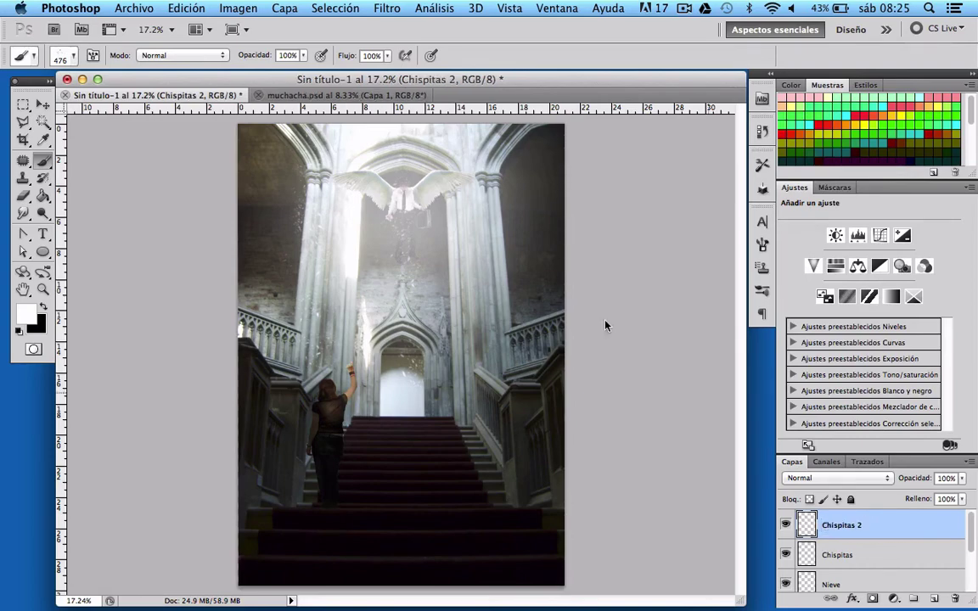
{"action": "left_click", "coordinate": [497, 160]}
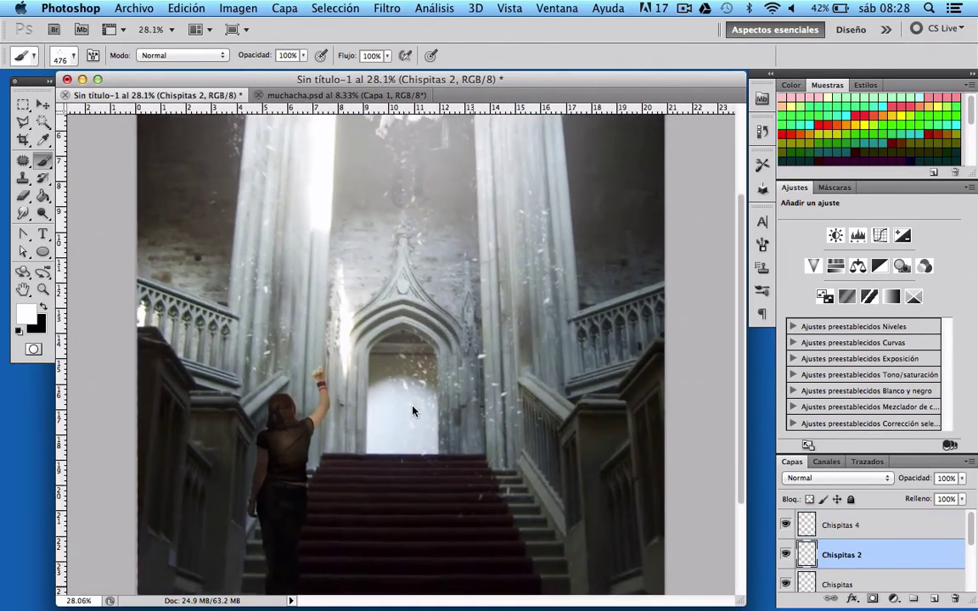
{"action": "scroll", "coordinate": [412, 408], "scroll_direction": "down", "scroll_amount": 5}
{"action": "scroll", "coordinate": [413, 411], "scroll_direction": "down", "scroll_amount": 1}
{"action": "scroll", "coordinate": [412, 411], "scroll_direction": "up", "scroll_amount": 1}
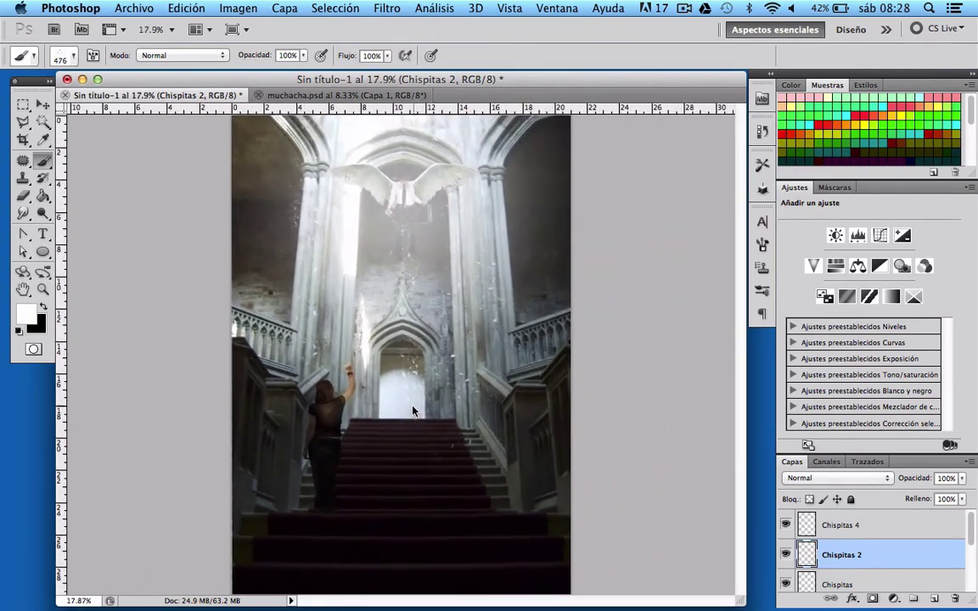
{"action": "scroll", "coordinate": [413, 411], "scroll_direction": "down", "scroll_amount": 2}
{"action": "scroll", "coordinate": [413, 411], "scroll_direction": "up", "scroll_amount": 1}
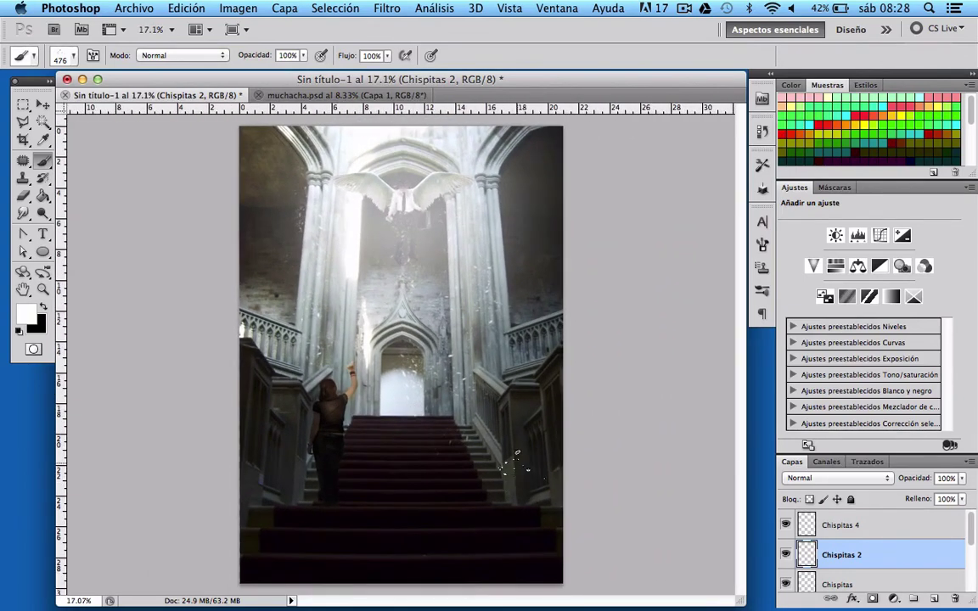
{"action": "left_click", "coordinate": [530, 428]}
Add a 'Chispitas 5' layer above Chispitas 4 and dab sparkles on the stairs before the doorway.
{"action": "left_click", "coordinate": [899, 526]}
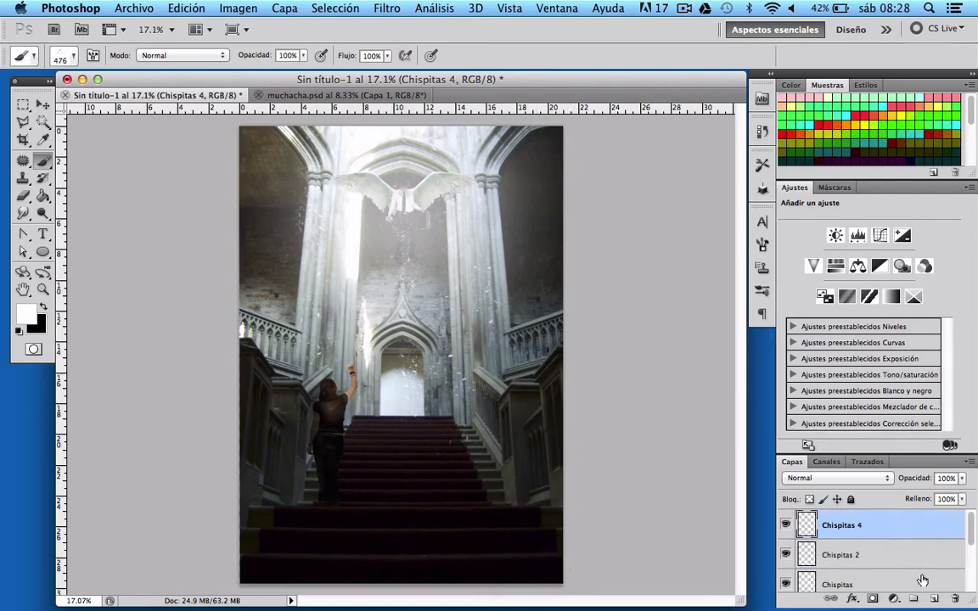
{"action": "key", "text": "ctrl+alt+shift+n"}
{"action": "double_click", "coordinate": [835, 525]}
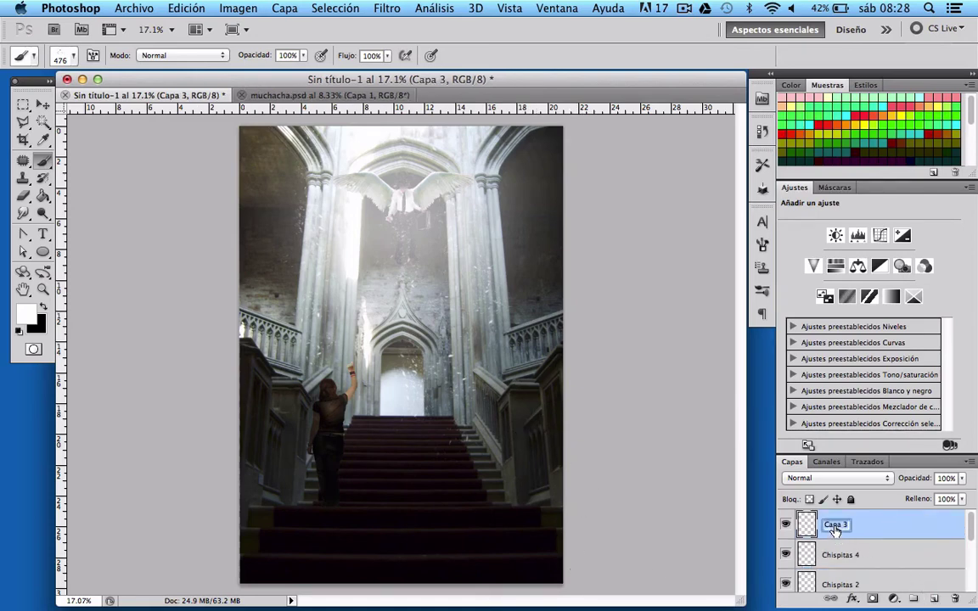
{"action": "type", "text": "Chis"}
{"action": "type", "text": "pitas "}
{"action": "type", "text": "5"}
{"action": "key", "text": "Return"}
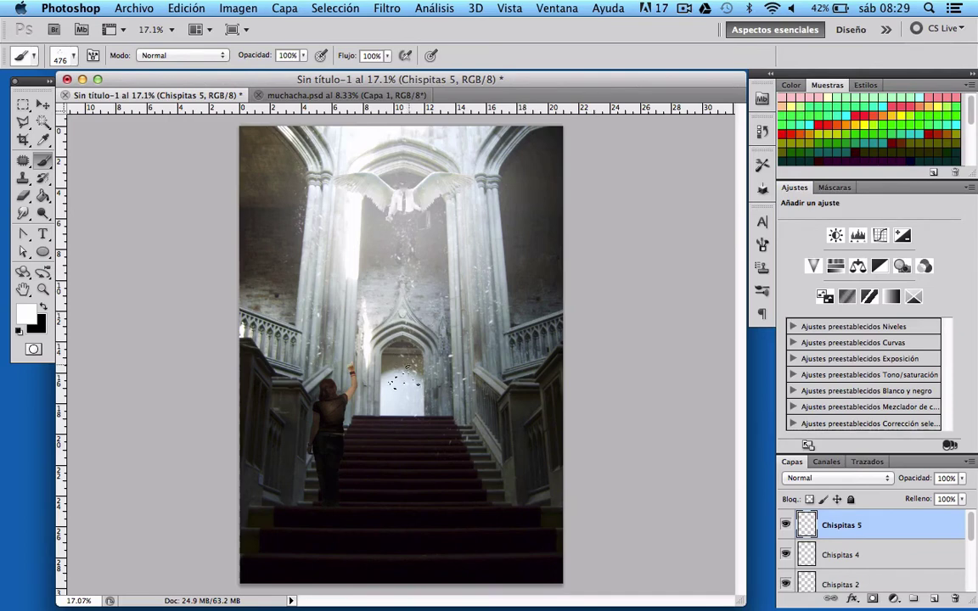
{"action": "left_click", "coordinate": [388, 428]}
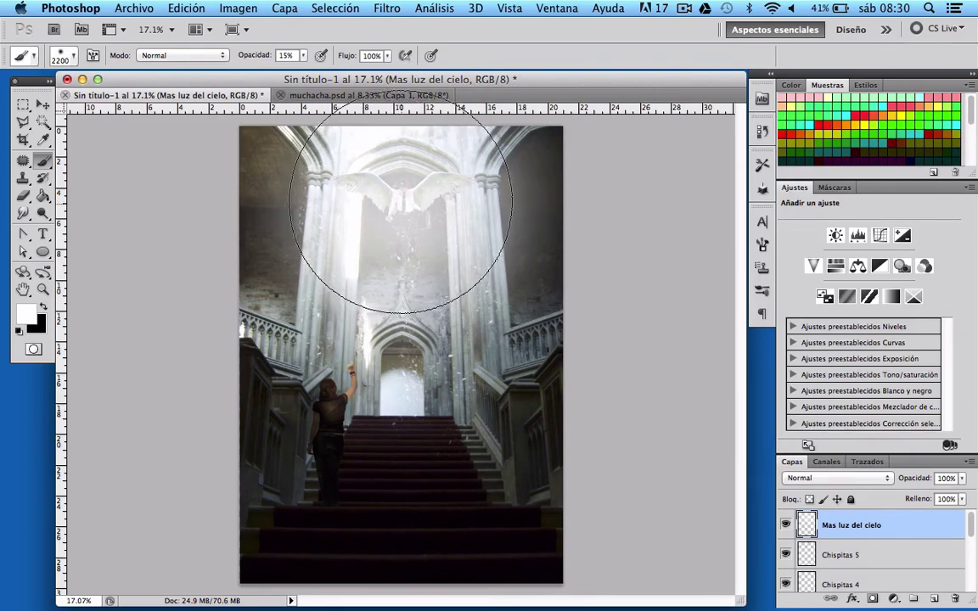
Dab soft white light to brighten the glow above the archway between the pillars.
{"action": "left_click", "coordinate": [391, 234]}
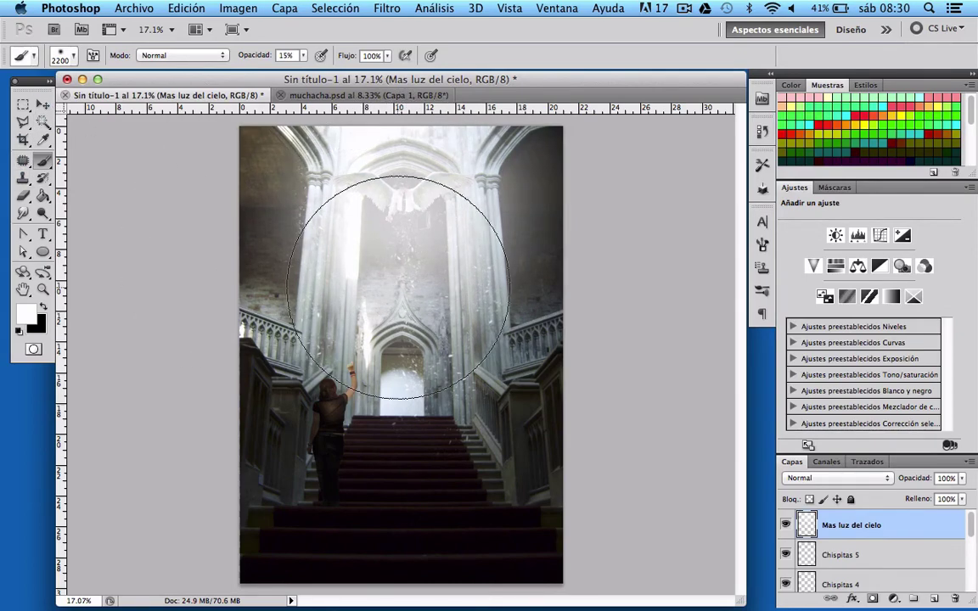
{"action": "scroll", "coordinate": [399, 291], "scroll_direction": "up", "scroll_amount": 5}
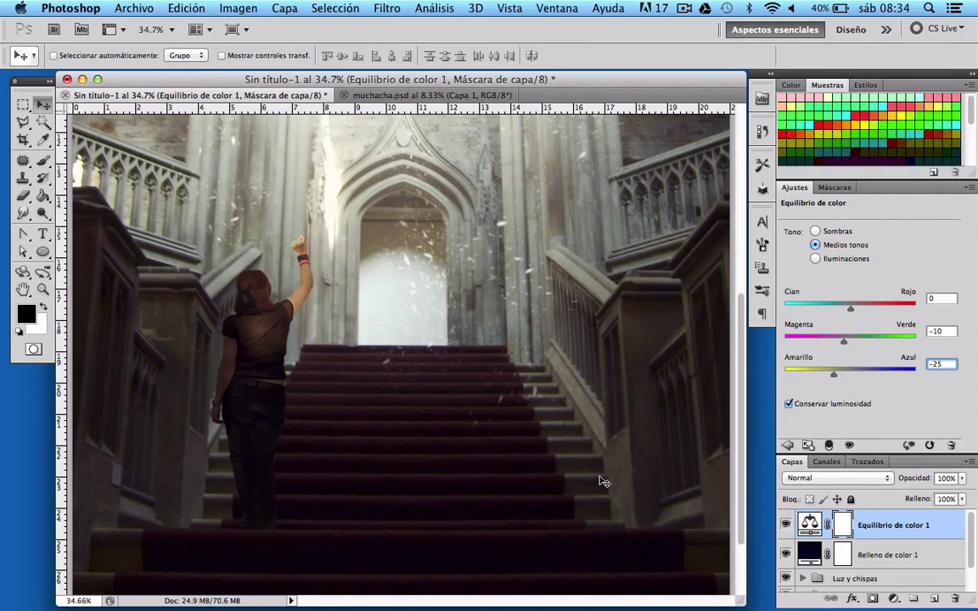
Add a brown Color uniforme fill layer above the colour balance, blended in Luz suave.
{"action": "left_click", "coordinate": [895, 525]}
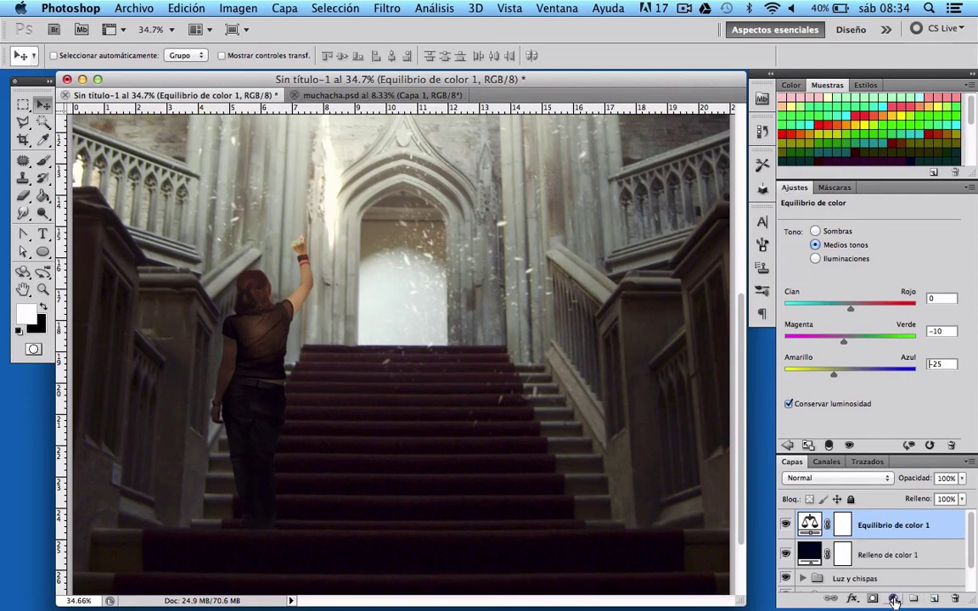
{"action": "left_click", "coordinate": [894, 599]}
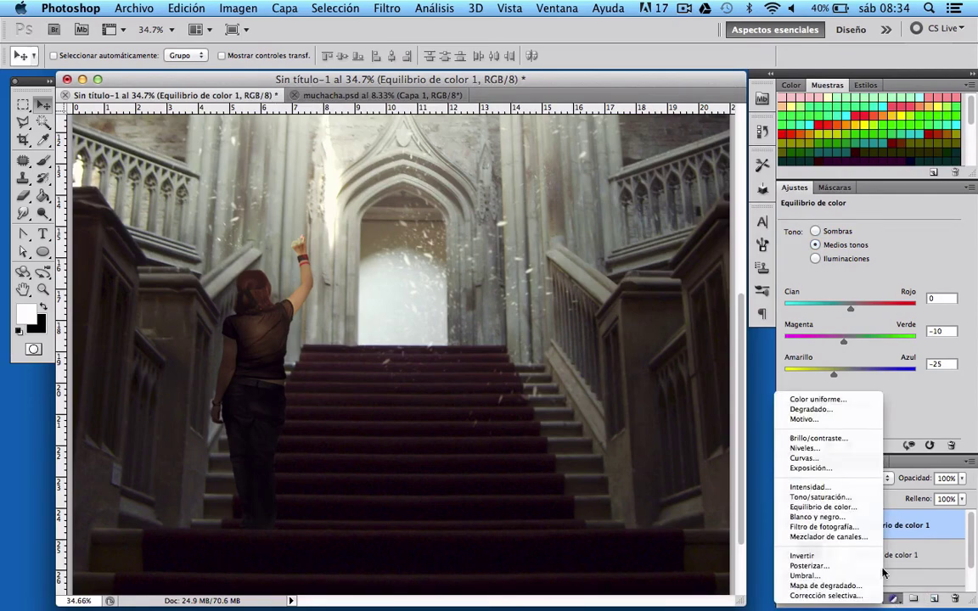
{"action": "left_click", "coordinate": [836, 400]}
{"action": "left_click", "coordinate": [836, 478]}
{"action": "left_click", "coordinate": [819, 544]}
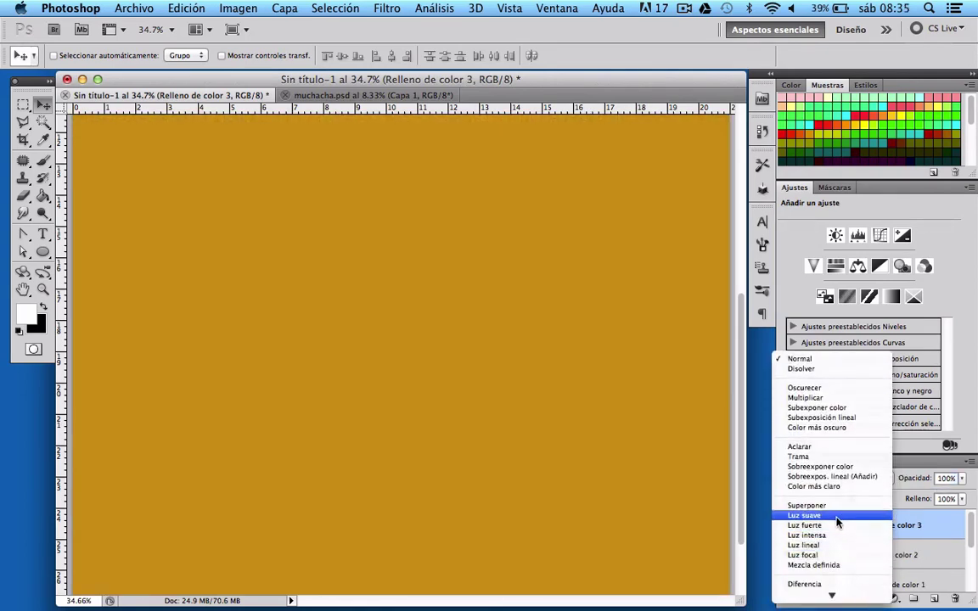
Blend the golden fill layer in Luz suave with fill 50% and opacity 30%.
{"action": "key", "text": "alt+shift+f"}
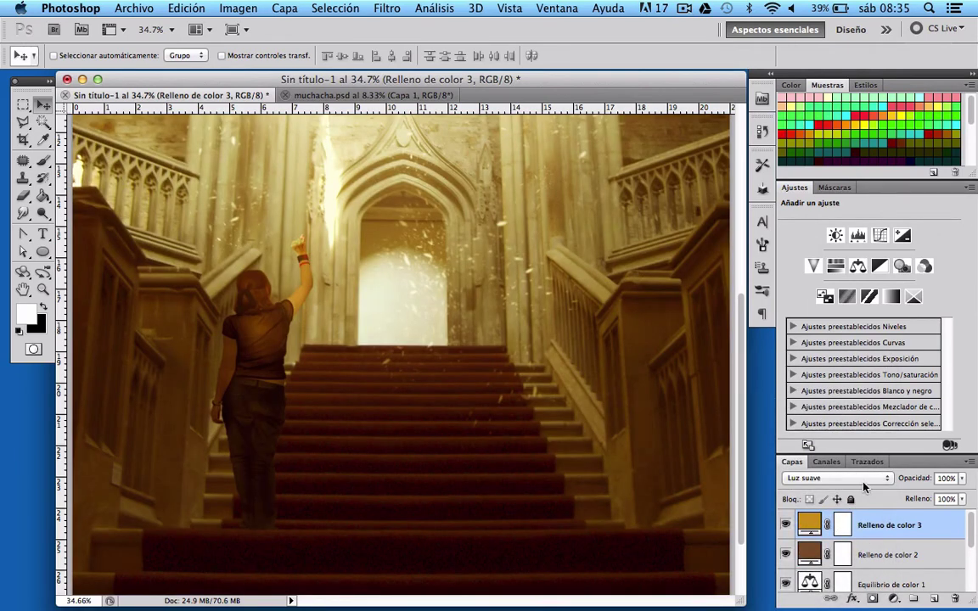
{"action": "left_click", "coordinate": [945, 500]}
{"action": "type", "text": "50"}
{"action": "key", "text": "Tab"}
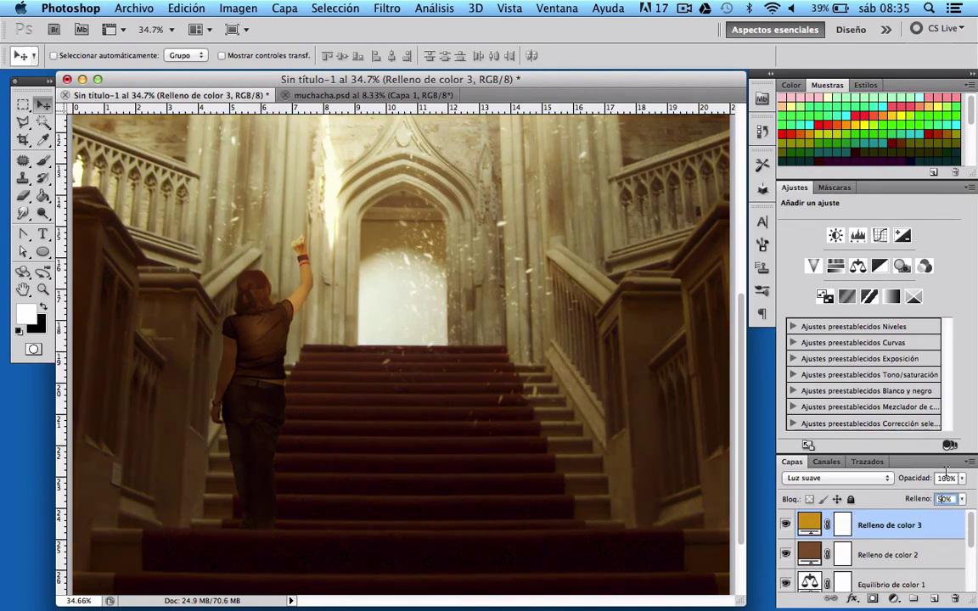
{"action": "left_click_drag", "start_coordinate": [905, 480], "coordinate": [726, 479]}
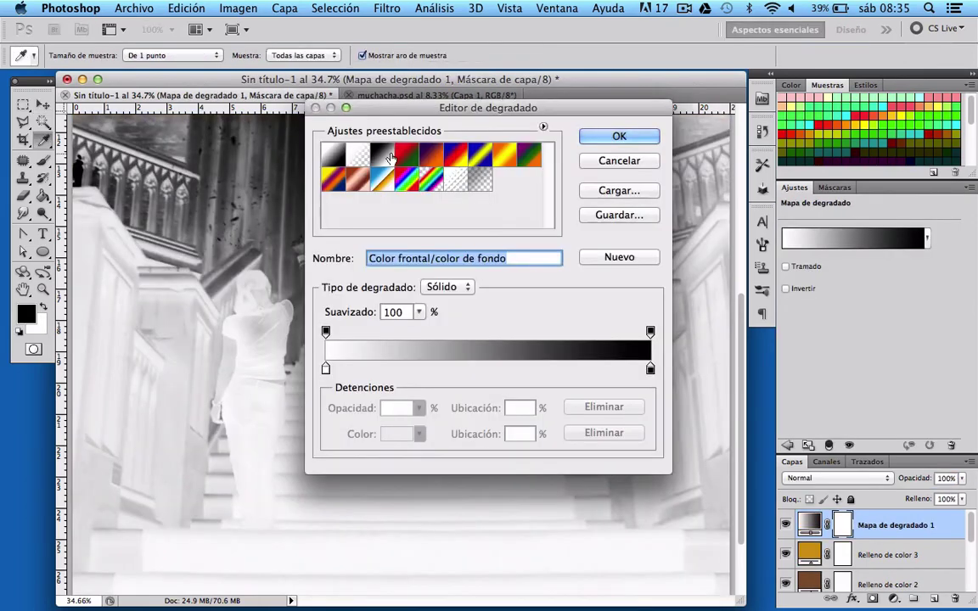
Add a black-to-white Mapa de degradado adjustment at 50% opacity.
{"action": "left_click", "coordinate": [381, 153]}
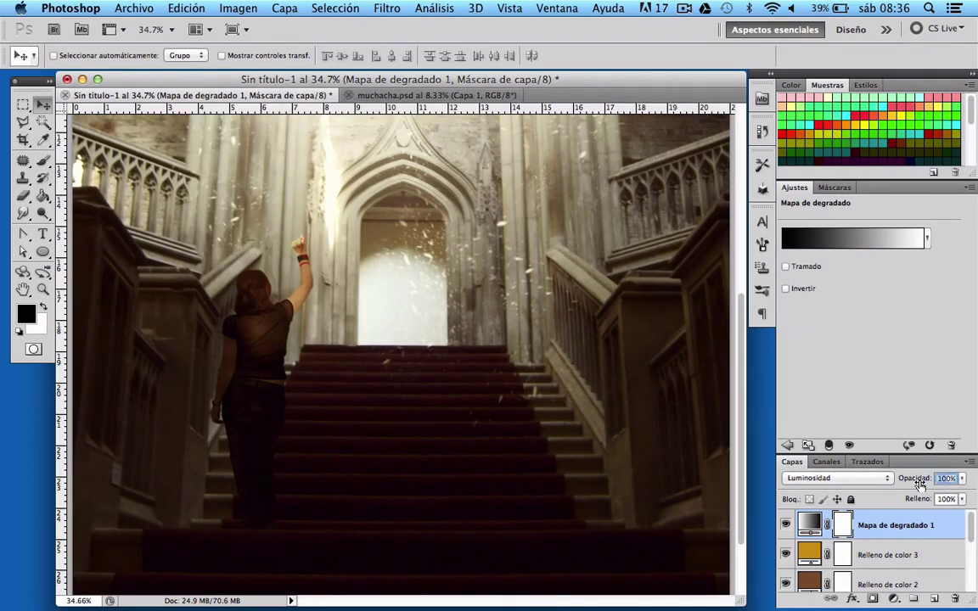
{"action": "type", "text": "50"}
{"action": "key", "text": "Return"}
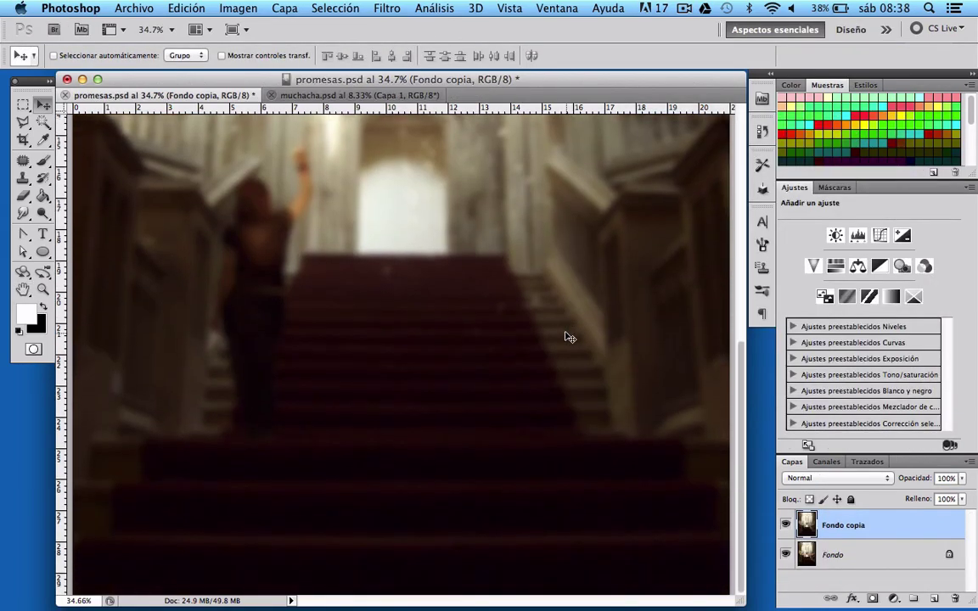
Set Fondo copia to Trama blend mode with Opacidad and Relleno both at 80%.
{"action": "left_click", "coordinate": [879, 478]}
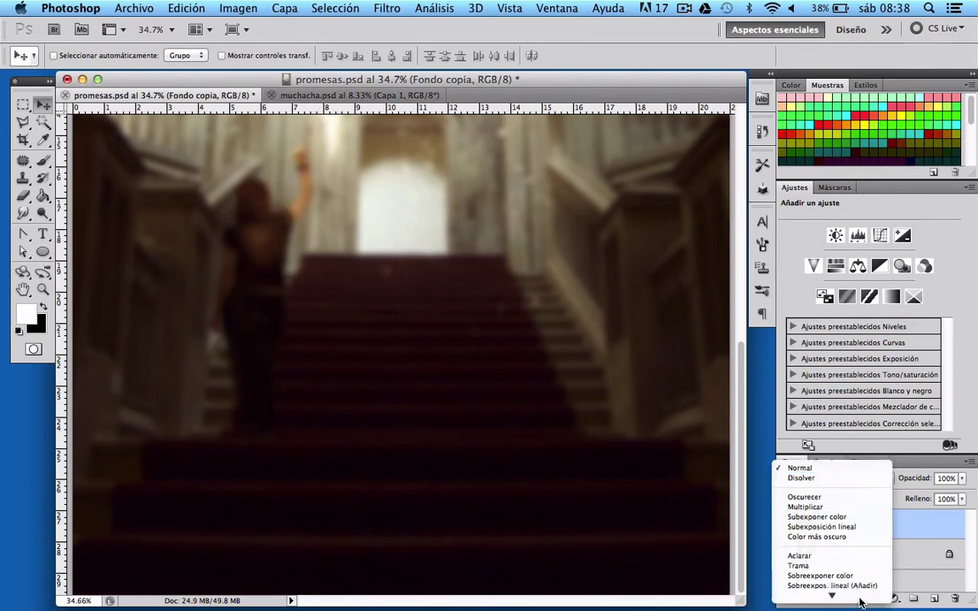
{"action": "left_click", "coordinate": [838, 536]}
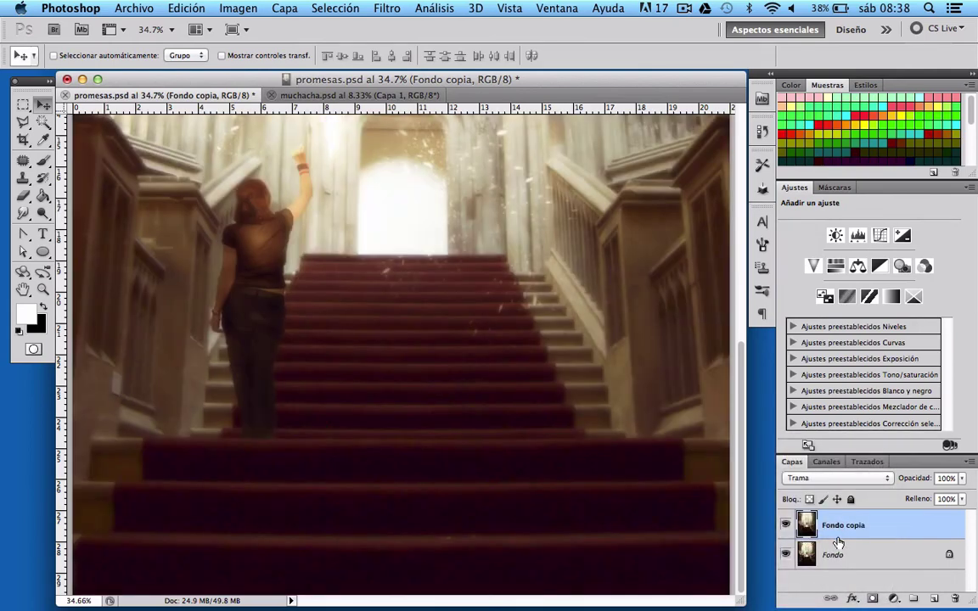
{"action": "key", "text": "8"}
{"action": "scroll", "coordinate": [271, 276], "scroll_direction": "up", "scroll_amount": 5}
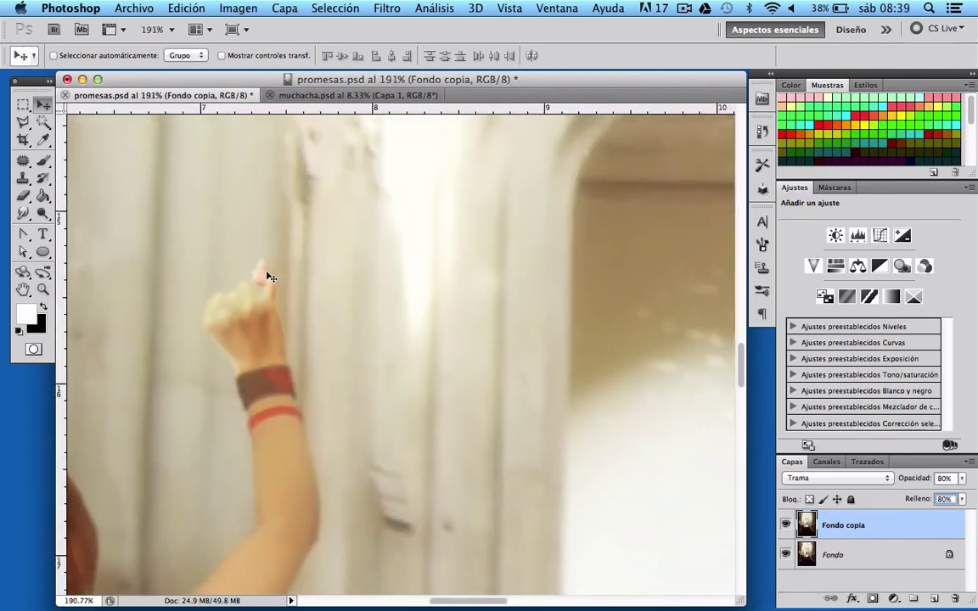
{"action": "scroll", "coordinate": [271, 277], "scroll_direction": "down", "scroll_amount": 1}
{"action": "scroll", "coordinate": [271, 276], "scroll_direction": "down", "scroll_amount": 2}
{"action": "scroll", "coordinate": [270, 277], "scroll_direction": "down", "scroll_amount": 4}
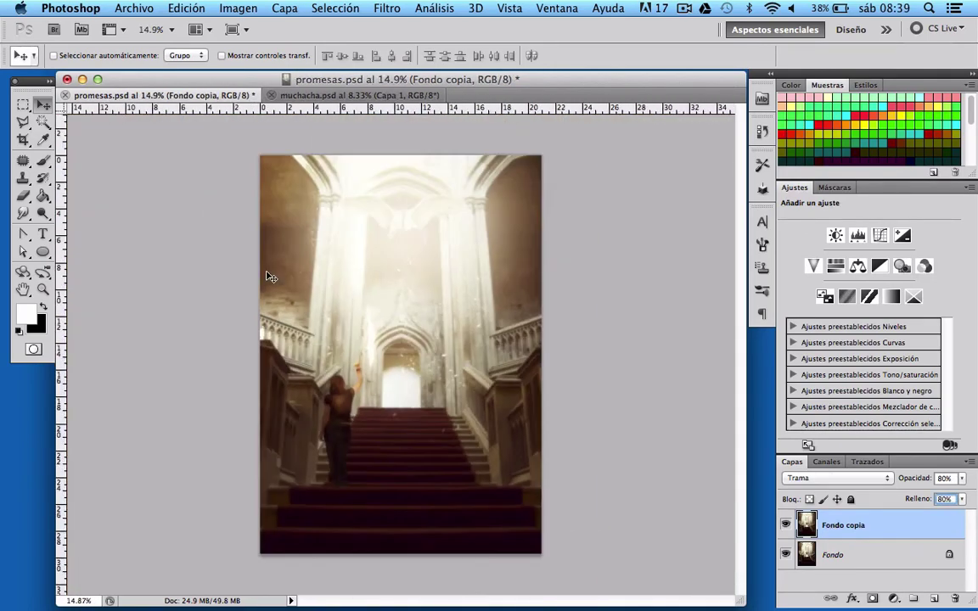
{"action": "scroll", "coordinate": [271, 277], "scroll_direction": "up", "scroll_amount": 1}
{"action": "scroll", "coordinate": [271, 276], "scroll_direction": "up", "scroll_amount": 1}
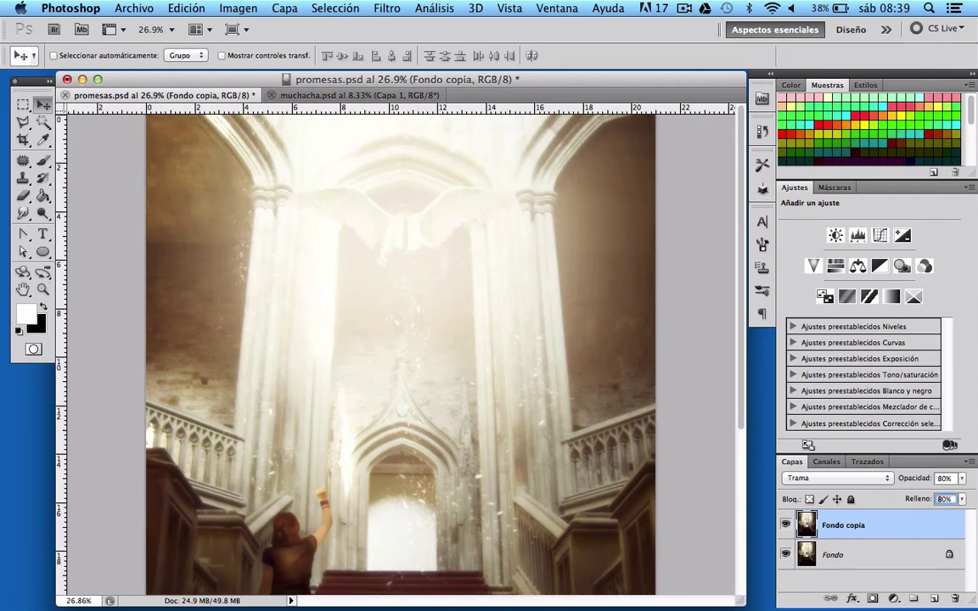
{"action": "key", "text": "shift+5"}
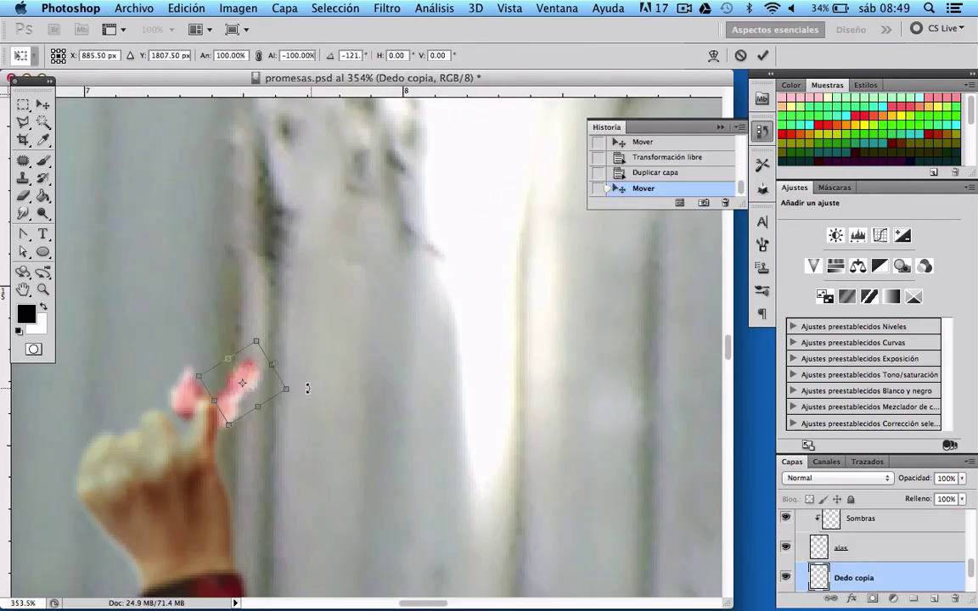
Apply the thread's rotation, merge Dedo with Dedo copia, and duplicate it as Dedo copia 2.
{"action": "left_click", "coordinate": [42, 104]}
{"action": "left_click", "coordinate": [603, 227]}
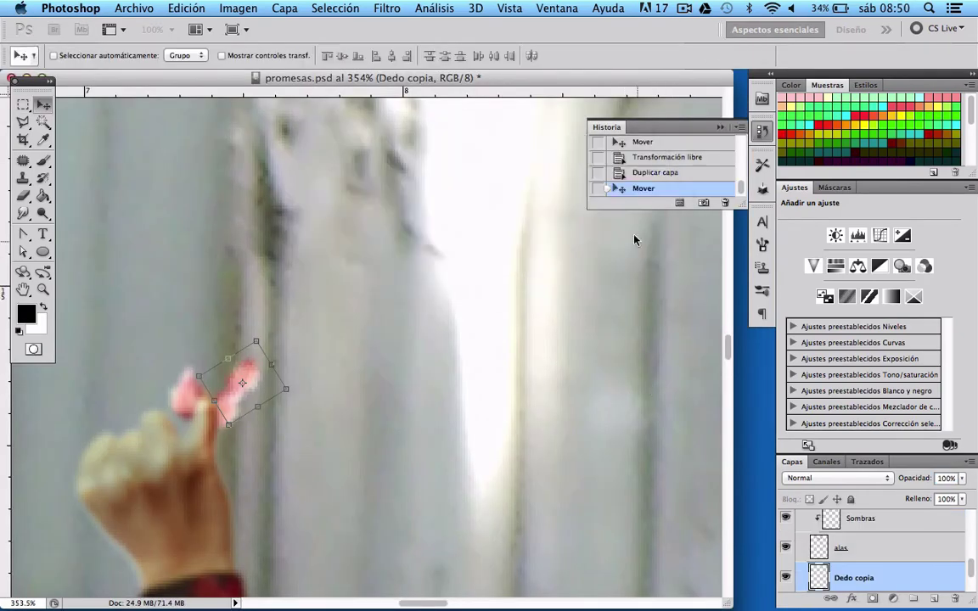
{"action": "scroll", "coordinate": [917, 547], "scroll_direction": "down", "scroll_amount": 1}
{"action": "right_click", "coordinate": [899, 573]}
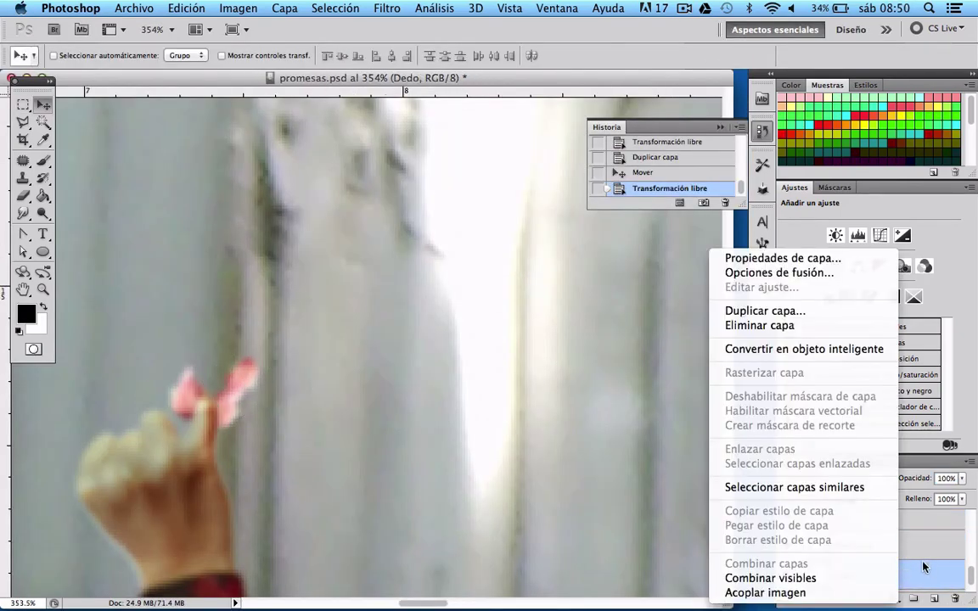
{"action": "left_click", "coordinate": [922, 540]}
{"action": "left_click", "coordinate": [912, 549], "text": "shift"}
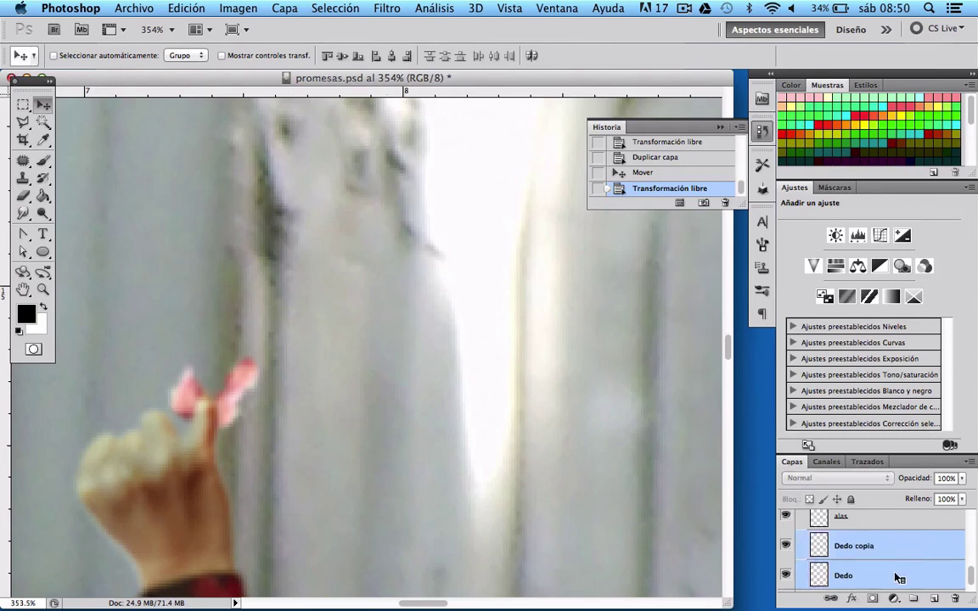
{"action": "right_click", "coordinate": [895, 577]}
{"action": "left_click", "coordinate": [874, 563]}
{"action": "right_click", "coordinate": [877, 562]}
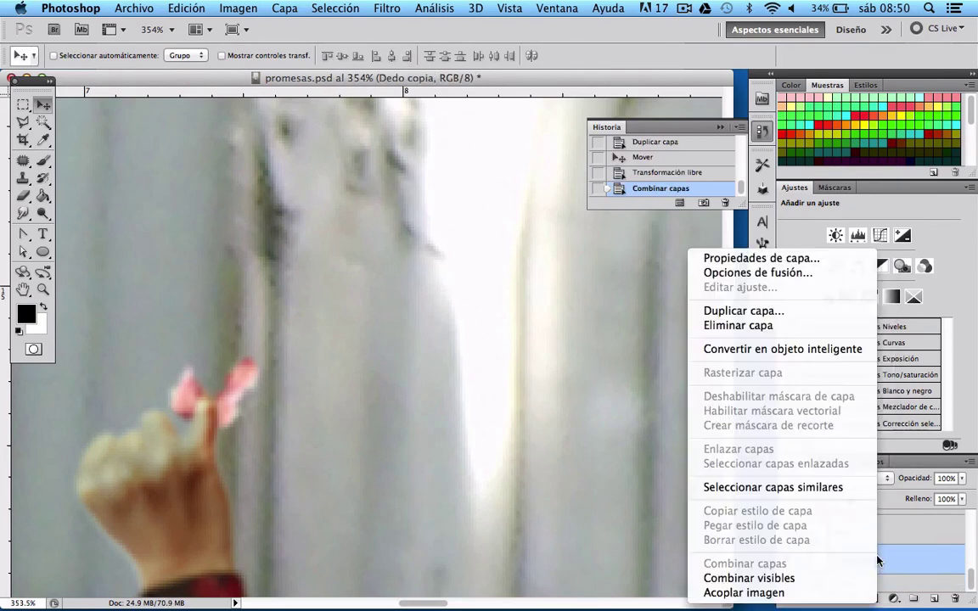
{"action": "left_click", "coordinate": [764, 311]}
{"action": "left_click", "coordinate": [635, 253]}
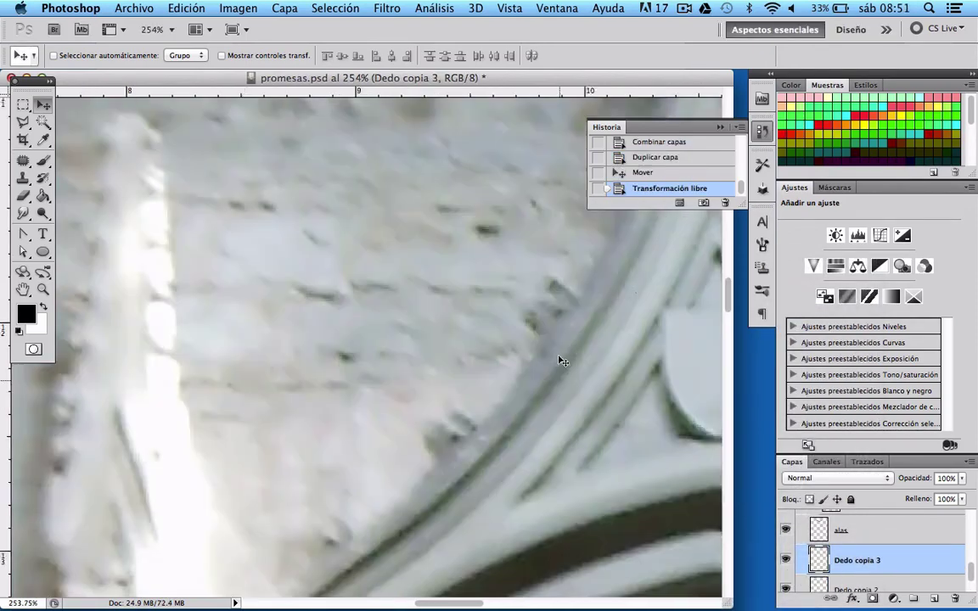
Merge the two thread copies into one layer and duplicate it as Dedo copia 4.
{"action": "scroll", "coordinate": [560, 360], "scroll_direction": "up", "scroll_amount": 3}
{"action": "scroll", "coordinate": [560, 361], "scroll_direction": "up", "scroll_amount": 3}
{"action": "scroll", "coordinate": [560, 360], "scroll_direction": "left", "scroll_amount": 5}
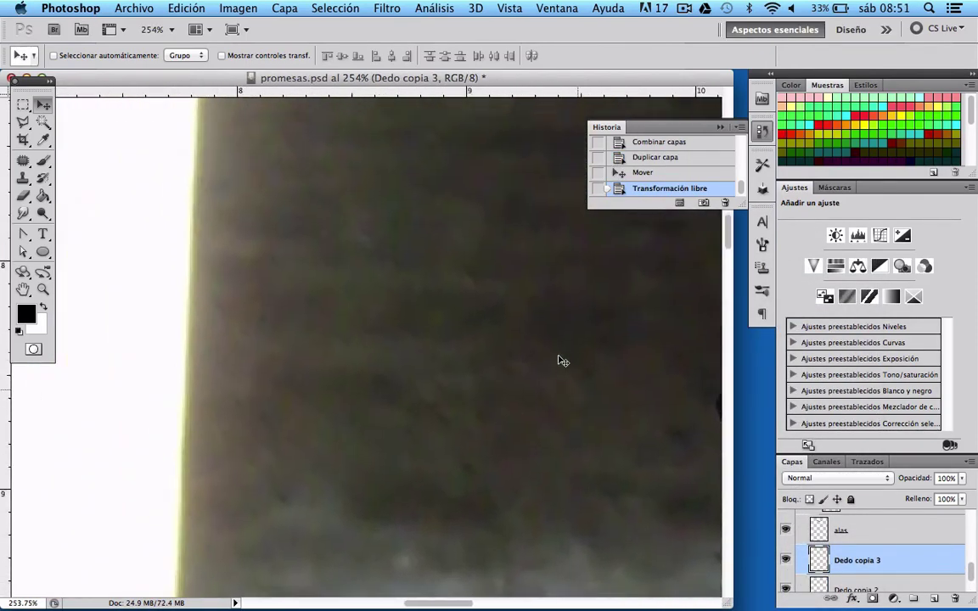
{"action": "scroll", "coordinate": [561, 360], "scroll_direction": "up", "scroll_amount": 3}
{"action": "scroll", "coordinate": [561, 360], "scroll_direction": "down", "scroll_amount": 3}
{"action": "scroll", "coordinate": [560, 360], "scroll_direction": "down", "scroll_amount": 3}
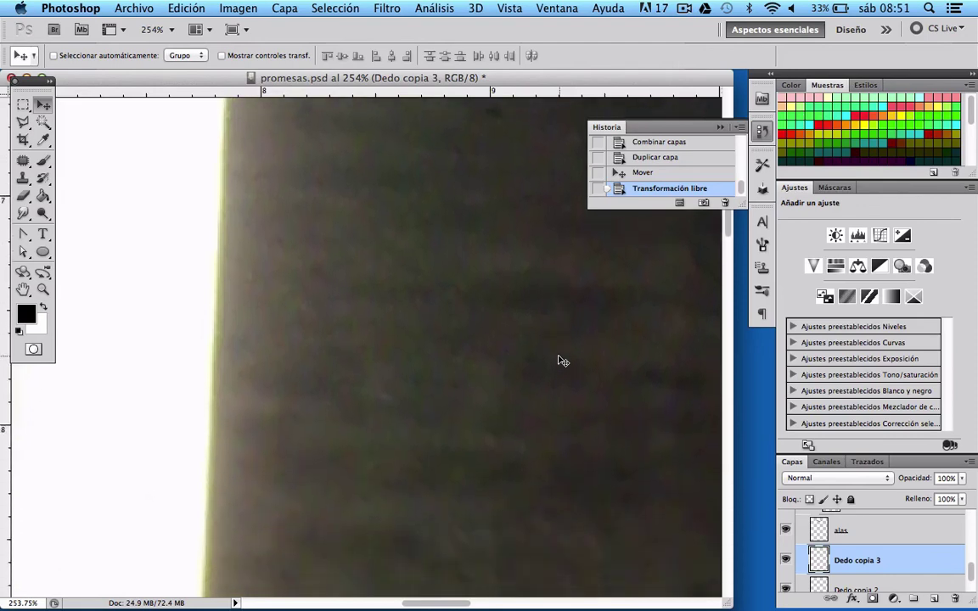
{"action": "scroll", "coordinate": [559, 360], "scroll_direction": "down", "scroll_amount": 2}
{"action": "scroll", "coordinate": [332, 524], "scroll_direction": "down", "scroll_amount": 2}
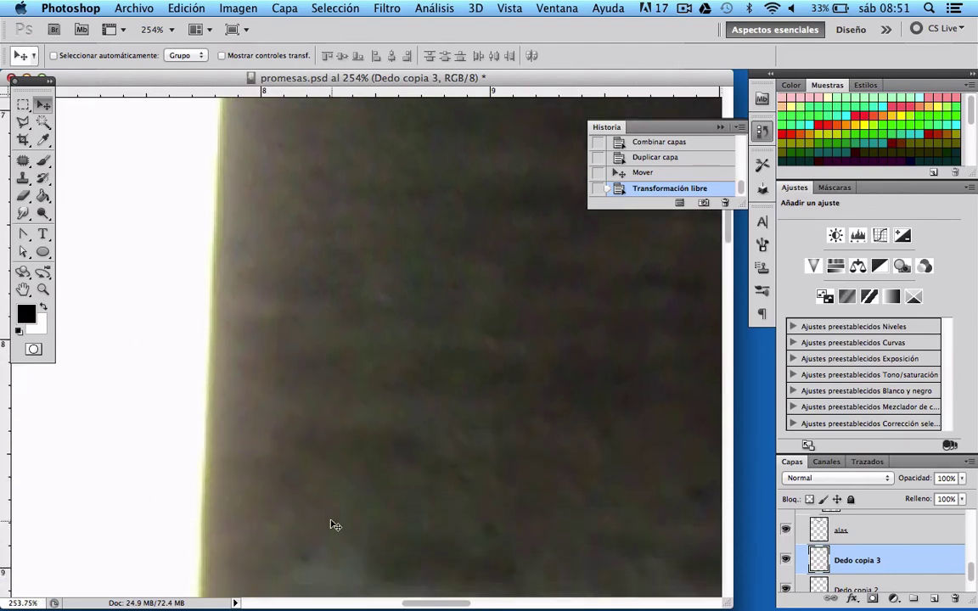
{"action": "scroll", "coordinate": [332, 523], "scroll_direction": "down", "scroll_amount": 5}
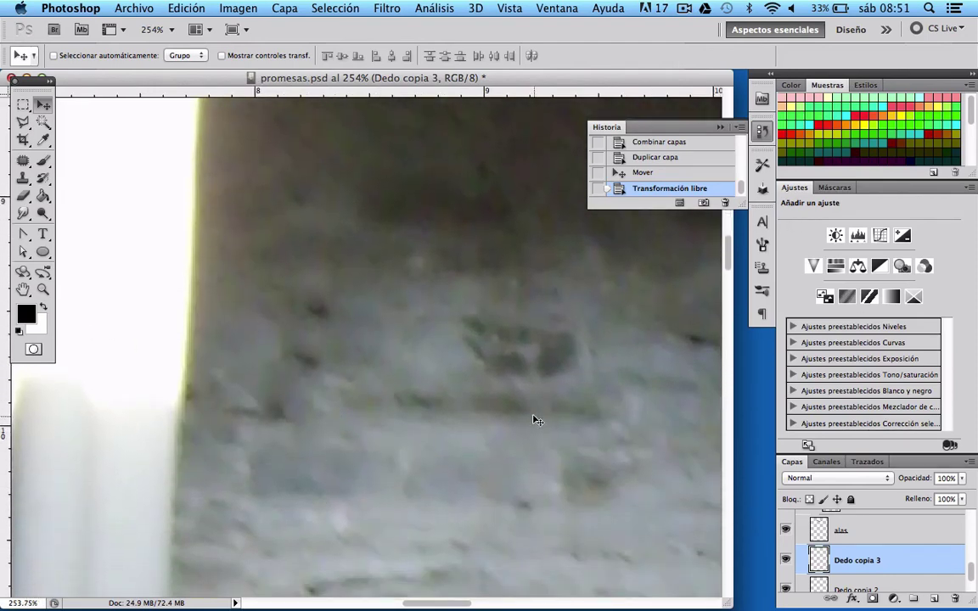
{"action": "scroll", "coordinate": [538, 421], "scroll_direction": "down", "scroll_amount": 5}
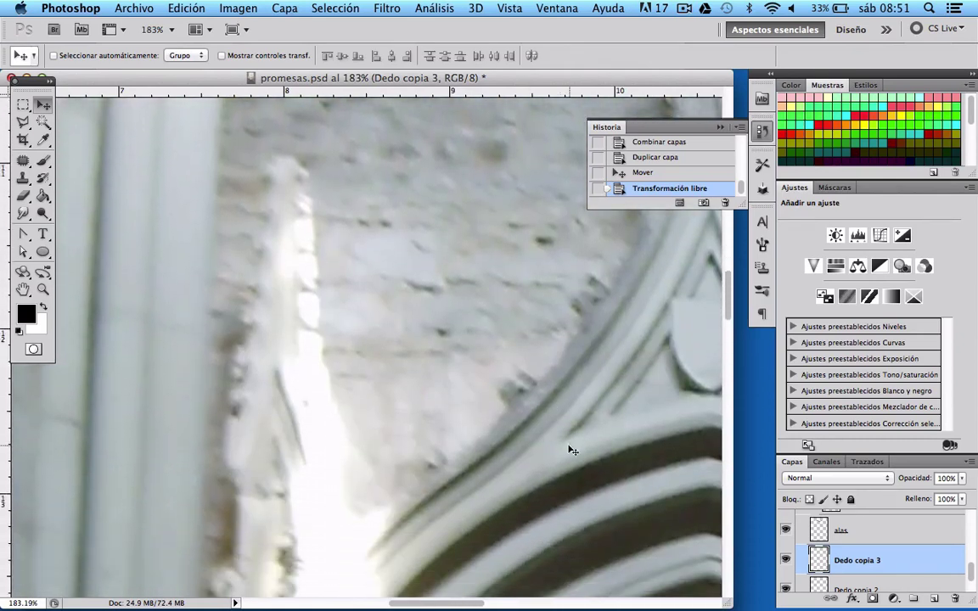
{"action": "scroll", "coordinate": [572, 448], "scroll_direction": "down", "scroll_amount": 3}
{"action": "scroll", "coordinate": [572, 449], "scroll_direction": "down", "scroll_amount": 4}
{"action": "scroll", "coordinate": [573, 449], "scroll_direction": "down", "scroll_amount": 3}
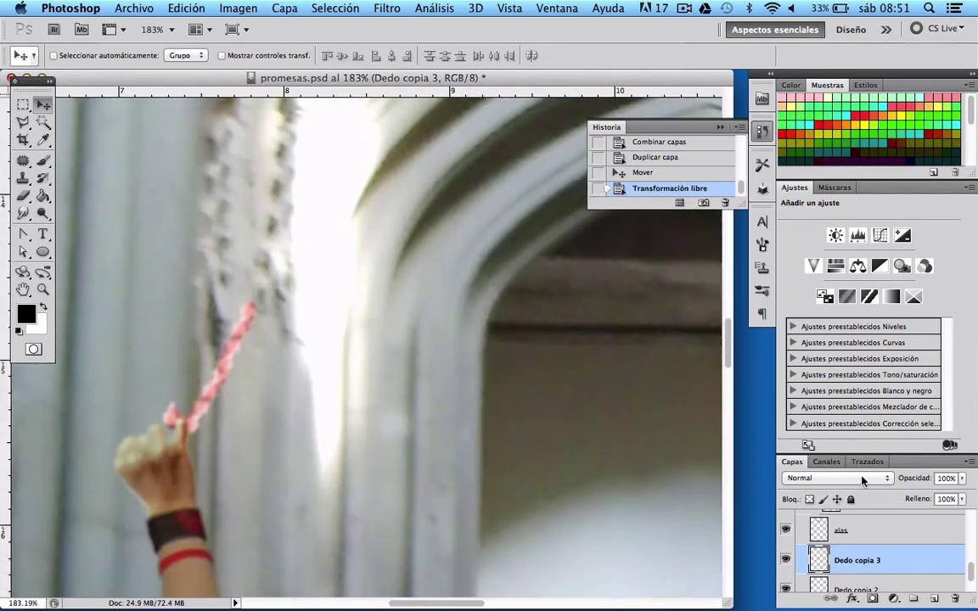
{"action": "scroll", "coordinate": [868, 570], "scroll_direction": "down", "scroll_amount": 1}
{"action": "left_click", "coordinate": [873, 559], "text": "shift"}
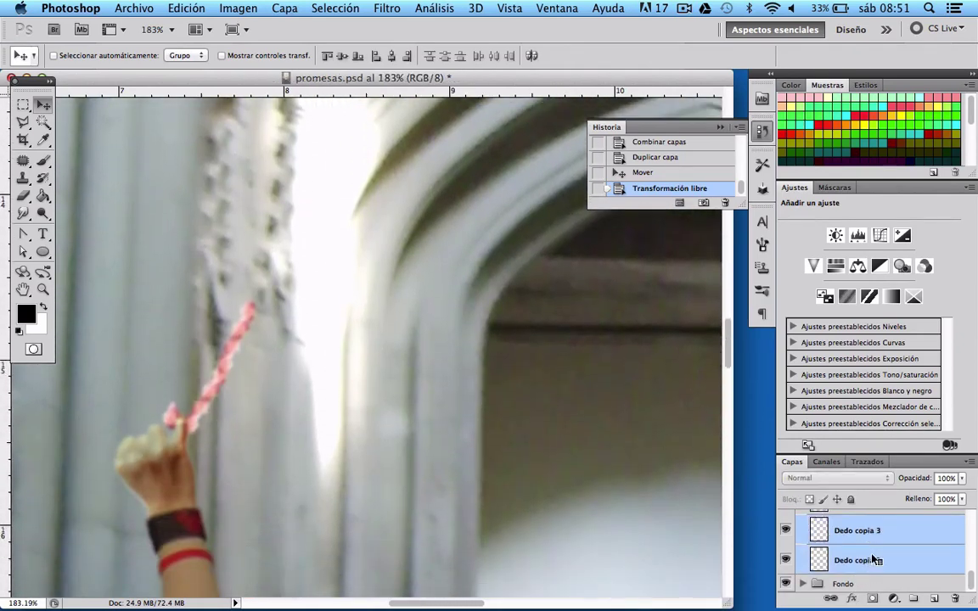
{"action": "right_click", "coordinate": [873, 560]}
{"action": "left_click", "coordinate": [834, 564]}
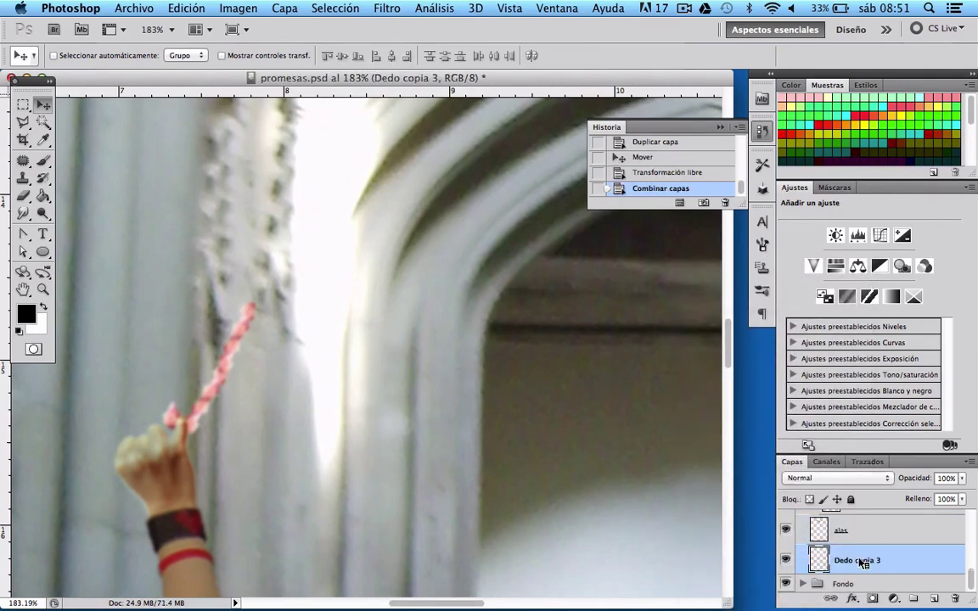
{"action": "right_click", "coordinate": [864, 560]}
{"action": "left_click", "coordinate": [749, 311]}
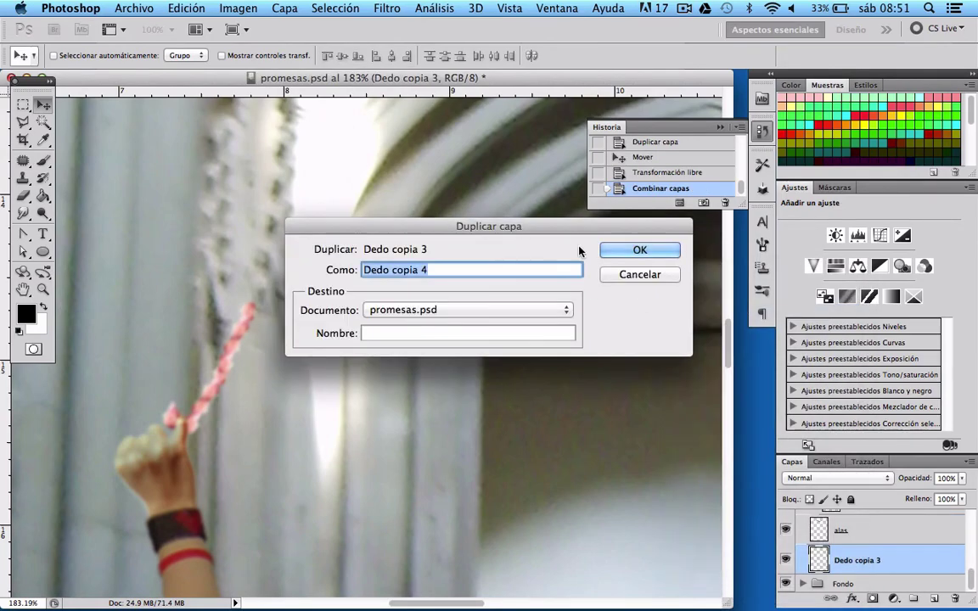
{"action": "left_click", "coordinate": [618, 252]}
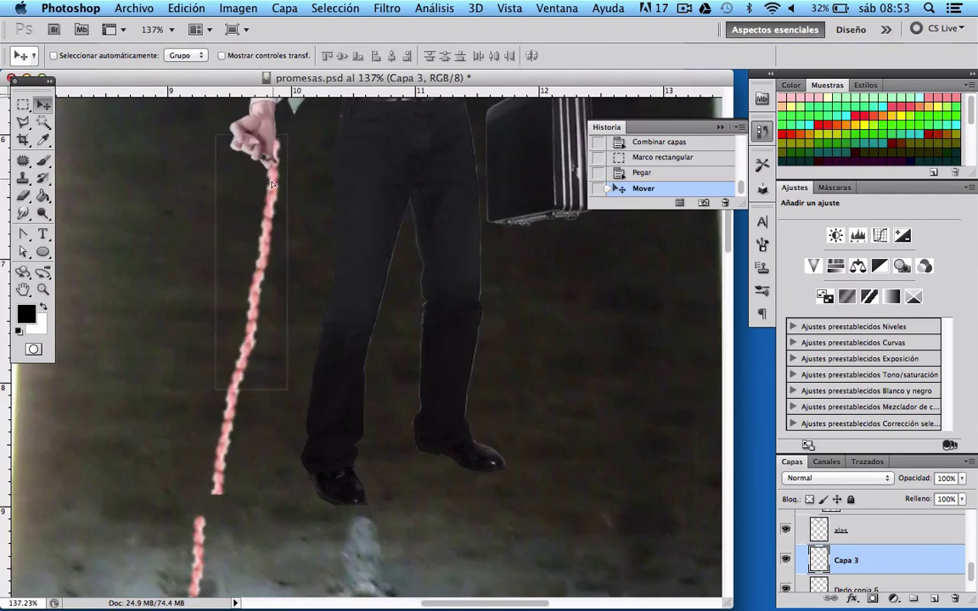
Move the thread copy up to meet the businessman's hand and smooth the joins.
{"action": "left_click_drag", "start_coordinate": [255, 200], "coordinate": [261, 221]}
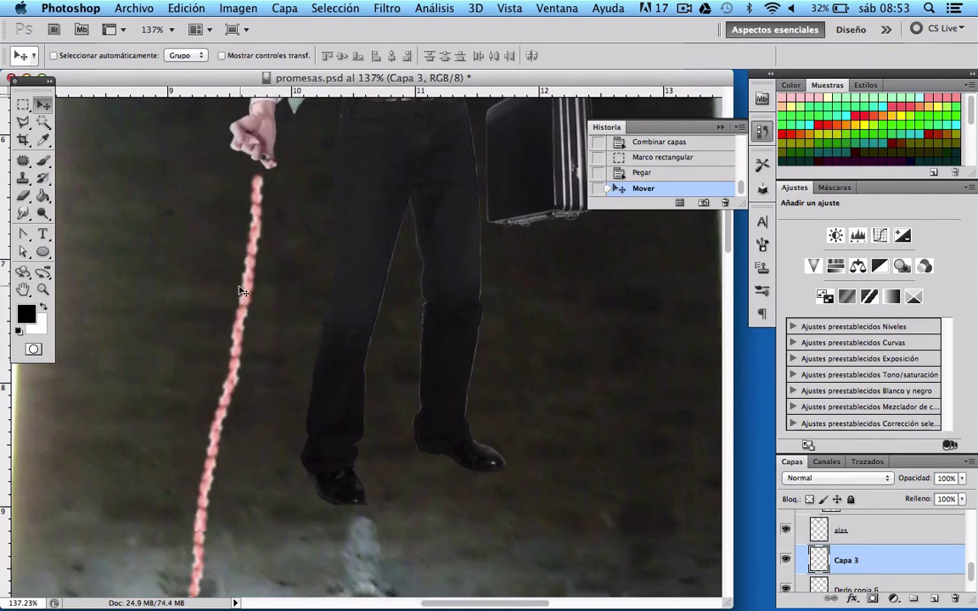
{"action": "left_click_drag", "start_coordinate": [249, 293], "coordinate": [245, 285]}
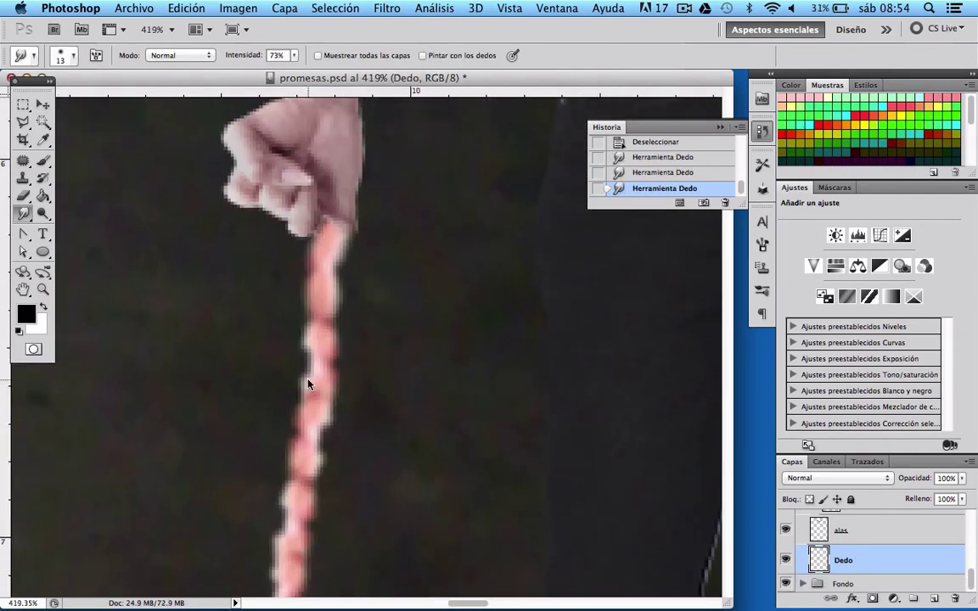
{"action": "left_click_drag", "start_coordinate": [323, 348], "coordinate": [317, 406]}
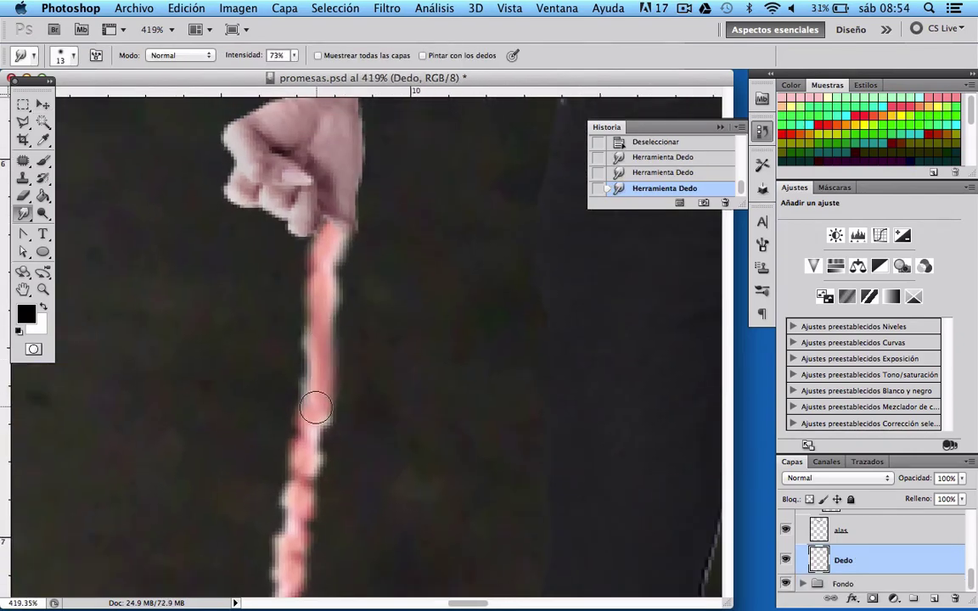
{"action": "scroll", "coordinate": [316, 406], "scroll_direction": "down", "scroll_amount": 5}
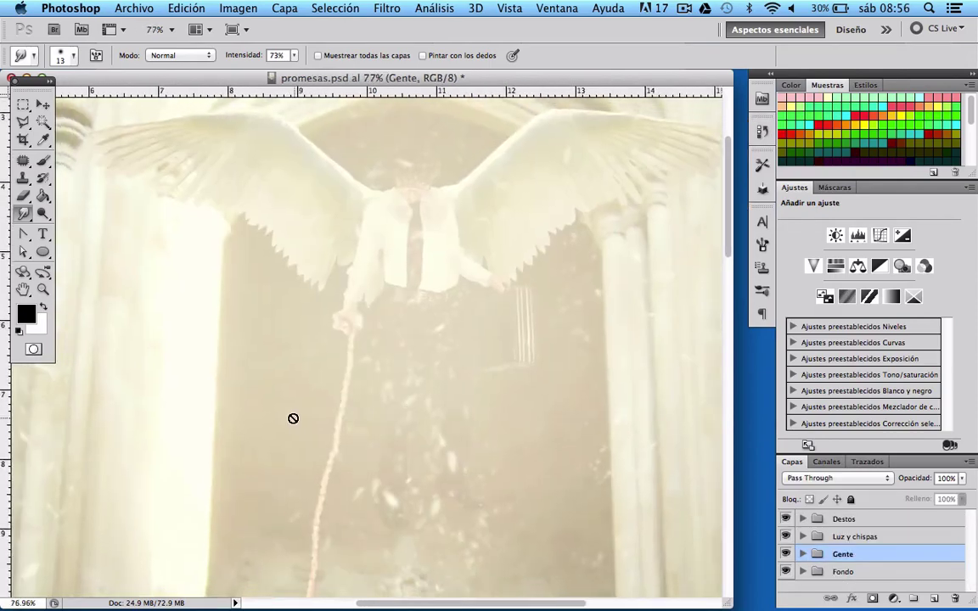
{"action": "scroll", "coordinate": [293, 419], "scroll_direction": "down", "scroll_amount": 2}
{"action": "scroll", "coordinate": [292, 418], "scroll_direction": "down", "scroll_amount": 2}
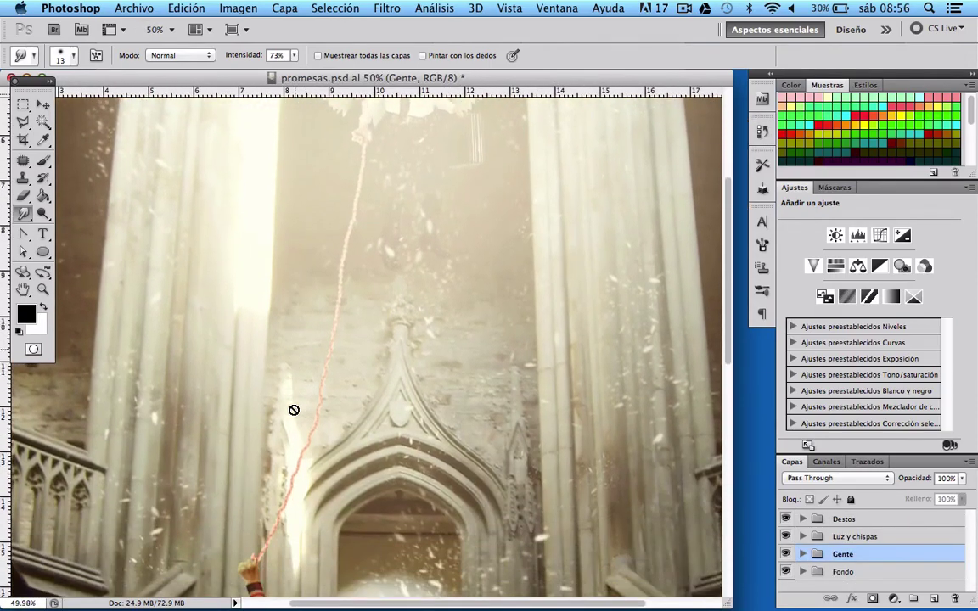
{"action": "scroll", "coordinate": [293, 419], "scroll_direction": "down", "scroll_amount": 2}
{"action": "scroll", "coordinate": [294, 411], "scroll_direction": "down", "scroll_amount": 3}
{"action": "scroll", "coordinate": [294, 410], "scroll_direction": "up", "scroll_amount": 3}
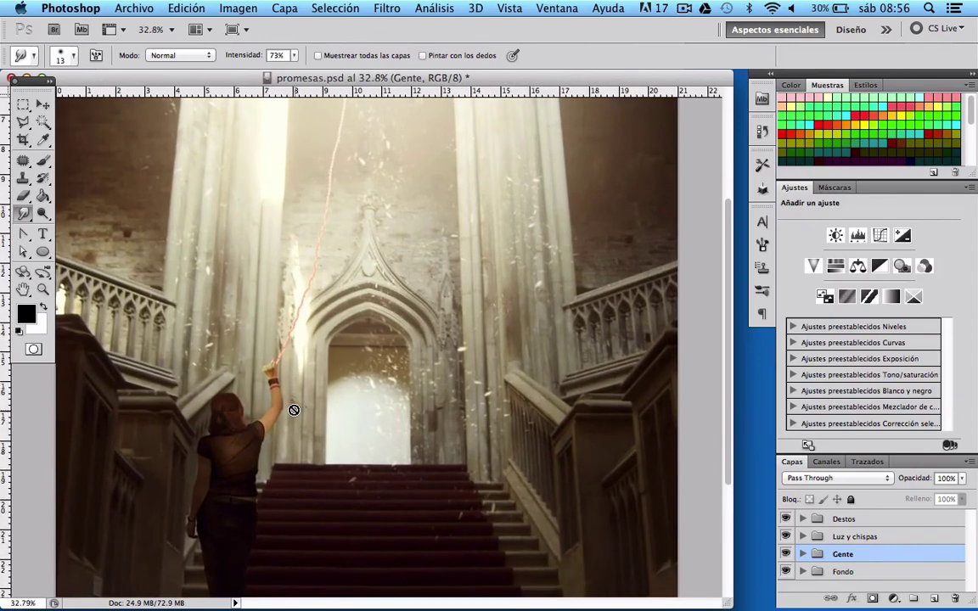
{"action": "scroll", "coordinate": [294, 410], "scroll_direction": "up", "scroll_amount": 1}
{"action": "scroll", "coordinate": [294, 410], "scroll_direction": "down", "scroll_amount": 2}
{"action": "scroll", "coordinate": [293, 410], "scroll_direction": "down", "scroll_amount": 1}
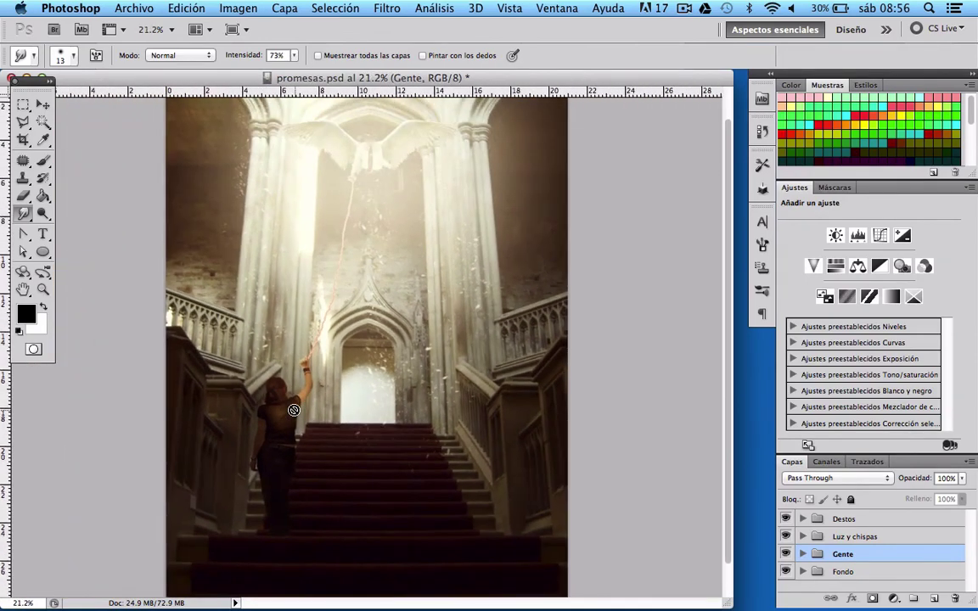